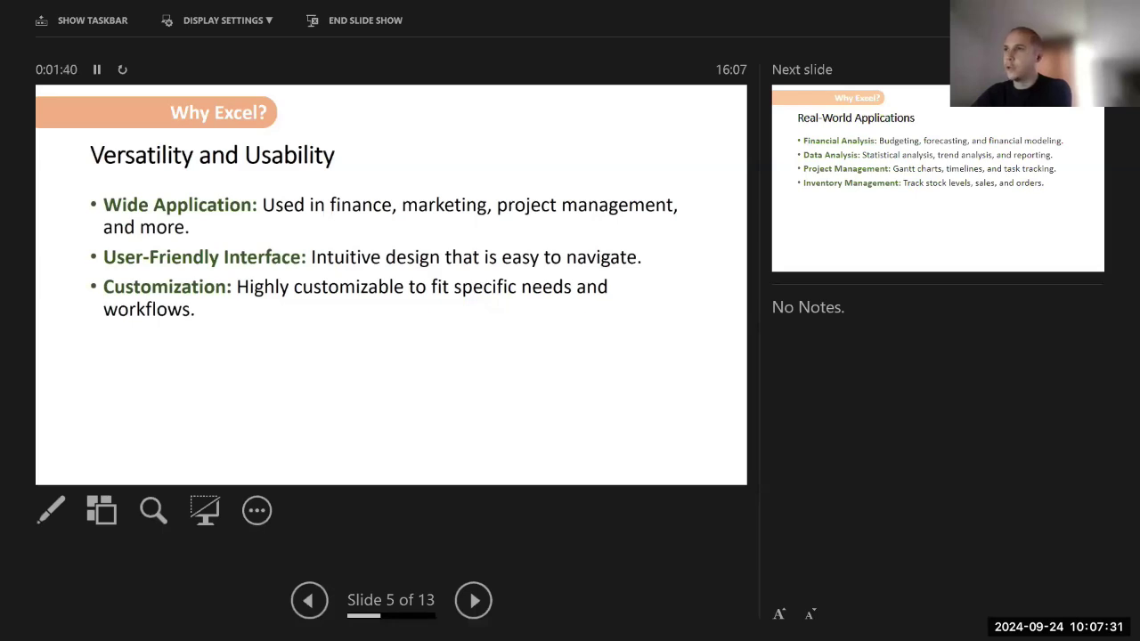
# Advance the slide show past Real-World Applications and Examples to slide 8, Navigating the Excel Interface
pyautogui.press('Right')
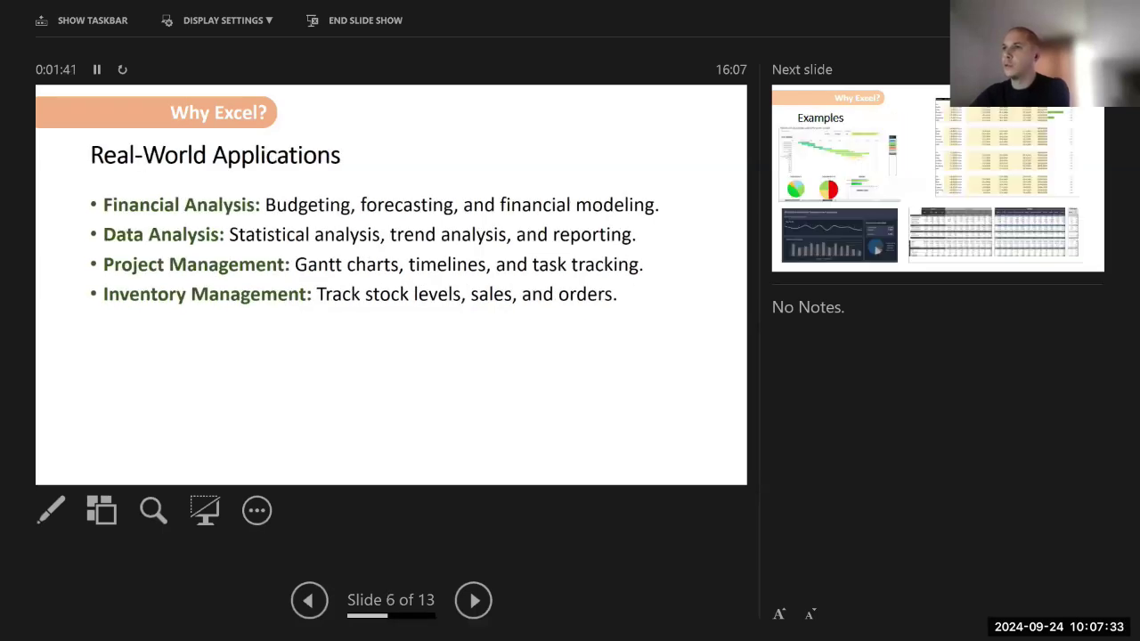
pyautogui.press('Right')
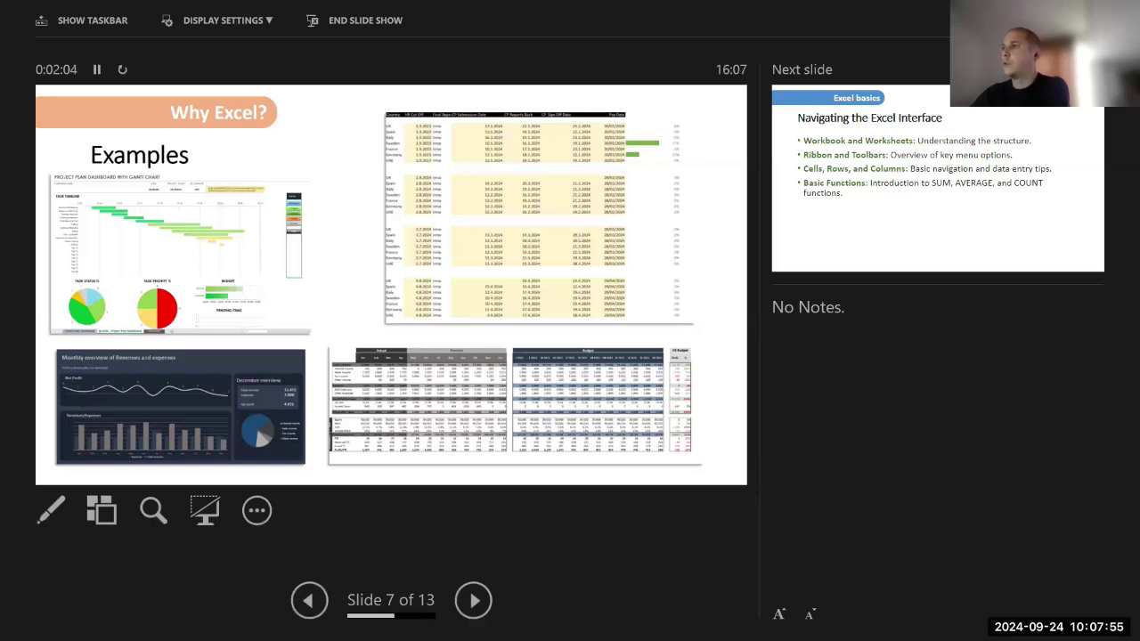
pyautogui.press('Right')
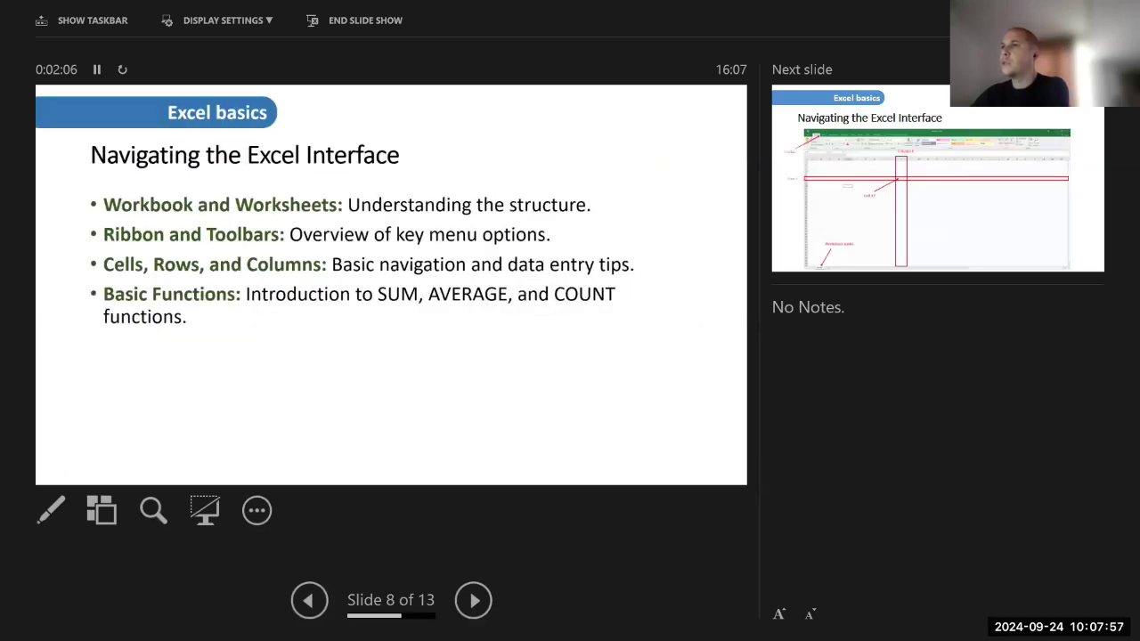
# Present the annotated spreadsheet slide and reveal all four ribbon screenshots
pyautogui.press('Right')
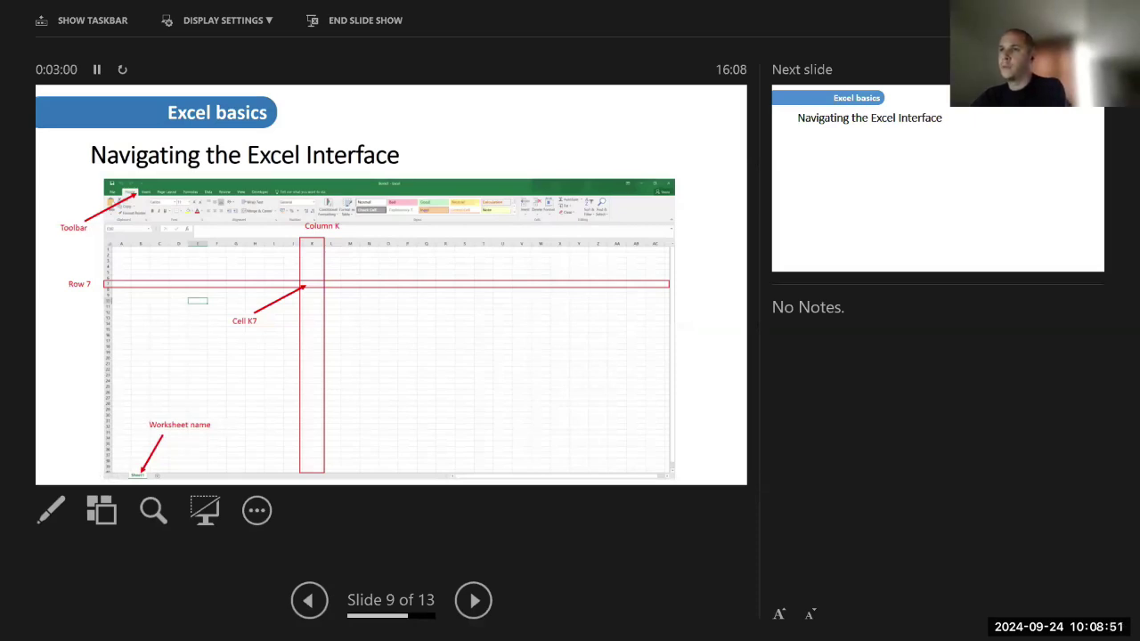
pyautogui.press('Right')
pyautogui.press('Right')
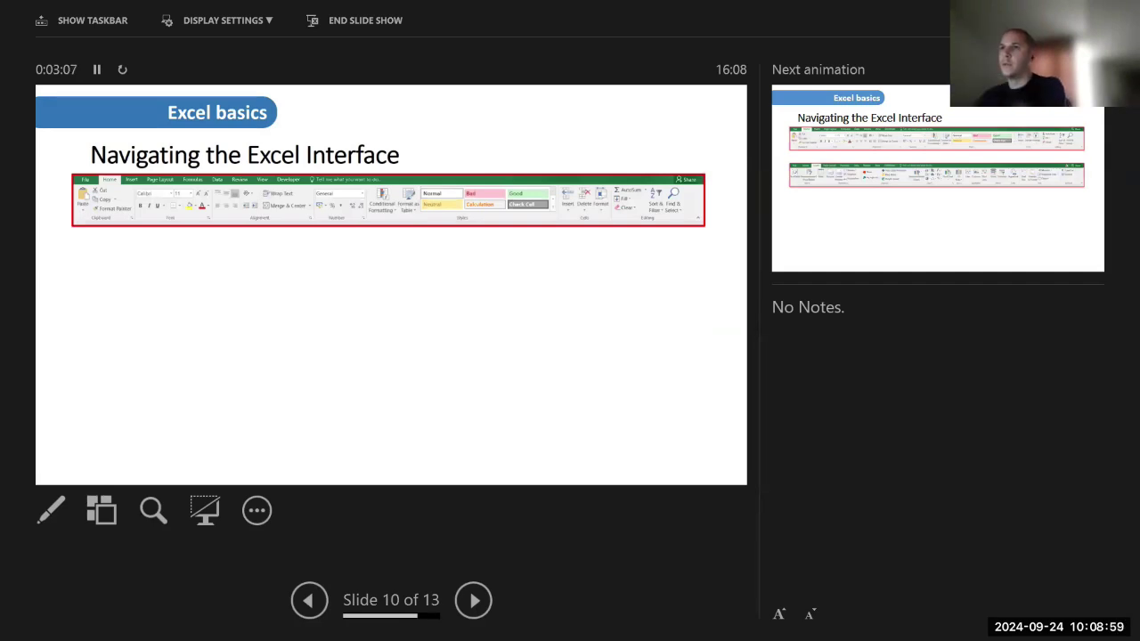
pyautogui.press('Right')
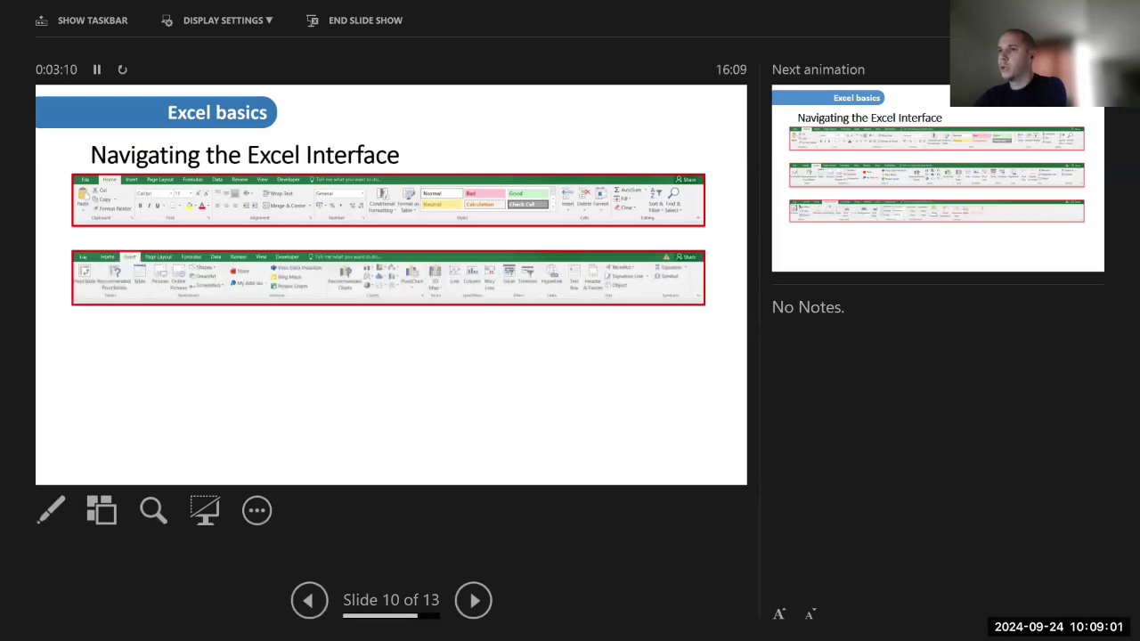
pyautogui.press('Right')
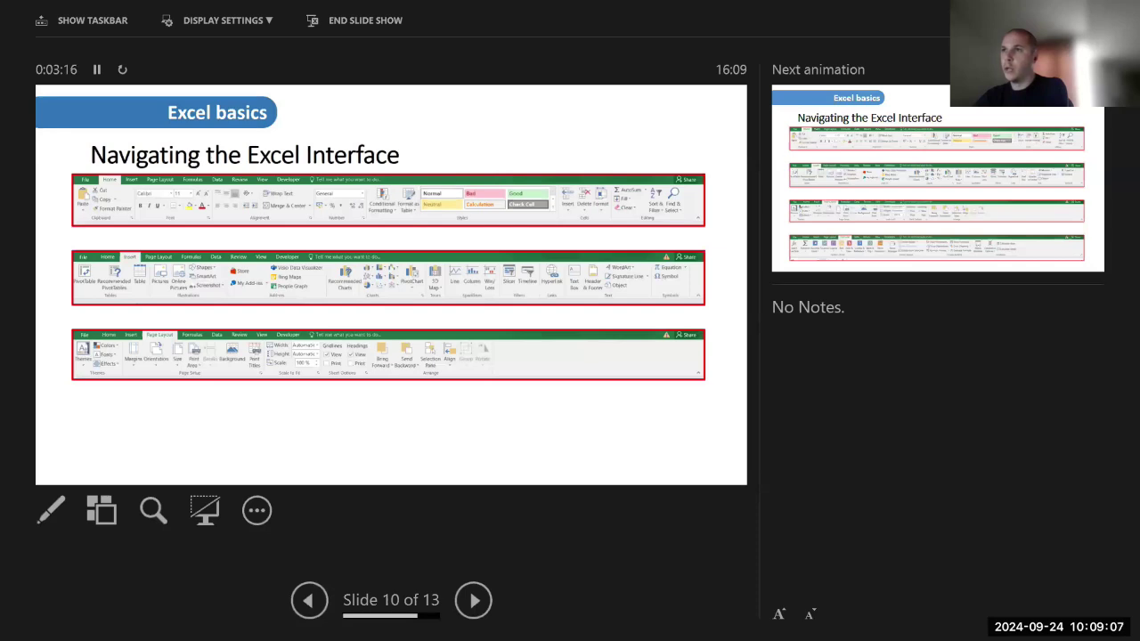
pyautogui.press('Right')
pyautogui.press('Right')
pyautogui.press('Right')
pyautogui.press('Right')
pyautogui.press('Right')
pyautogui.press('Right')
pyautogui.press('Right')
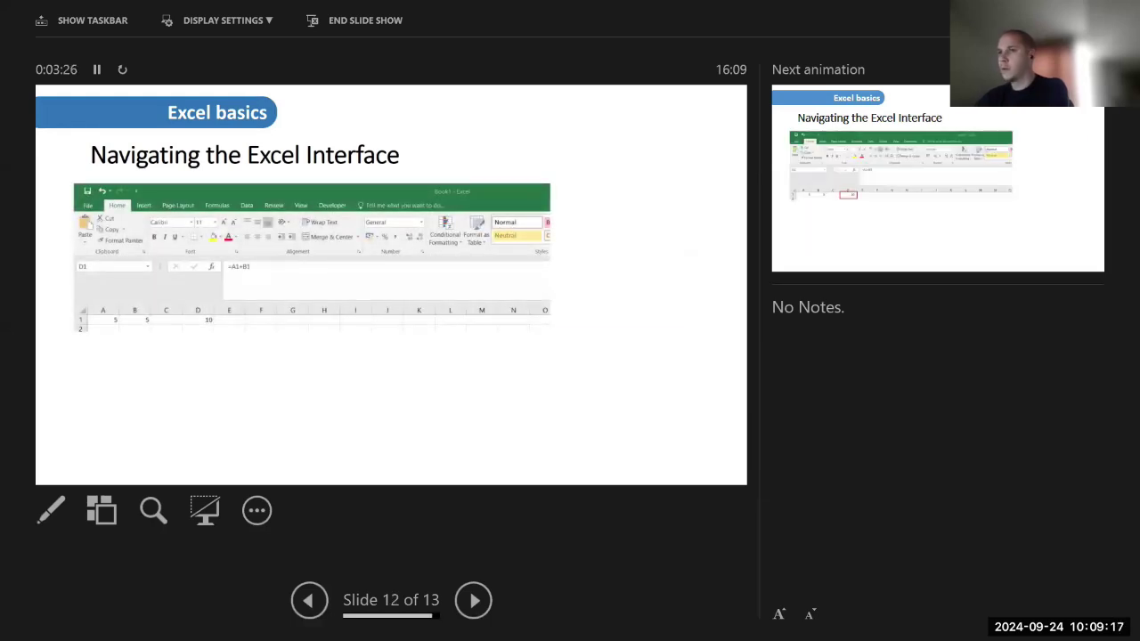
# Highlight the result 10 in D1 and its formula, then end the slide show
pyautogui.press('Right')
pyautogui.press('Right')
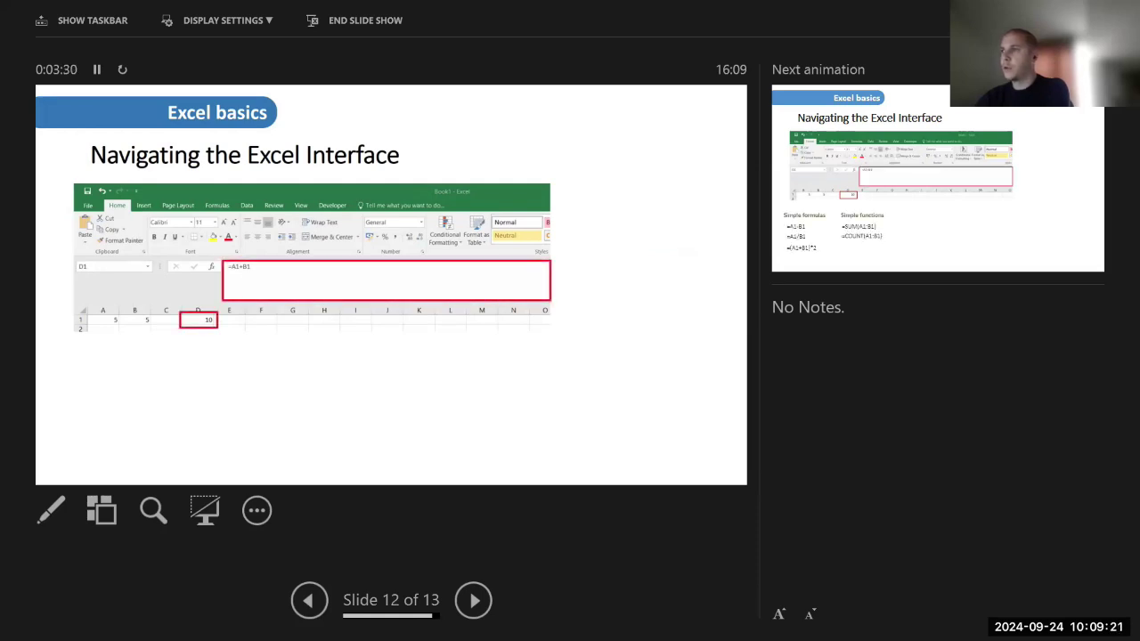
pyautogui.press('Right')
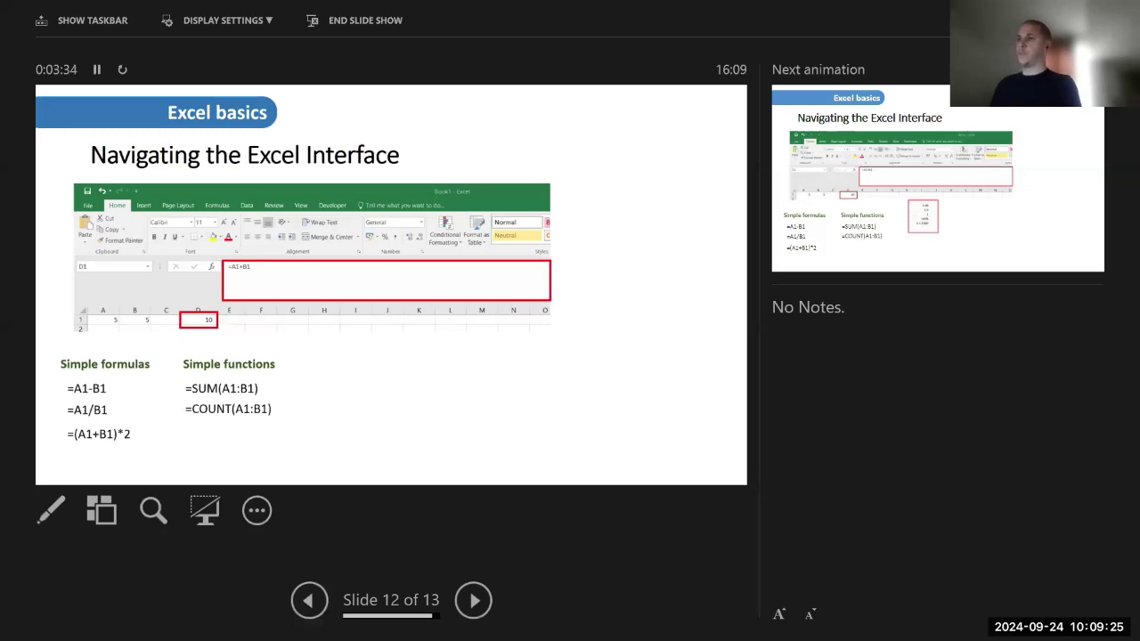
pyautogui.press('Home')
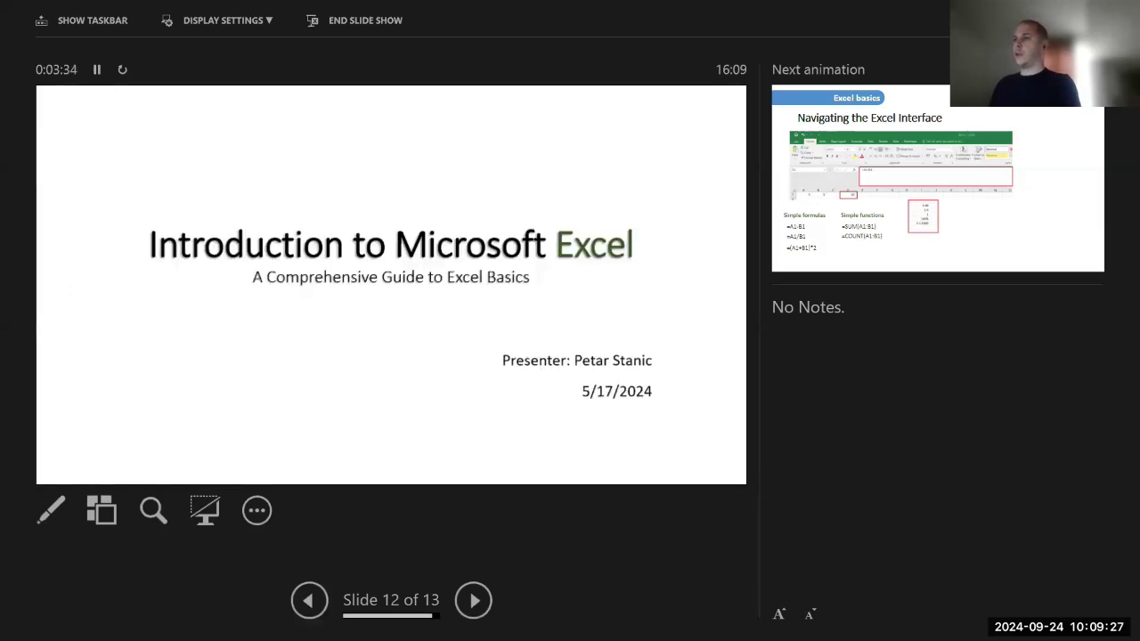
pyautogui.press('Escape')
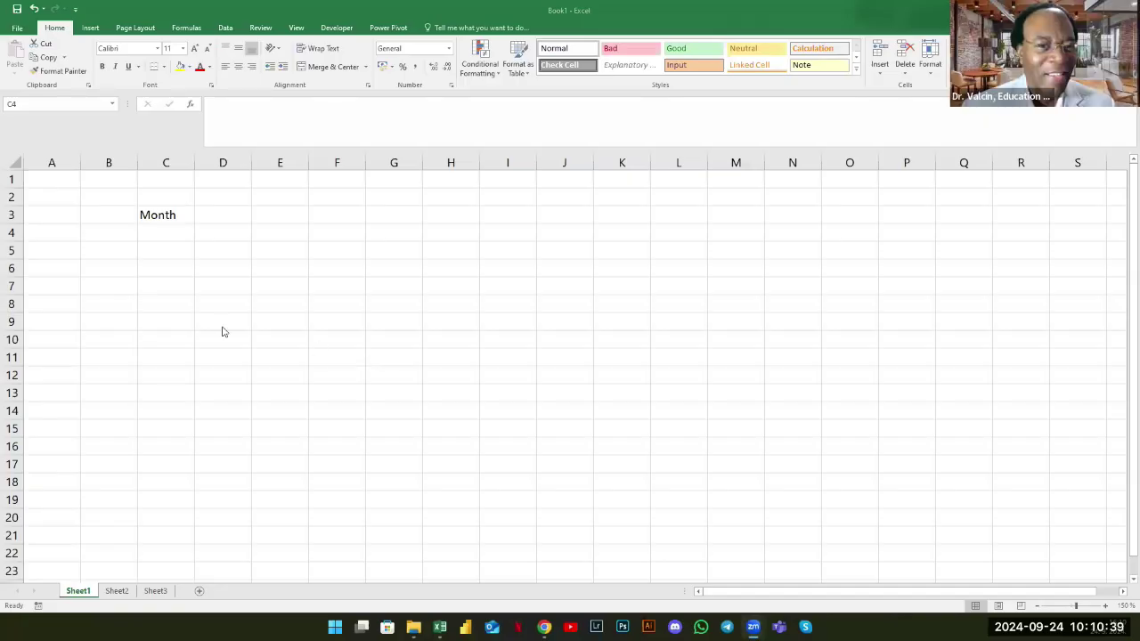
# Click into Sheet1 of the Book1 workbook in Excel
pyautogui.click(149, 227)
# Clear the word Month from cell C3, then select D6 and C3
pyautogui.press('Up')
pyautogui.press('Delete')
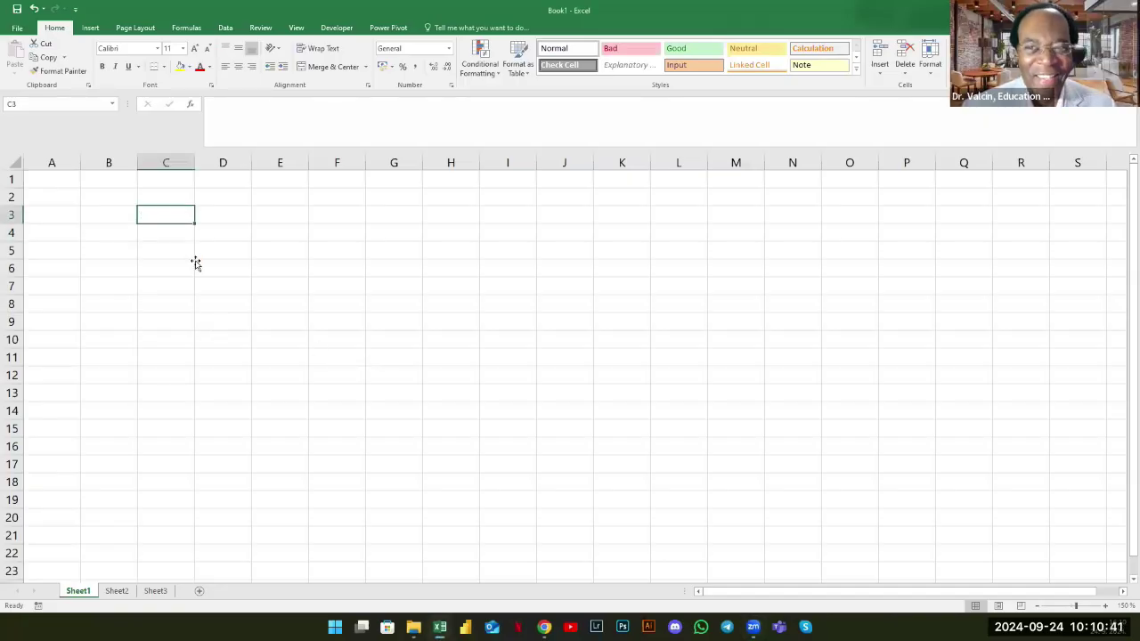
pyautogui.click(196, 264)
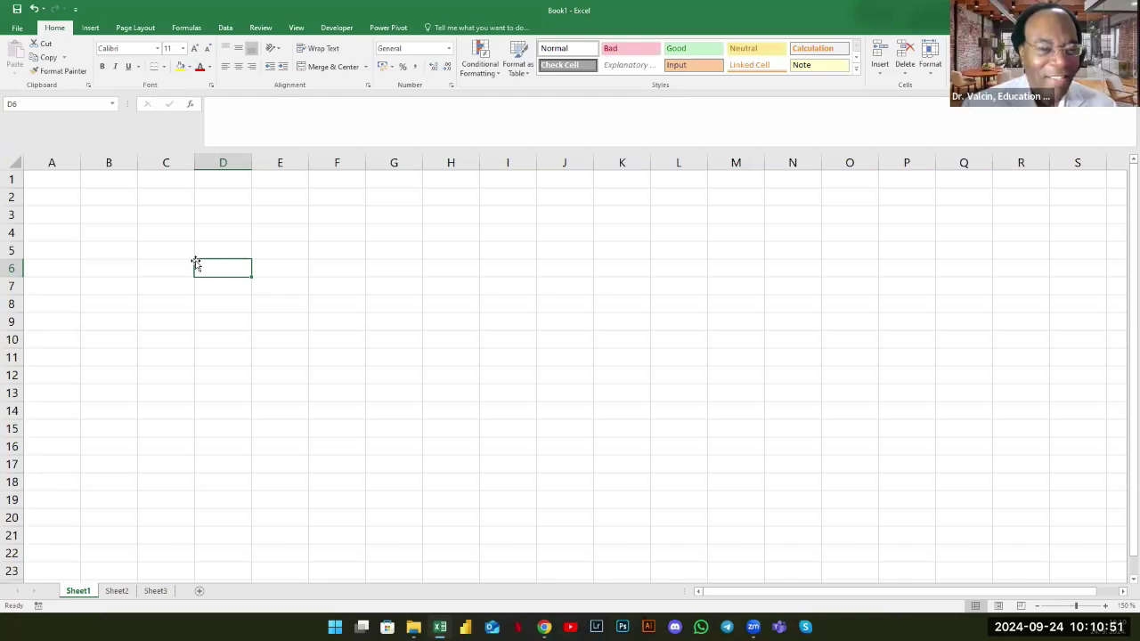
pyautogui.click(170, 220)
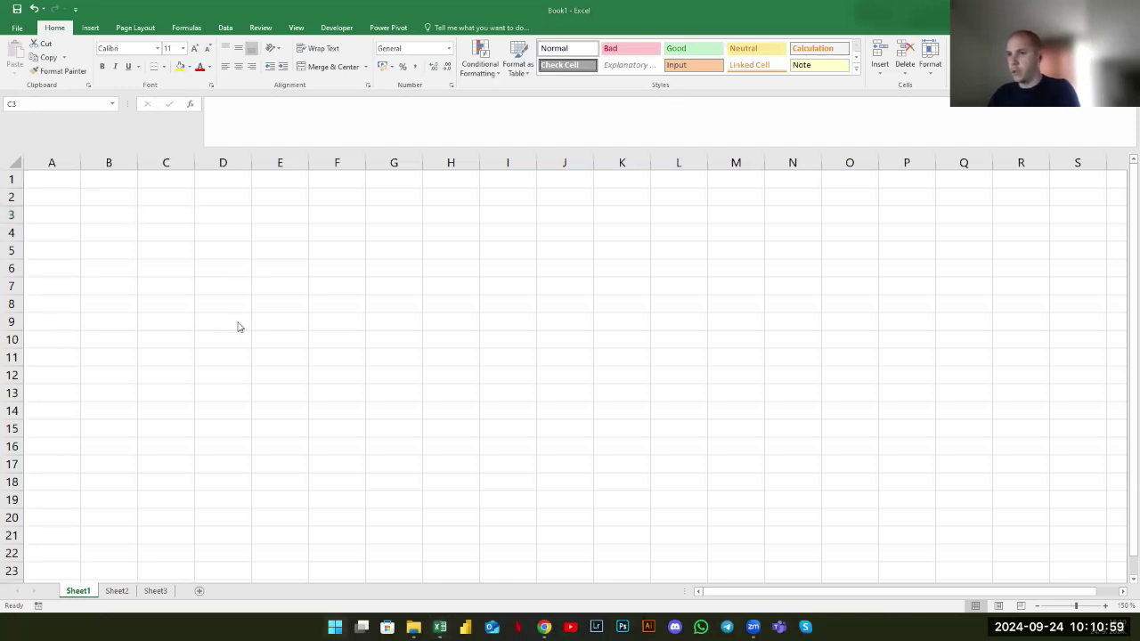
# Search 'excel' in the Start menu, then return to the sheet and select C6, D3, C5 and D5
pyautogui.press('super')
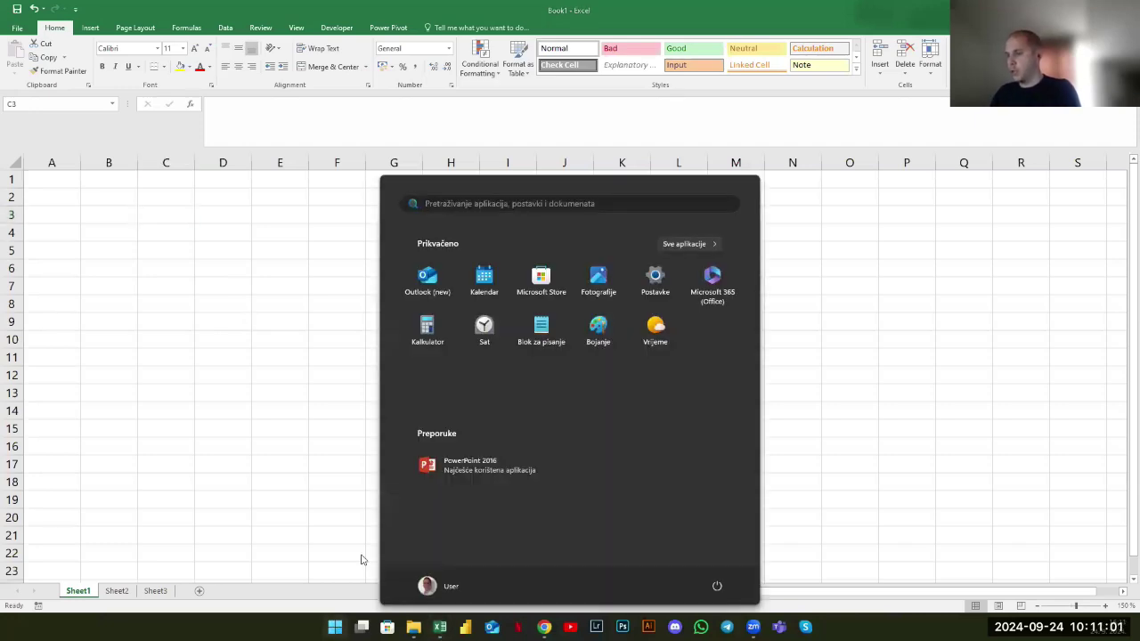
pyautogui.write('excel')
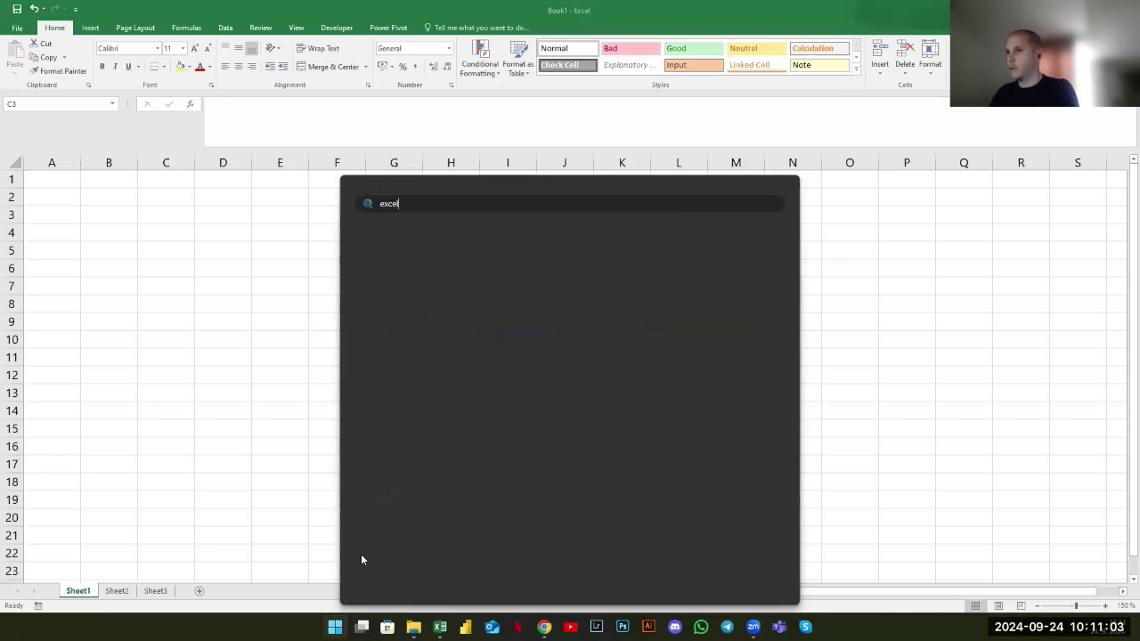
pyautogui.click(247, 280)
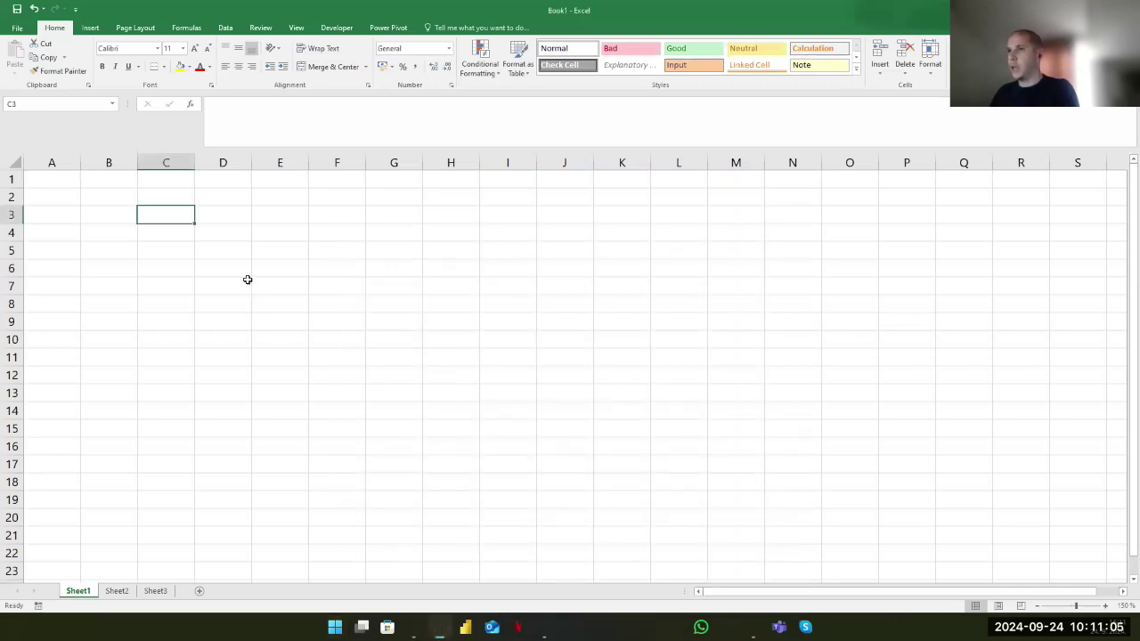
pyautogui.click(191, 264)
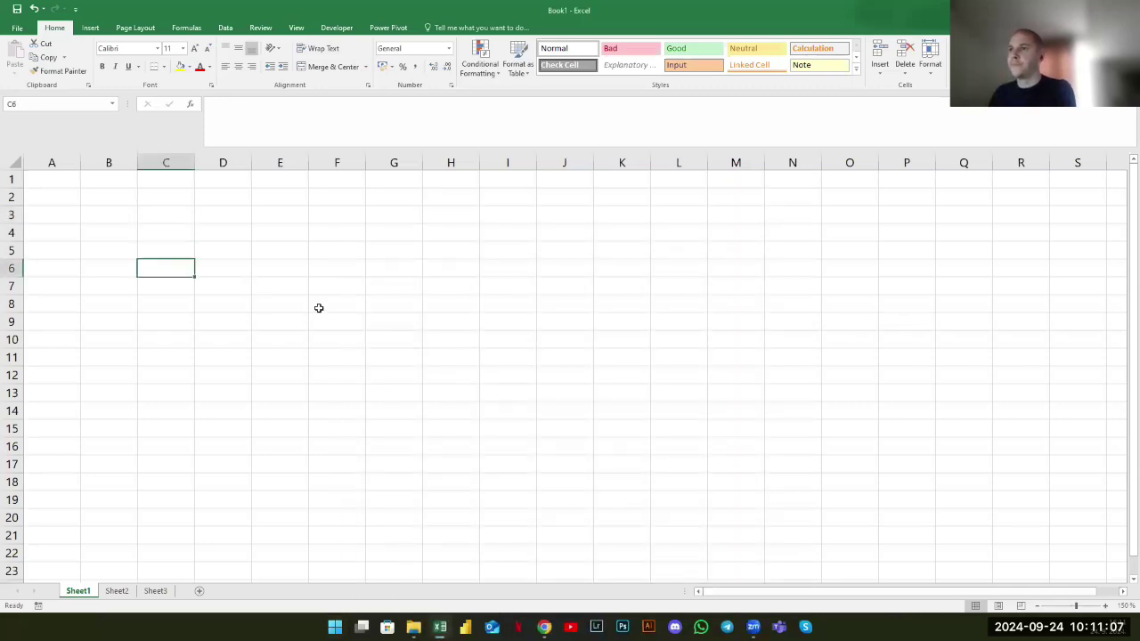
pyautogui.click(216, 214)
pyautogui.click(176, 250)
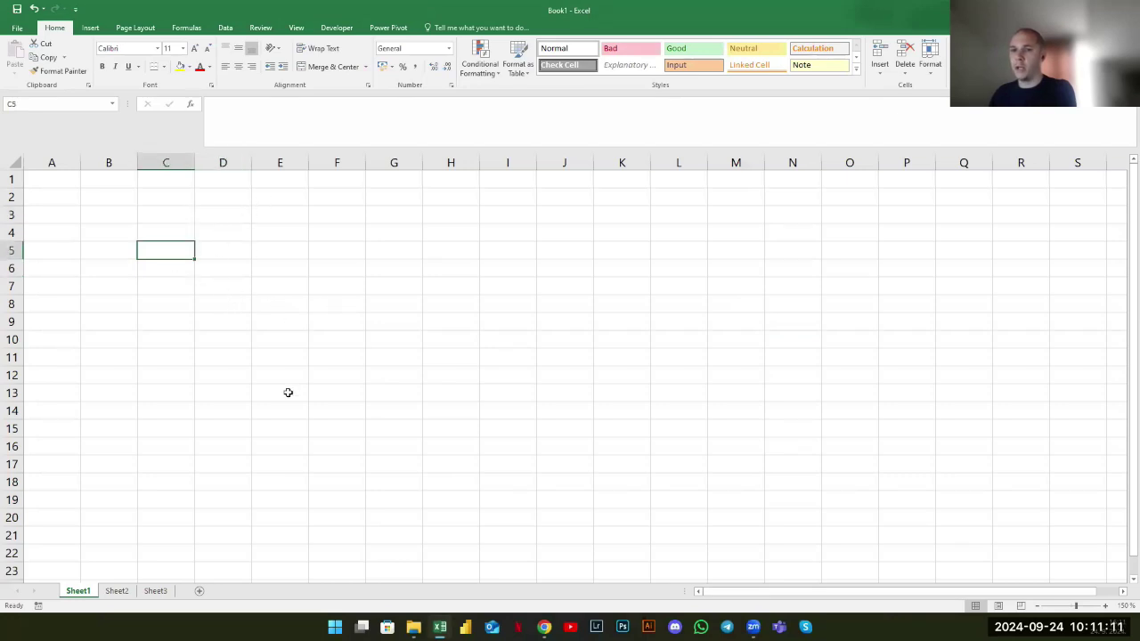
pyautogui.click(237, 249)
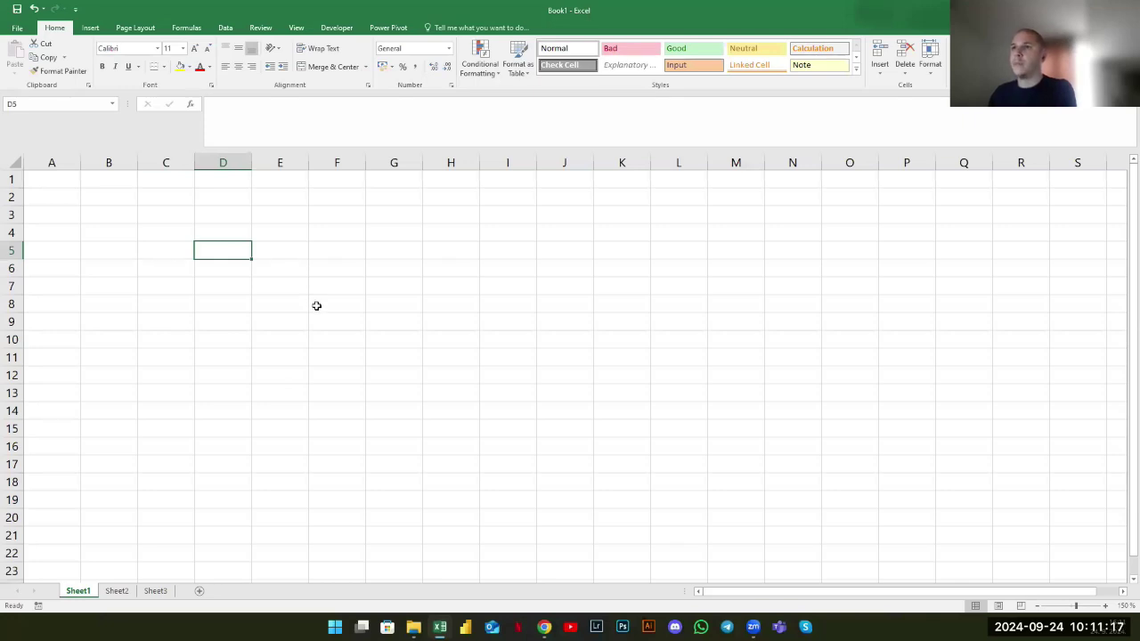
# Enter the heading Month in cell B3
pyautogui.click(117, 208)
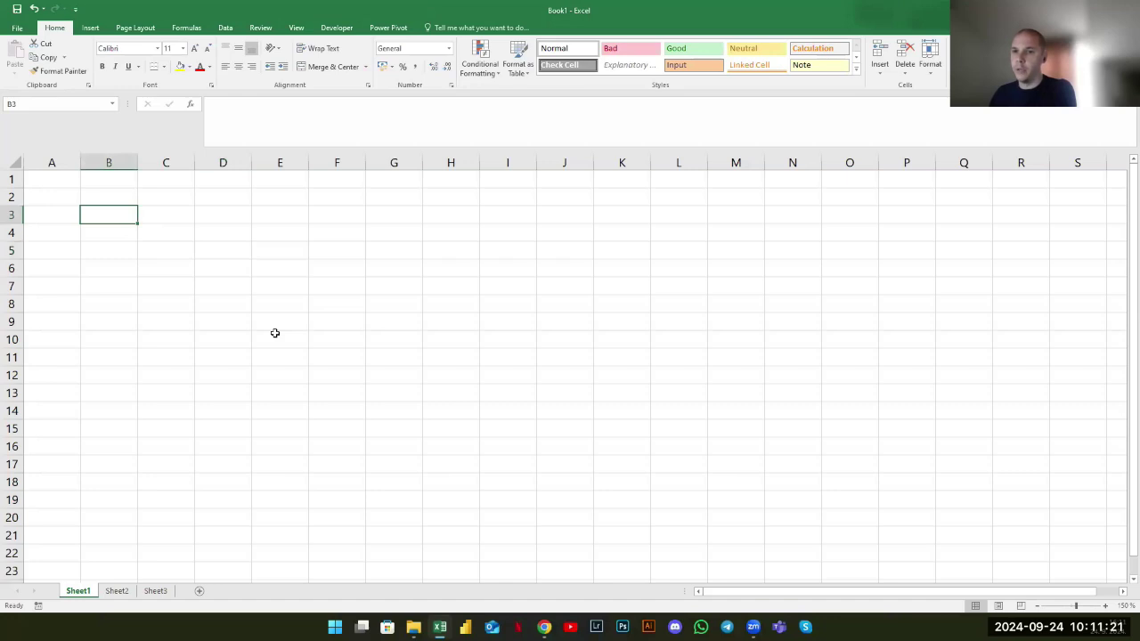
pyautogui.write('Month')
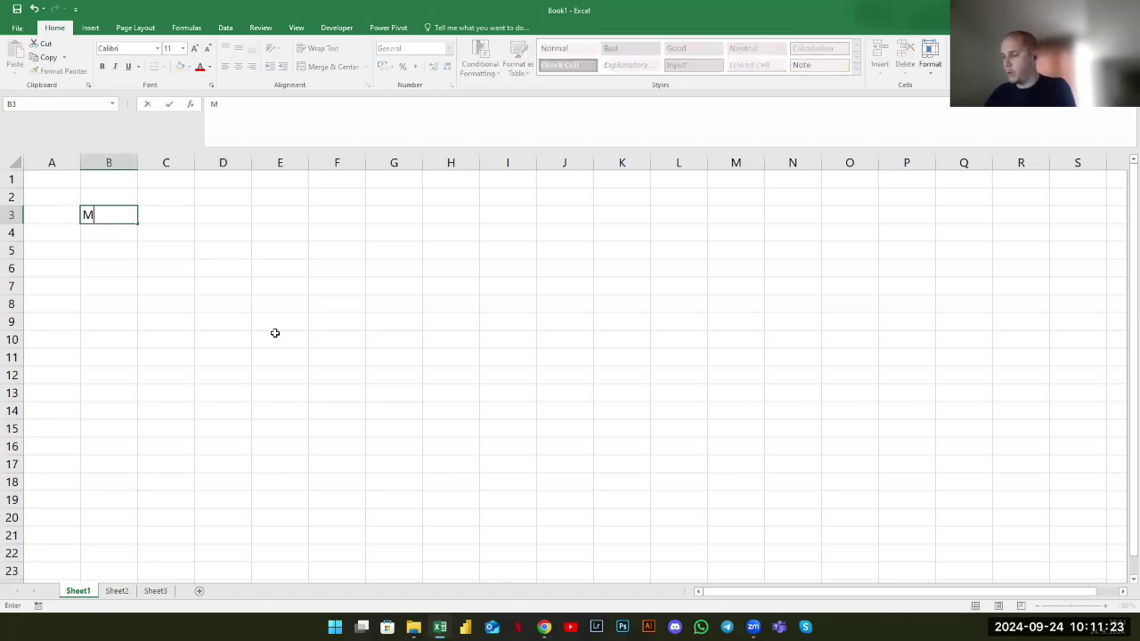
pyautogui.press('Return')
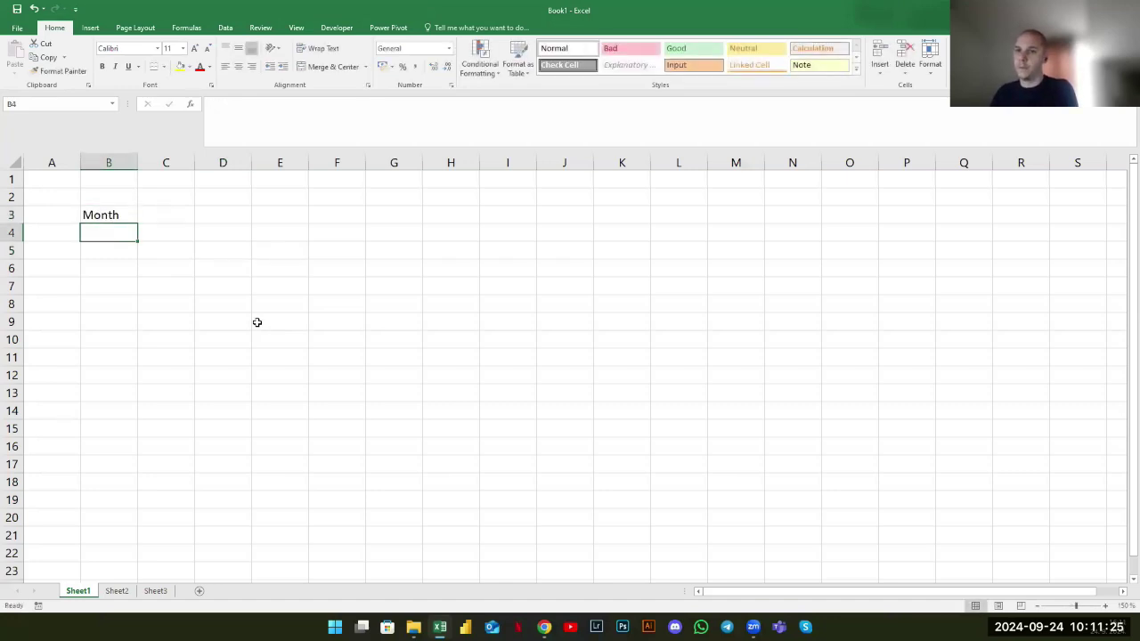
# Overtype B3 with random text and cancel it, keeping Month
pyautogui.click(114, 218)
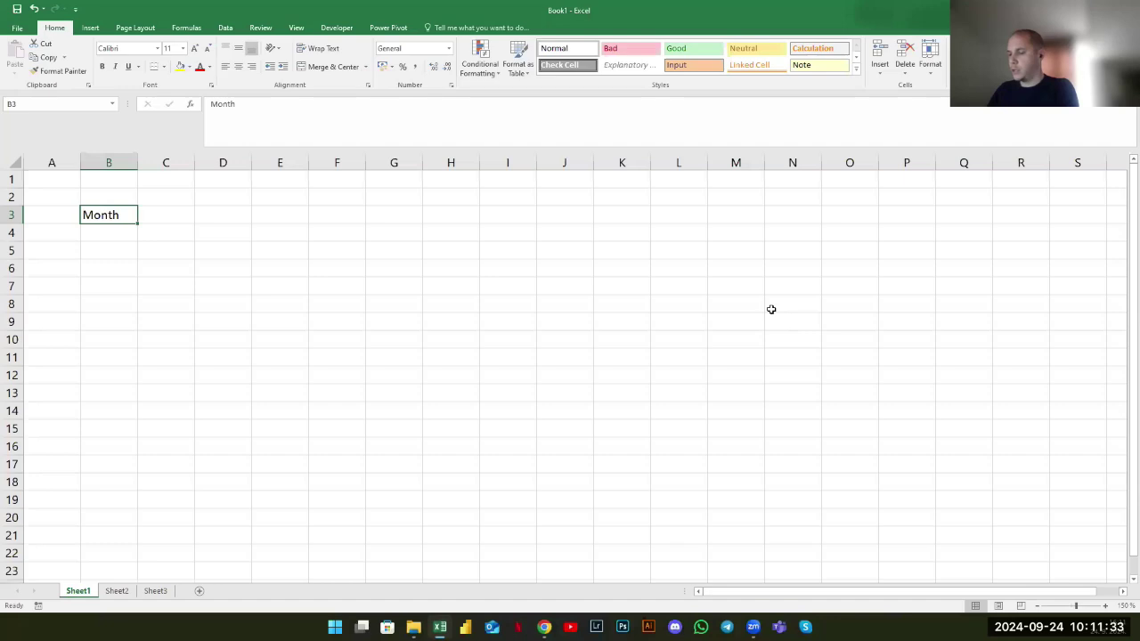
pyautogui.write('sgkjsgbuz')
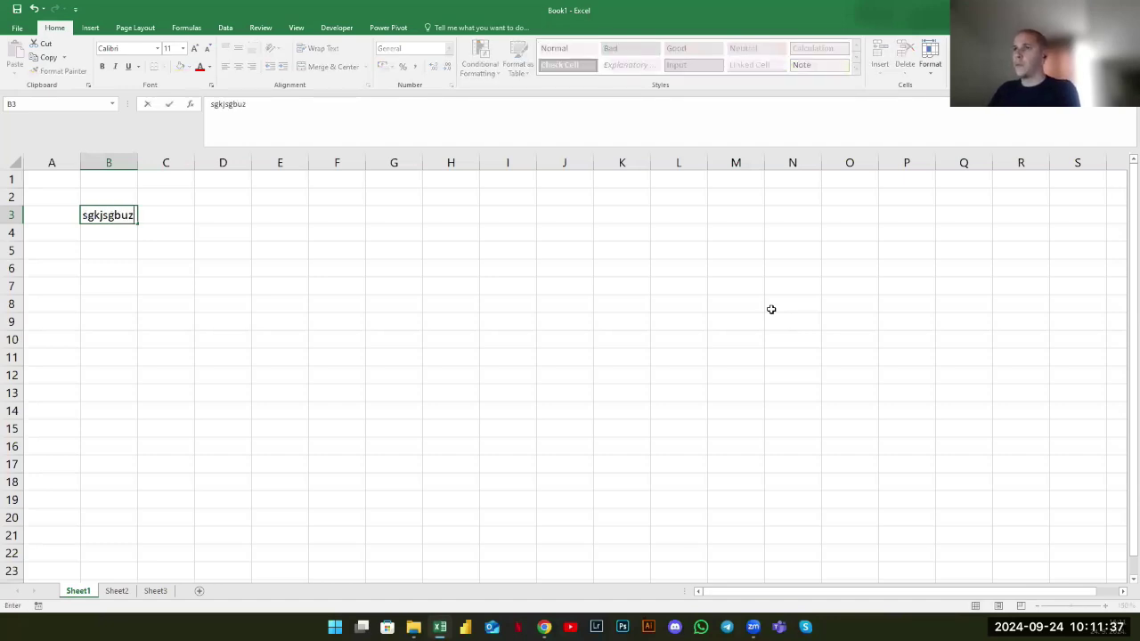
pyautogui.press('Escape')
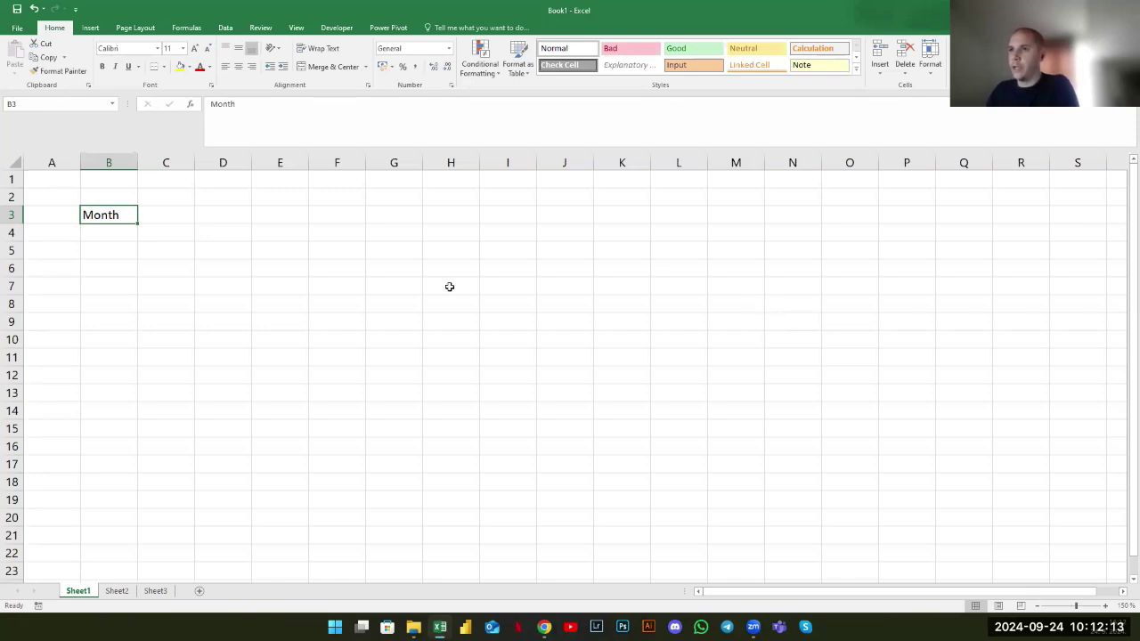
# Enter 1 in B4 below Month and widen column B
pyautogui.click(224, 216)
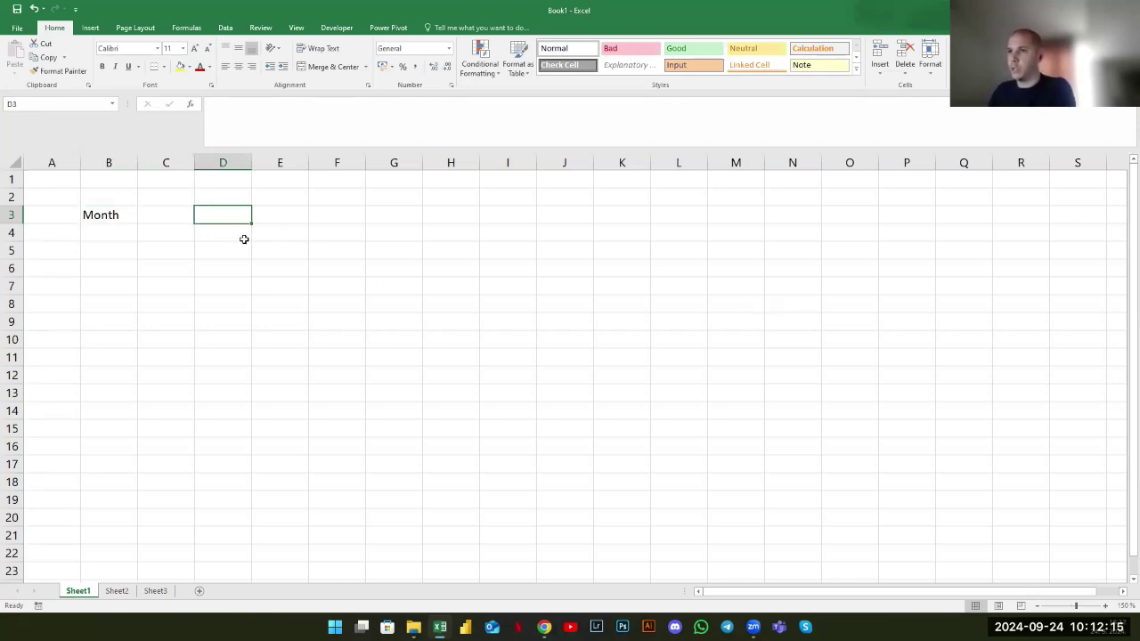
pyautogui.click(221, 114)
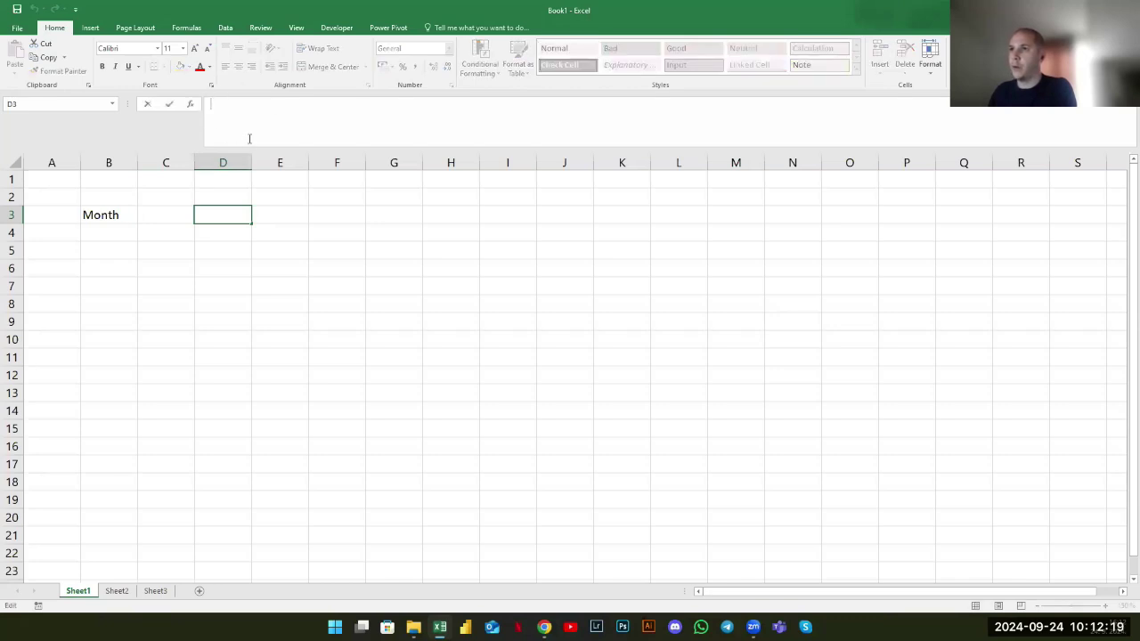
pyautogui.press('Escape')
pyautogui.click(125, 230)
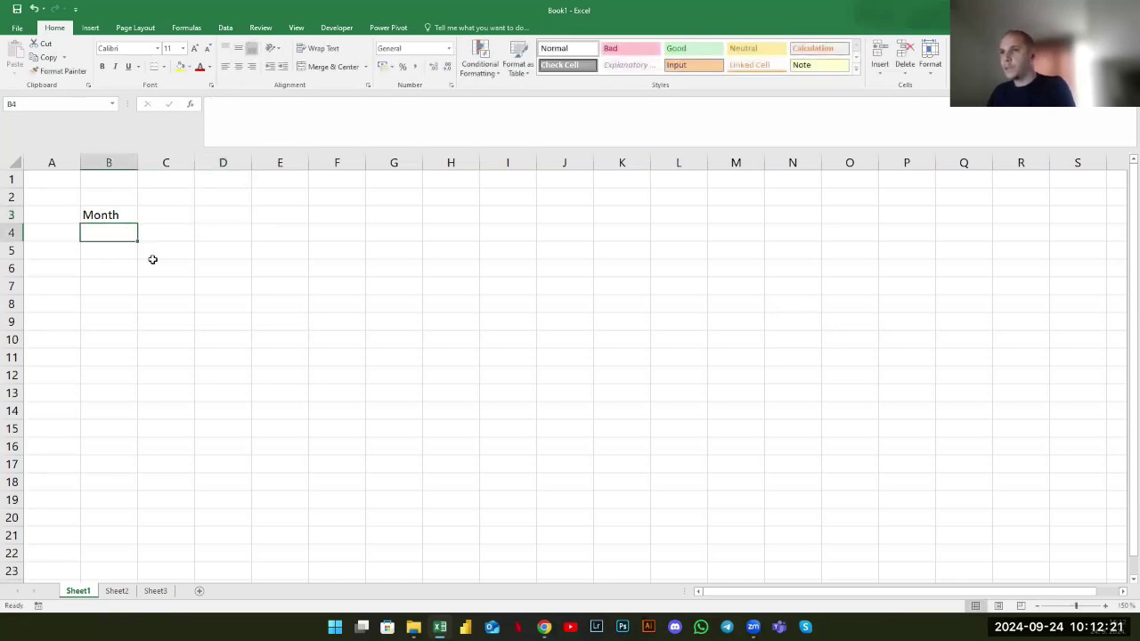
pyautogui.write('1')
pyautogui.click(163, 339)
pyautogui.moveTo(137, 162); pyautogui.dragTo(194, 165)
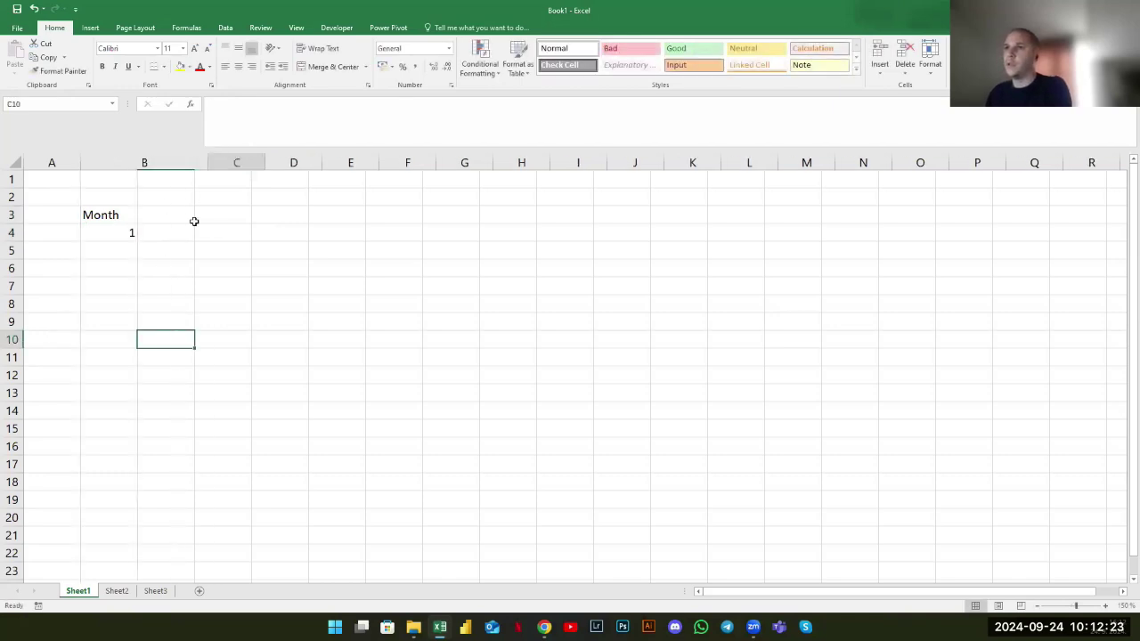
# Compare the alignment of Month and the 1 in B4, then enter 1 in B6
pyautogui.click(124, 216)
pyautogui.click(126, 234)
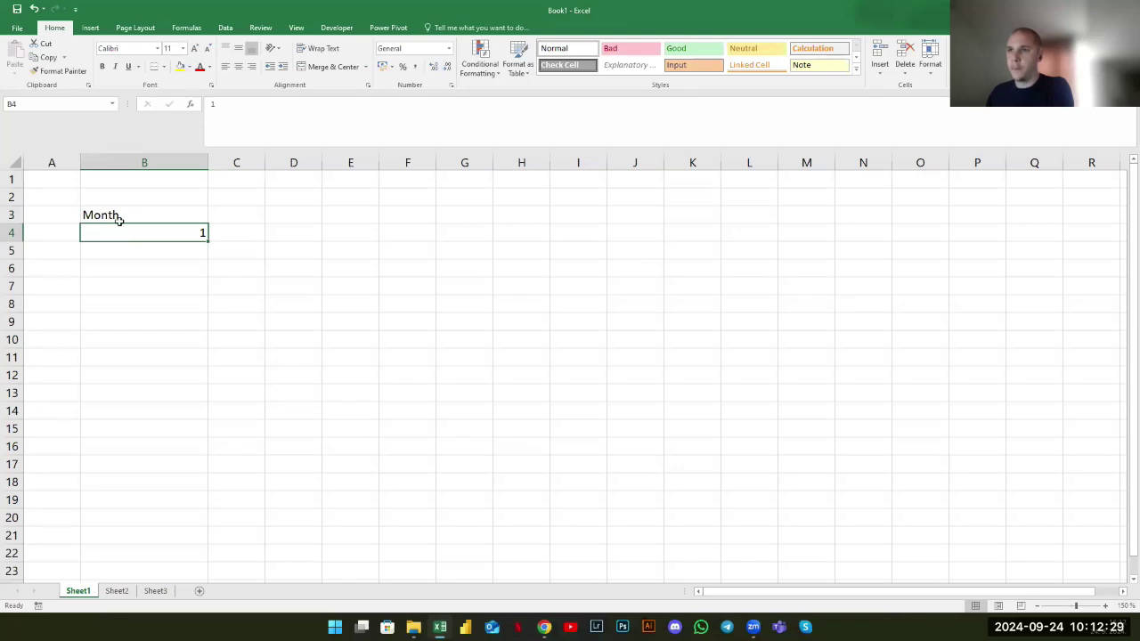
pyautogui.click(116, 215)
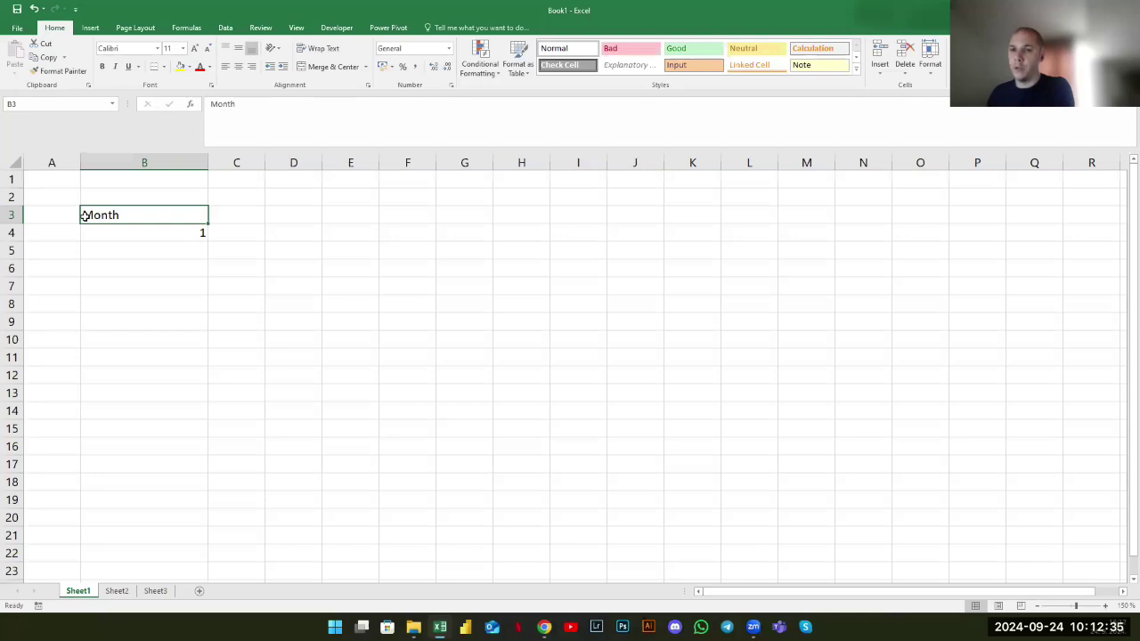
pyautogui.click(106, 231)
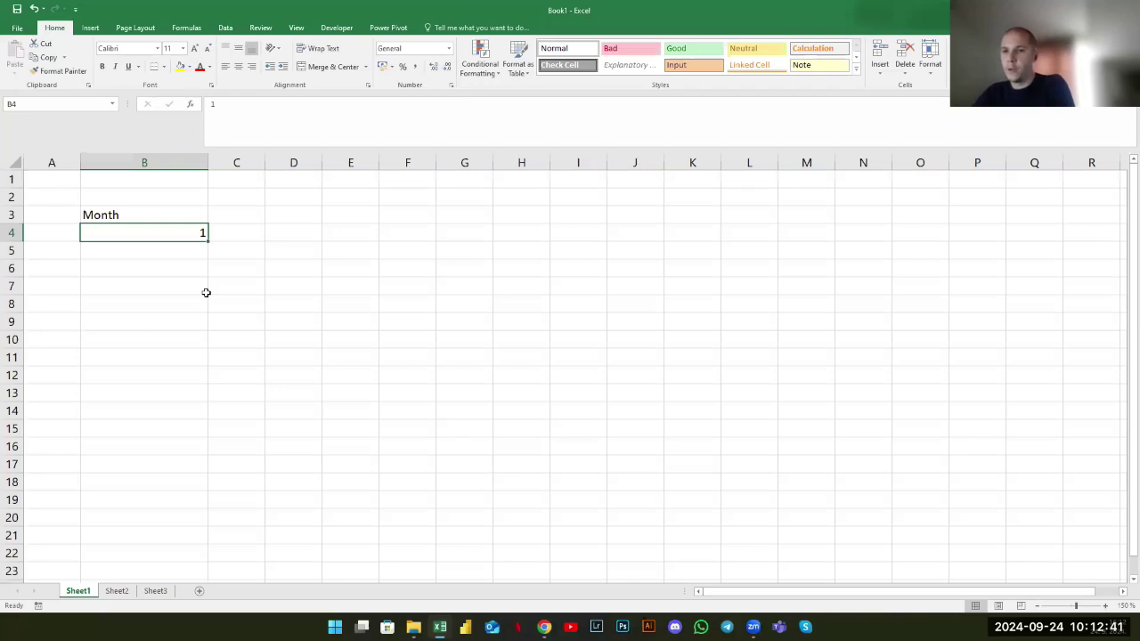
pyautogui.click(168, 267)
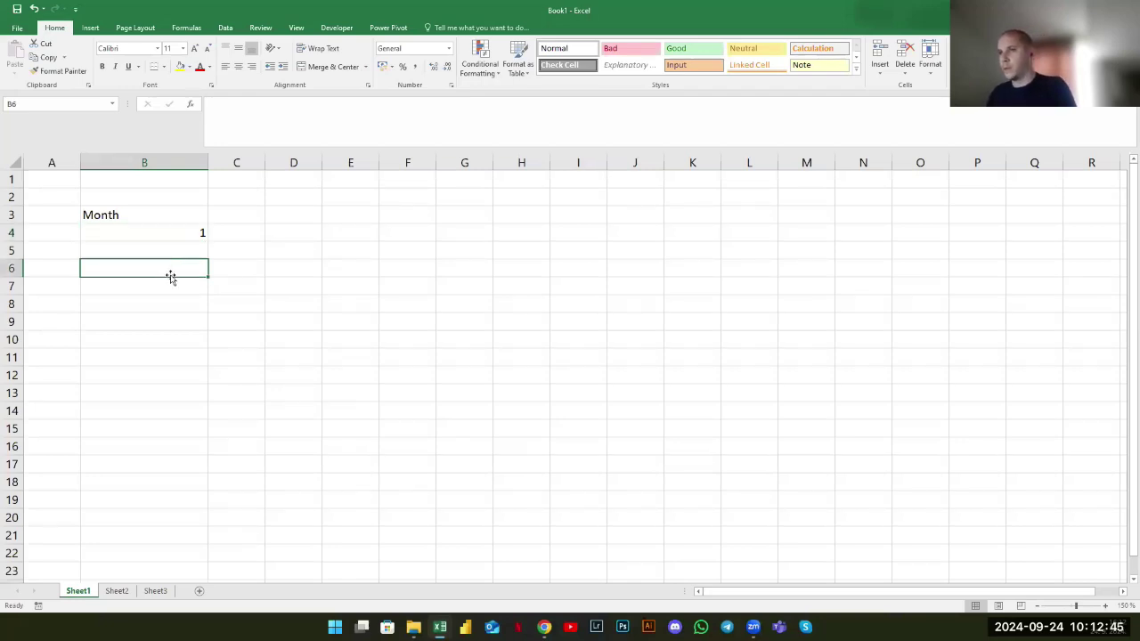
pyautogui.write('1')
pyautogui.hotkey('ctrl', 'Return')
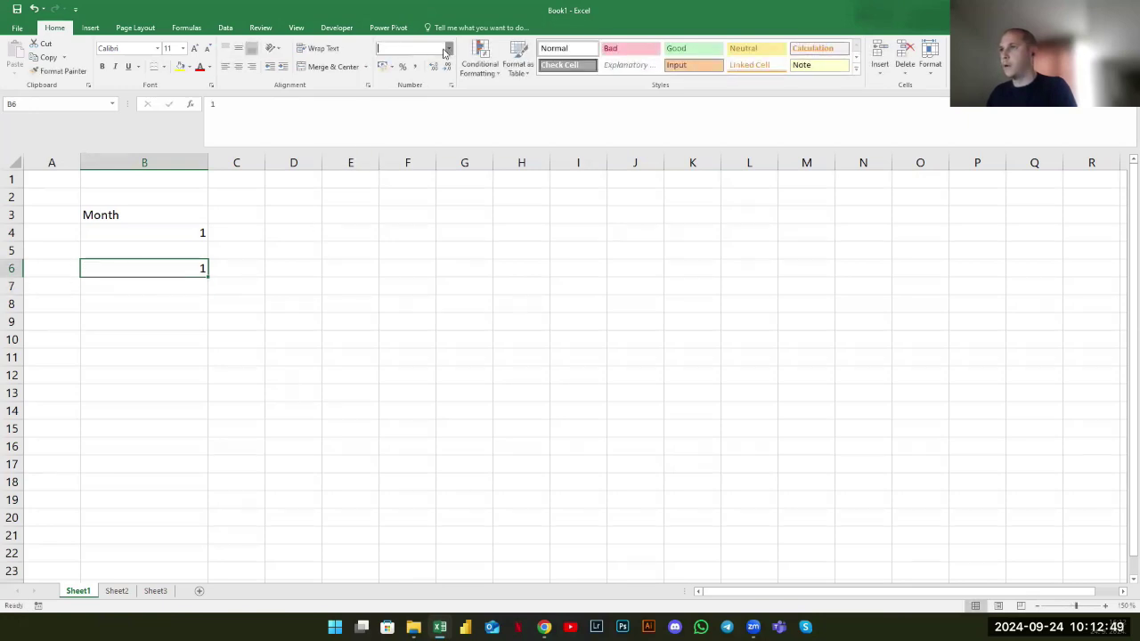
# Format B6 as Text and compare its left-aligned 1 with the numeric 1 in B4
pyautogui.click(448, 49)
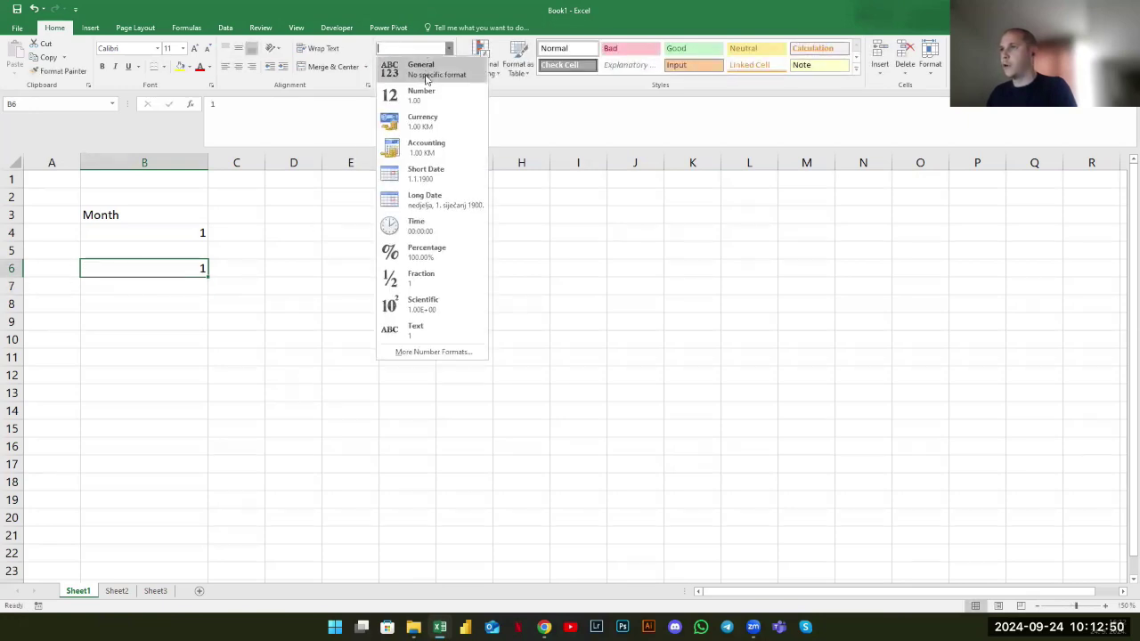
pyautogui.click(424, 329)
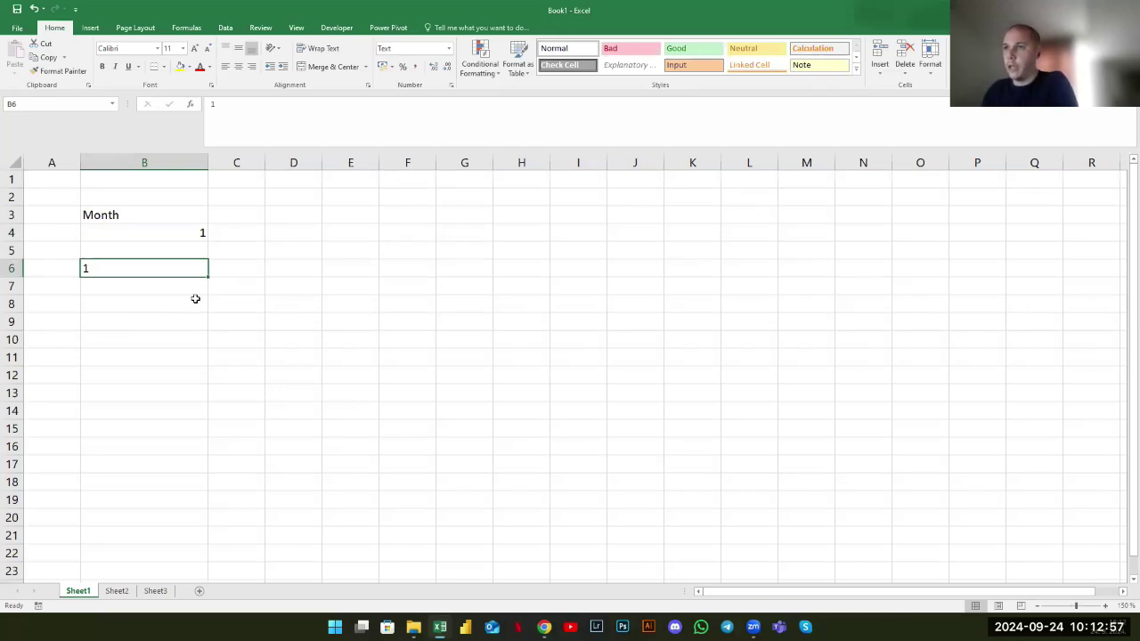
pyautogui.click(143, 307)
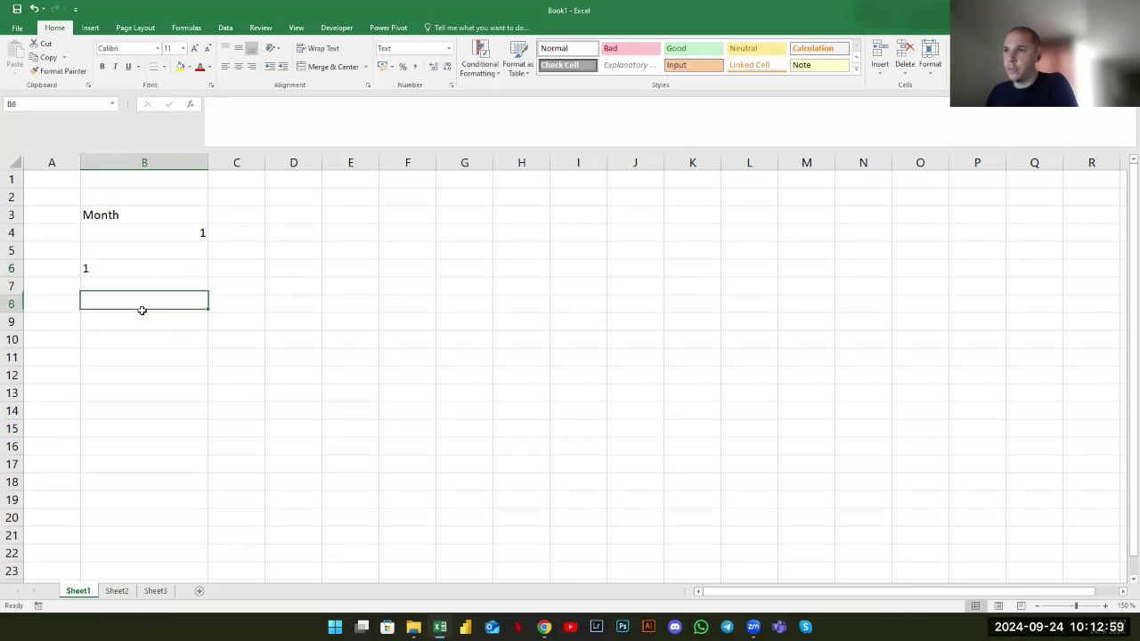
pyautogui.click(113, 271)
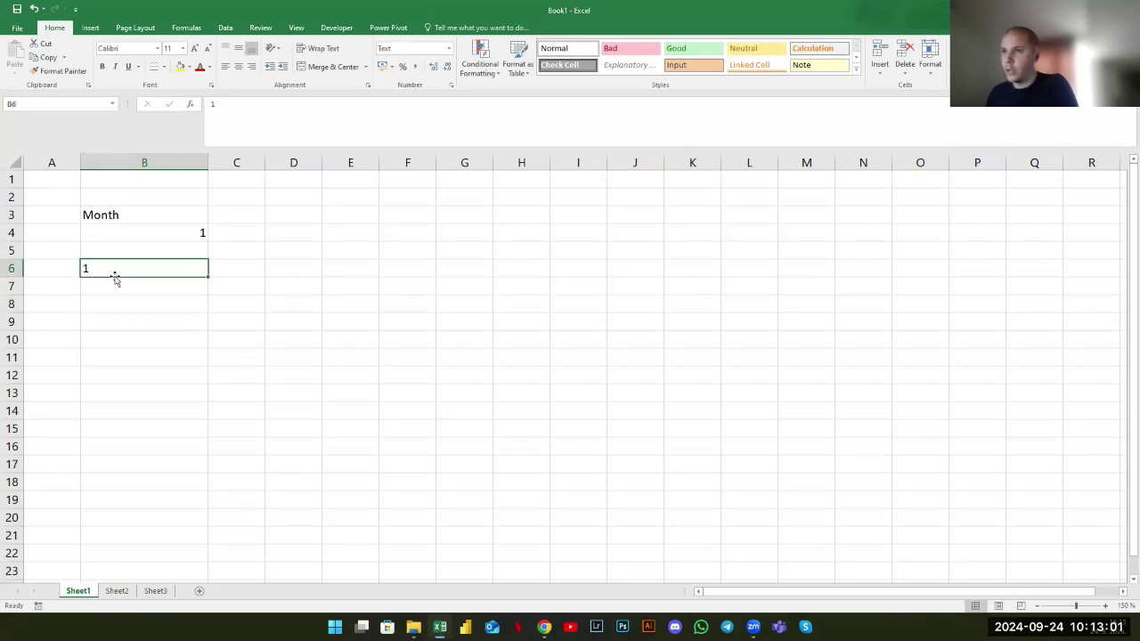
pyautogui.keyDown('ctrl'); pyautogui.click(125, 233); pyautogui.keyUp('ctrl')
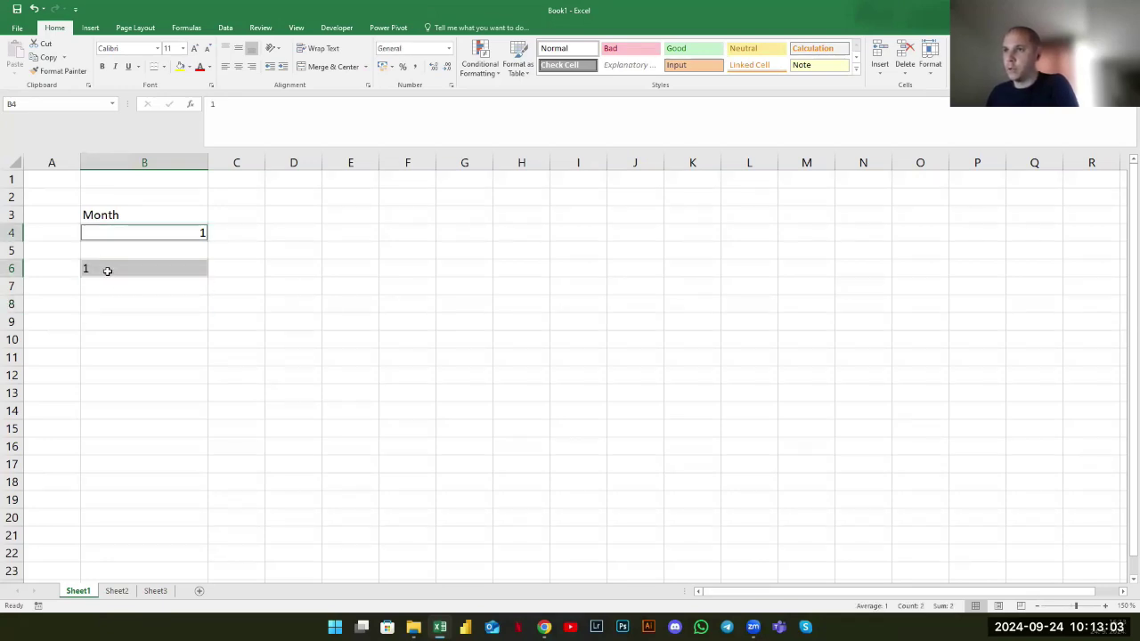
pyautogui.click(107, 271)
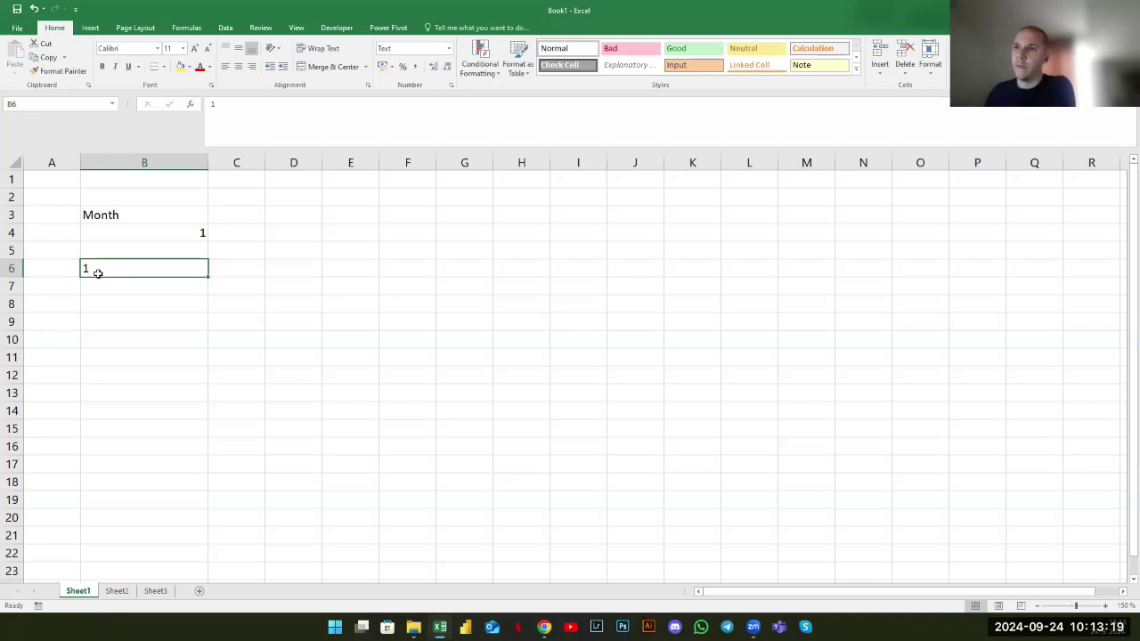
# Delete row 6 and clear Month and the values below it in column B
pyautogui.rightClick(14, 269)
pyautogui.click(57, 369)
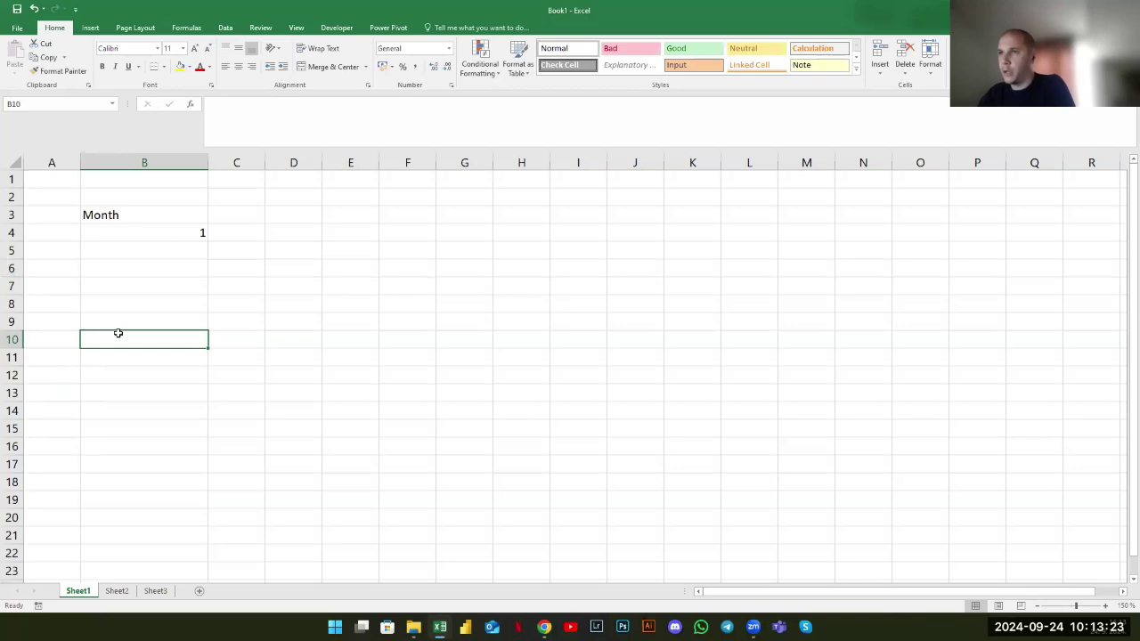
pyautogui.click(169, 220)
pyautogui.keyDown('shift'); pyautogui.click(172, 283); pyautogui.keyUp('shift')
pyautogui.press('Delete')
# Delete column B, then switch through Sheet2 to Sheet3
pyautogui.rightClick(150, 162)
pyautogui.click(181, 256)
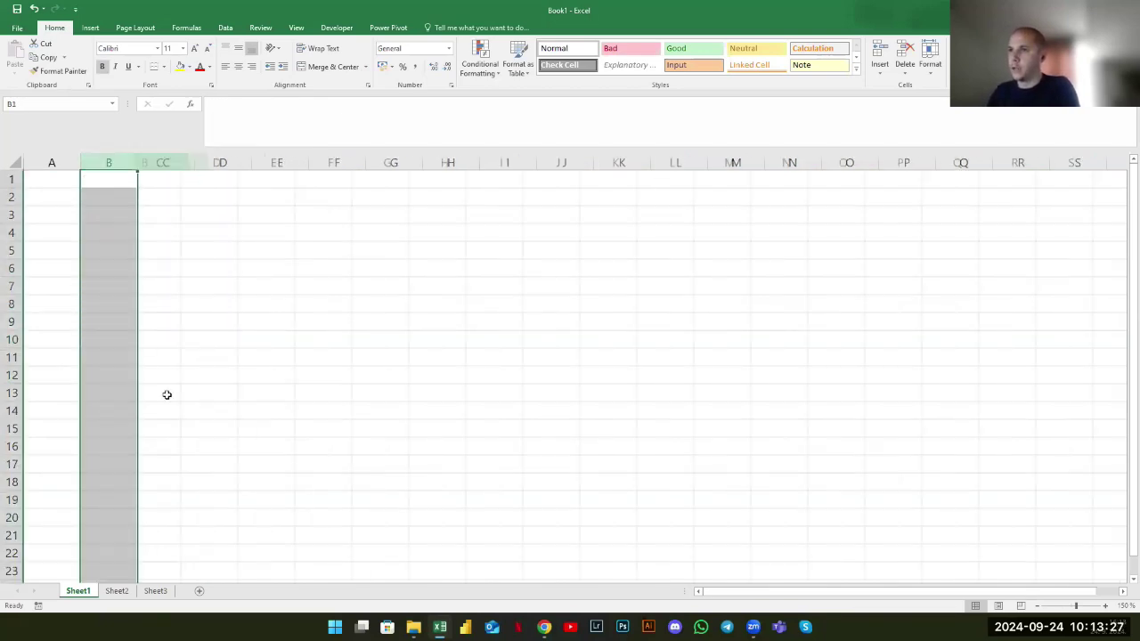
pyautogui.click(165, 303)
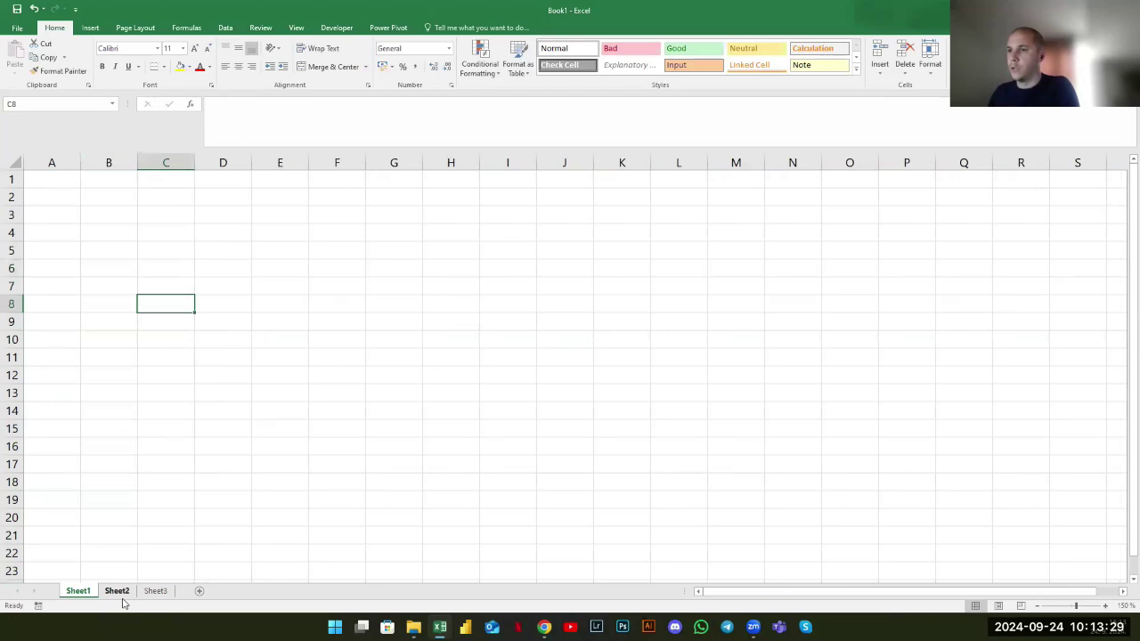
pyautogui.click(116, 590)
pyautogui.click(155, 590)
# Clear the 1s in column H beside Number through Currency and beside Blank on Sheet3
pyautogui.click(240, 352)
pyautogui.moveTo(789, 590); pyautogui.dragTo(801, 574)
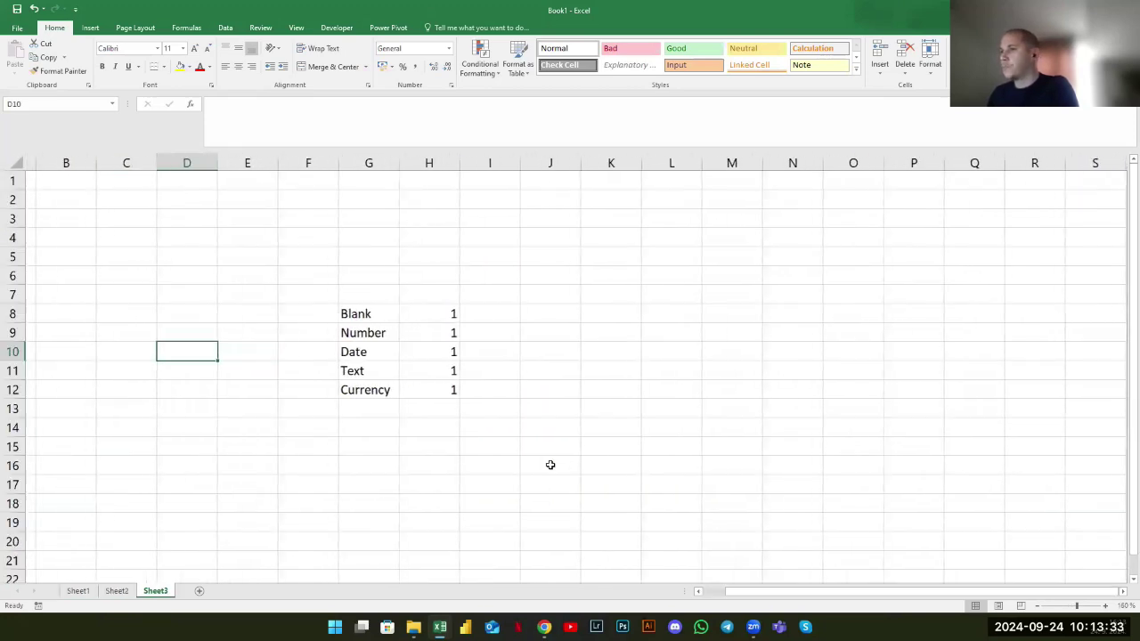
pyautogui.scroll(-1, 550, 465)
pyautogui.click(419, 258)
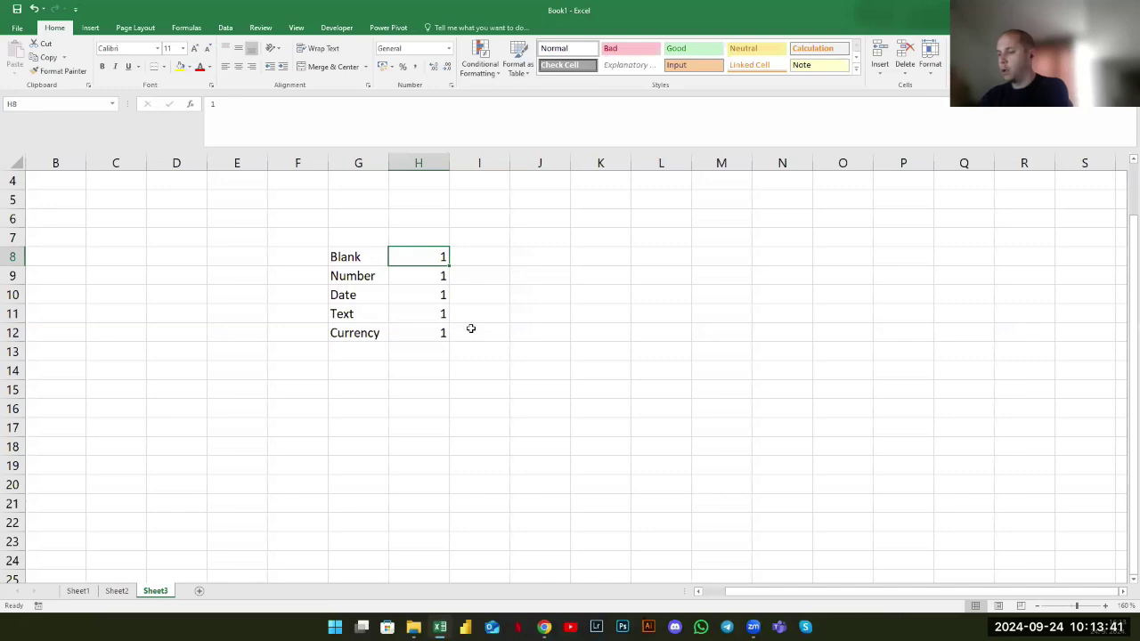
pyautogui.moveTo(431, 276); pyautogui.dragTo(431, 356)
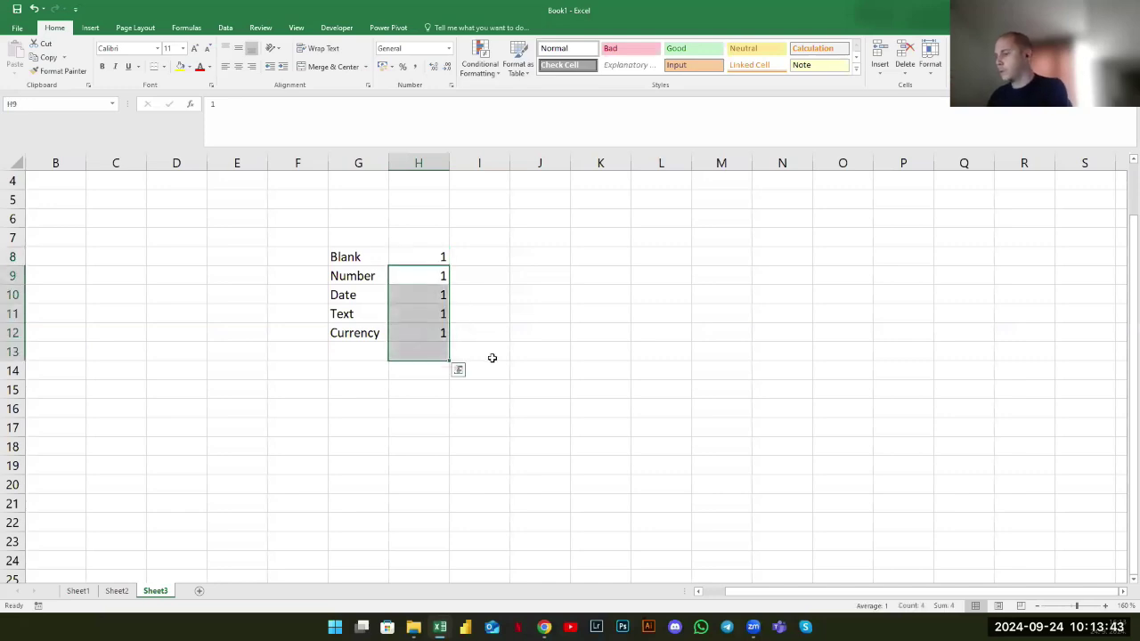
pyautogui.press('Delete')
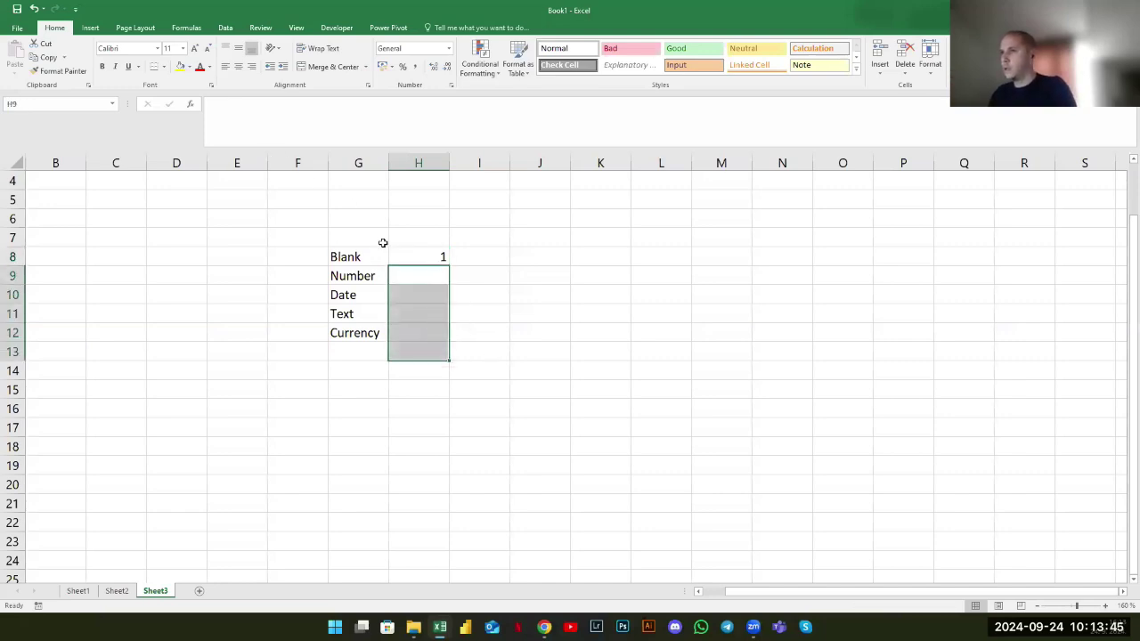
pyautogui.click(405, 256)
pyautogui.press('BackSpace')
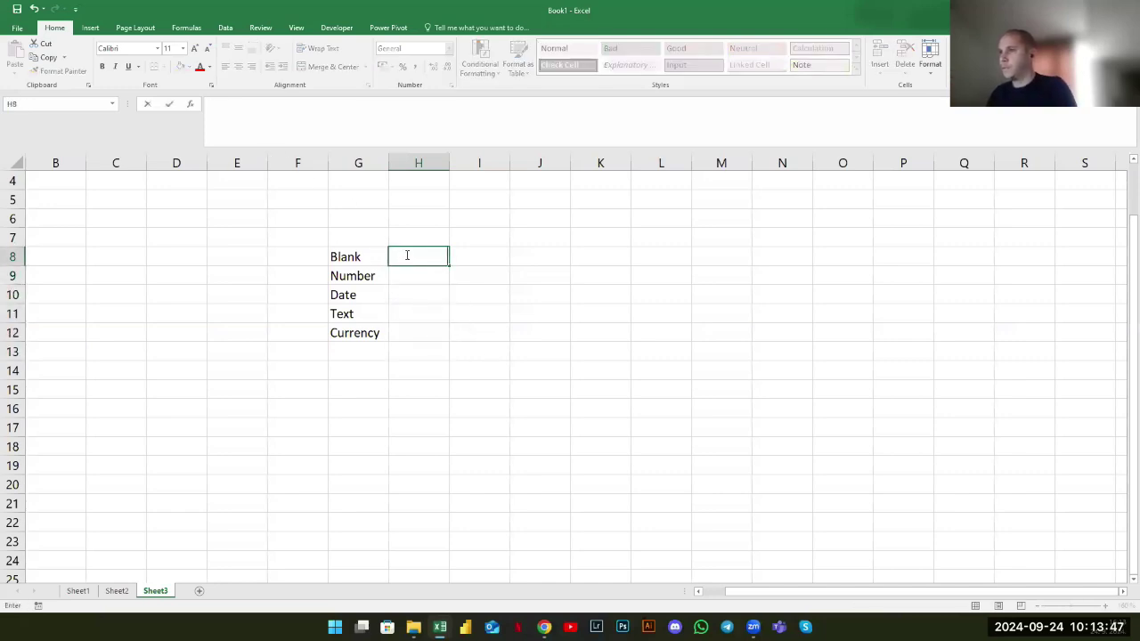
pyautogui.press('Escape')
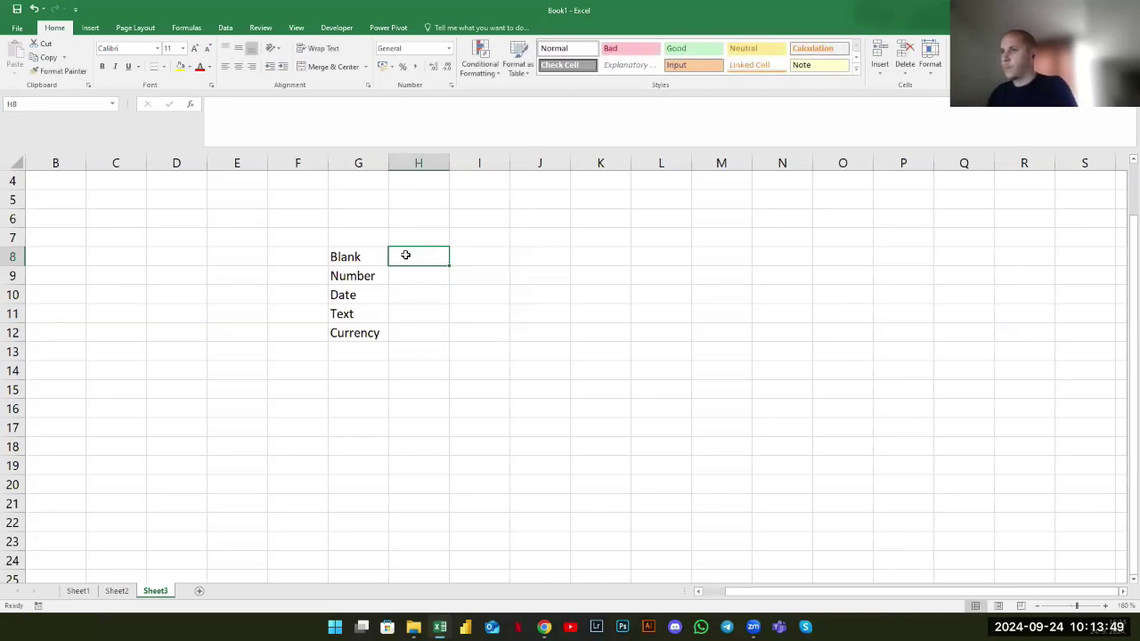
# Italicize the Blank to Currency labels in column G and enter 1 beside Blank
pyautogui.click(358, 166)
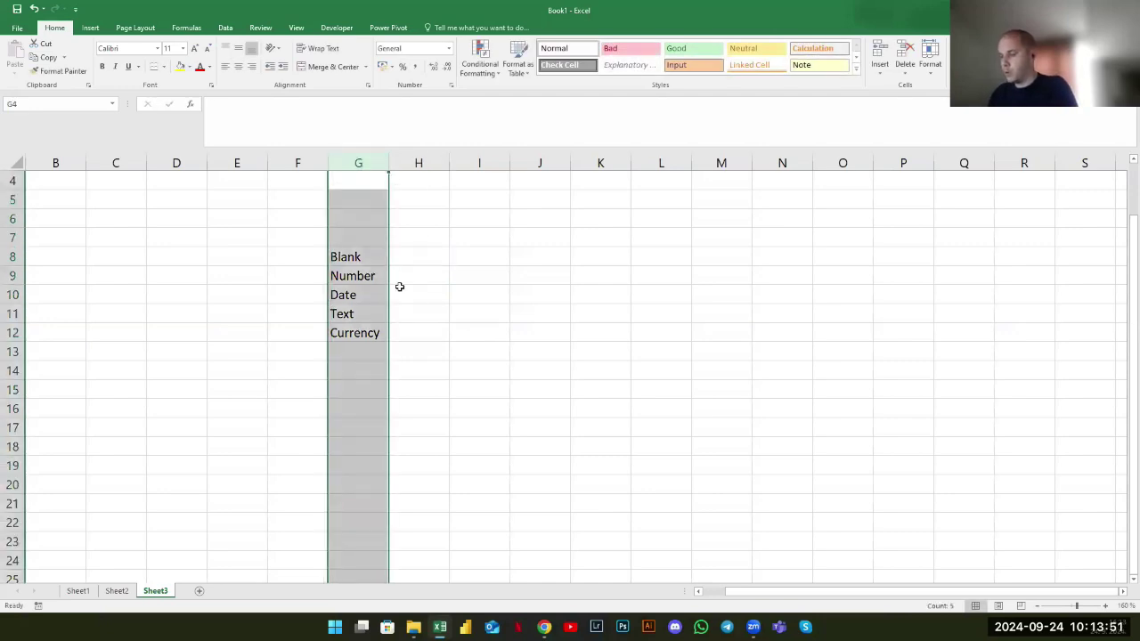
pyautogui.hotkey('ctrl', 'i')
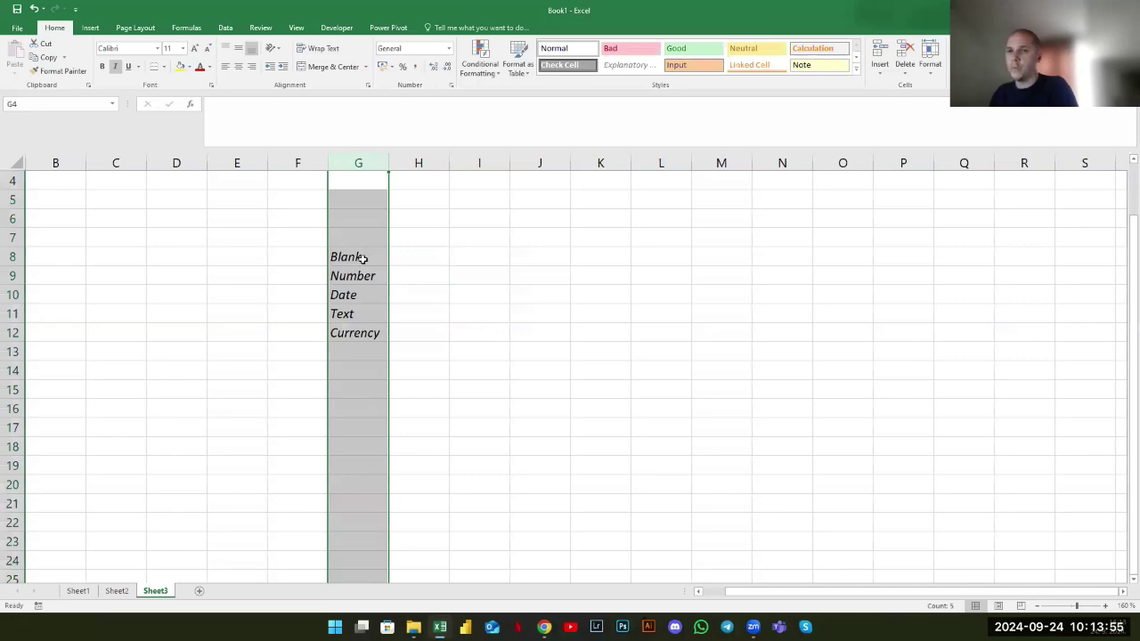
pyautogui.click(428, 257)
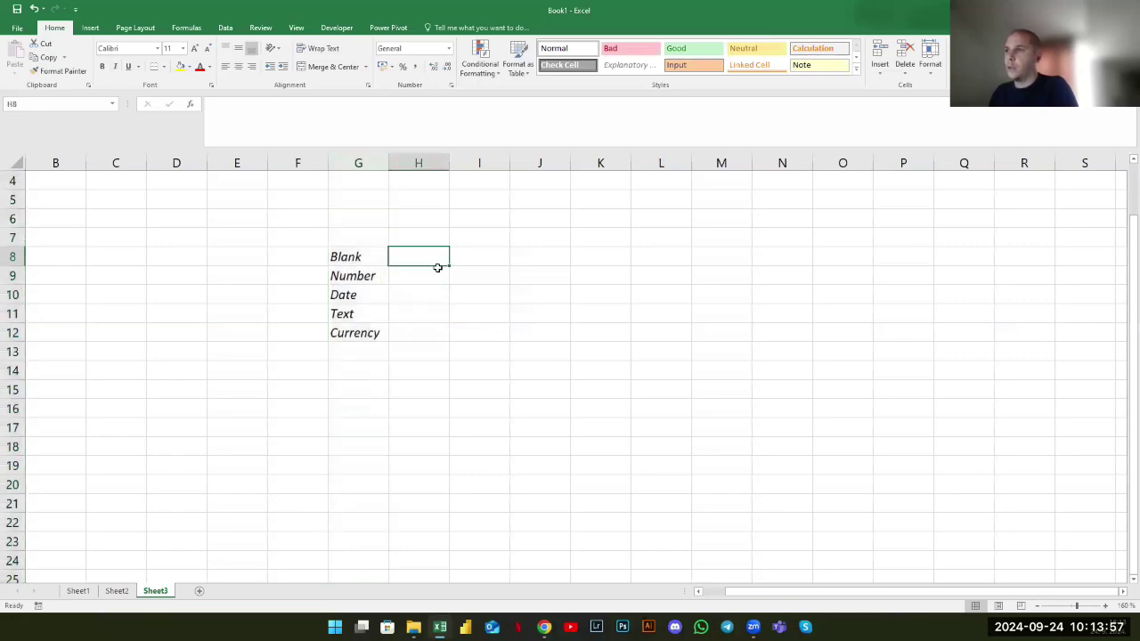
pyautogui.write('1')
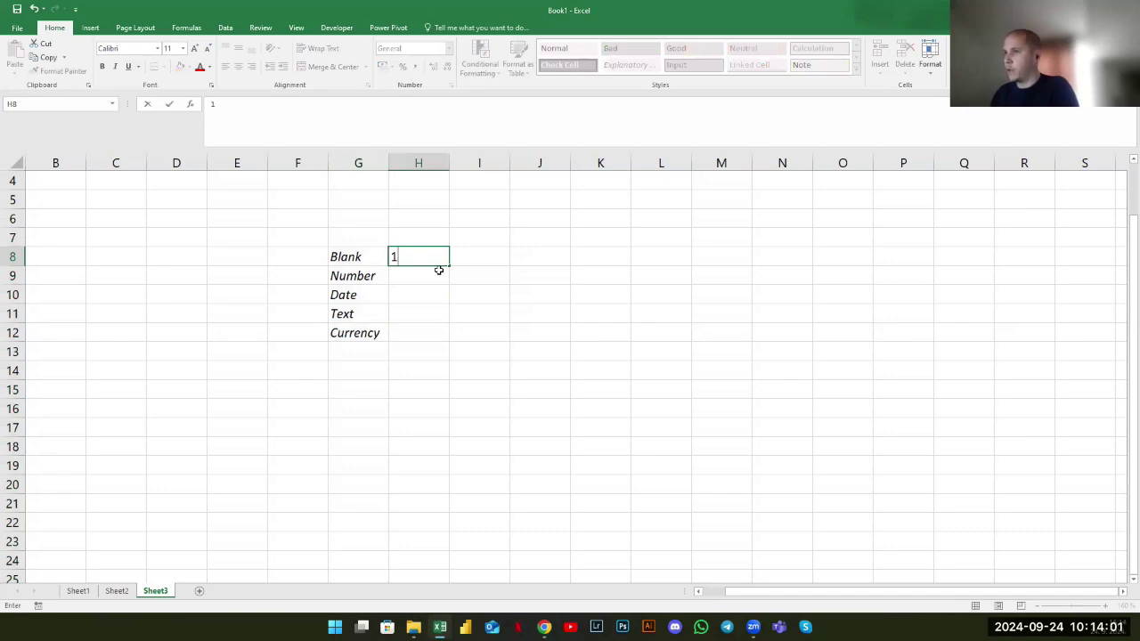
pyautogui.press('Return')
pyautogui.click(427, 256)
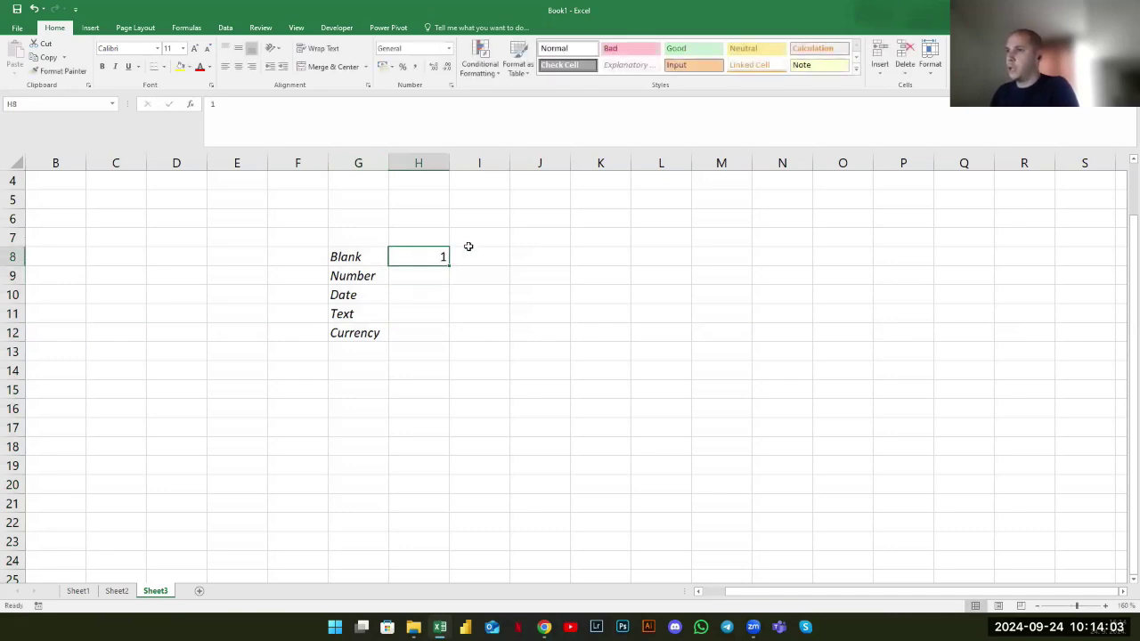
# Enter 1 in H9 beside the Number label
pyautogui.click(440, 277)
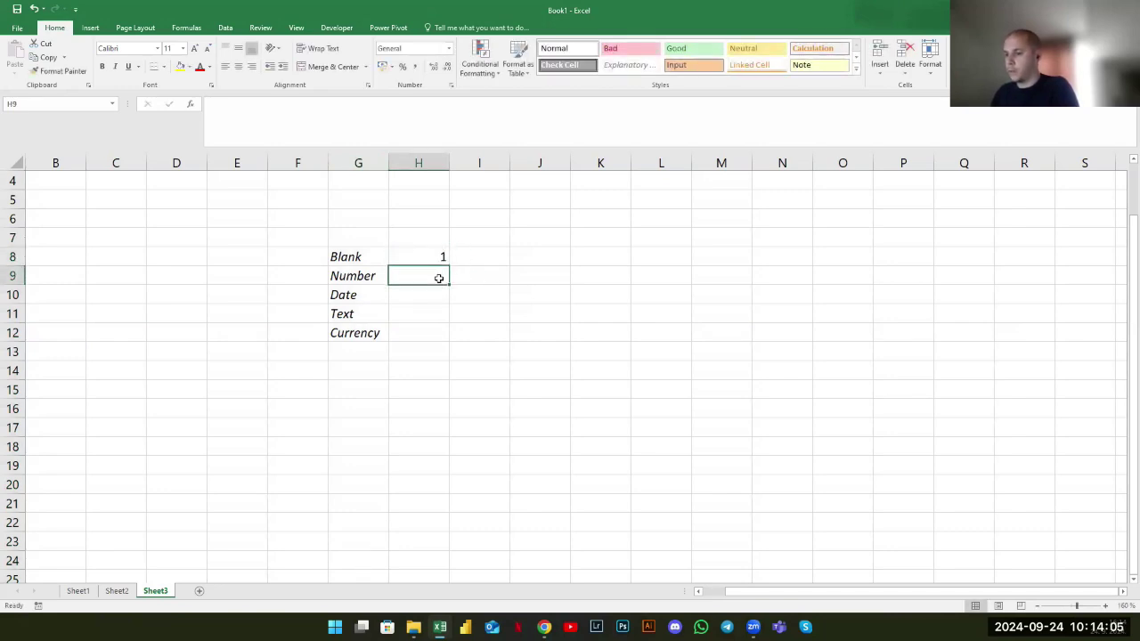
pyautogui.write('1')
pyautogui.press('Return')
pyautogui.click(433, 280)
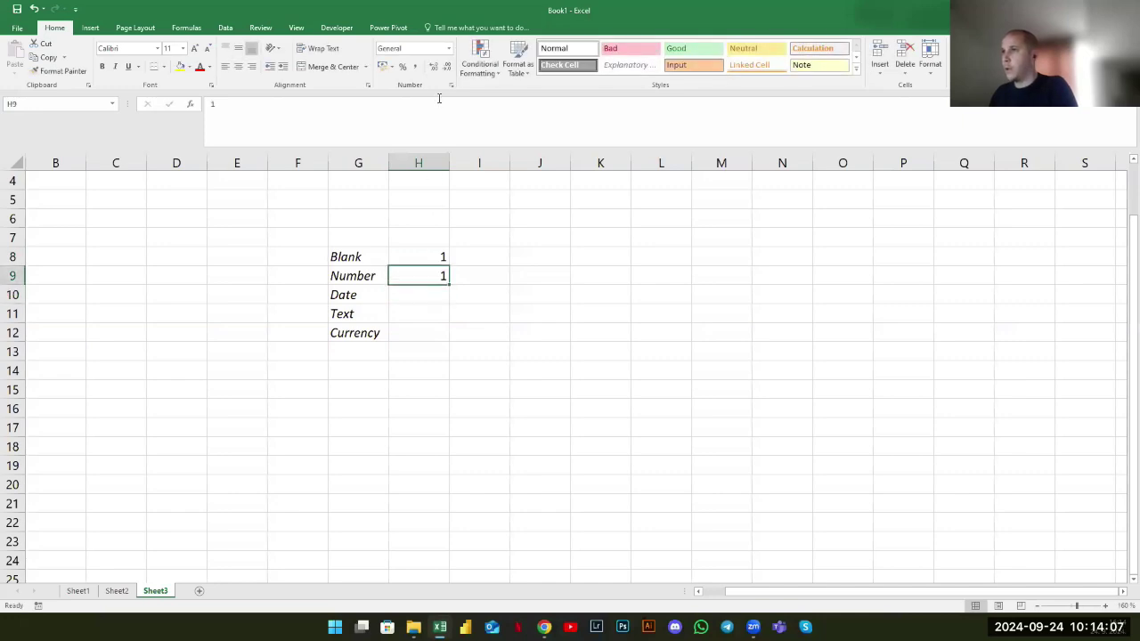
# Apply the Number format to H9 so its 1 displays as 1.00, leaving Blank's 1 plain
pyautogui.click(449, 48)
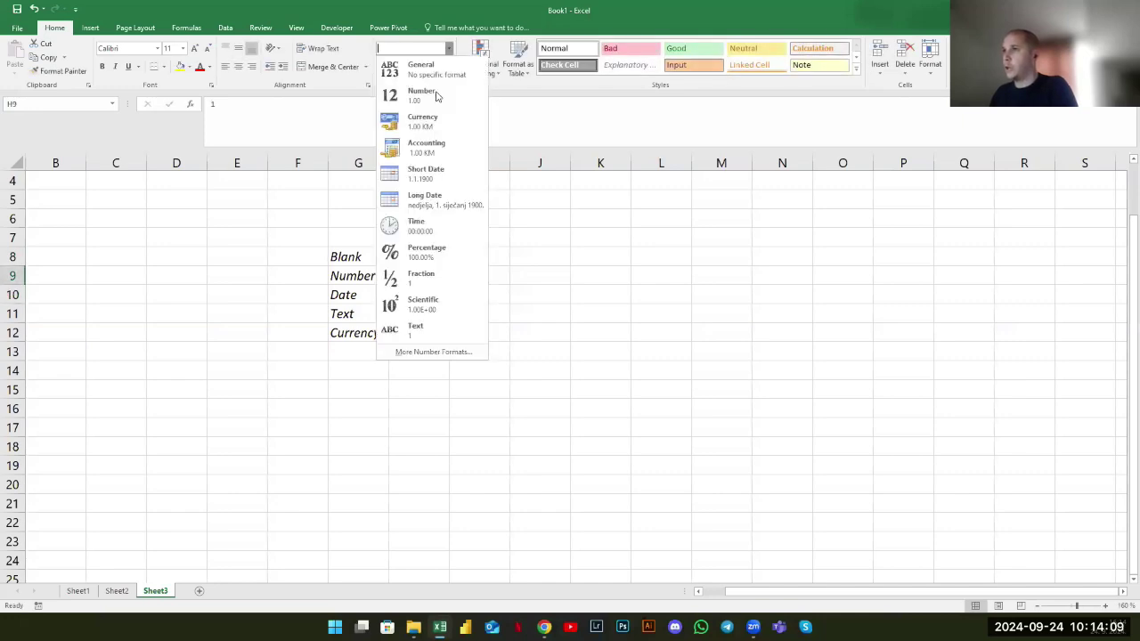
pyautogui.press('Return')
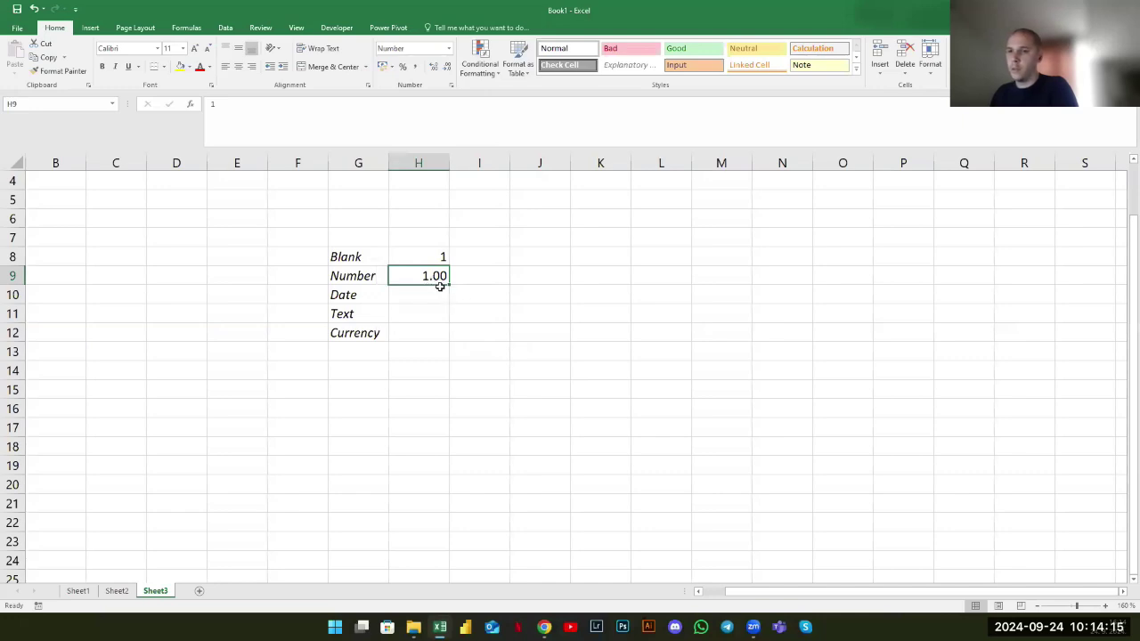
pyautogui.click(432, 257)
pyautogui.keyDown('ctrl'); pyautogui.click(428, 273); pyautogui.keyUp('ctrl')
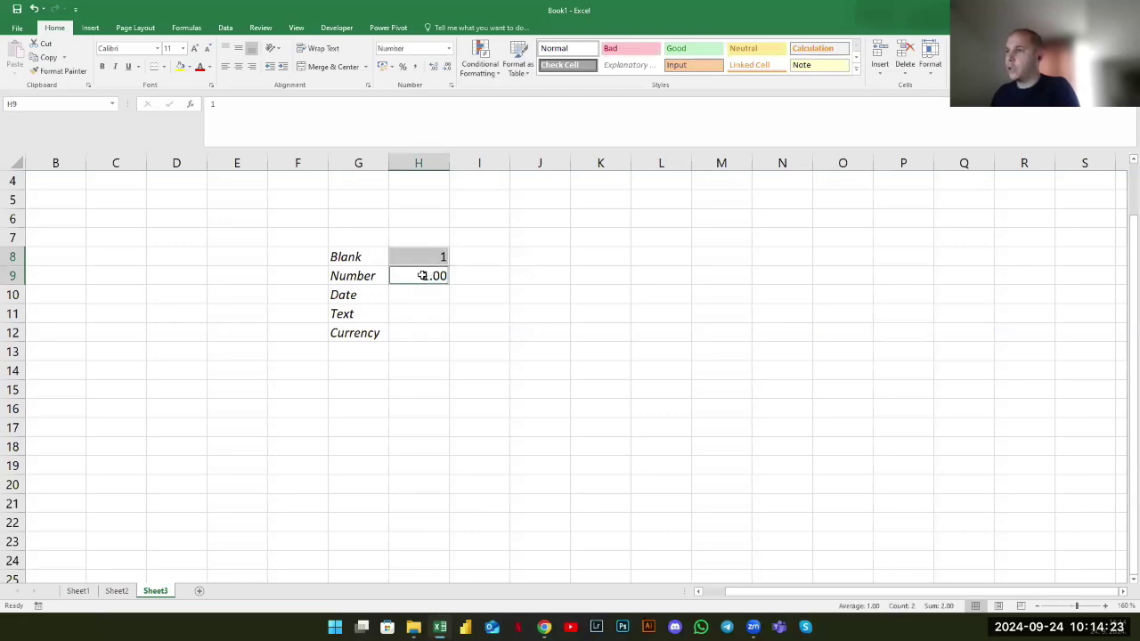
pyautogui.click(422, 275)
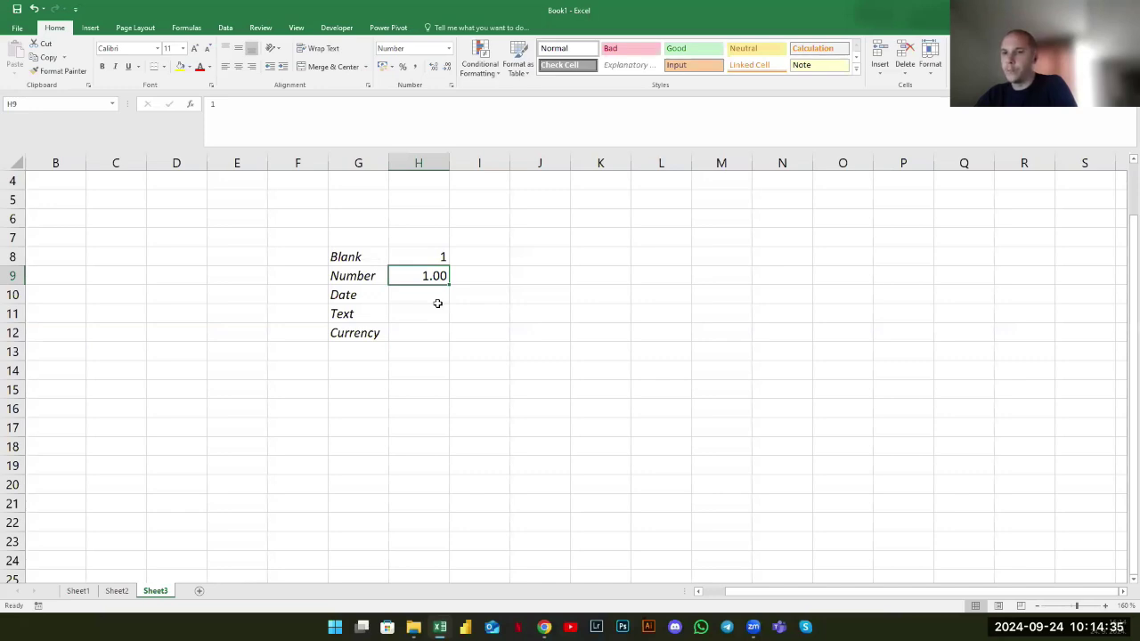
# Enter 1 beside Date in H10 and apply the Short Date format
pyautogui.click(420, 261)
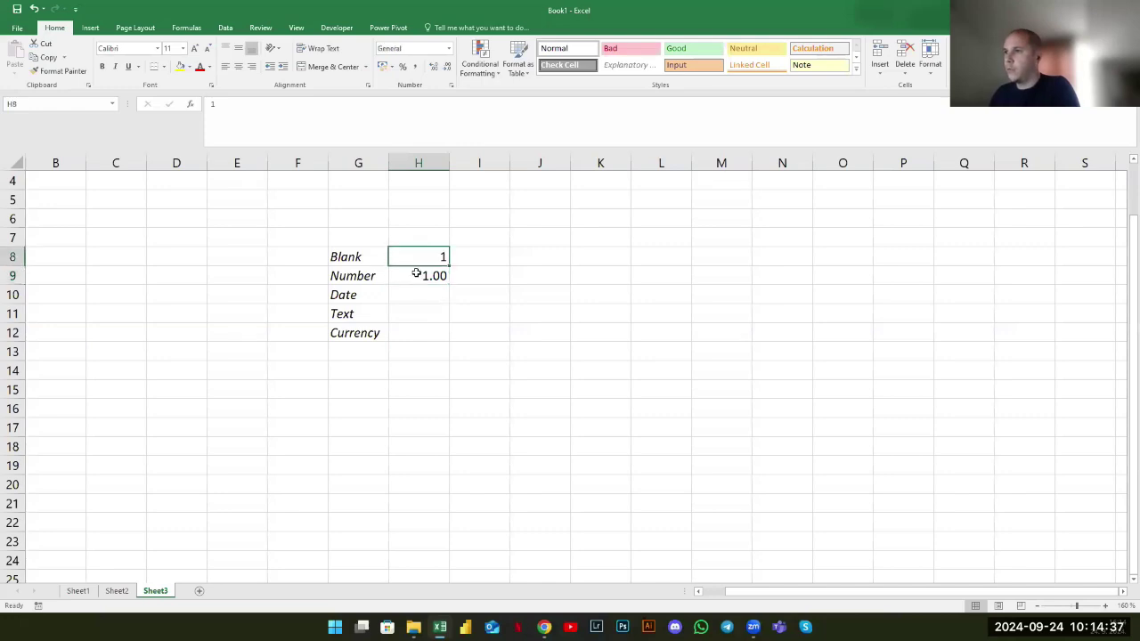
pyautogui.click(416, 273)
pyautogui.click(428, 295)
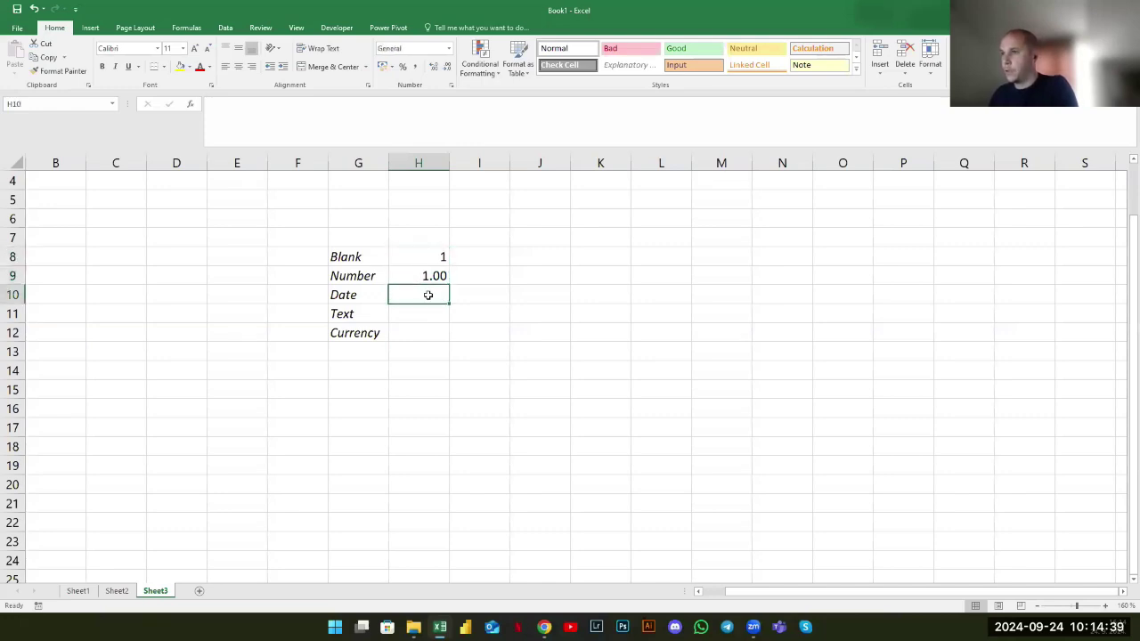
pyautogui.write('1')
pyautogui.click(444, 329)
pyautogui.click(427, 294)
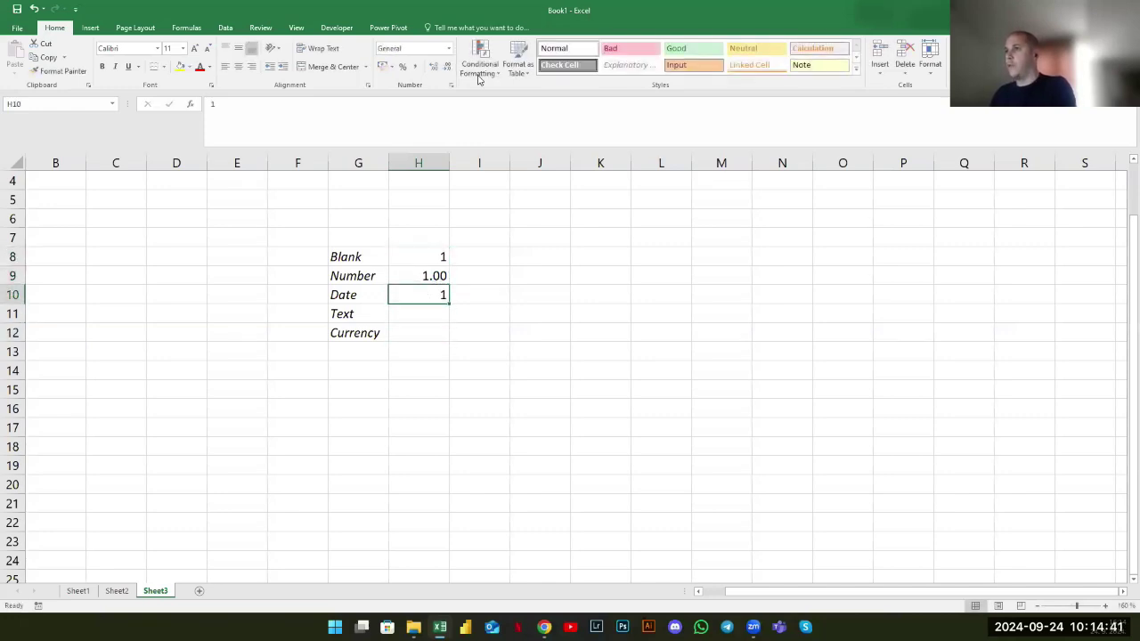
pyautogui.click(448, 48)
pyautogui.click(456, 176)
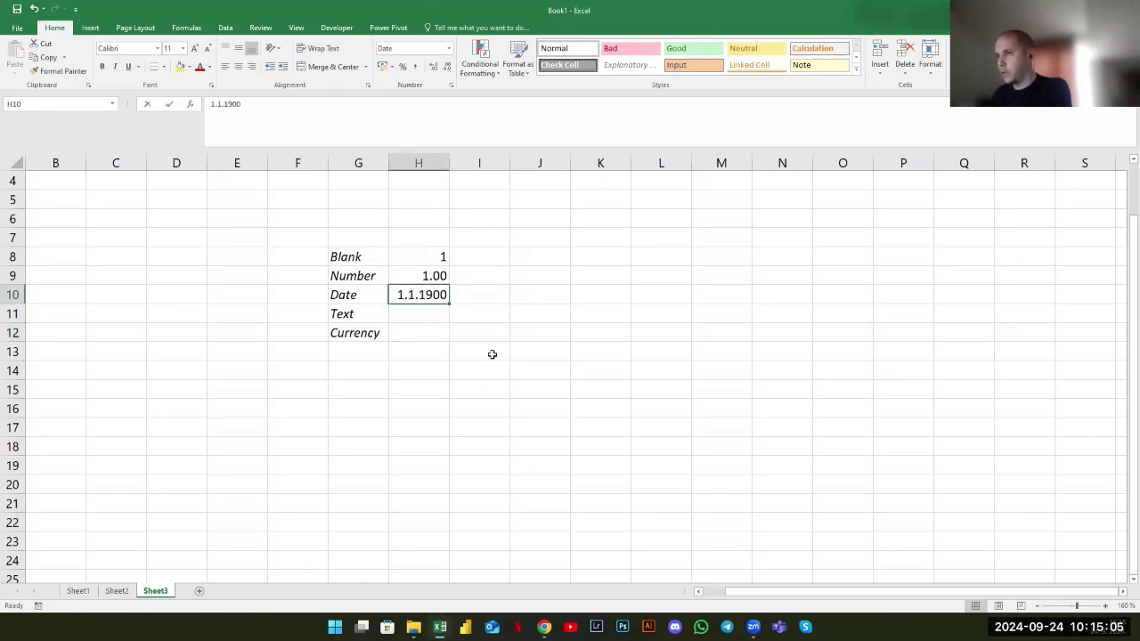
# Try 2 and 1001 as dates in H10, widen column H, then re-enter 1
pyautogui.write('2')
pyautogui.press('Return')
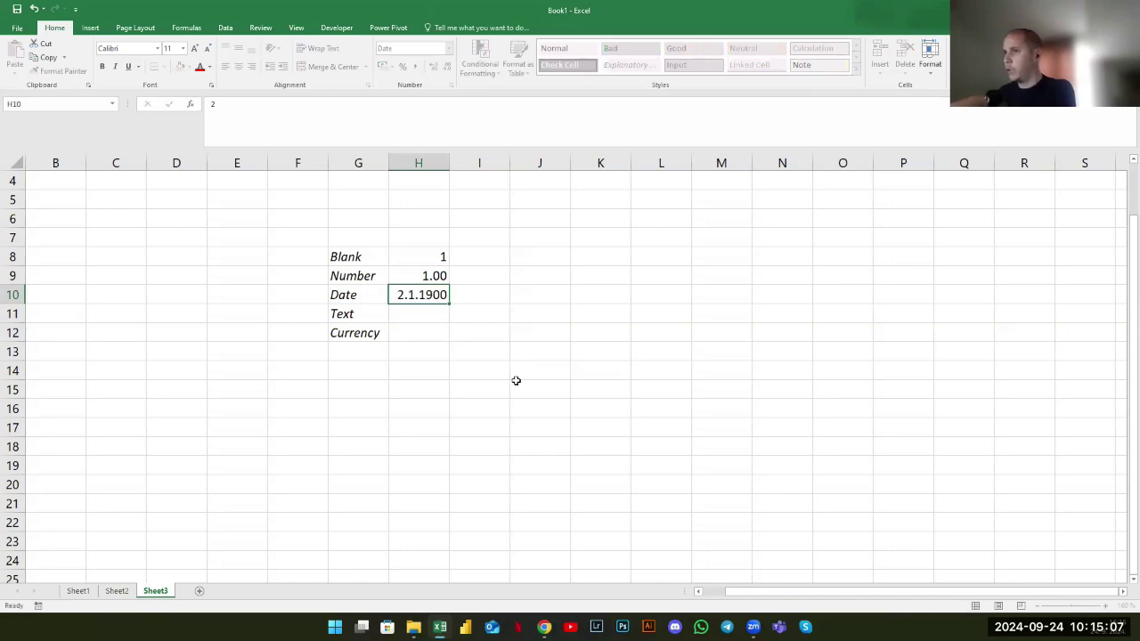
pyautogui.click(411, 301)
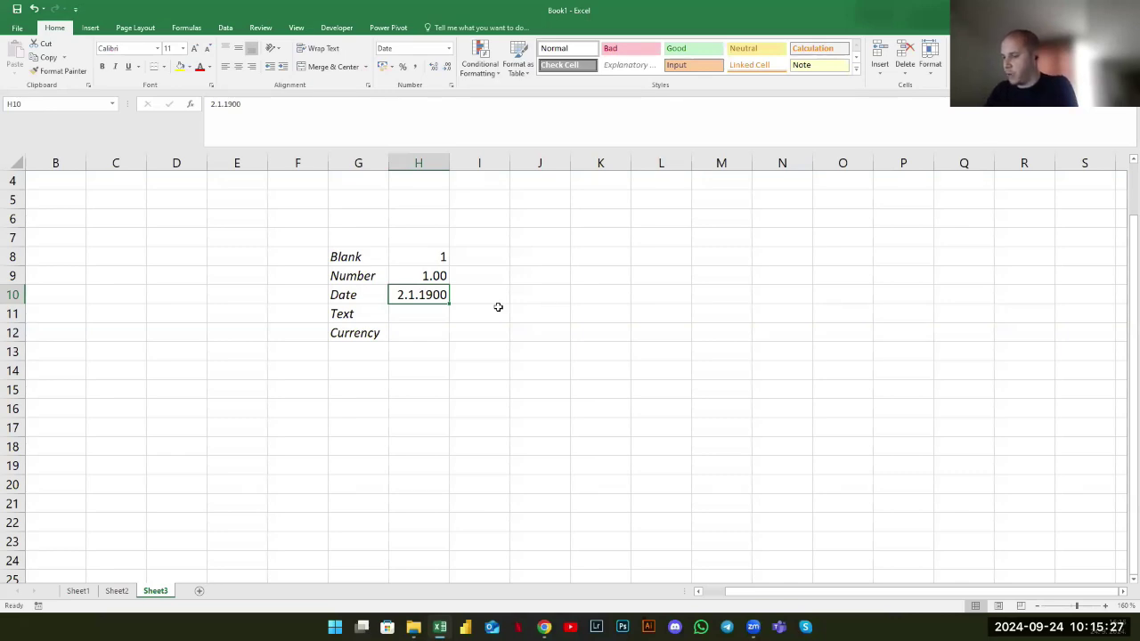
pyautogui.write('1001')
pyautogui.press('Return')
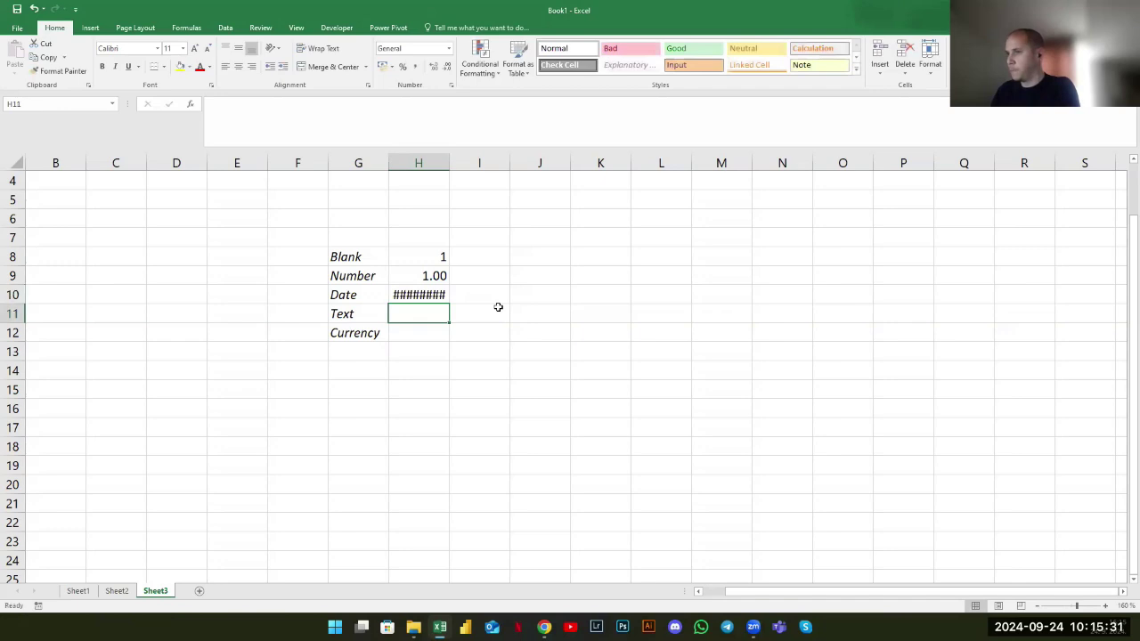
pyautogui.press('Up')
pyautogui.moveTo(449, 163); pyautogui.dragTo(478, 164)
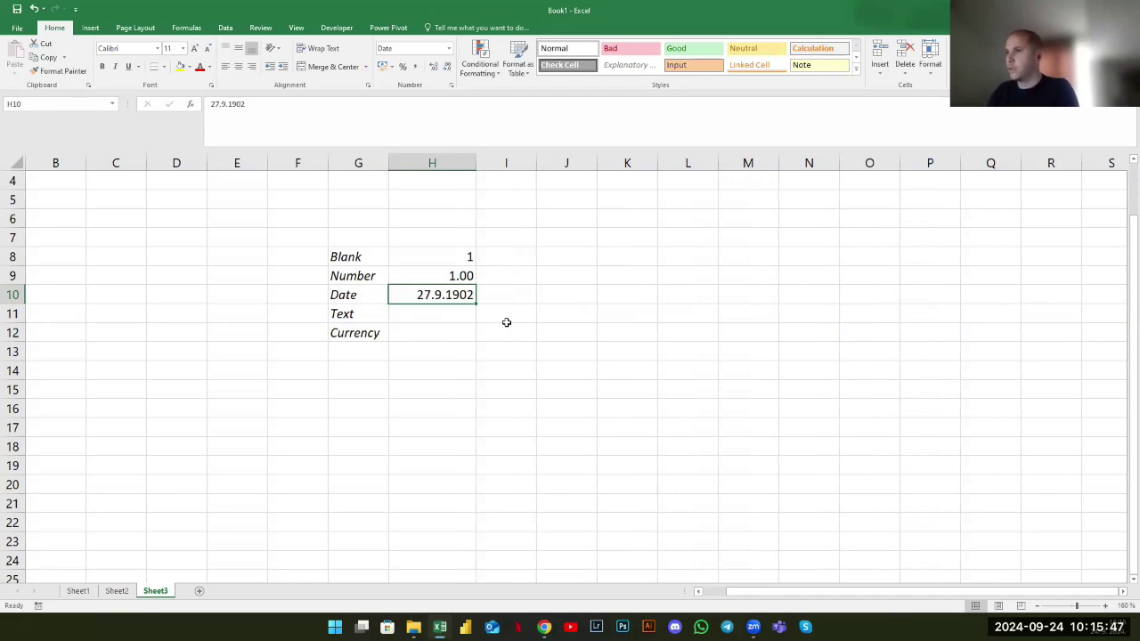
pyautogui.write('1')
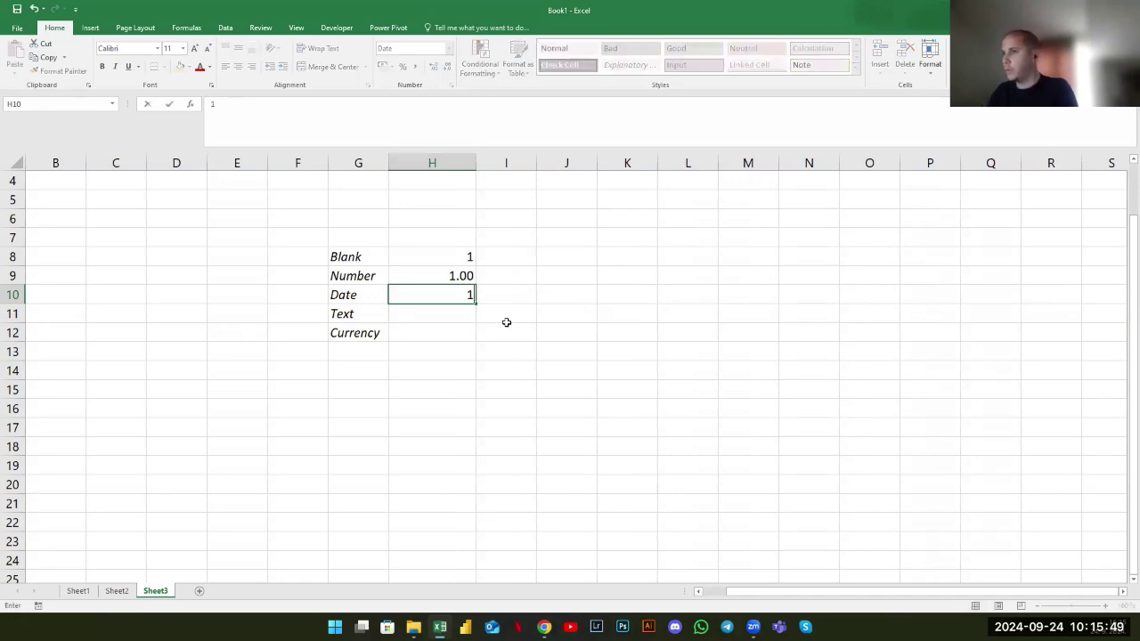
pyautogui.press('Return')
# Enter 1 beside Text in H11 and format it as Text so it's left-aligned
pyautogui.click(452, 296)
pyautogui.click(448, 312)
pyautogui.write('1')
pyautogui.hotkey('ctrl', 'Return')
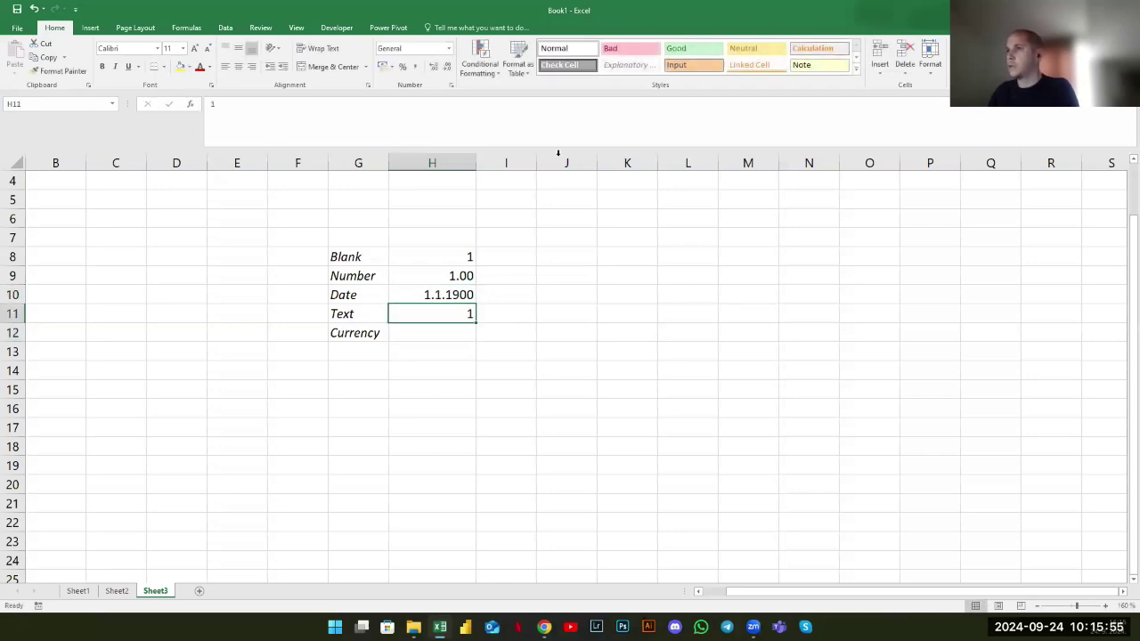
pyautogui.hotkey('alt', 'h')
pyautogui.press('n')
pyautogui.click(443, 327)
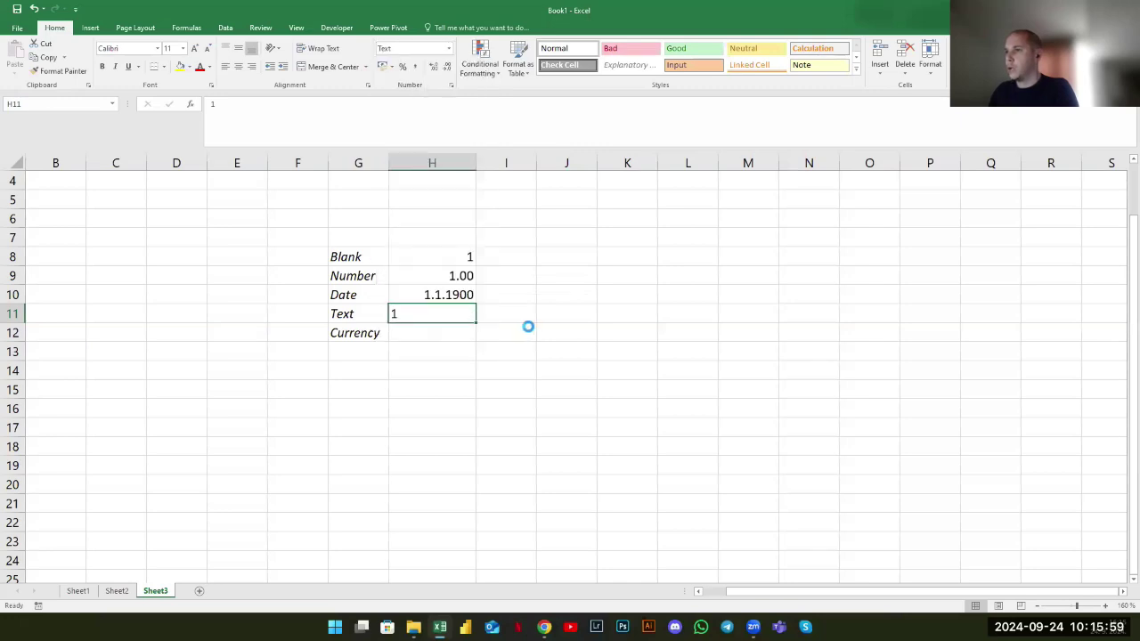
# Enter a plain 1 beside Currency in H12, leaving its format unchanged
pyautogui.click(393, 335)
pyautogui.write('1')
pyautogui.press('Return')
pyautogui.press('Up')
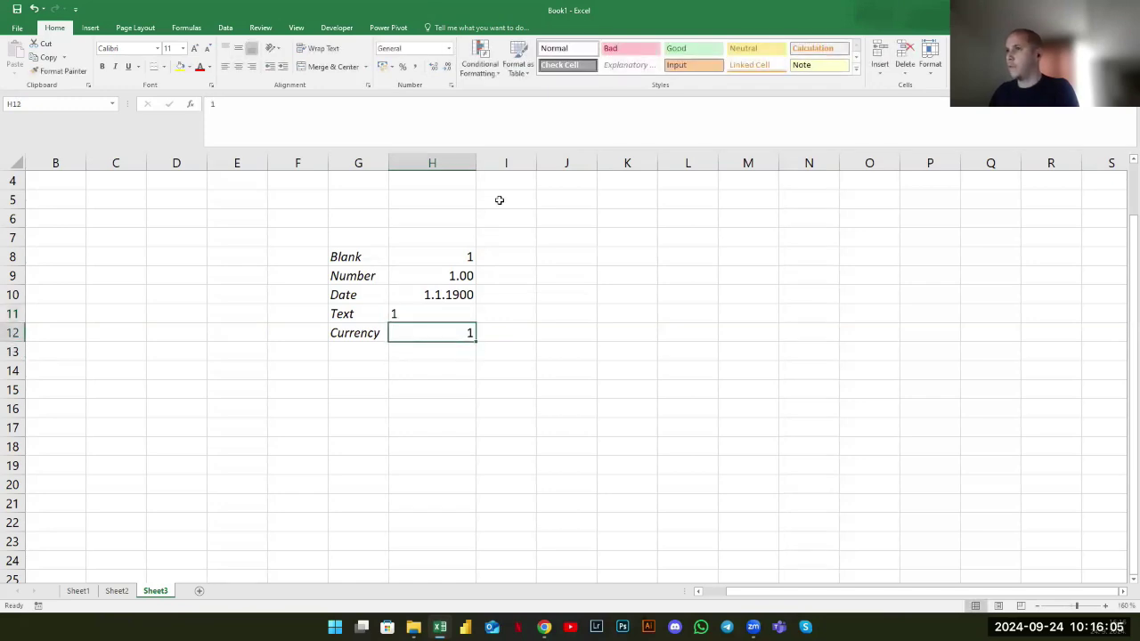
pyautogui.click(450, 48)
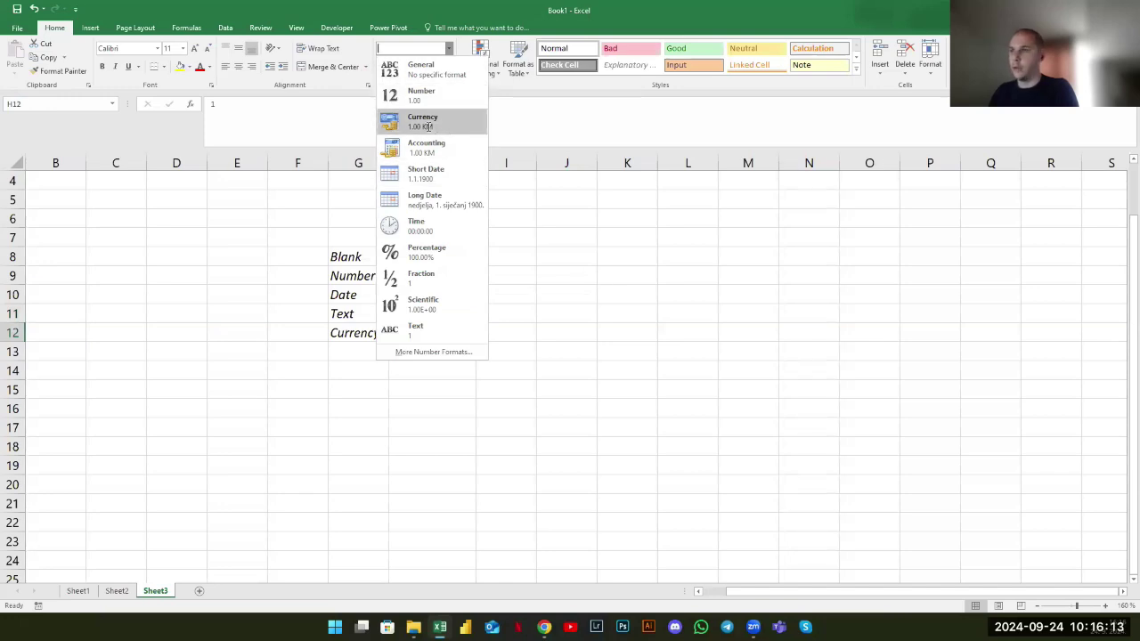
pyautogui.press('Escape')
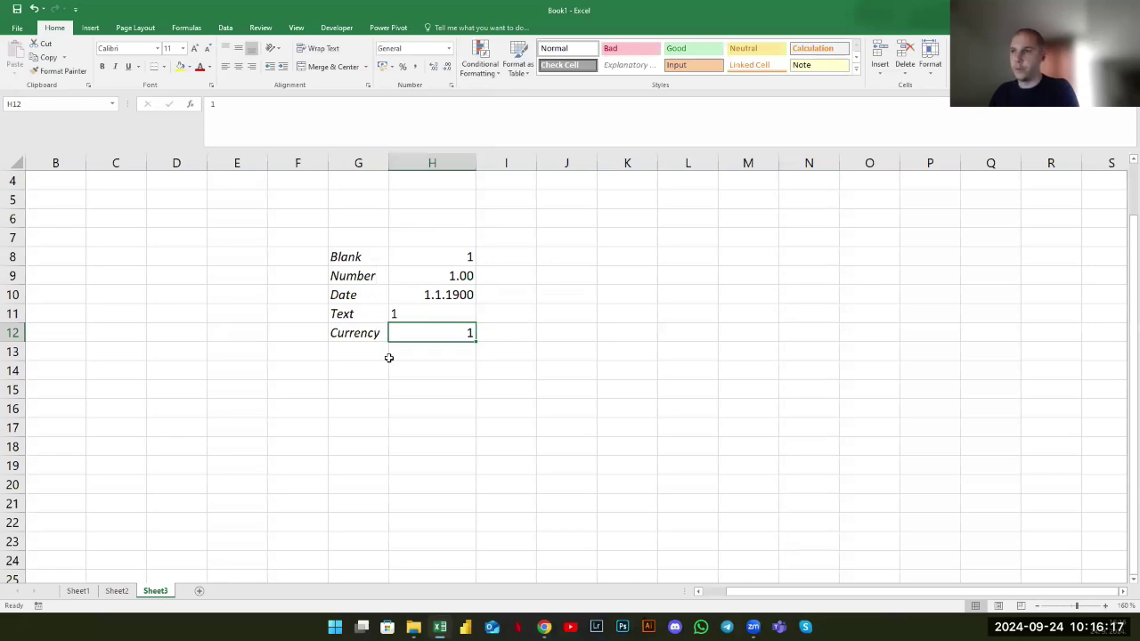
# Format H12 as Currency with the $ English (Australia) symbol, showing $1.00
pyautogui.rightClick(412, 337)
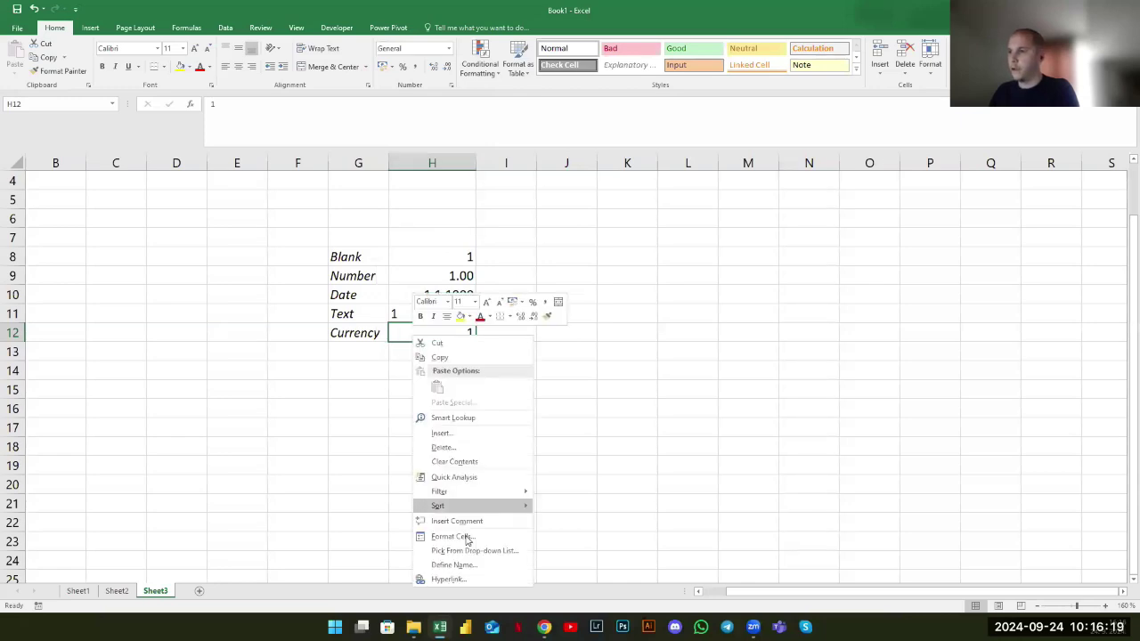
pyautogui.click(465, 537)
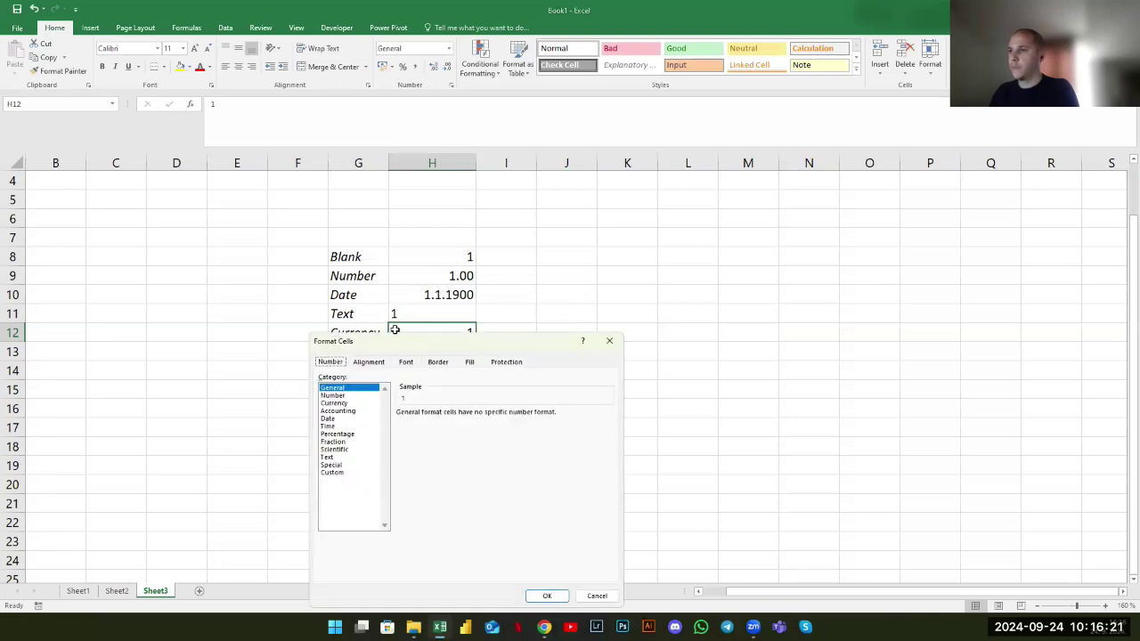
pyautogui.click(460, 259)
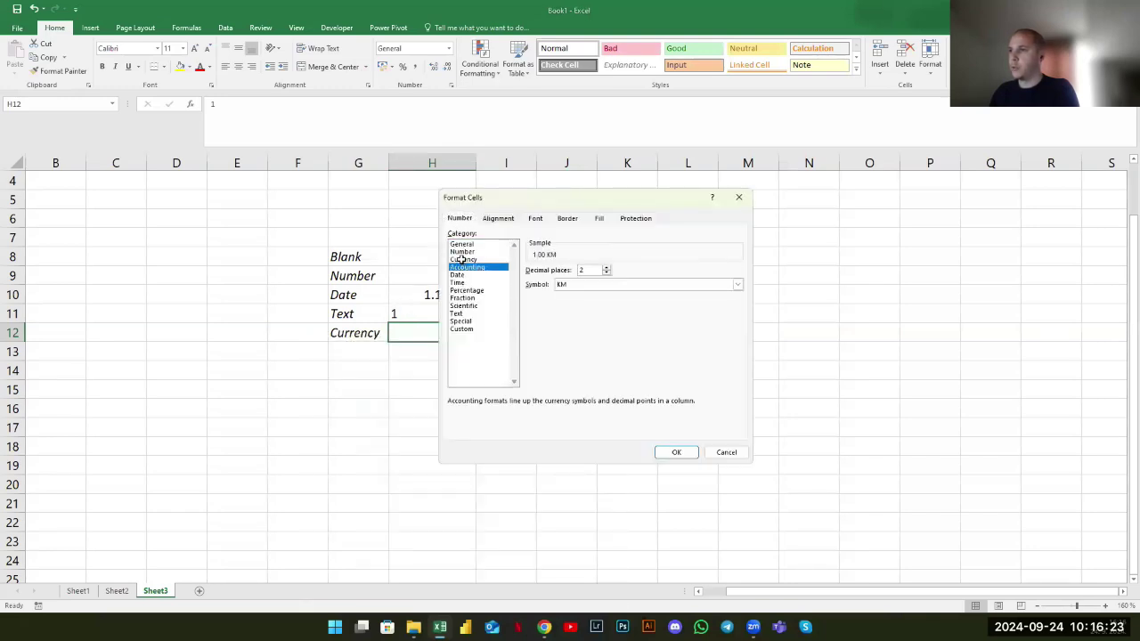
pyautogui.click(616, 285)
pyautogui.scroll(-8, 606, 318)
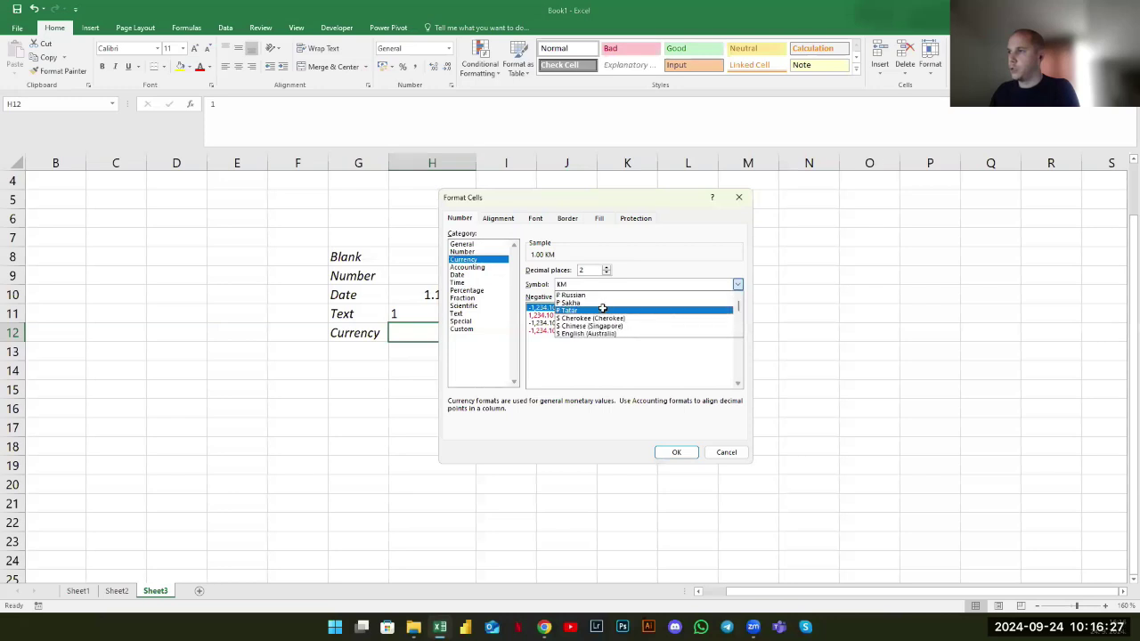
pyautogui.scroll(-10, 592, 309)
pyautogui.click(583, 310)
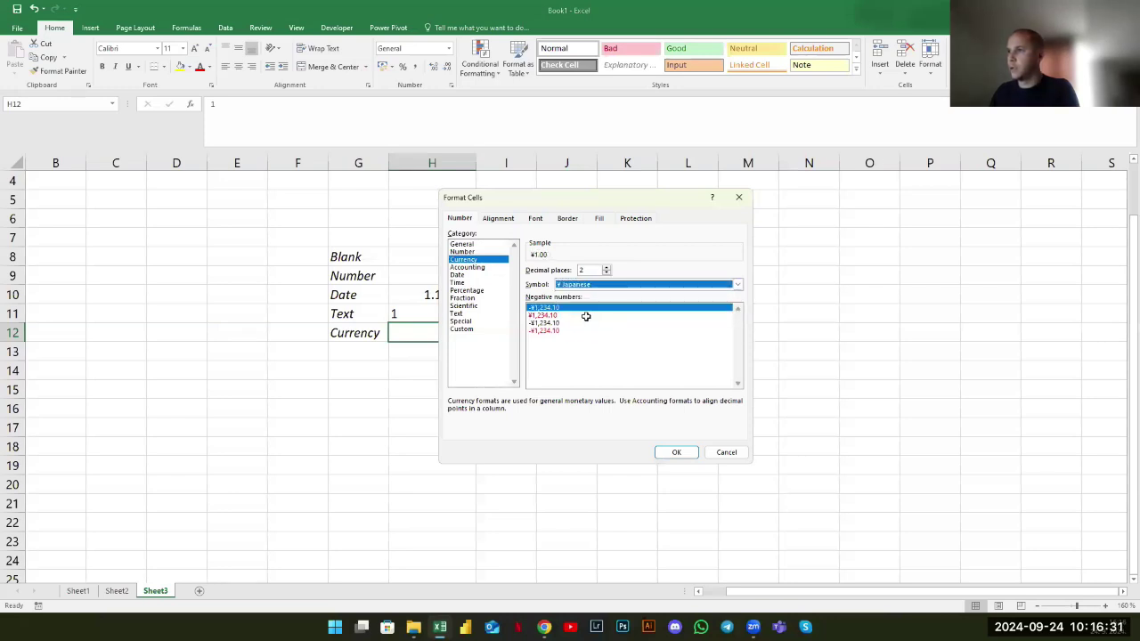
pyautogui.click(591, 285)
pyautogui.scroll(-6, 583, 313)
pyautogui.scroll(1, 736, 314)
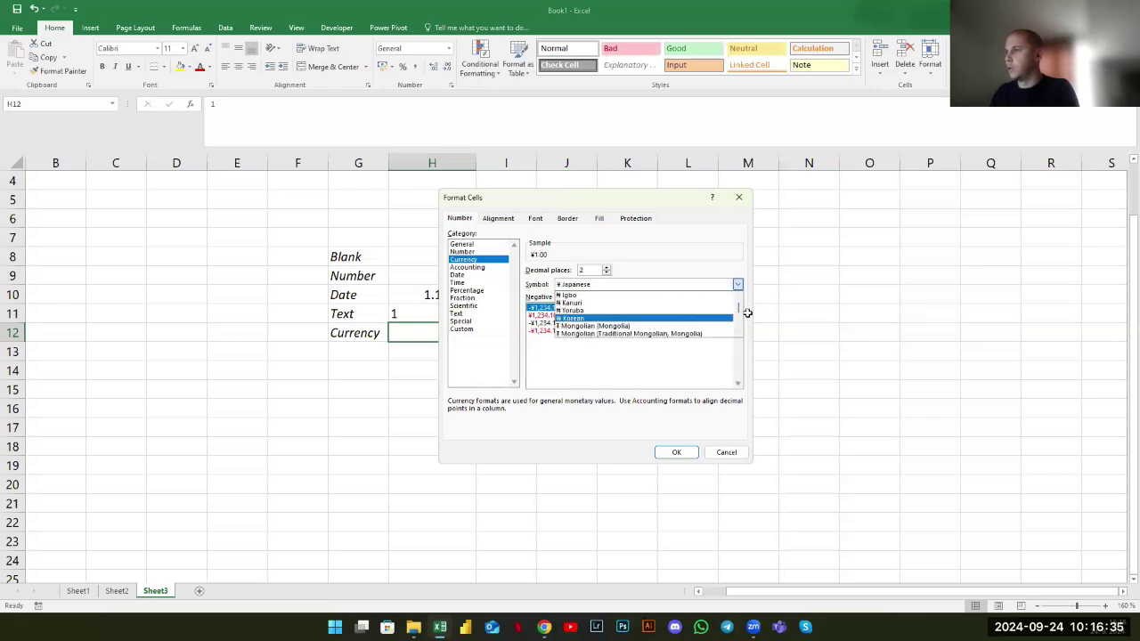
pyautogui.scroll(4, 738, 307)
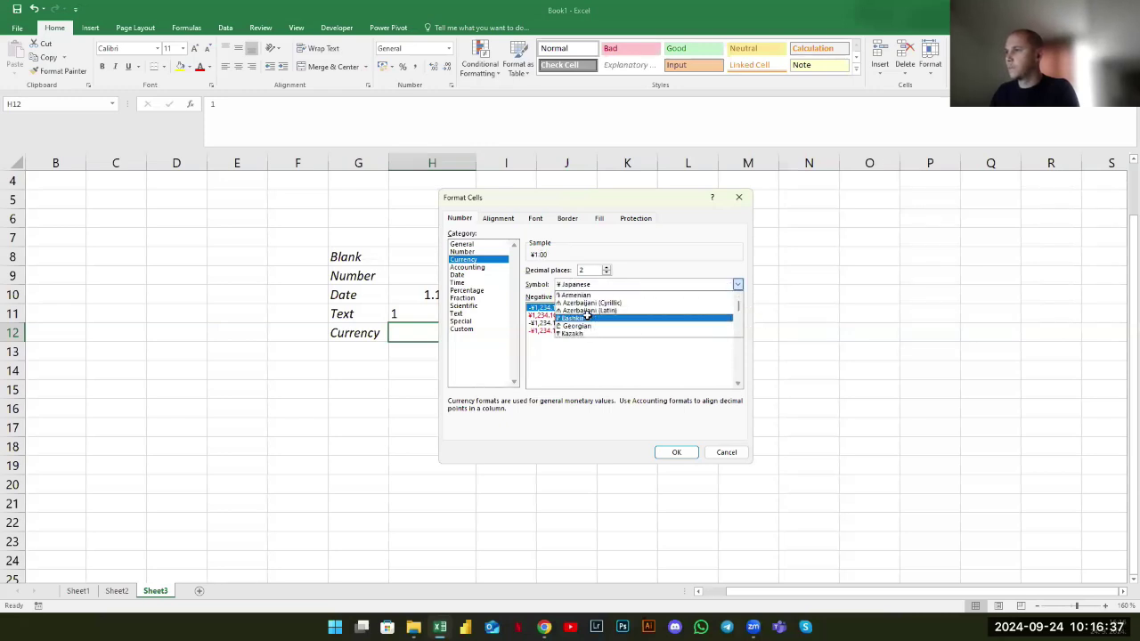
pyautogui.scroll(-4, 588, 315)
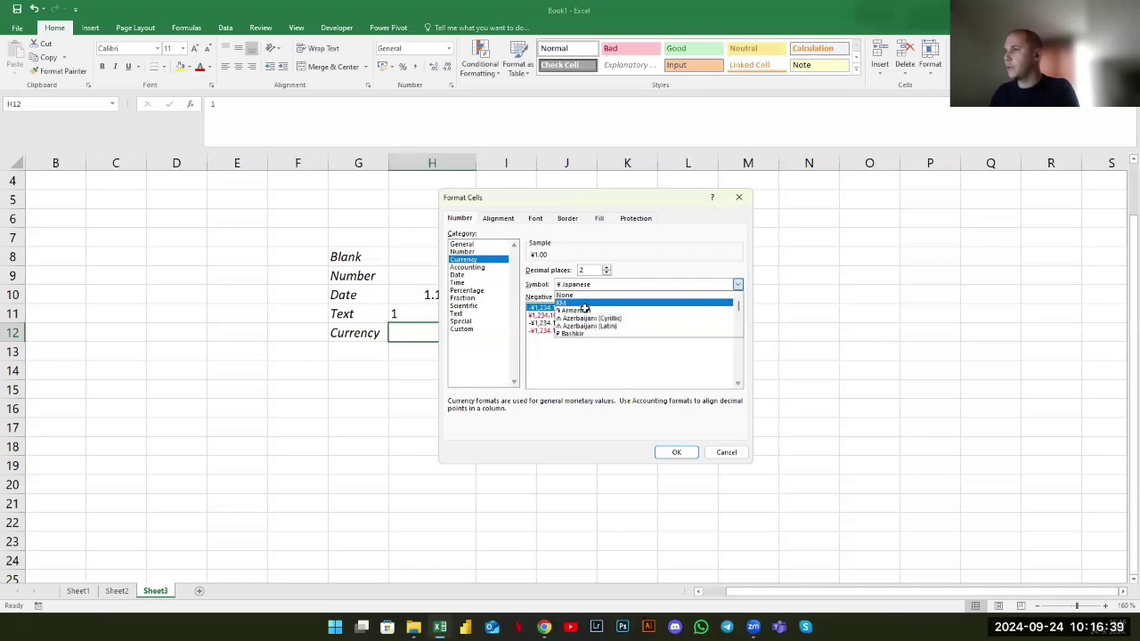
pyautogui.scroll(-3, 594, 310)
pyautogui.scroll(1, 594, 310)
pyautogui.scroll(2, 594, 310)
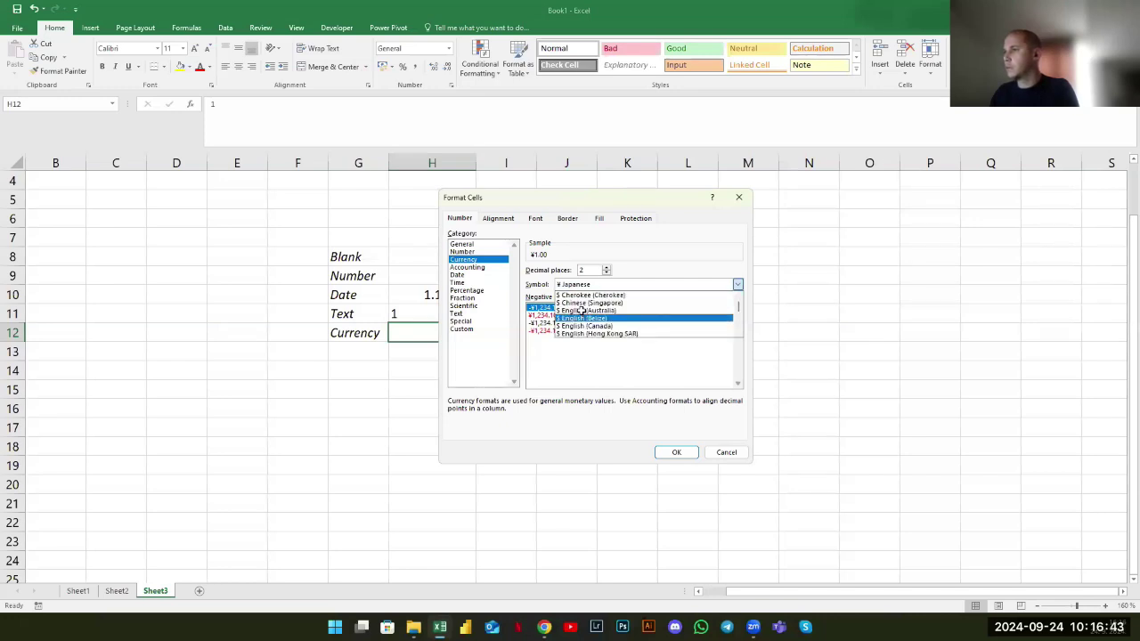
pyautogui.click(670, 445)
pyautogui.click(675, 451)
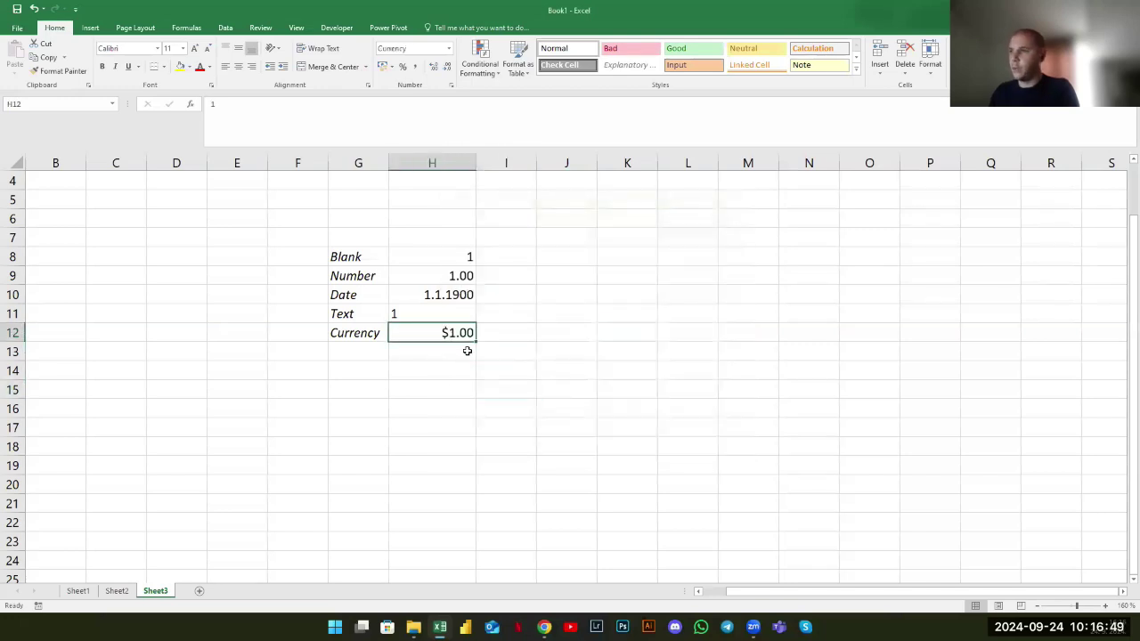
# Review the H8:H12 sample values, then enter 1 in cell J6
pyautogui.moveTo(432, 257); pyautogui.dragTo(426, 330)
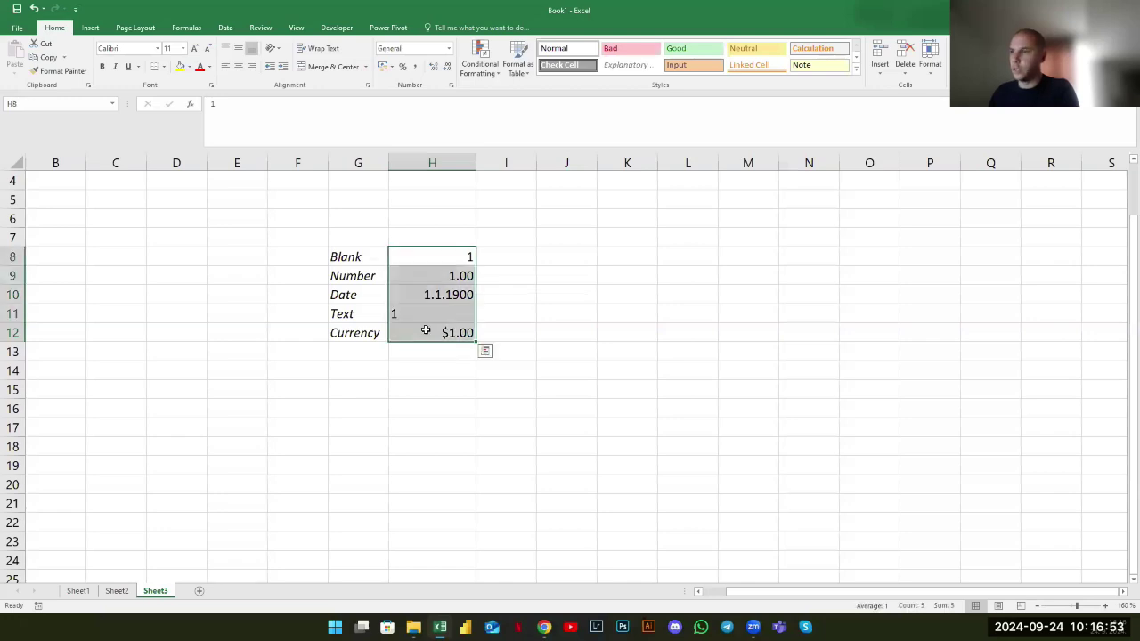
pyautogui.moveTo(426, 331); pyautogui.dragTo(436, 334)
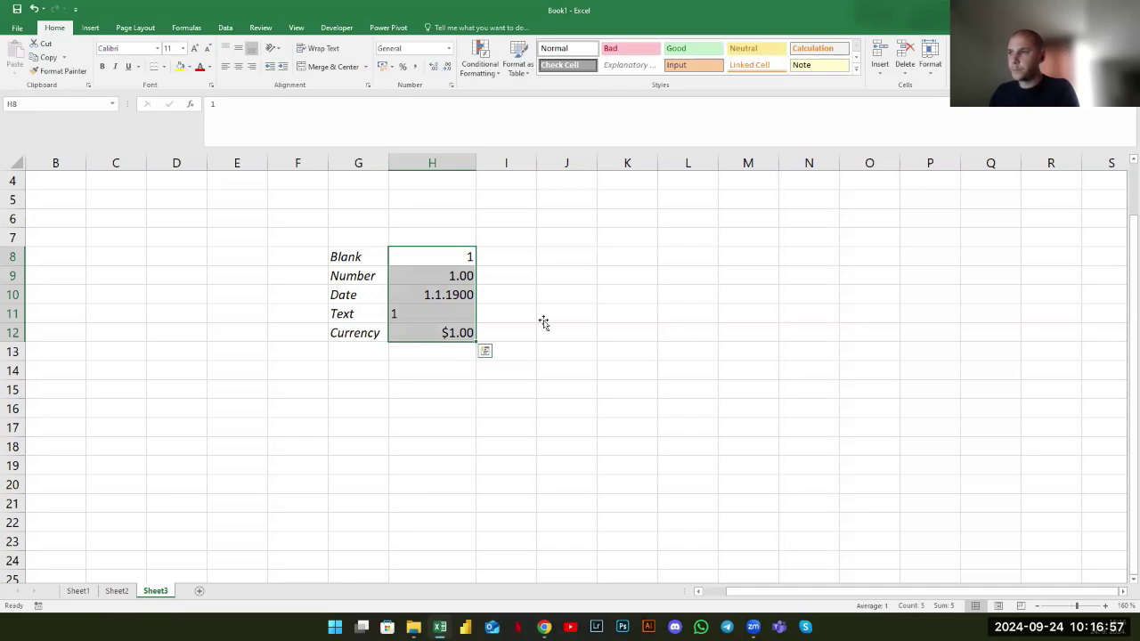
pyautogui.click(561, 220)
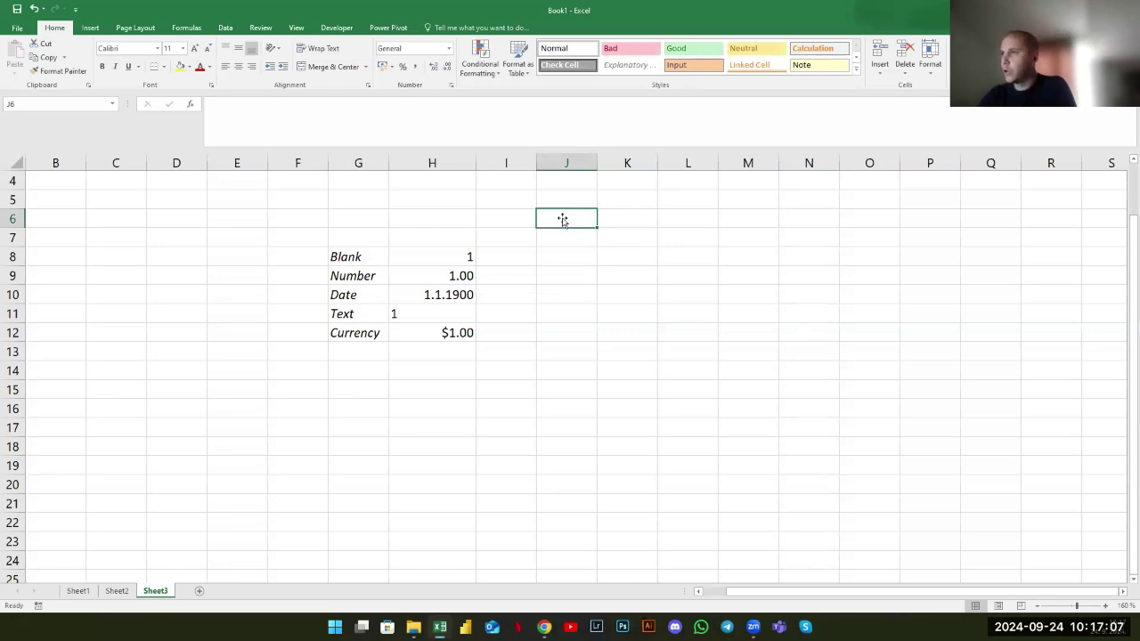
pyautogui.click(451, 256)
pyautogui.keyDown('shift'); pyautogui.click(432, 332); pyautogui.keyUp('shift')
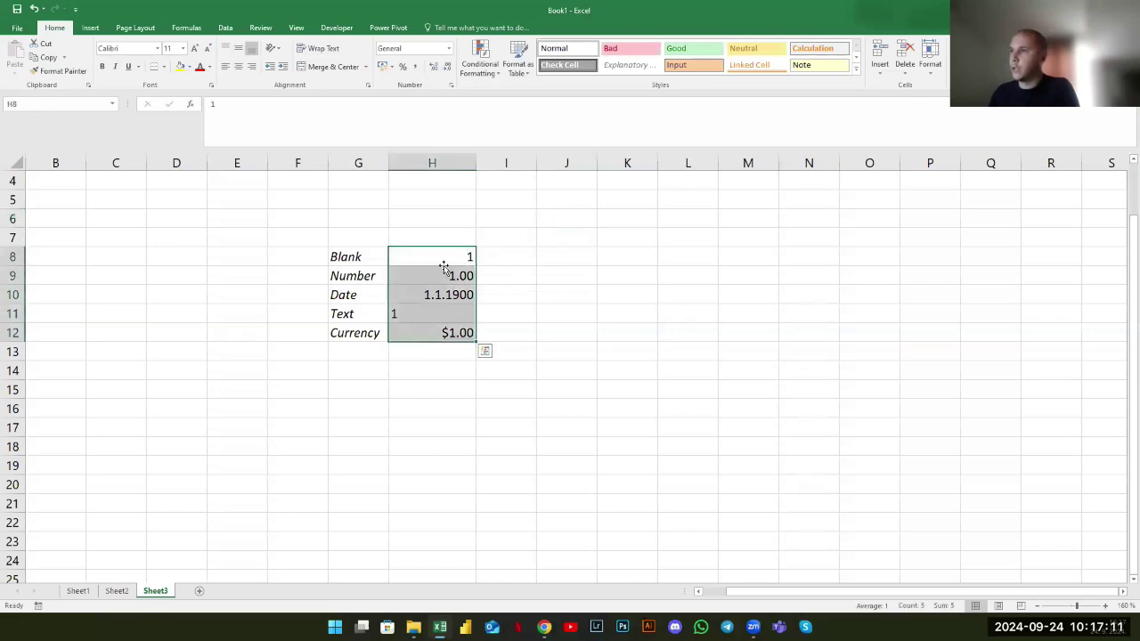
pyautogui.click(567, 223)
pyautogui.write('1')
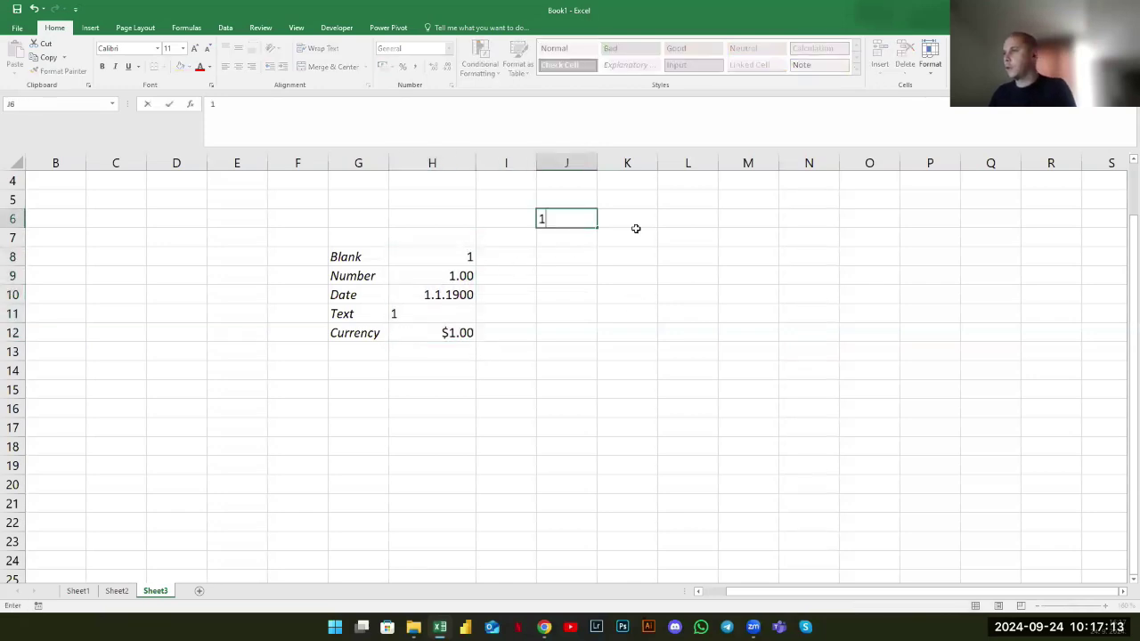
pyautogui.click(632, 229)
# Enter 5 in both J6 and K6
pyautogui.write('1')
pyautogui.press('Return')
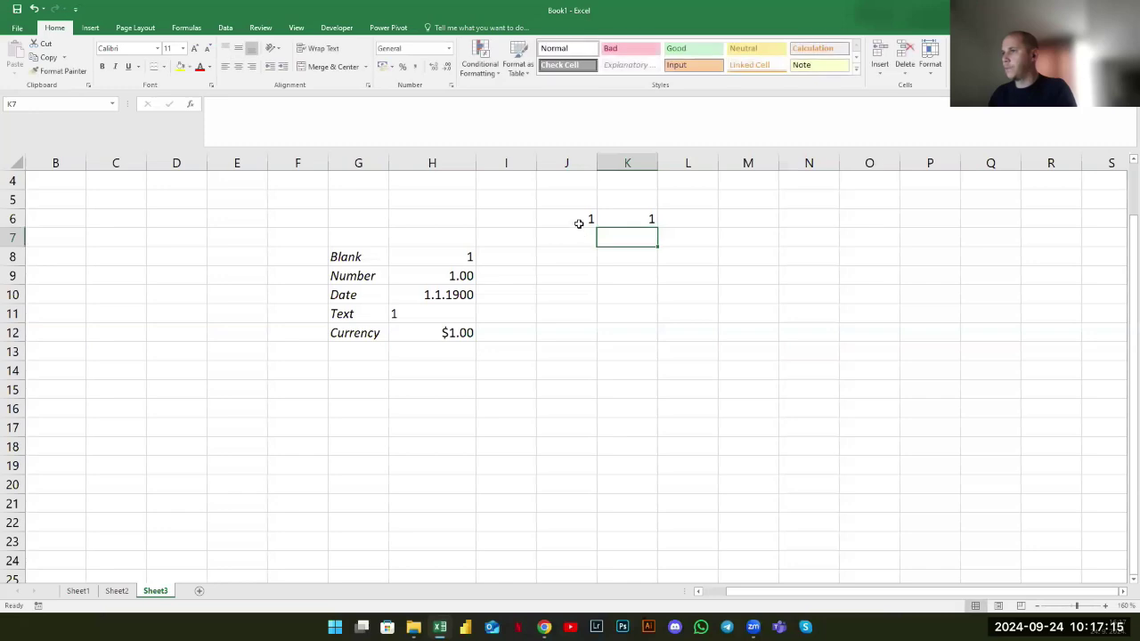
pyautogui.click(578, 222)
pyautogui.write('5')
pyautogui.press('Tab')
pyautogui.write('5')
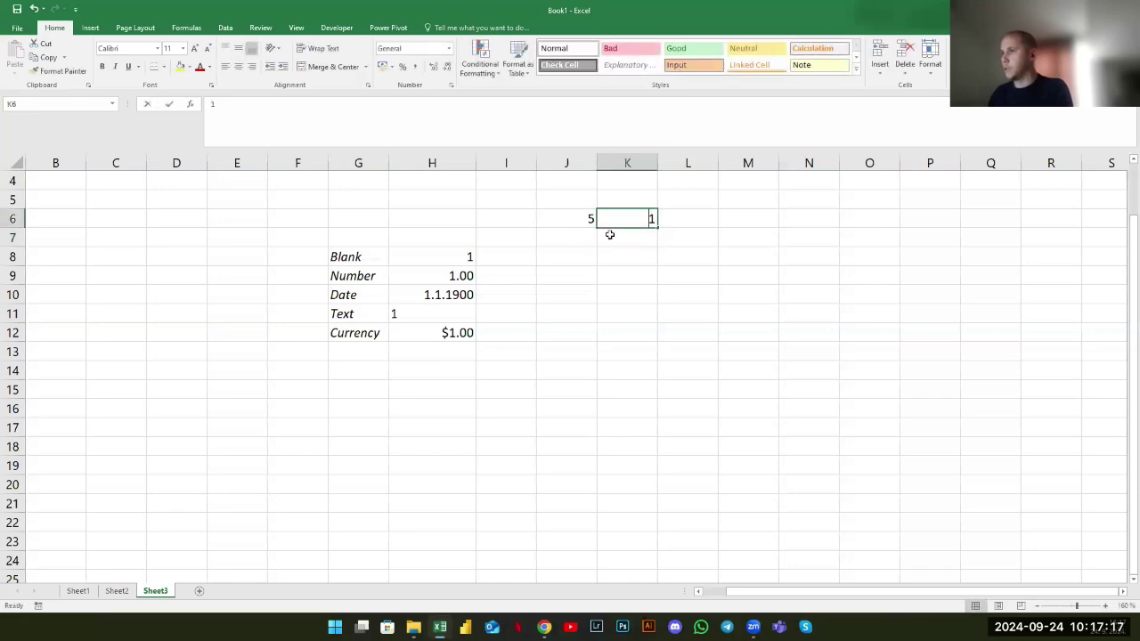
pyautogui.click(587, 238)
# Fill J6:K6 yellow and give the empty L6 an orange fill
pyautogui.click(589, 219)
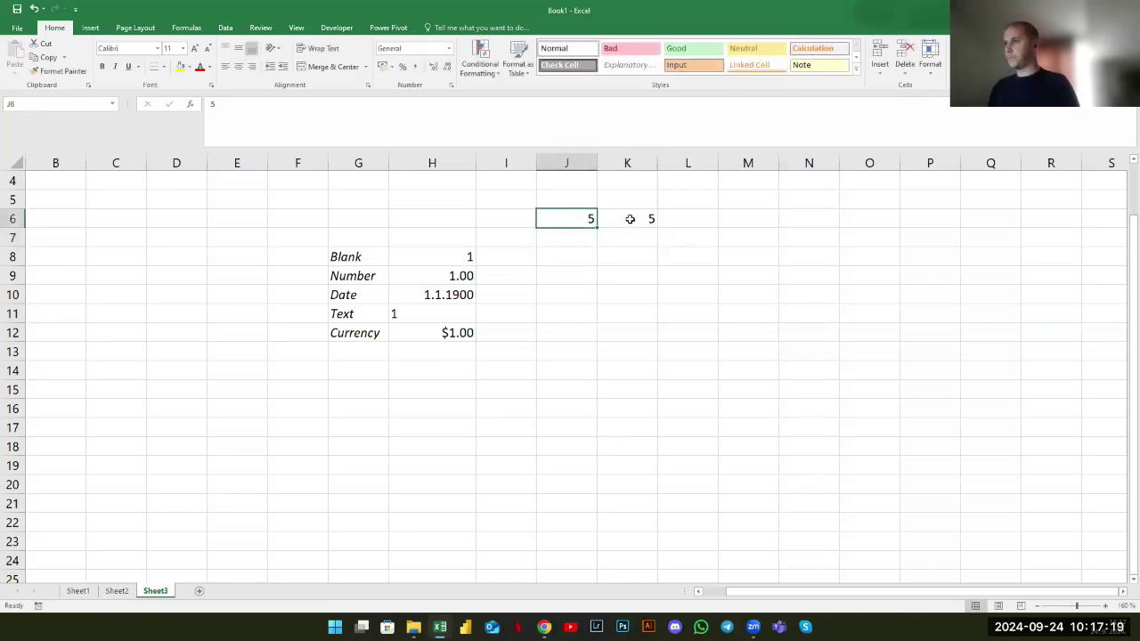
pyautogui.keyDown('ctrl'); pyautogui.click(631, 219); pyautogui.keyUp('ctrl')
pyautogui.click(180, 67)
pyautogui.click(699, 353)
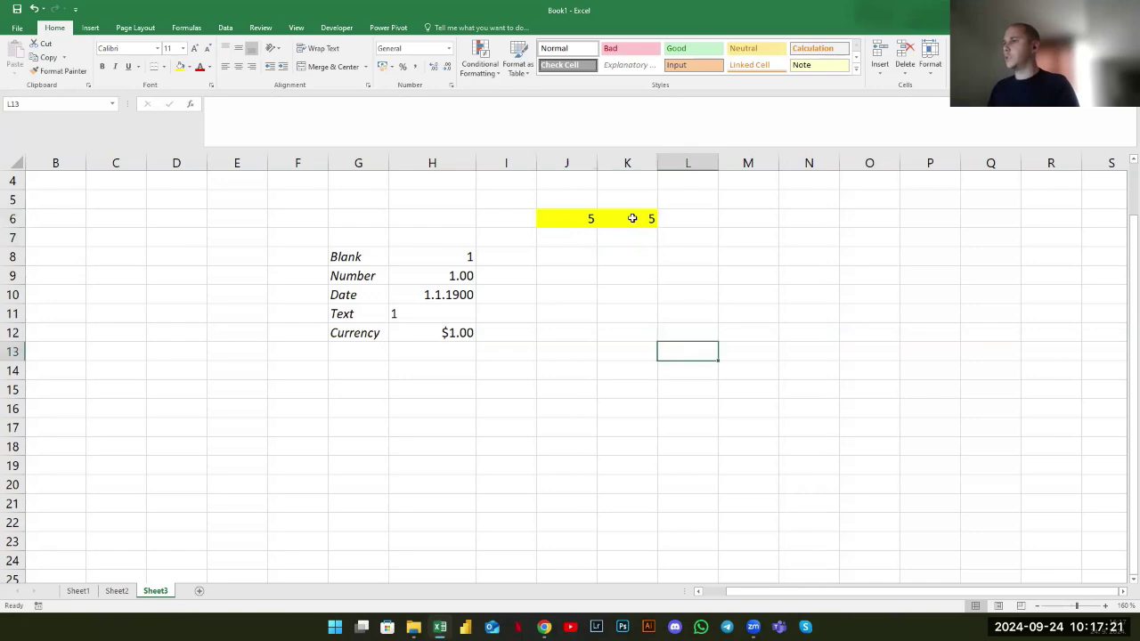
pyautogui.click(681, 221)
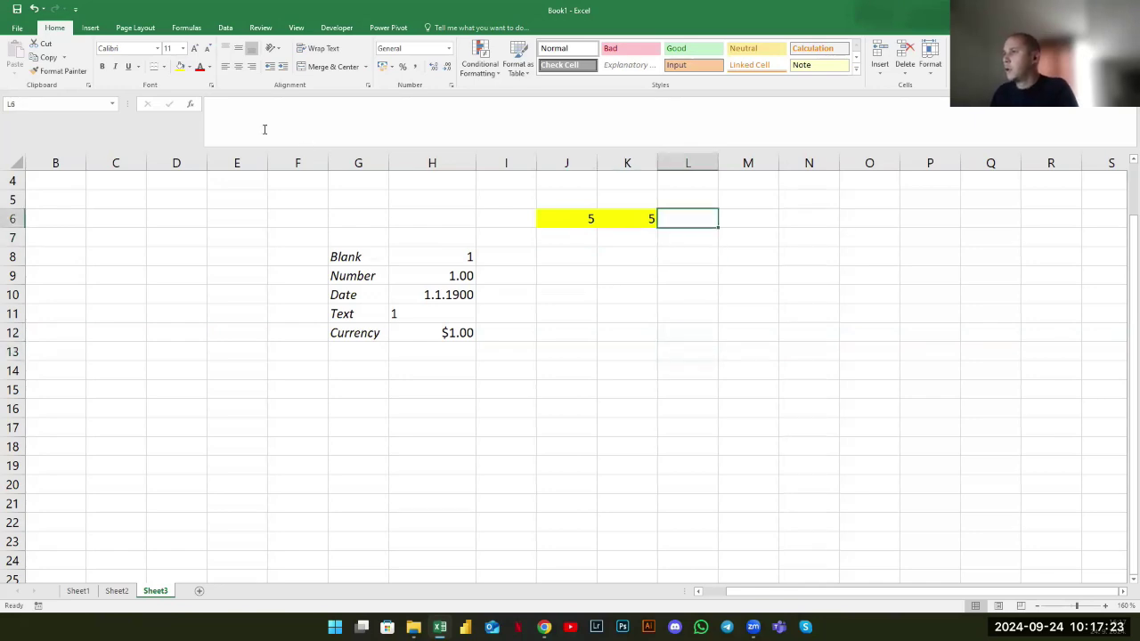
pyautogui.click(188, 67)
pyautogui.click(199, 158)
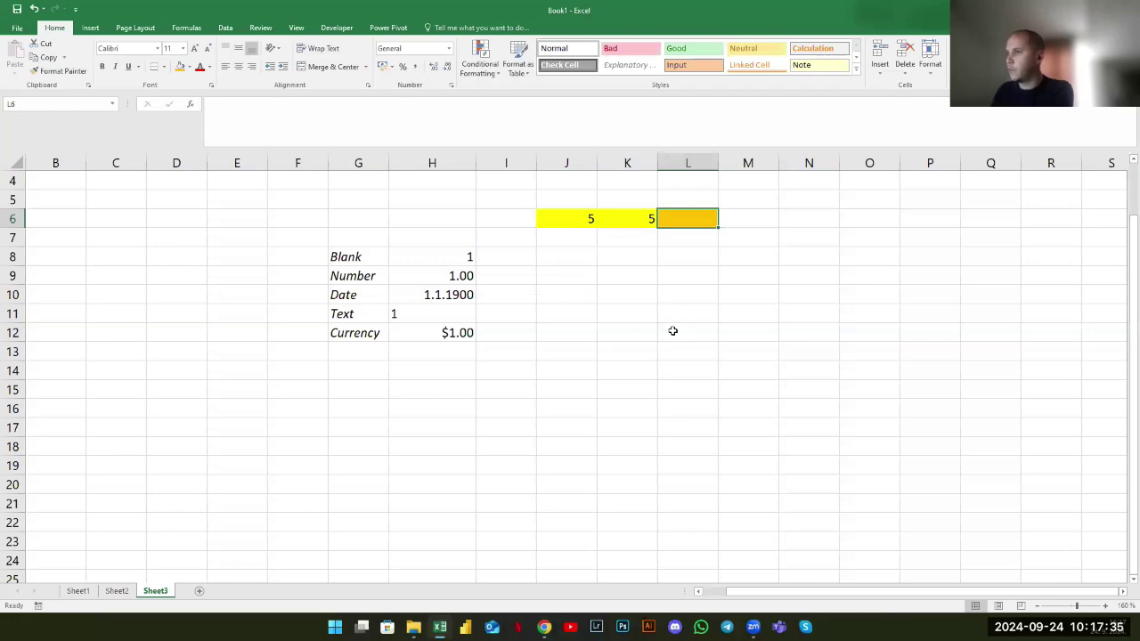
# Enter the formula =J6+K6 in L6
pyautogui.write('=')
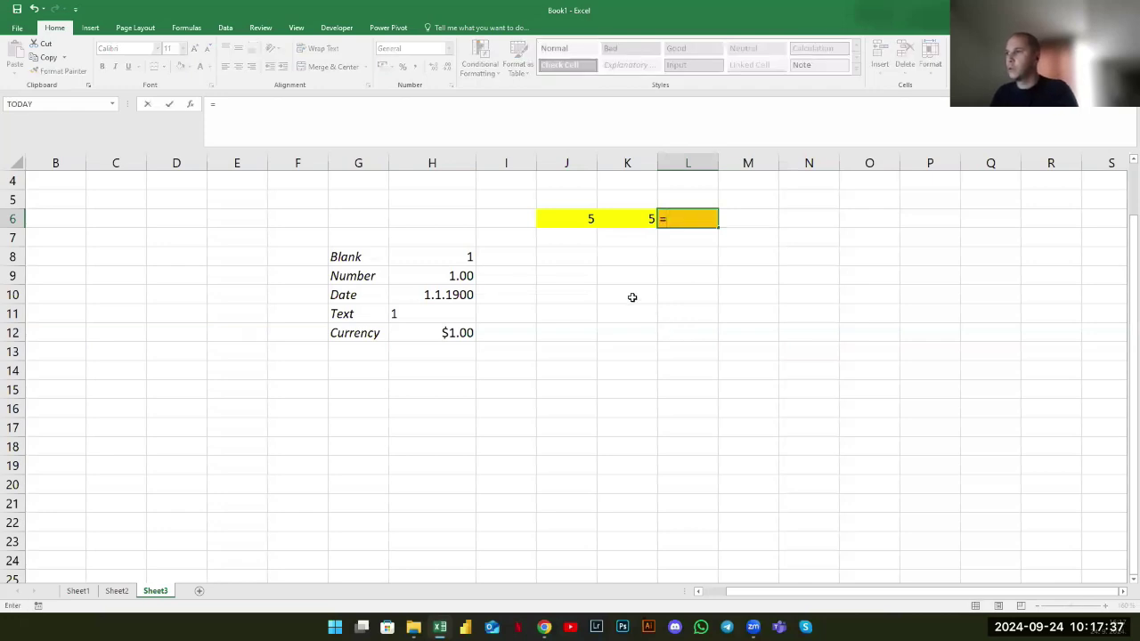
pyautogui.click(584, 222)
pyautogui.write('+')
pyautogui.click(625, 222)
pyautogui.press('Return')
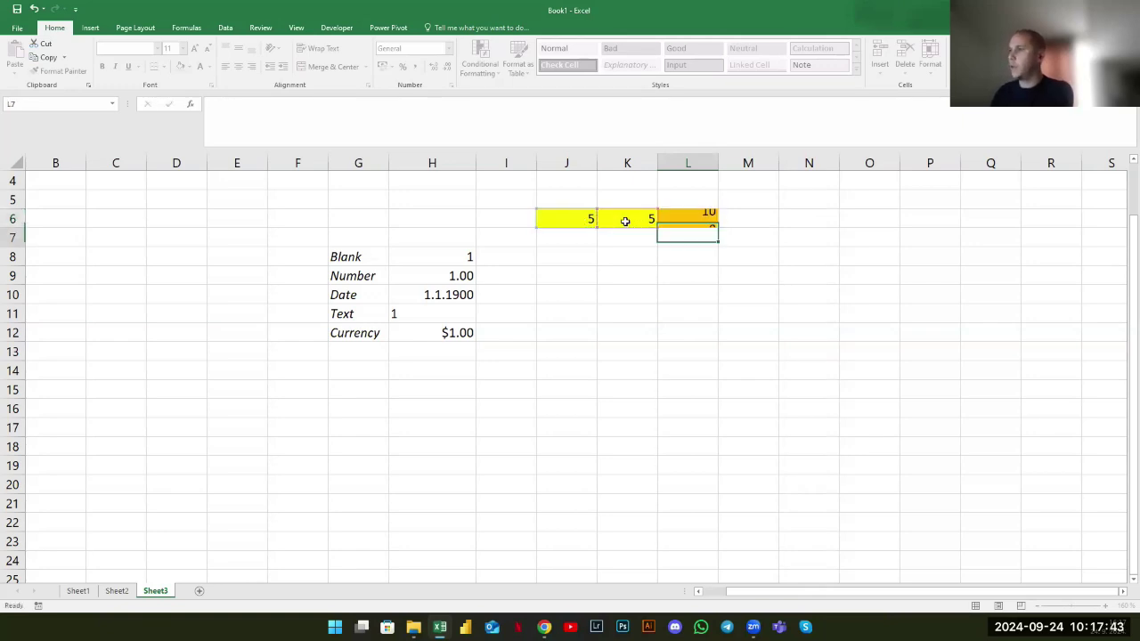
pyautogui.click(682, 220)
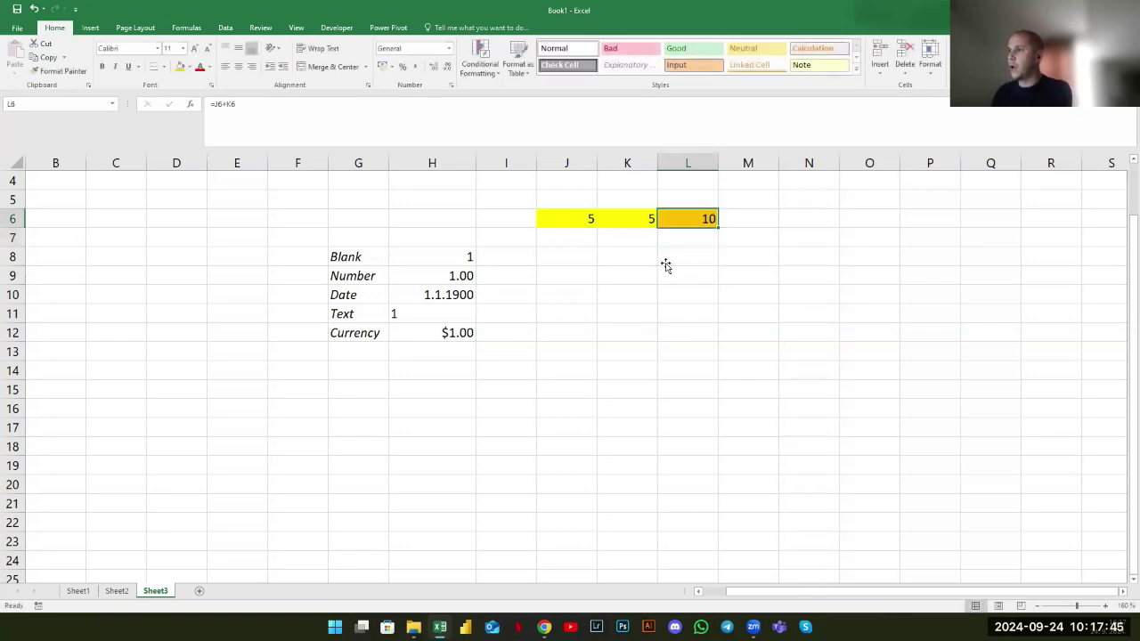
# Change the inputs so J6 holds 7 and K6 holds 9
pyautogui.click(583, 223)
pyautogui.click(612, 224)
pyautogui.press('Left')
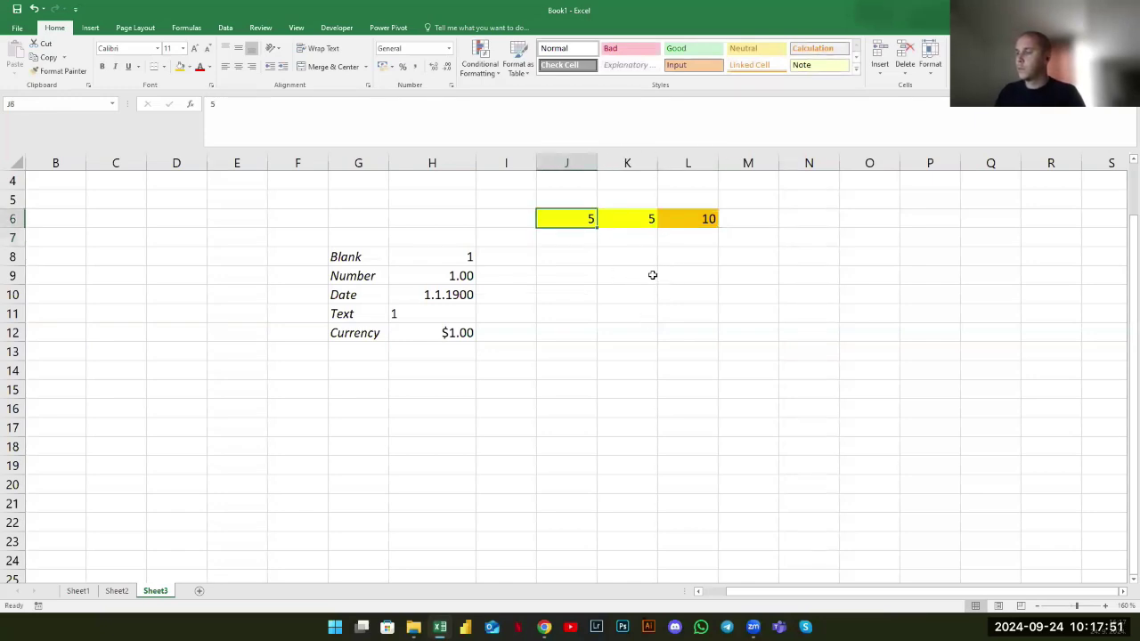
pyautogui.write('4')
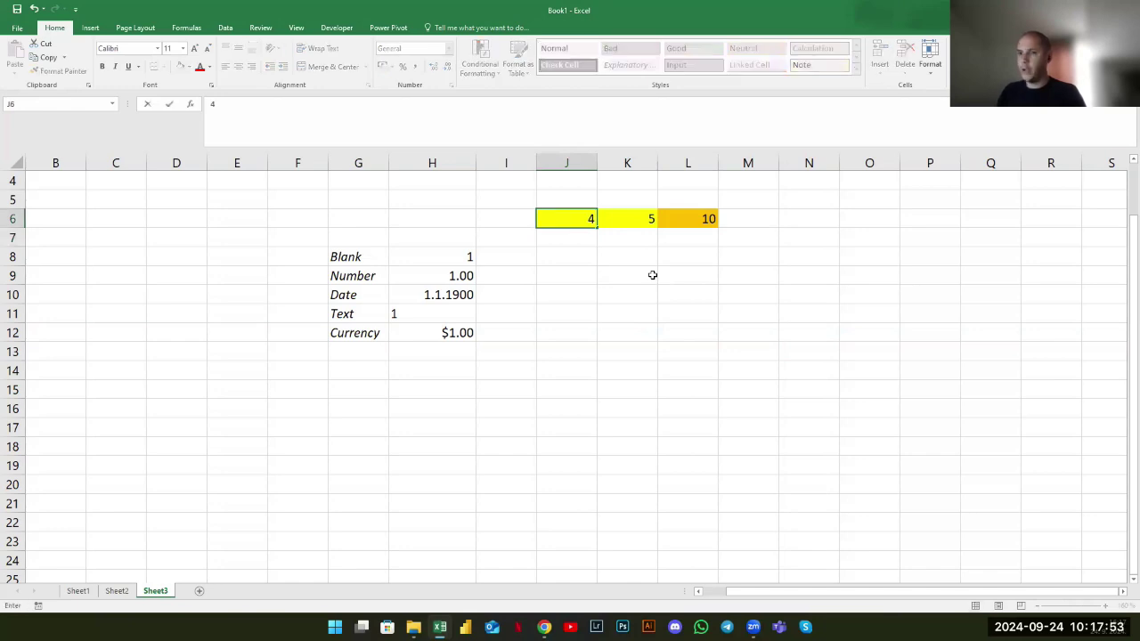
pyautogui.press('Return')
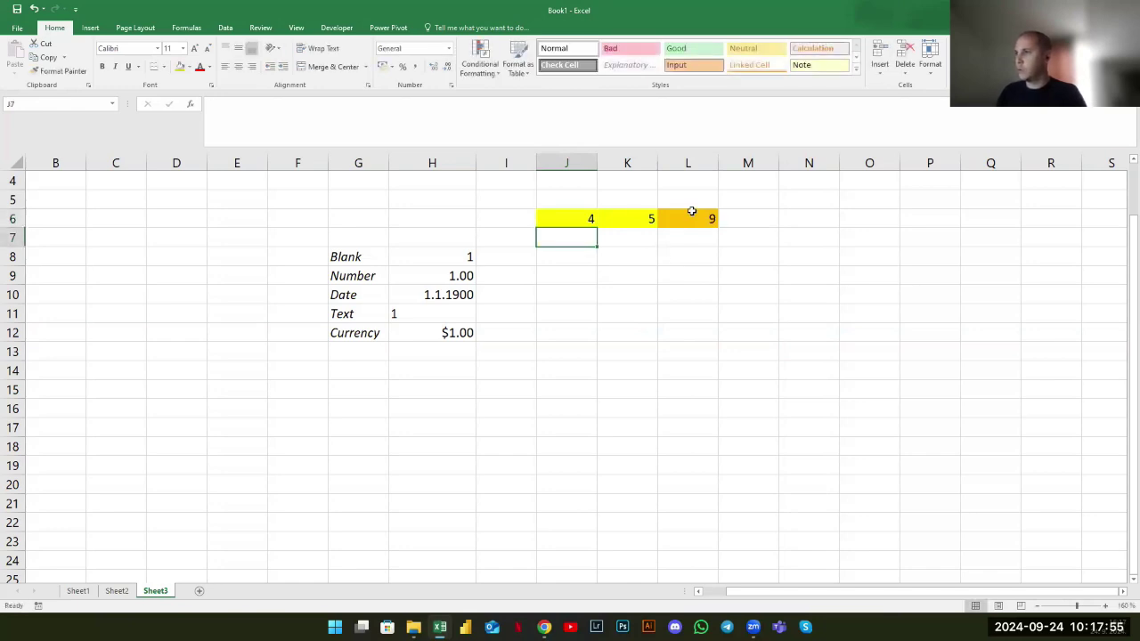
pyautogui.click(584, 219)
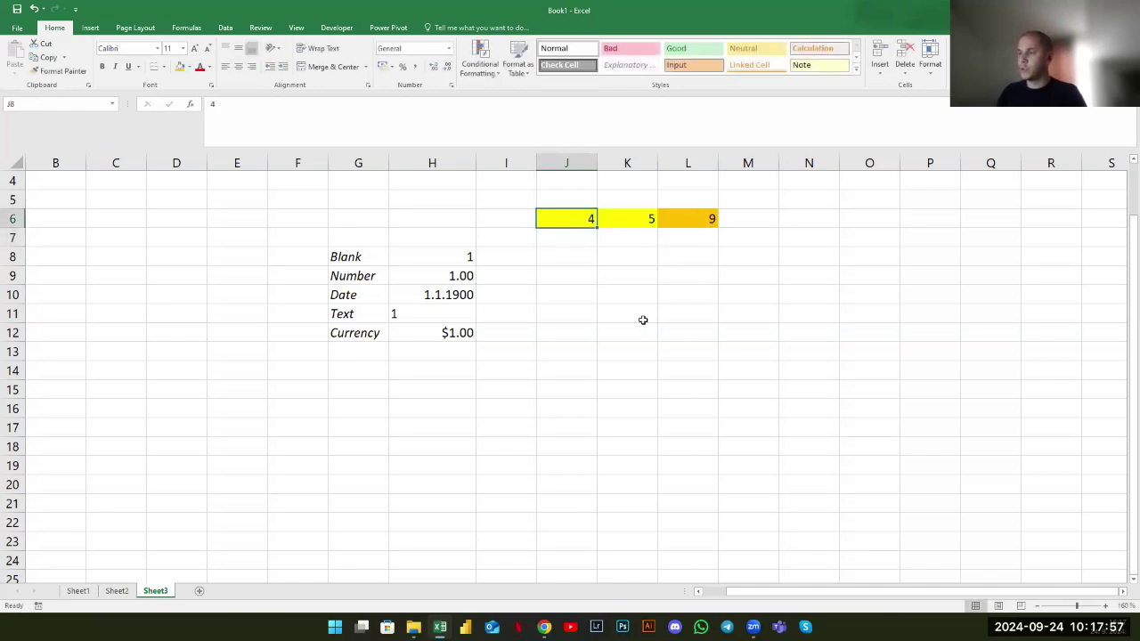
pyautogui.write('7')
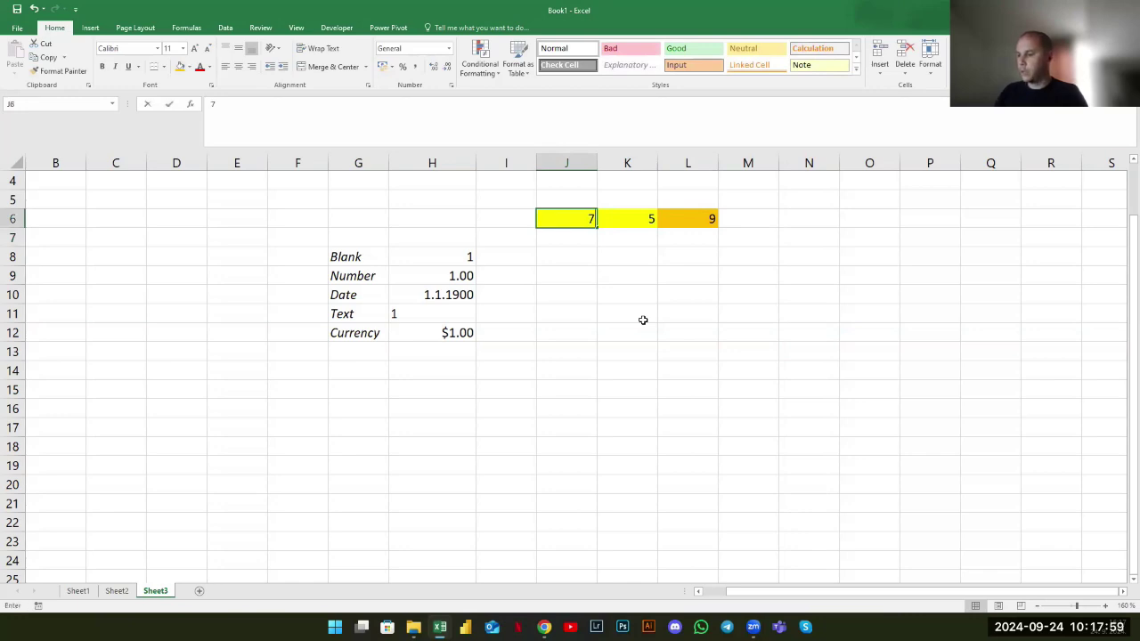
pyautogui.press('Return')
pyautogui.click(628, 219)
pyautogui.write('9')
pyautogui.press('Return')
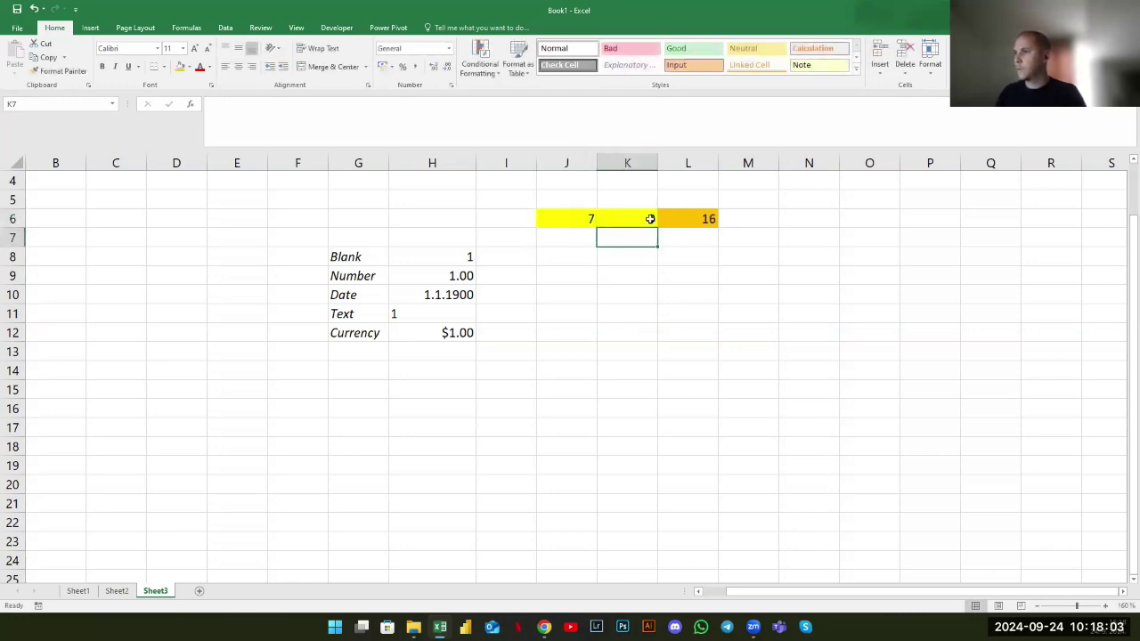
# Move the 9 up to J5 and the 16 total down to J8
pyautogui.click(639, 223)
pyautogui.moveTo(623, 210); pyautogui.dragTo(561, 256)
pyautogui.click(690, 230)
pyautogui.click(524, 203)
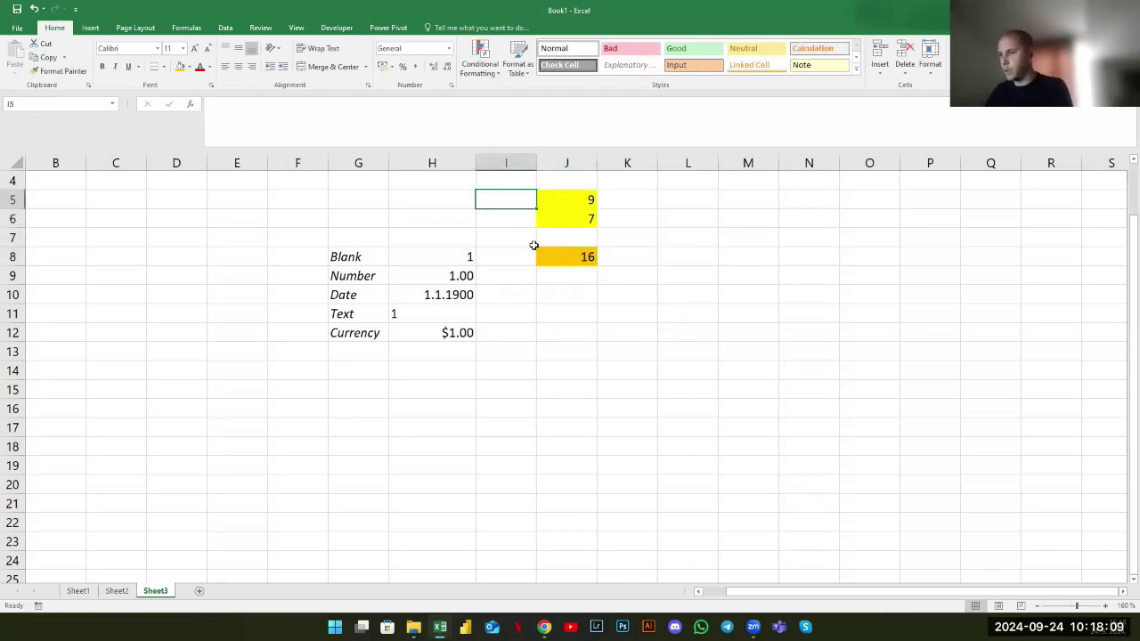
# Label the figures 'sales 1', 'sales 2' and 'total' in column I
pyautogui.write('sales 1')
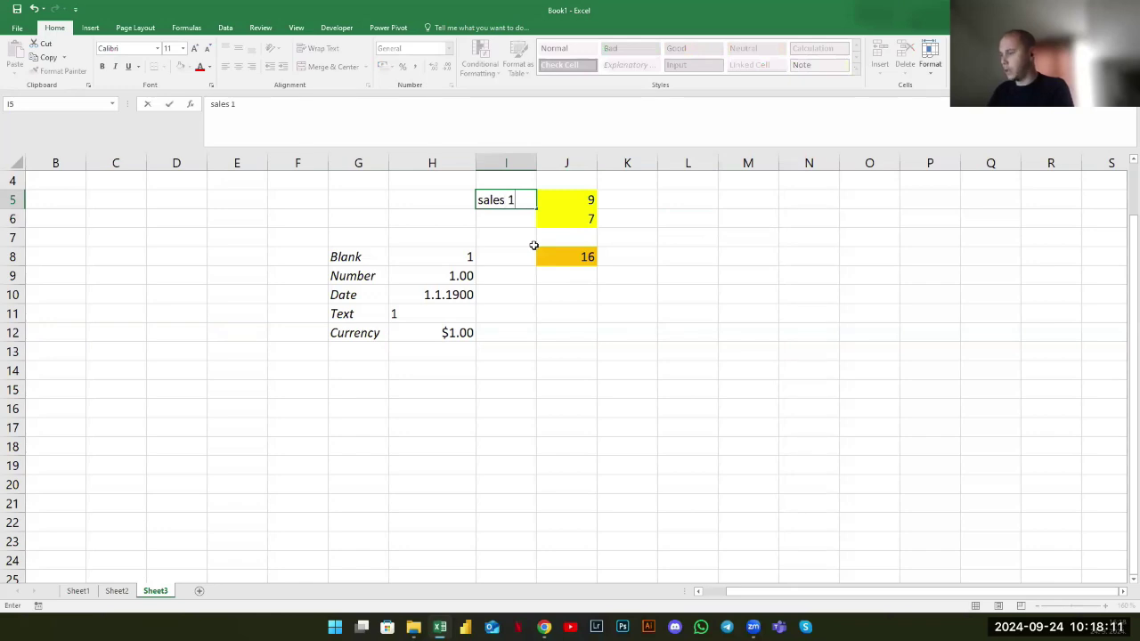
pyautogui.press('Return')
pyautogui.write('sales 2')
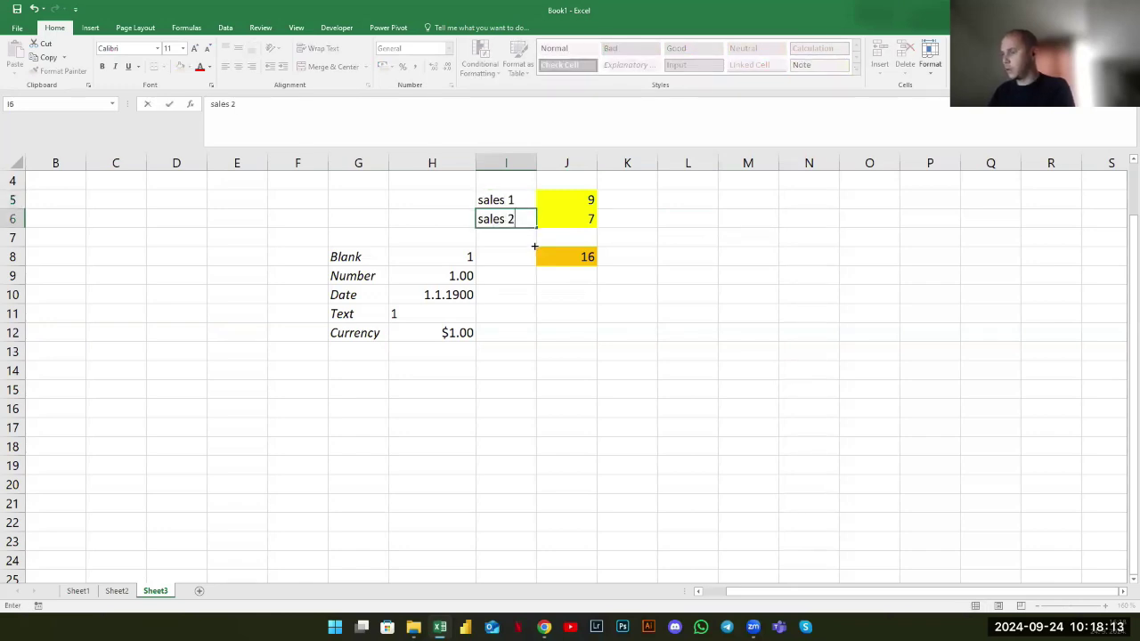
pyautogui.press('Return')
pyautogui.press('Return')
pyautogui.write('total')
pyautogui.press('Return')
# Move the labelled block I5:J8 over to K8:L11
pyautogui.moveTo(521, 199); pyautogui.dragTo(695, 319)
pyautogui.click(712, 374)
pyautogui.click(686, 257)
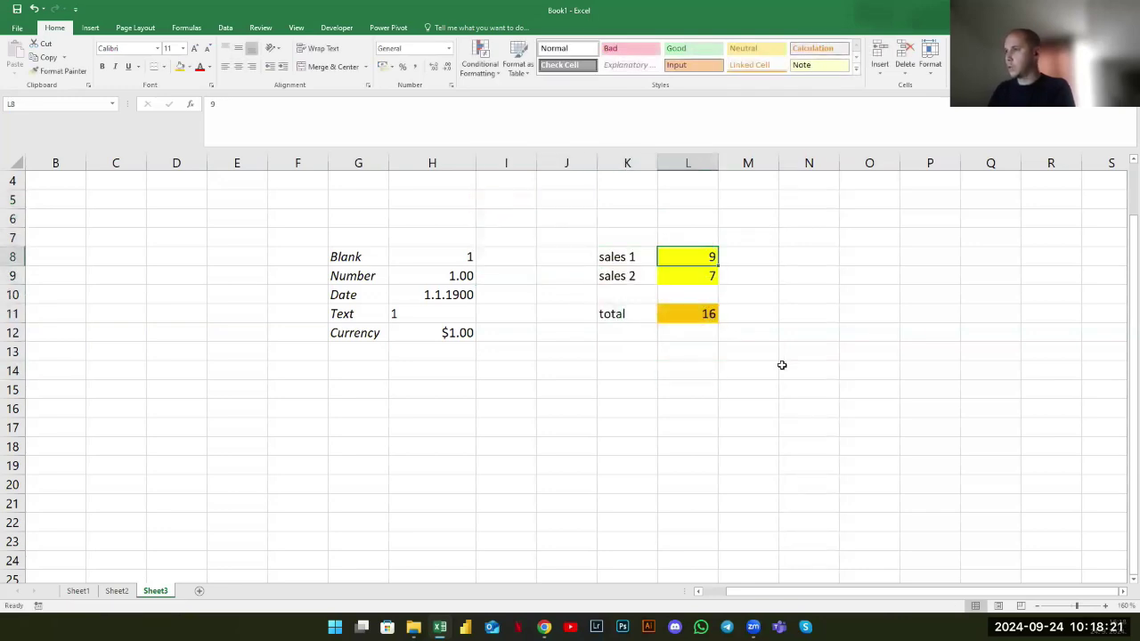
pyautogui.press('Left')
# Rename the labels to 'previous month sales', 'current month', 'total sales' and widen column K
pyautogui.write('p')
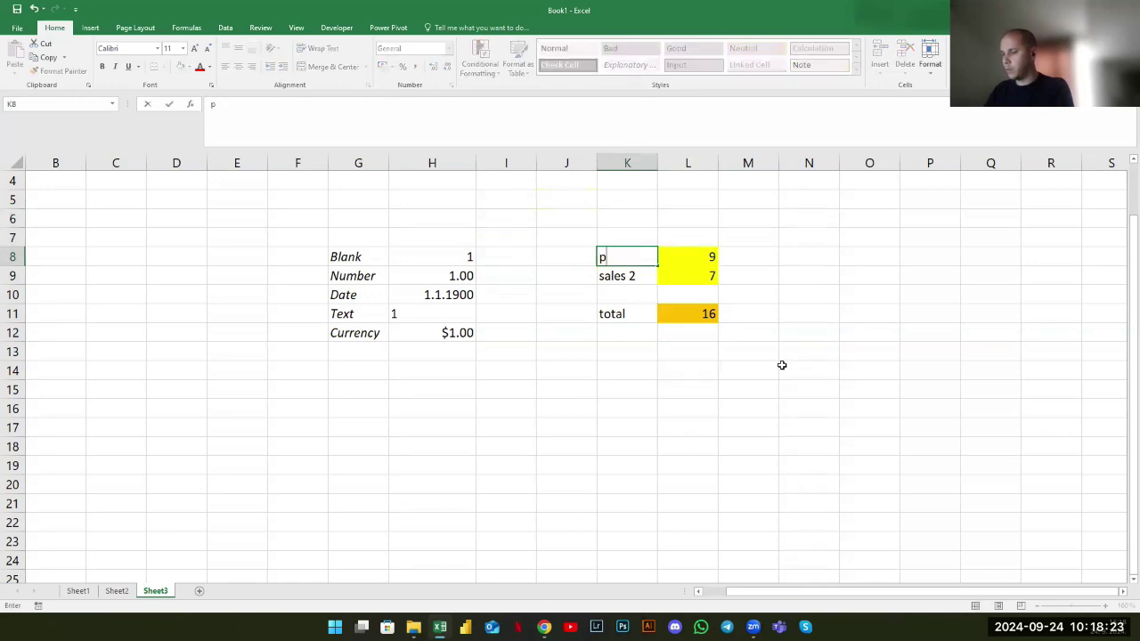
pyautogui.write('revious month sales')
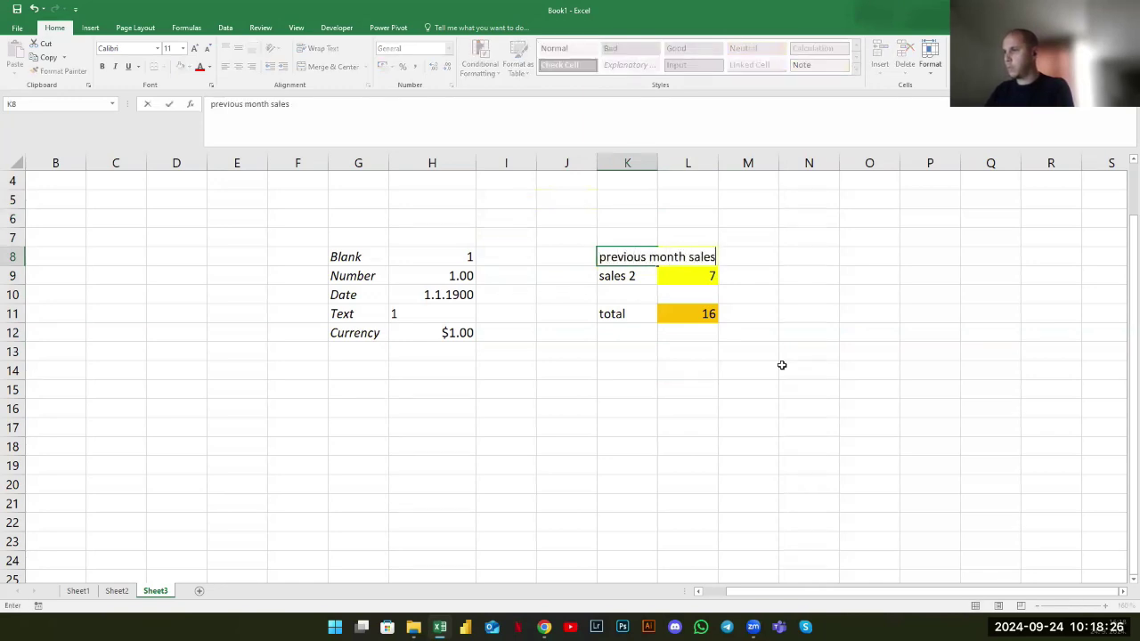
pyautogui.press('Return')
pyautogui.write('current month')
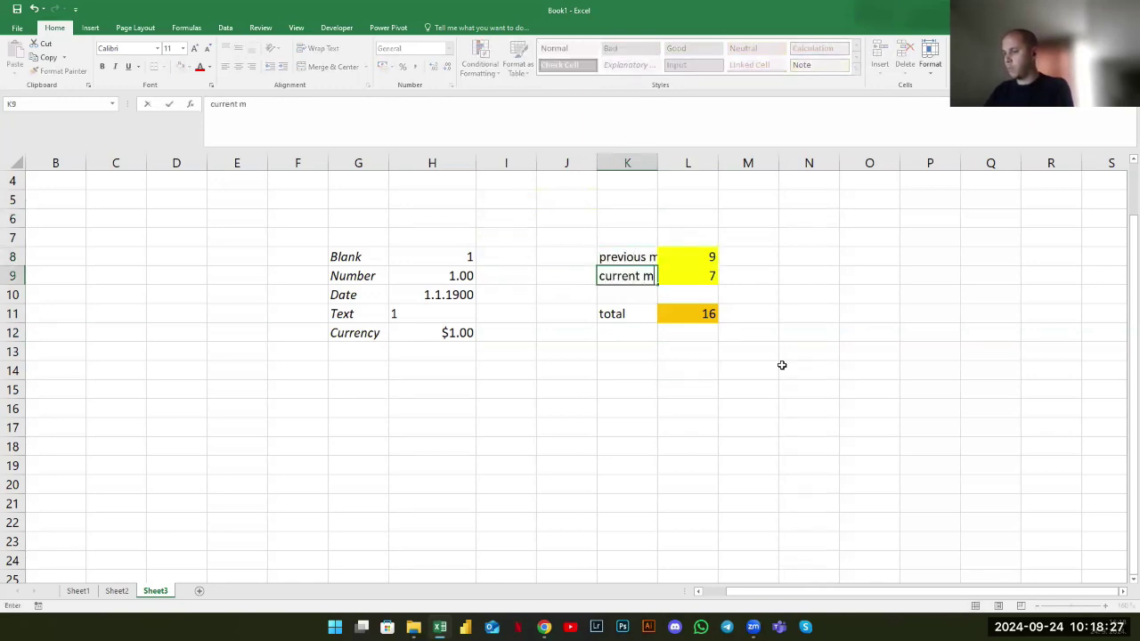
pyautogui.press('Return')
pyautogui.doubleClick(658, 165)
pyautogui.click(639, 311)
pyautogui.write('total sales')
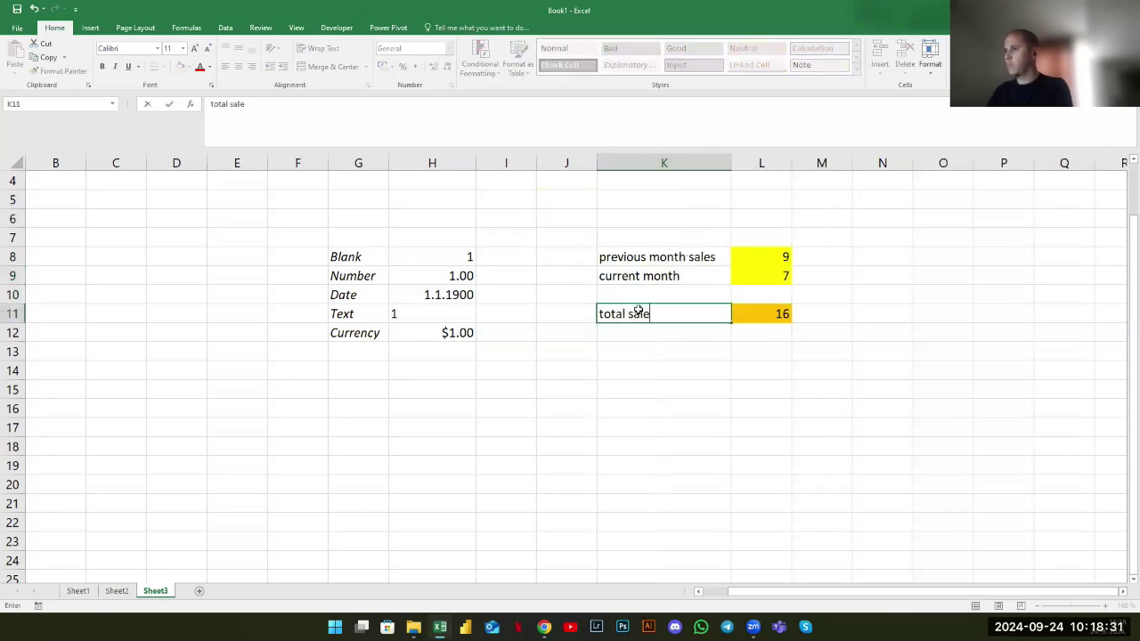
pyautogui.press('Return')
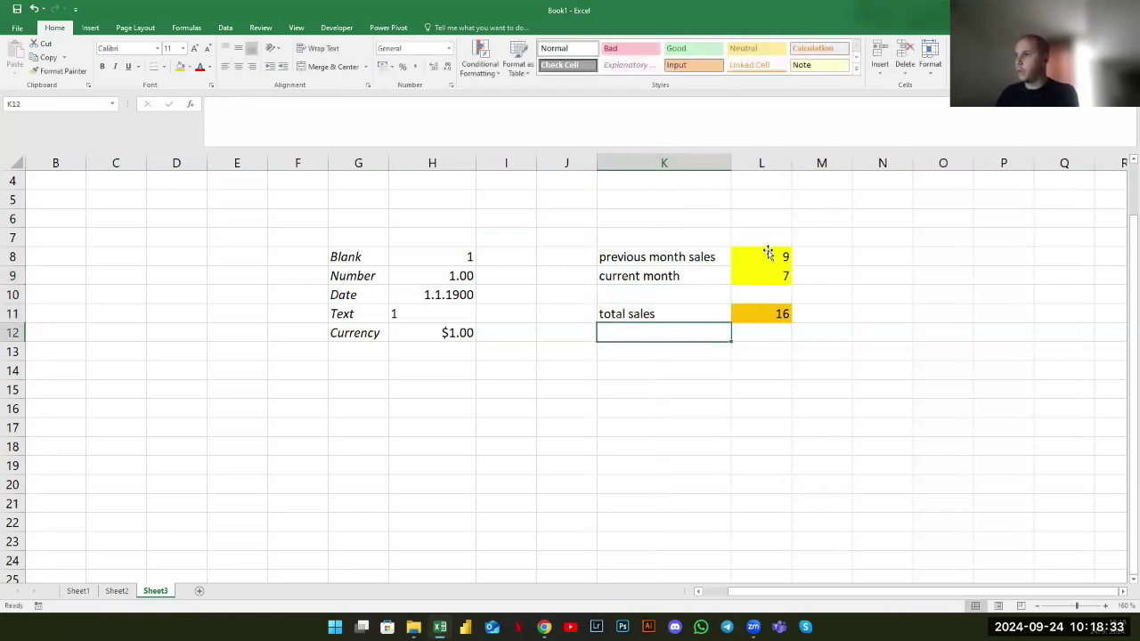
# Set current month sales to 10, then 15, so the total recalculates to 24
pyautogui.click(764, 254)
pyautogui.click(762, 275)
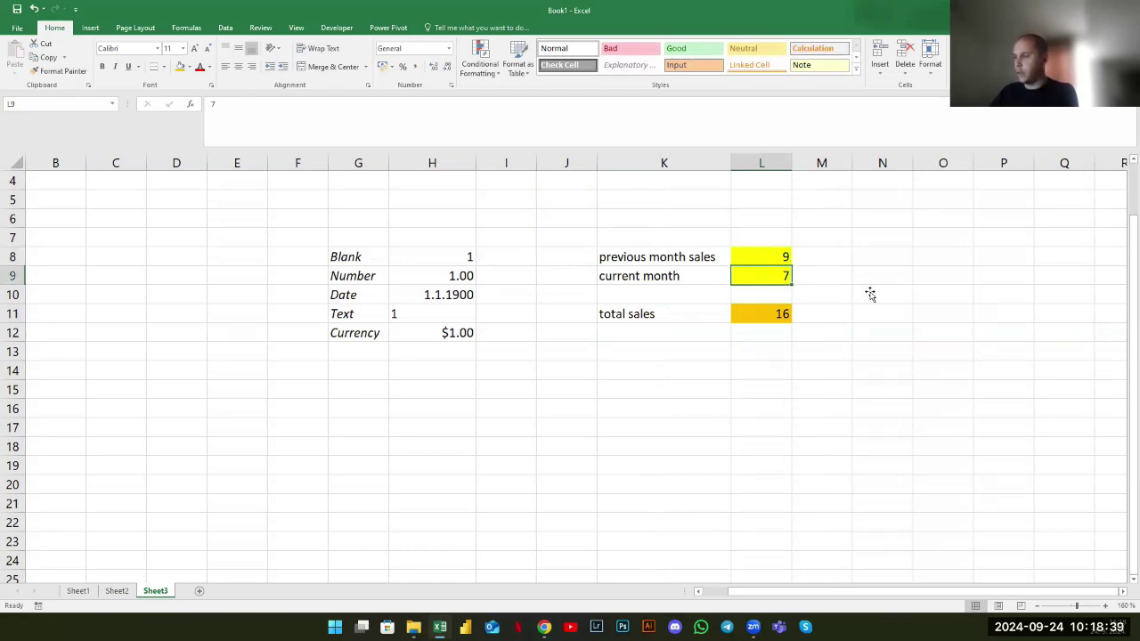
pyautogui.write('10')
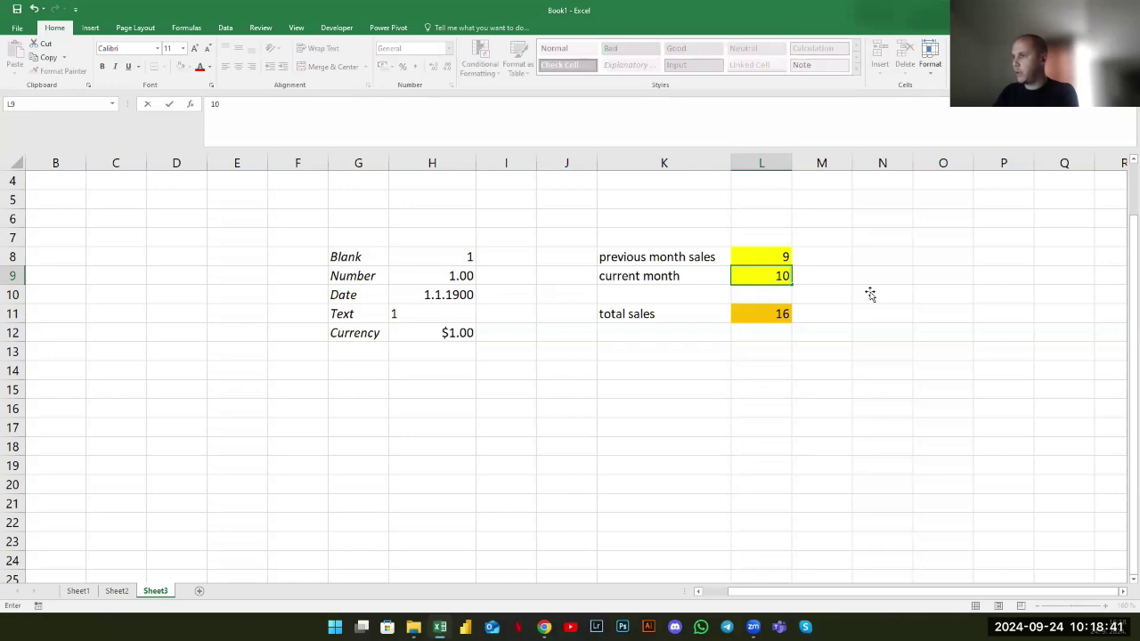
pyautogui.press('Return')
pyautogui.click(783, 314)
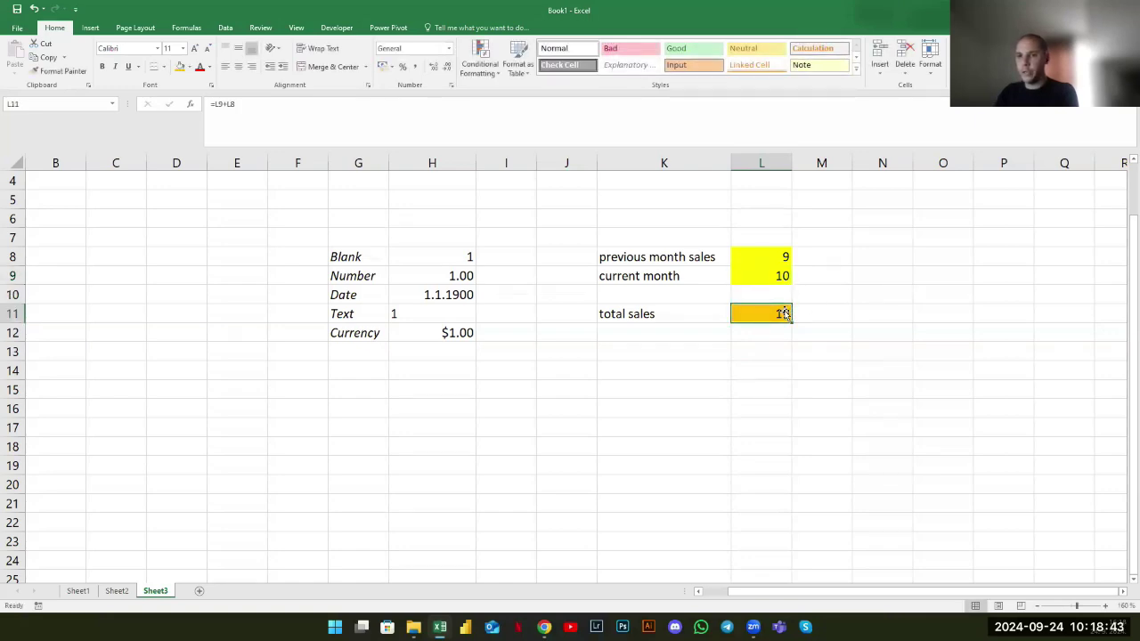
pyautogui.click(766, 276)
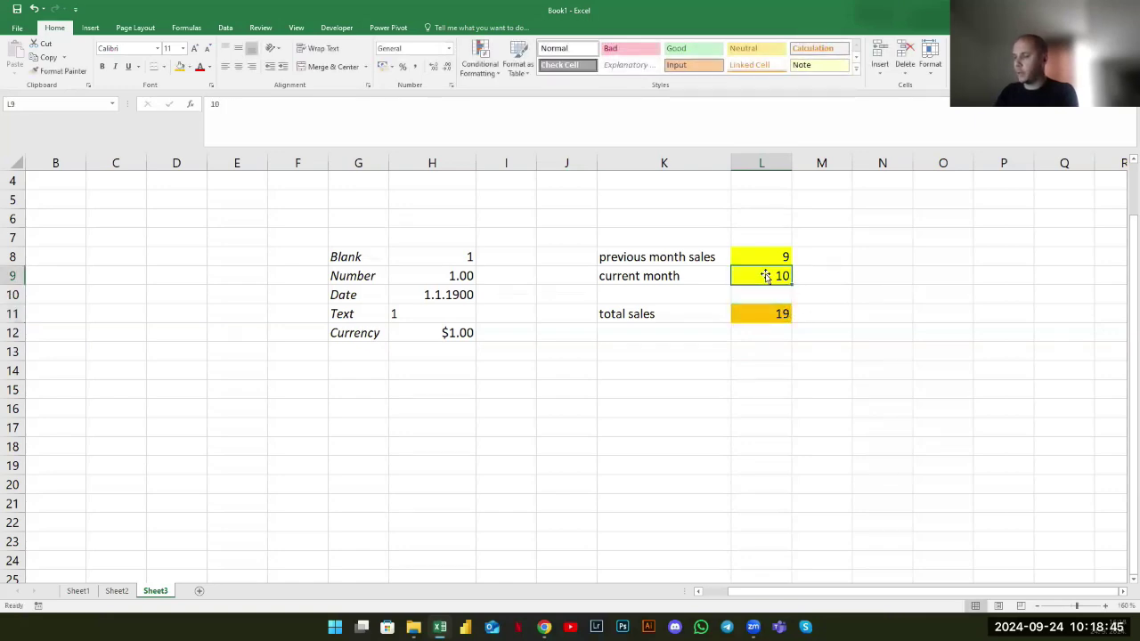
pyautogui.write('15')
pyautogui.press('Return')
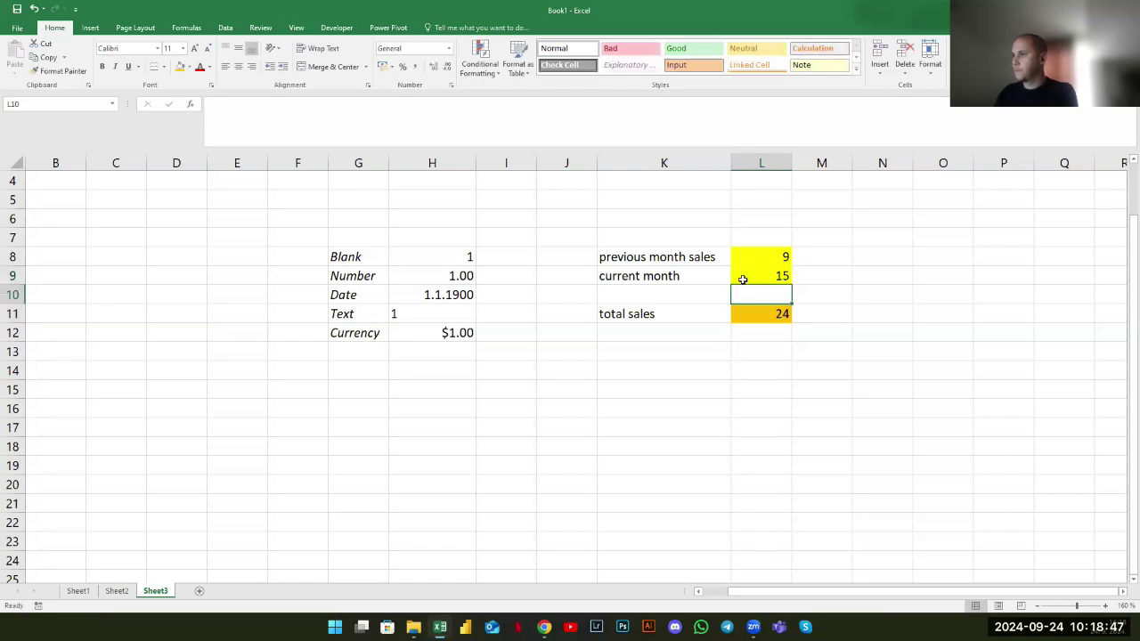
pyautogui.click(753, 259)
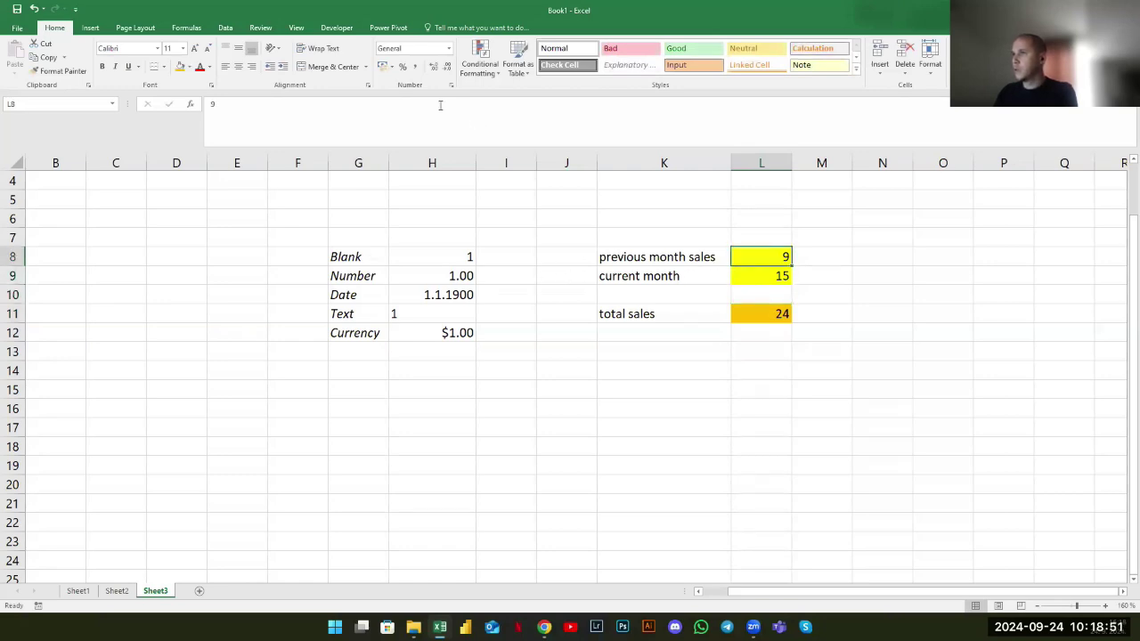
# Format previous month sales in L8 as Currency with the $ symbol, showing $9.00
pyautogui.rightClick(745, 256)
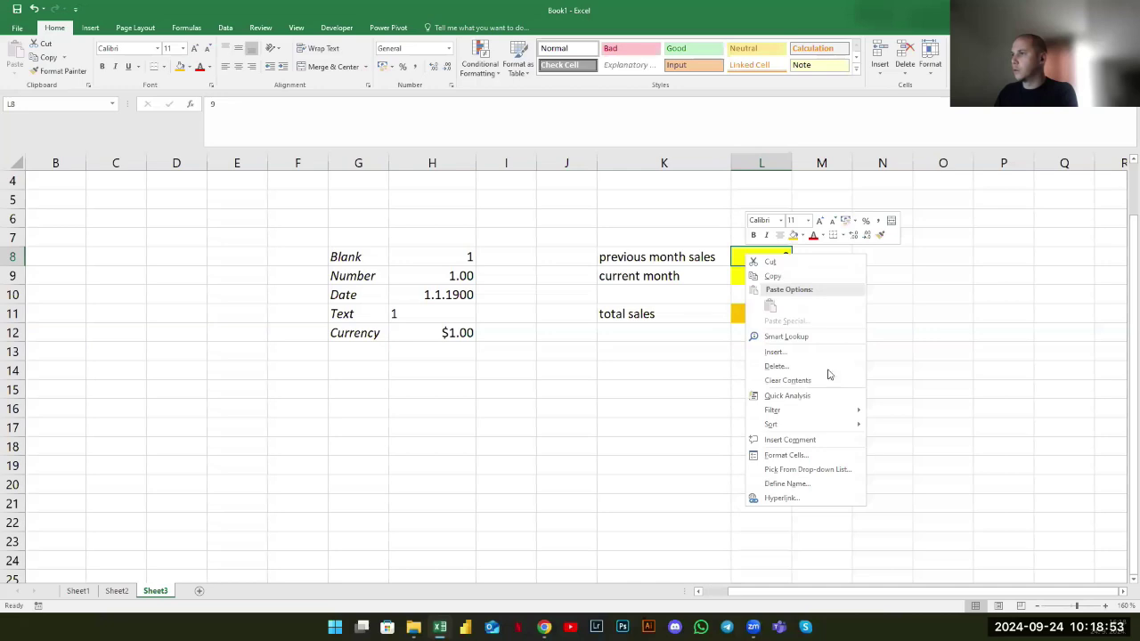
pyautogui.click(786, 455)
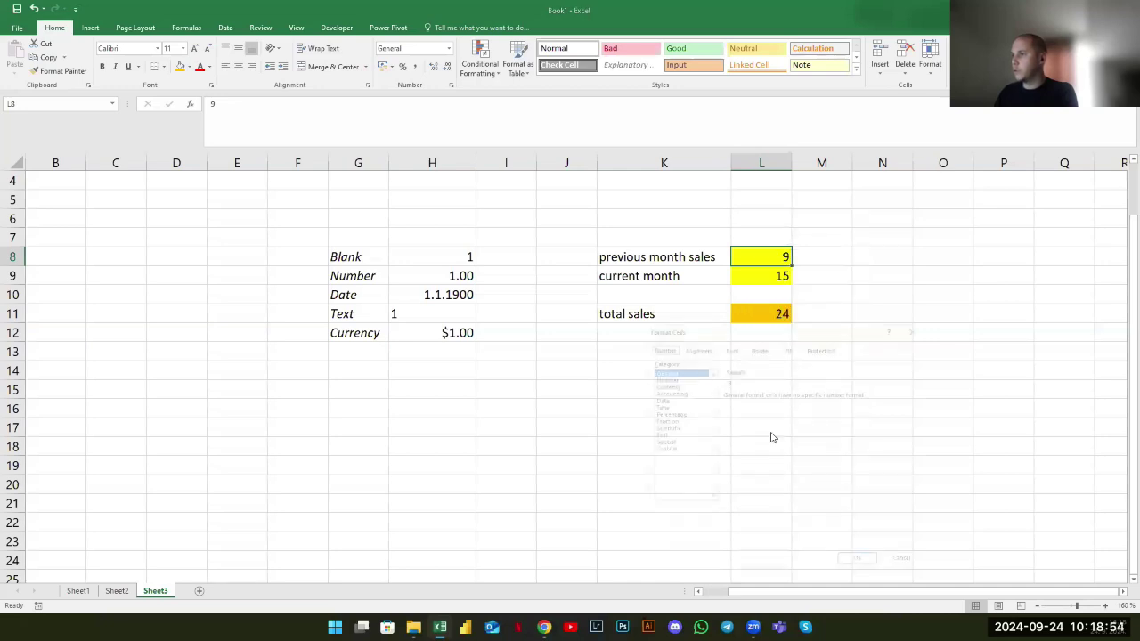
pyautogui.click(654, 380)
pyautogui.click(789, 406)
pyautogui.scroll(-6, 791, 435)
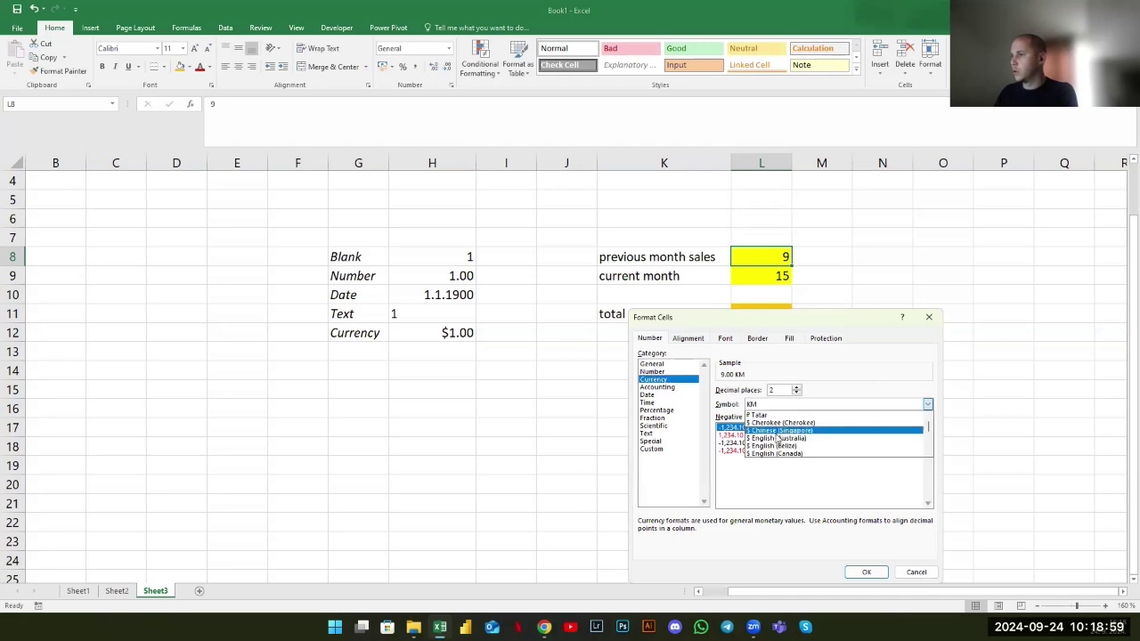
pyautogui.click(830, 486)
pyautogui.click(864, 572)
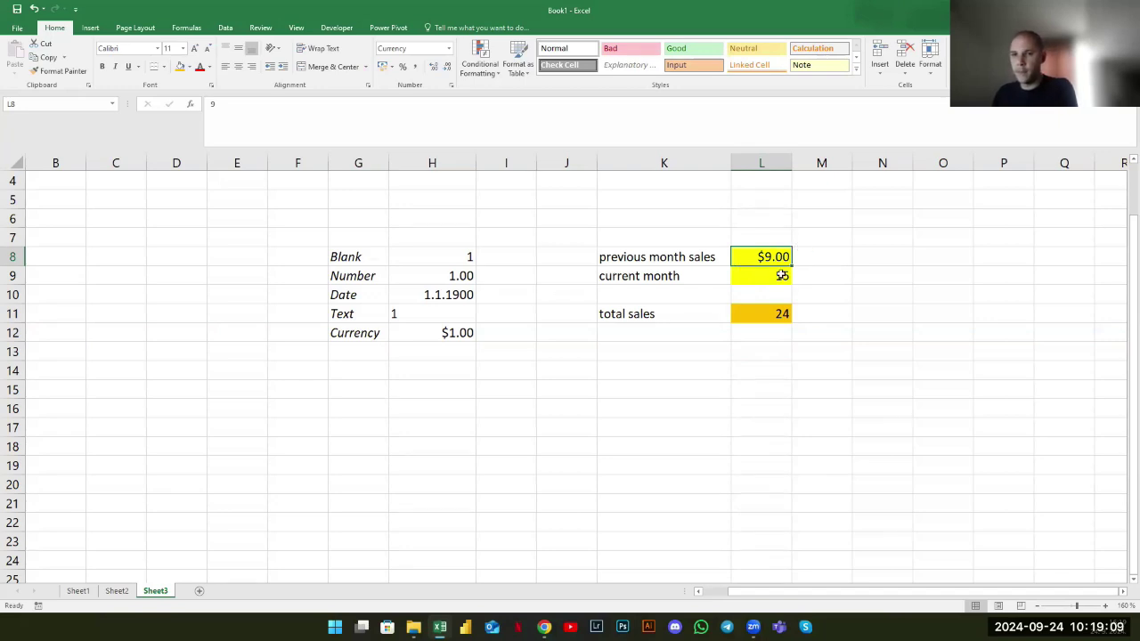
# Format Painter L8's currency format onto L9 ($15.00), then L9's formatting onto L11
pyautogui.click(781, 275)
pyautogui.click(768, 259)
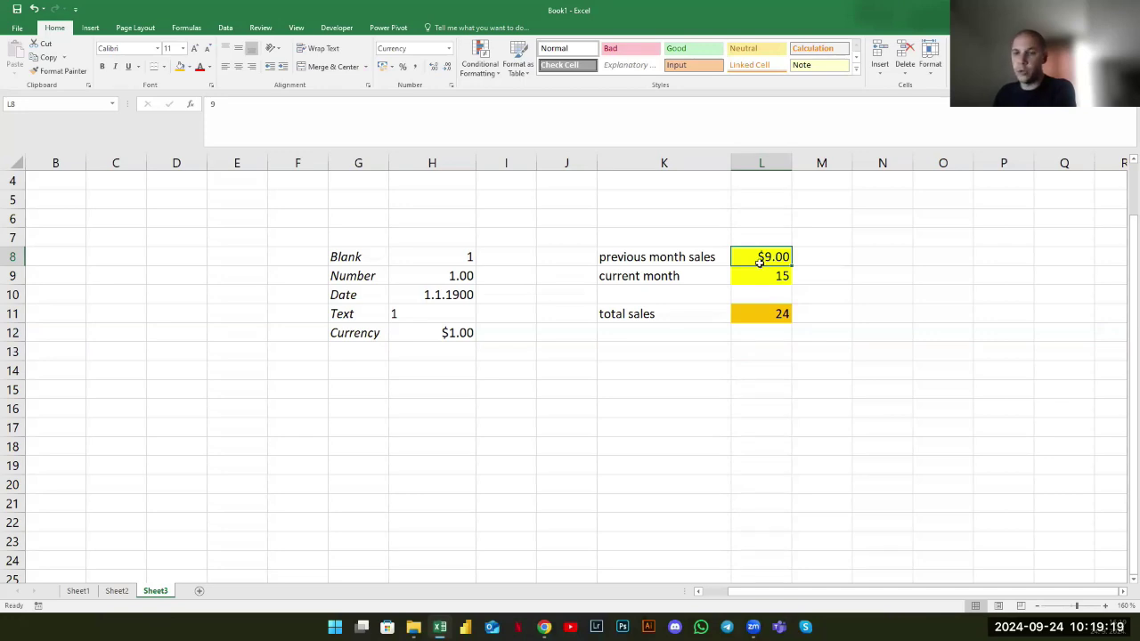
pyautogui.click(59, 71)
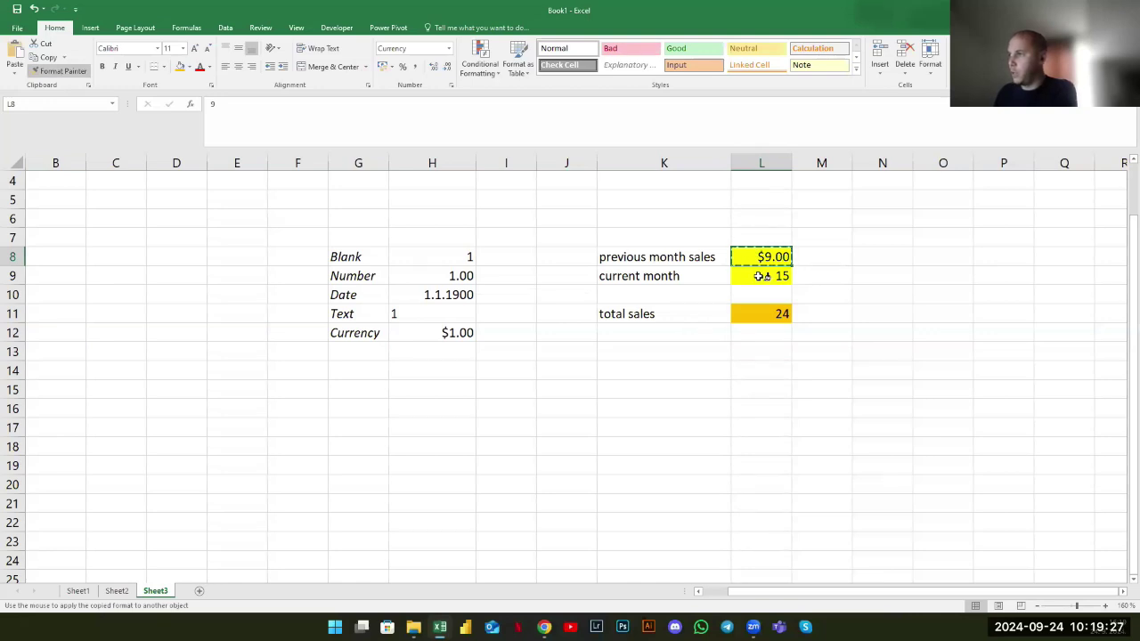
pyautogui.click(761, 276)
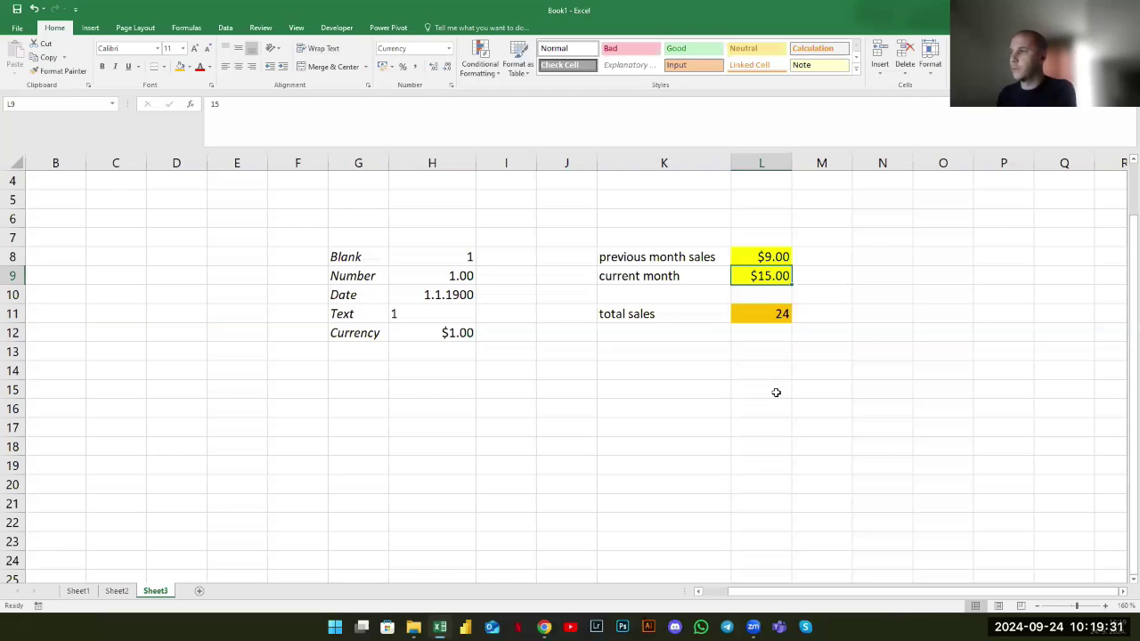
pyautogui.moveTo(761, 257); pyautogui.dragTo(761, 280)
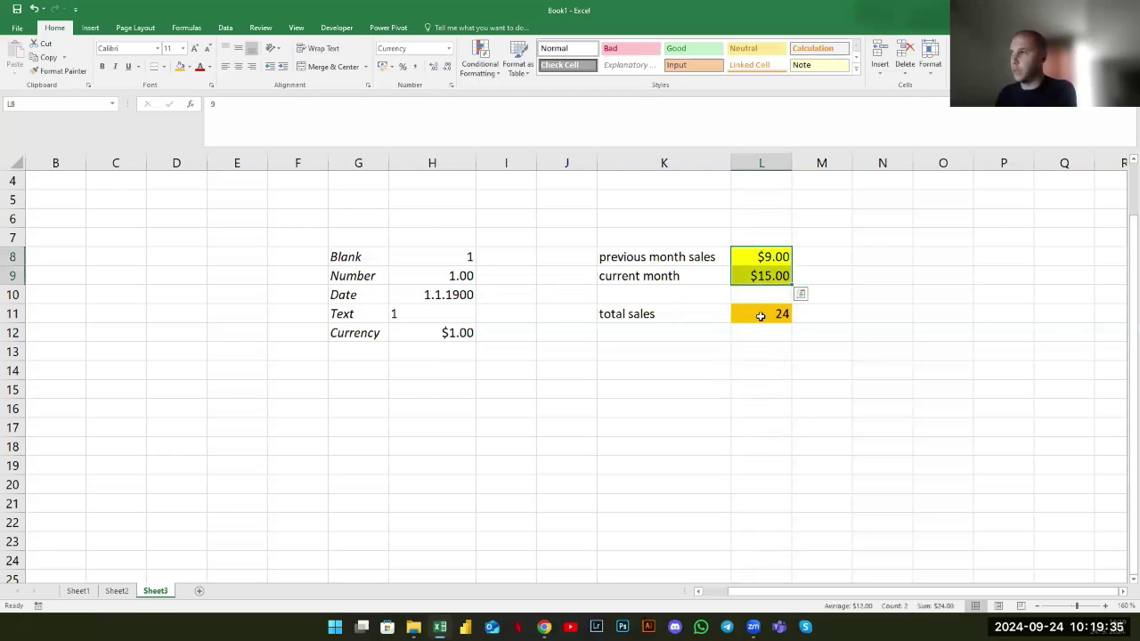
pyautogui.click(769, 281)
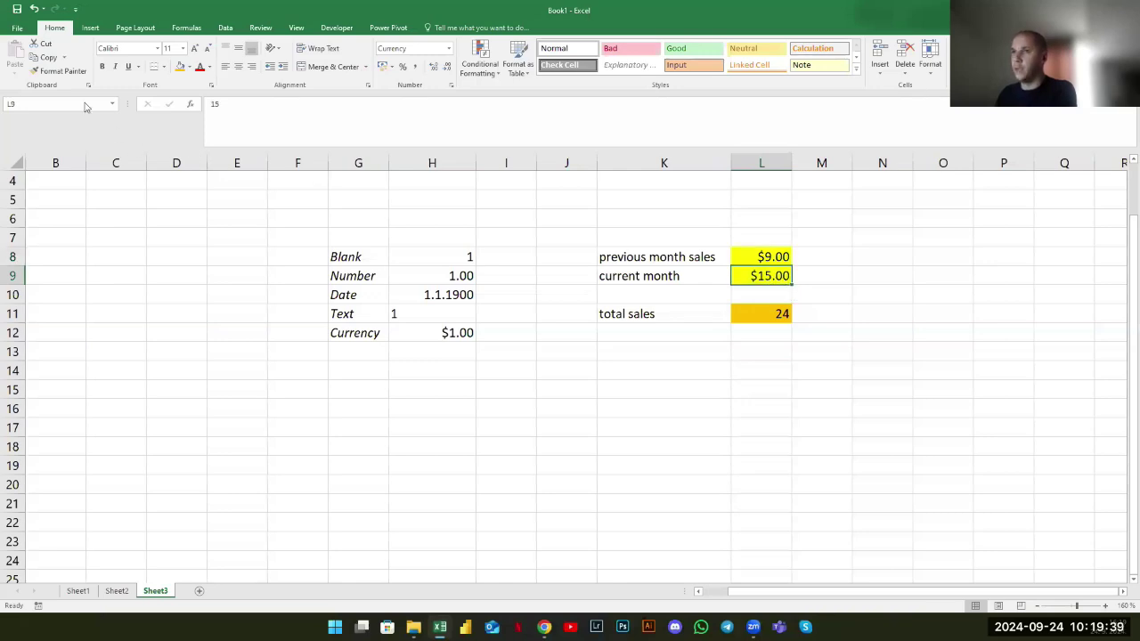
pyautogui.click(64, 73)
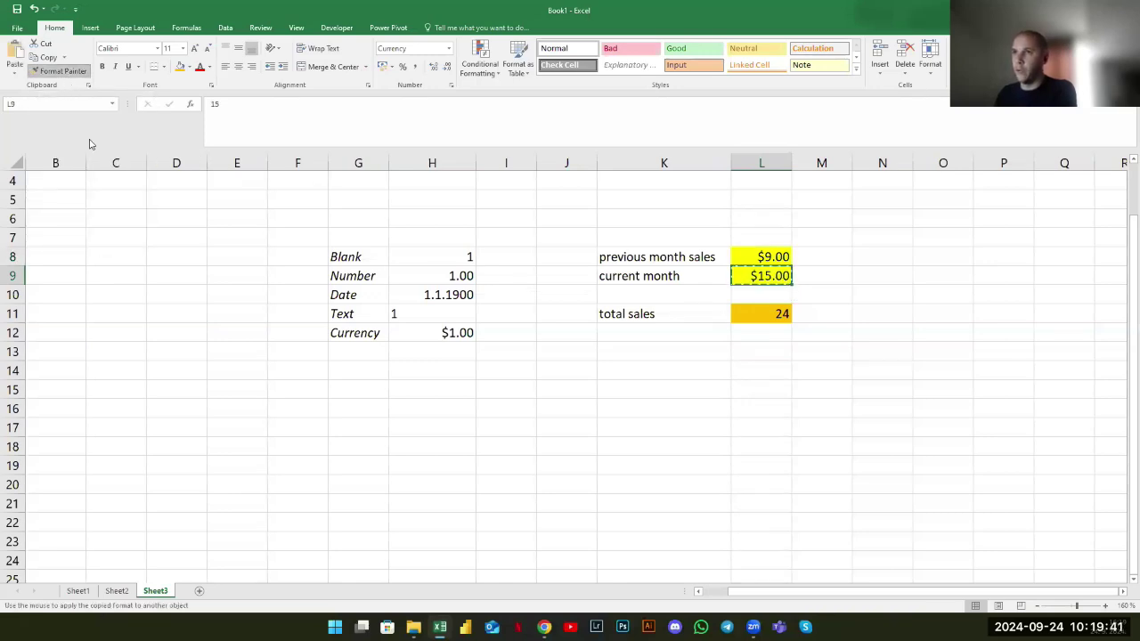
pyautogui.click(775, 315)
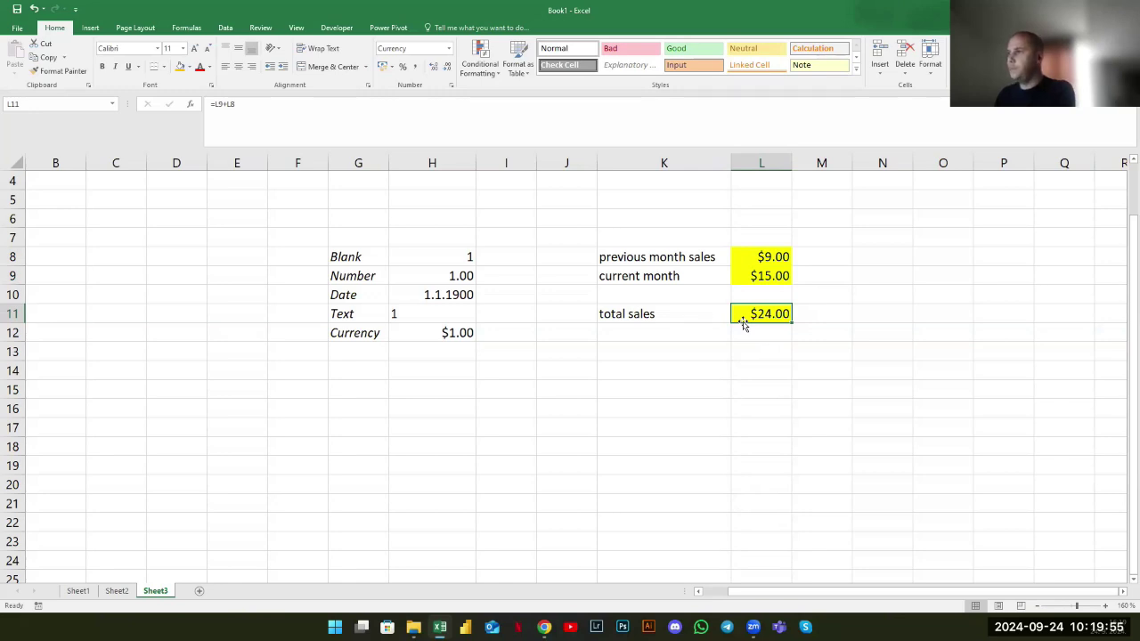
# Paint L11's yellow currency format onto H8:H12 so each value shows $1.00
pyautogui.click(67, 76)
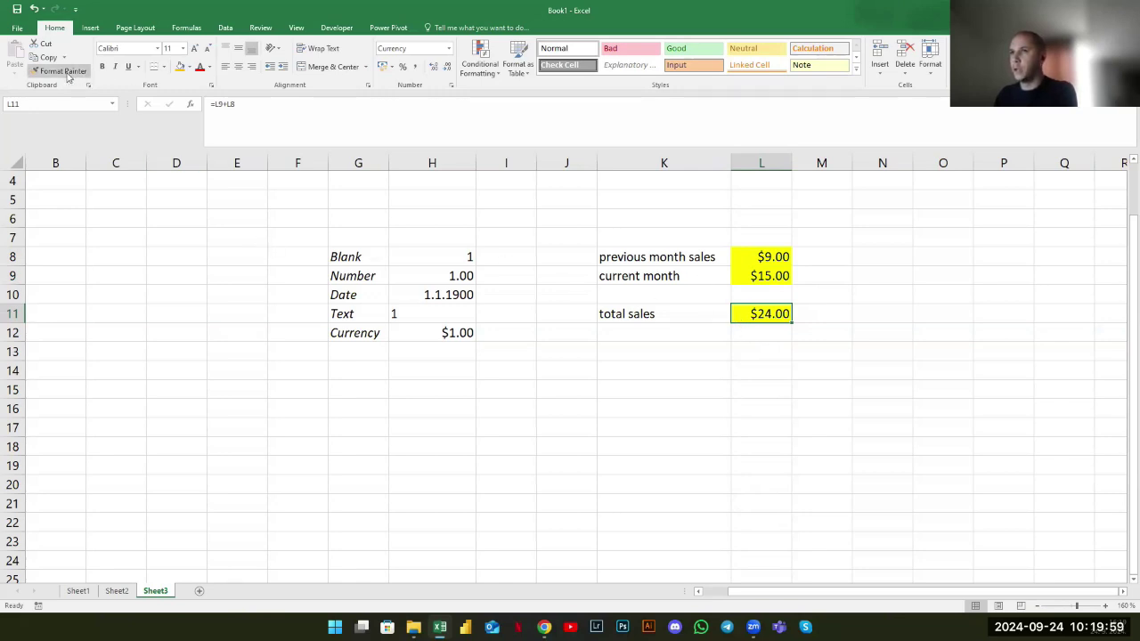
pyautogui.click(66, 75)
pyautogui.moveTo(439, 257); pyautogui.dragTo(443, 330)
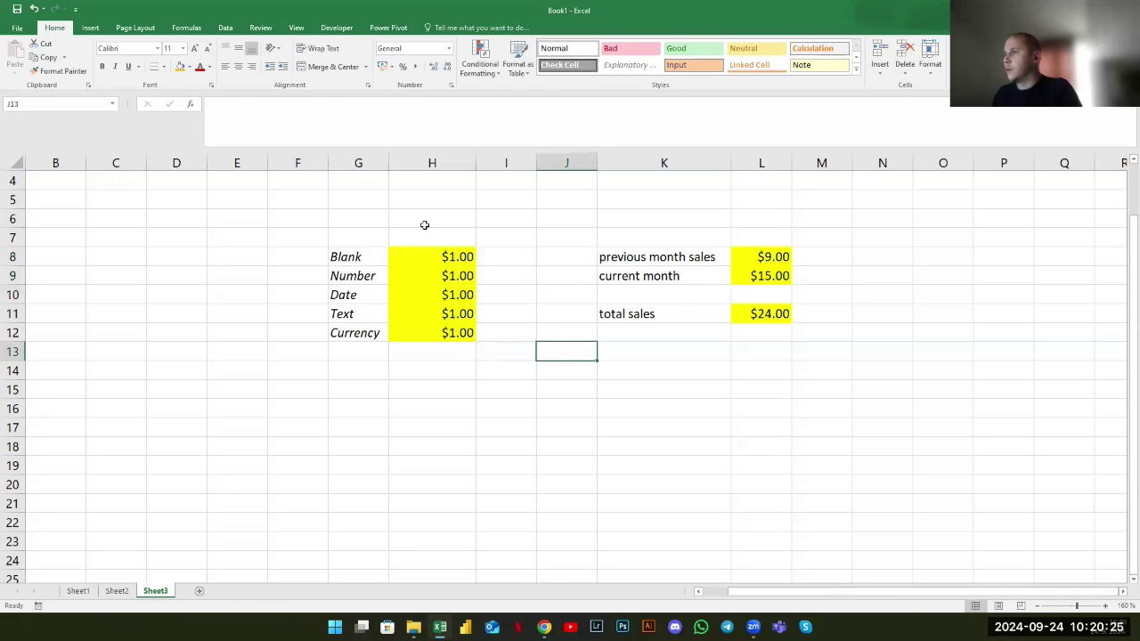
# Inspect the total sales formula in L11 without changing it
pyautogui.press('Right')
pyautogui.press('Right')
pyautogui.press('Up')
pyautogui.press('Up')
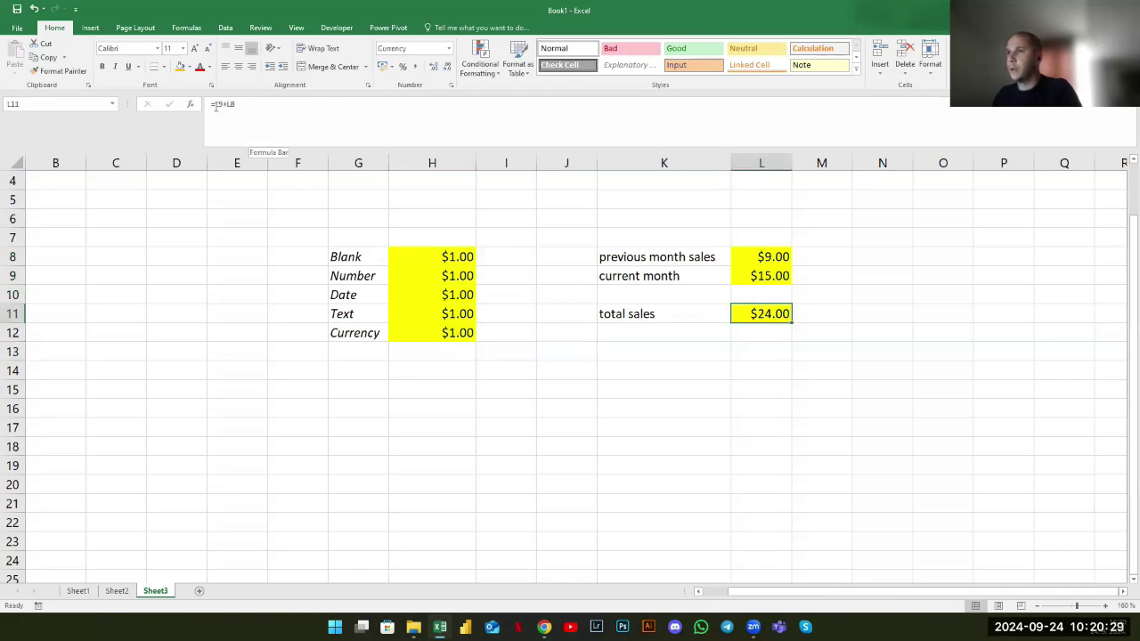
pyautogui.press('F2')
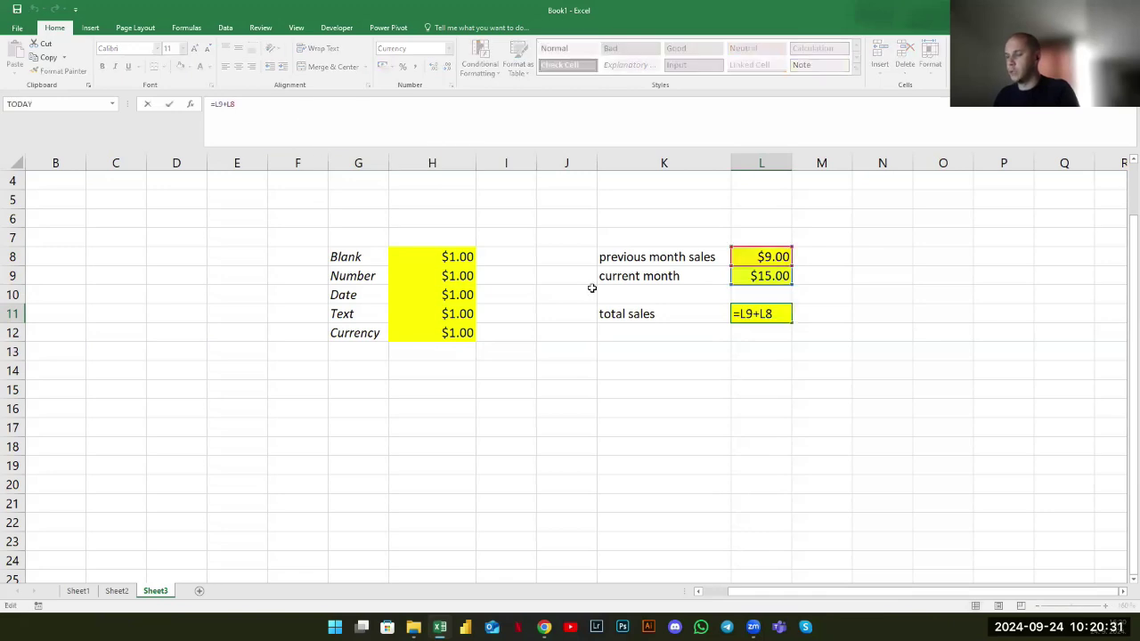
pyautogui.press('Escape')
# Enter the labels 'formulas' in K13 and 'function' in K14
pyautogui.click(704, 356)
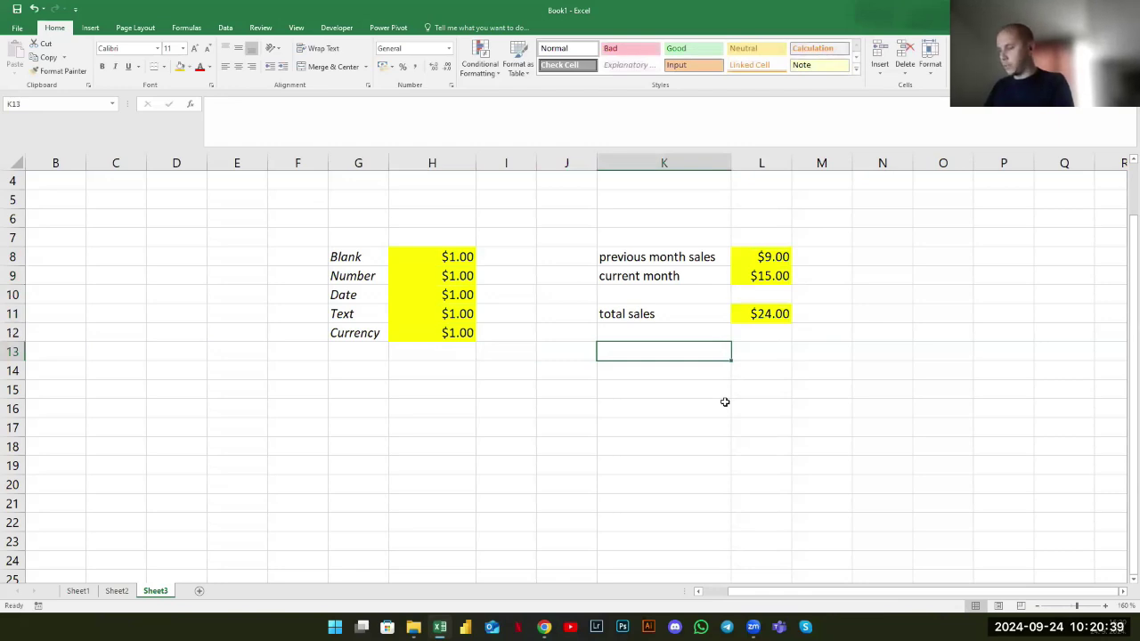
pyautogui.write('formulas')
pyautogui.press('Return')
pyautogui.write('function')
pyautogui.press('Return')
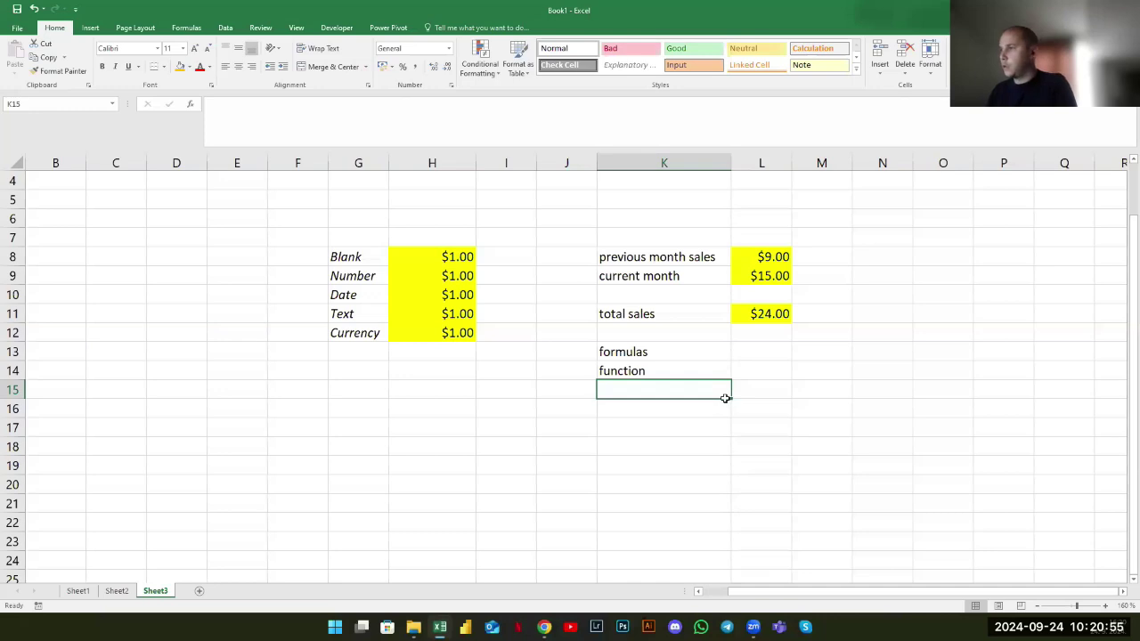
# Enter =L8+L9-H8 in L13 so it shows $23.00
pyautogui.press('Up')
pyautogui.press('Up')
pyautogui.press('Right')
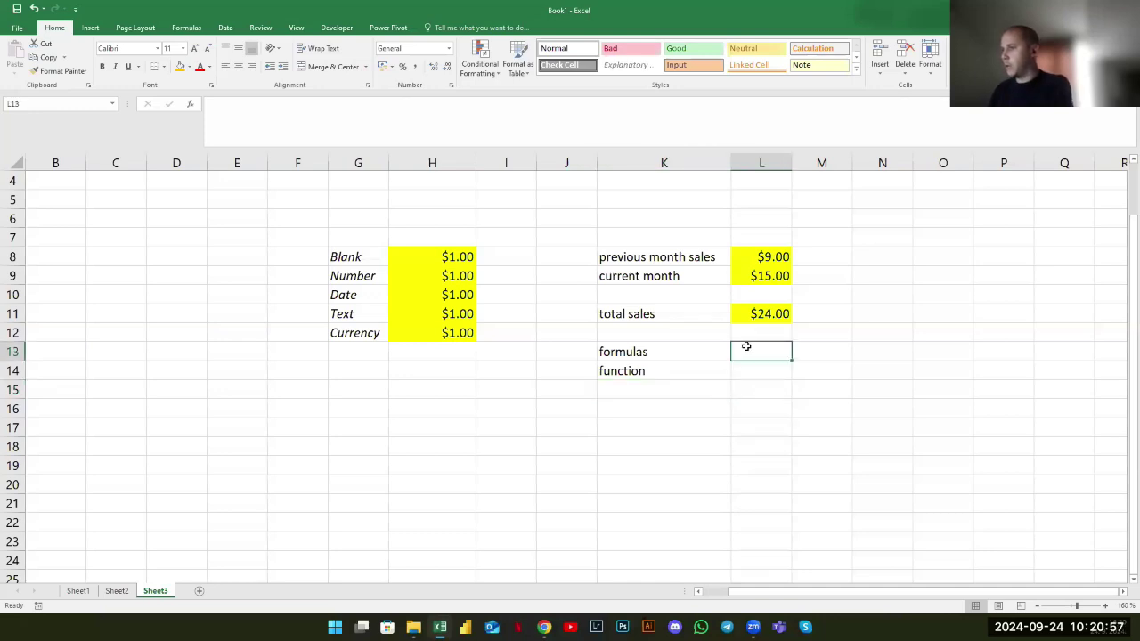
pyautogui.write('=')
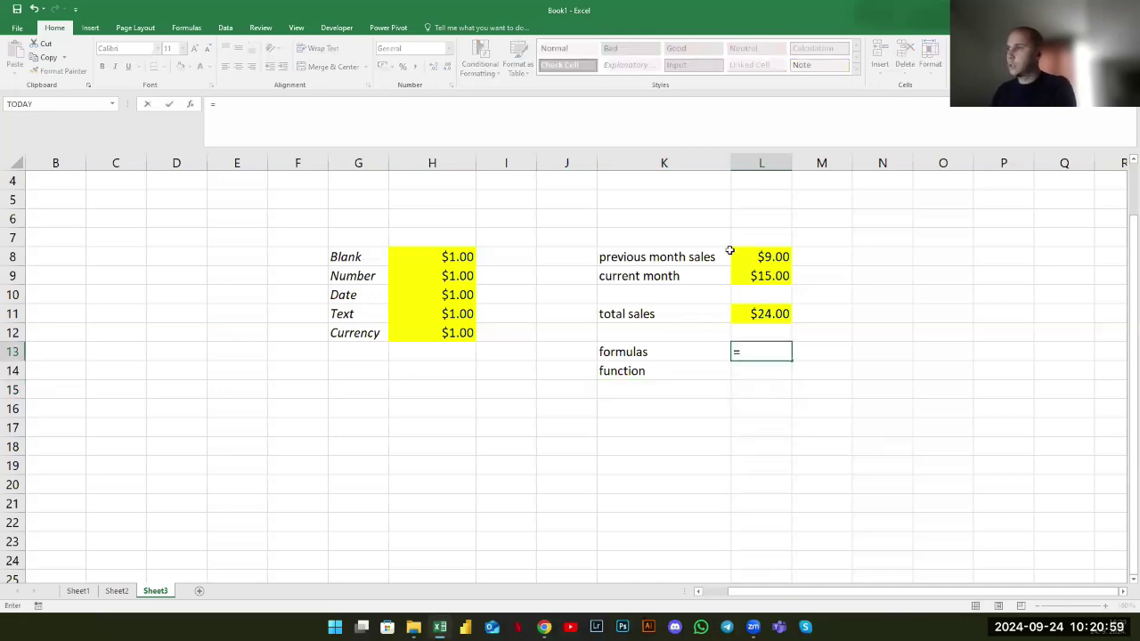
pyautogui.click(759, 257)
pyautogui.write('+')
pyautogui.click(766, 275)
pyautogui.write('+')
pyautogui.press('BackSpace')
pyautogui.write('-')
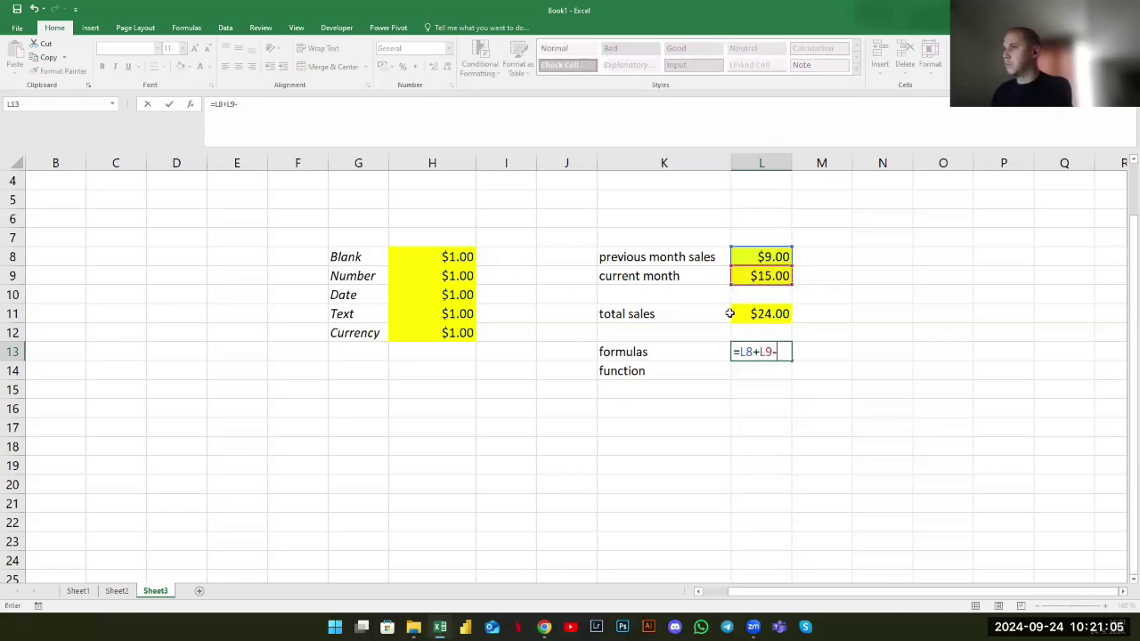
pyautogui.click(457, 258)
pyautogui.press('Return')
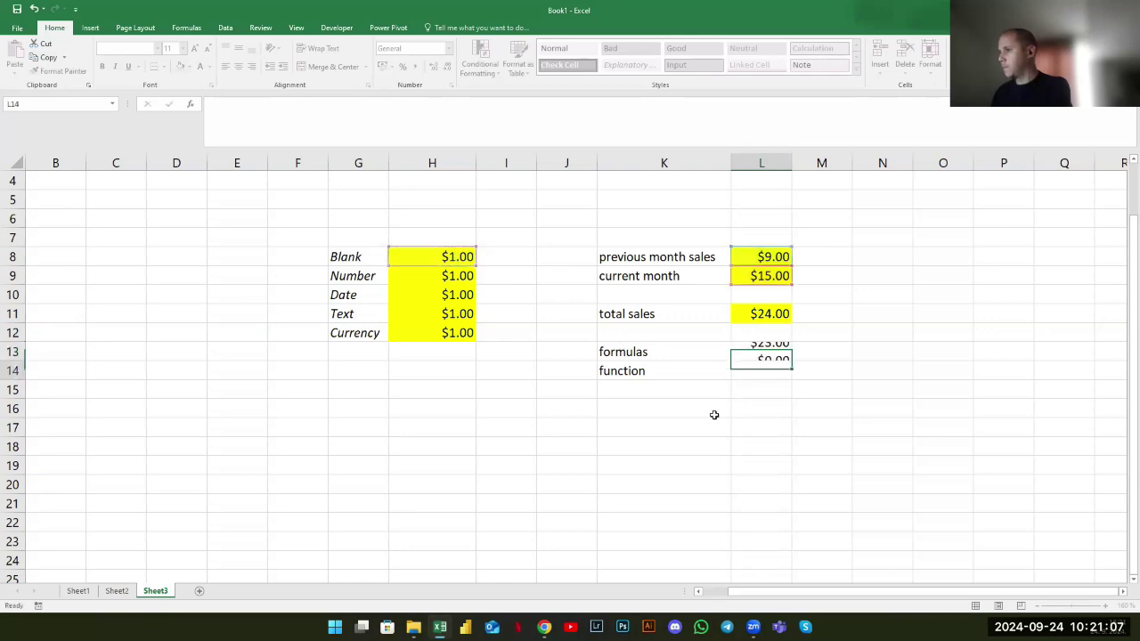
pyautogui.click(758, 356)
pyautogui.click(761, 374)
# Enter =SUM(H8:H12) in L14, displaying $5.00
pyautogui.write('+')
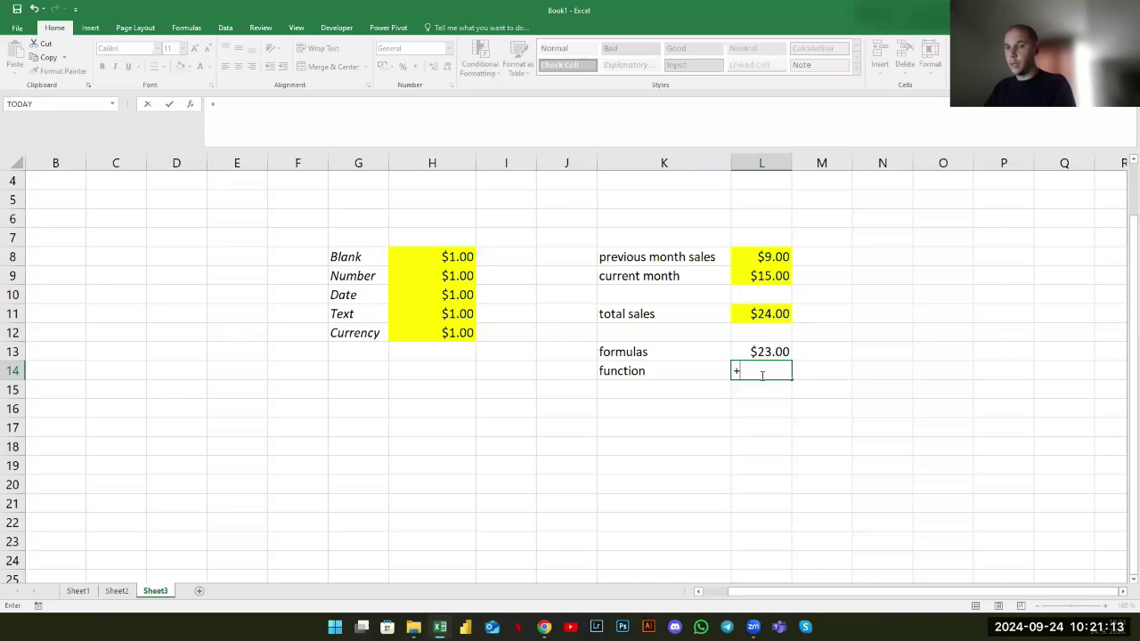
pyautogui.write('sum')
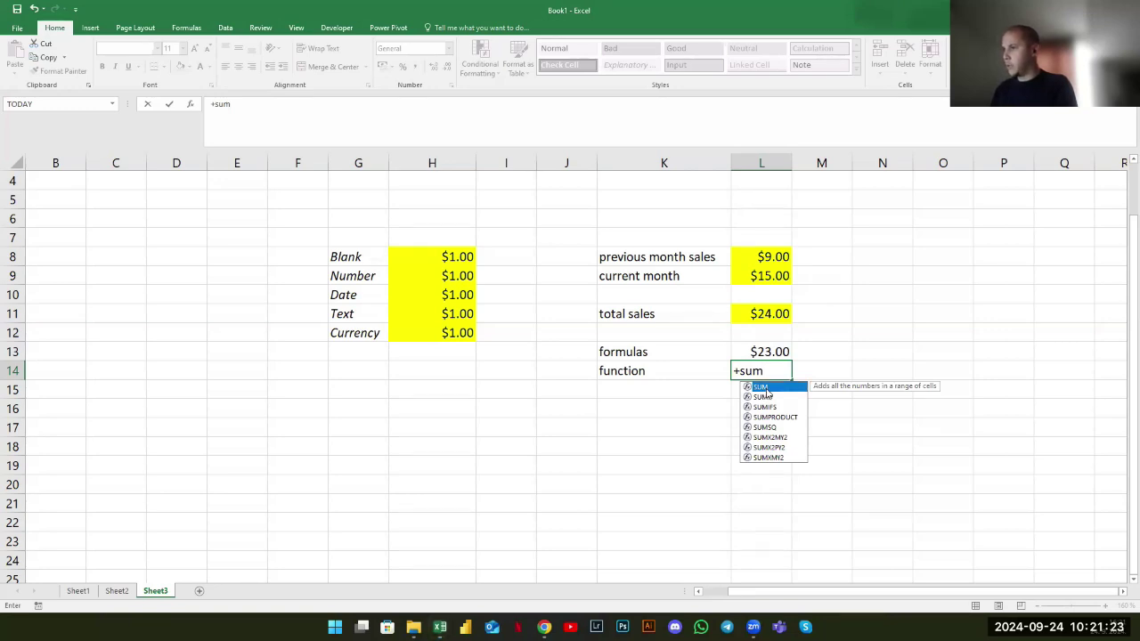
pyautogui.doubleClick(764, 386)
pyautogui.moveTo(466, 256); pyautogui.dragTo(458, 331)
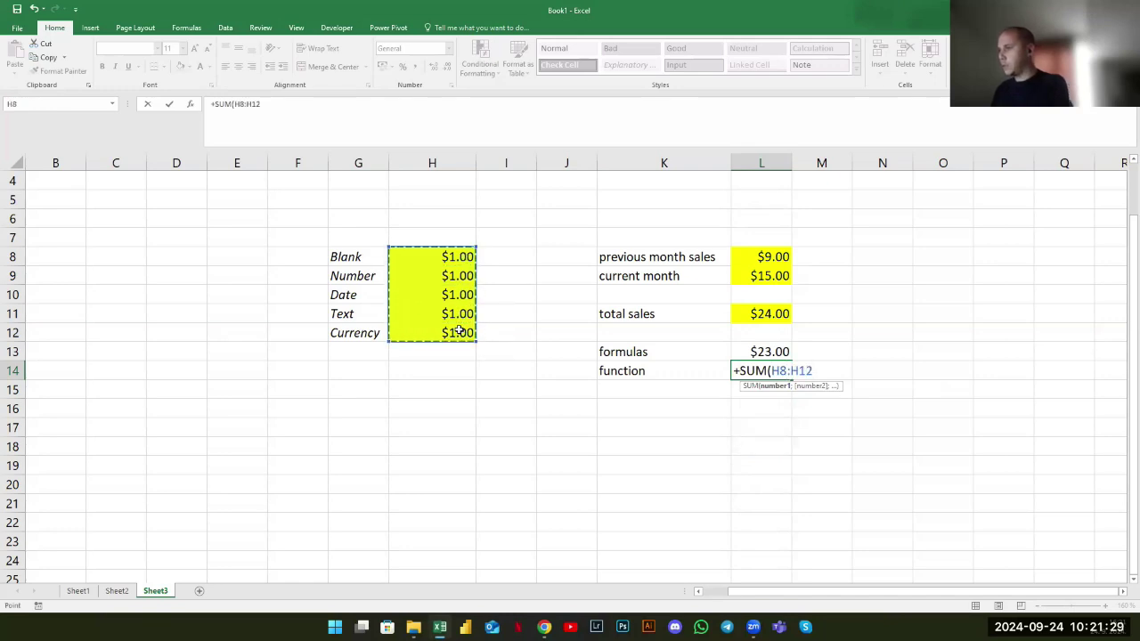
pyautogui.write(')')
pyautogui.press('Return')
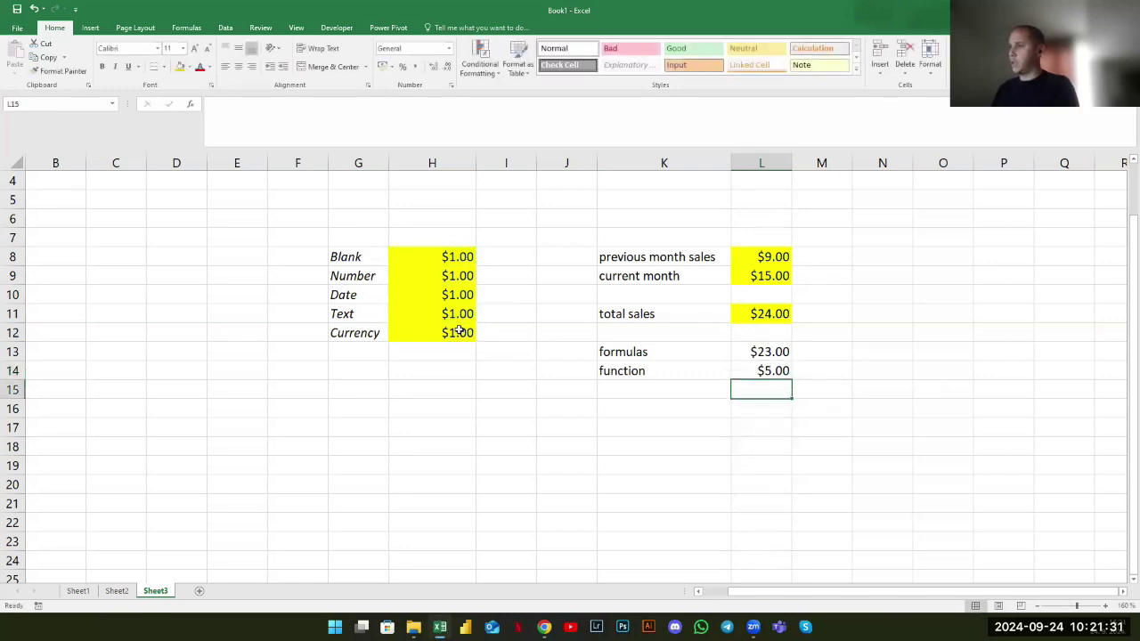
# Make L13 add H8+H9+H10+H11+H12 for $5.00, then go to Sheet2
pyautogui.press('Up')
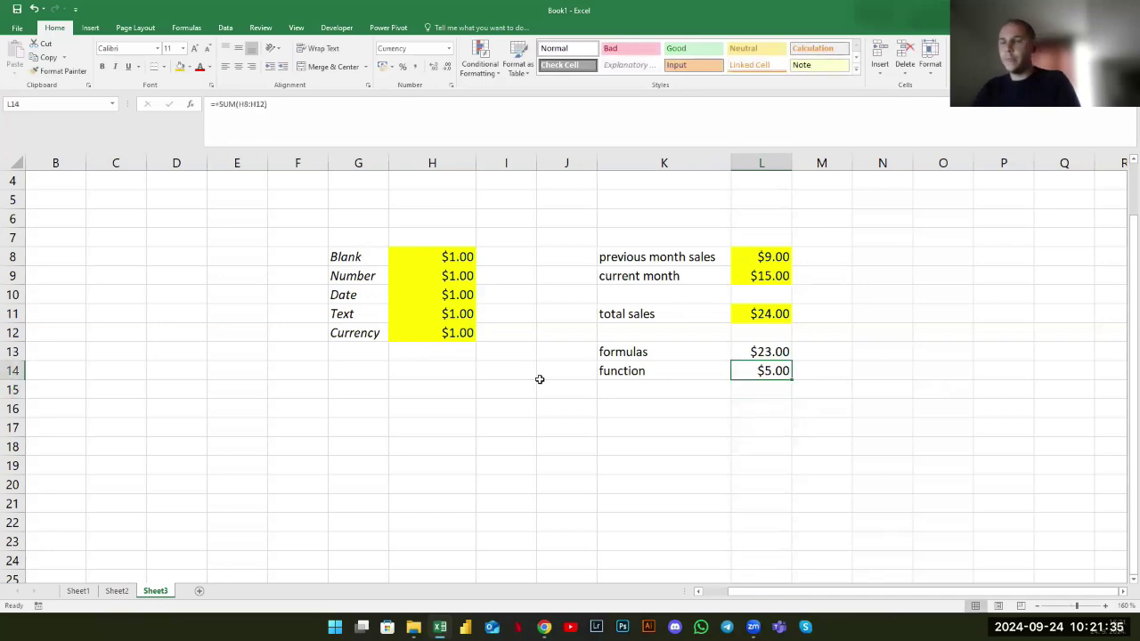
pyautogui.click(766, 353)
pyautogui.write('+')
pyautogui.click(450, 258)
pyautogui.write('+')
pyautogui.click(442, 276)
pyautogui.write('+')
pyautogui.click(443, 294)
pyautogui.write('+')
pyautogui.click(442, 314)
pyautogui.write('+')
pyautogui.click(443, 333)
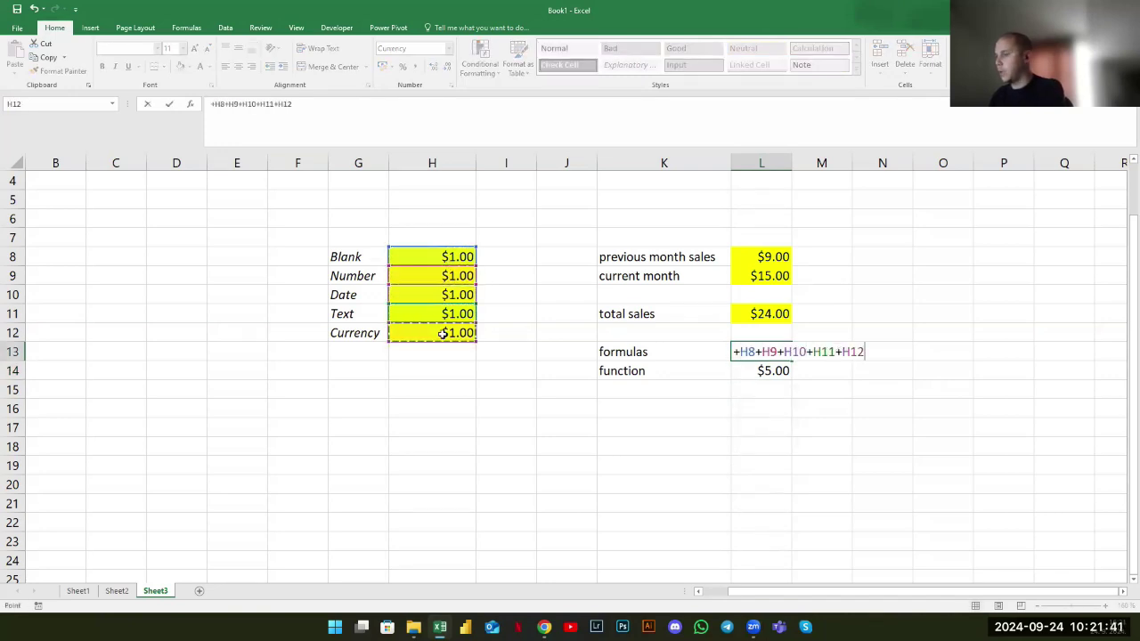
pyautogui.press('Return')
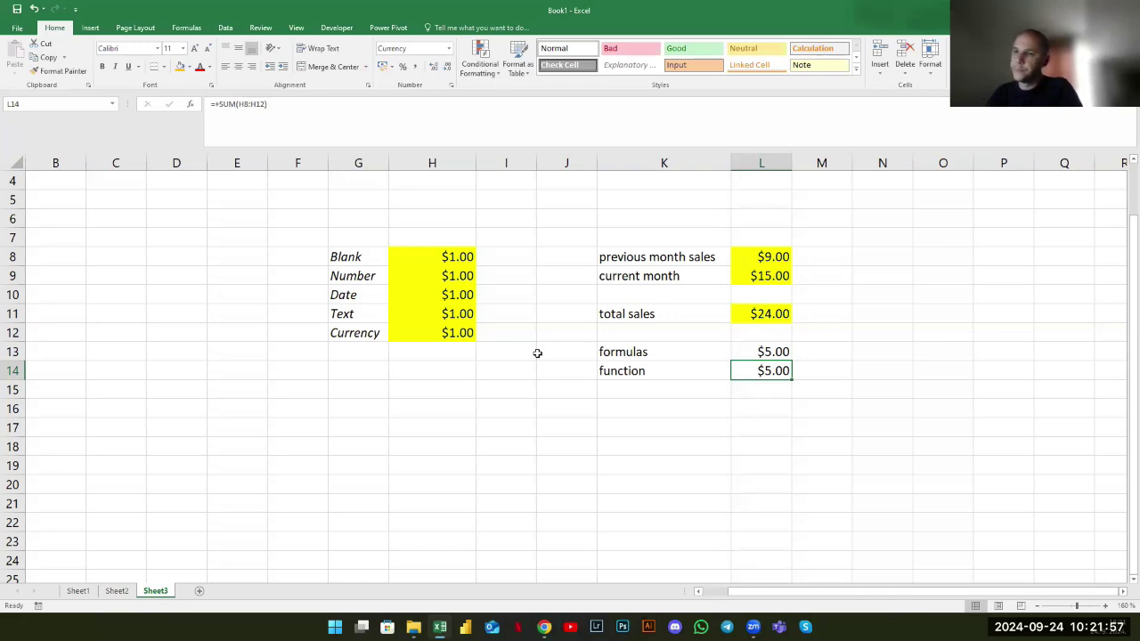
pyautogui.hotkey('ctrl', 'pageup')
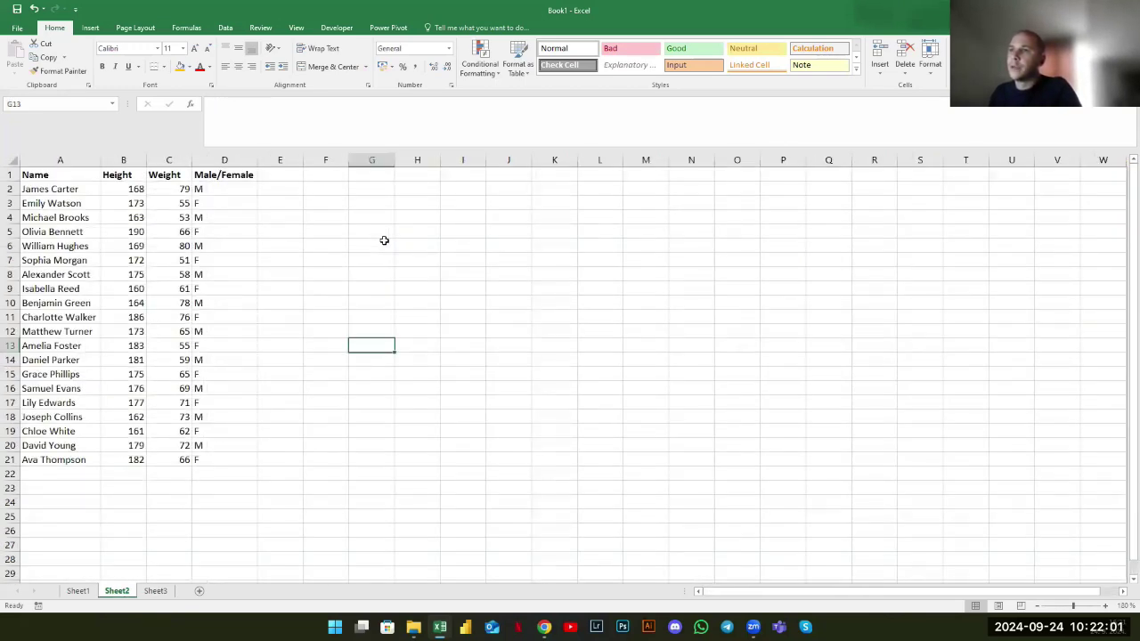
pyautogui.moveTo(78, 171); pyautogui.dragTo(249, 458)
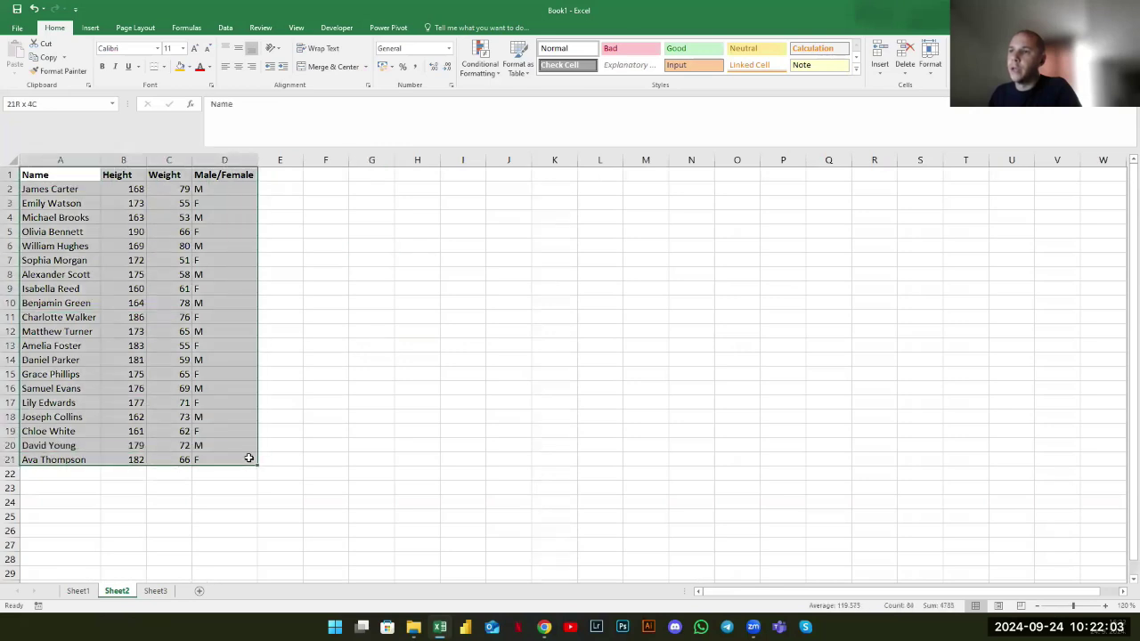
pyautogui.click(362, 398)
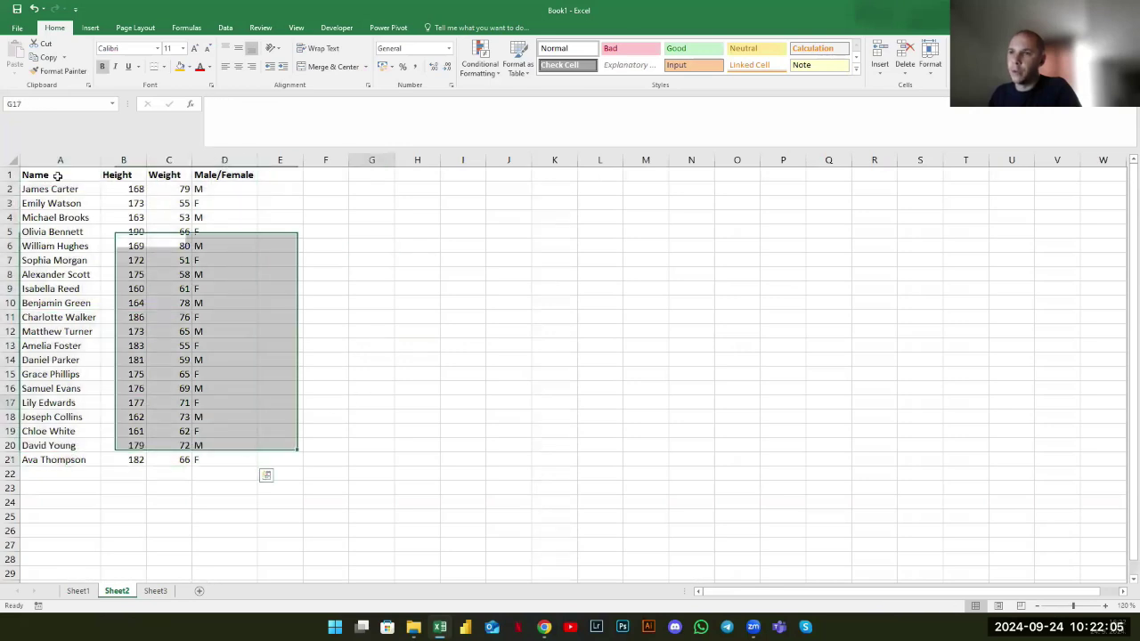
pyautogui.click(116, 174)
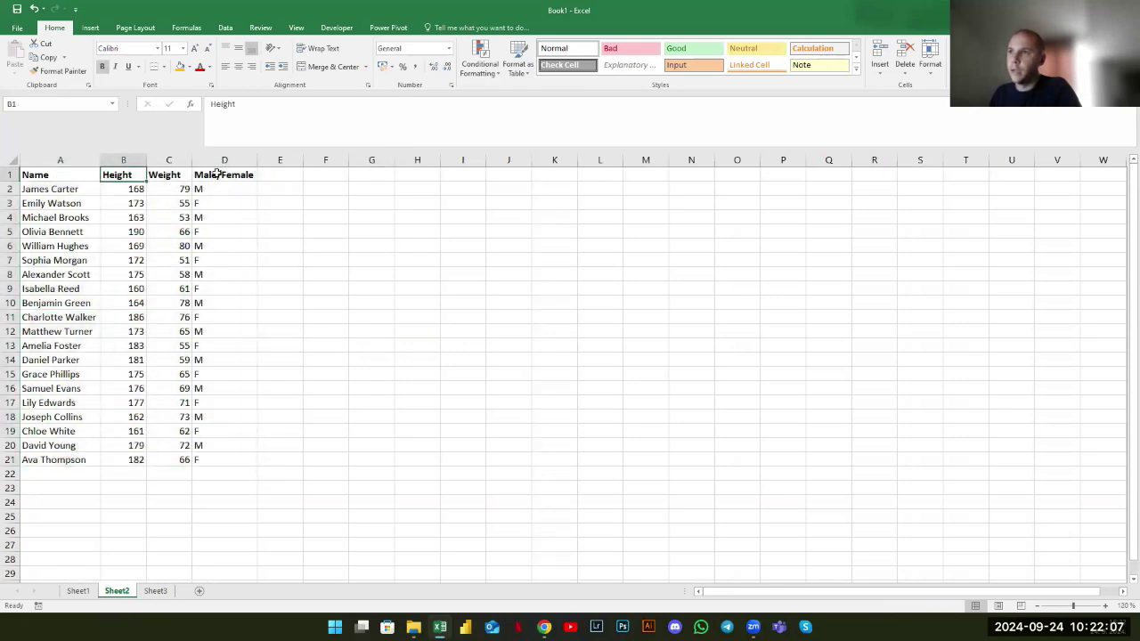
pyautogui.press('Right')
pyautogui.press('Right')
pyautogui.rightClick(416, 315)
pyautogui.press('Escape')
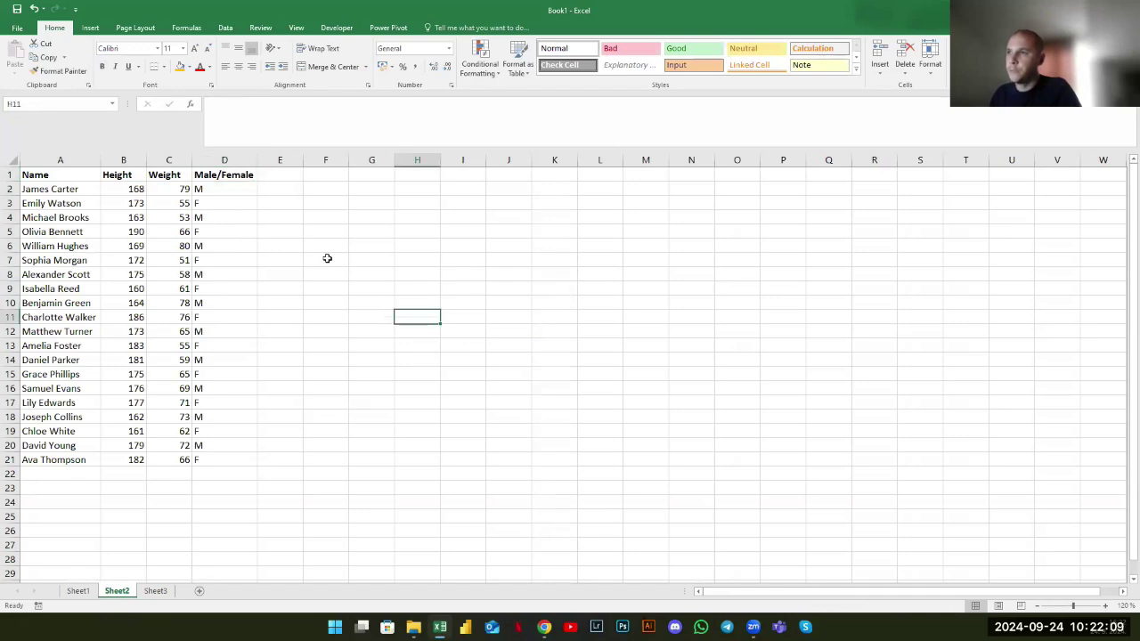
pyautogui.press('Up')
pyautogui.press('Up')
pyautogui.press('Up')
pyautogui.press('Up')
pyautogui.press('Up')
pyautogui.press('Up')
pyautogui.press('Home')
pyautogui.hotkey('shift', 'Down')
pyautogui.hotkey('ctrl', 'c')
pyautogui.rightClick(392, 223)
pyautogui.hotkey('ctrl', 'v')
# Autofit column G to fit the pasted names
pyautogui.click(280, 260)
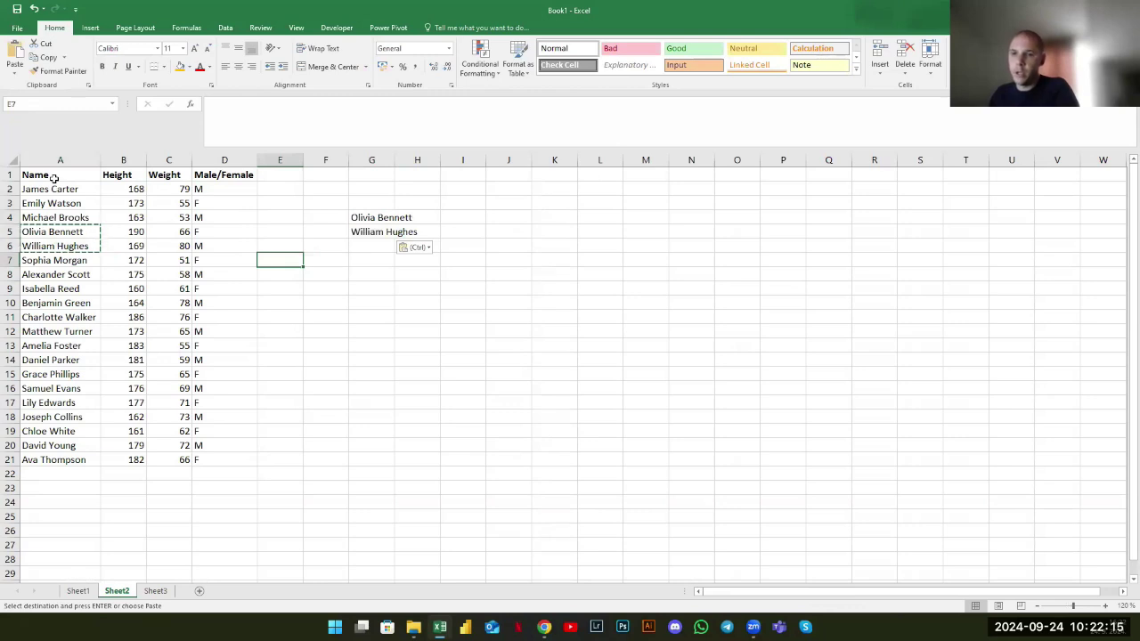
pyautogui.moveTo(52, 173); pyautogui.dragTo(214, 460)
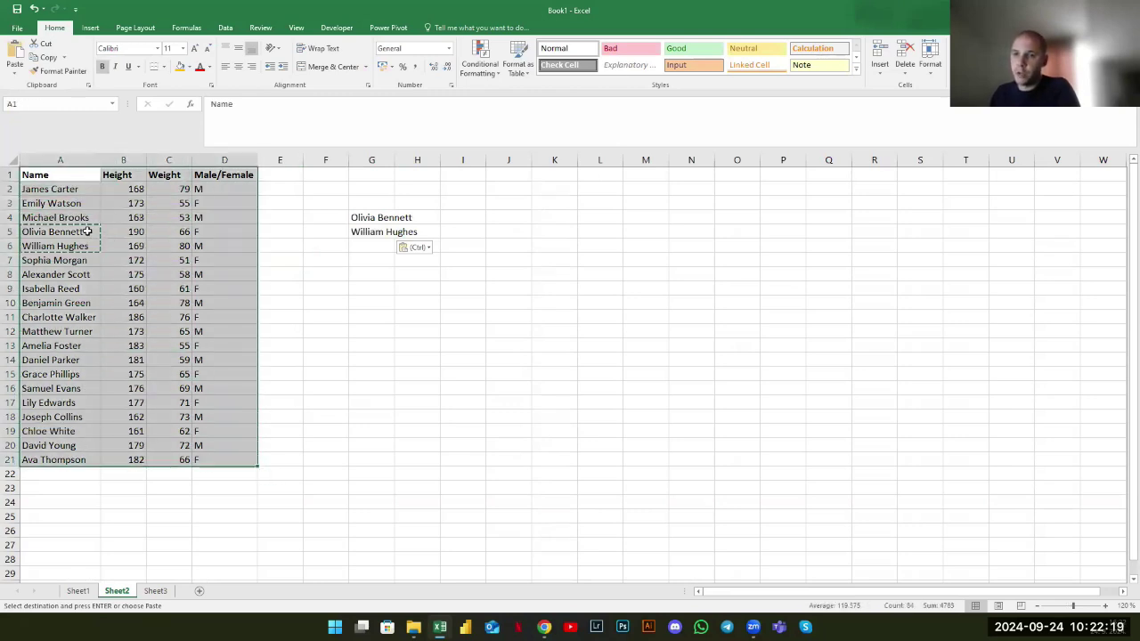
pyautogui.click(554, 372)
pyautogui.doubleClick(395, 160)
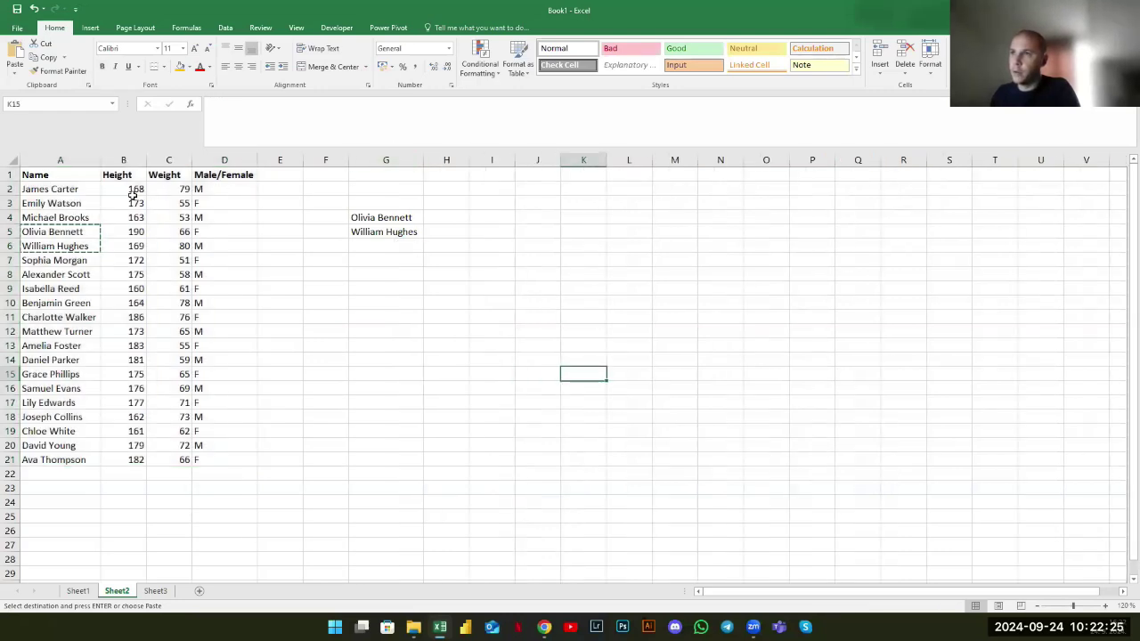
pyautogui.moveTo(402, 219); pyautogui.dragTo(402, 232)
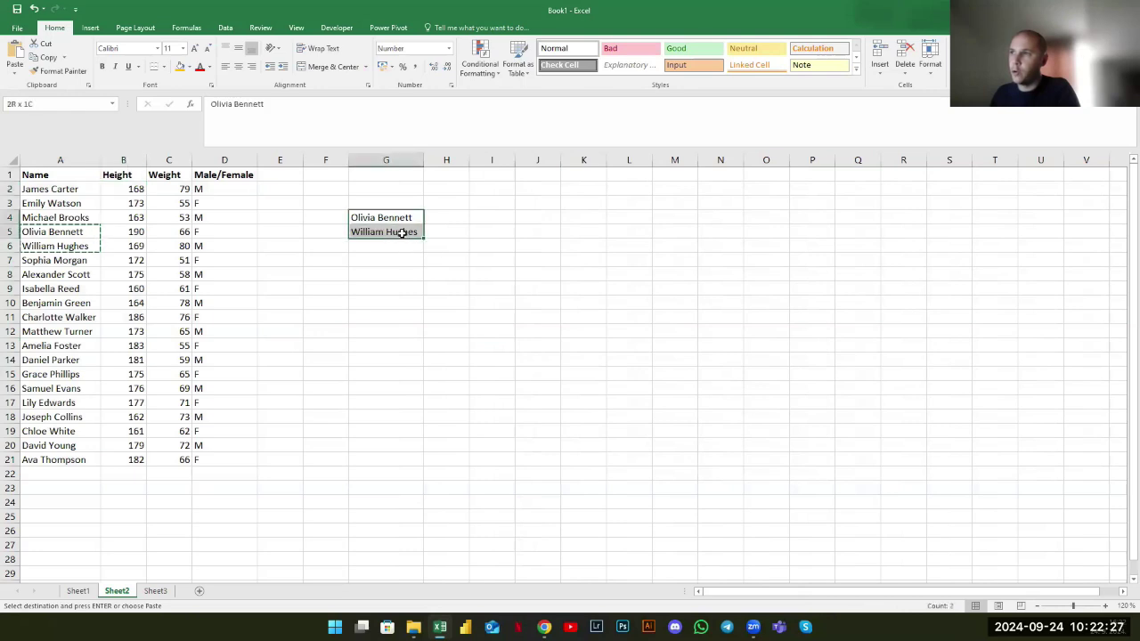
# Duplicate the data rows A2:D21 starting at A22
pyautogui.moveTo(37, 192); pyautogui.dragTo(231, 454)
pyautogui.hotkey('ctrl', 'c')
pyautogui.click(90, 475)
pyautogui.hotkey('ctrl', 'v')
pyautogui.scroll(-1, 182, 445)
pyautogui.scroll(1, 98, 294)
pyautogui.press('Escape')
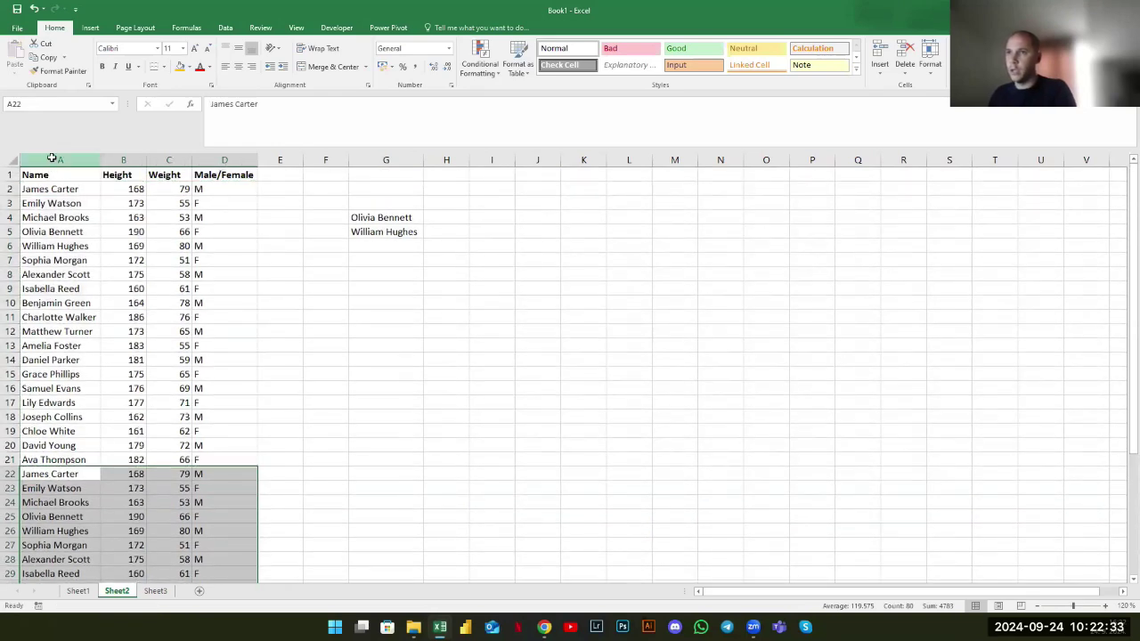
pyautogui.click(60, 160)
pyautogui.moveTo(48, 191); pyautogui.dragTo(50, 517)
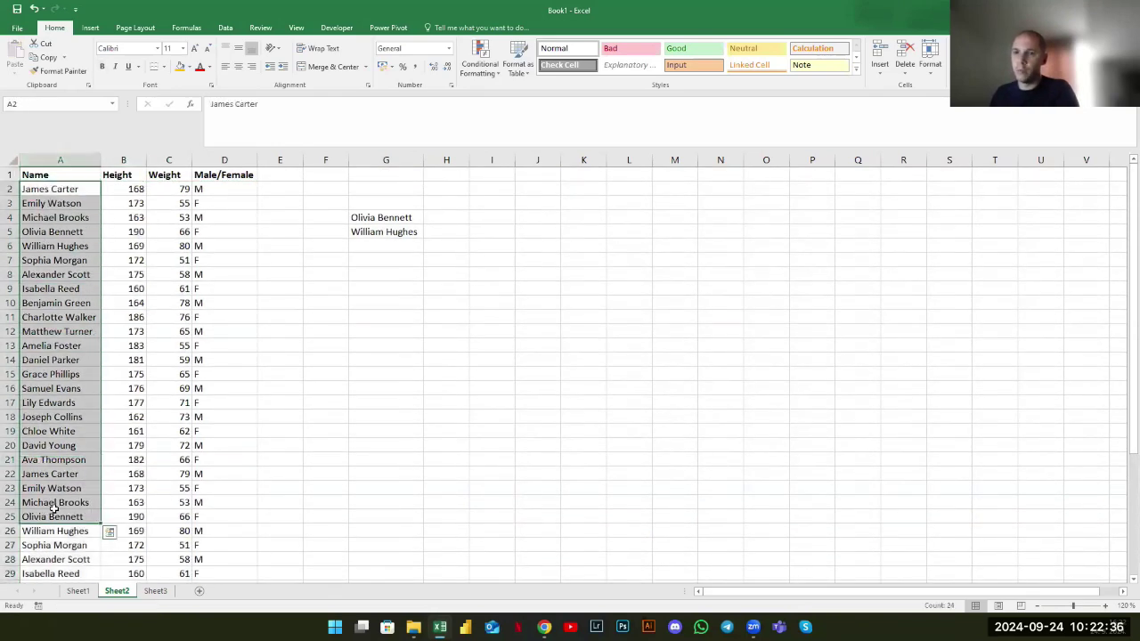
# Start a formula with = in H4 and browse the recent-functions list for VLOOKUP
pyautogui.click(485, 359)
pyautogui.click(447, 219)
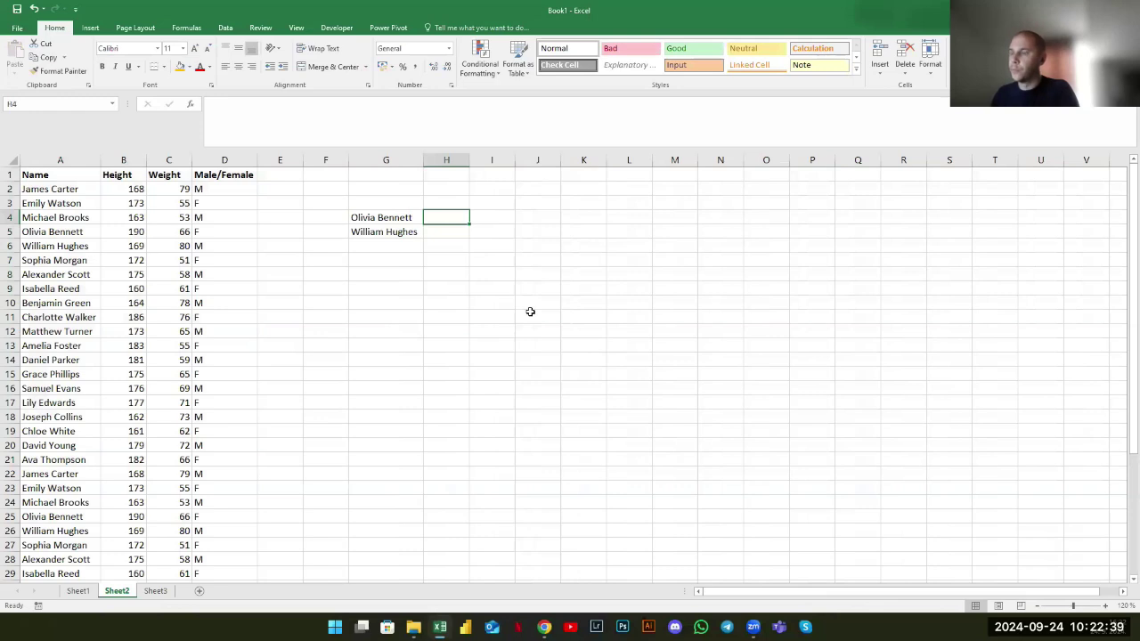
pyautogui.write('+')
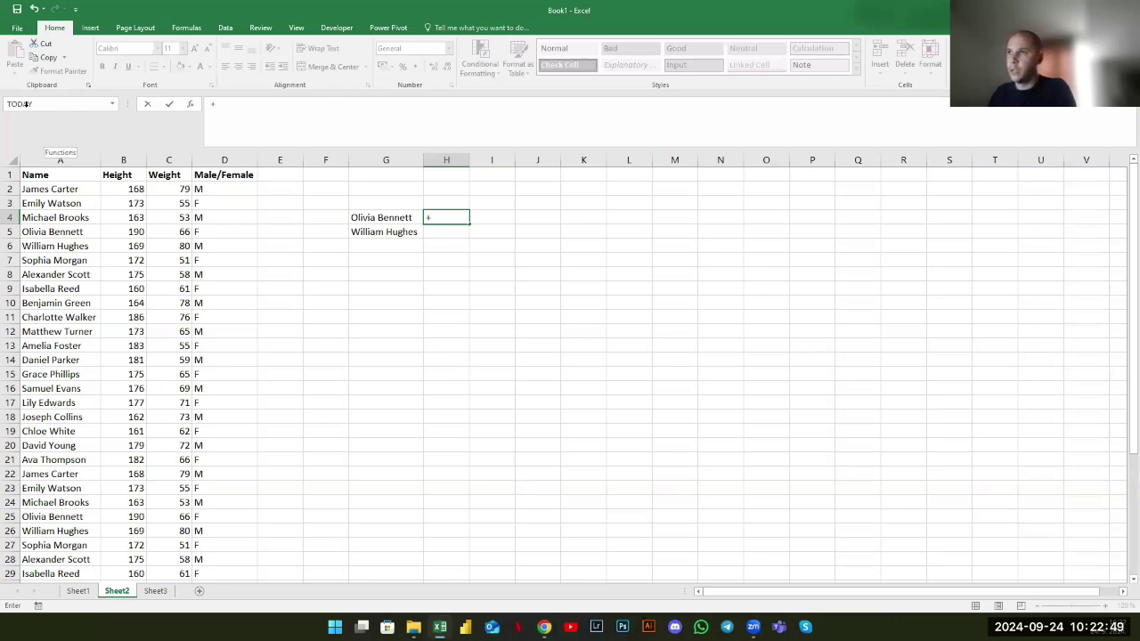
pyautogui.press('Escape')
pyautogui.write('=')
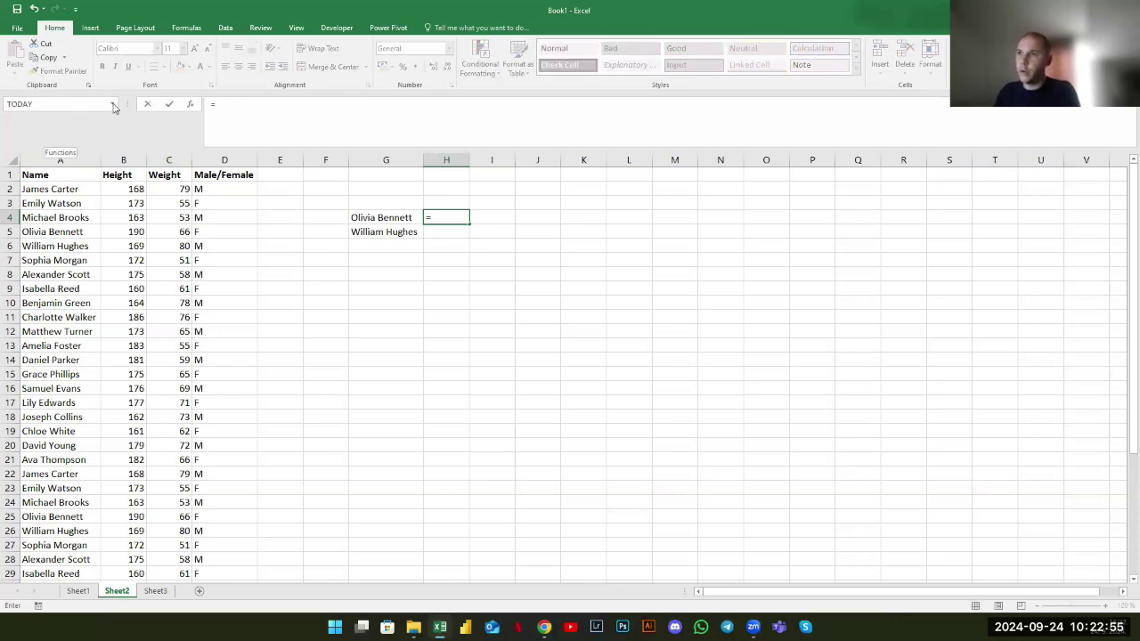
pyautogui.click(113, 105)
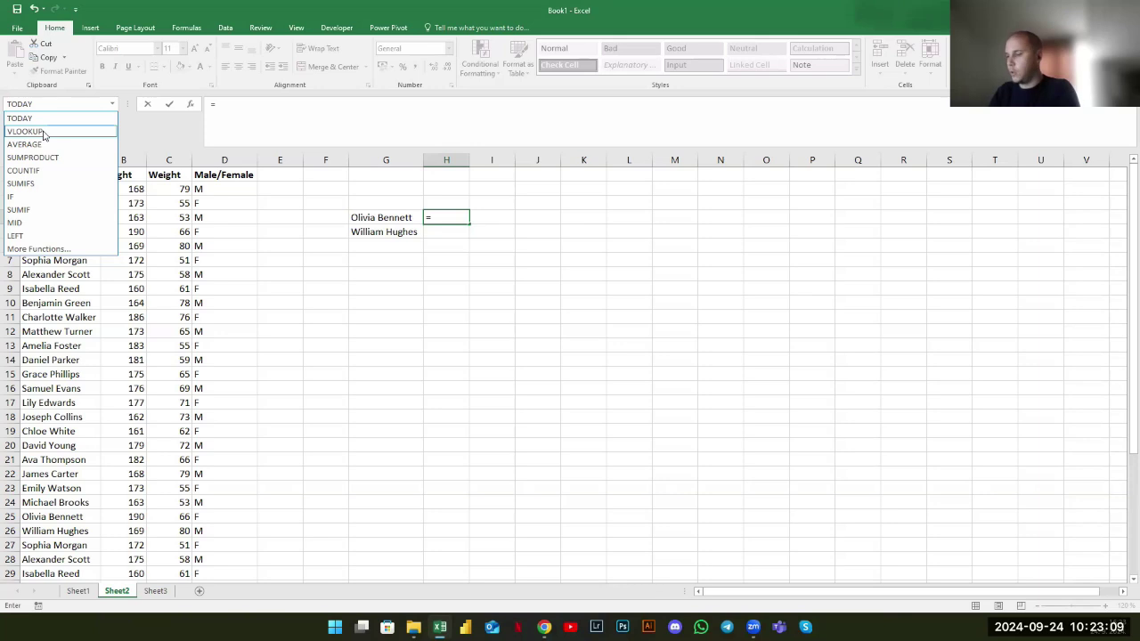
pyautogui.write('=')
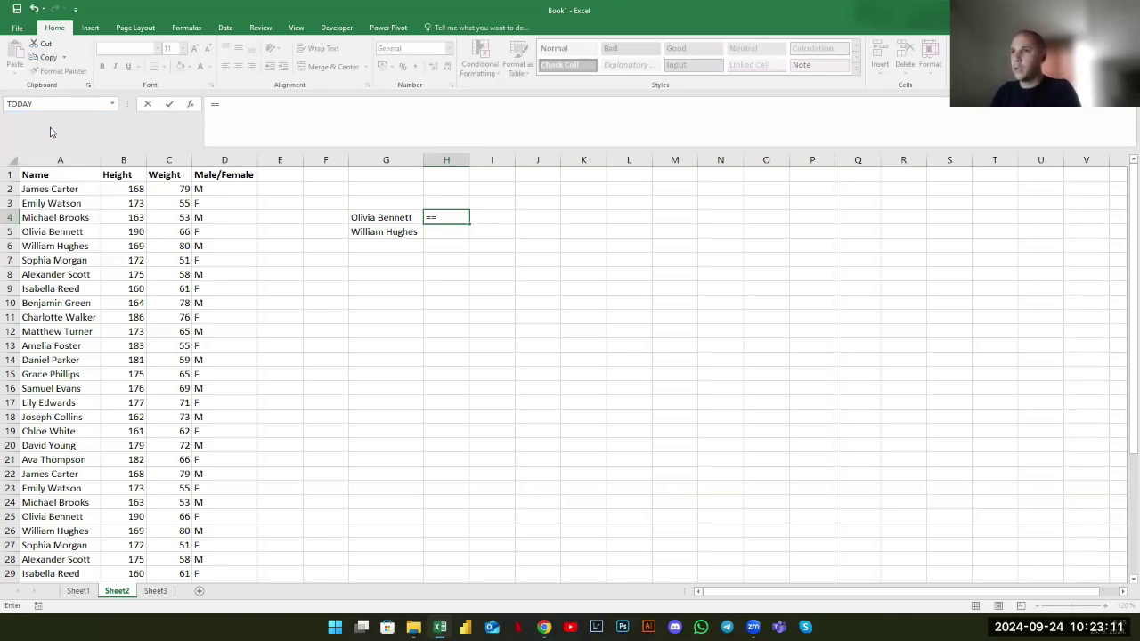
pyautogui.press('Escape')
pyautogui.write('=')
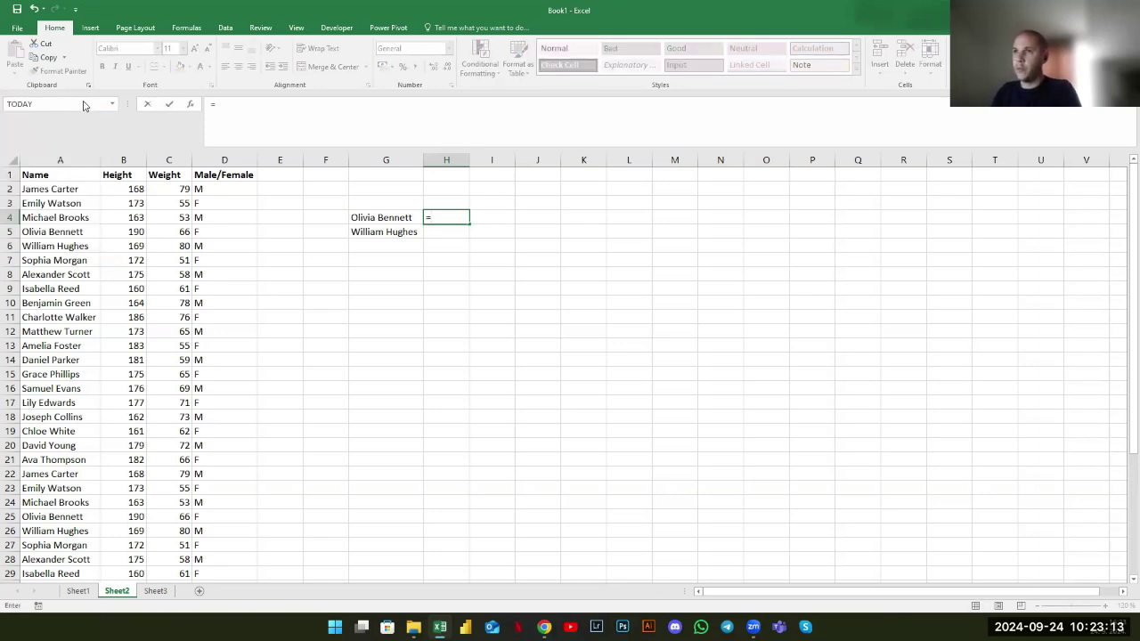
pyautogui.click(112, 104)
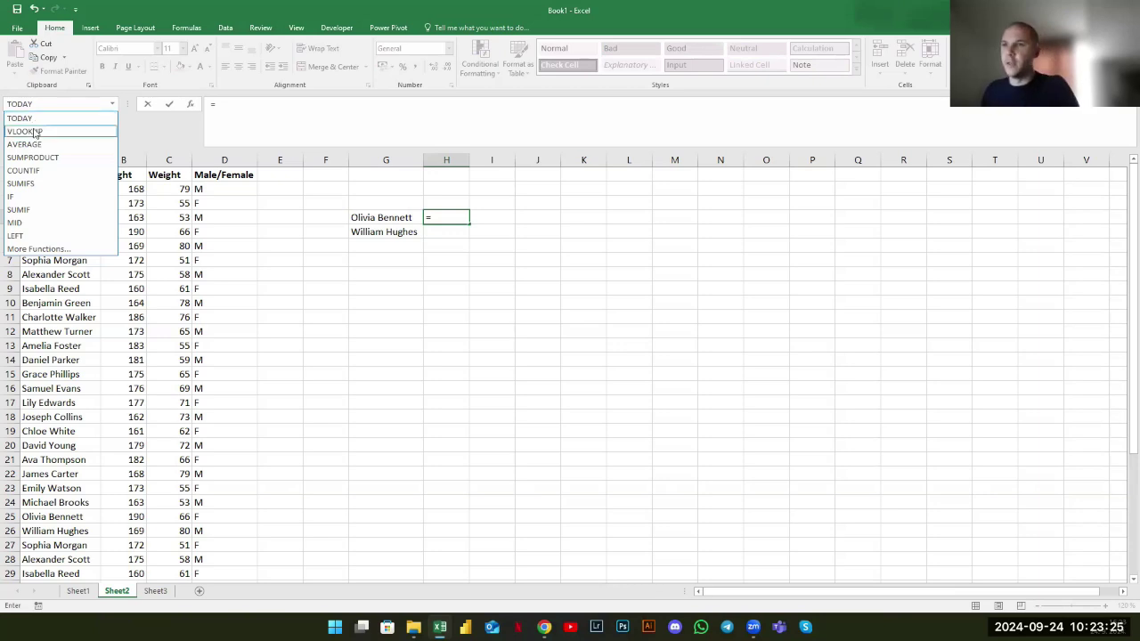
pyautogui.press('Escape')
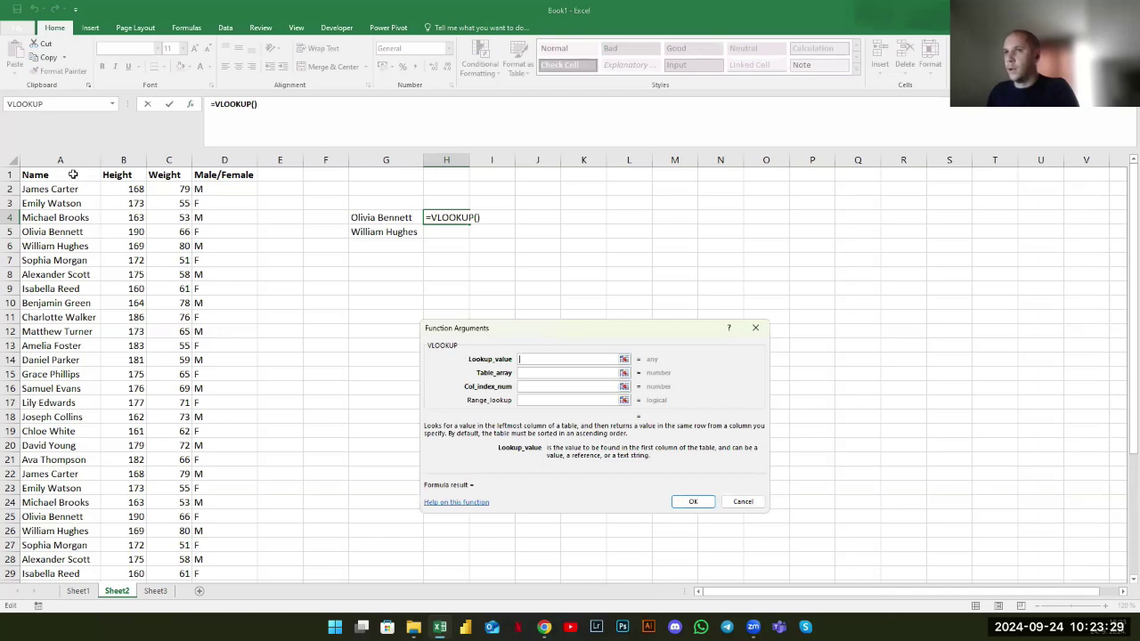
# Build =VLOOKUP(G4;A:B;2;0) in H4 and fill to H5, returning heights 190 and 169
pyautogui.click(66, 159)
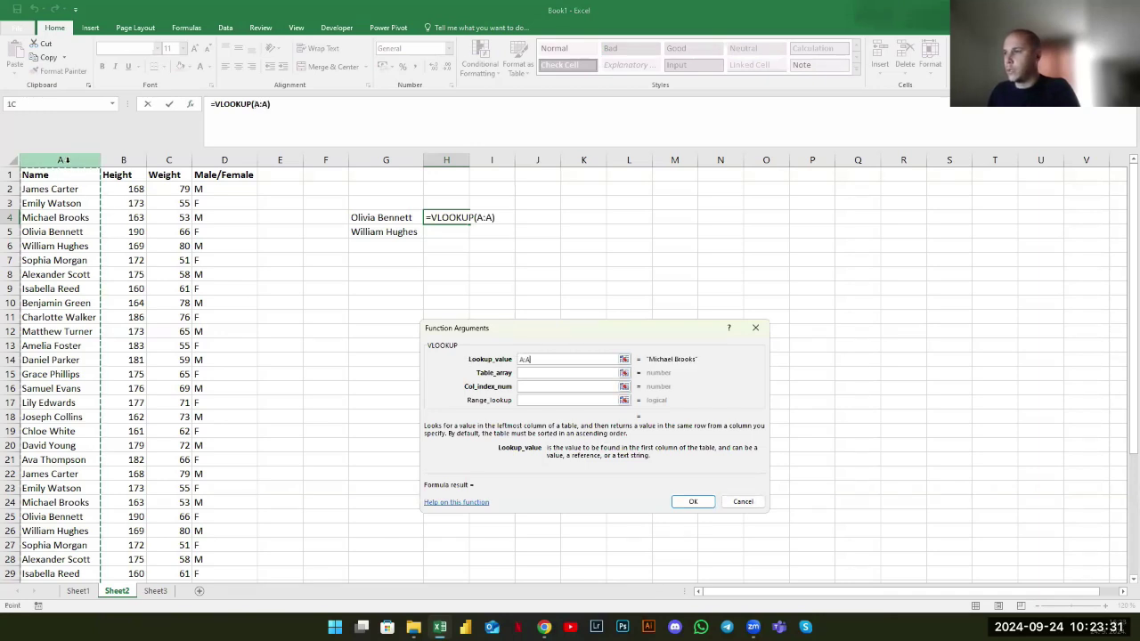
pyautogui.click(405, 218)
pyautogui.press('Tab')
pyautogui.moveTo(98, 160); pyautogui.dragTo(121, 162)
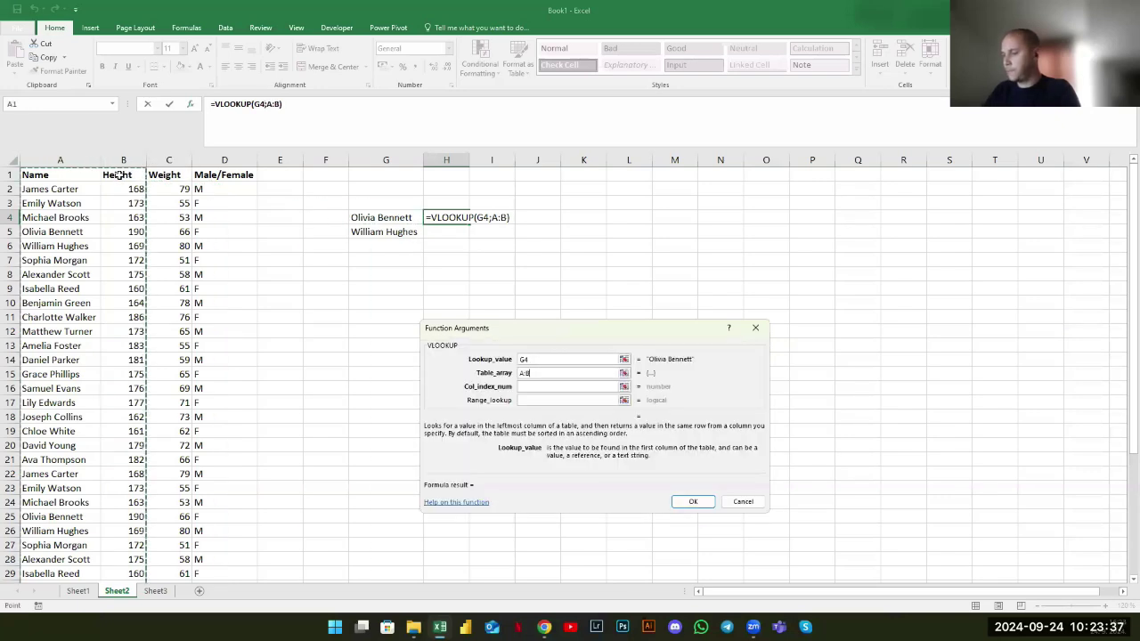
pyautogui.press('Tab')
pyautogui.write('2')
pyautogui.press('Tab')
pyautogui.write('0')
pyautogui.press('Return')
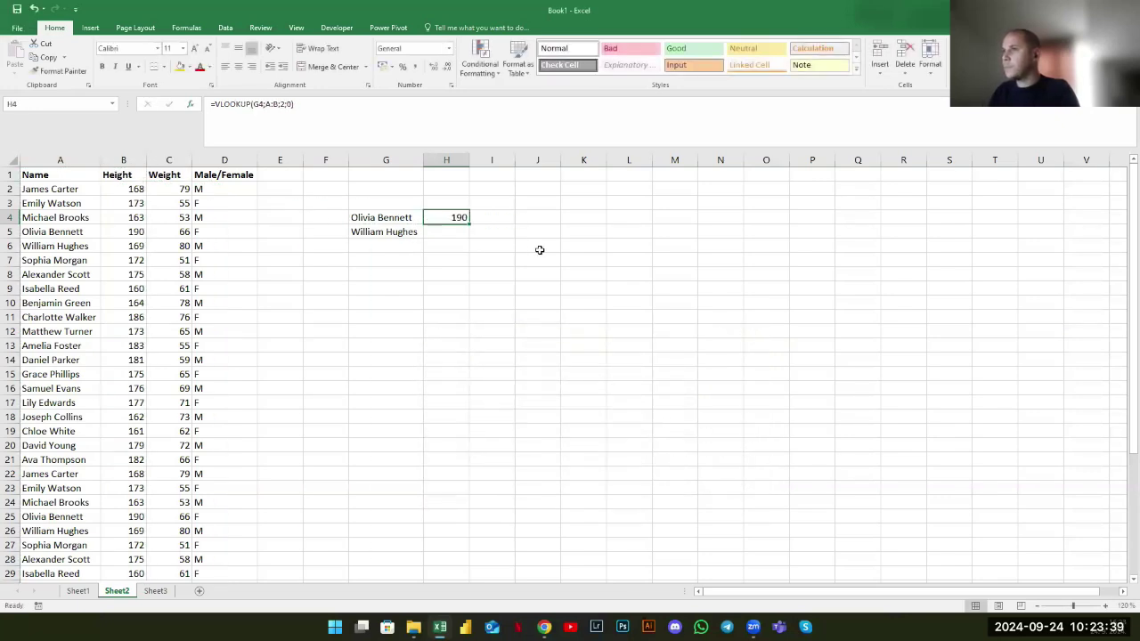
pyautogui.moveTo(470, 229); pyautogui.dragTo(470, 239)
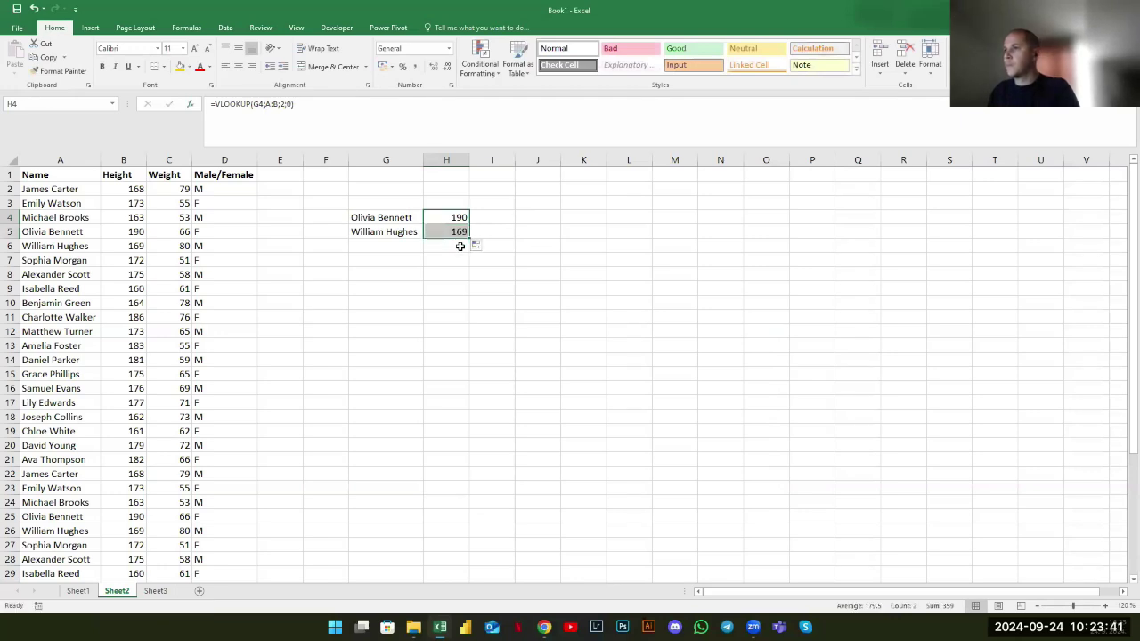
pyautogui.click(403, 232)
pyautogui.press('Up')
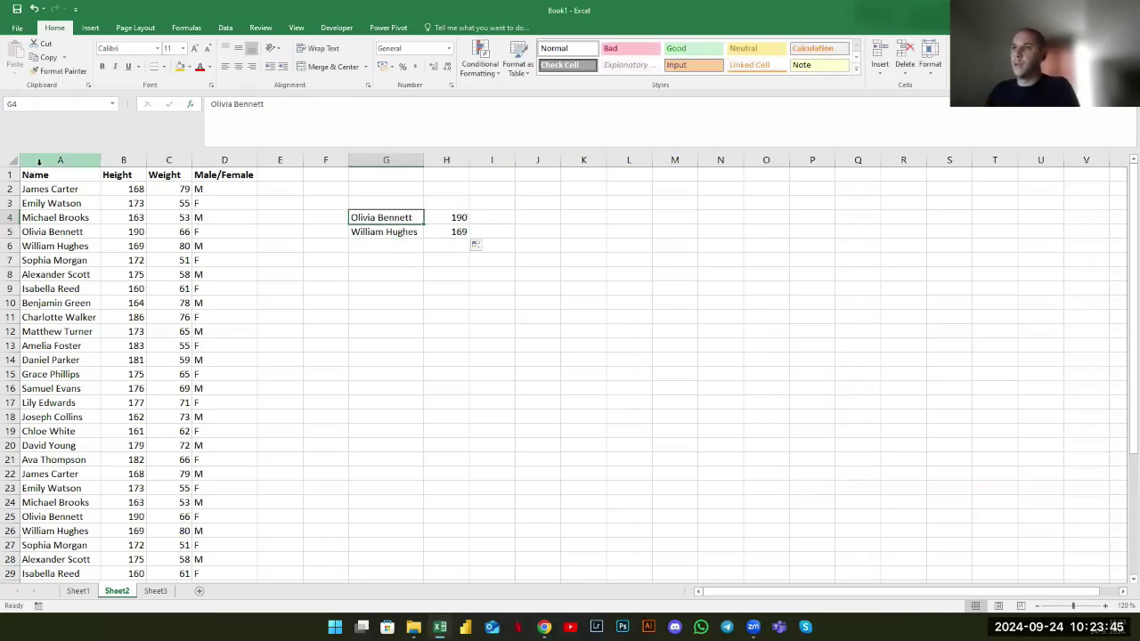
pyautogui.moveTo(55, 220); pyautogui.dragTo(89, 402)
pyautogui.click(58, 308)
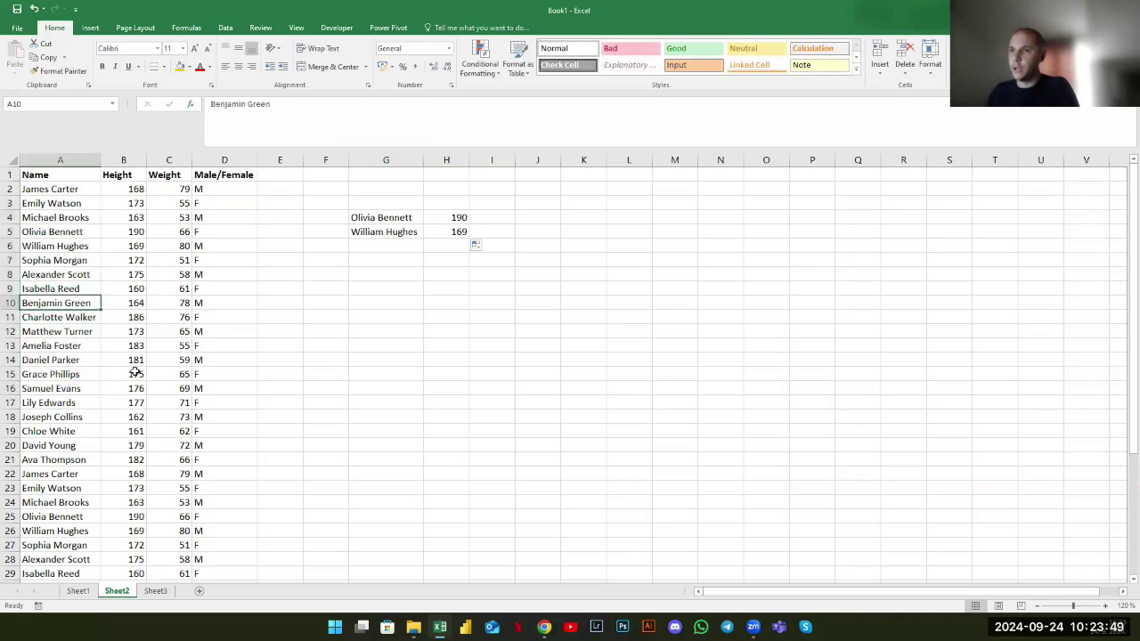
pyautogui.click(375, 219)
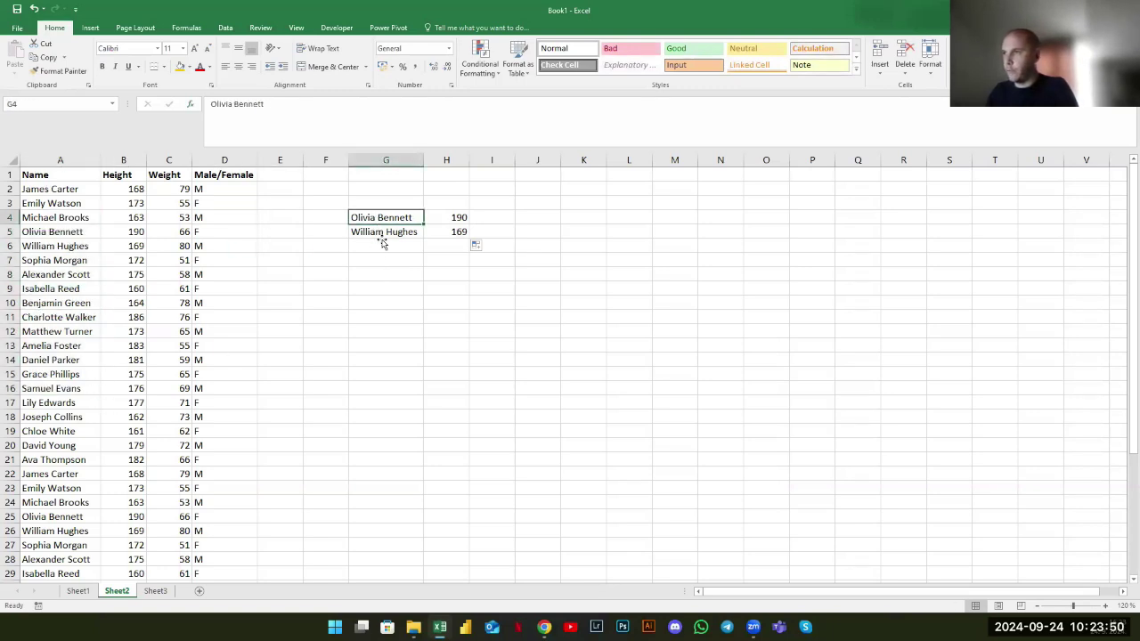
pyautogui.click(61, 304)
pyautogui.scroll(-5, 62, 307)
pyautogui.scroll(5, 63, 310)
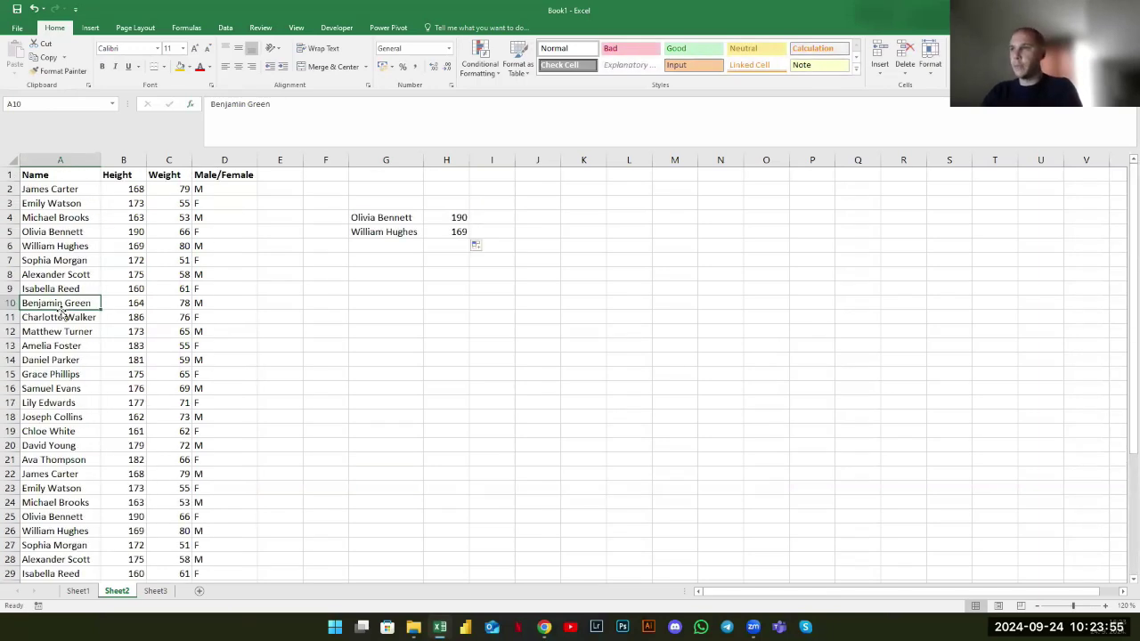
pyautogui.click(439, 217)
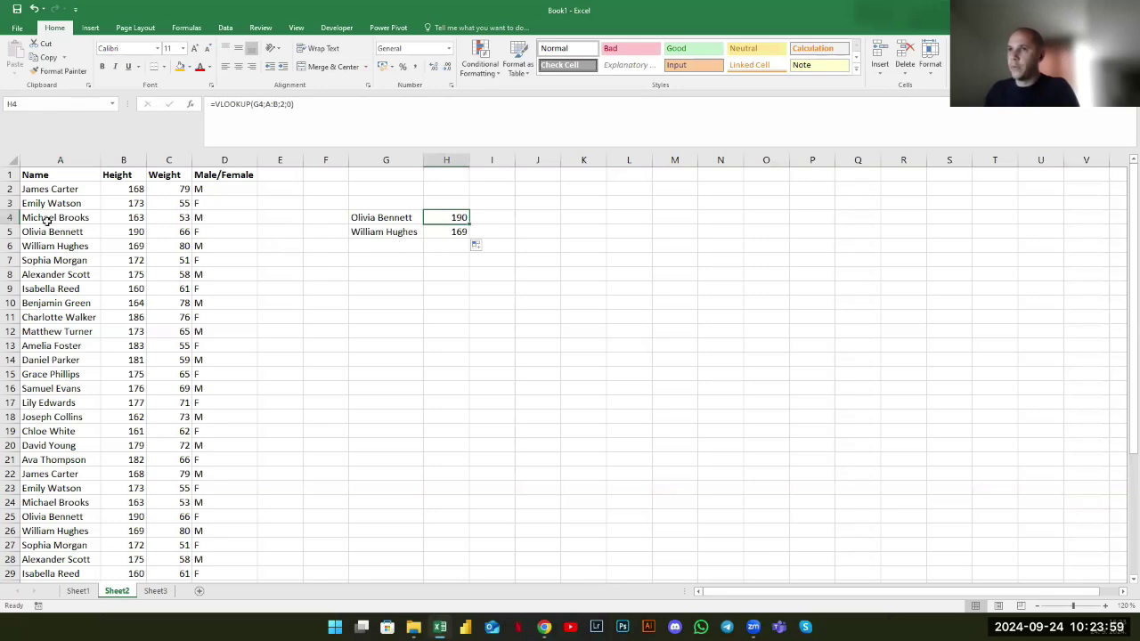
pyautogui.moveTo(44, 203); pyautogui.dragTo(158, 204)
pyautogui.moveTo(44, 231); pyautogui.dragTo(178, 231)
pyautogui.moveTo(44, 289); pyautogui.dragTo(156, 285)
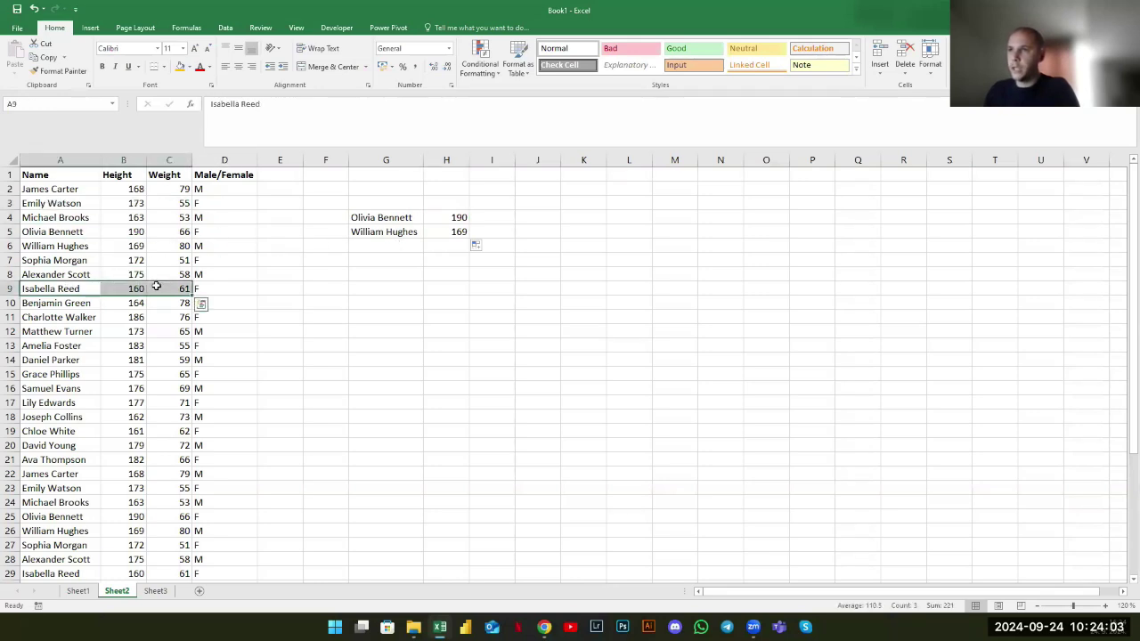
pyautogui.click(370, 220)
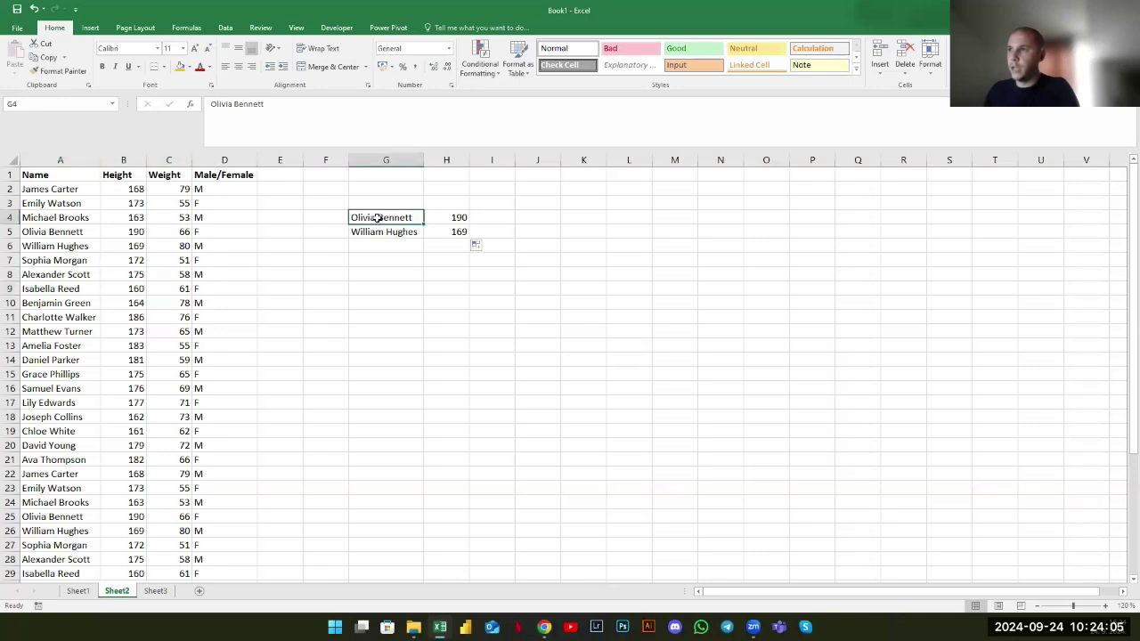
pyautogui.click(451, 217)
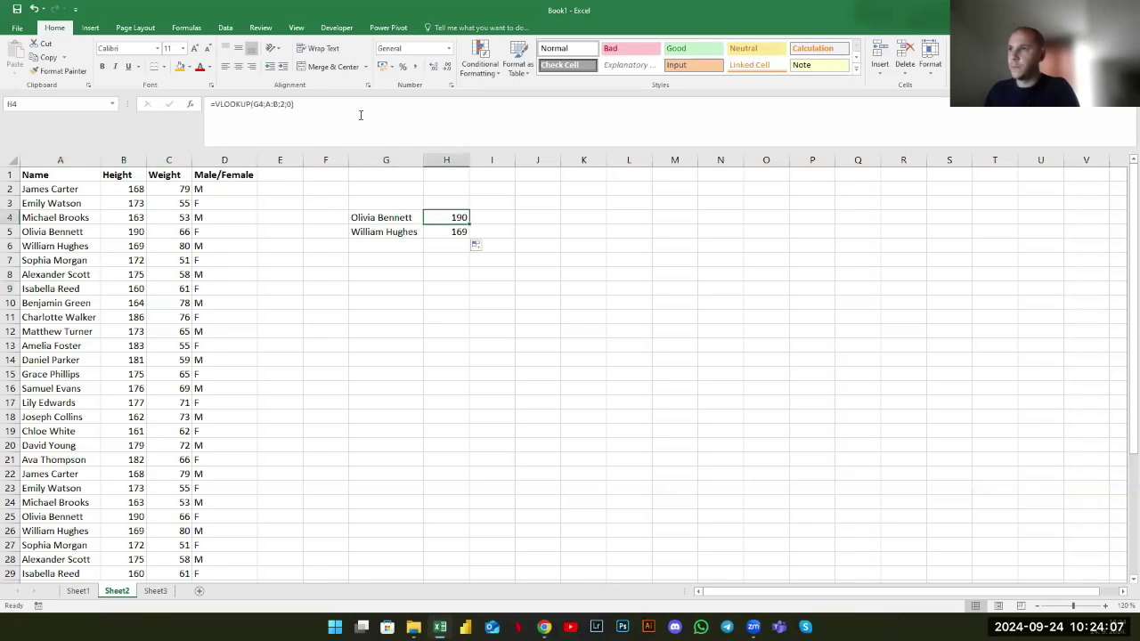
pyautogui.click(291, 122)
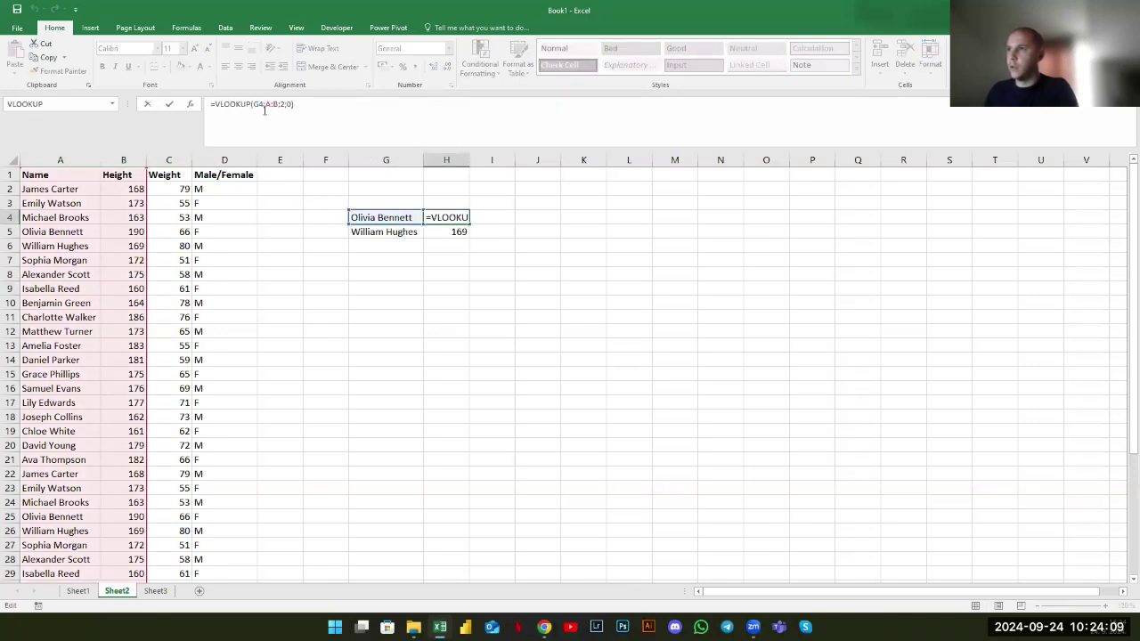
pyautogui.click(263, 109)
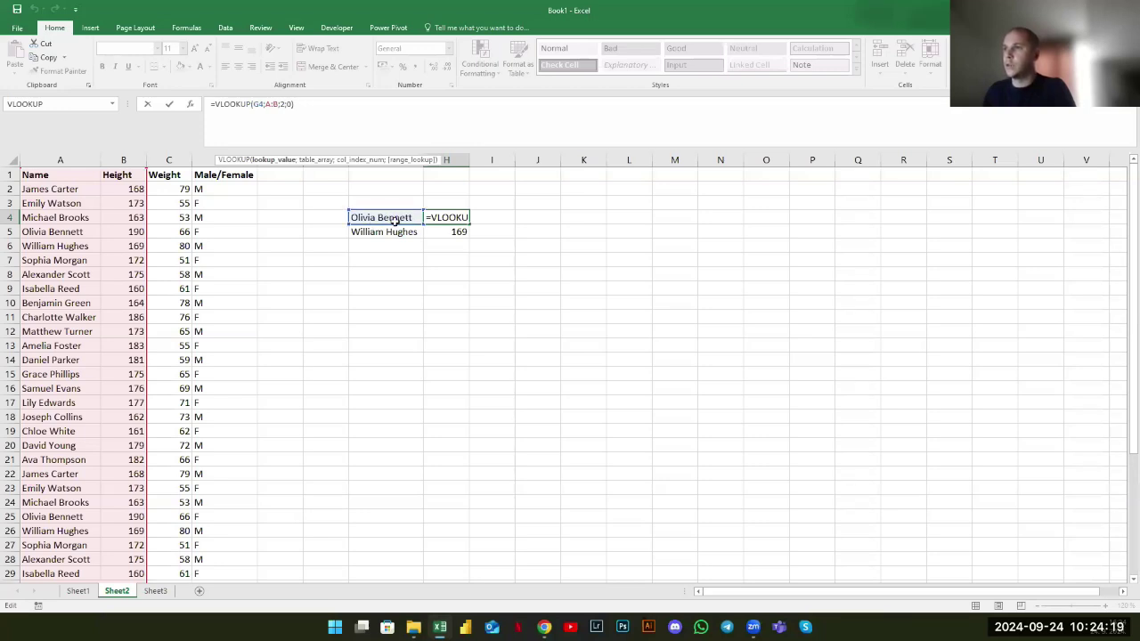
pyautogui.doubleClick(278, 105)
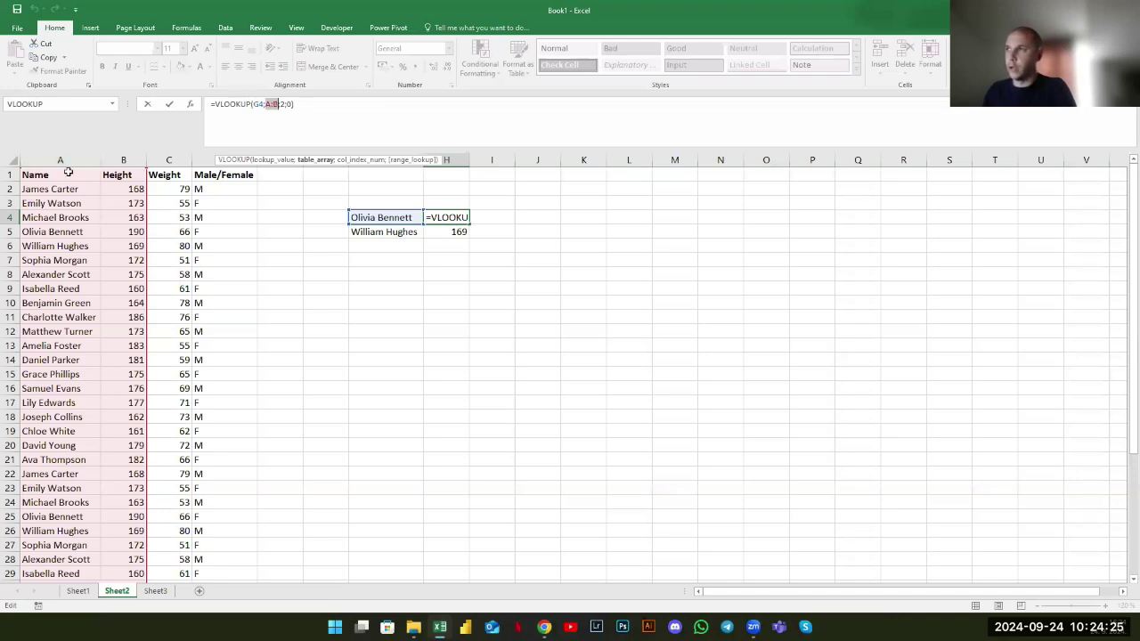
pyautogui.click(282, 105)
pyautogui.write('2')
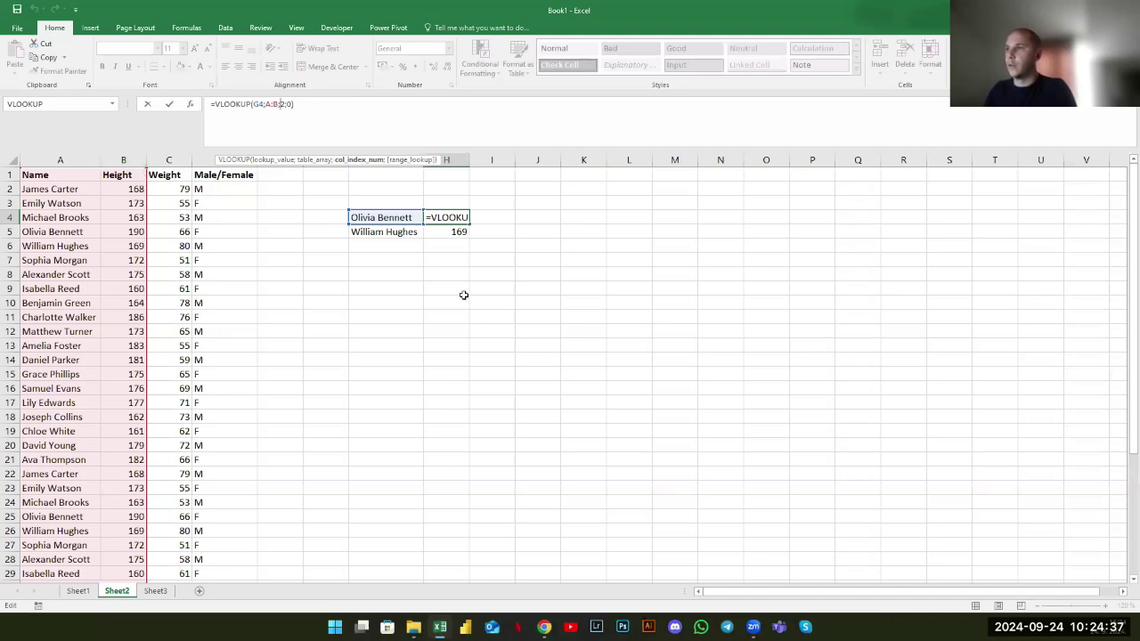
pyautogui.press('Return')
pyautogui.click(446, 218)
pyautogui.moveTo(404, 232); pyautogui.dragTo(437, 237)
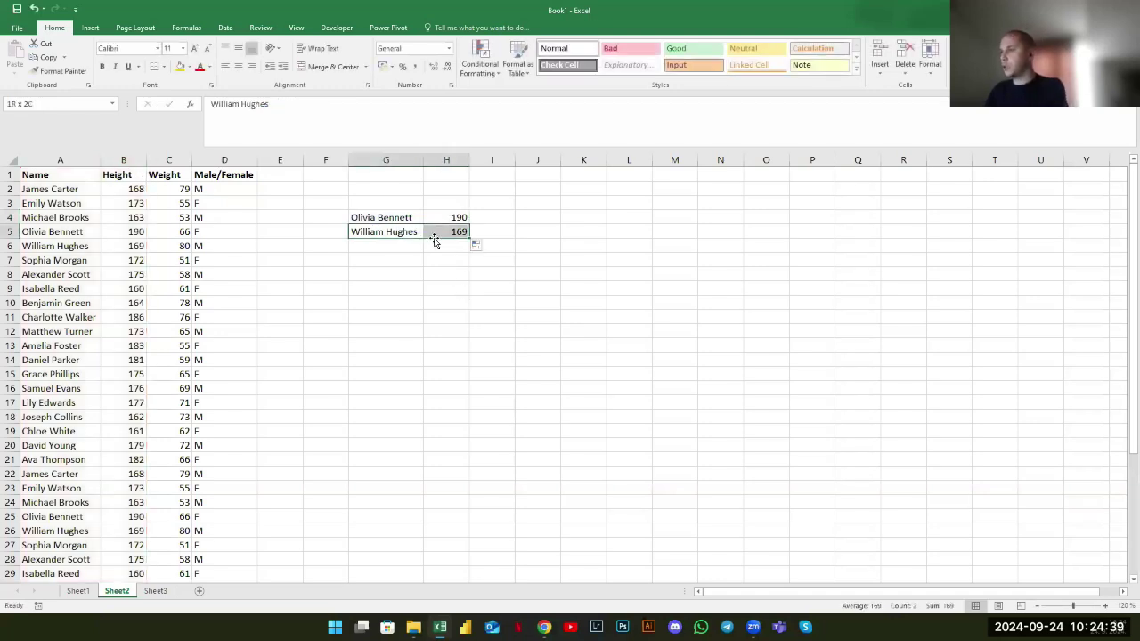
pyautogui.press('Delete')
pyautogui.click(452, 218)
pyautogui.click(441, 203)
pyautogui.click(378, 198)
# Enter the headers Name, Height and Weight in G3, H3 and I3
pyautogui.write('Name')
pyautogui.press('BackSpace')
pyautogui.press('BackSpace')
pyautogui.press('BackSpace')
pyautogui.press('BackSpace')
pyautogui.write('Name')
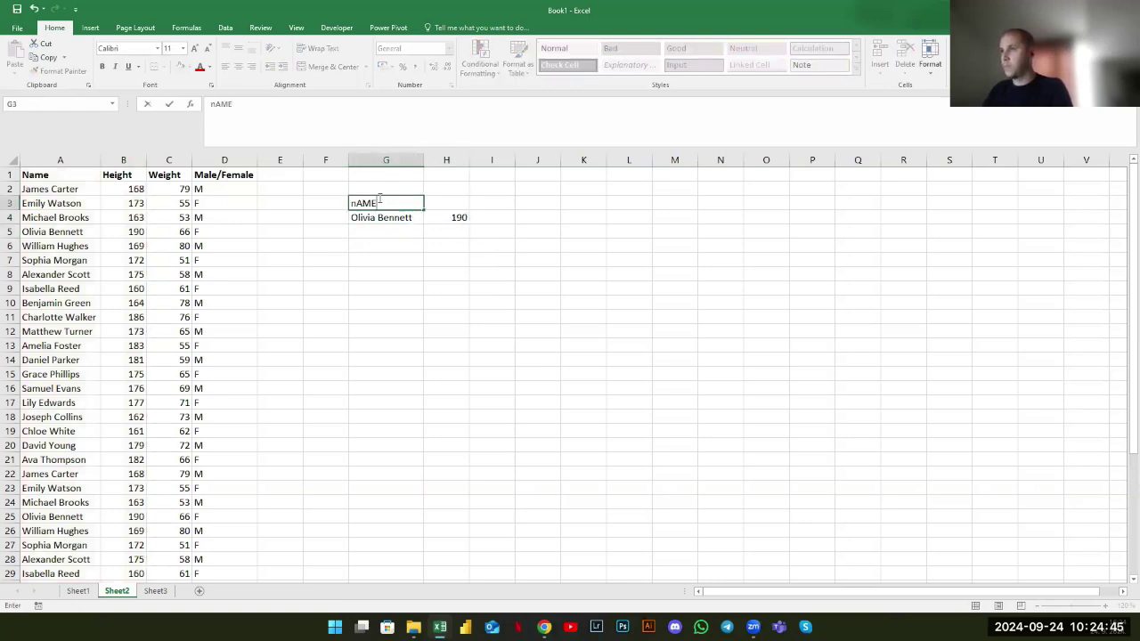
pyautogui.press('Tab')
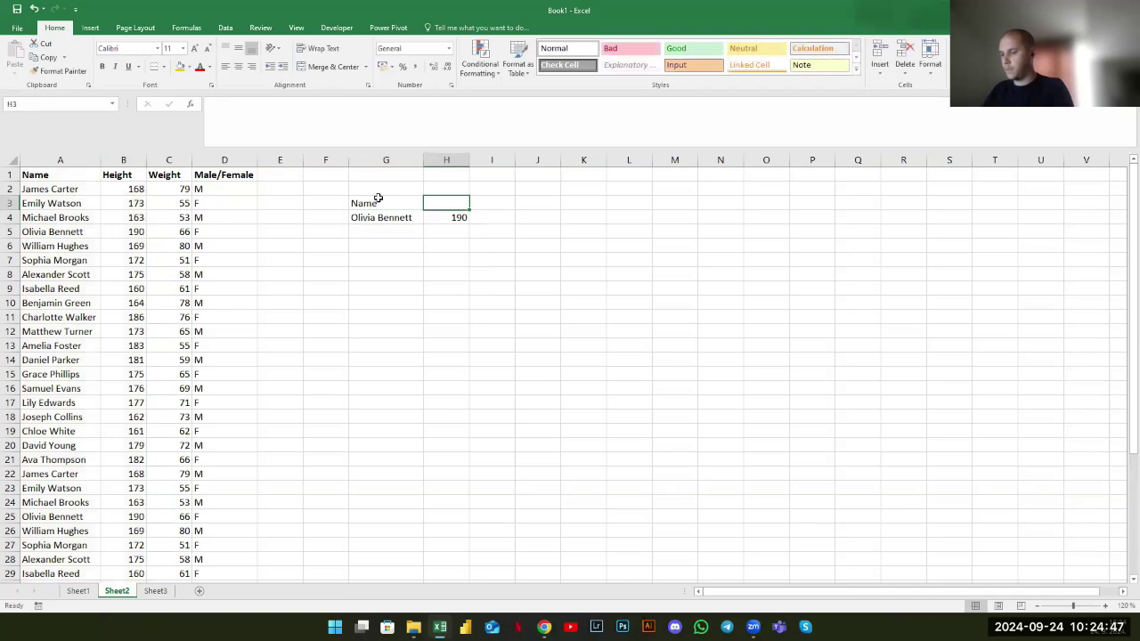
pyautogui.write('Height')
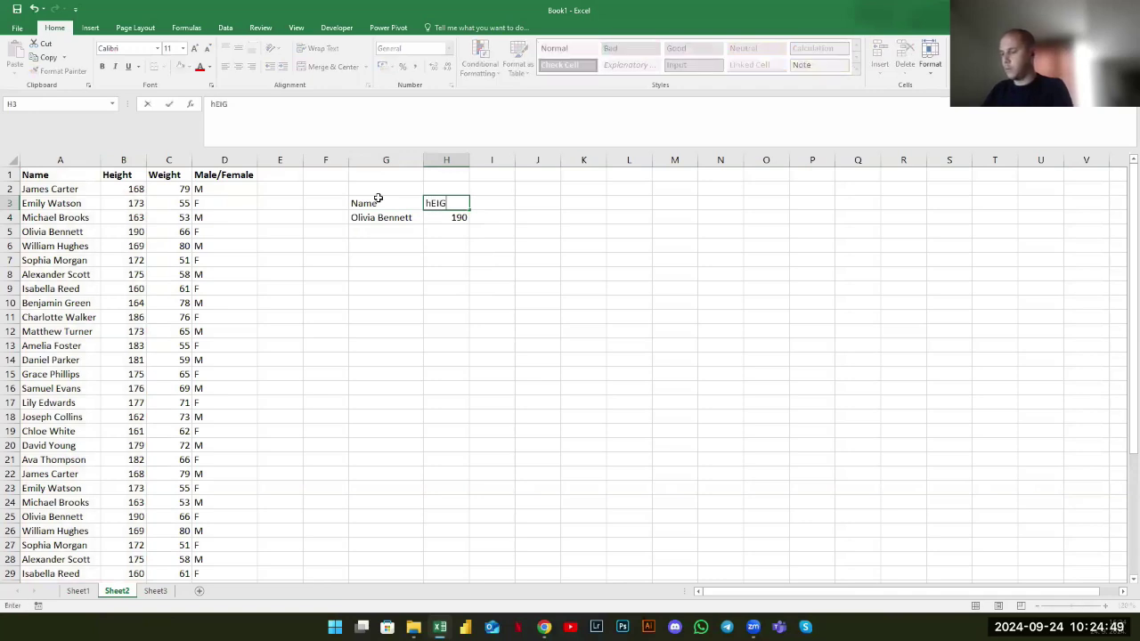
pyautogui.press('Tab')
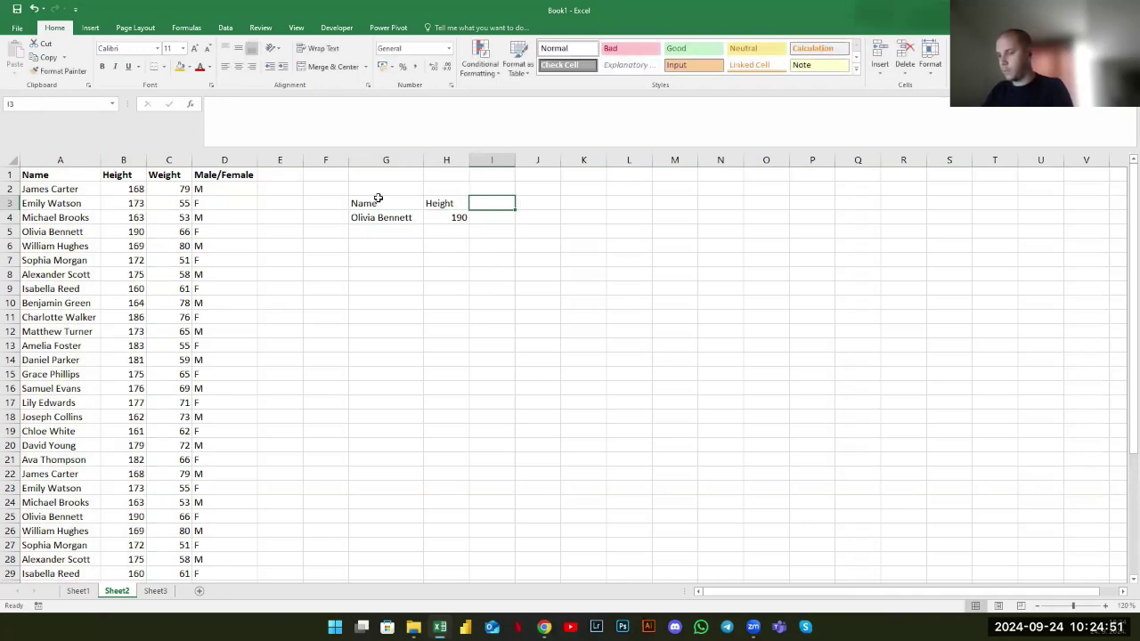
pyautogui.write('w')
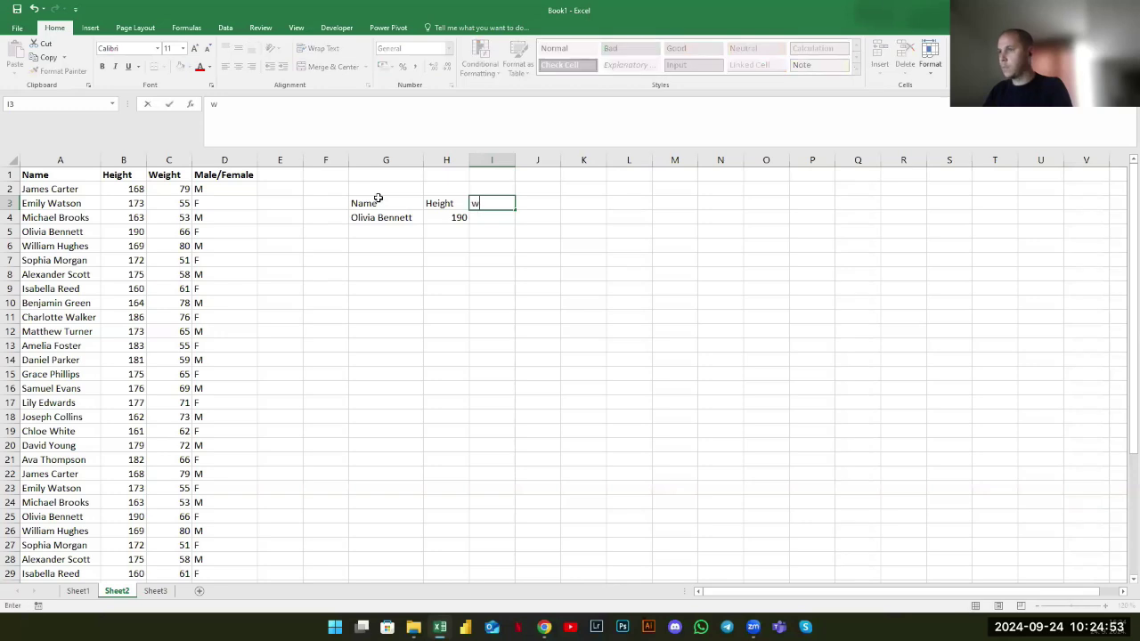
pyautogui.press('BackSpace')
pyautogui.write('Weight')
pyautogui.press('Return')
pyautogui.press('Right')
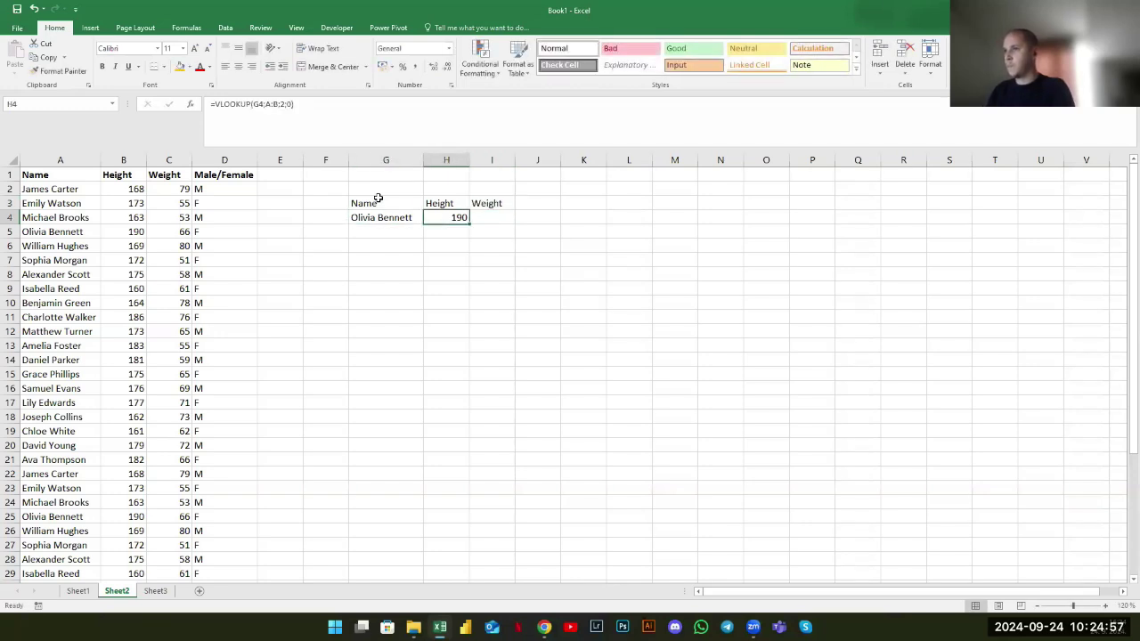
pyautogui.click(492, 218)
pyautogui.write('+')
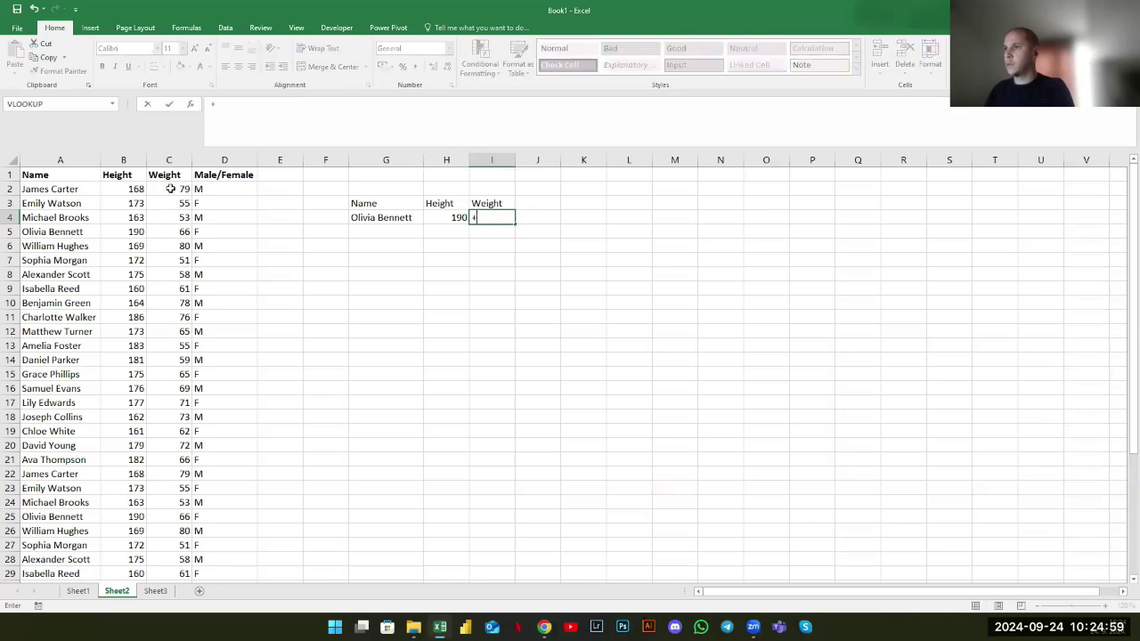
pyautogui.click(69, 107)
pyautogui.click(385, 223)
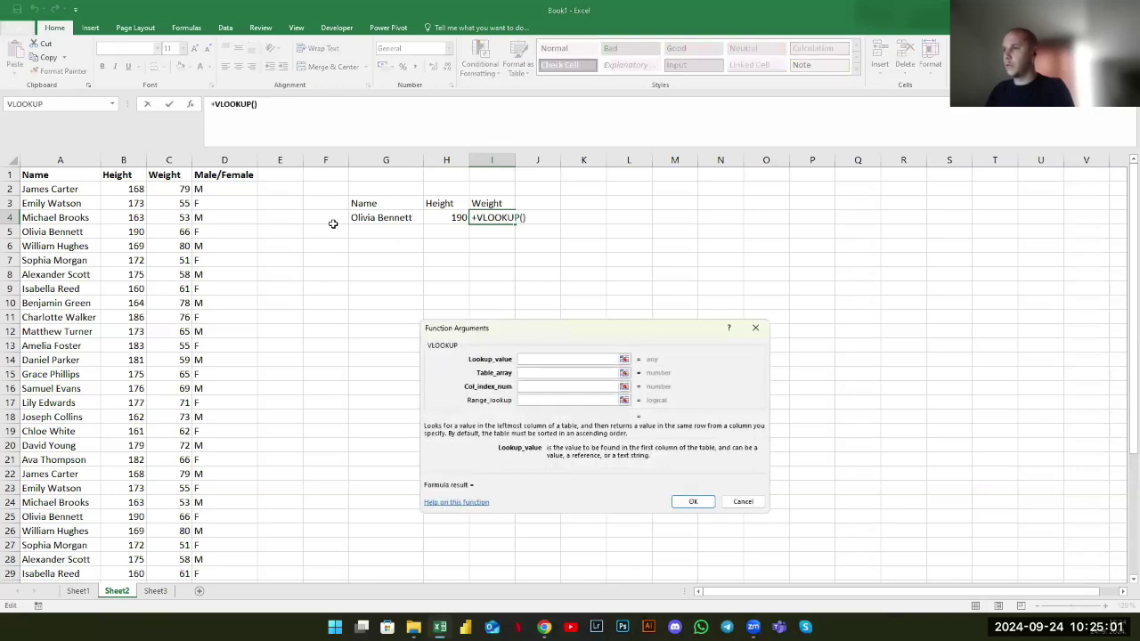
pyautogui.press('Tab')
pyautogui.moveTo(61, 160); pyautogui.dragTo(169, 165)
pyautogui.press('Tab')
pyautogui.write('3')
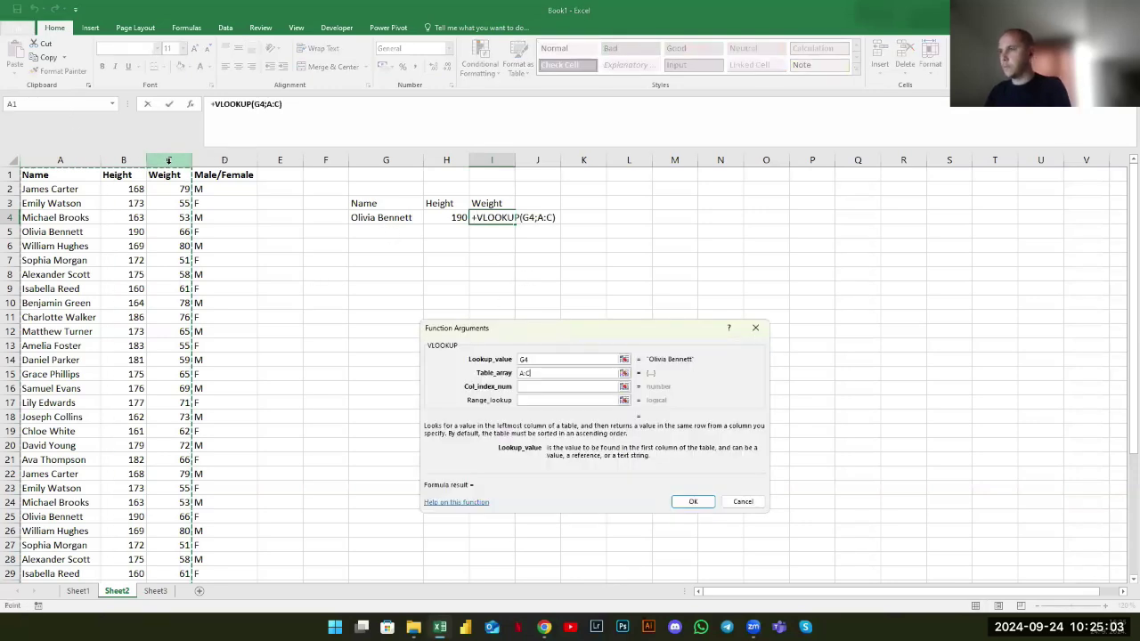
pyautogui.press('Tab')
pyautogui.press('Return')
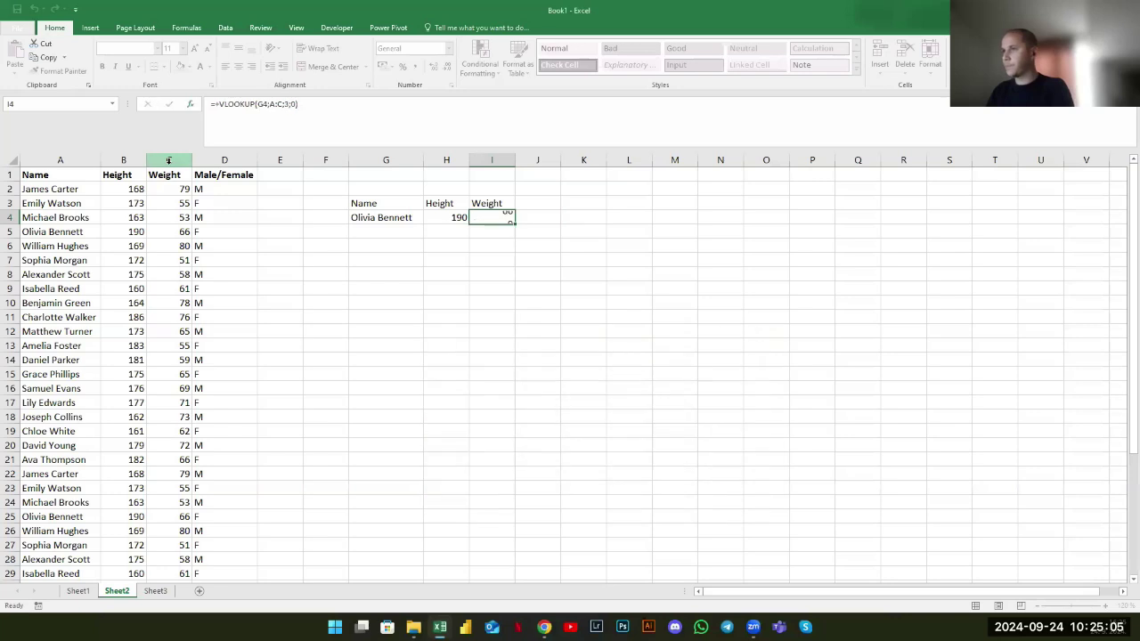
pyautogui.click(358, 220)
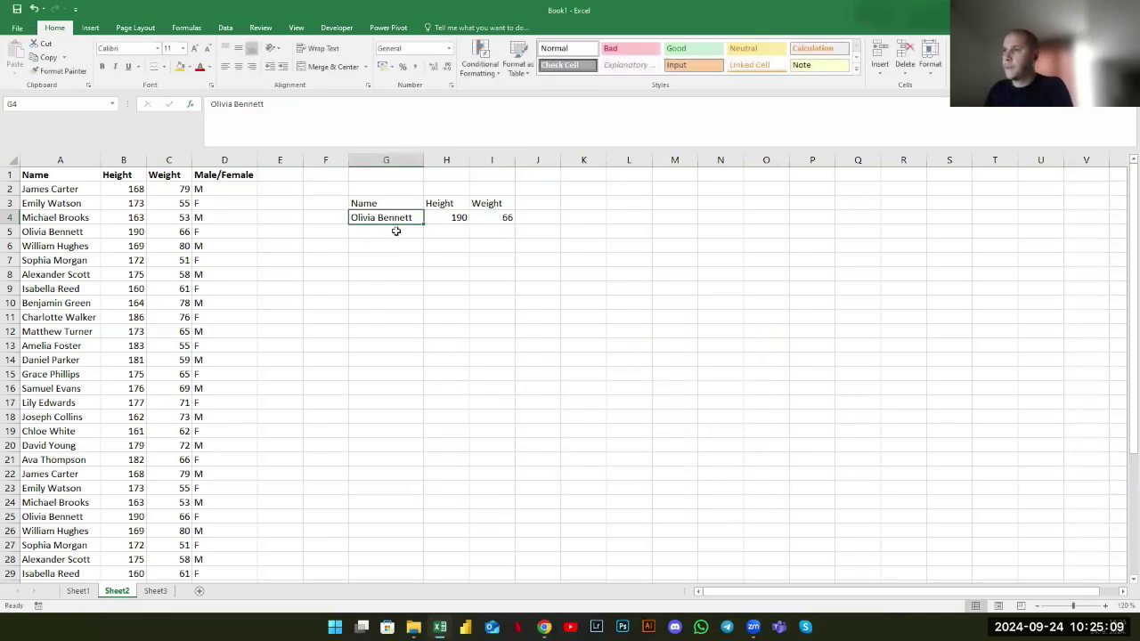
# Fill the height and weight results in H4:I4 with gold
pyautogui.moveTo(441, 217); pyautogui.dragTo(504, 216)
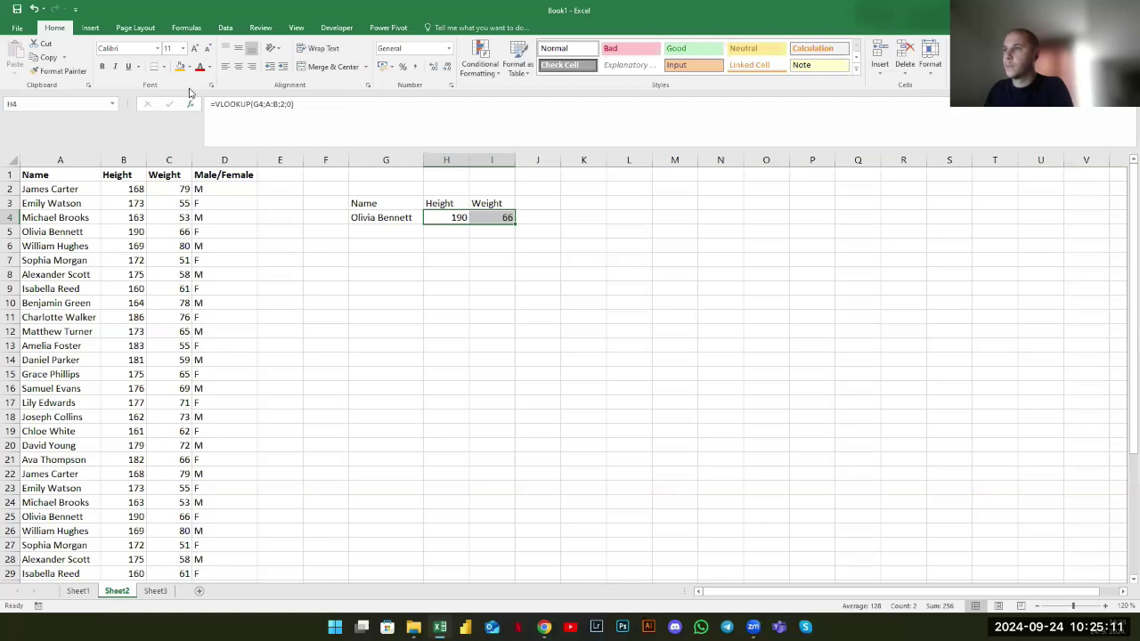
pyautogui.click(181, 67)
pyautogui.click(542, 331)
pyautogui.click(451, 217)
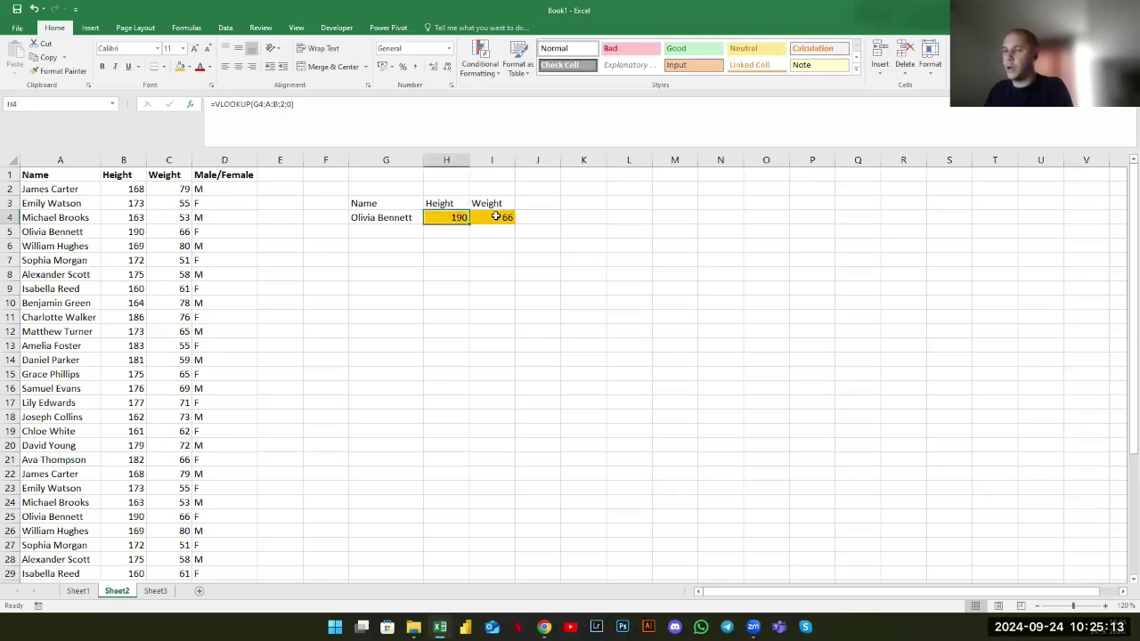
pyautogui.click(496, 217)
# Fill the name cell G4 with yellow, then look over the names in column A
pyautogui.click(403, 219)
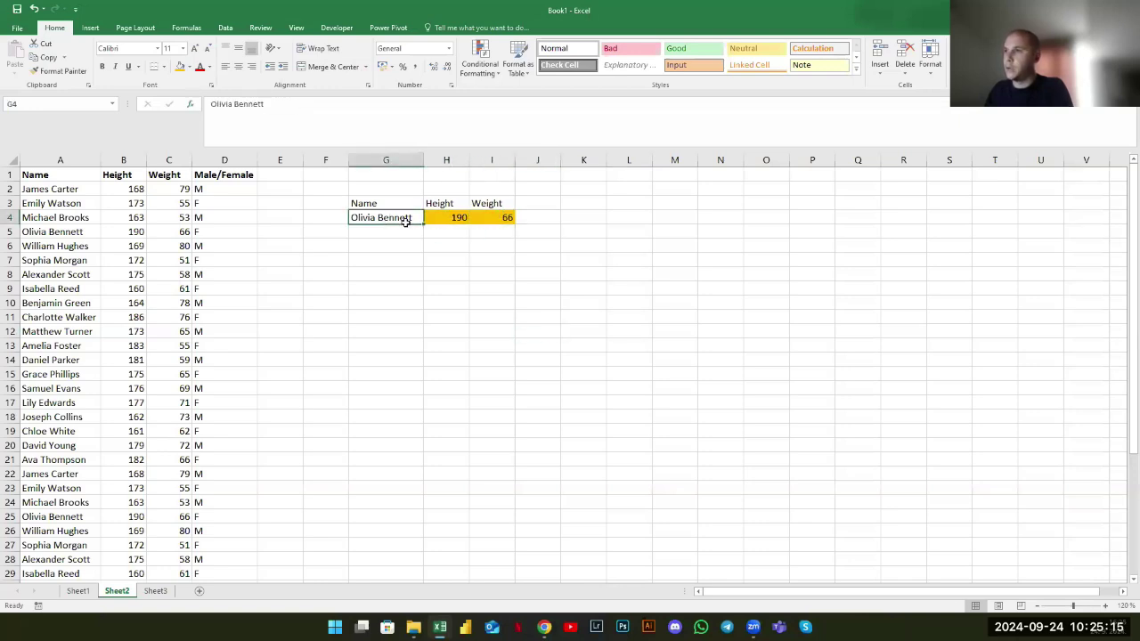
pyautogui.click(188, 67)
pyautogui.click(209, 161)
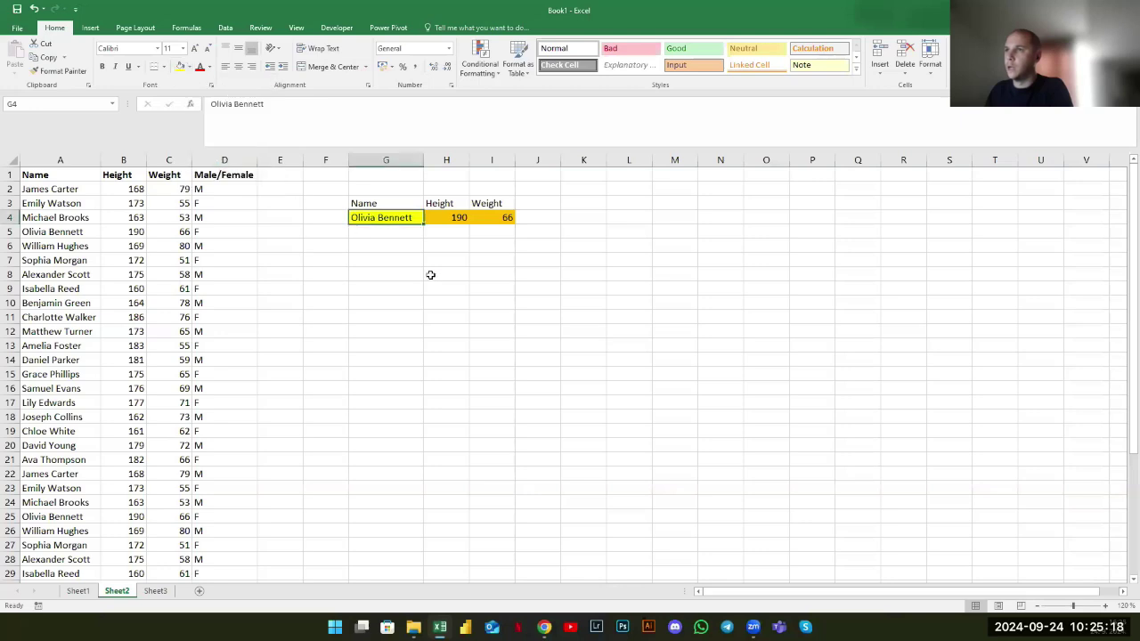
pyautogui.click(52, 376)
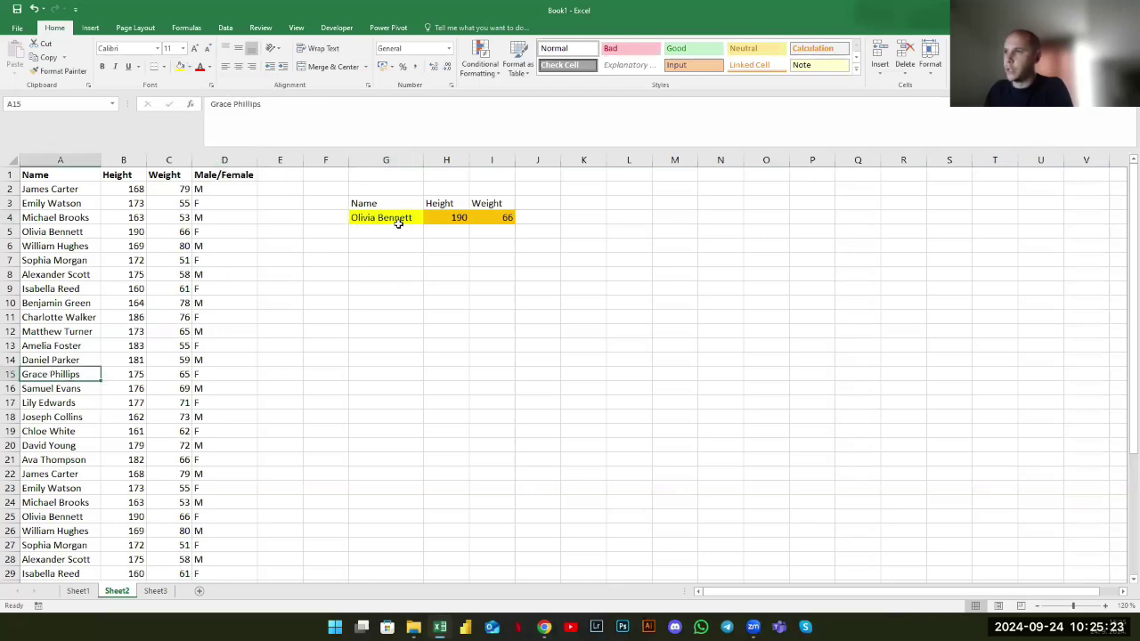
pyautogui.hotkey('ctrl', 'z')
pyautogui.hotkey('ctrl', 'y')
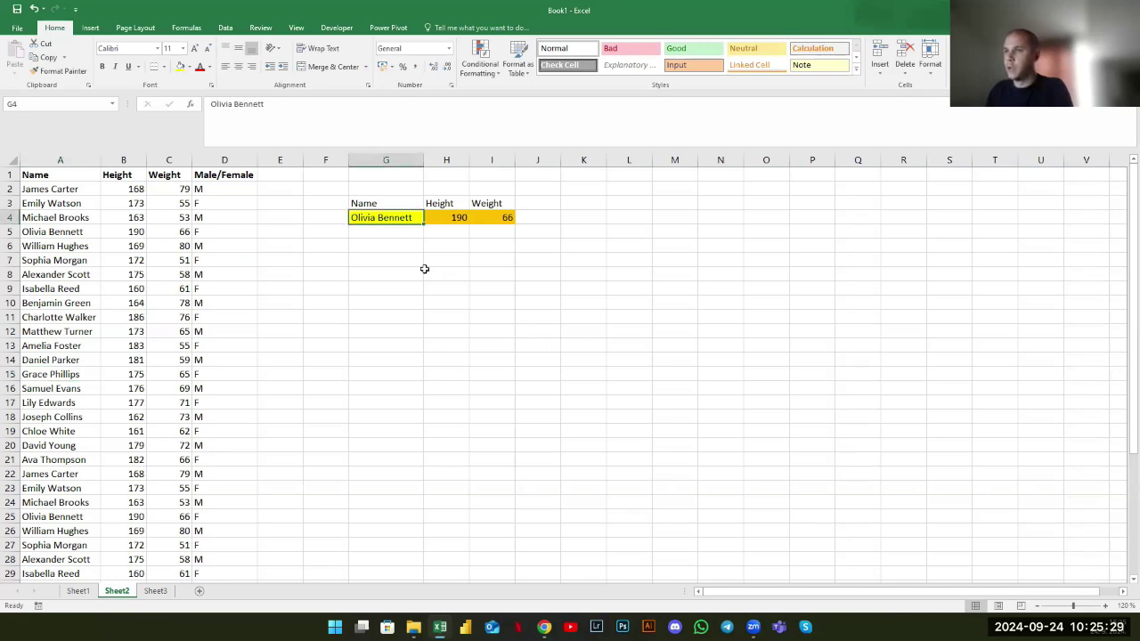
pyautogui.click(42, 248)
pyautogui.scroll(-3, 41, 277)
pyautogui.click(56, 218)
pyautogui.scroll(3, 69, 362)
pyautogui.click(389, 216)
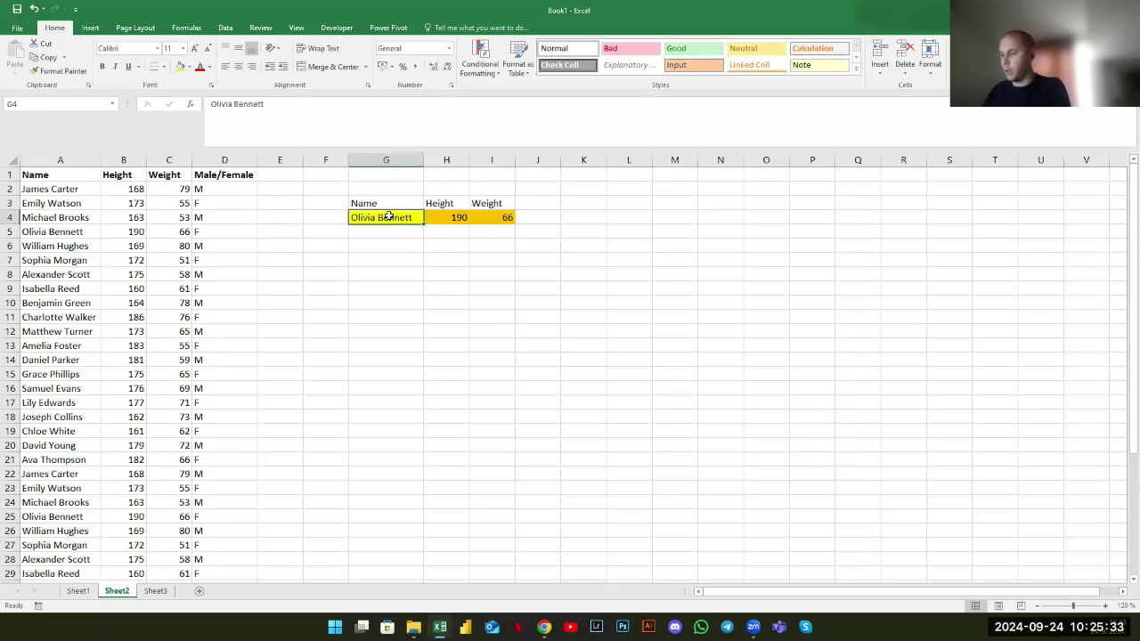
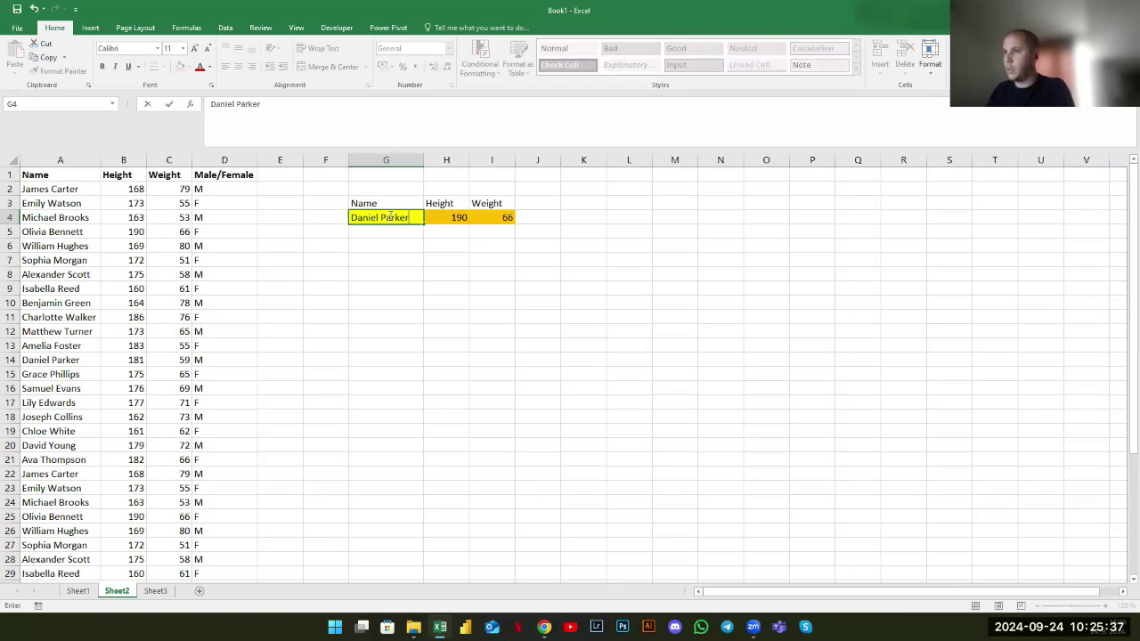
pyautogui.press('Return')
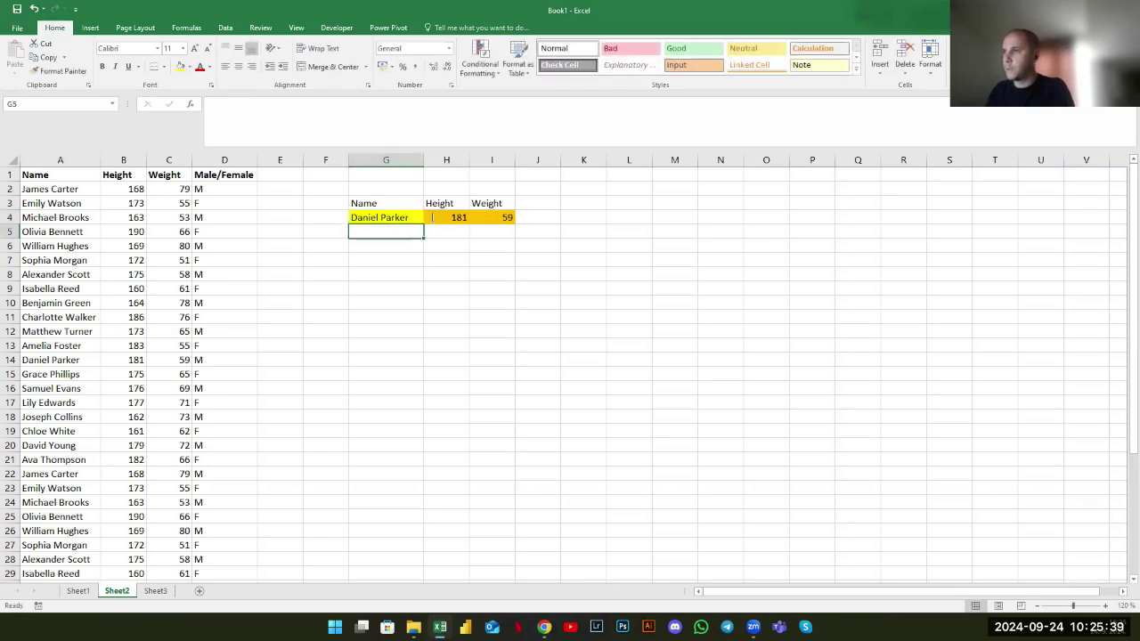
# Check the H4:I4 results and review the height VLOOKUP formula without changing it
pyautogui.moveTo(450, 217); pyautogui.dragTo(504, 216)
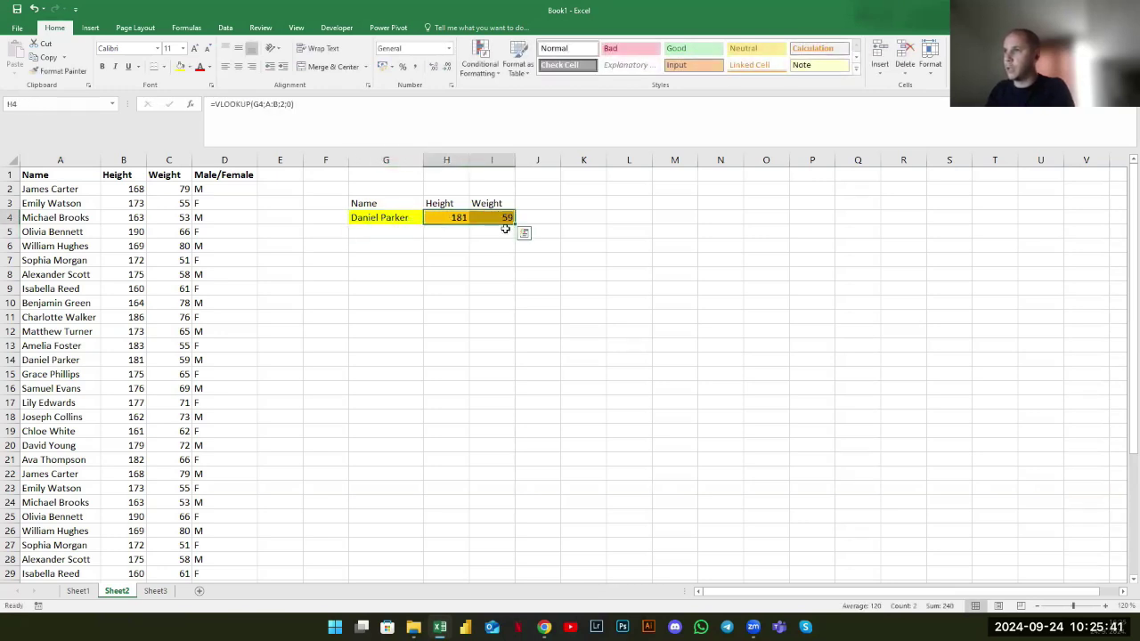
pyautogui.click(454, 218)
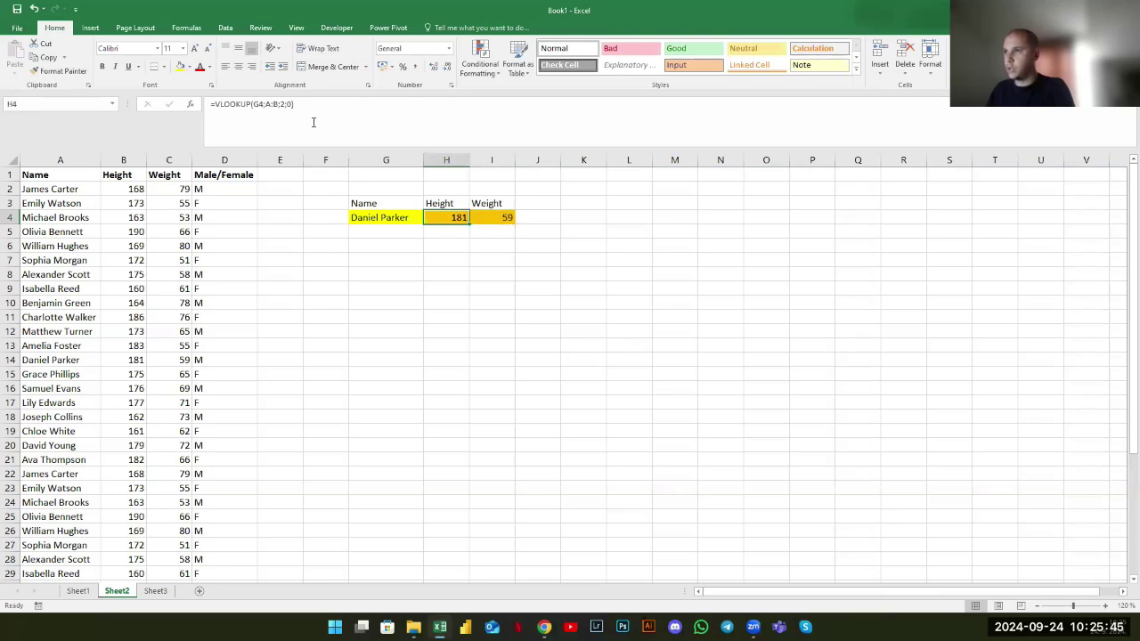
pyautogui.click(479, 267)
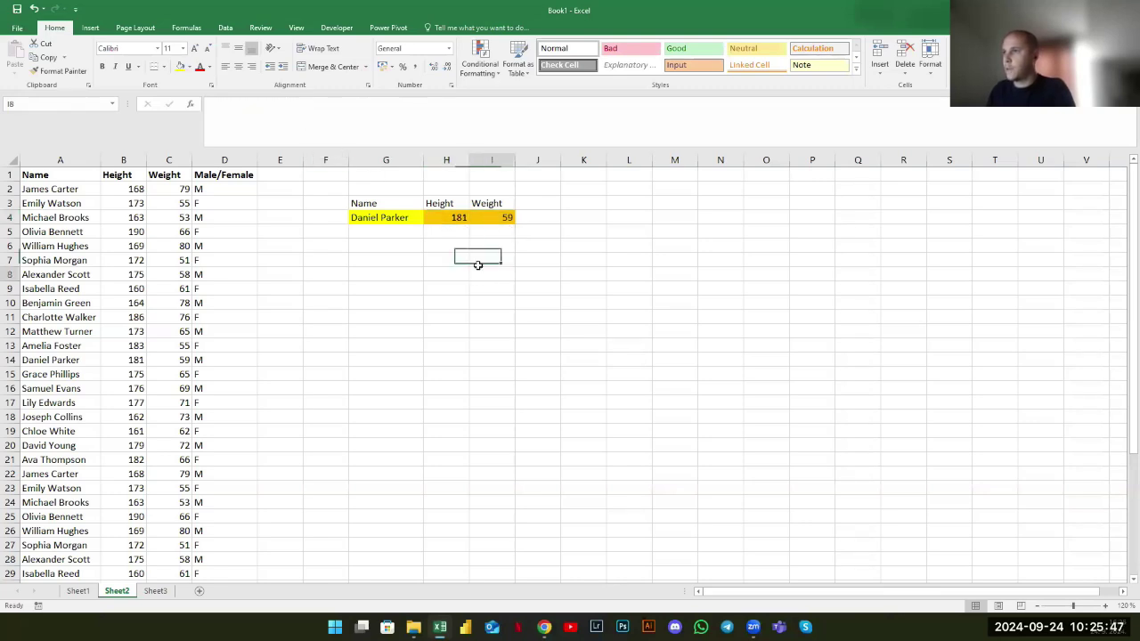
pyautogui.hotkey('ctrl', 'z')
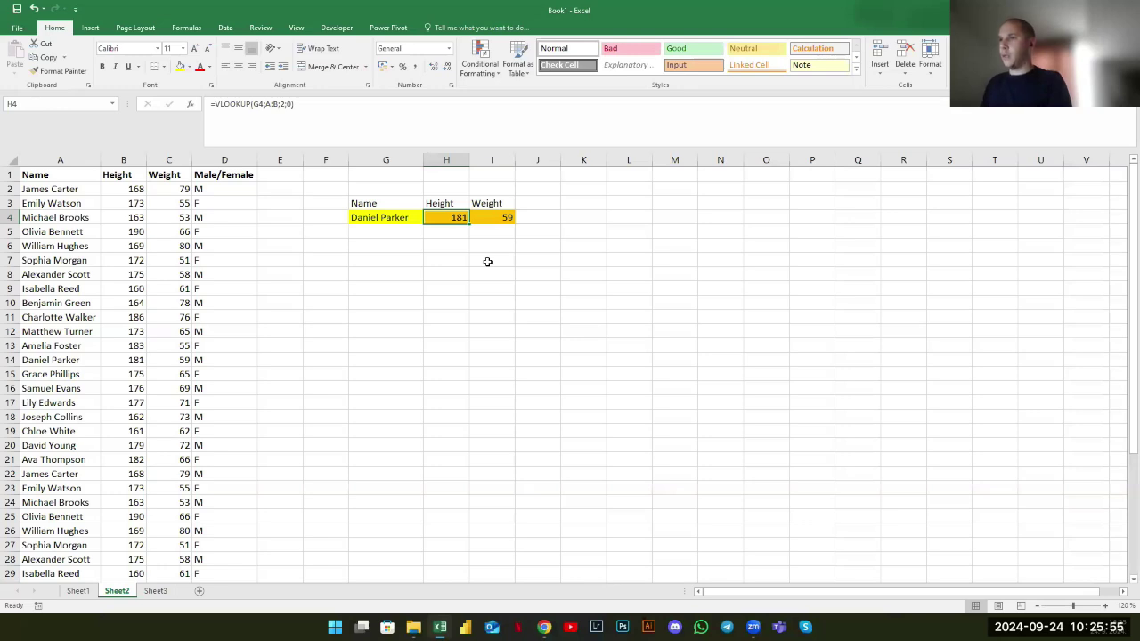
pyautogui.click(310, 117)
pyautogui.moveTo(214, 104); pyautogui.dragTo(306, 247)
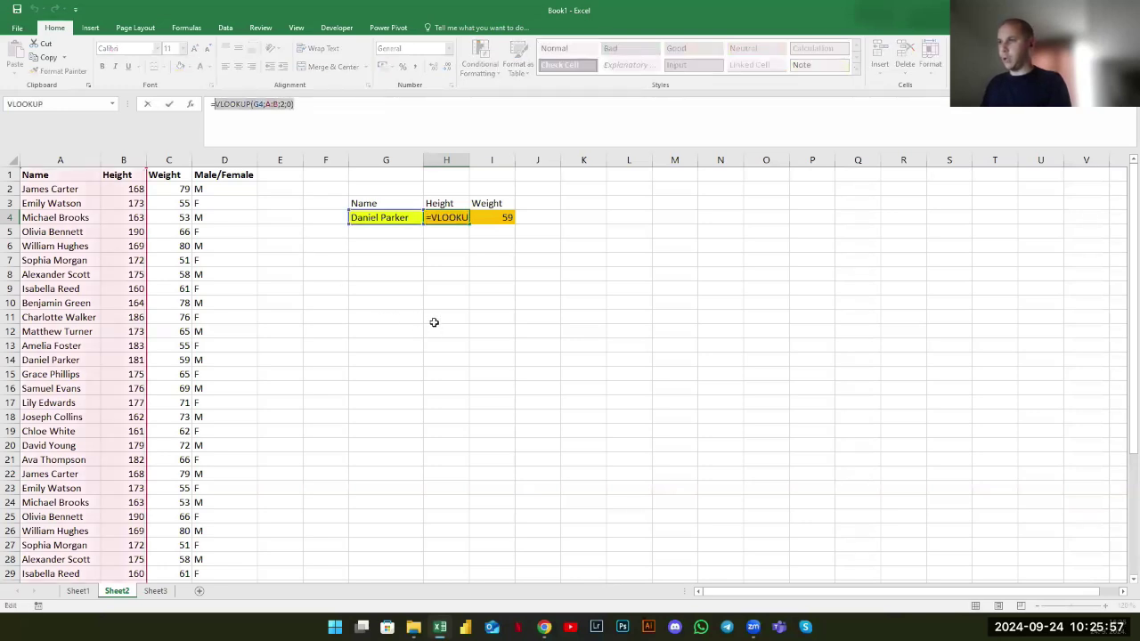
pyautogui.press('Escape')
pyautogui.click(369, 218)
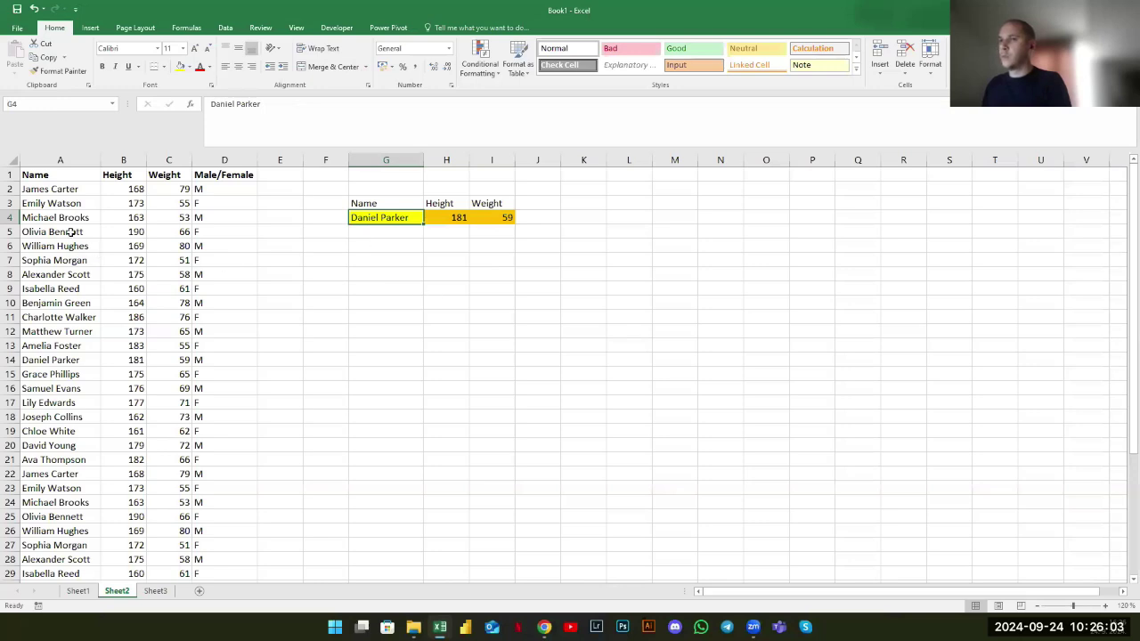
pyautogui.write('Jm3')
pyautogui.press('BackSpace')
pyautogui.press('BackSpace')
pyautogui.press('BackSpace')
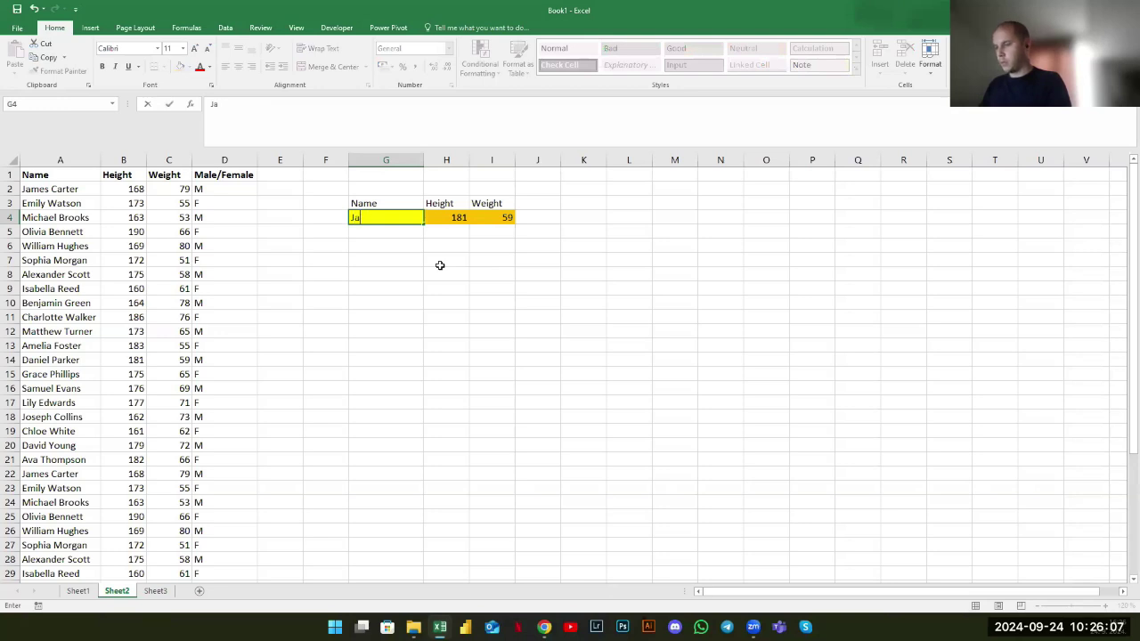
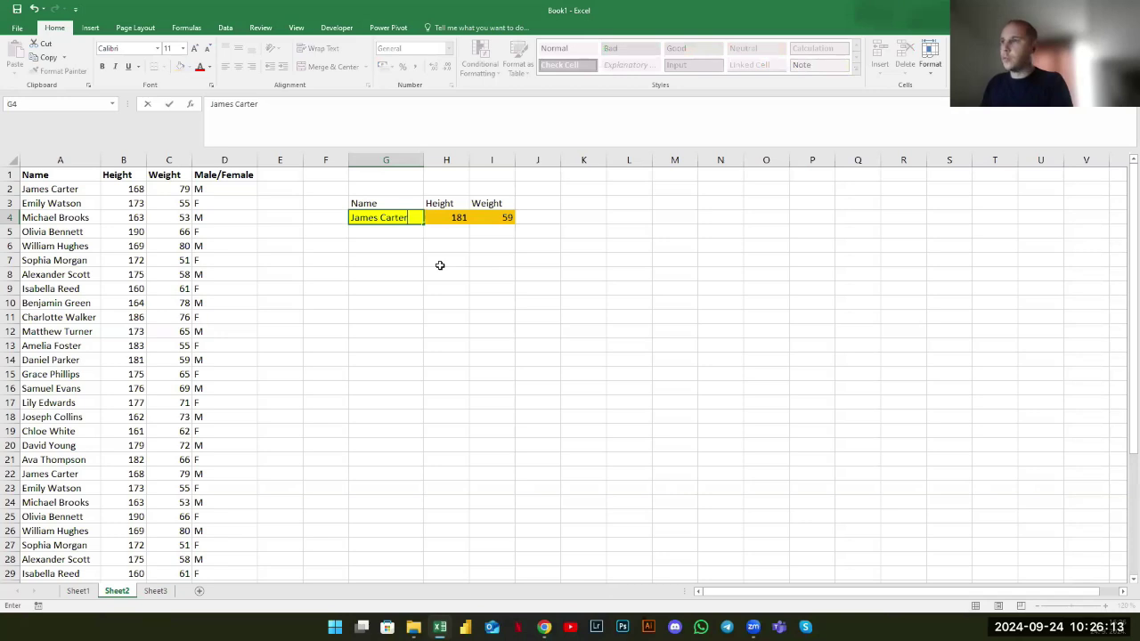
pyautogui.moveTo(449, 215); pyautogui.dragTo(486, 218)
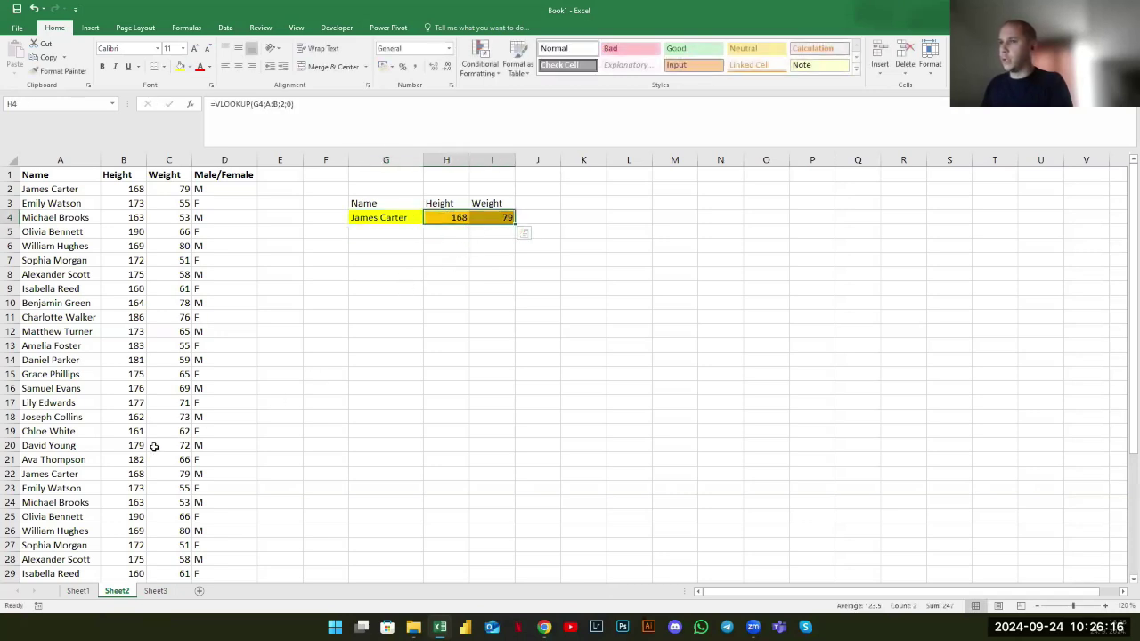
pyautogui.click(361, 229)
pyautogui.press('Up')
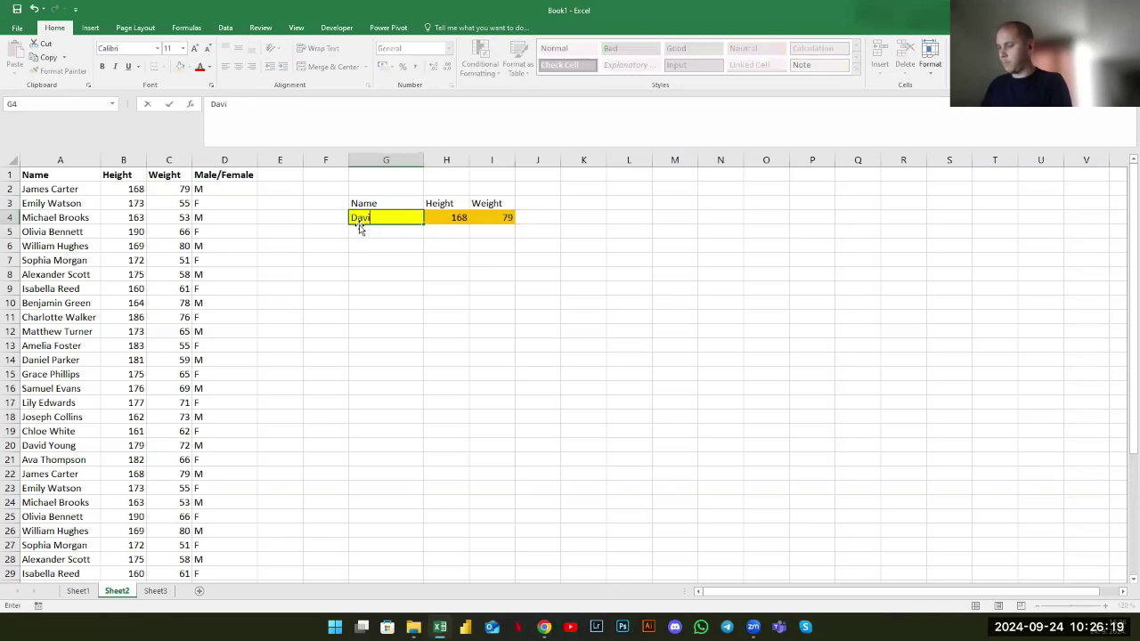
pyautogui.press('Return')
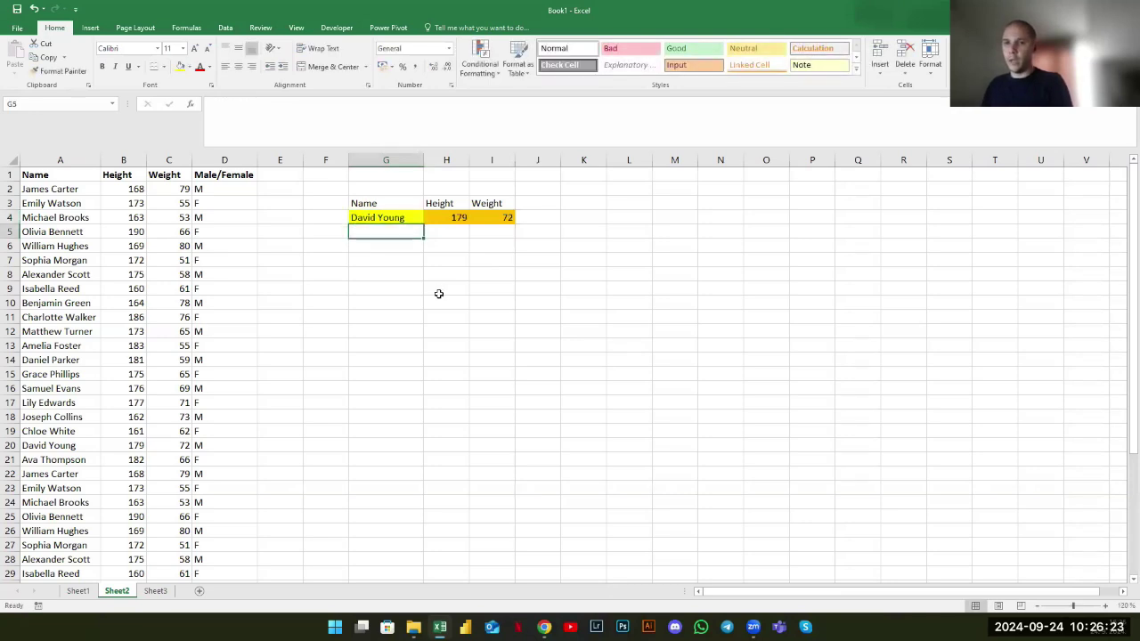
pyautogui.click(365, 219)
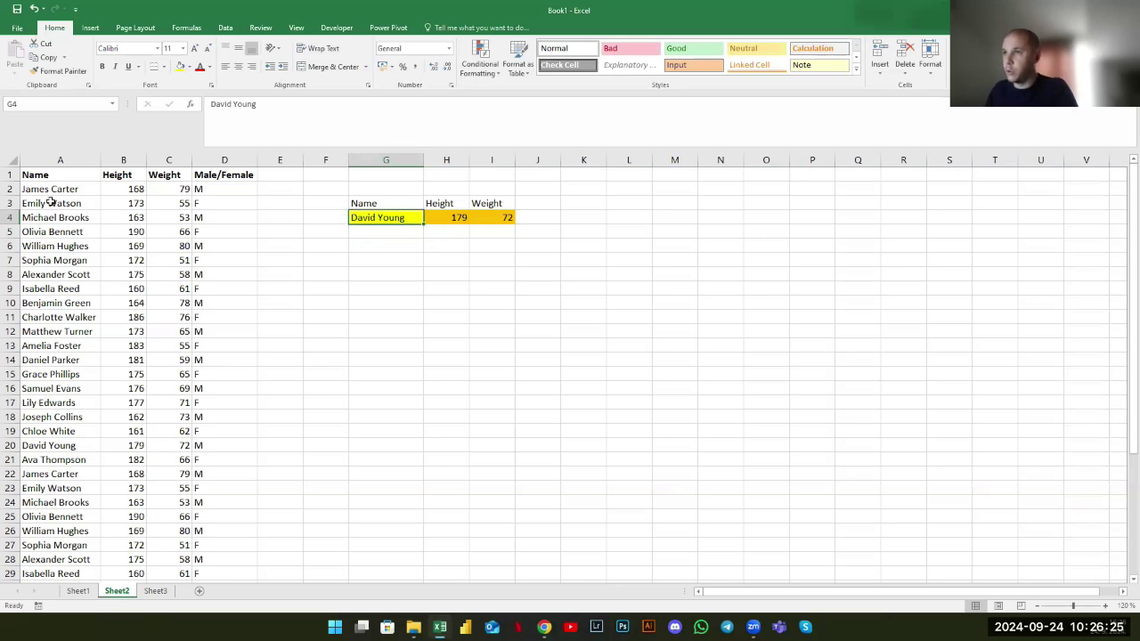
pyautogui.moveTo(59, 160); pyautogui.dragTo(262, 214)
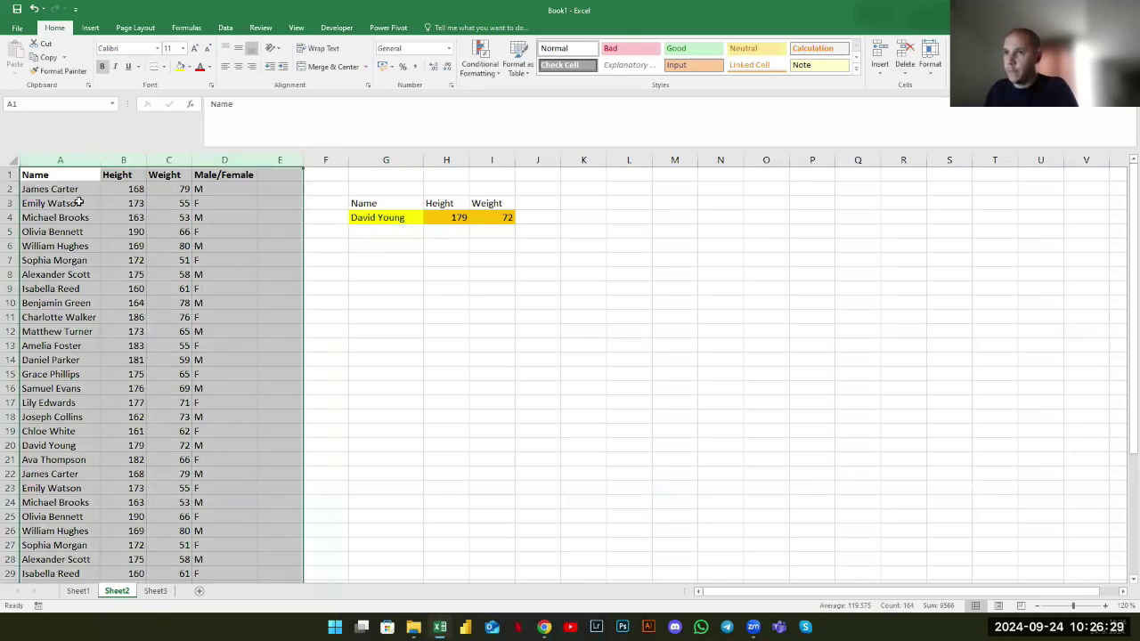
pyautogui.moveTo(69, 222); pyautogui.dragTo(71, 246)
pyautogui.click(57, 332)
pyautogui.click(49, 389)
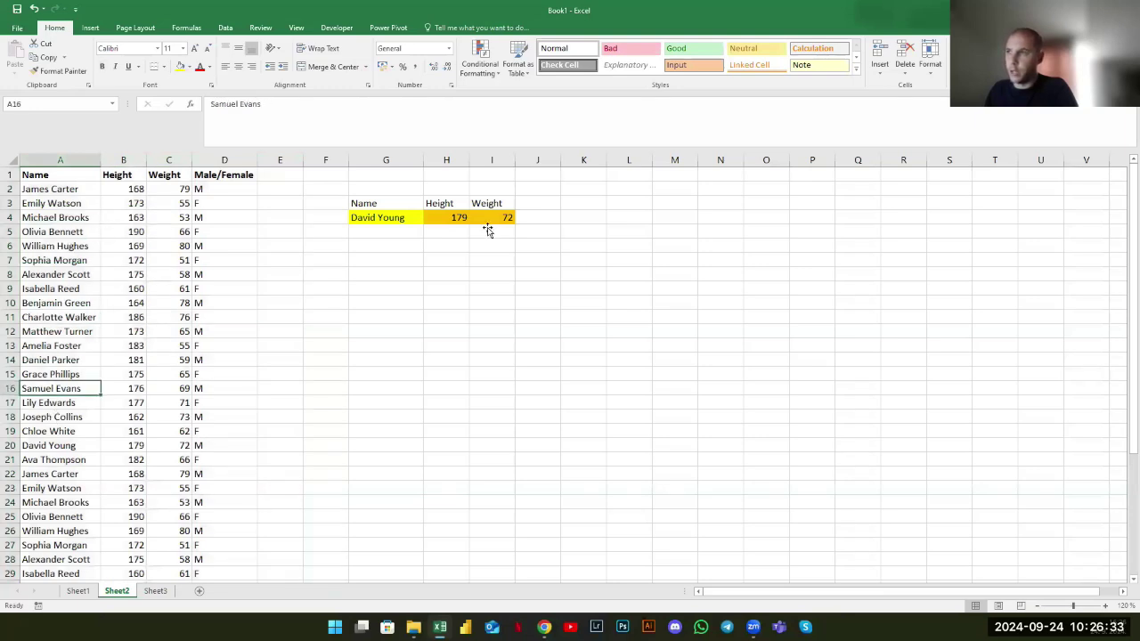
pyautogui.moveTo(393, 197); pyautogui.dragTo(508, 220)
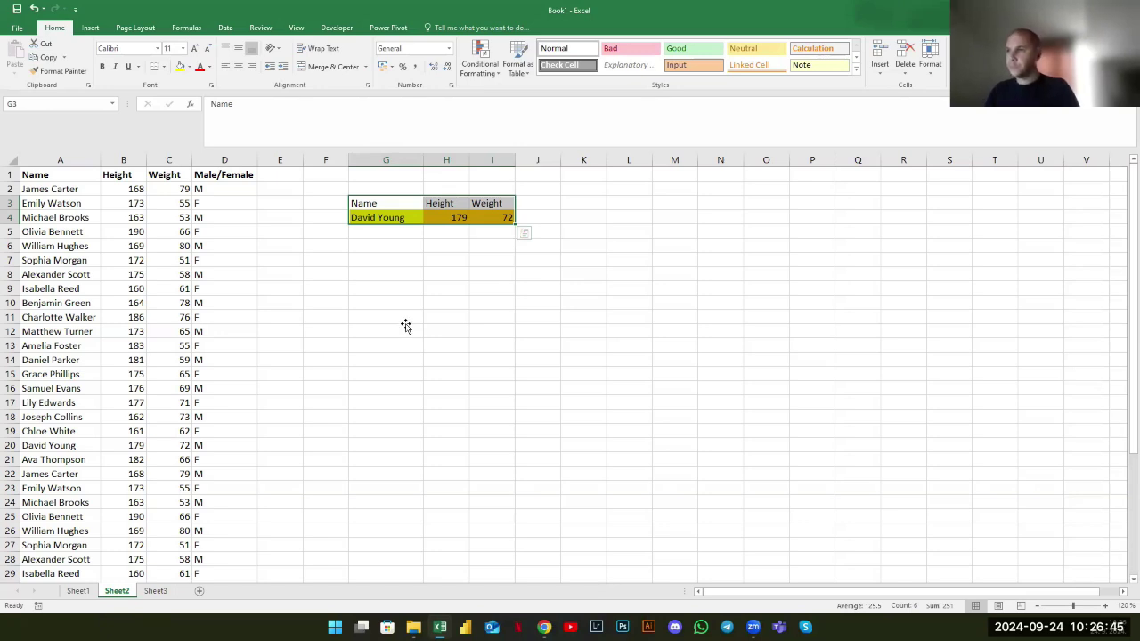
pyautogui.click(404, 326)
pyautogui.click(437, 217)
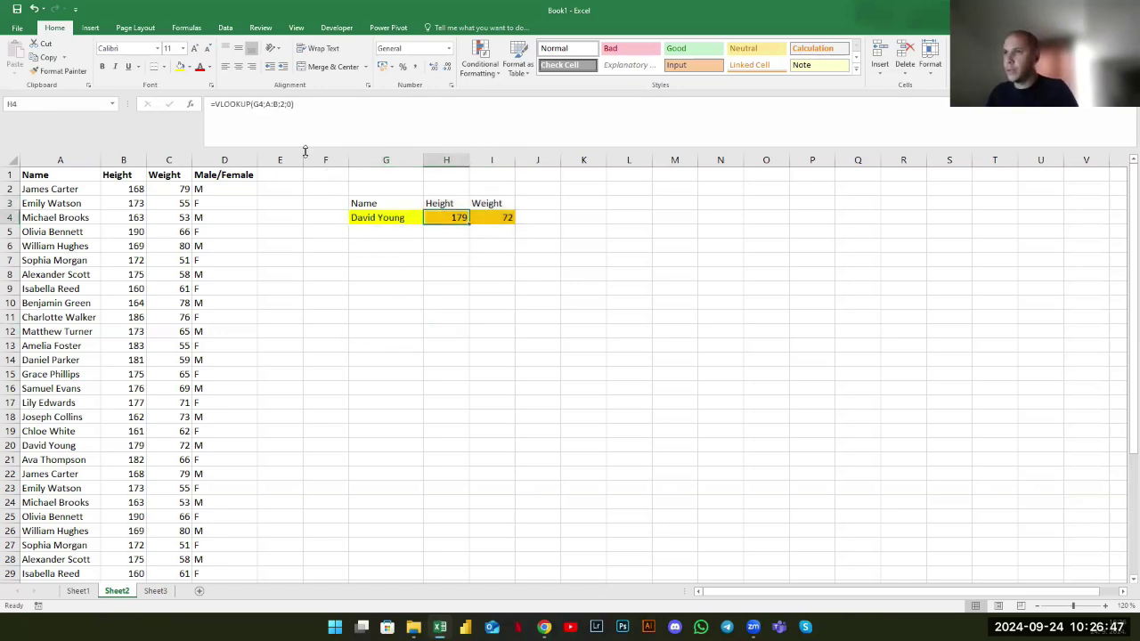
pyautogui.click(404, 278)
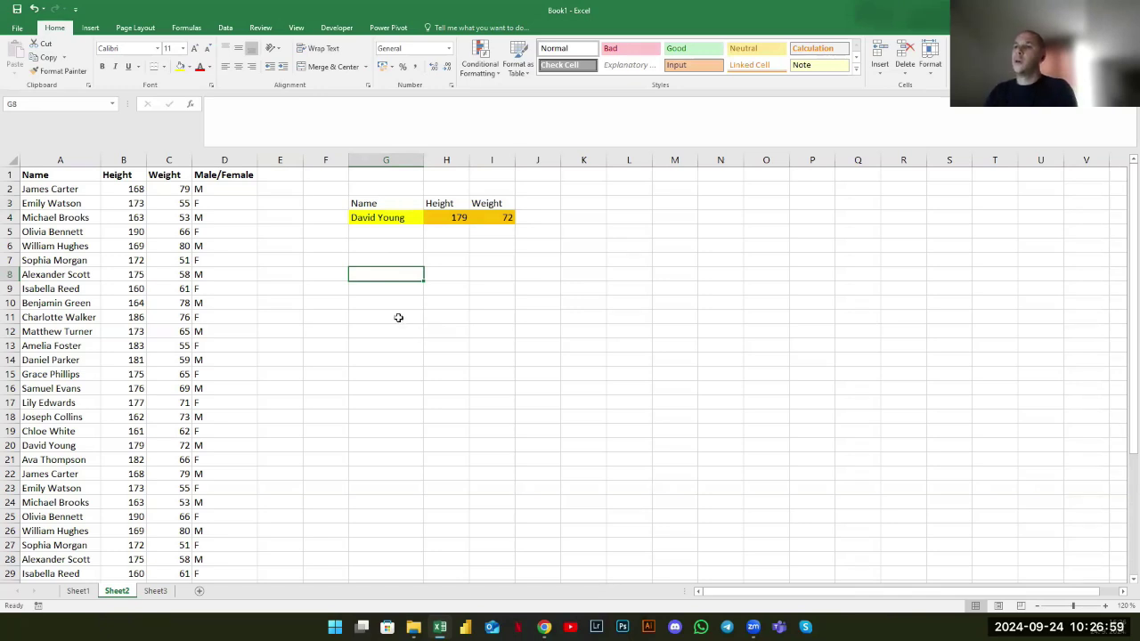
pyautogui.click(224, 161)
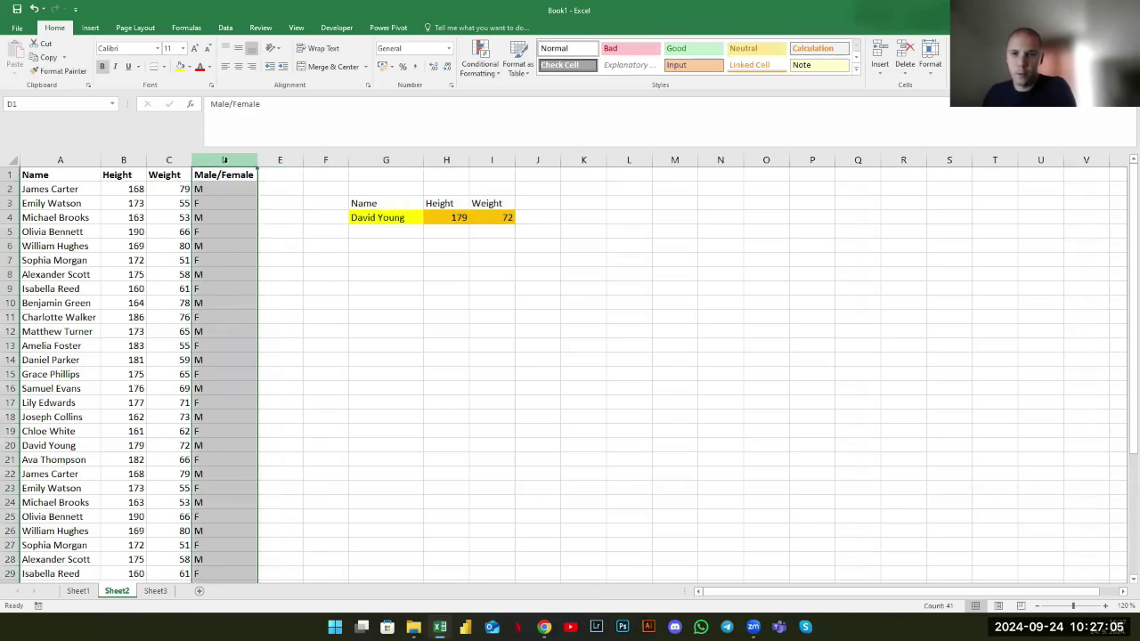
pyautogui.click(409, 272)
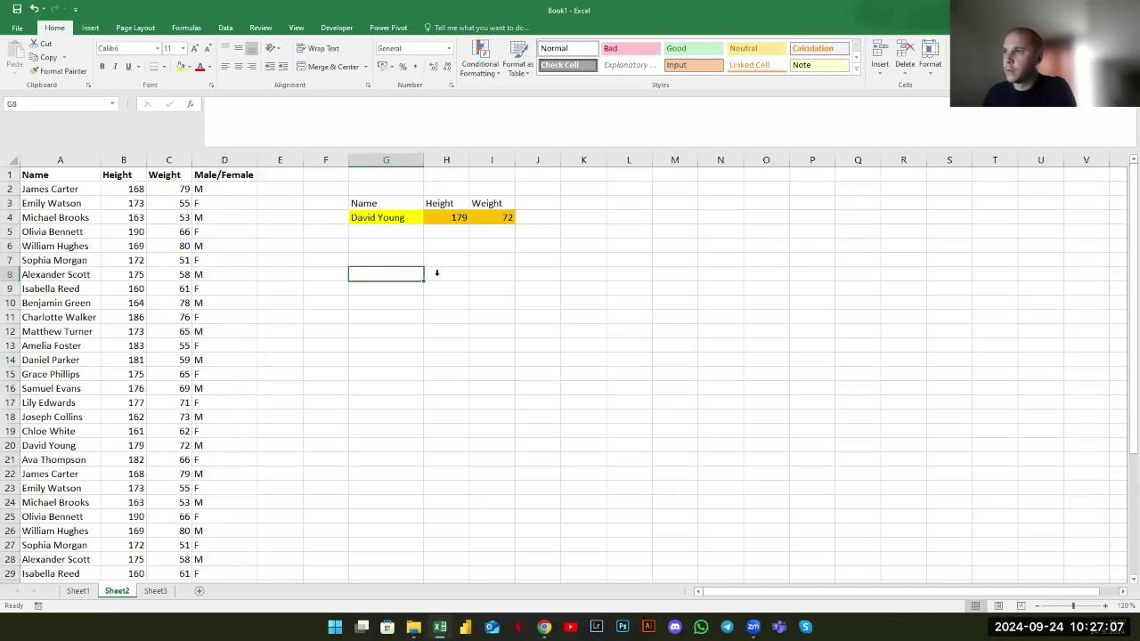
pyautogui.click(436, 273)
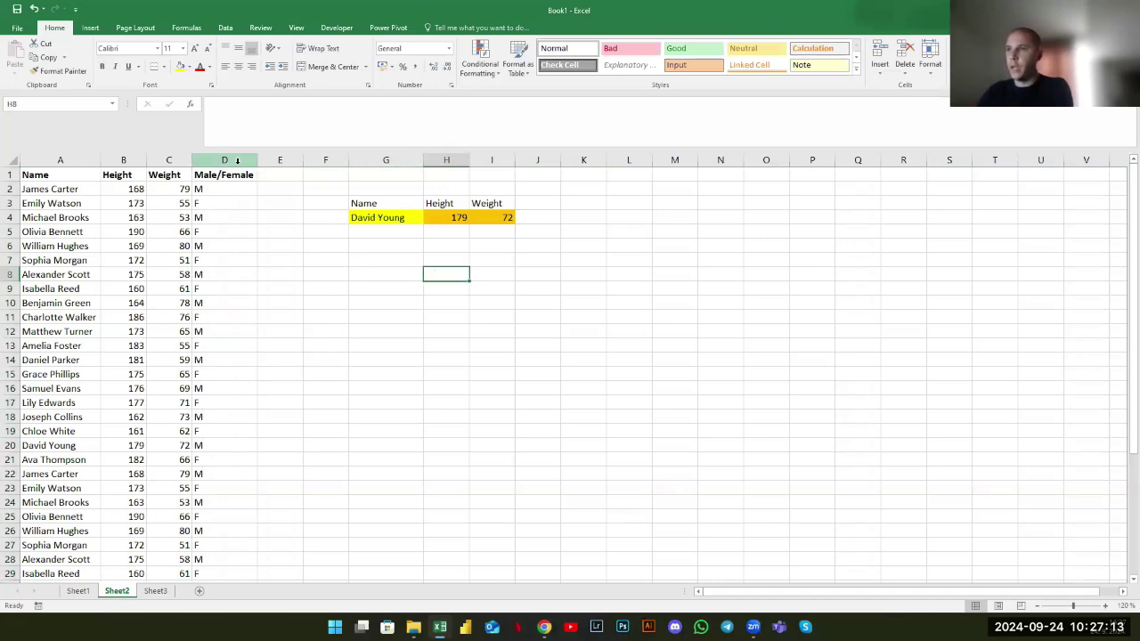
pyautogui.moveTo(236, 160); pyautogui.dragTo(229, 175)
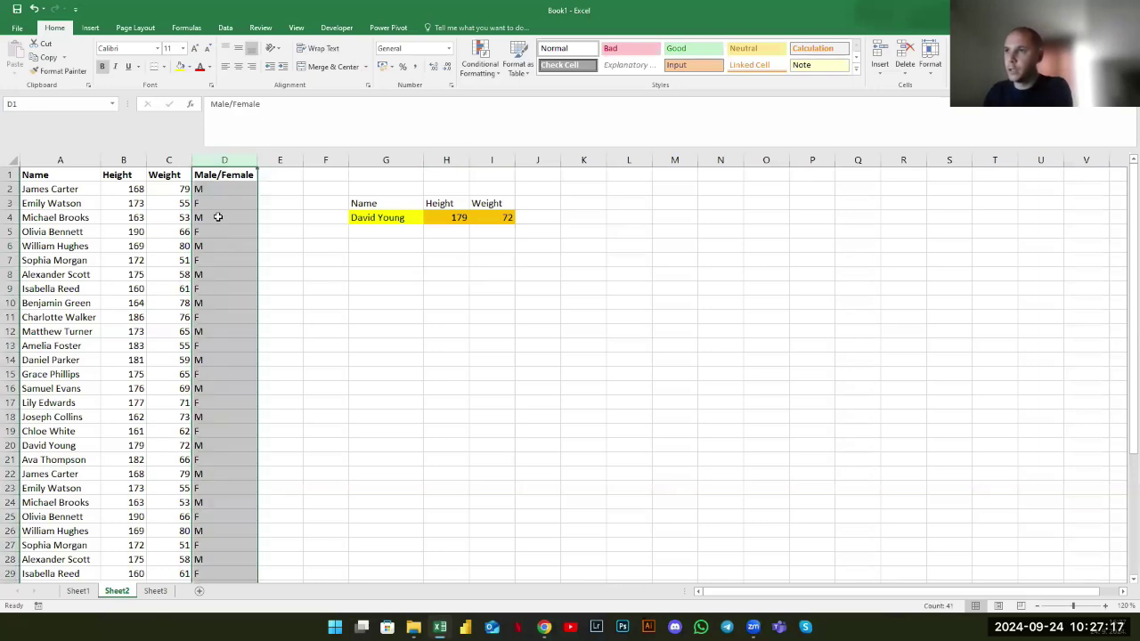
pyautogui.click(220, 218)
pyautogui.click(220, 234)
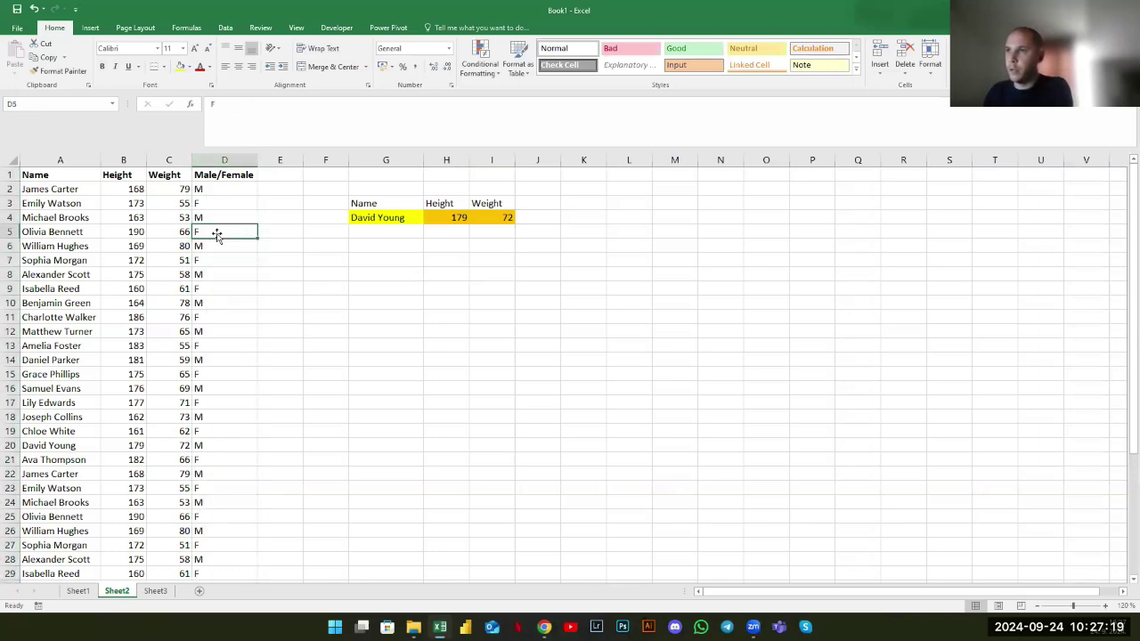
pyautogui.click(367, 277)
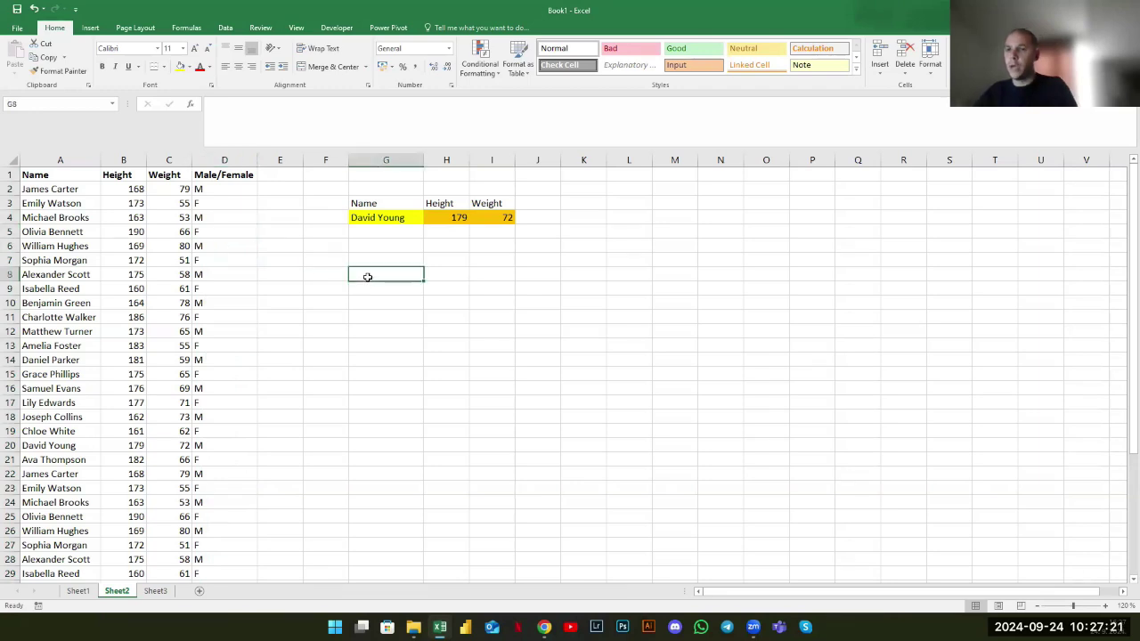
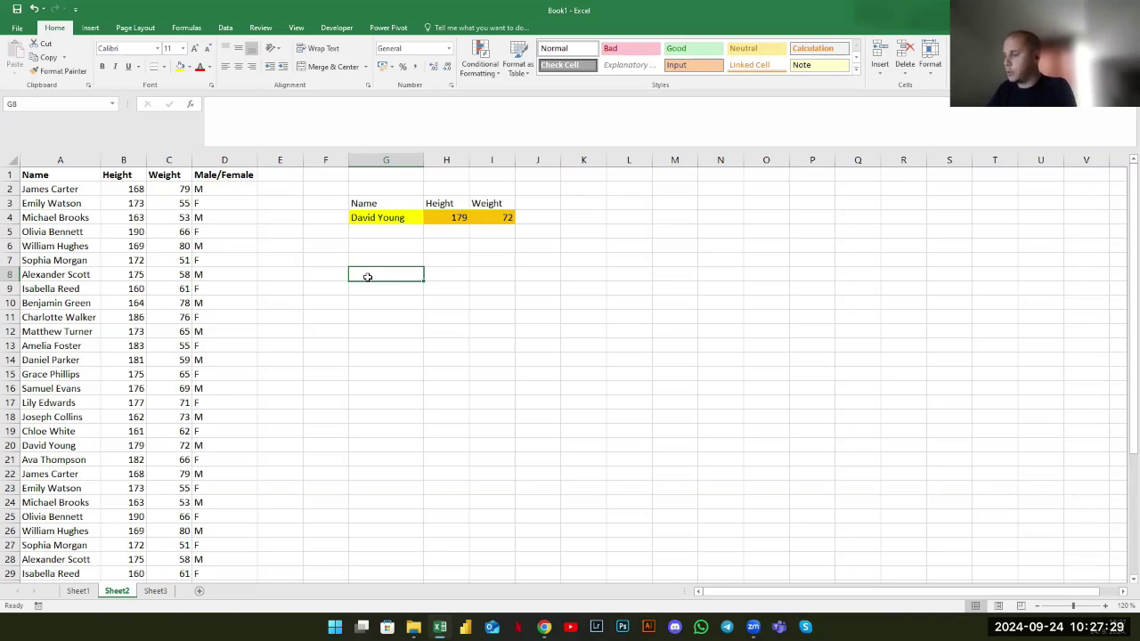
# Enter =COUNT(D:D) in G8, which returns 0 for the Male/Female column
pyautogui.write('=')
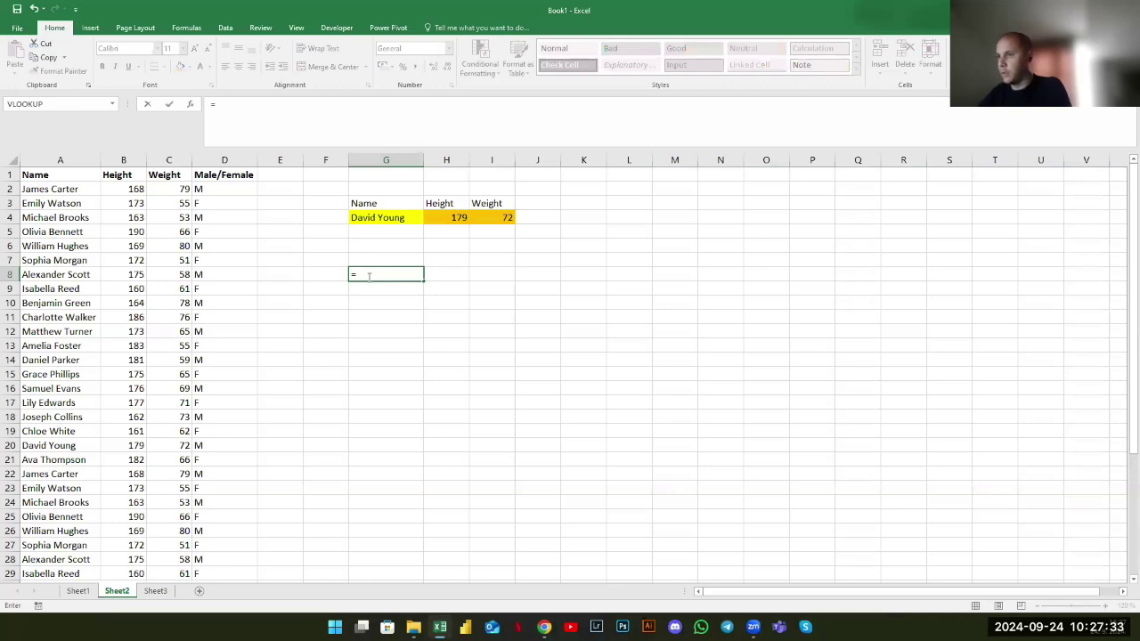
pyautogui.write('count')
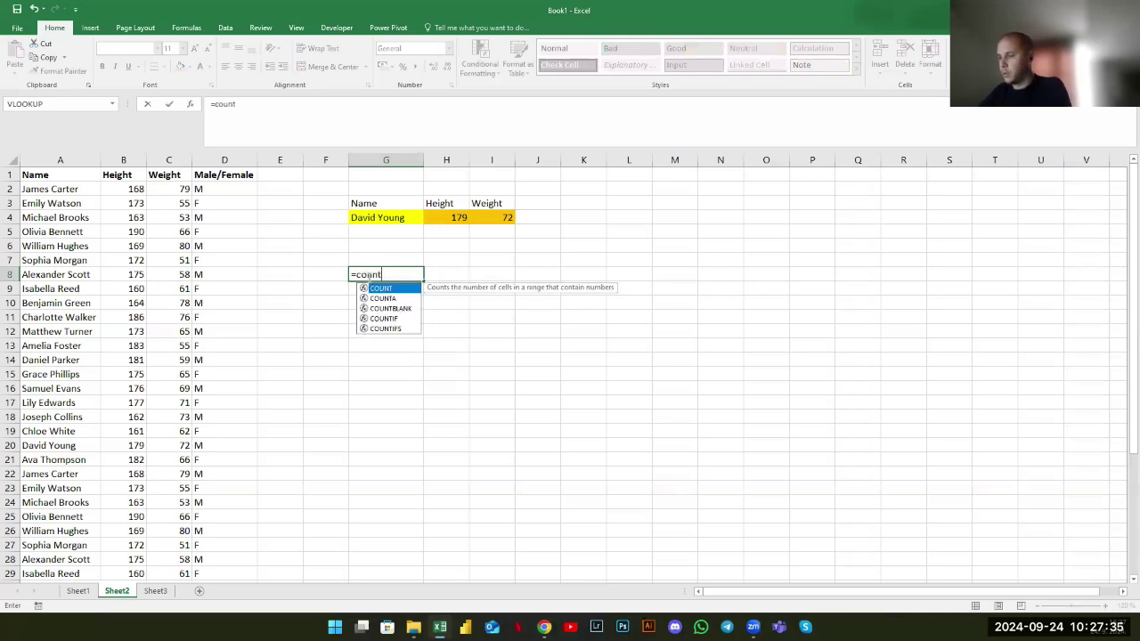
pyautogui.write('if')
pyautogui.press('BackSpace')
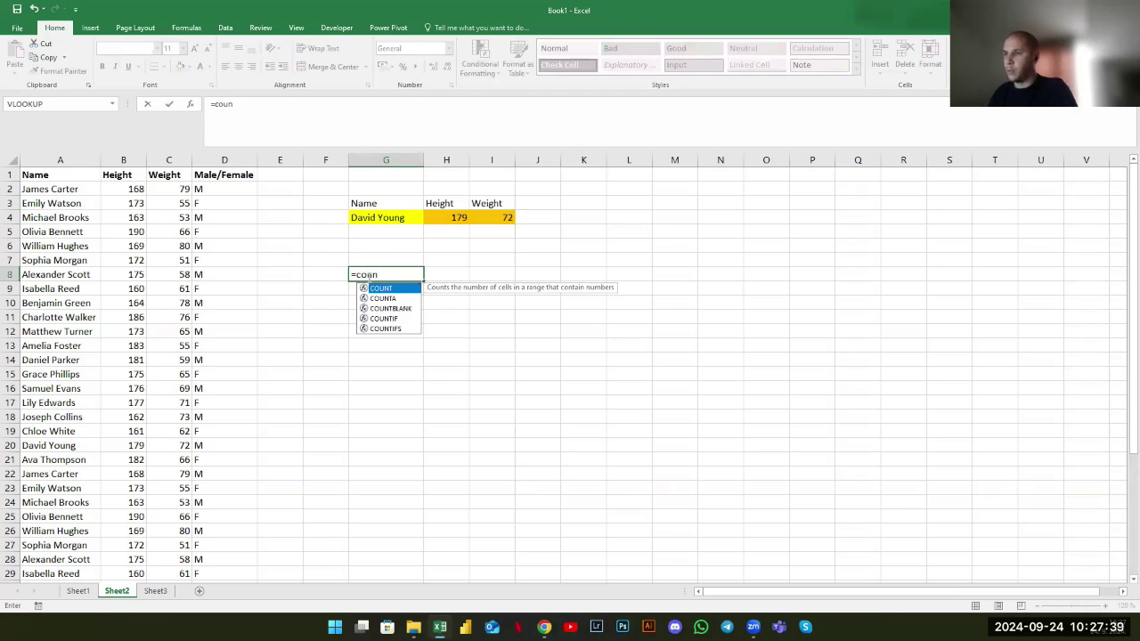
pyautogui.press('Tab')
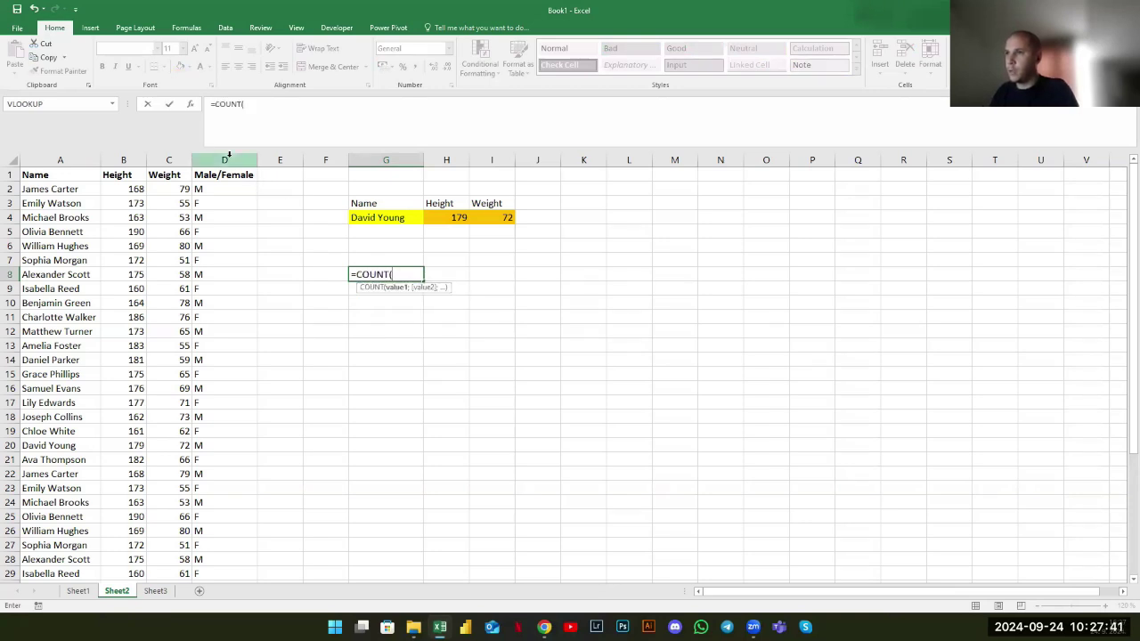
pyautogui.click(229, 155)
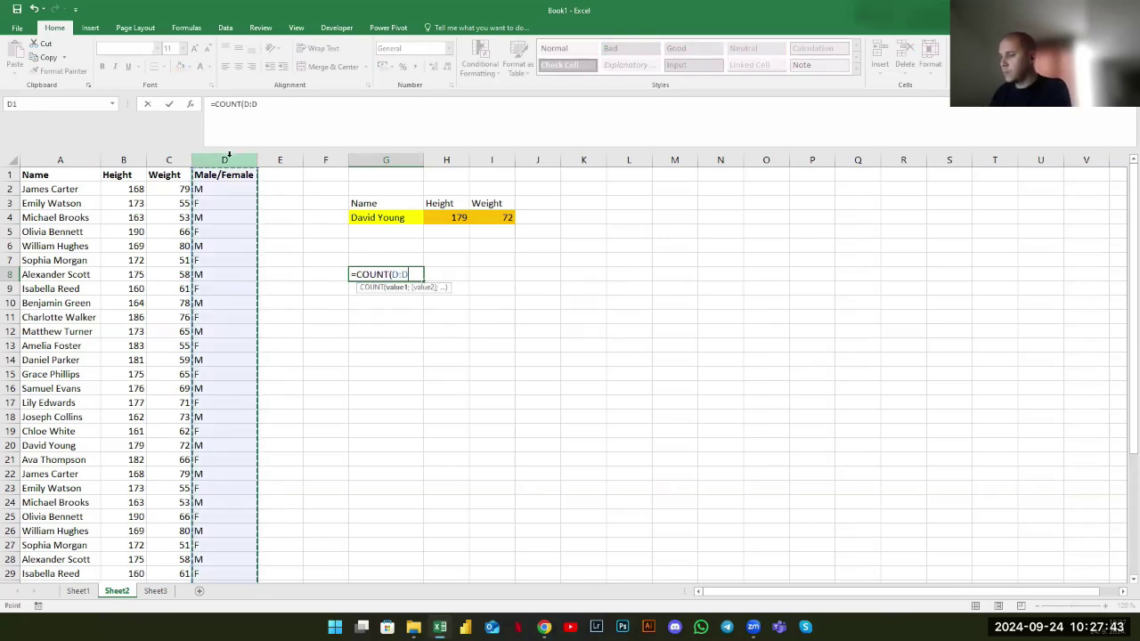
pyautogui.write(')')
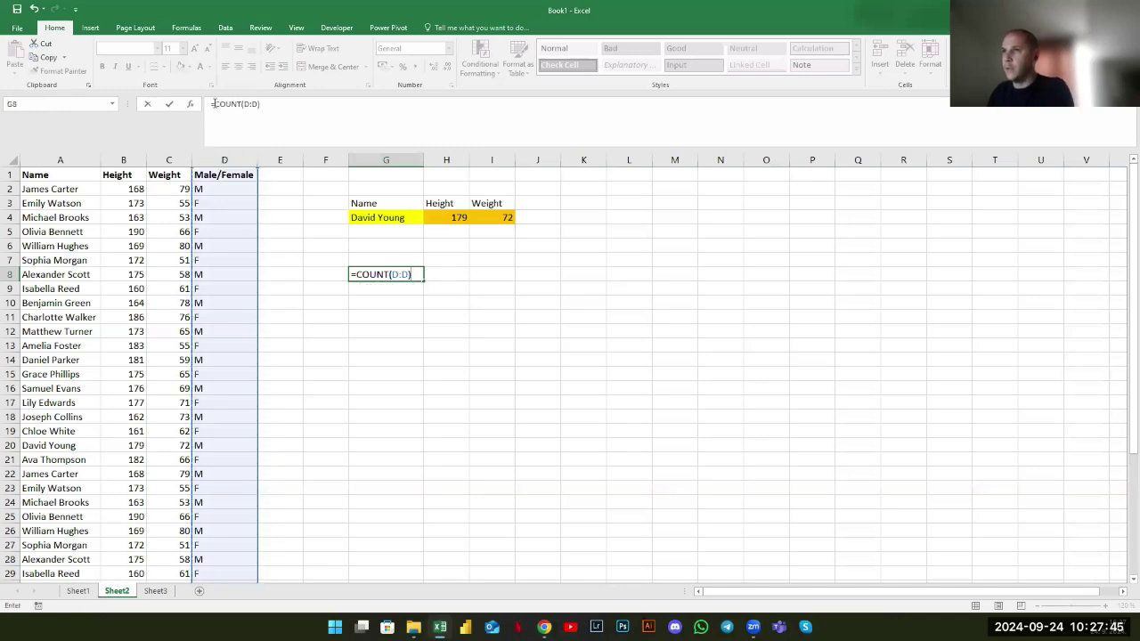
pyautogui.moveTo(232, 103); pyautogui.dragTo(238, 104)
pyautogui.click(243, 104)
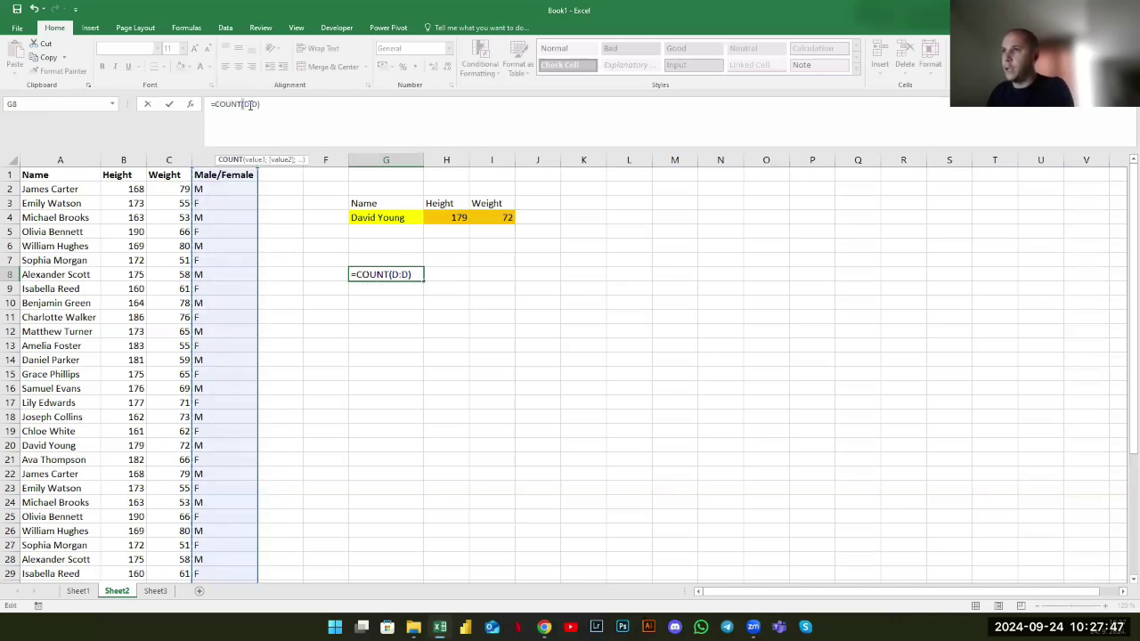
pyautogui.click(249, 104)
pyautogui.doubleClick(253, 105)
pyautogui.click(275, 117)
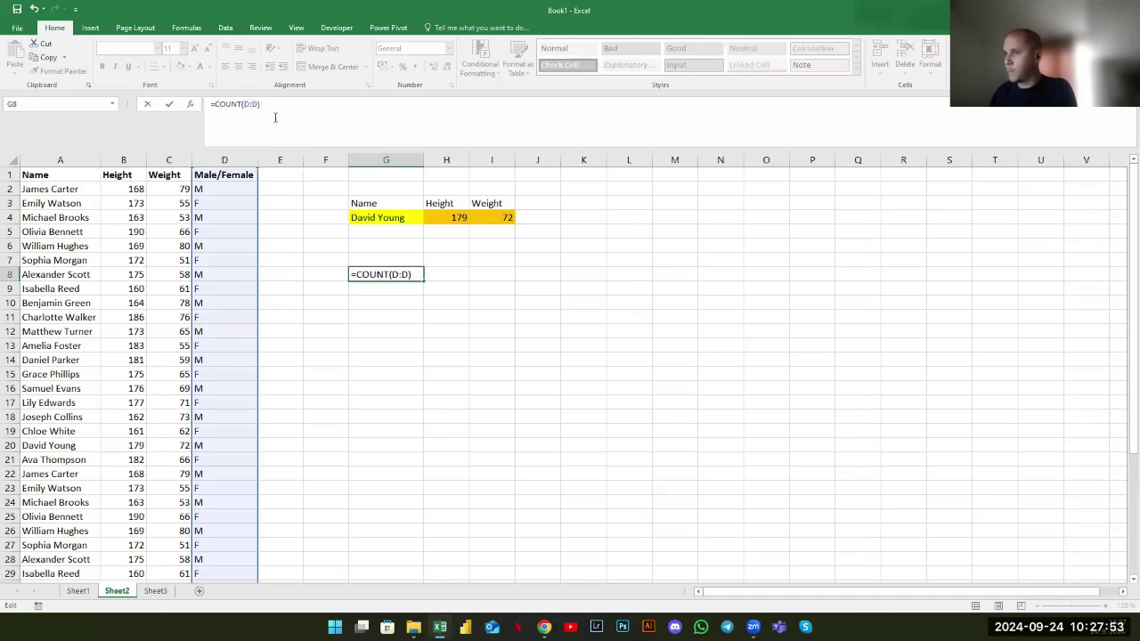
pyautogui.hotkey('ctrl', 'Return')
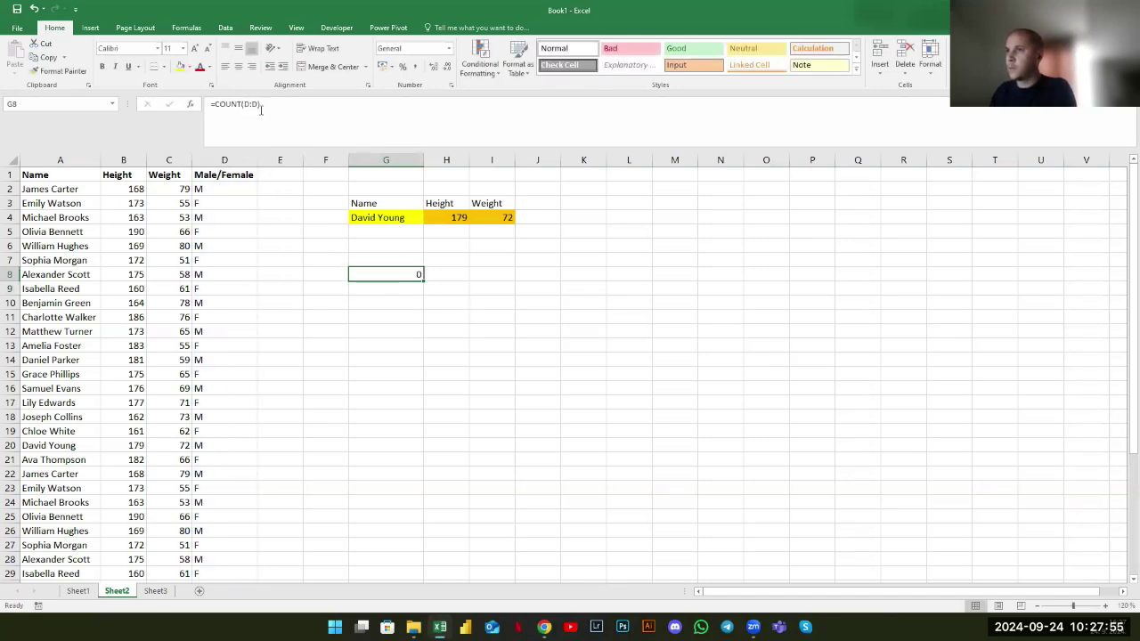
# Change the G8 formula to =COUNTA(D:D) so it returns 41
pyautogui.click(245, 106)
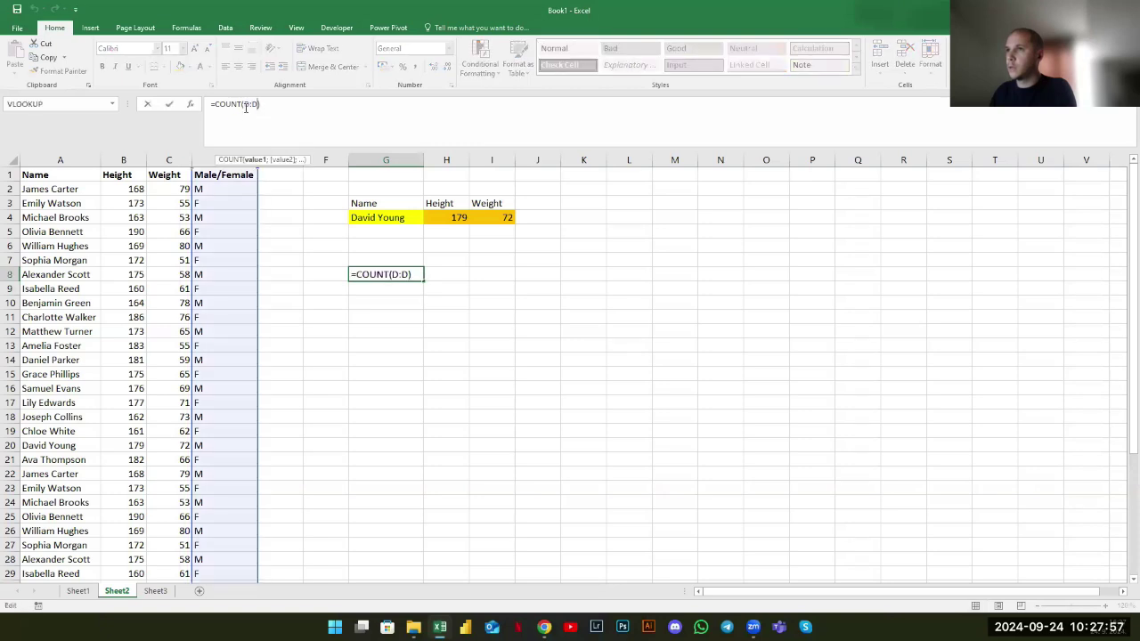
pyautogui.write('A')
pyautogui.hotkey('ctrl', 'Return')
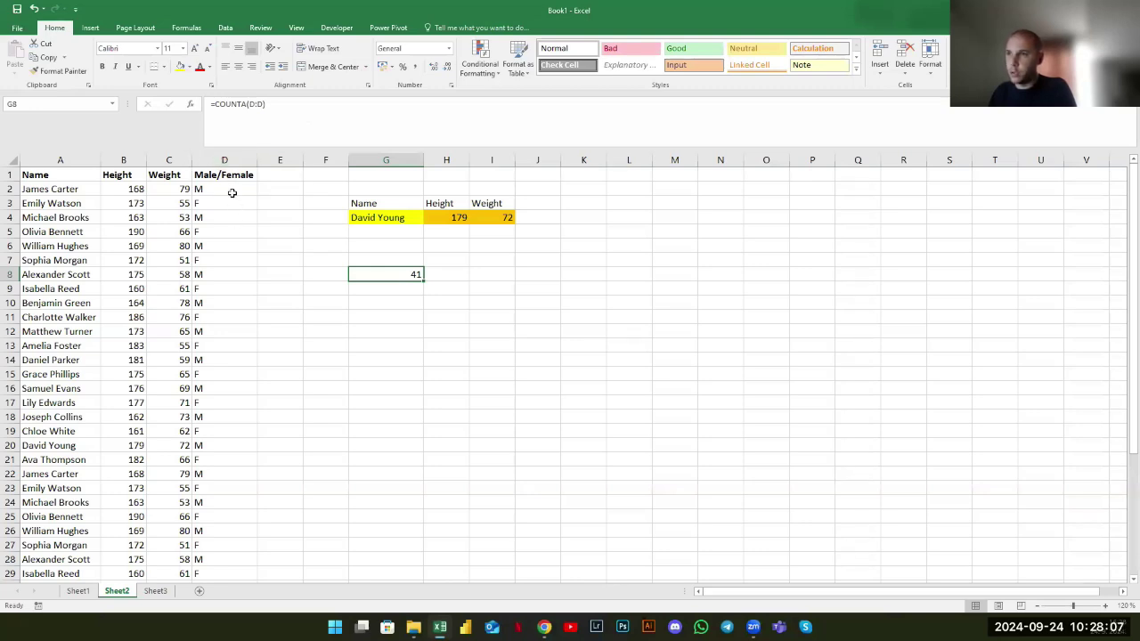
# Make G8 count column A instead, as =COUNTA(A:A), still giving 41
pyautogui.moveTo(232, 190); pyautogui.dragTo(229, 431)
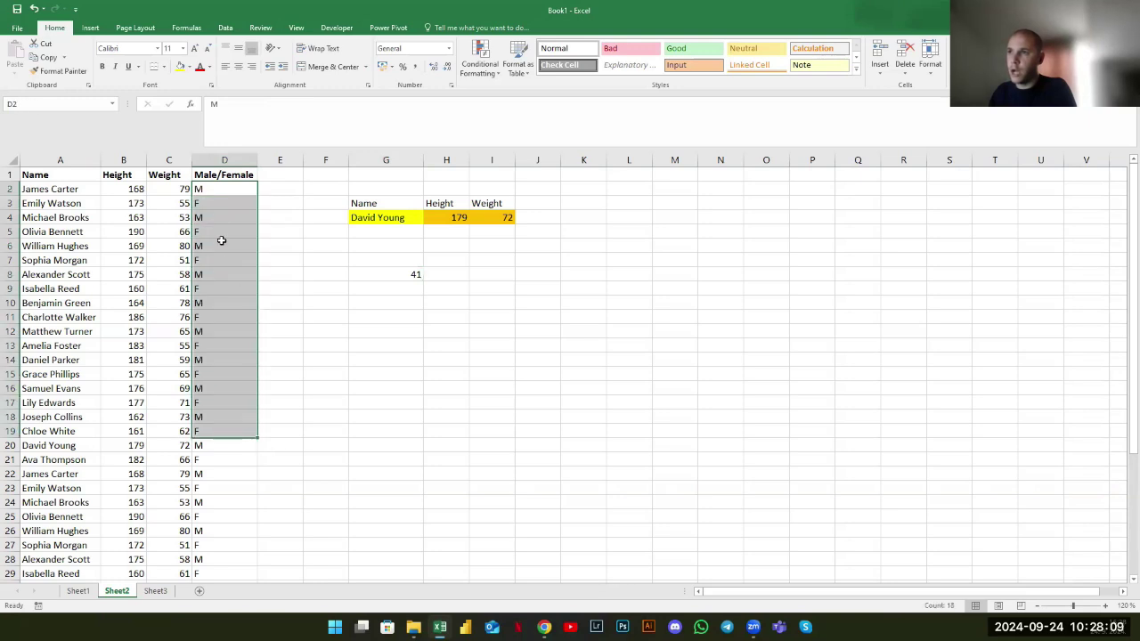
pyautogui.moveTo(216, 195); pyautogui.dragTo(216, 203)
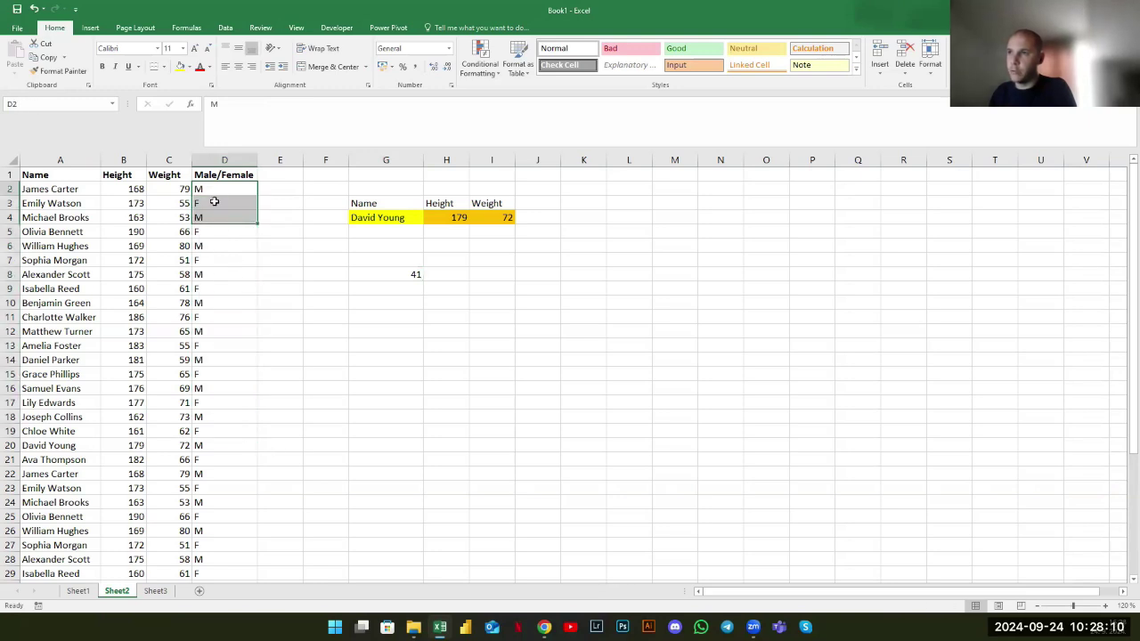
pyautogui.click(386, 275)
pyautogui.press('F2')
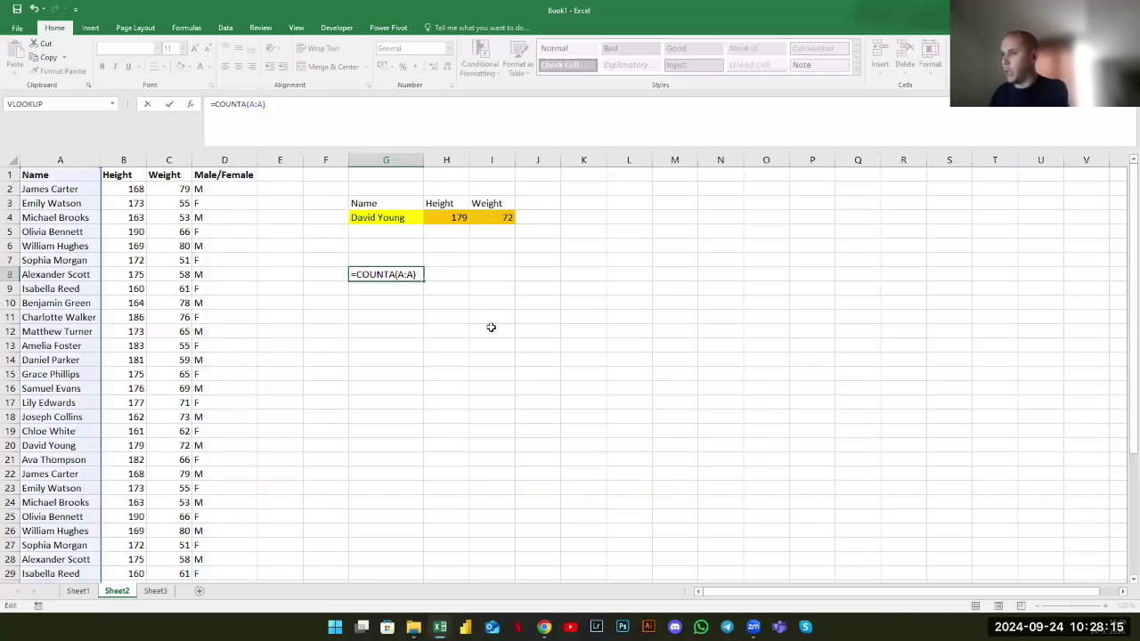
pyautogui.press('BackSpace')
pyautogui.press('BackSpace')
pyautogui.press('BackSpace')
pyautogui.press('BackSpace')
pyautogui.press('BackSpace')
pyautogui.press('BackSpace')
pyautogui.press('BackSpace')
pyautogui.press('BackSpace')
pyautogui.press('BackSpace')
pyautogui.press('BackSpace')
pyautogui.press('BackSpace')
pyautogui.press('BackSpace')
pyautogui.press('Return')
pyautogui.hotkey('ctrl', 'z')
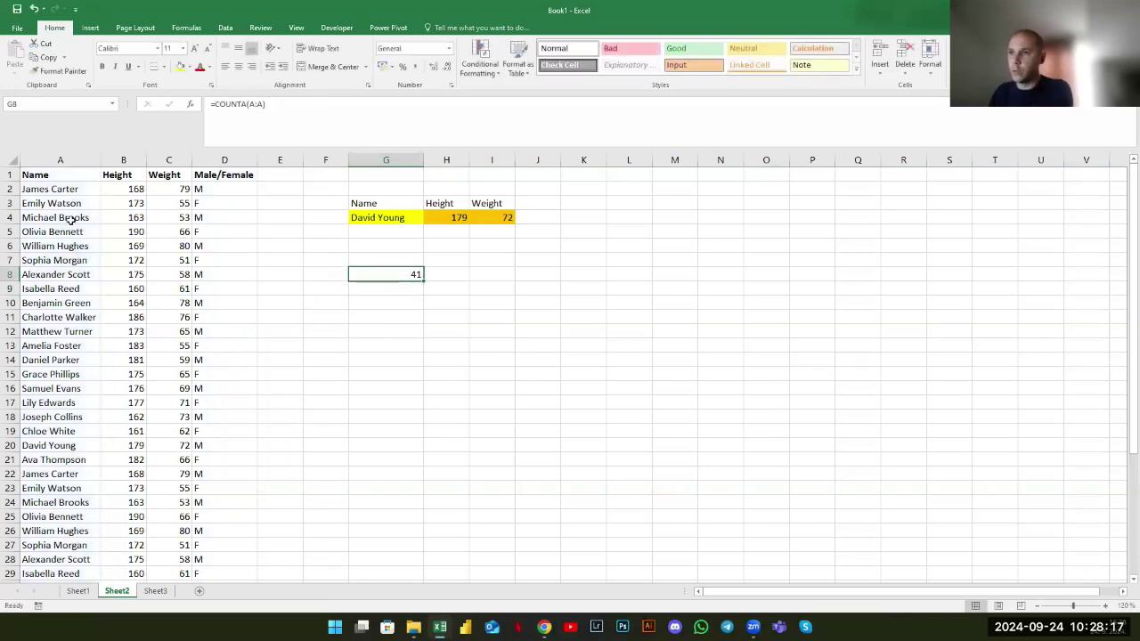
# Compare selections of name, height and gender cells with the count, ending on G9
pyautogui.moveTo(51, 346); pyautogui.dragTo(124, 360)
pyautogui.moveTo(48, 431); pyautogui.dragTo(124, 445)
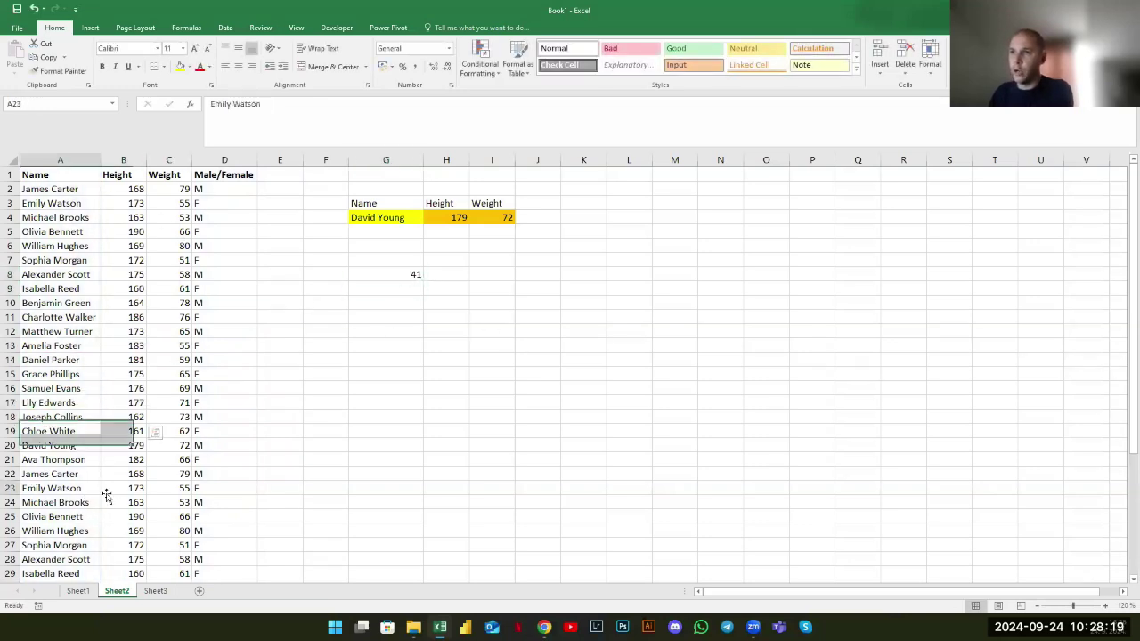
pyautogui.moveTo(51, 488); pyautogui.dragTo(123, 488)
pyautogui.click(412, 276)
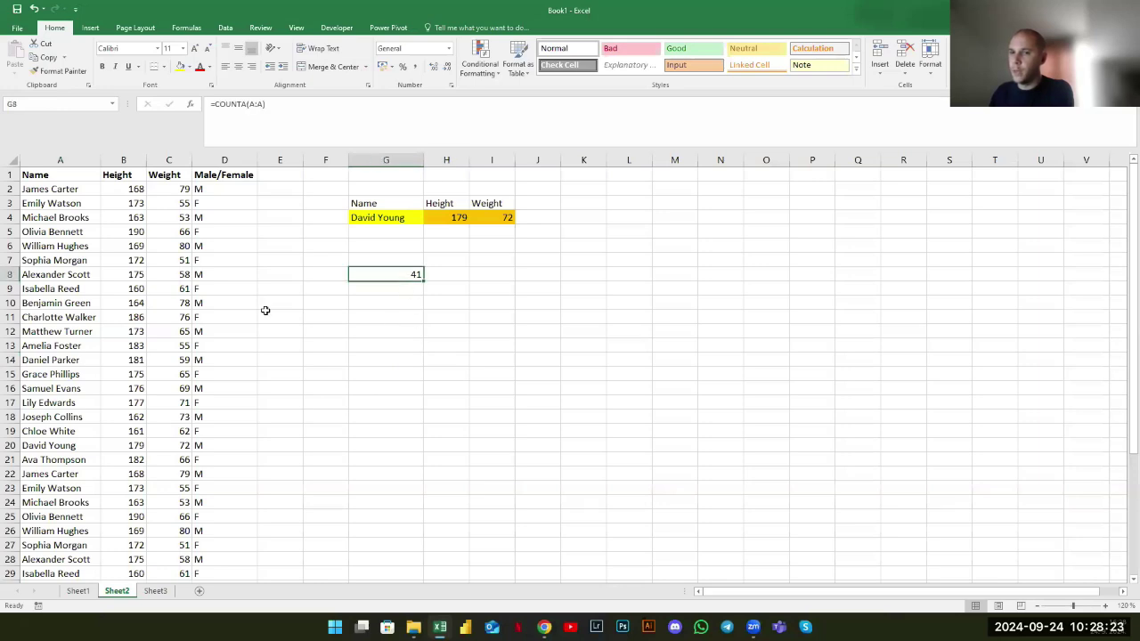
pyautogui.moveTo(207, 189); pyautogui.dragTo(234, 362)
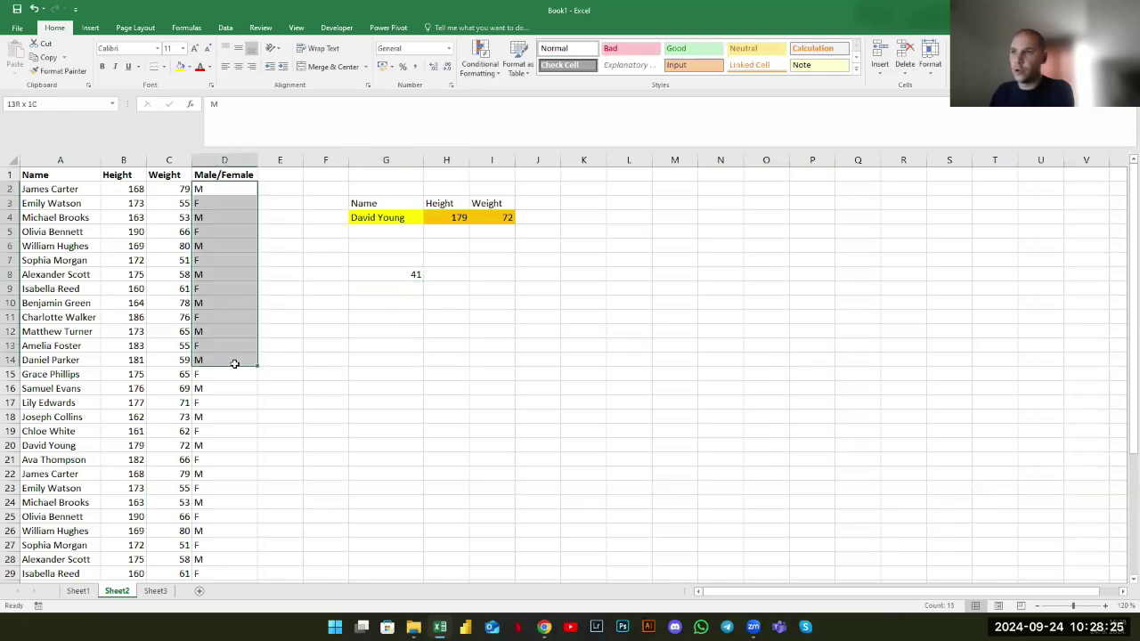
pyautogui.click(216, 217)
pyautogui.click(218, 257)
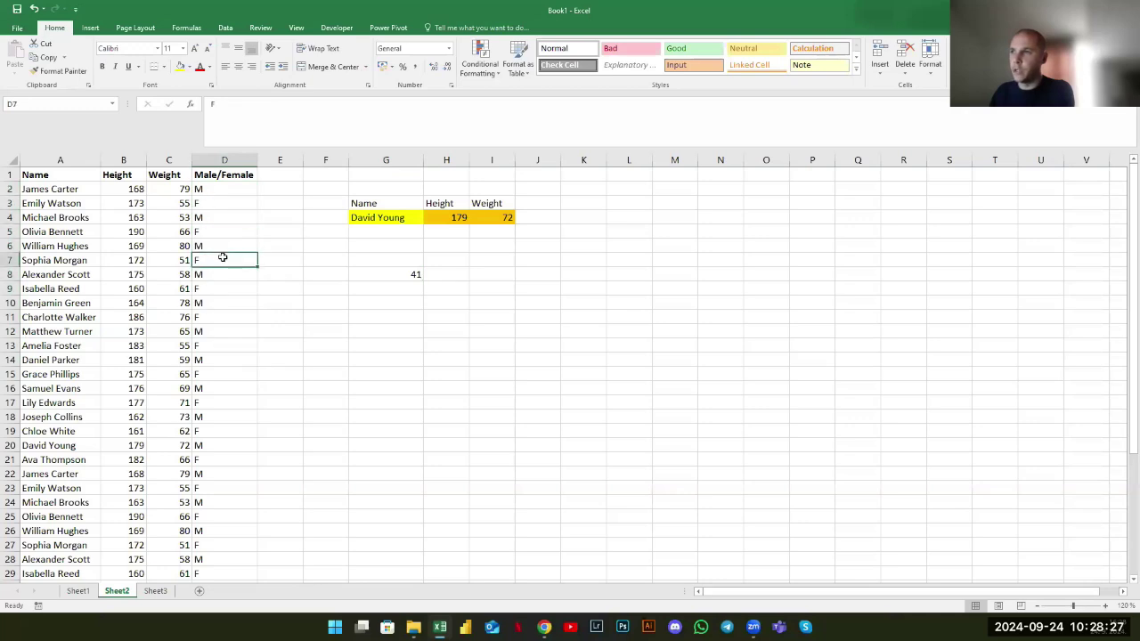
pyautogui.click(341, 291)
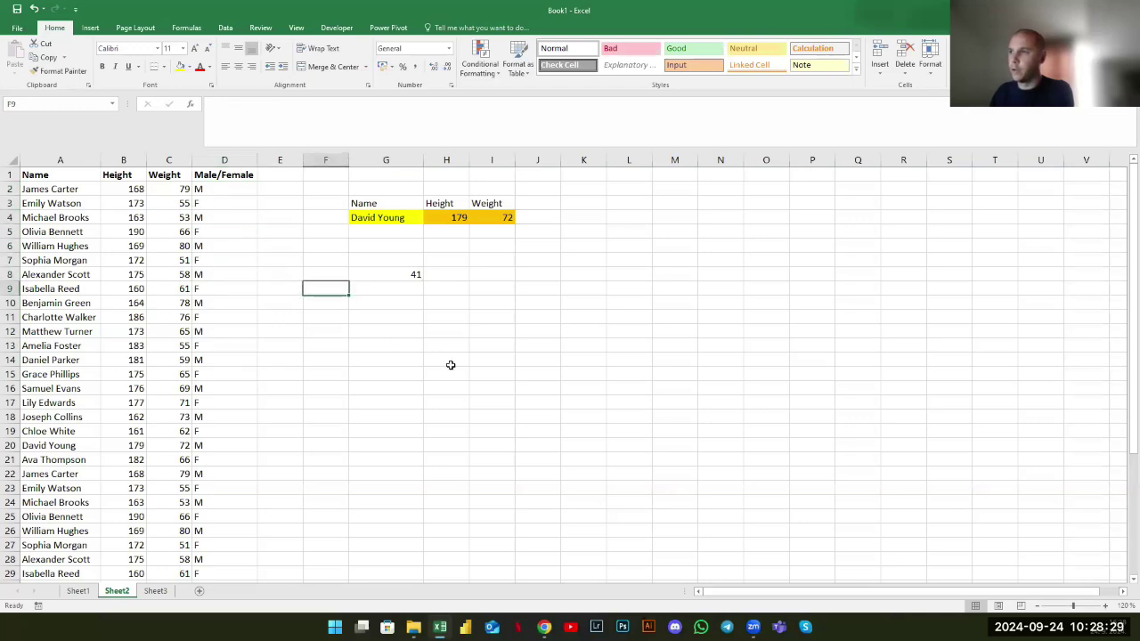
pyautogui.click(405, 283)
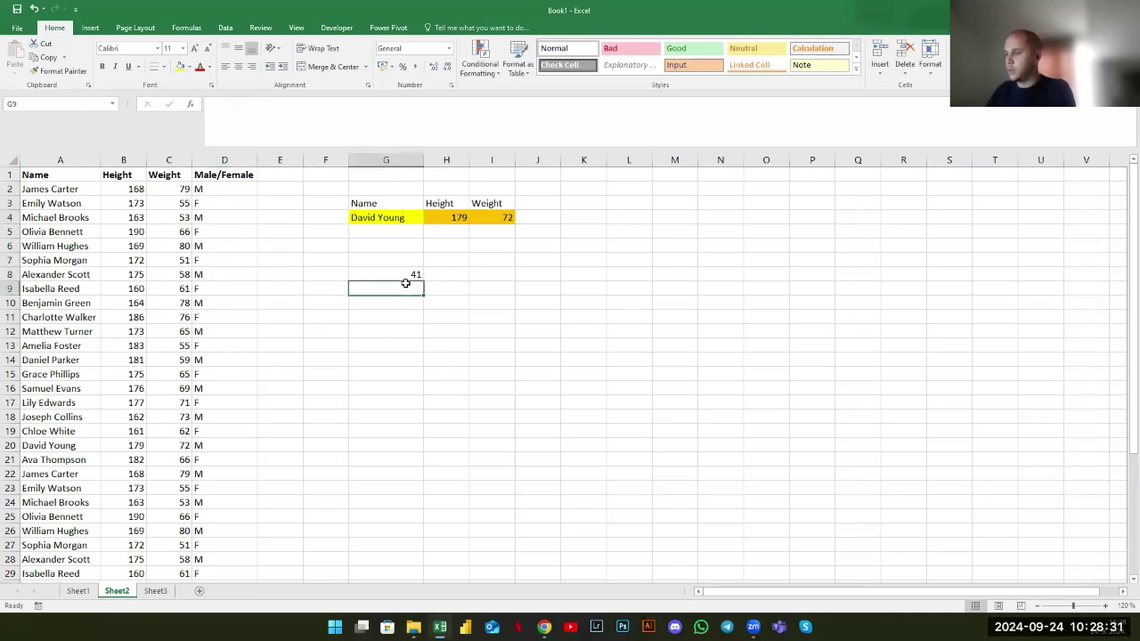
# Enter =COUNTIF(D:D;"M") in G9 to count the males, returning 20
pyautogui.write('+')
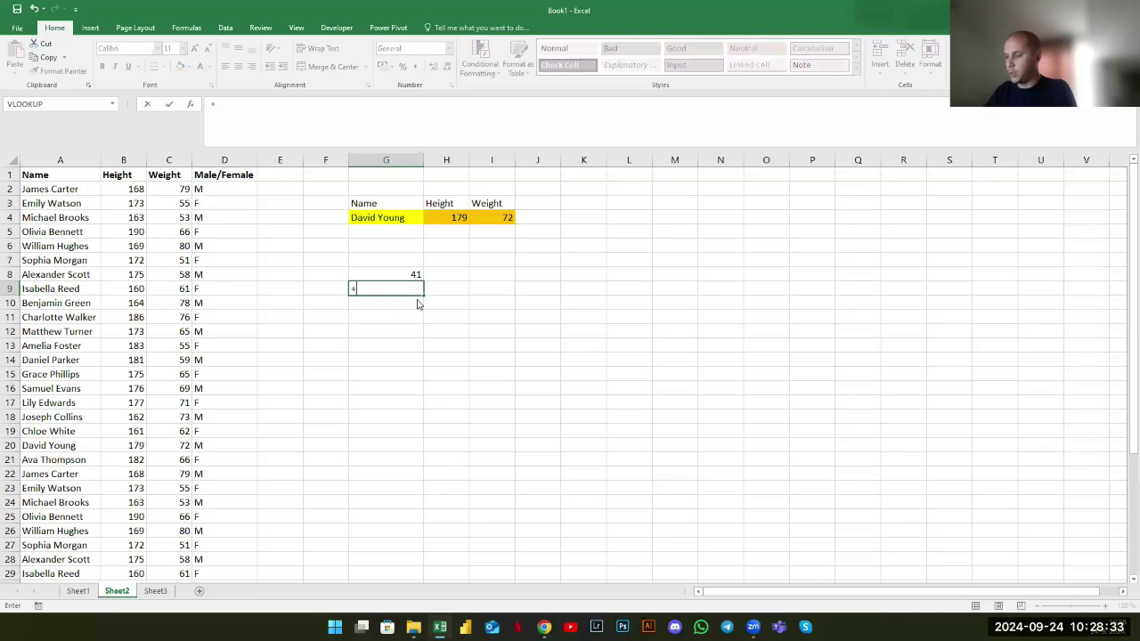
pyautogui.write('countif')
pyautogui.press('Tab')
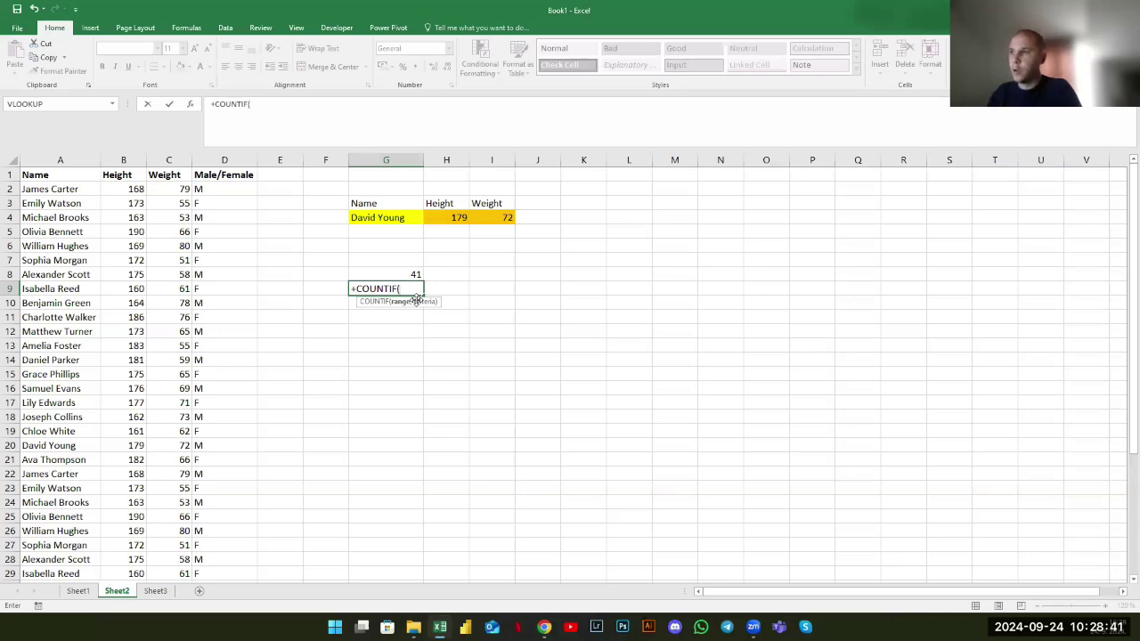
pyautogui.click(224, 159)
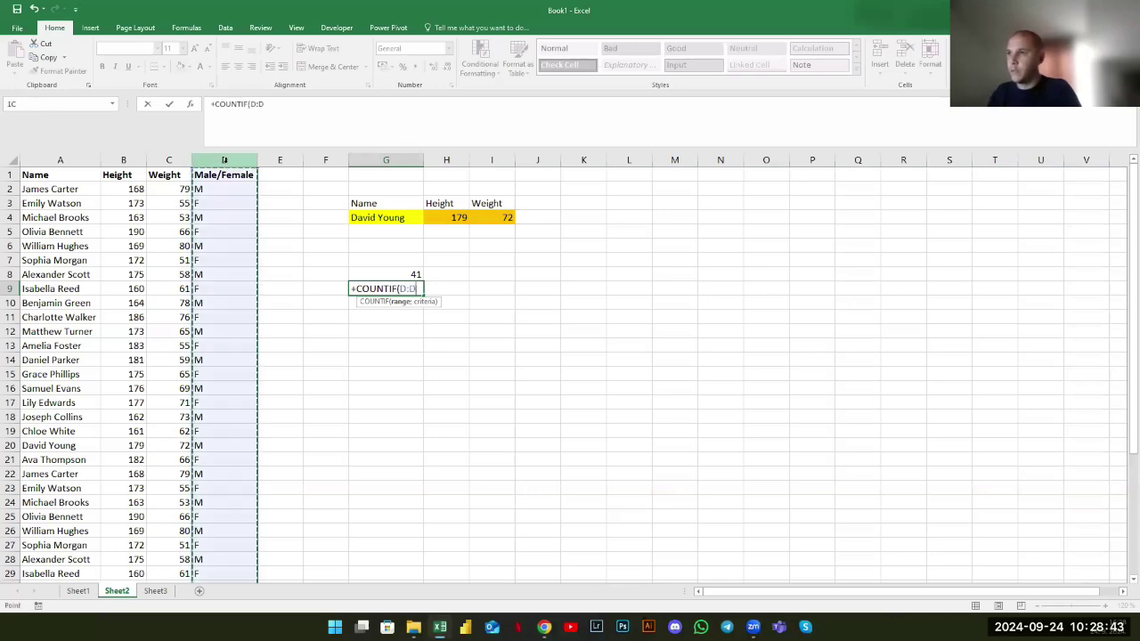
pyautogui.write(';')
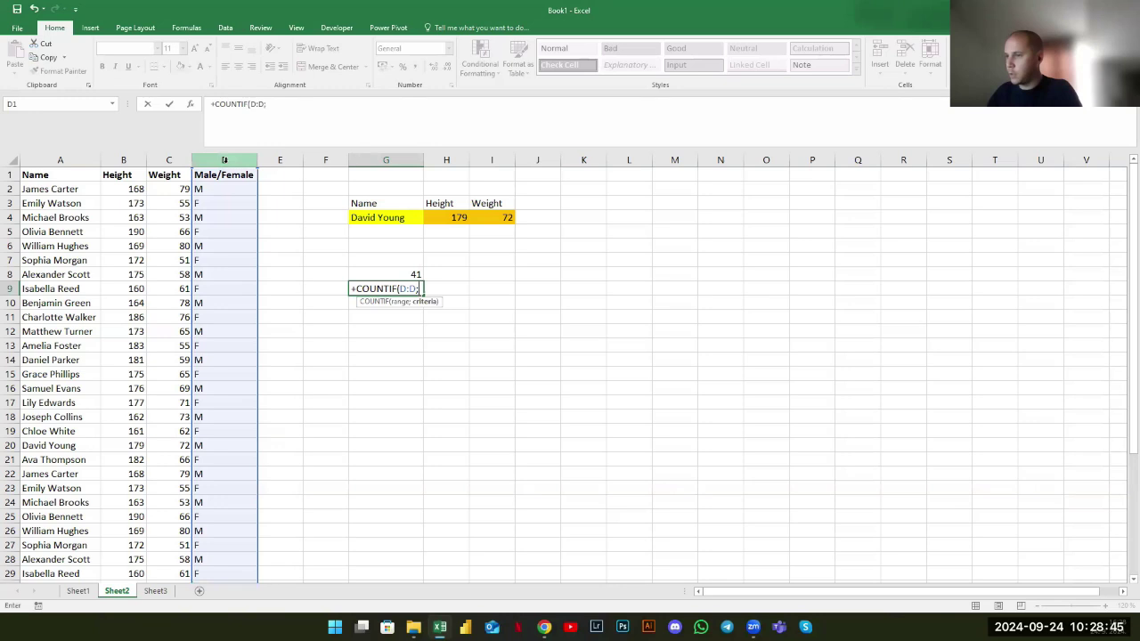
pyautogui.write('"')
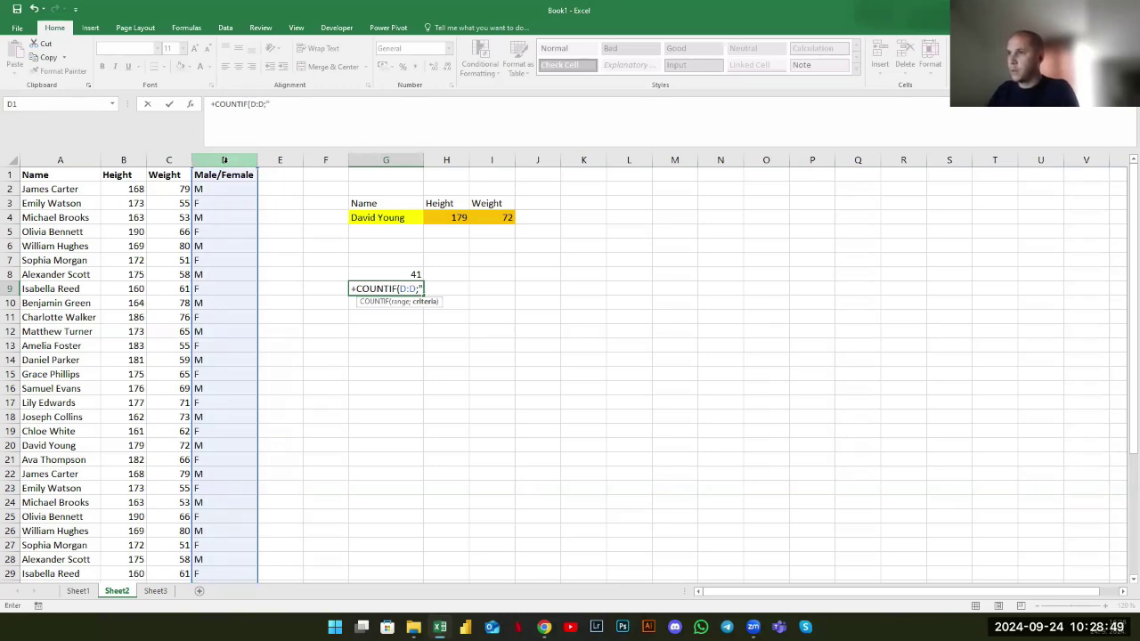
pyautogui.write('M')
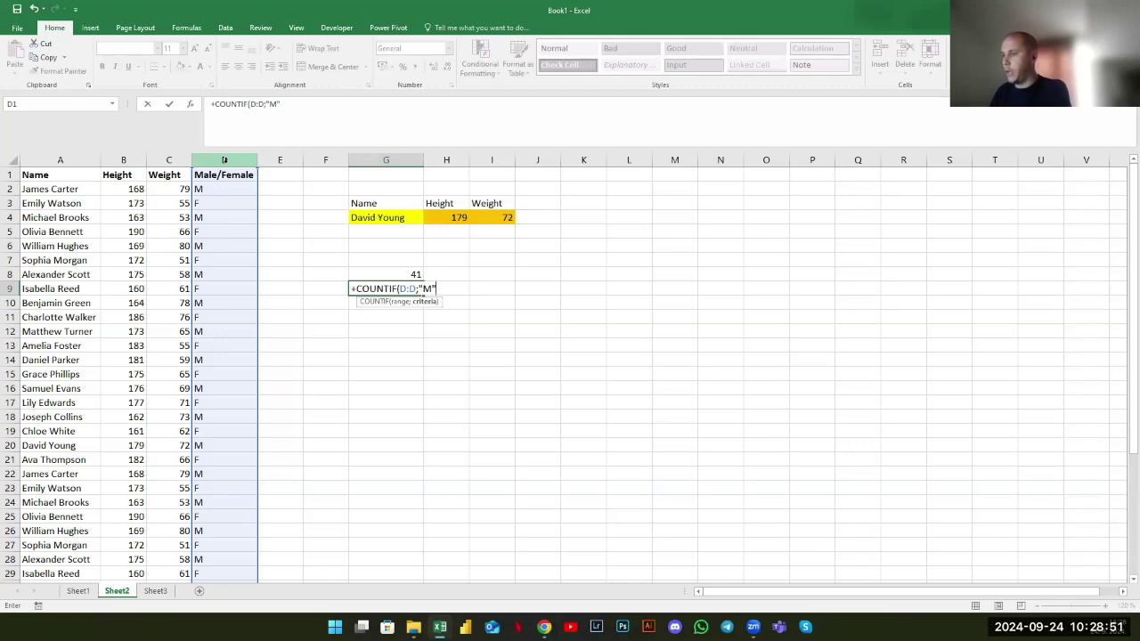
pyautogui.write('")')
pyautogui.press('Return')
pyautogui.click(375, 289)
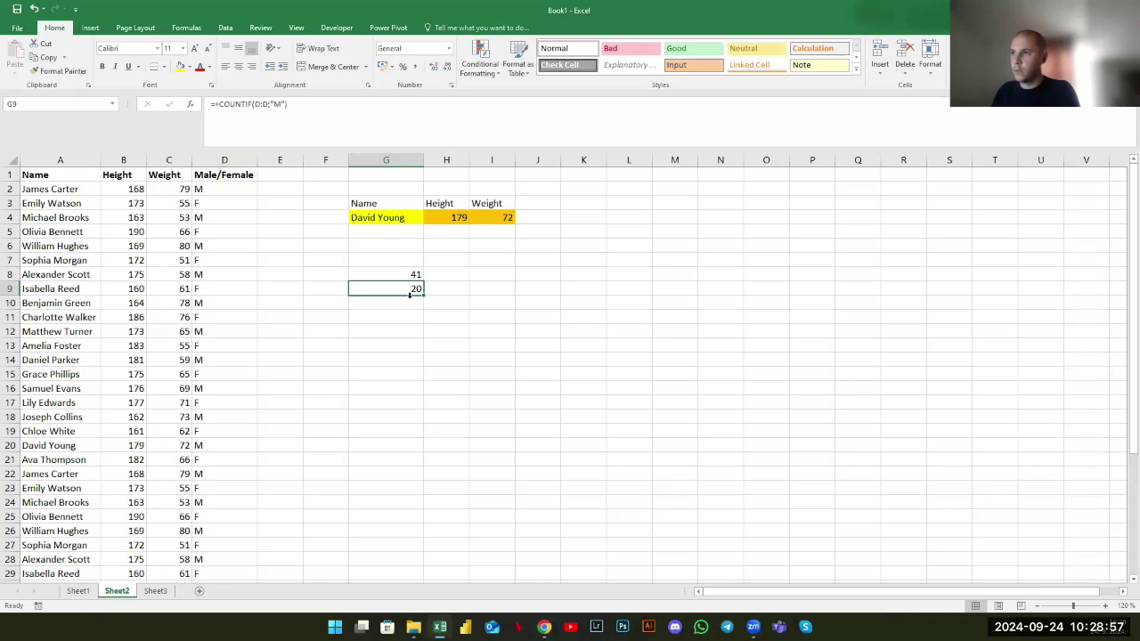
pyautogui.press('Return')
# Enter =COUNTIF(D:D;"F") in G10 and check the G9:G10 sum against G8's 41
pyautogui.write('+')
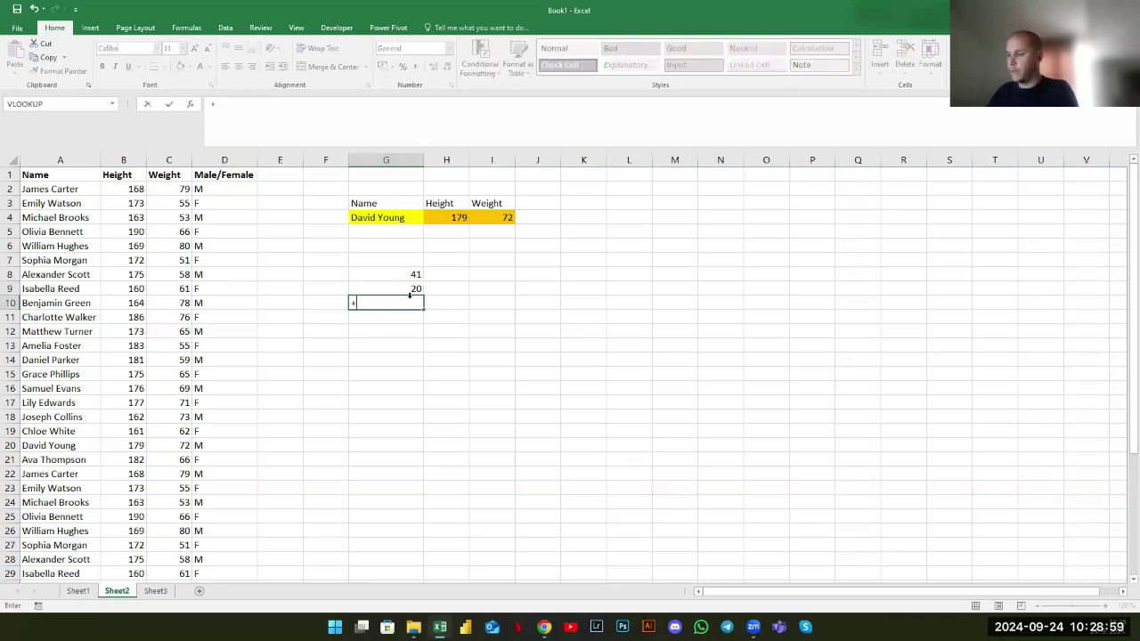
pyautogui.write('COUNTIF(')
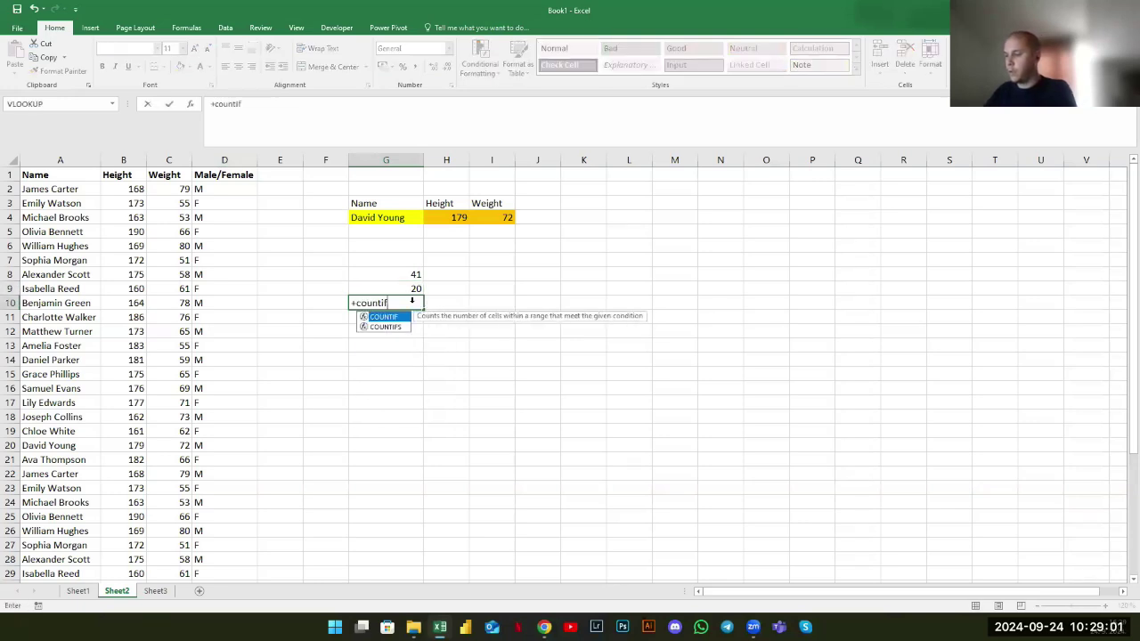
pyautogui.click(230, 159)
pyautogui.write(';"F"')
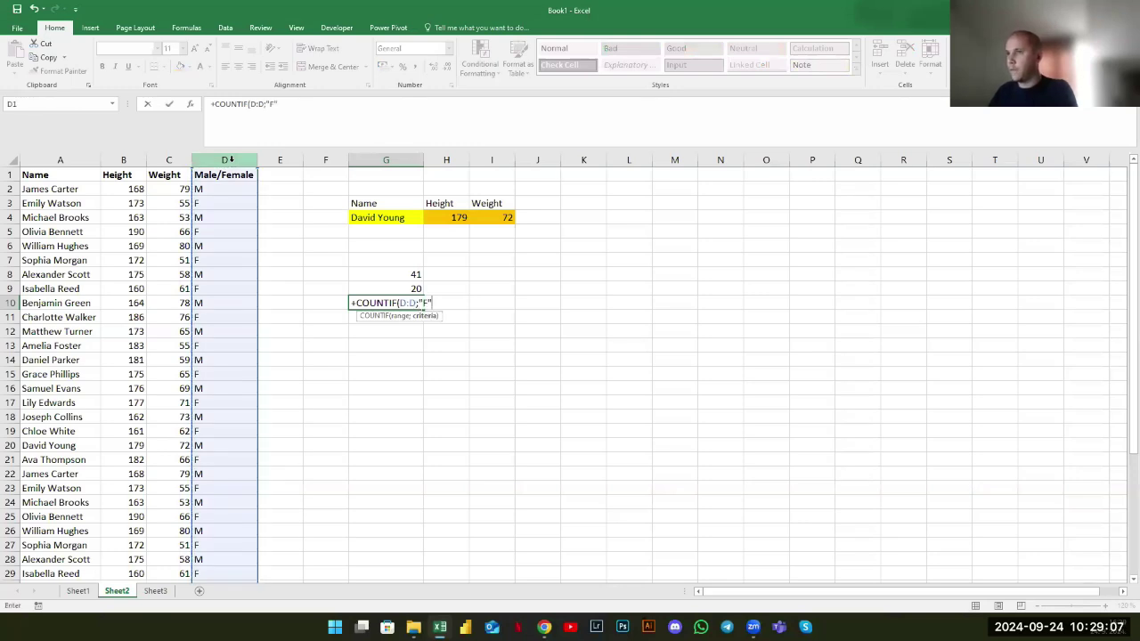
pyautogui.press('Return')
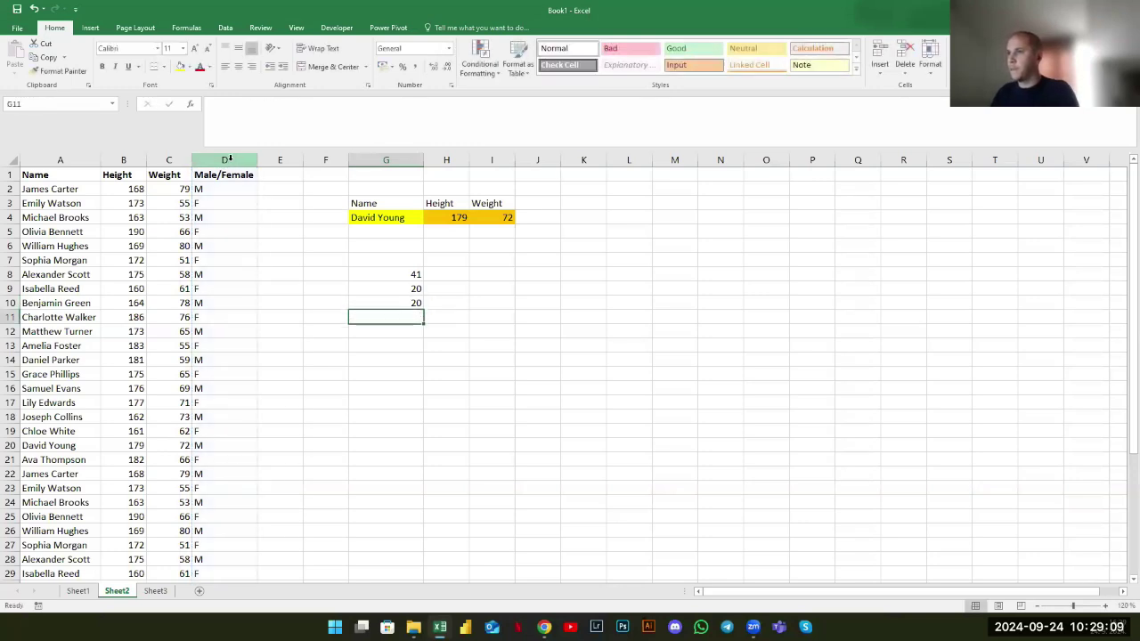
pyautogui.click(407, 289)
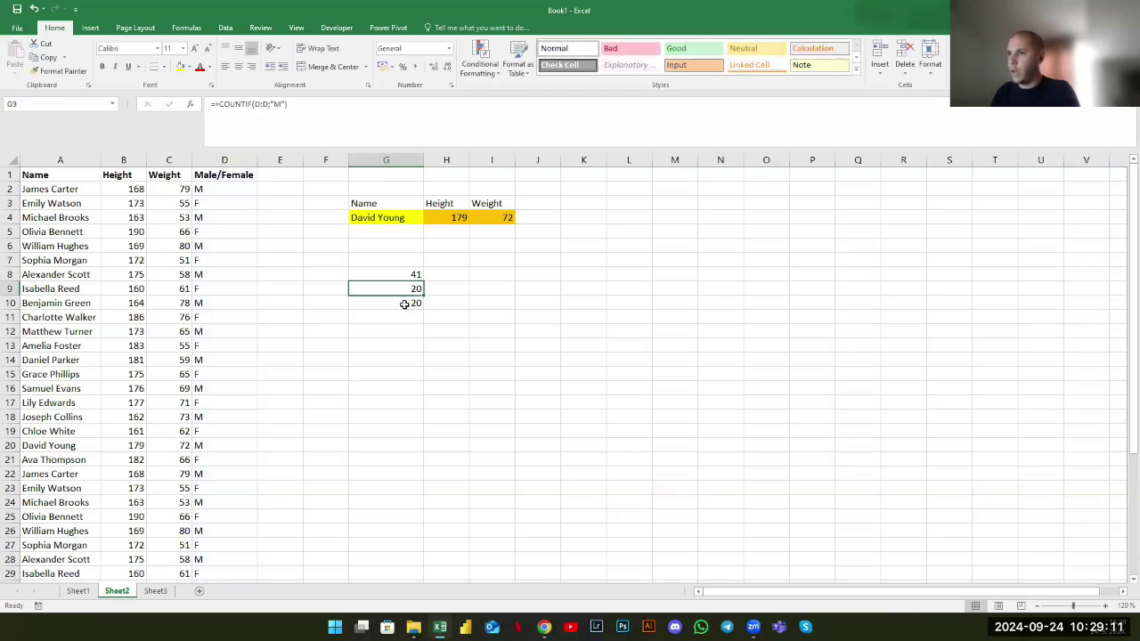
pyautogui.hotkey('shift', 'Down')
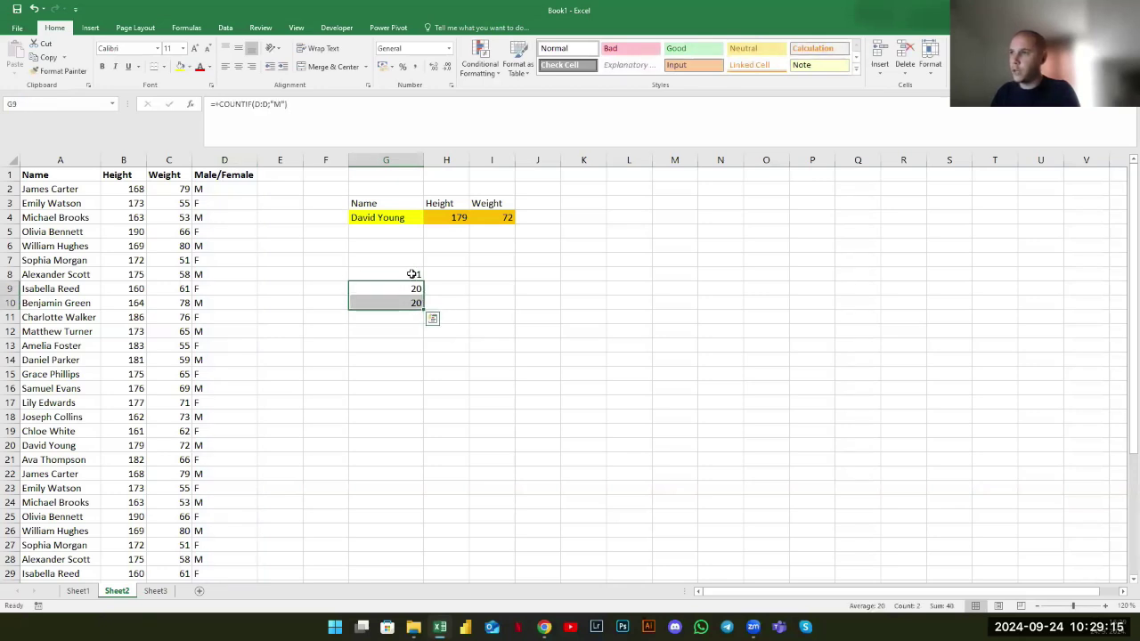
pyautogui.click(412, 275)
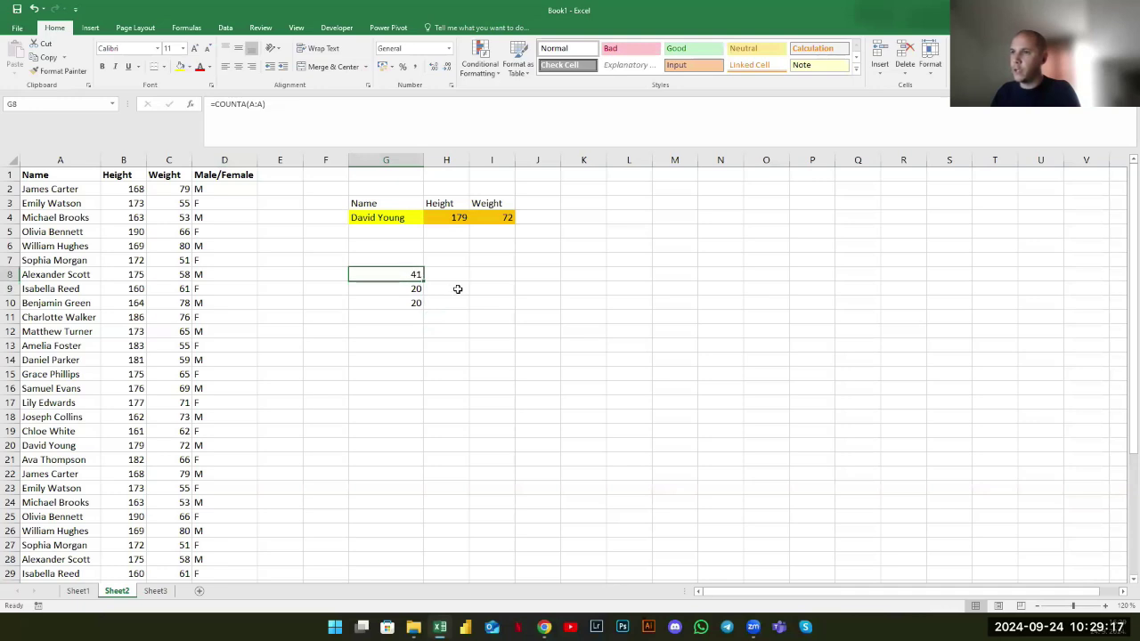
# Review G8's =COUNTA(A:A) formula against the gender entries and D1 header
pyautogui.click(305, 124)
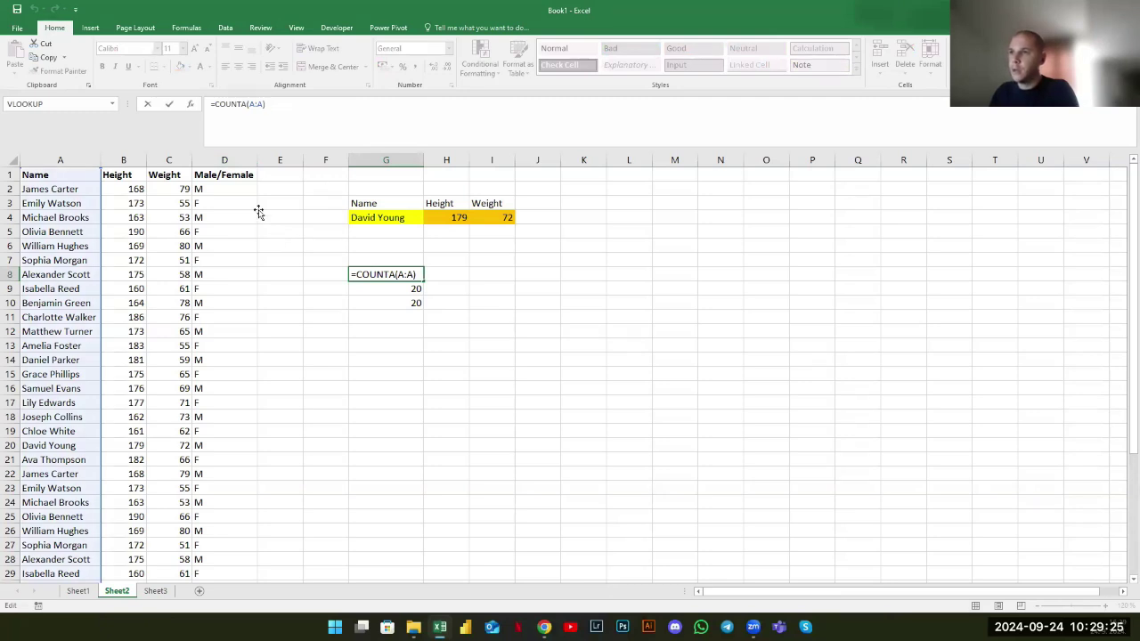
pyautogui.click(221, 178)
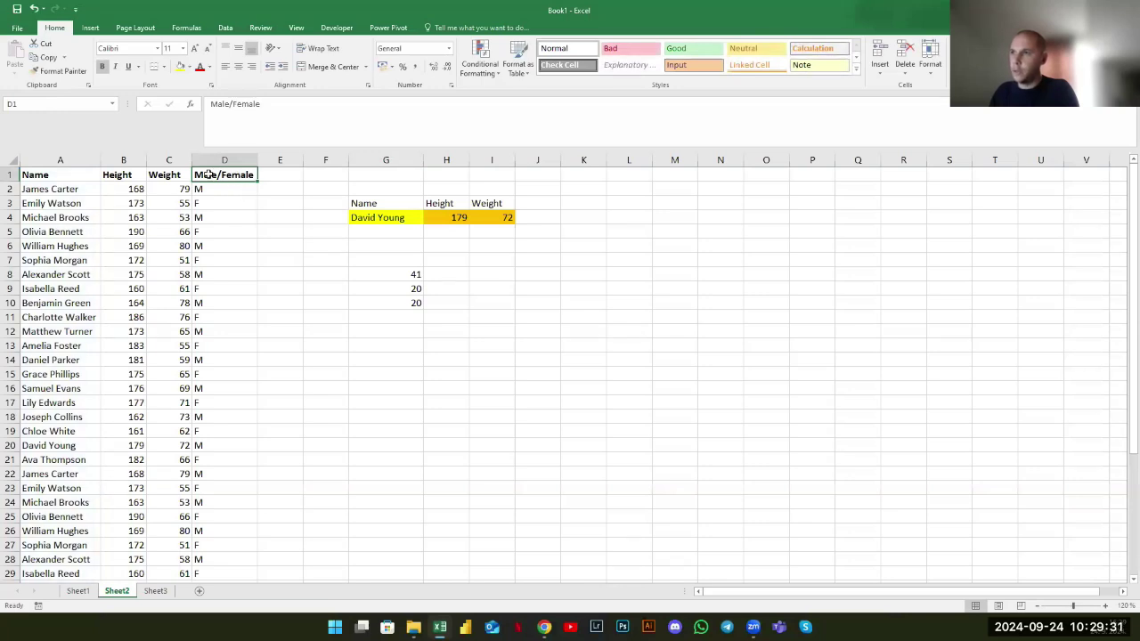
pyautogui.moveTo(222, 189); pyautogui.dragTo(222, 203)
pyautogui.click(218, 177)
pyautogui.click(410, 275)
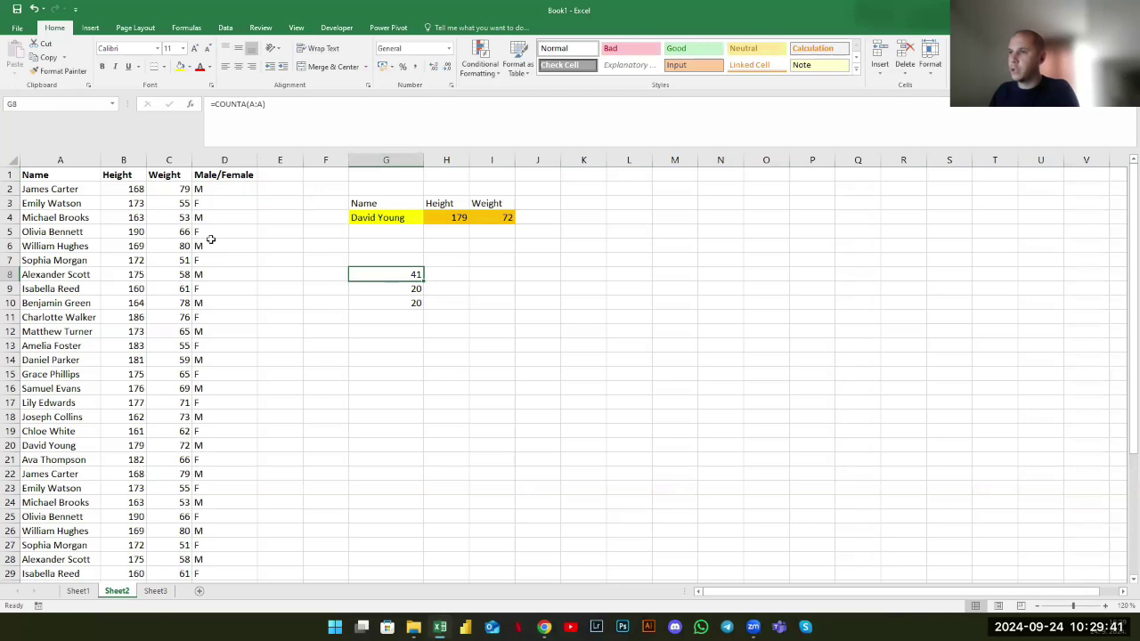
pyautogui.click(244, 275)
# Clear the Male/Female header from D1, dropping the G8 total to 40
pyautogui.click(227, 175)
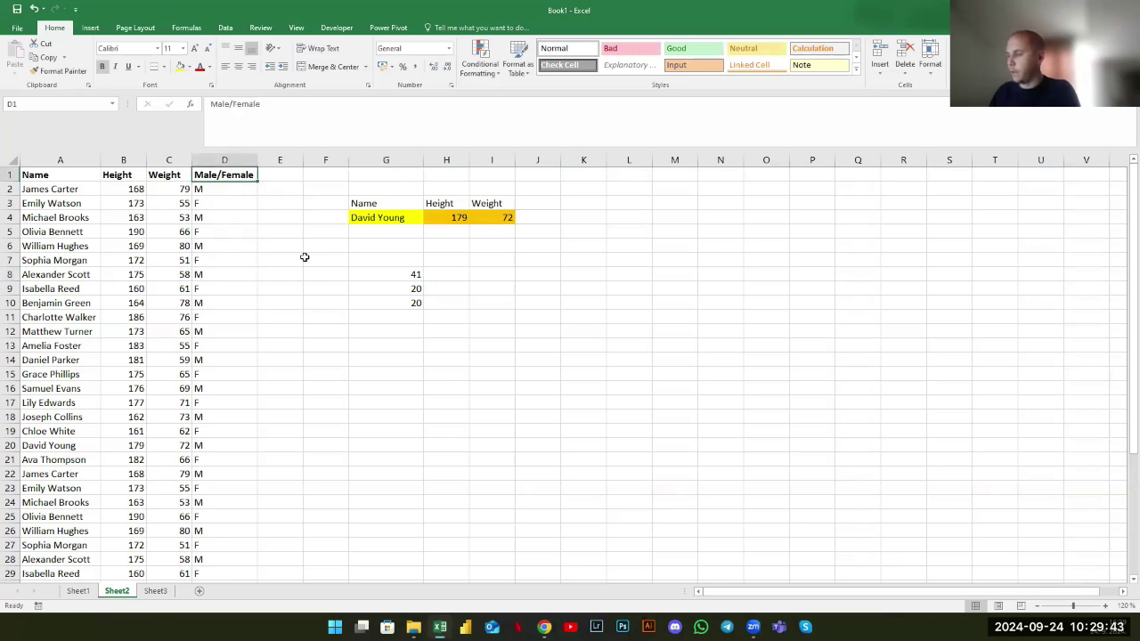
pyautogui.press('Delete')
pyautogui.click(304, 258)
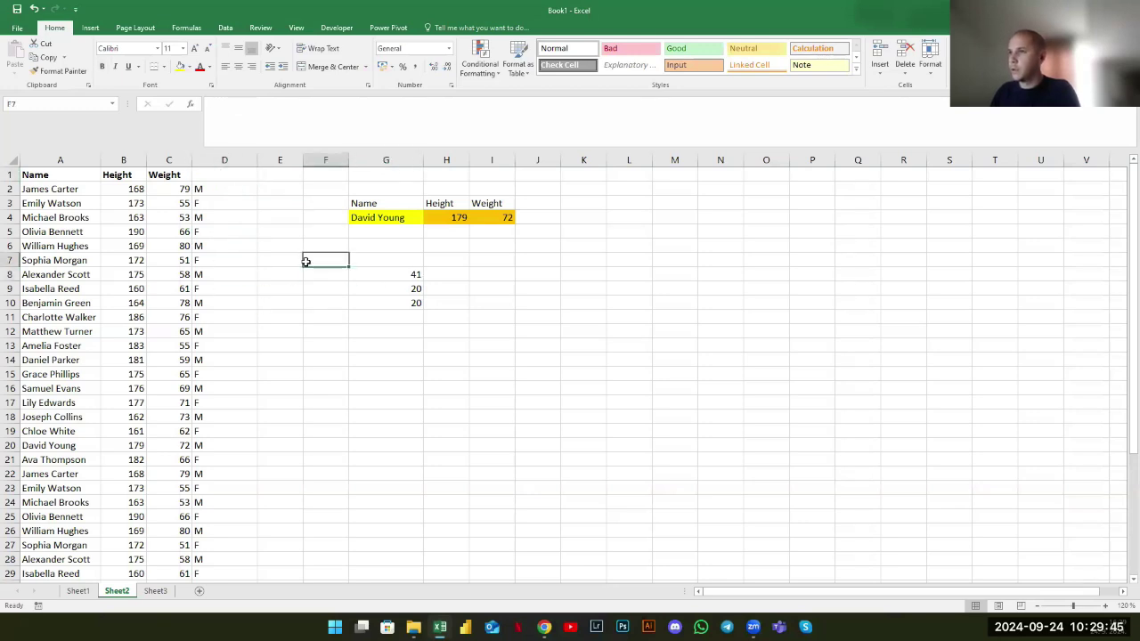
pyautogui.click(377, 270)
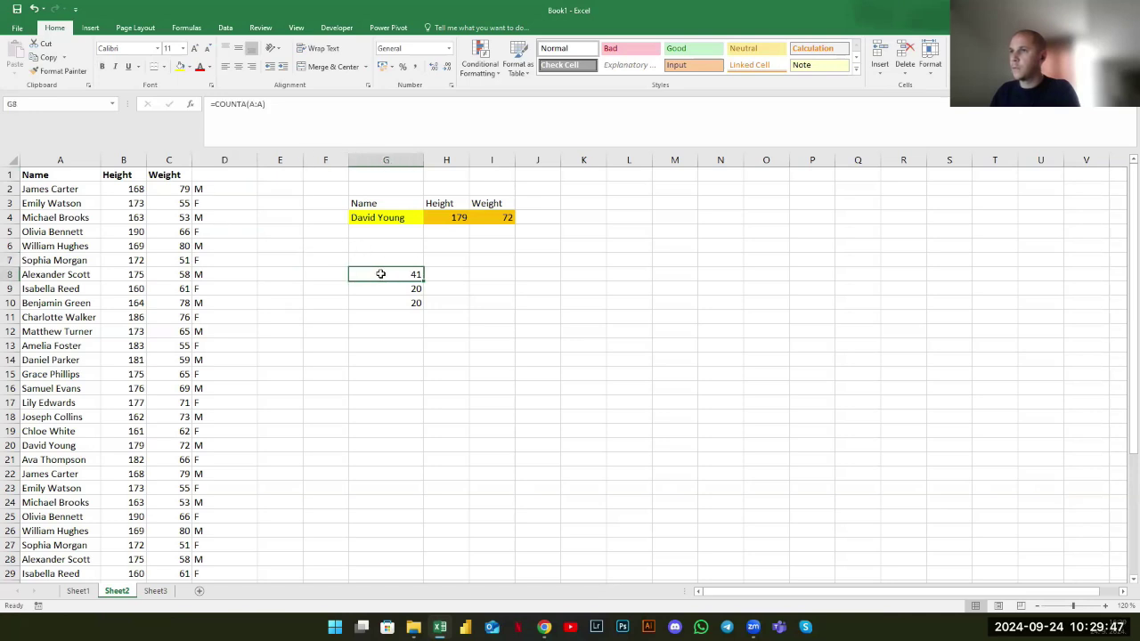
pyautogui.press('F2')
pyautogui.press('Return')
pyautogui.click(396, 274)
pyautogui.click(260, 105)
# Point G8's total count at column D and correct D11 to M
pyautogui.moveTo(100, 210); pyautogui.dragTo(202, 203)
pyautogui.press('Return')
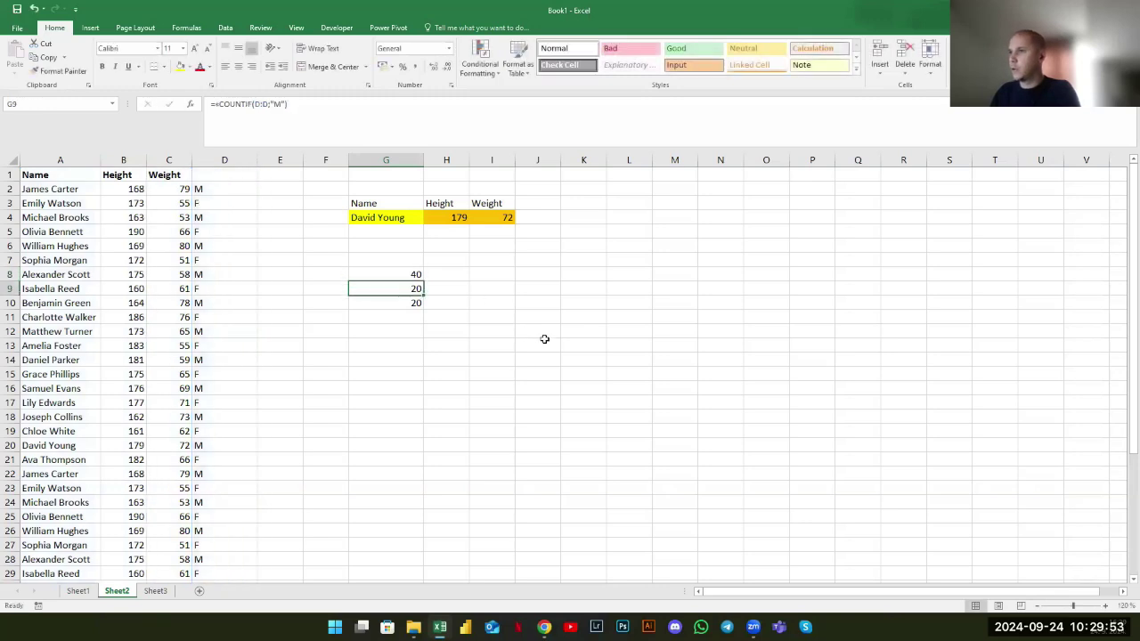
pyautogui.click(205, 305)
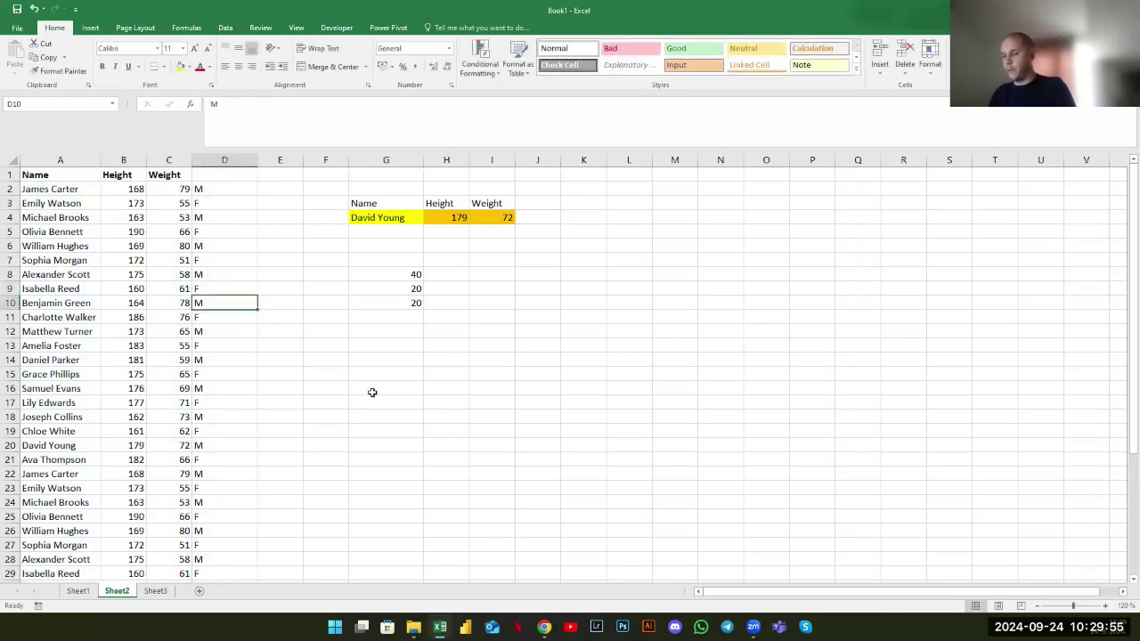
pyautogui.press('Down')
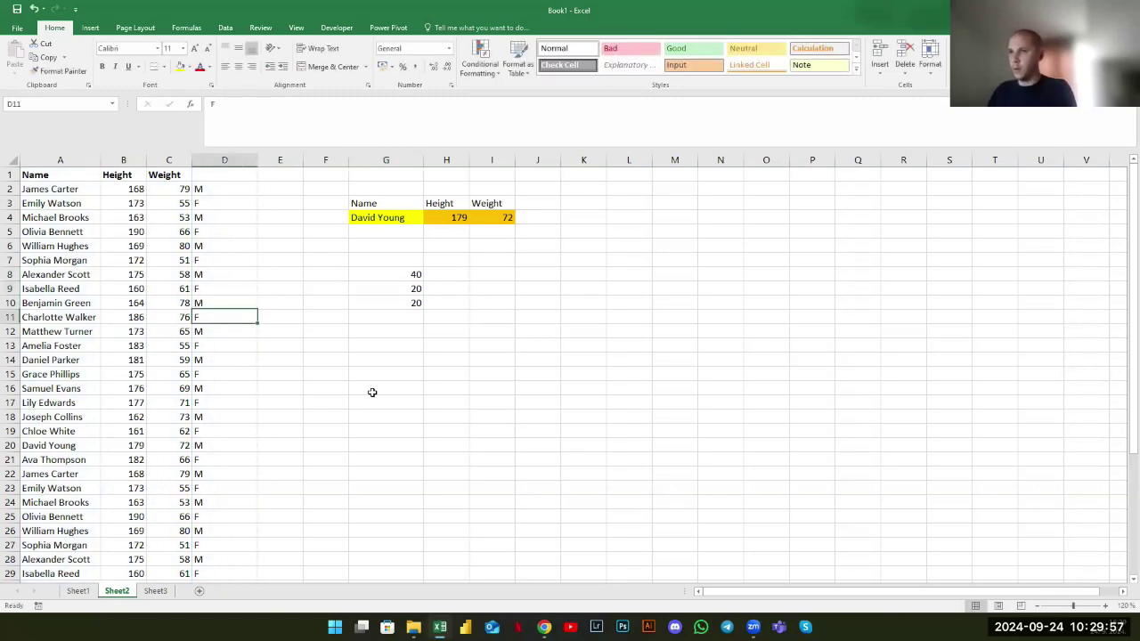
pyautogui.write('M')
pyautogui.press('Return')
# Delete duplicated rows 36–41, leaving counts of 34 total, 18 M and 16 F
pyautogui.moveTo(408, 289); pyautogui.dragTo(409, 305)
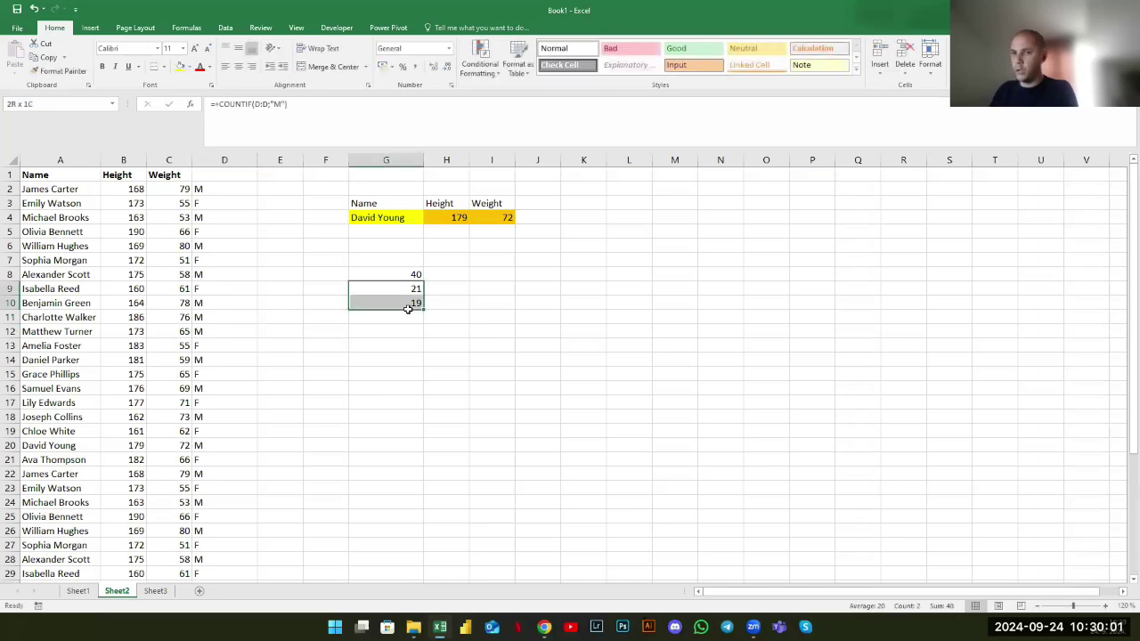
pyautogui.scroll(-7, 145, 444)
pyautogui.scroll(6, 145, 443)
pyautogui.scroll(-4, 127, 470)
pyautogui.moveTo(9, 531); pyautogui.dragTo(9, 460)
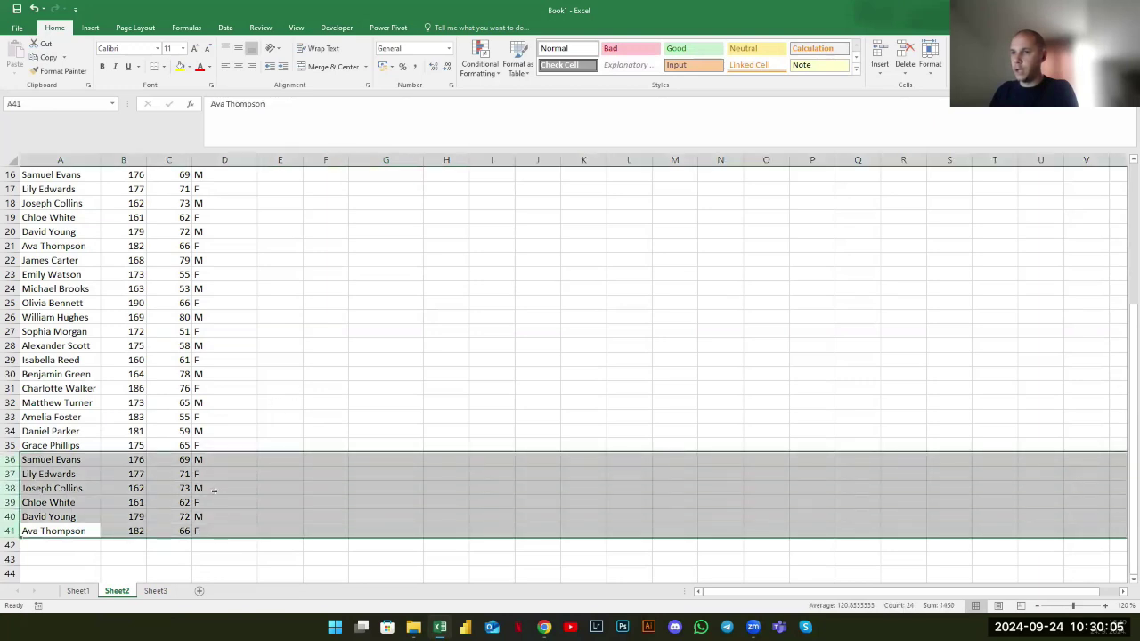
pyautogui.rightClick(233, 501)
pyautogui.click(258, 411)
pyautogui.scroll(5, 356, 374)
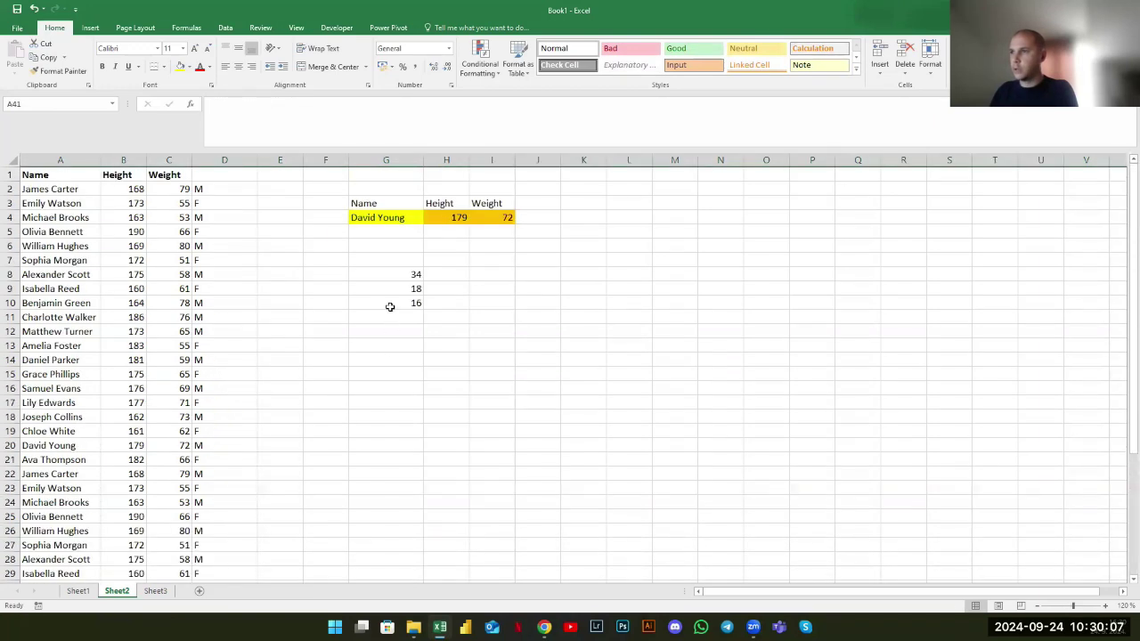
pyautogui.click(400, 276)
pyautogui.moveTo(401, 276); pyautogui.dragTo(402, 303)
pyautogui.click(405, 275)
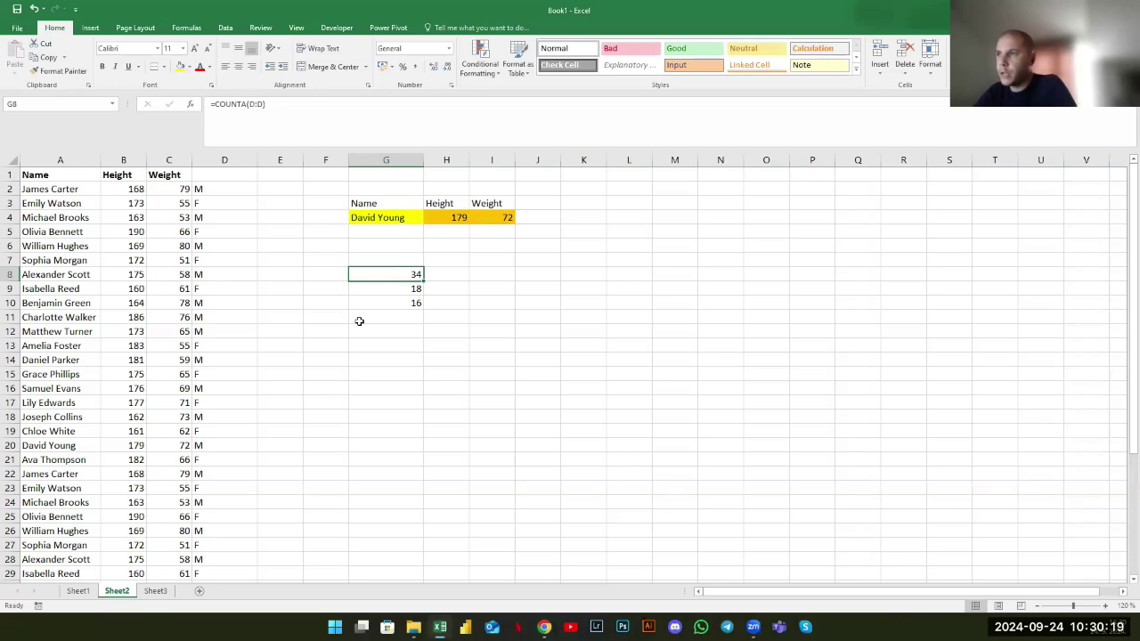
pyautogui.press('Right')
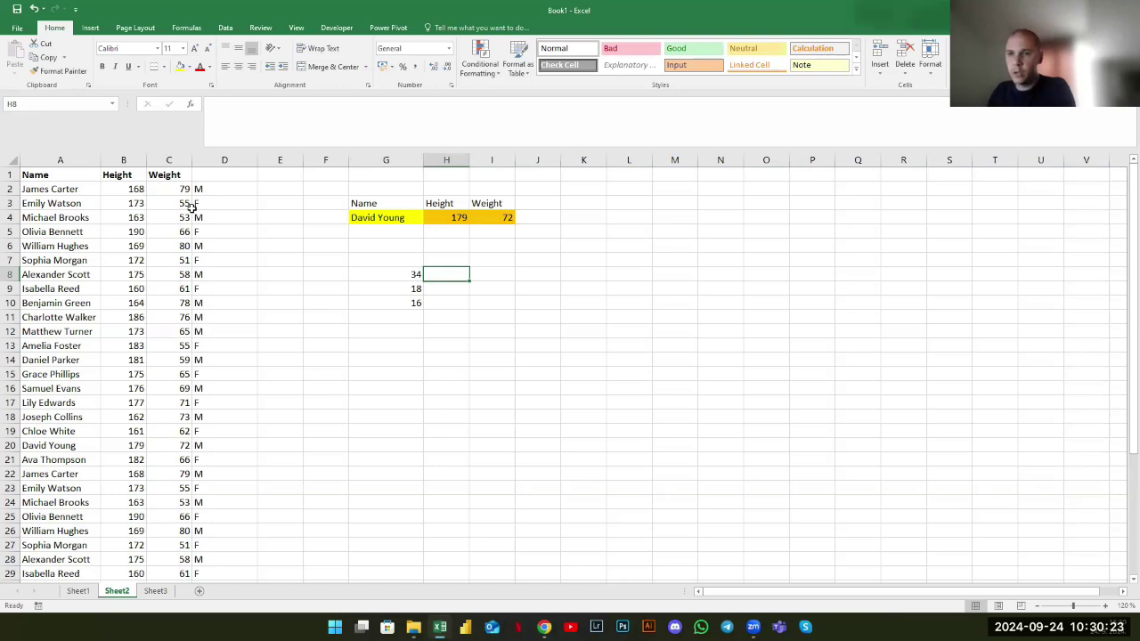
pyautogui.click(69, 190)
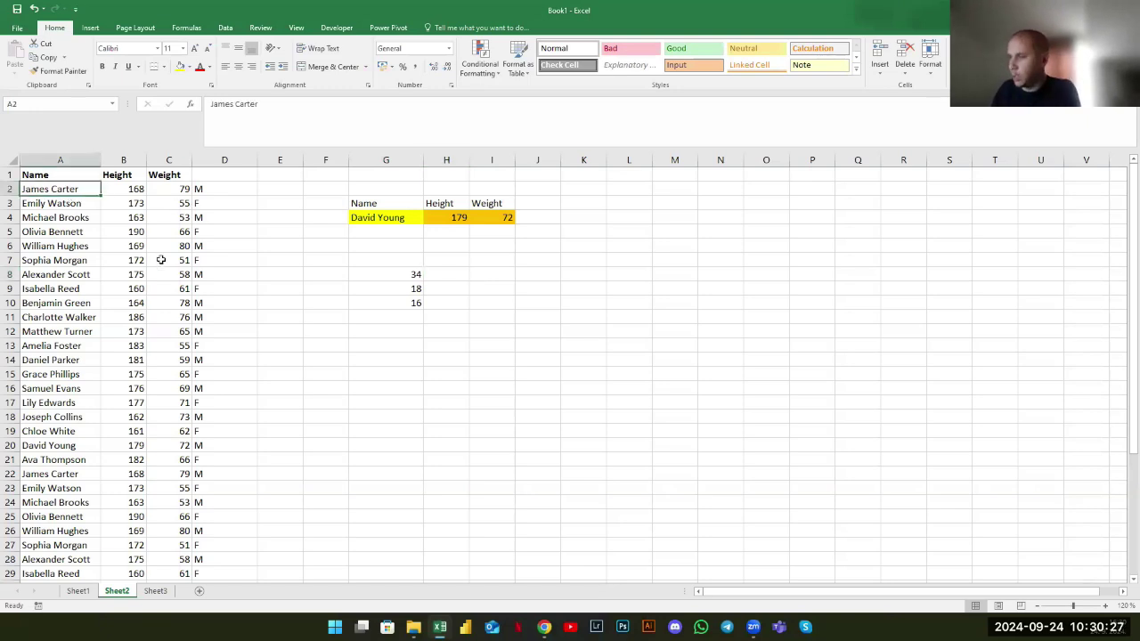
pyautogui.press('Down')
pyautogui.press('Down')
pyautogui.press('Down')
pyautogui.press('Down')
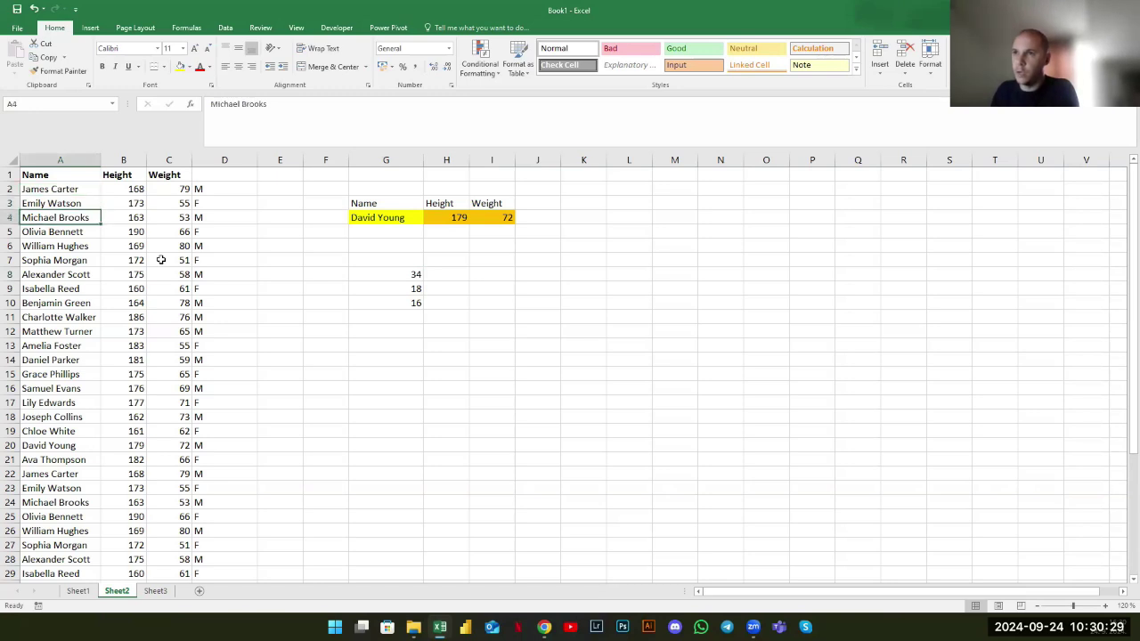
pyautogui.press('Down')
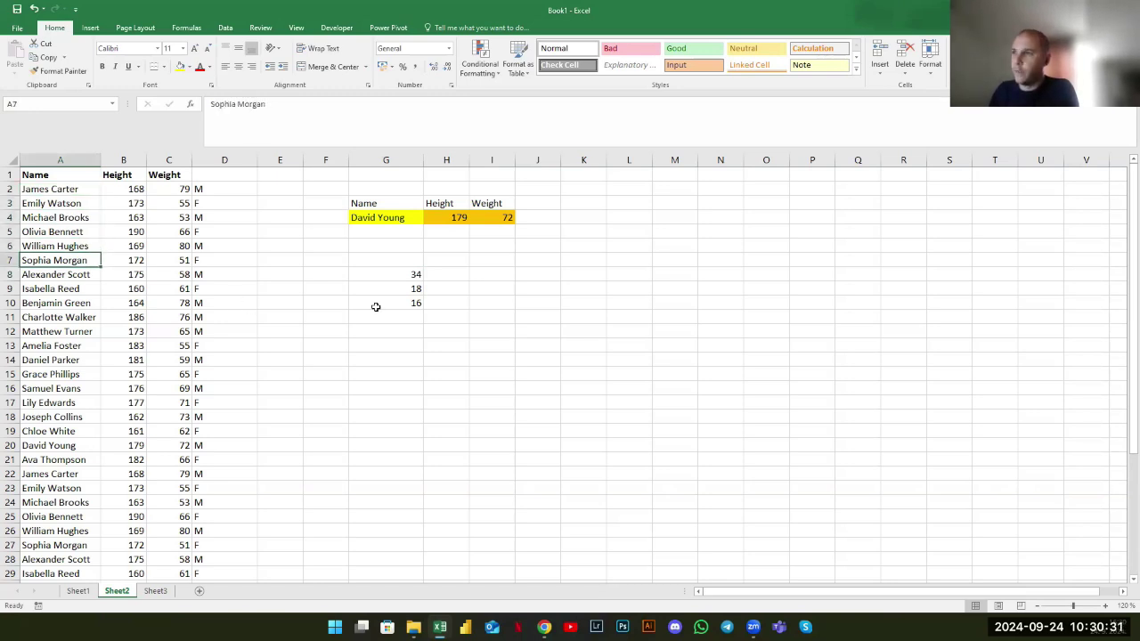
pyautogui.click(399, 303)
pyautogui.click(316, 128)
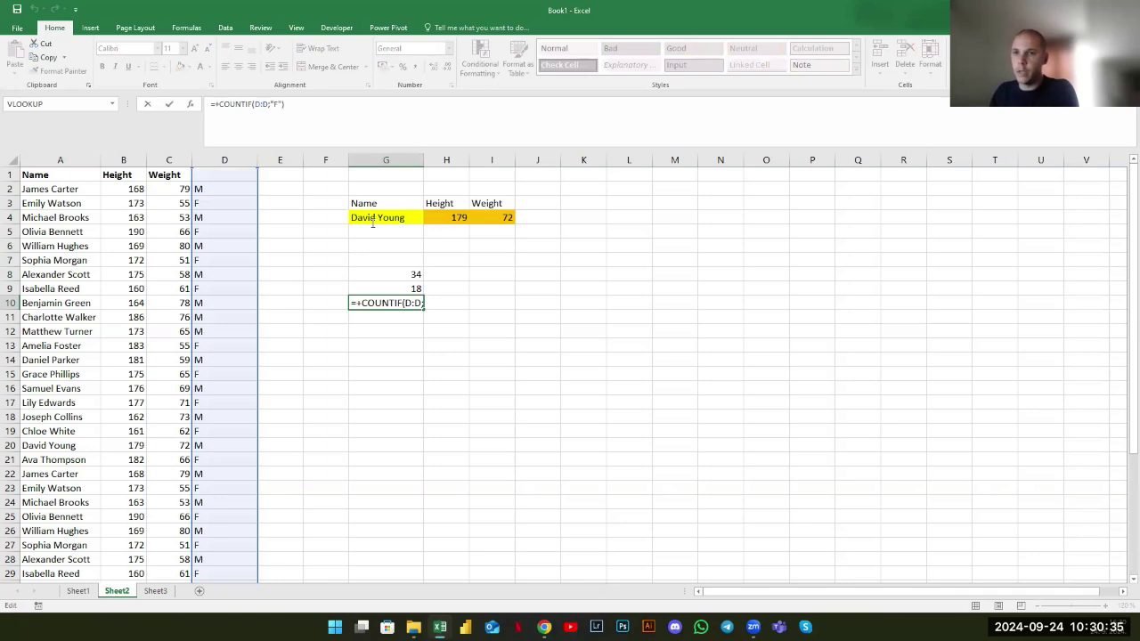
pyautogui.hotkey('ctrl', 'Return')
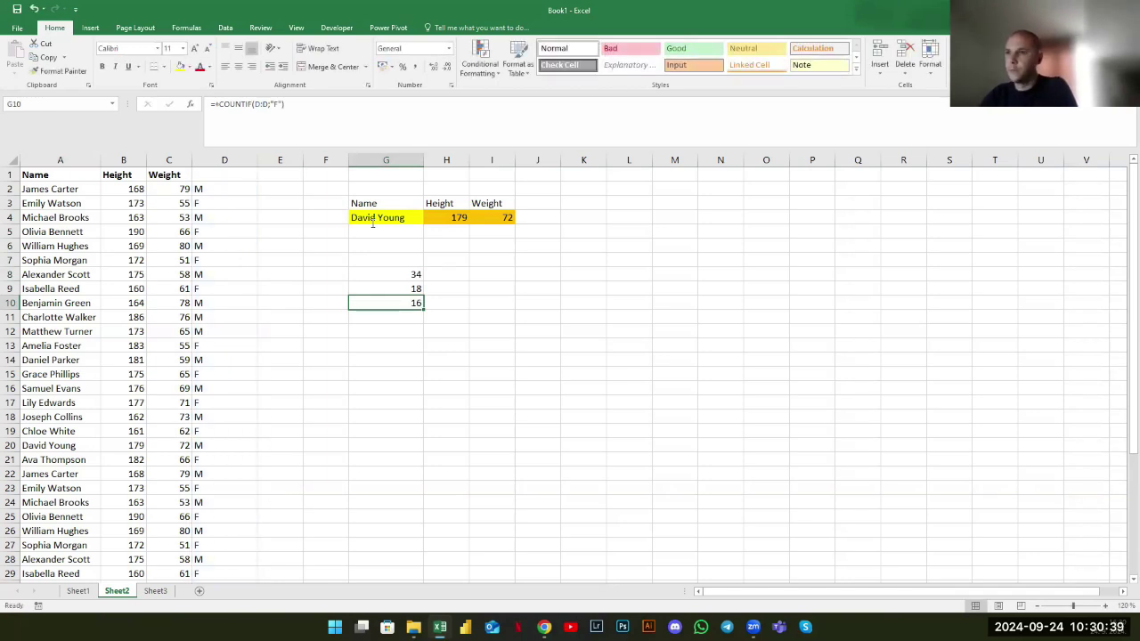
pyautogui.moveTo(122, 175); pyautogui.dragTo(125, 231)
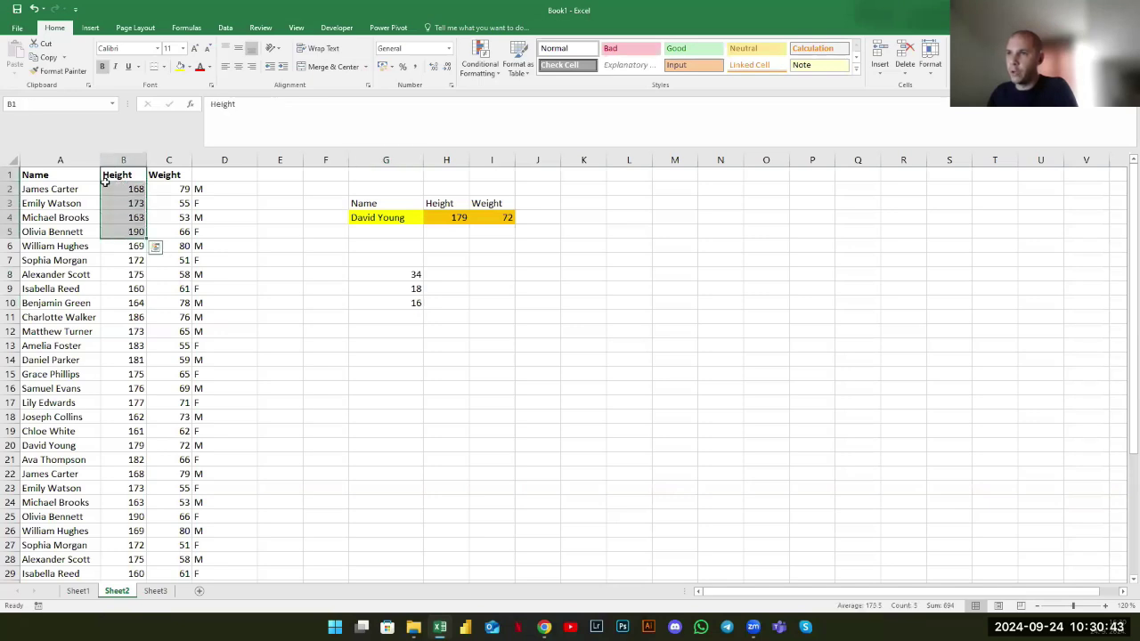
pyautogui.hotkey('ctrl', 'pageup')
pyautogui.hotkey('ctrl', 'pagedown')
# Enter =AVERAGE(B:B) in G12 to average the Height column
pyautogui.click(412, 335)
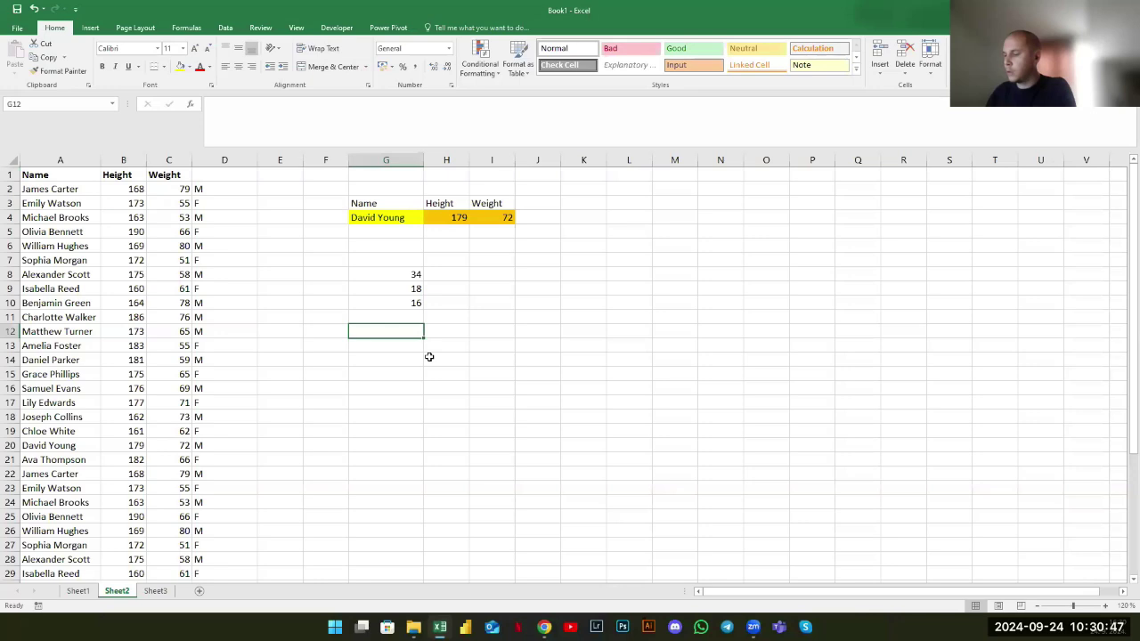
pyautogui.write('+')
pyautogui.write('er')
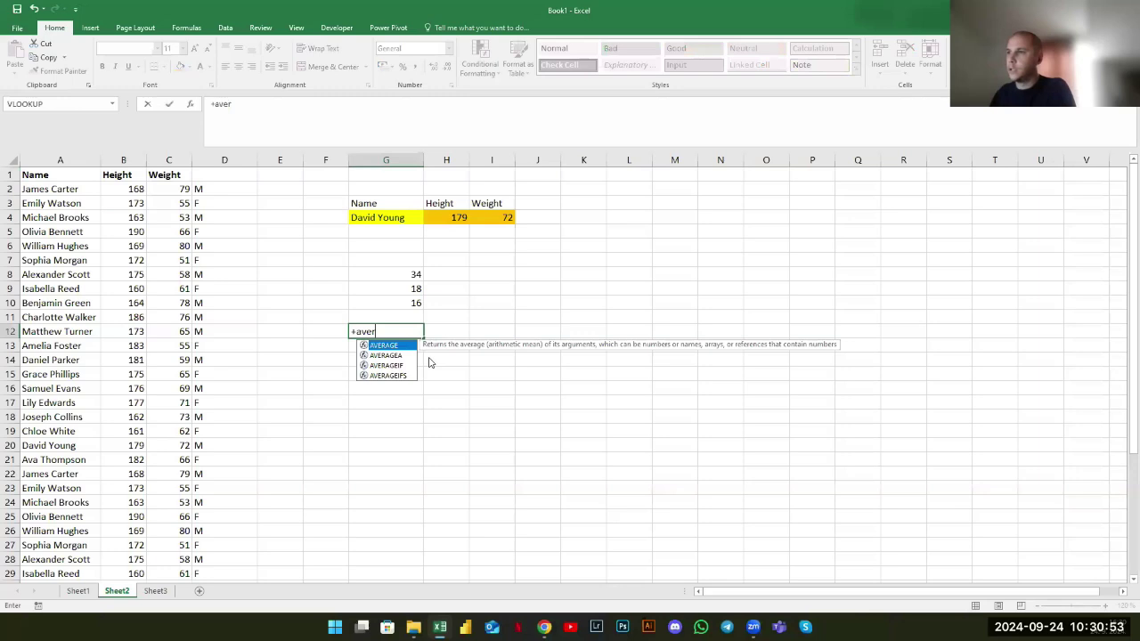
pyautogui.press('Tab')
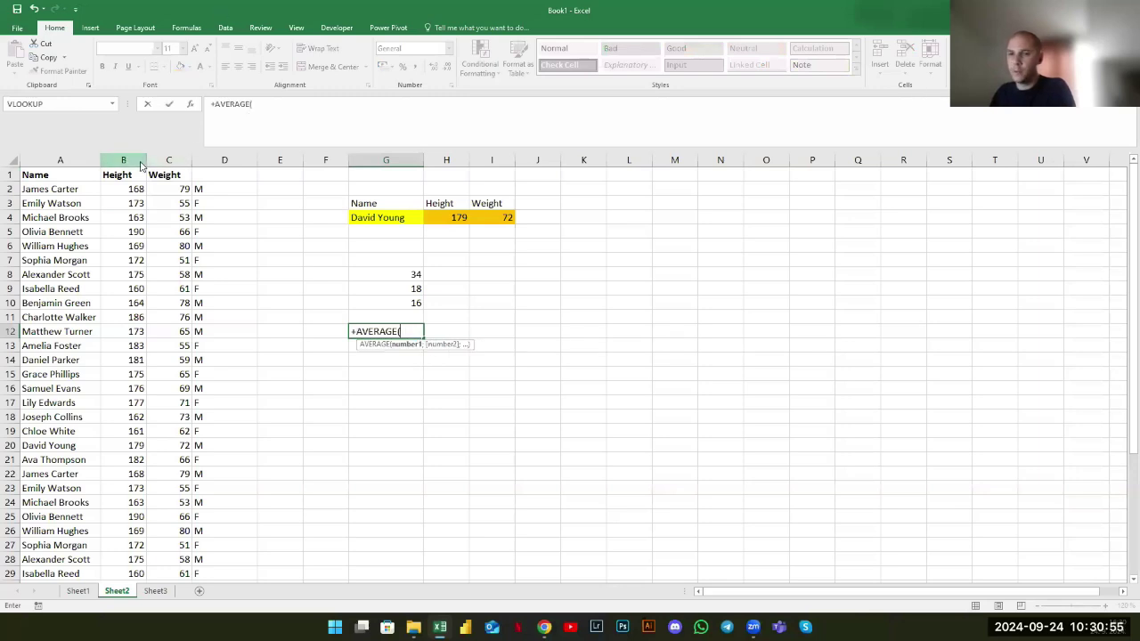
pyautogui.click(140, 164)
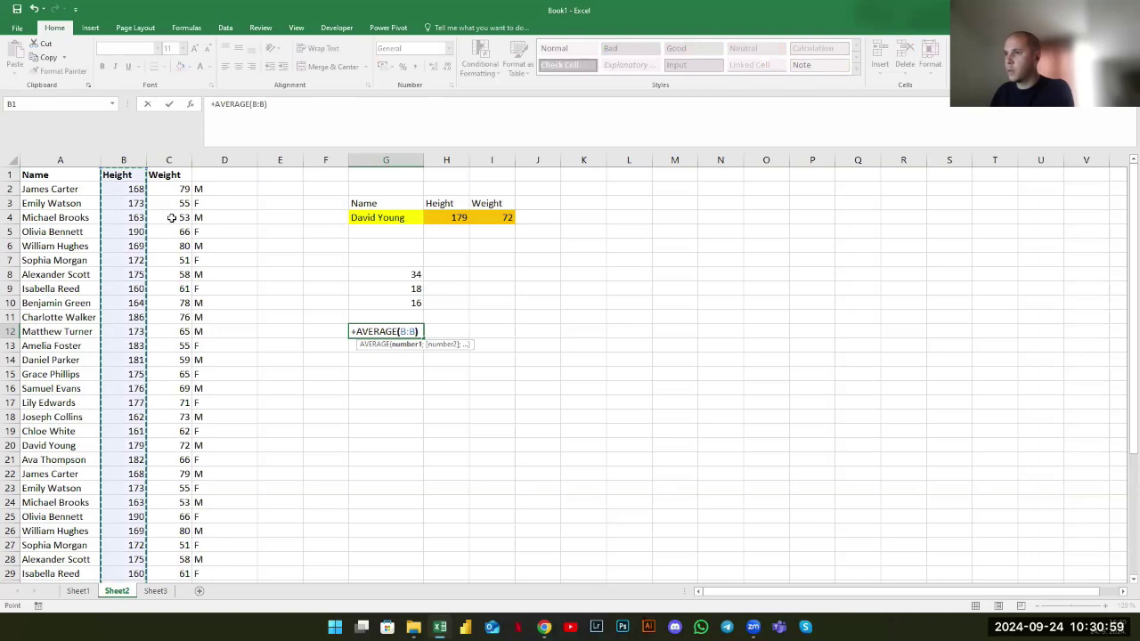
pyautogui.press('Return')
pyautogui.click(387, 332)
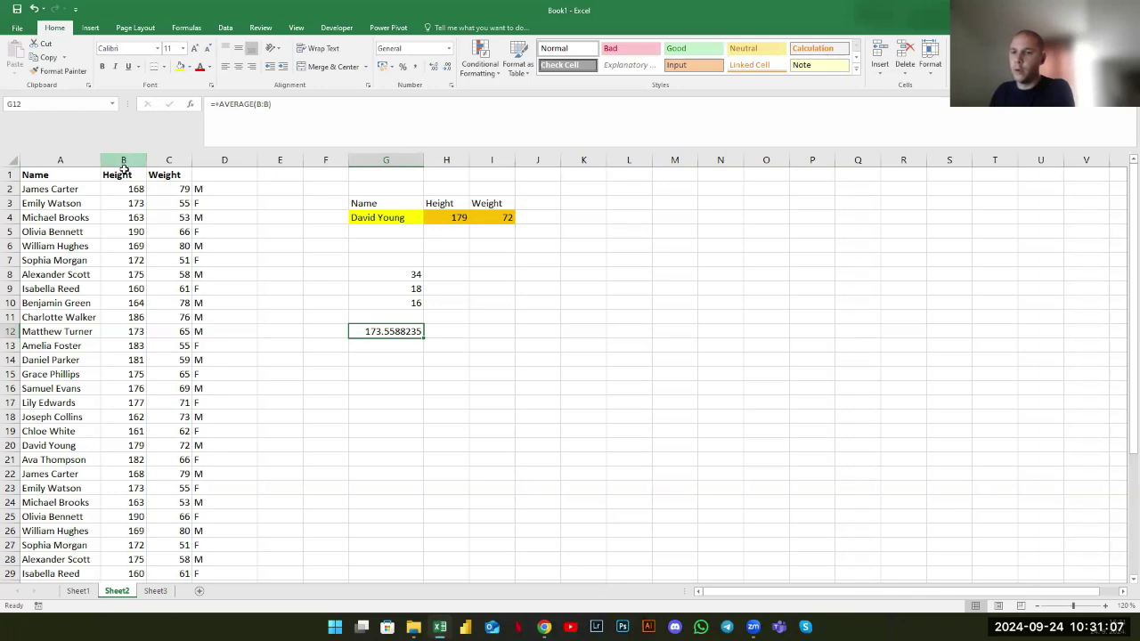
pyautogui.click(400, 347)
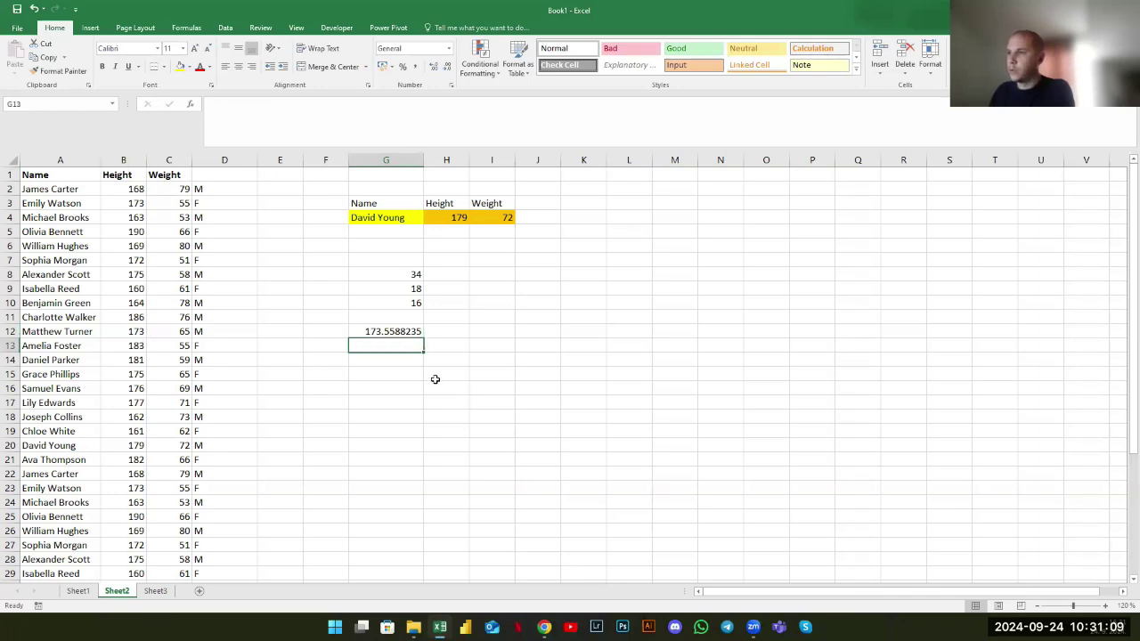
pyautogui.click(390, 329)
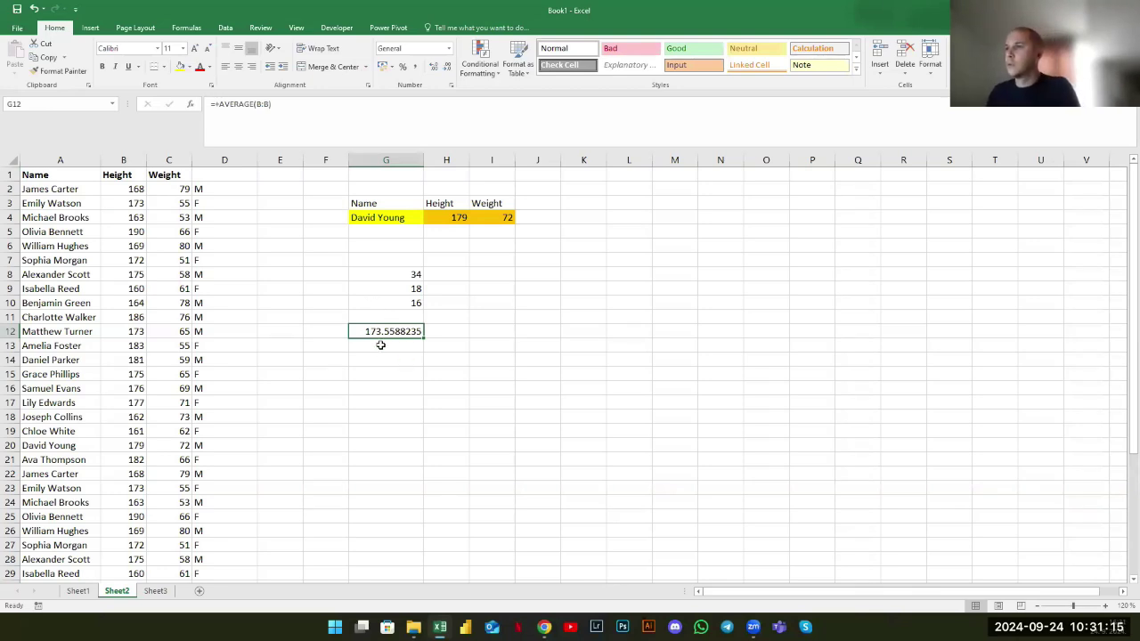
pyautogui.press('Return')
pyautogui.click(383, 331)
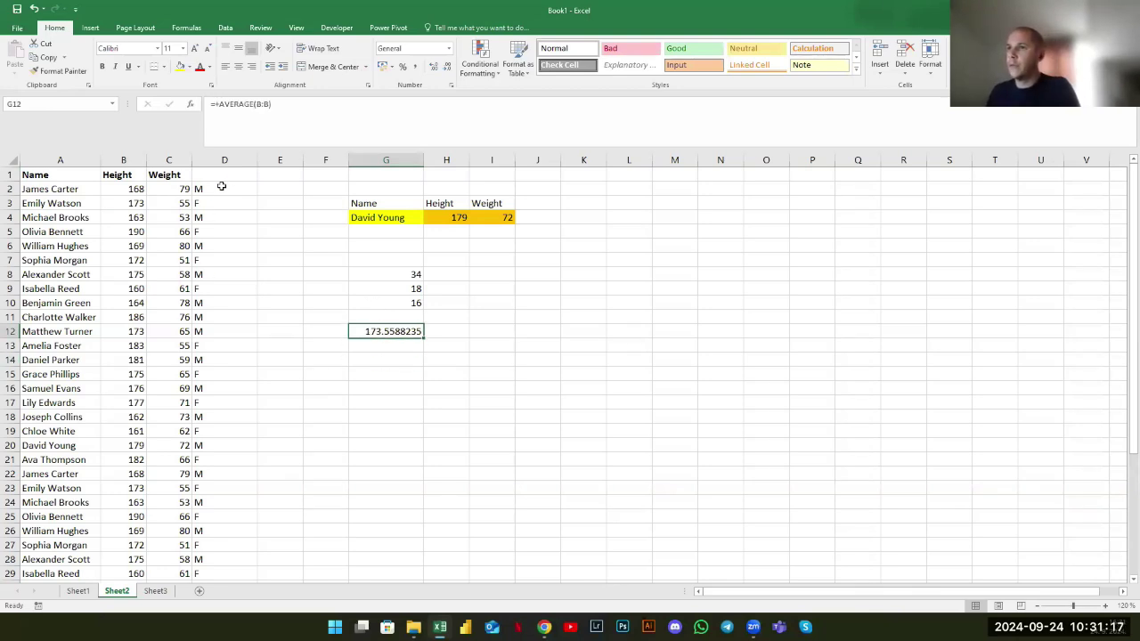
# Switch G12's range to column C, giving the Weight average 65.14705882
pyautogui.click(287, 113)
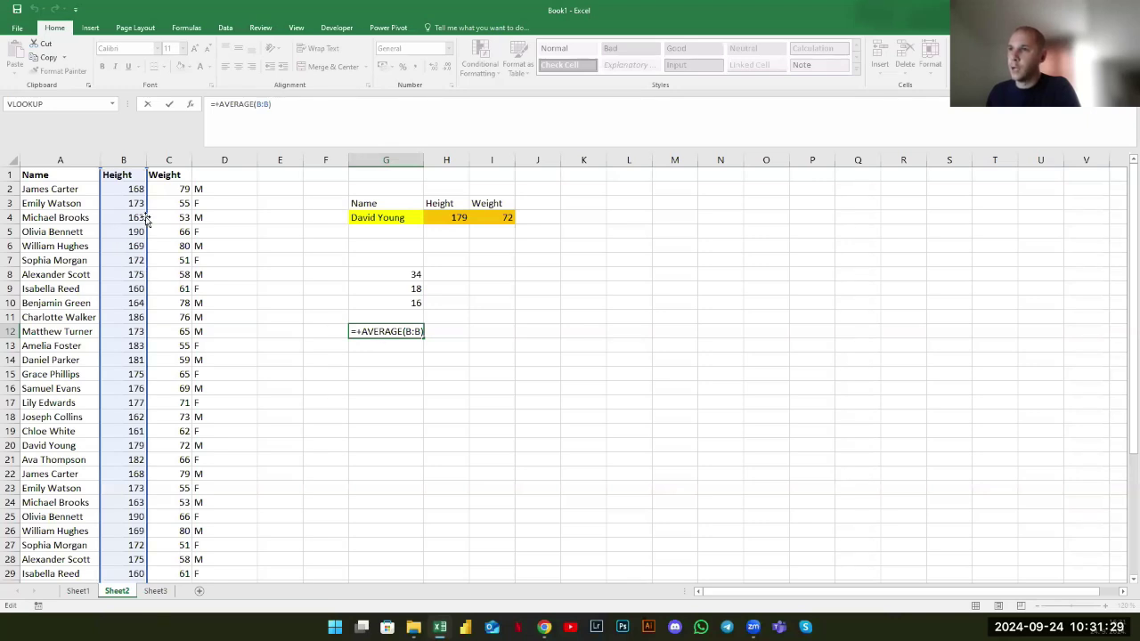
pyautogui.moveTo(147, 219); pyautogui.dragTo(163, 219)
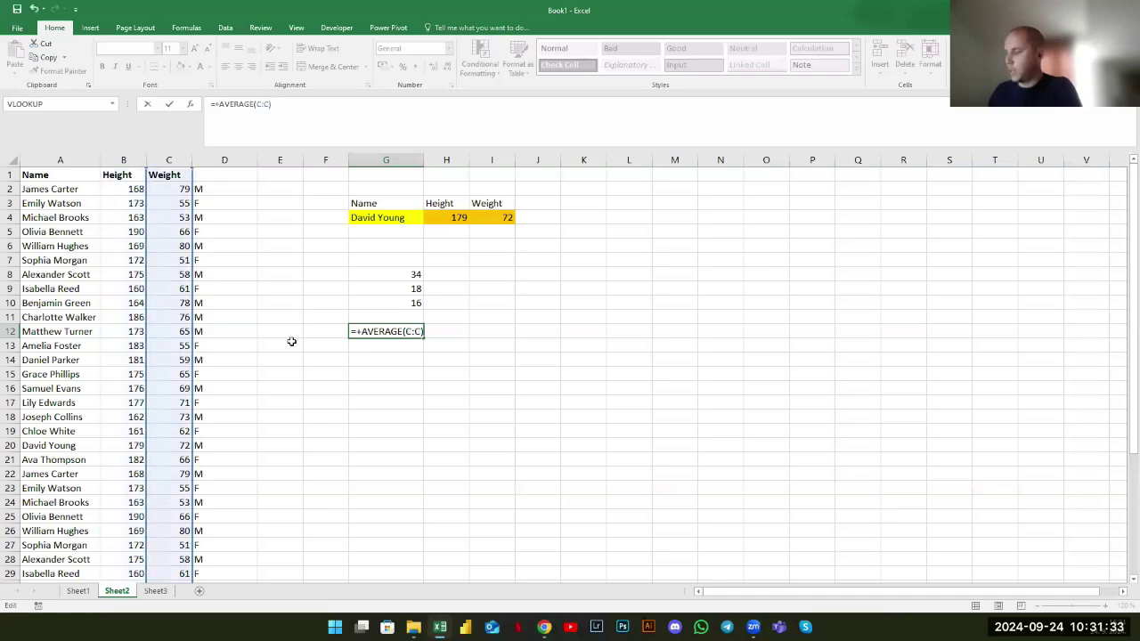
pyautogui.press('Return')
pyautogui.click(383, 335)
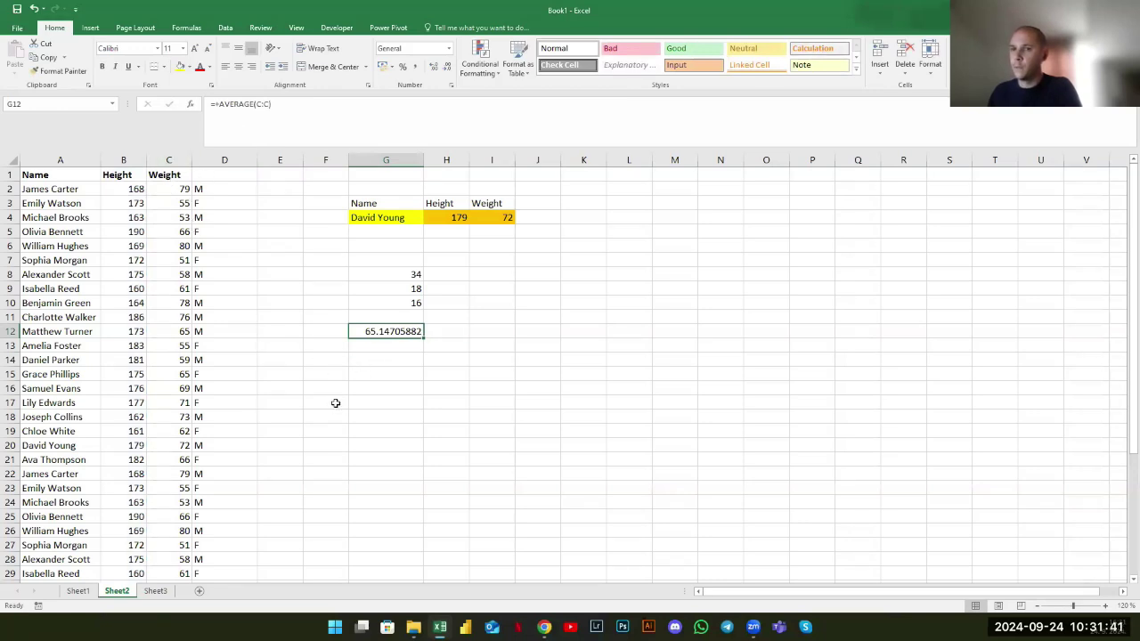
pyautogui.click(291, 115)
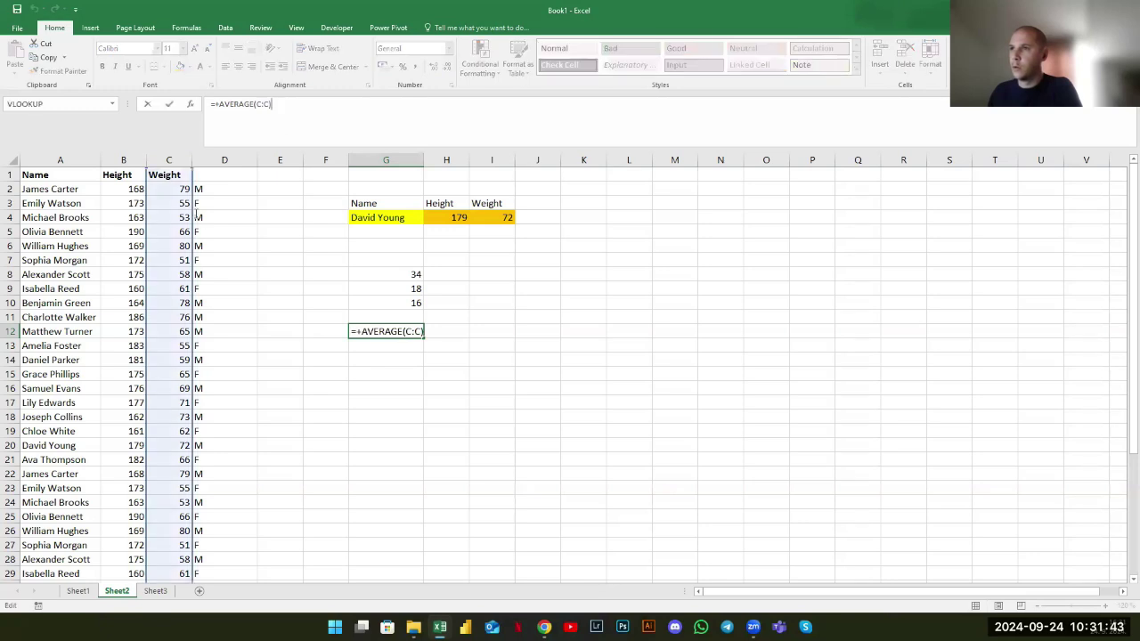
# Change G12's average range to column A, which returns #DIV/0!
pyautogui.moveTo(192, 249); pyautogui.dragTo(111, 258)
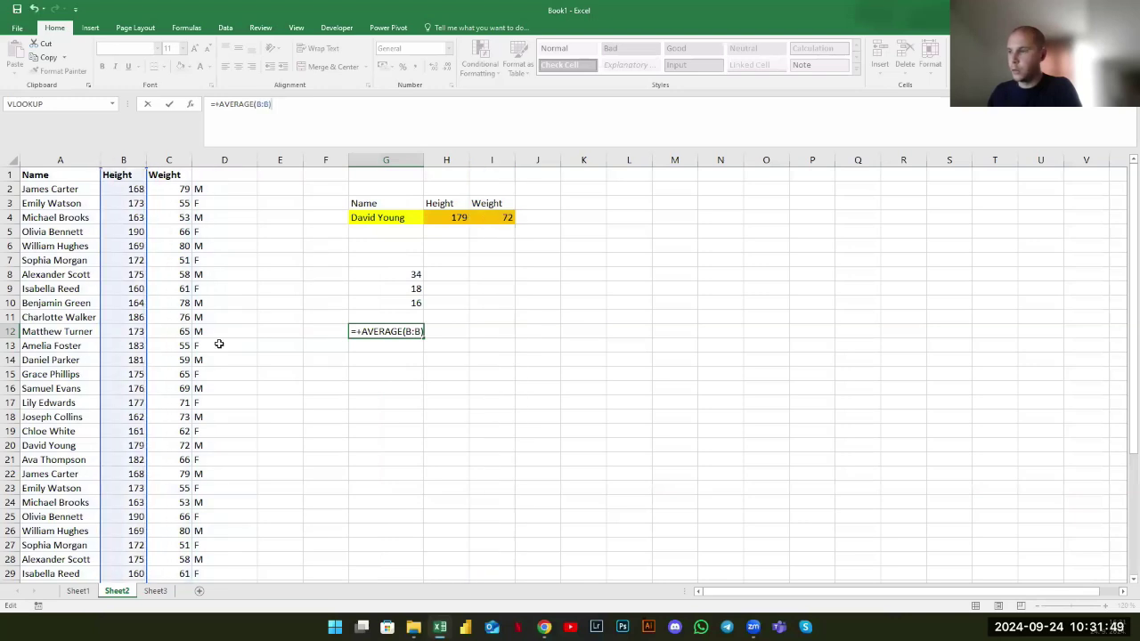
pyautogui.press('Return')
pyautogui.press('Up')
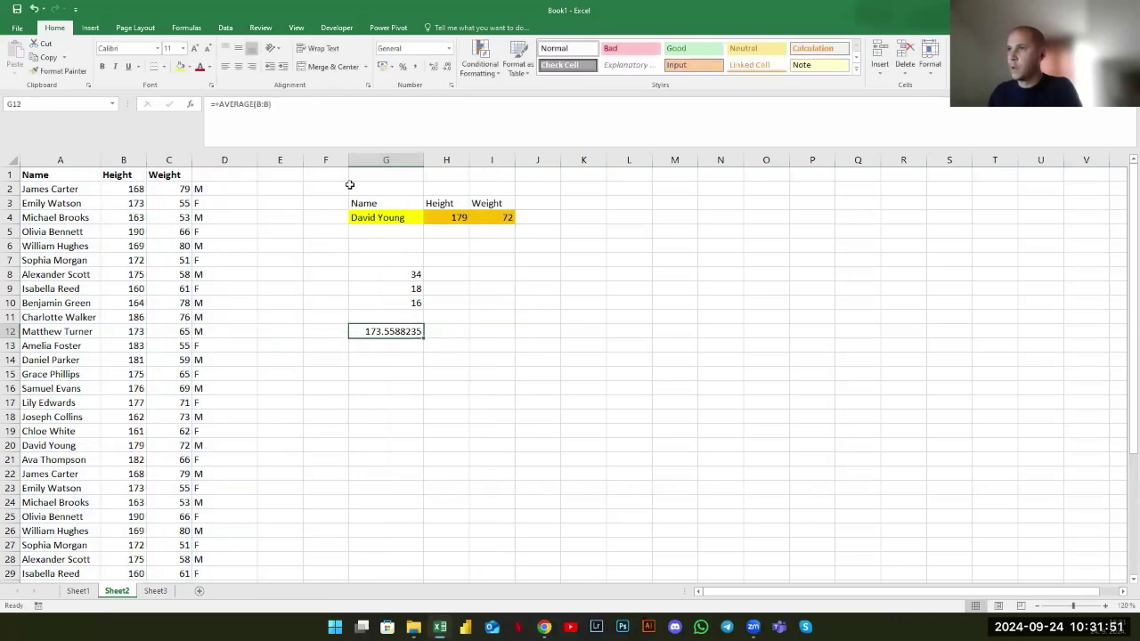
pyautogui.press('F2')
pyautogui.moveTo(147, 182); pyautogui.dragTo(88, 184)
pyautogui.press('Return')
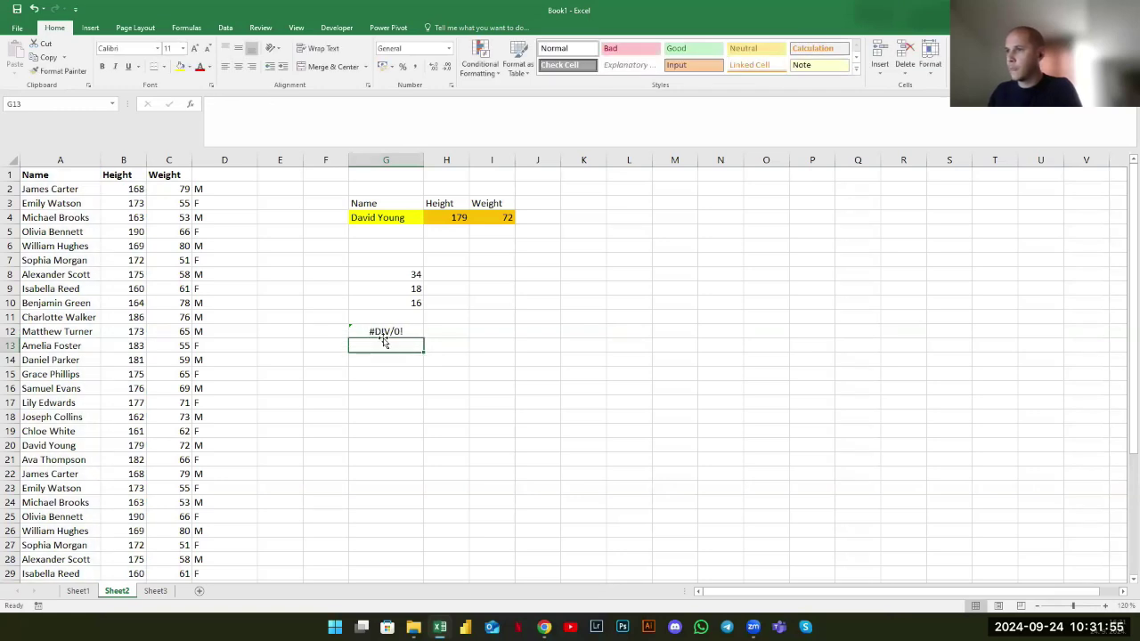
pyautogui.click(384, 336)
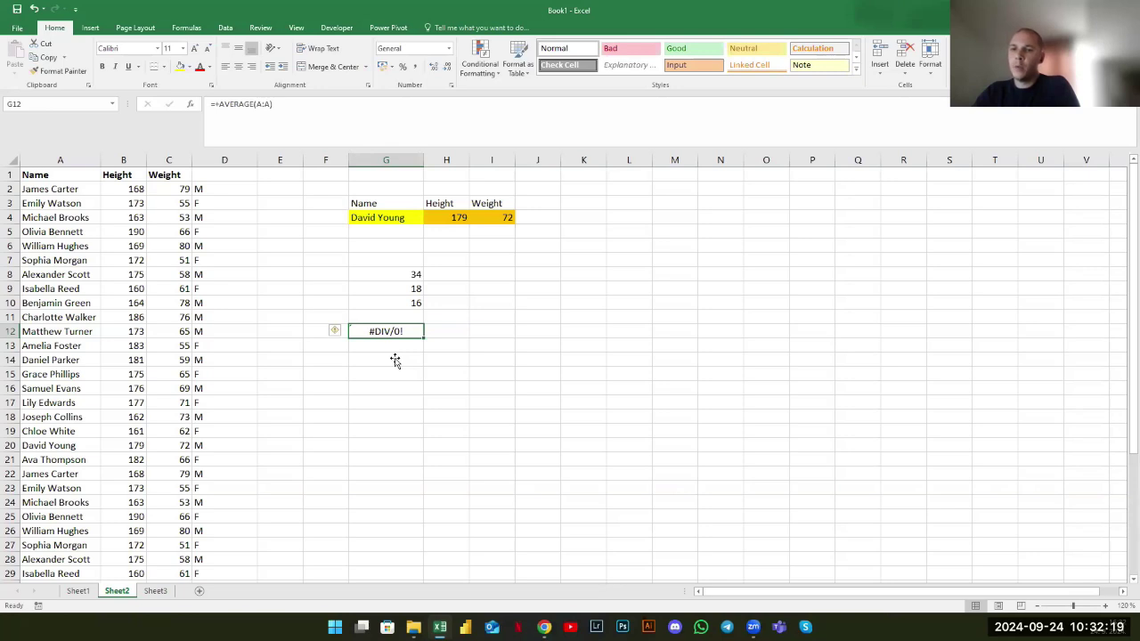
# Point G12's average back at Height column B, showing 173.5588235
pyautogui.click(293, 136)
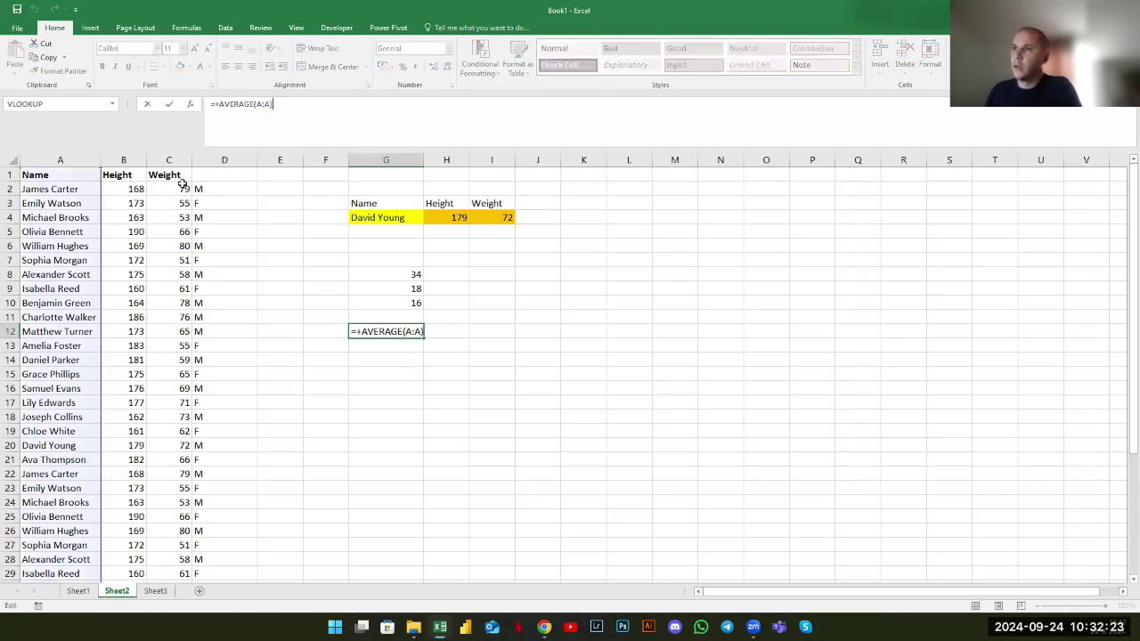
pyautogui.moveTo(99, 214); pyautogui.dragTo(106, 215)
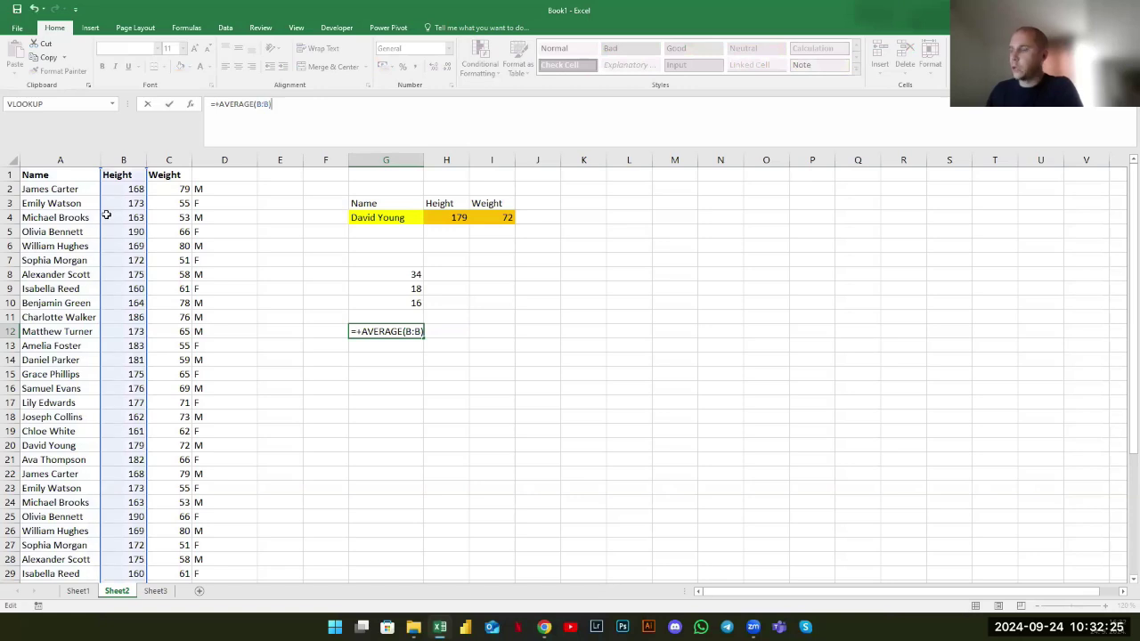
pyautogui.press('Return')
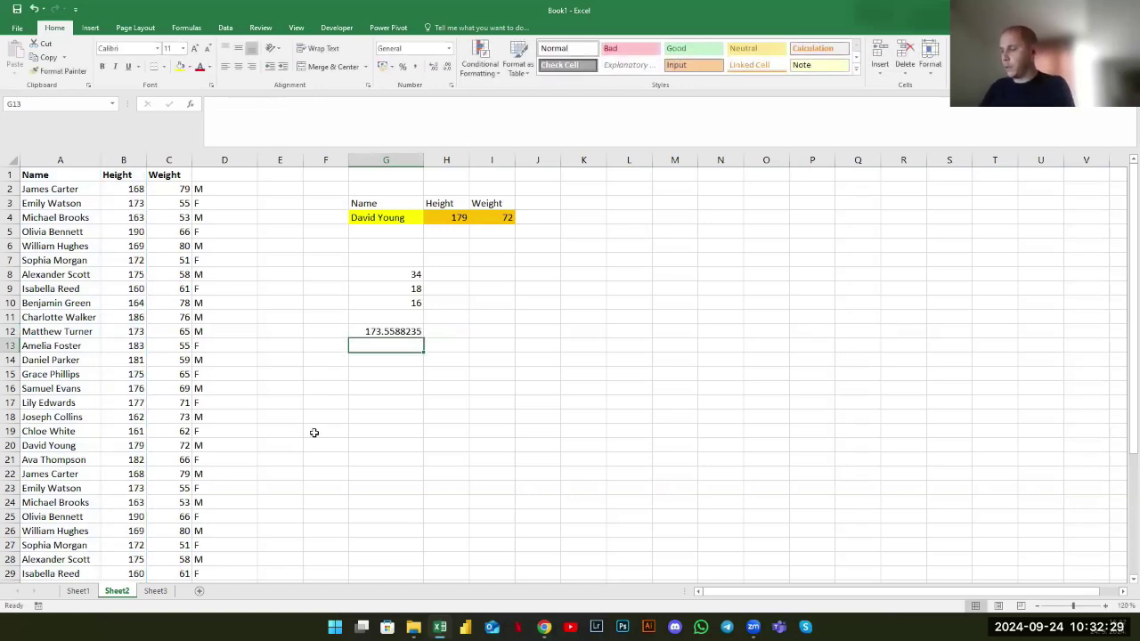
# Enter =SUM(B:B) in G13, totalling the heights at 5901
pyautogui.write('+SUM(')
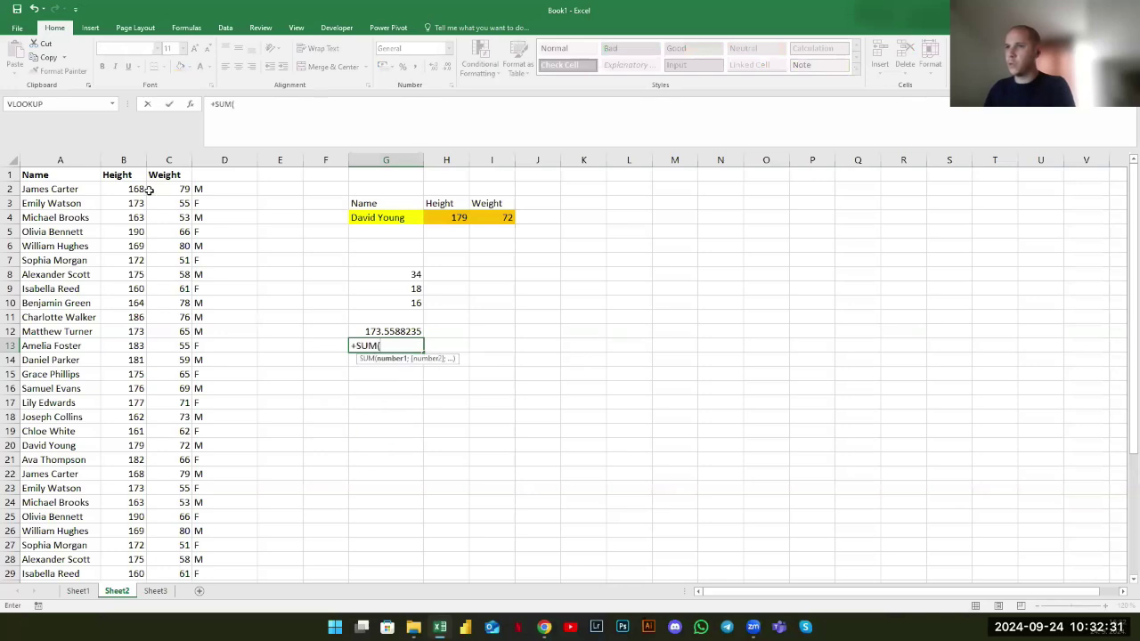
pyautogui.click(123, 159)
pyautogui.write(')')
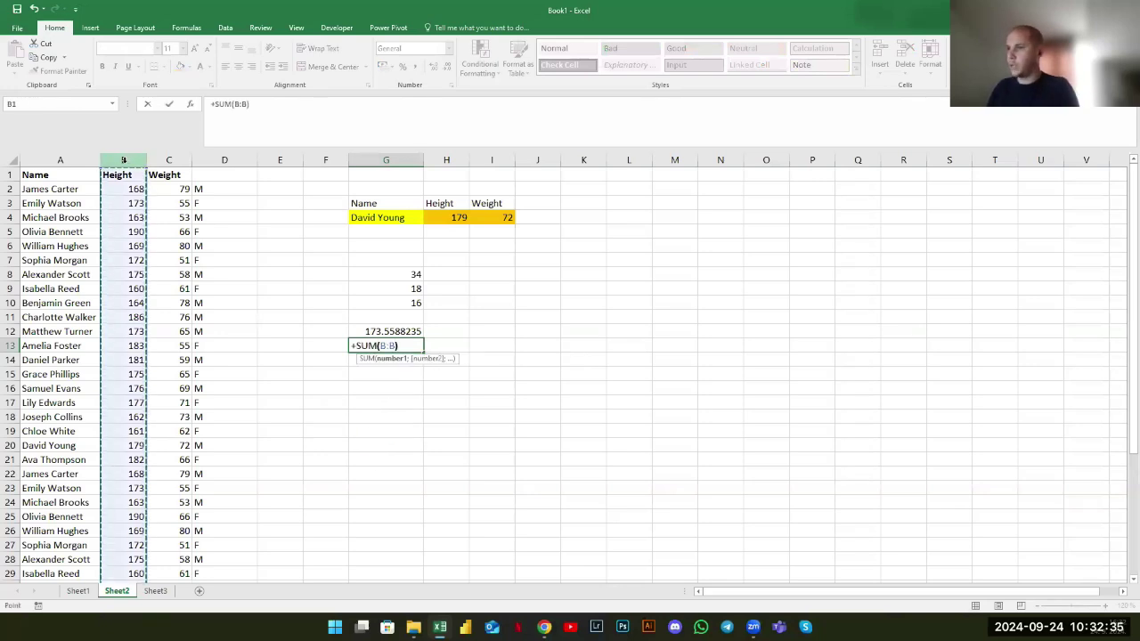
pyautogui.press('Return')
# Clear all calculated results from G8:G13
pyautogui.moveTo(388, 341); pyautogui.dragTo(394, 276)
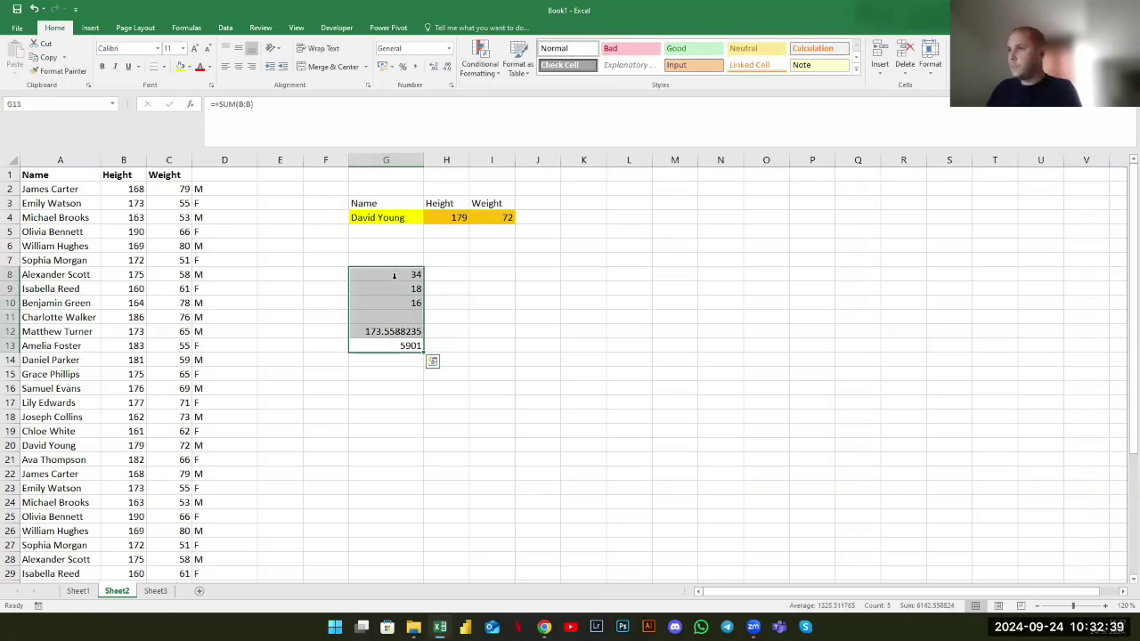
pyautogui.press('Delete')
pyautogui.click(383, 245)
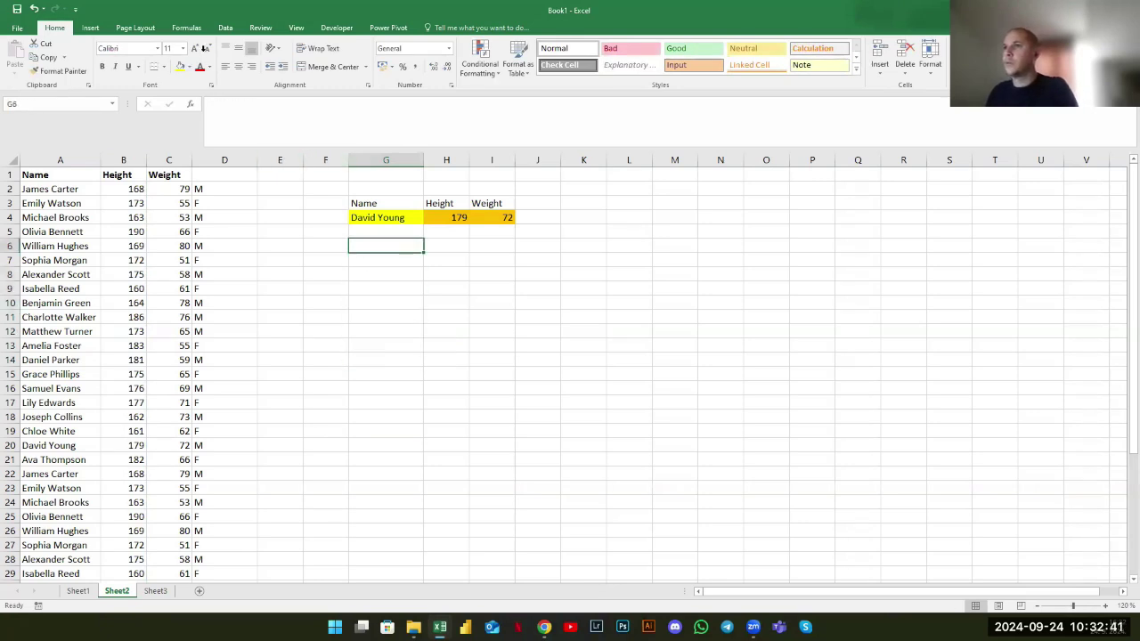
pyautogui.click(187, 27)
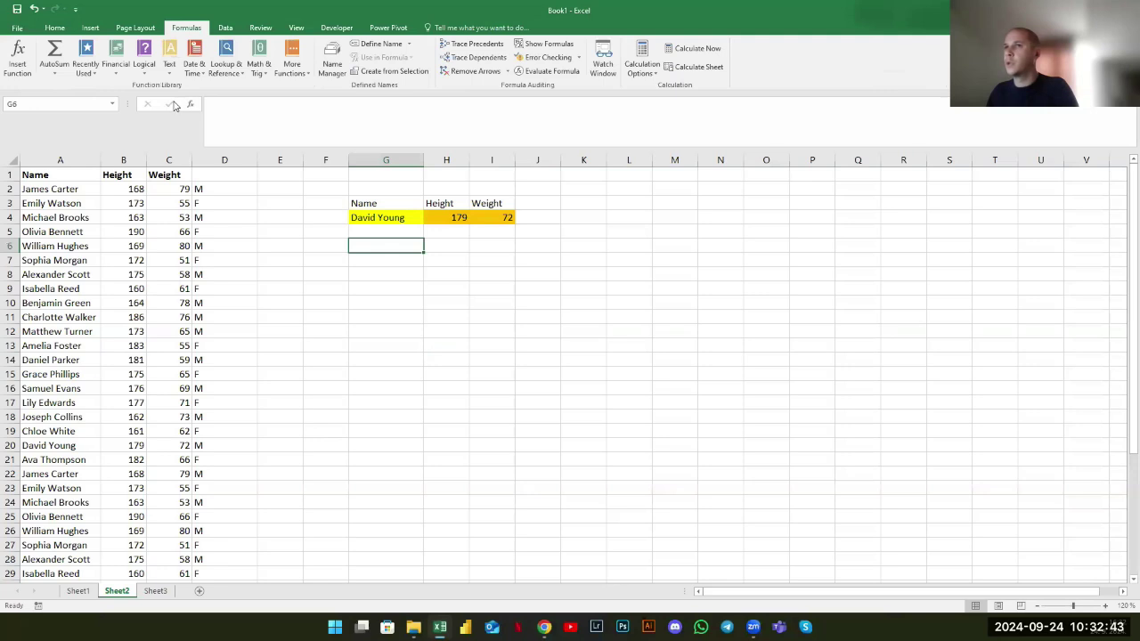
pyautogui.hotkey('shift', 'F3')
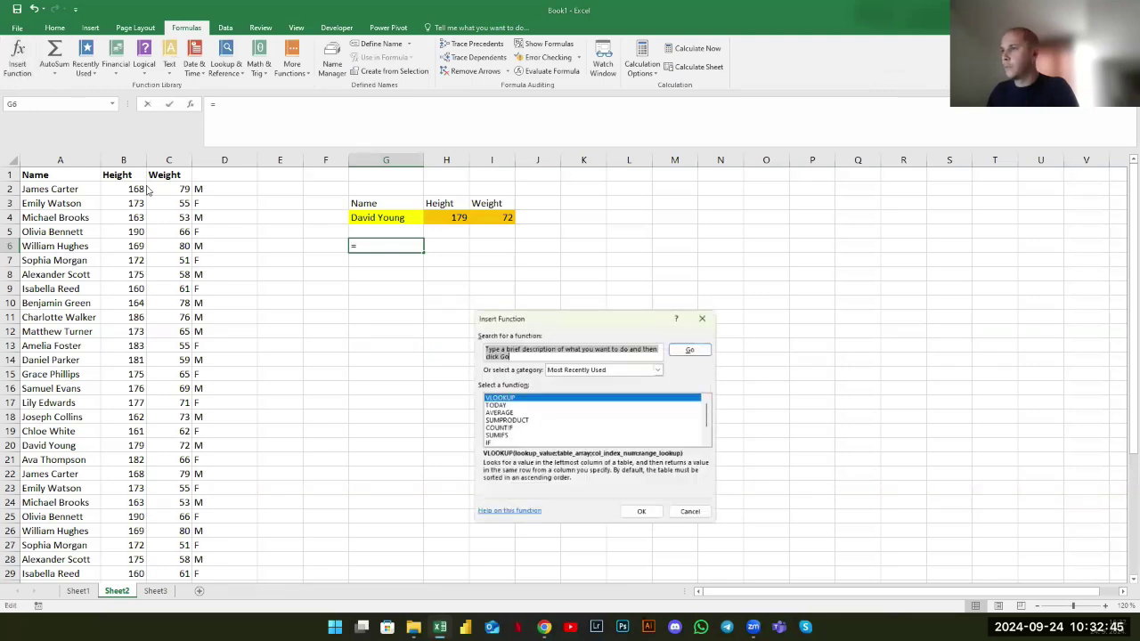
pyautogui.moveTo(553, 318); pyautogui.dragTo(358, 193)
pyautogui.click(473, 245)
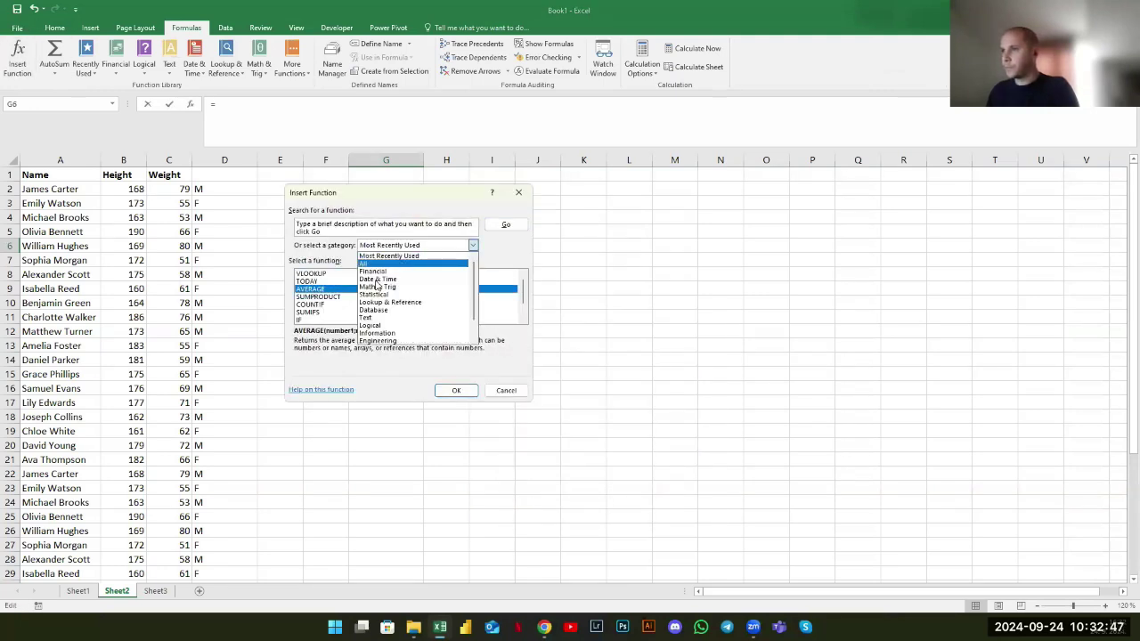
pyautogui.press('Return')
pyautogui.scroll(-7, 376, 285)
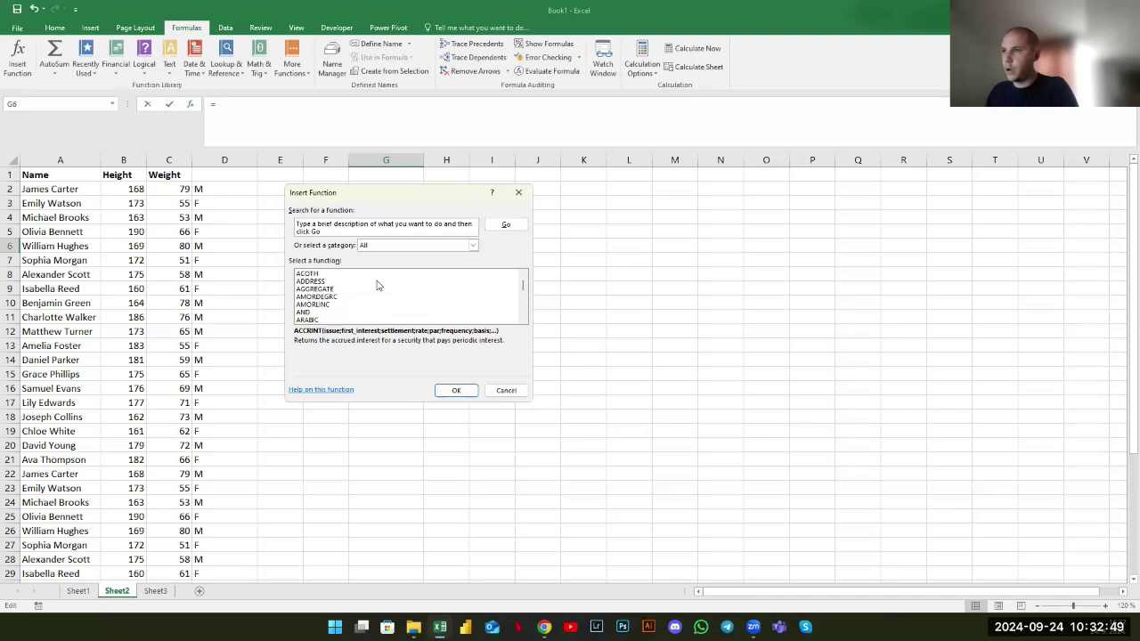
pyautogui.scroll(-20, 377, 285)
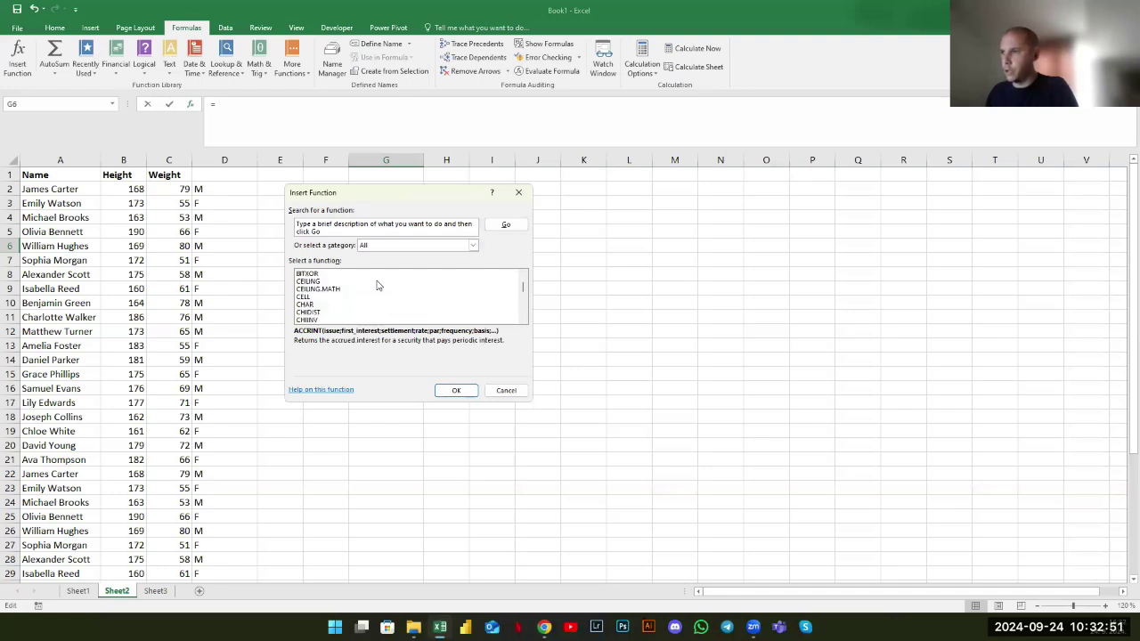
pyautogui.scroll(-20, 374, 290)
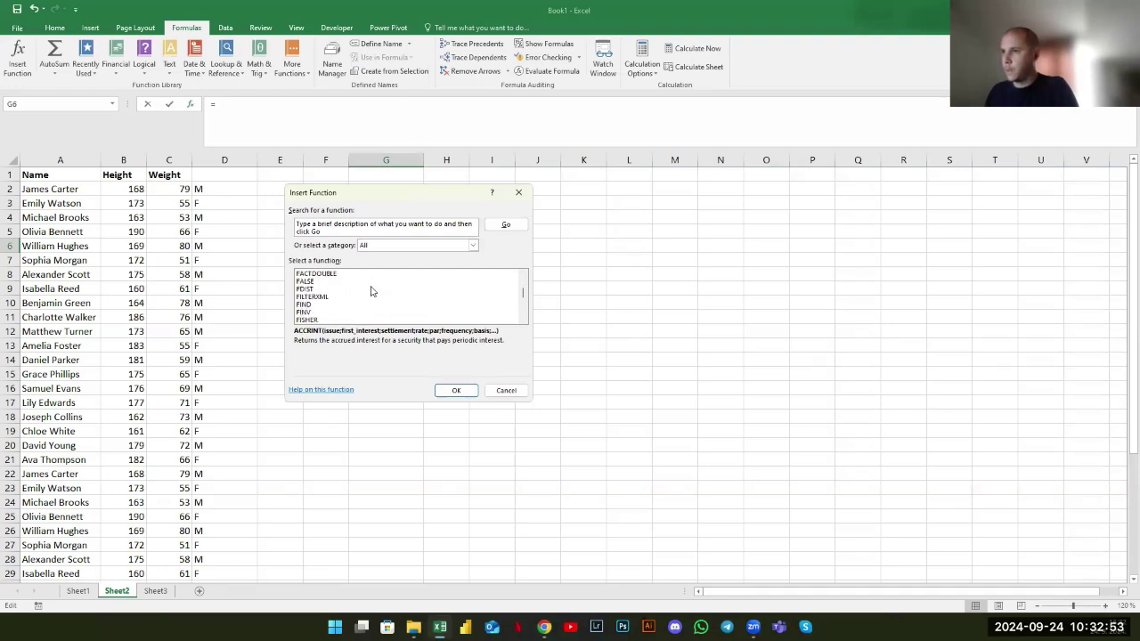
pyautogui.scroll(-20, 371, 291)
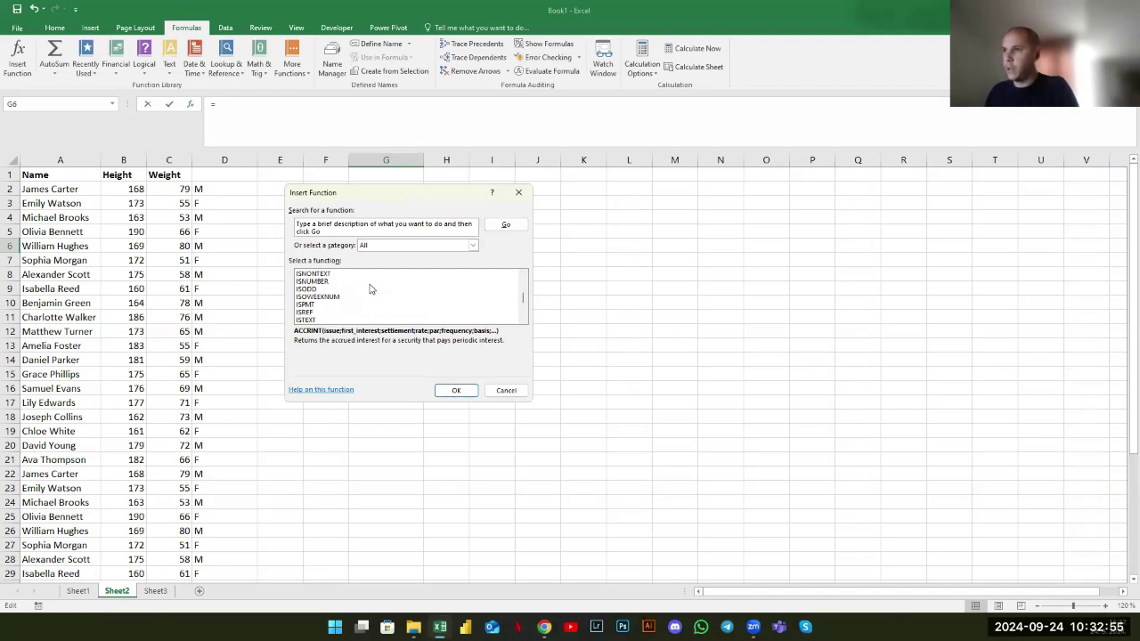
pyautogui.scroll(-20, 362, 294)
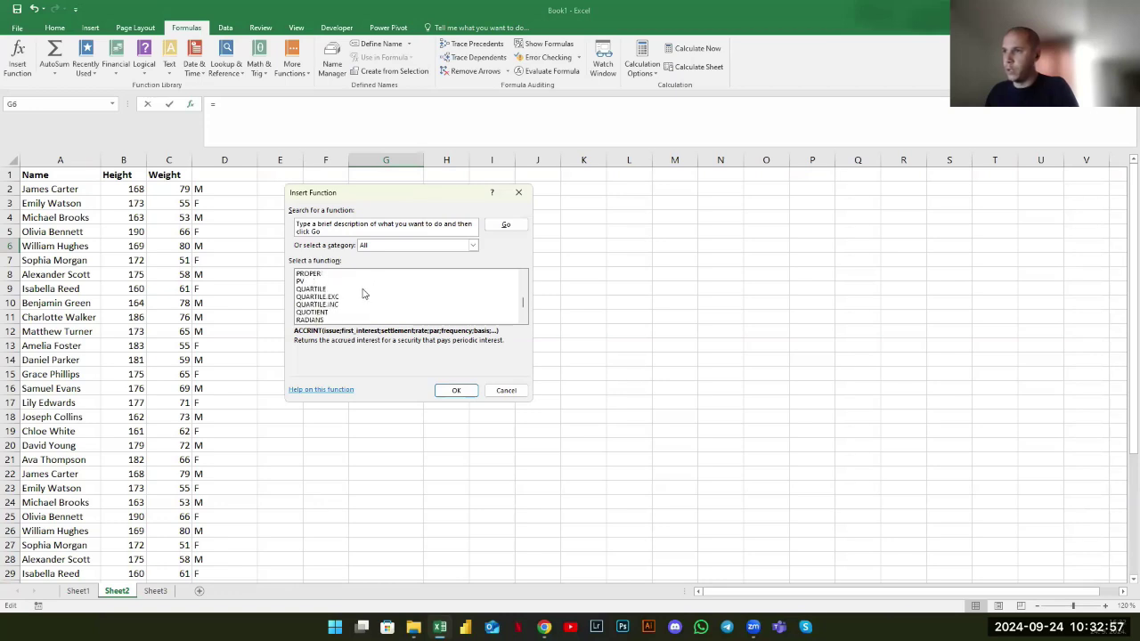
pyautogui.scroll(-20, 363, 294)
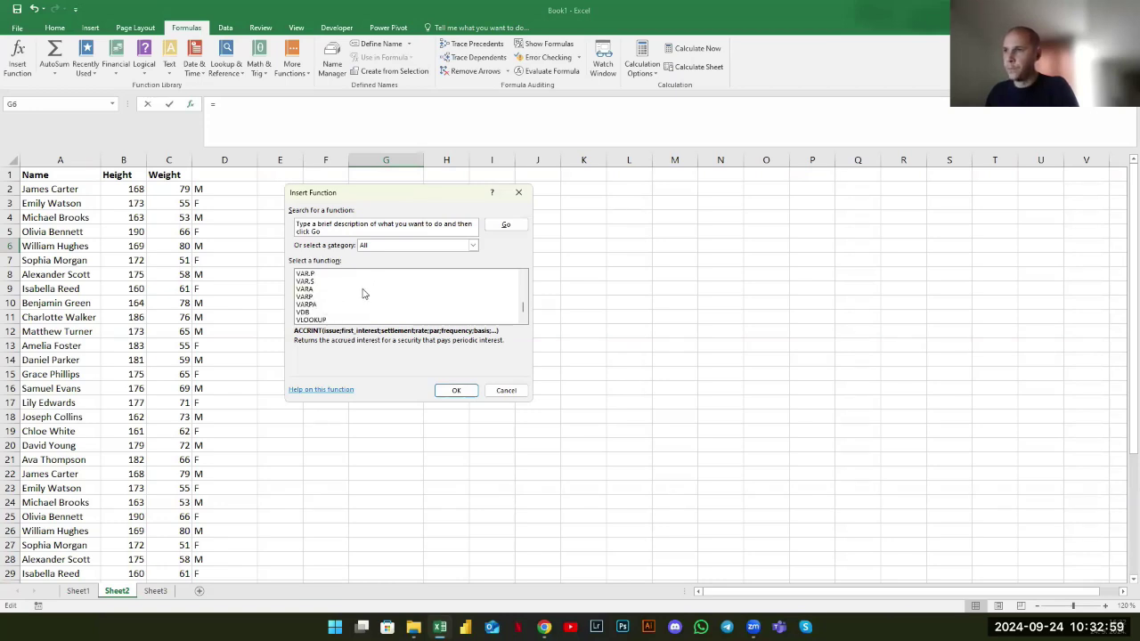
pyautogui.scroll(20, 360, 294)
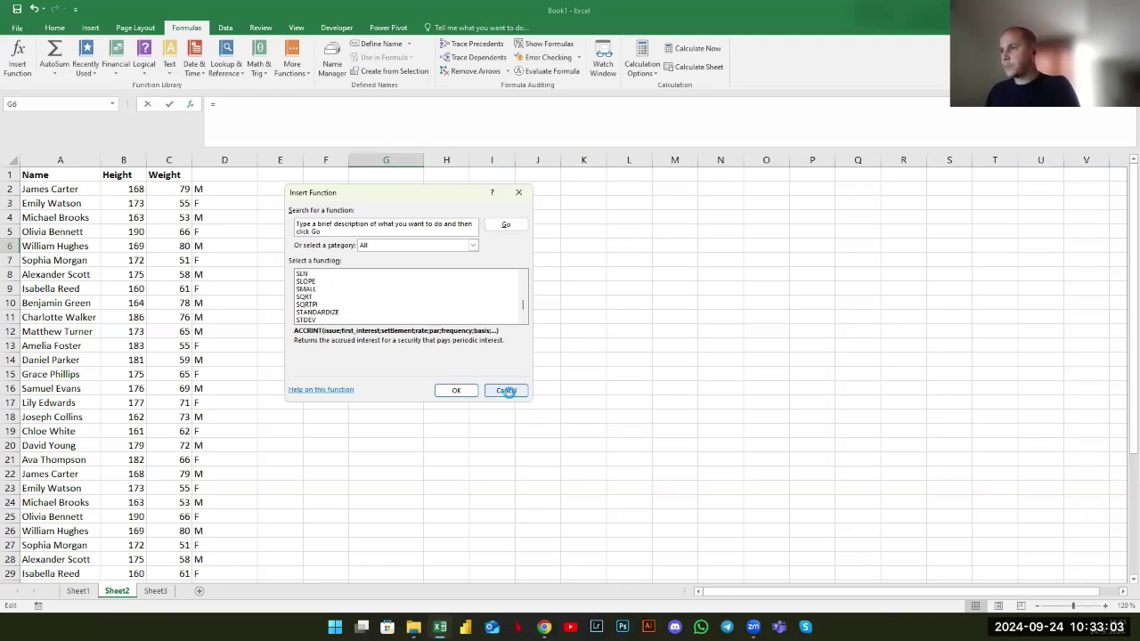
pyautogui.click(507, 391)
pyautogui.click(368, 344)
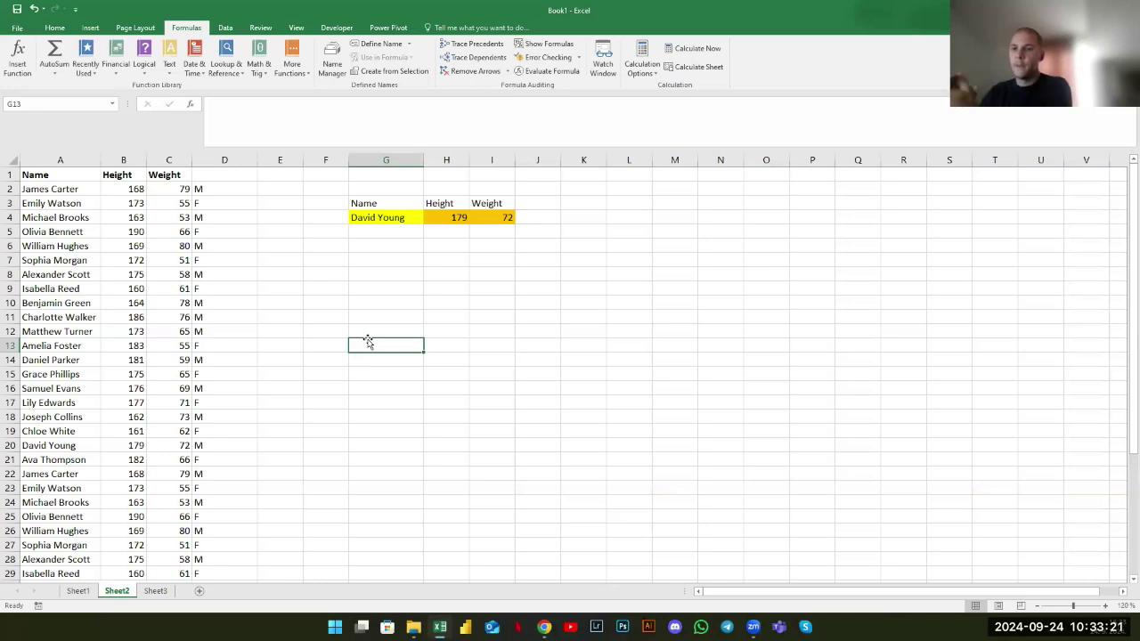
# Return to the Home ribbon and switch to Sheet3 with the value-type and sales data
pyautogui.click(429, 208)
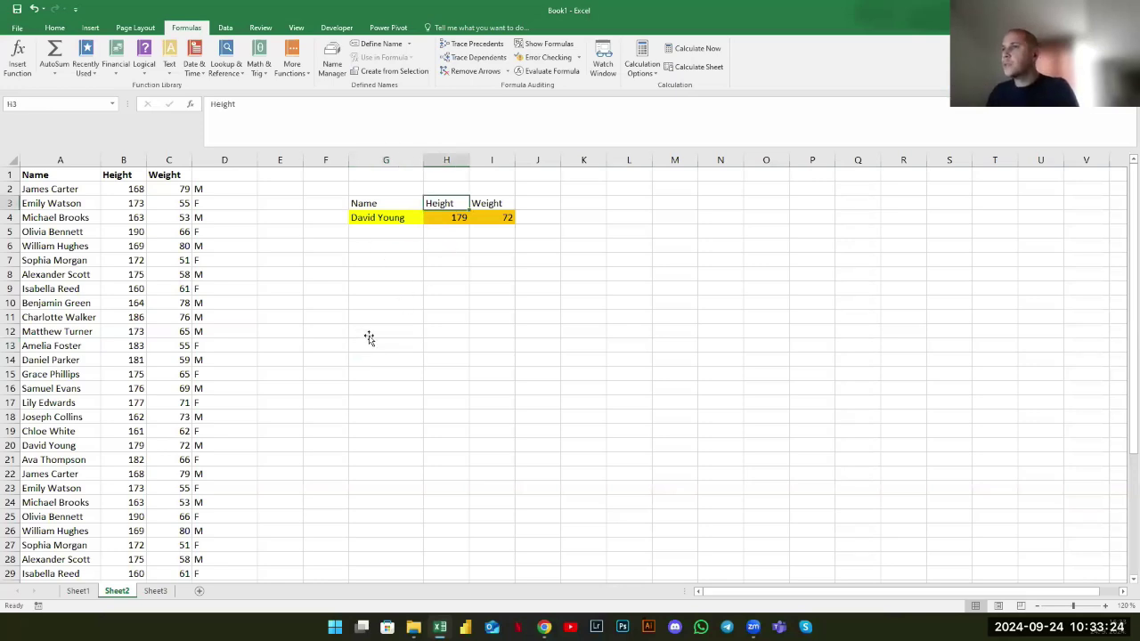
pyautogui.click(54, 28)
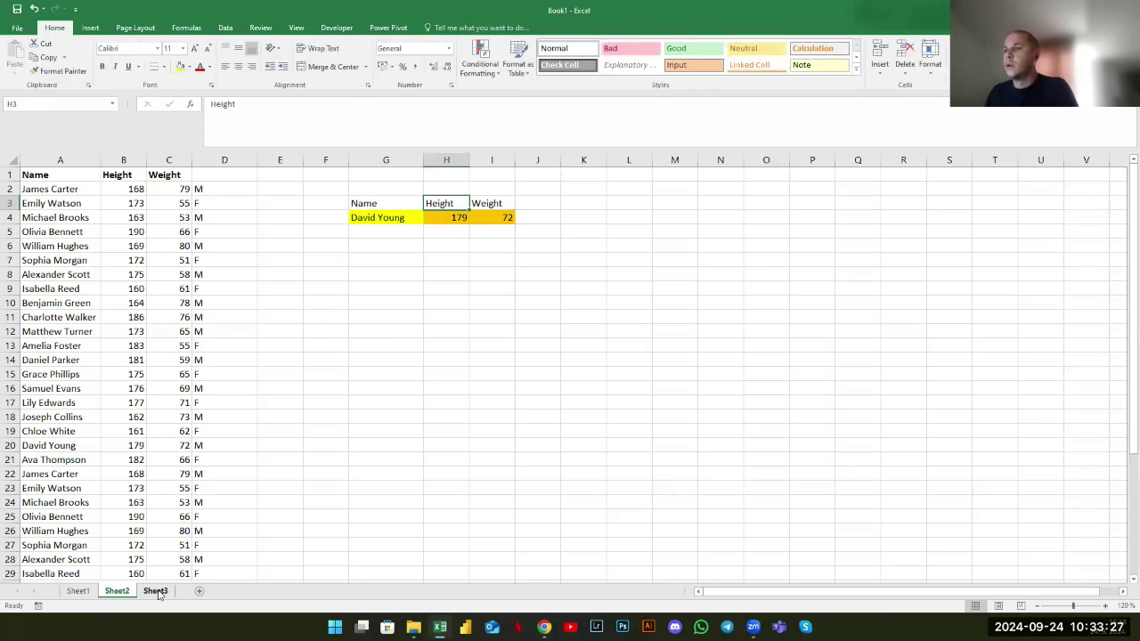
pyautogui.click(156, 591)
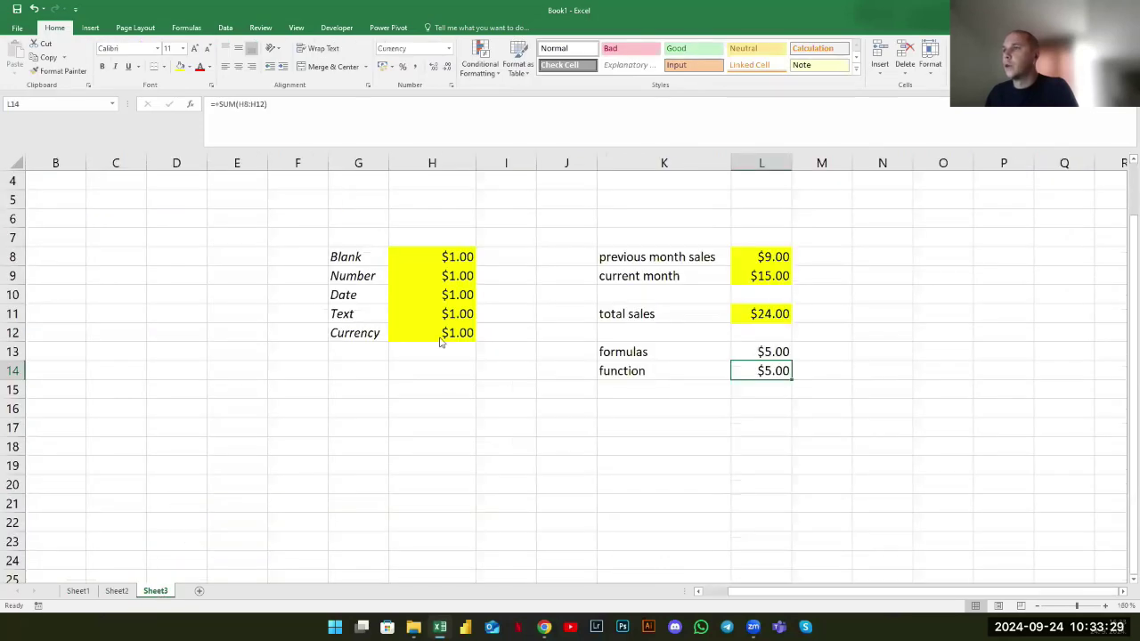
pyautogui.click(281, 283)
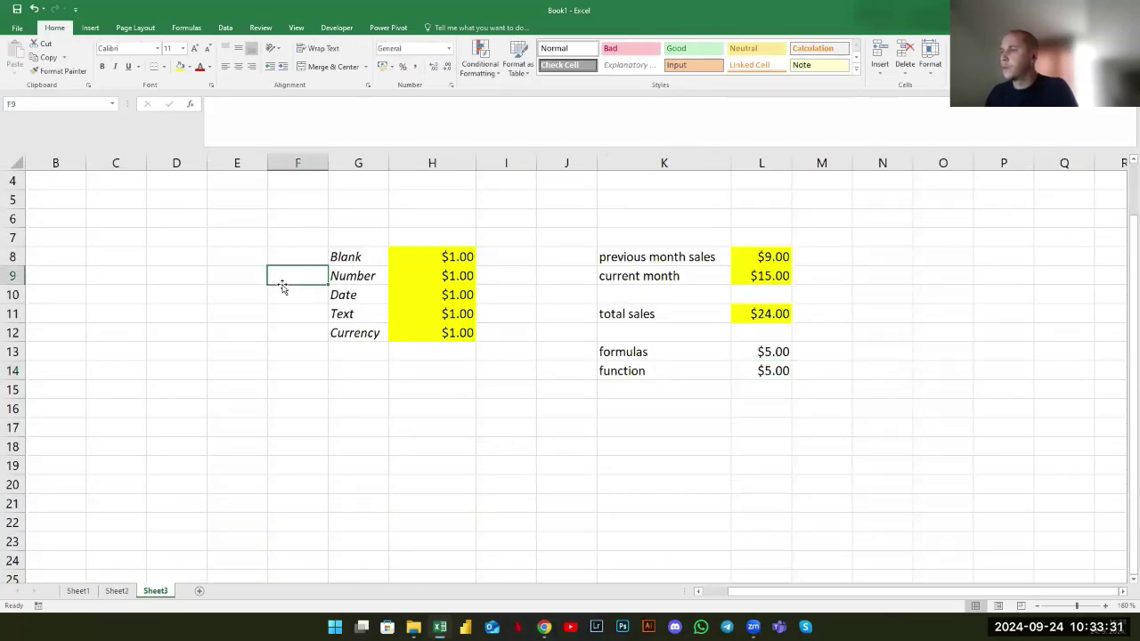
pyautogui.click(418, 261)
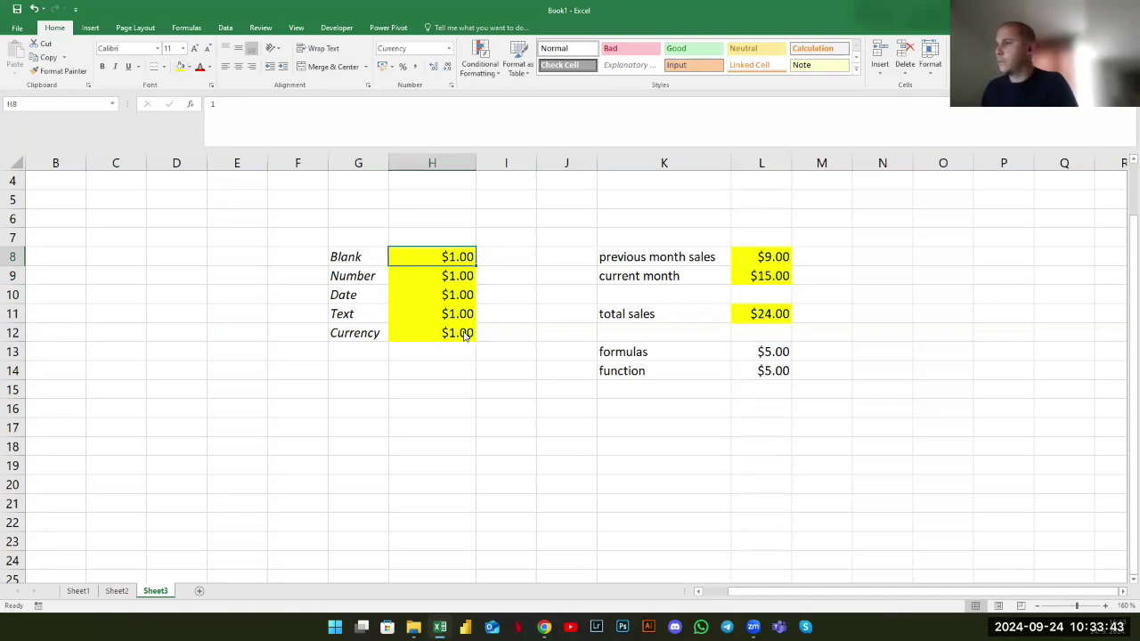
pyautogui.moveTo(771, 354); pyautogui.dragTo(782, 373)
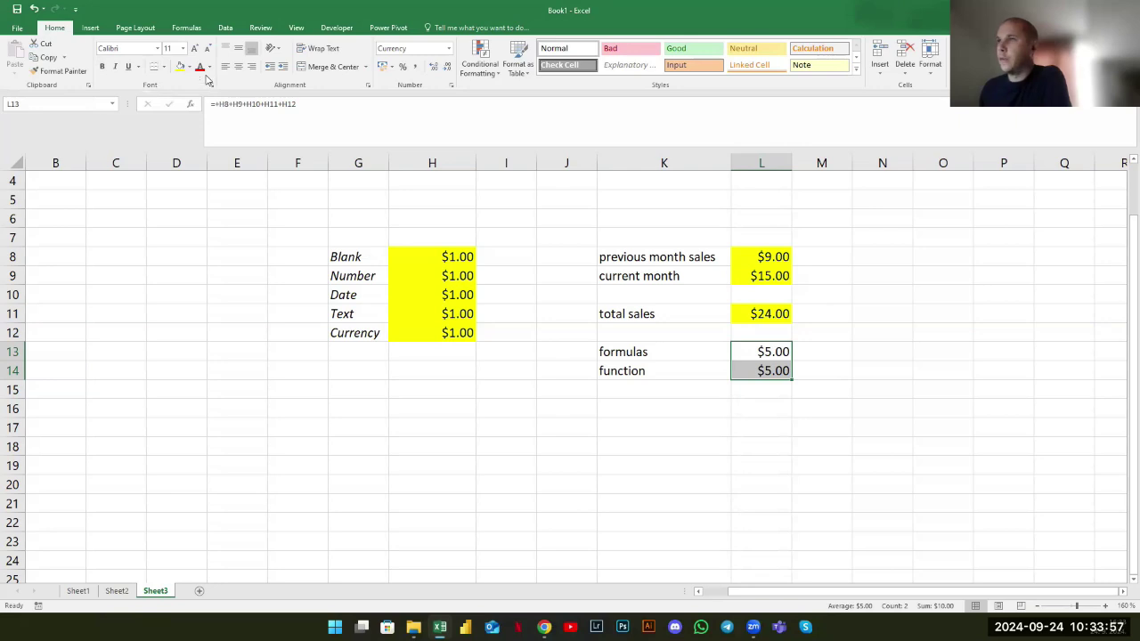
# Format L13:L14 with red bold text, yellow fill and 12-point font
pyautogui.click(201, 71)
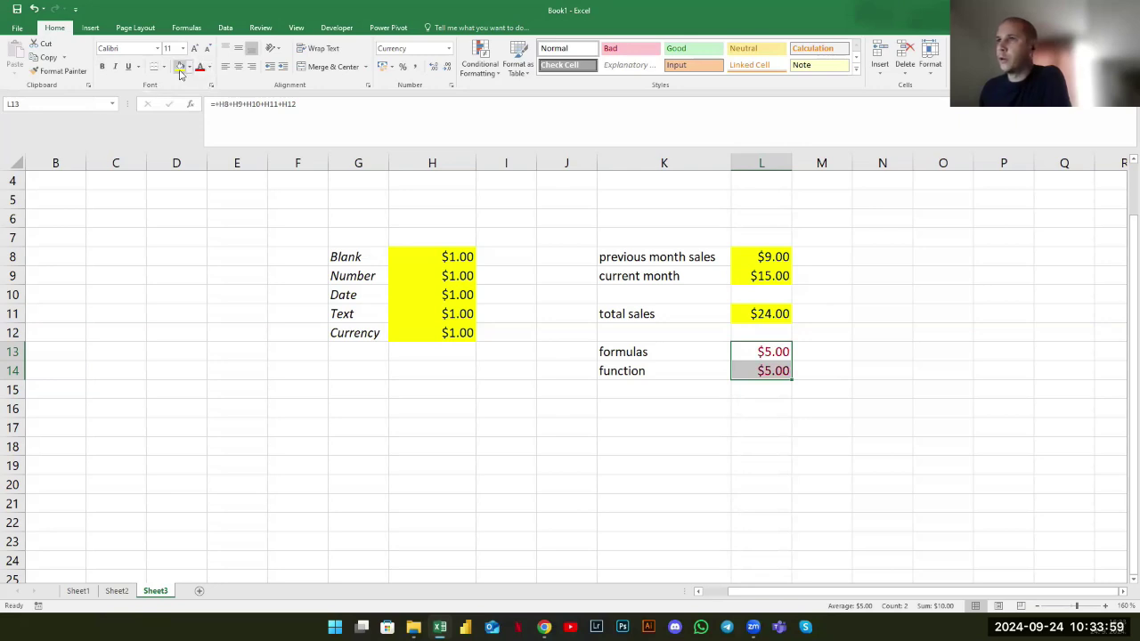
pyautogui.click(180, 68)
pyautogui.click(102, 67)
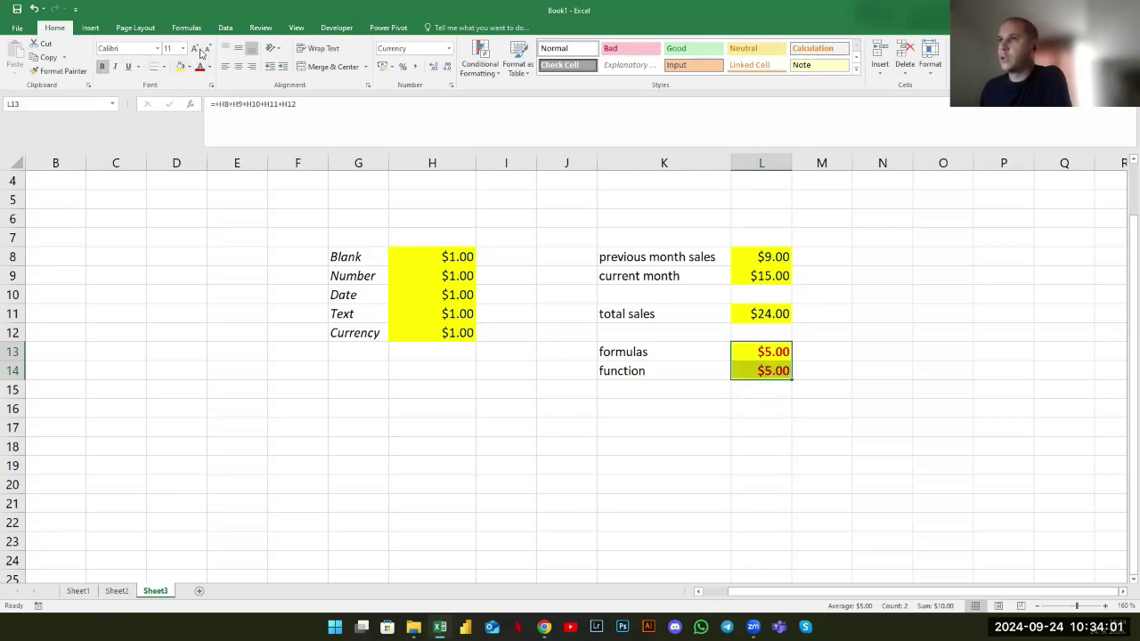
pyautogui.click(195, 49)
pyautogui.click(195, 49)
pyautogui.click(195, 49)
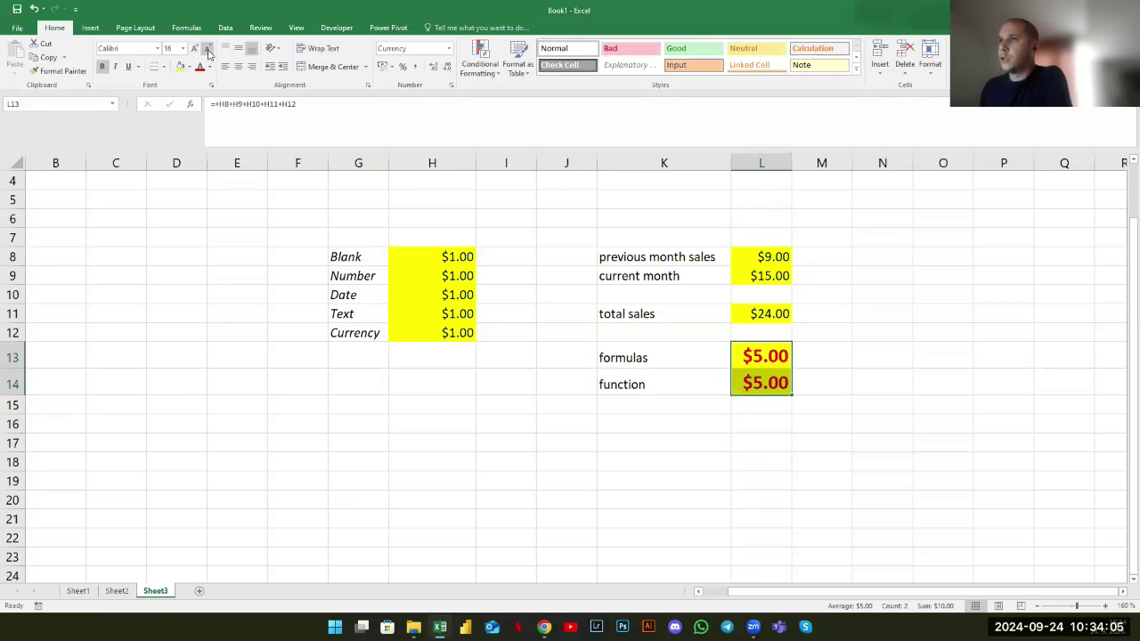
pyautogui.click(208, 52)
pyautogui.click(208, 51)
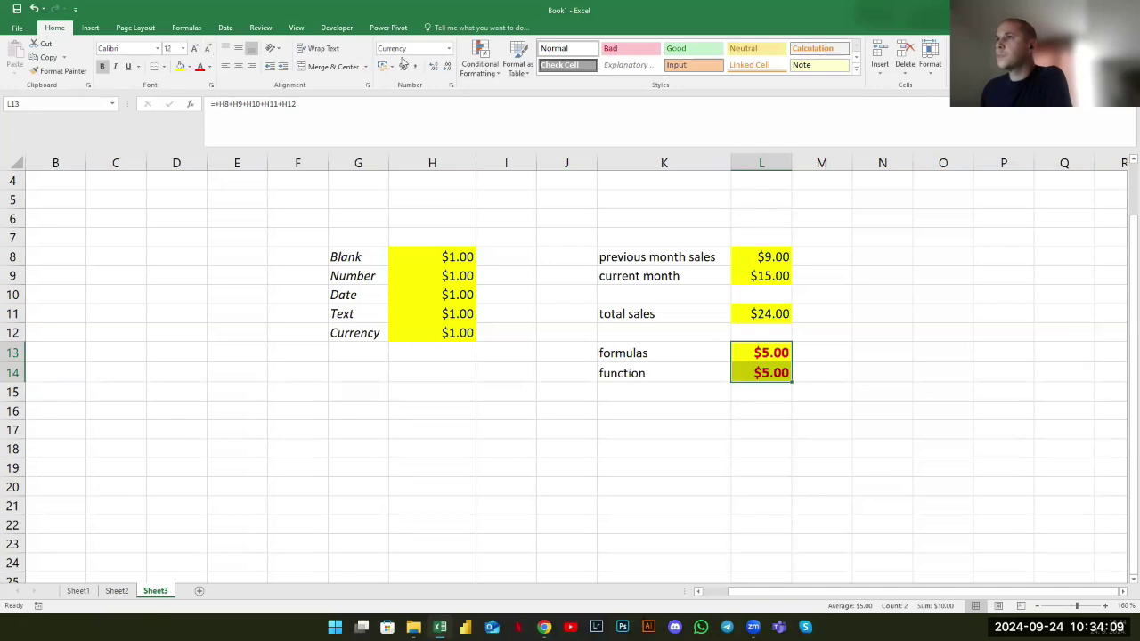
pyautogui.click(447, 49)
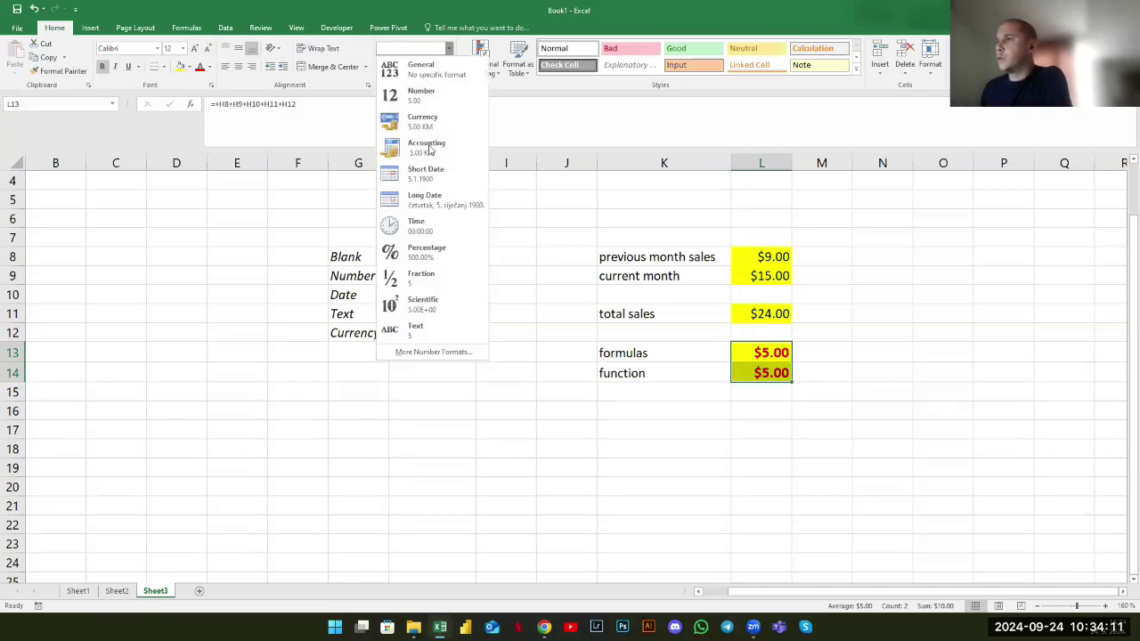
pyautogui.click(864, 372)
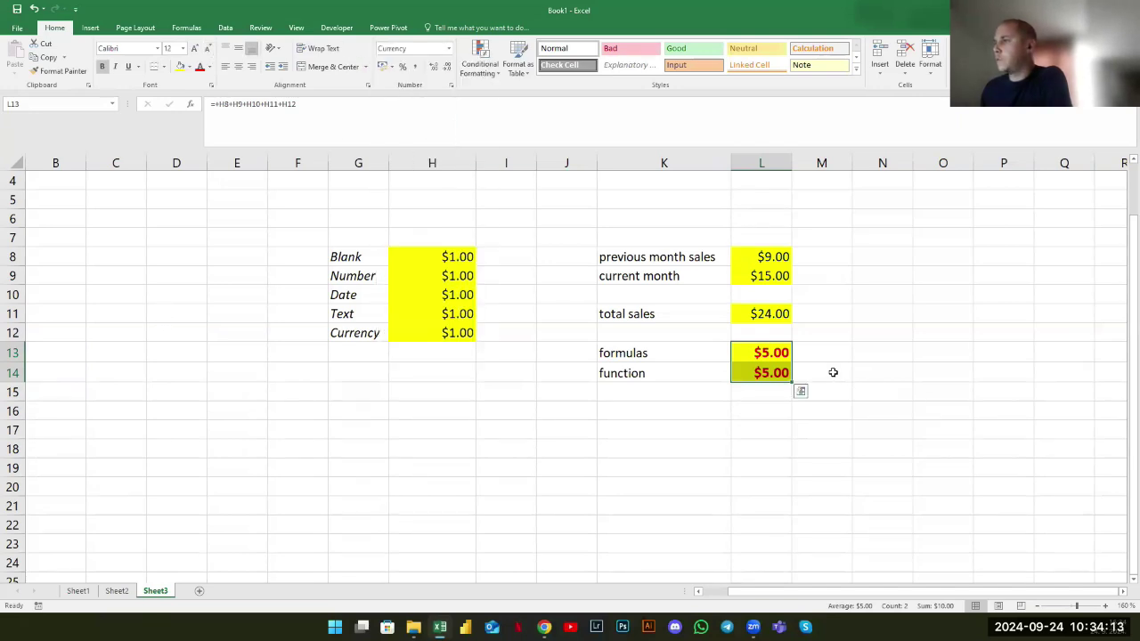
pyautogui.click(865, 372)
pyautogui.rightClick(784, 353)
pyautogui.click(823, 551)
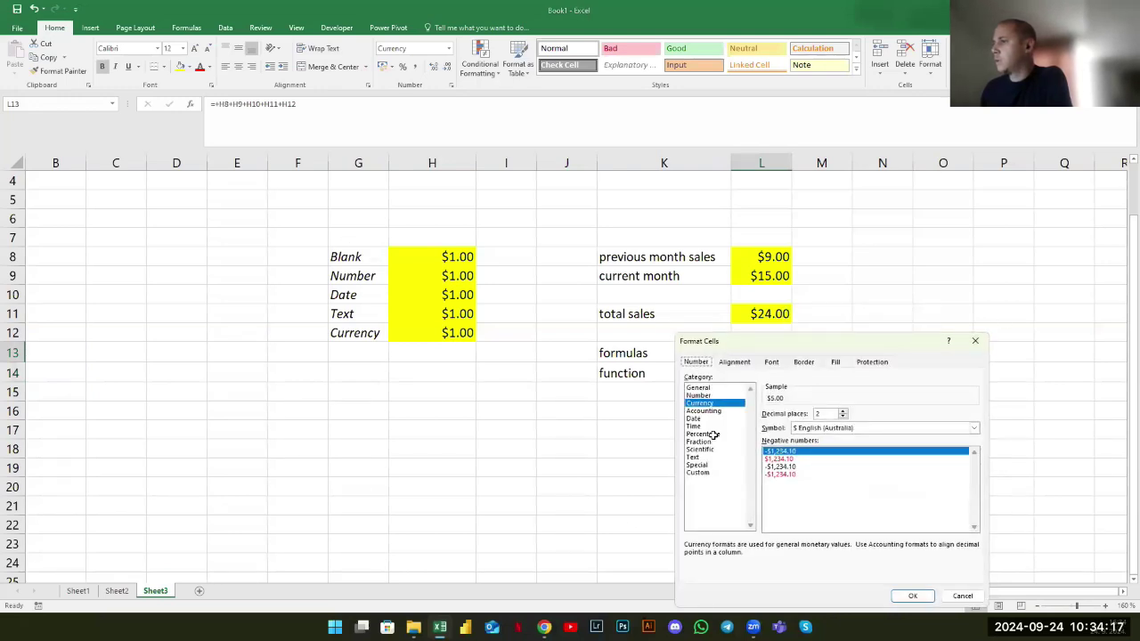
pyautogui.click(700, 450)
pyautogui.click(703, 441)
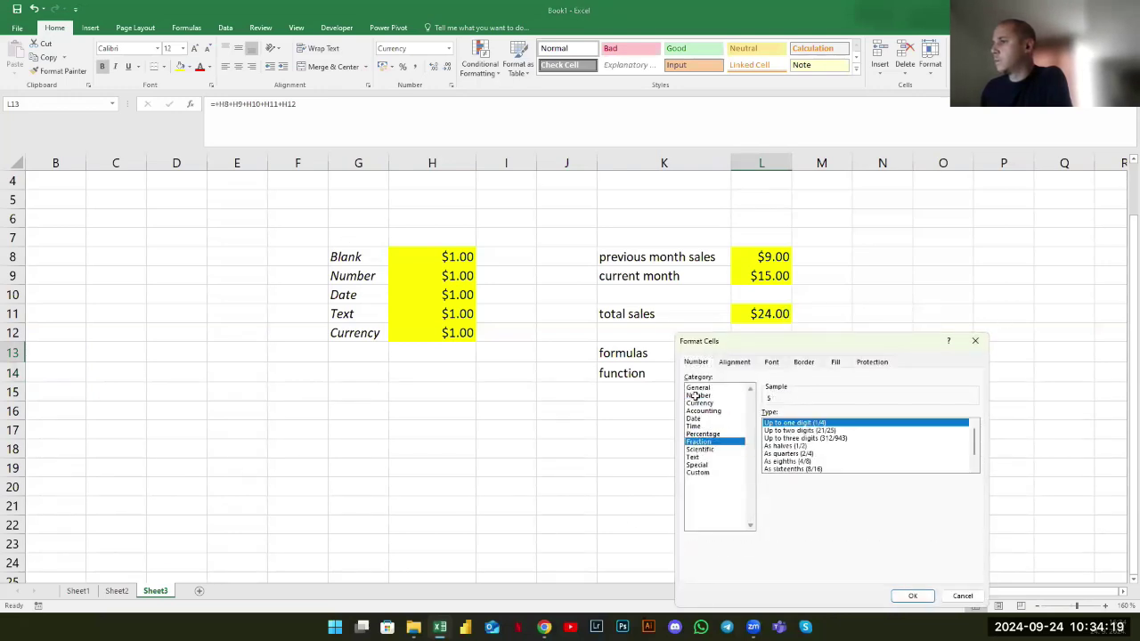
pyautogui.moveTo(719, 344); pyautogui.dragTo(148, 221)
pyautogui.click(126, 265)
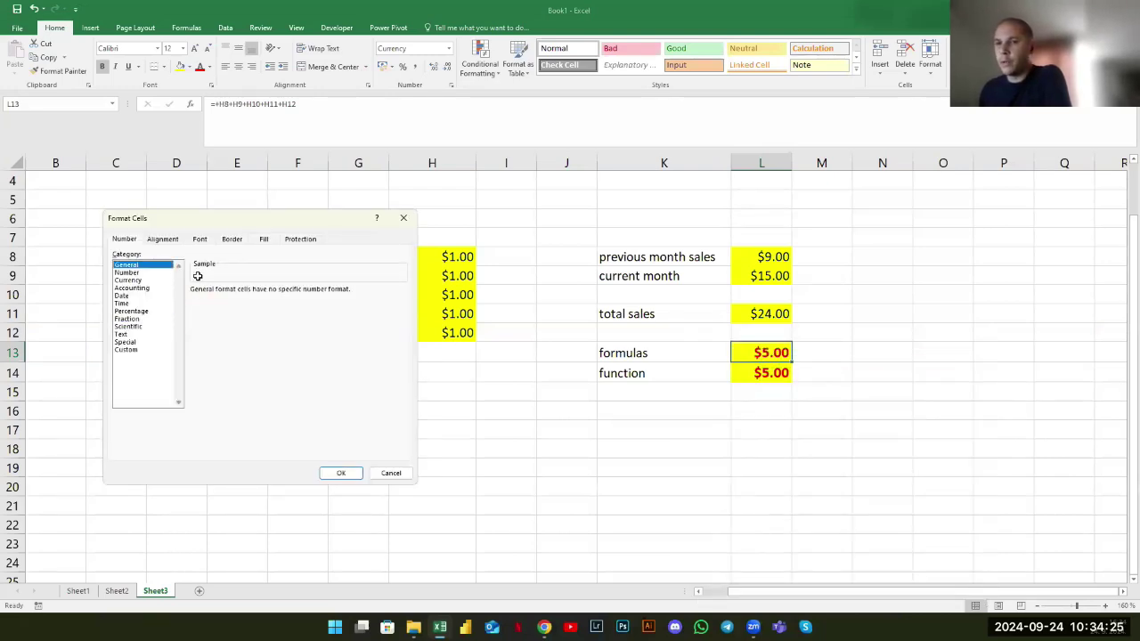
pyautogui.click(140, 273)
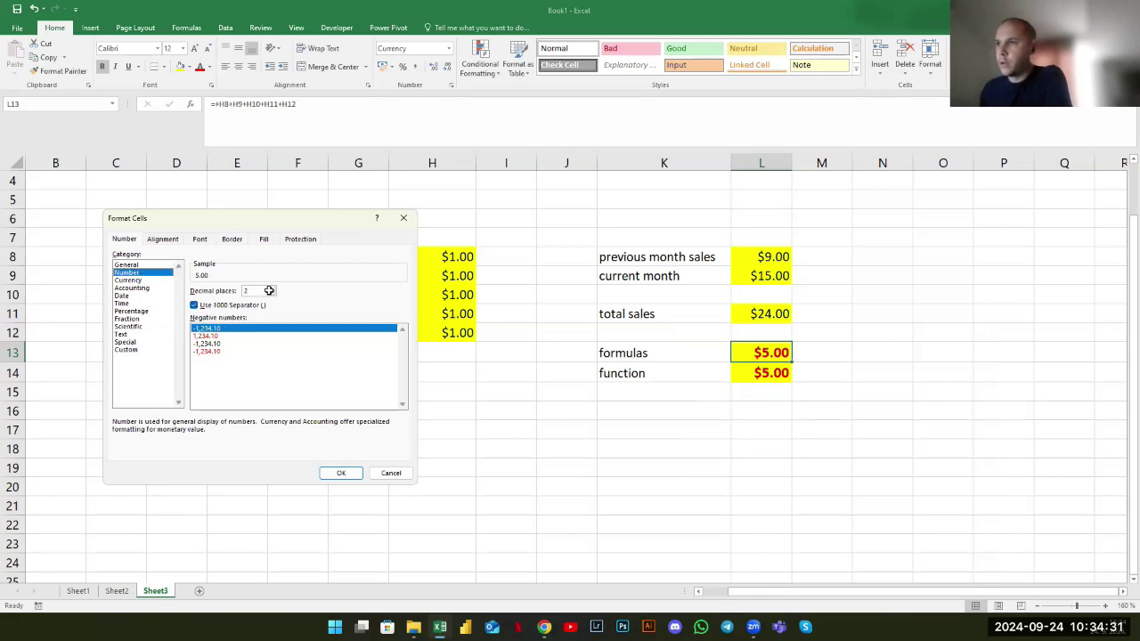
pyautogui.click(268, 291)
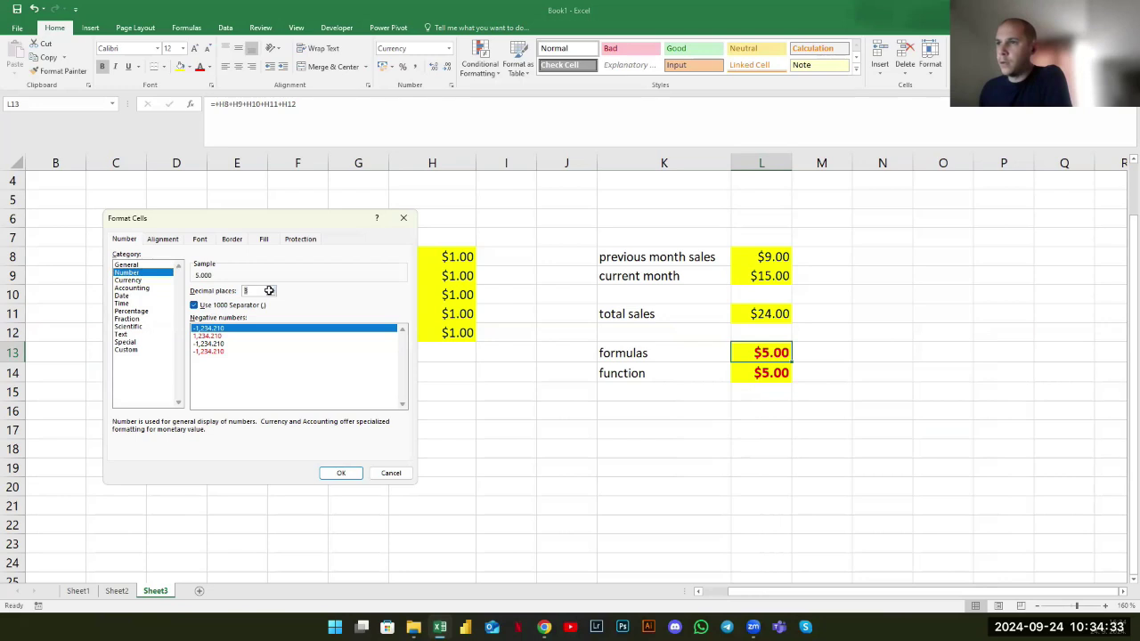
pyautogui.doubleClick(269, 290)
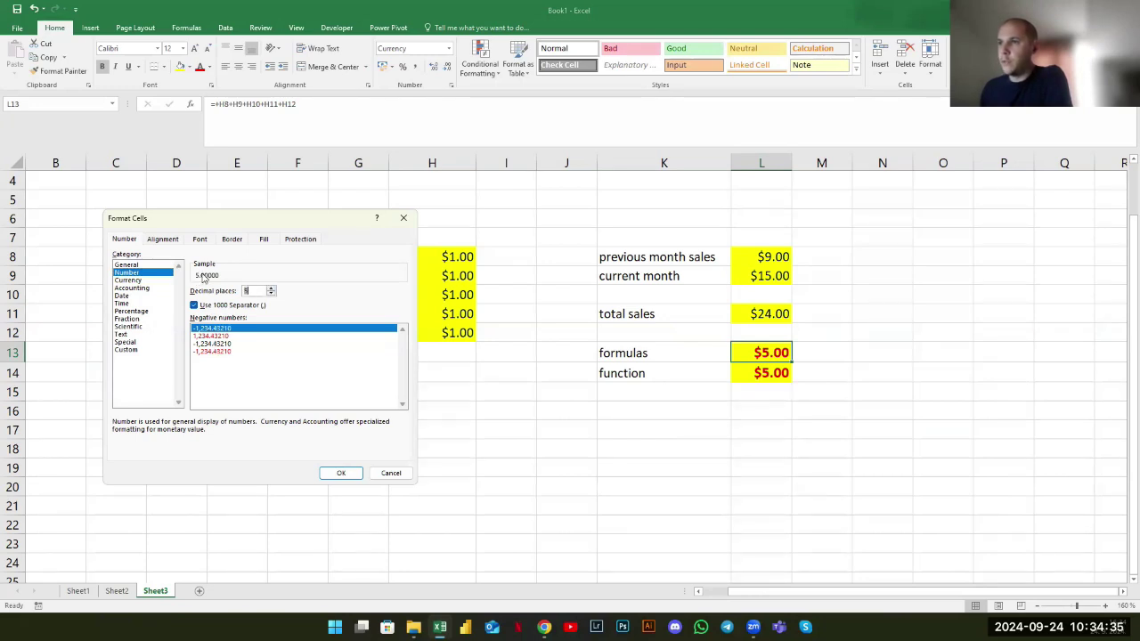
pyautogui.doubleClick(271, 294)
pyautogui.click(270, 294)
pyautogui.click(132, 281)
pyautogui.click(122, 296)
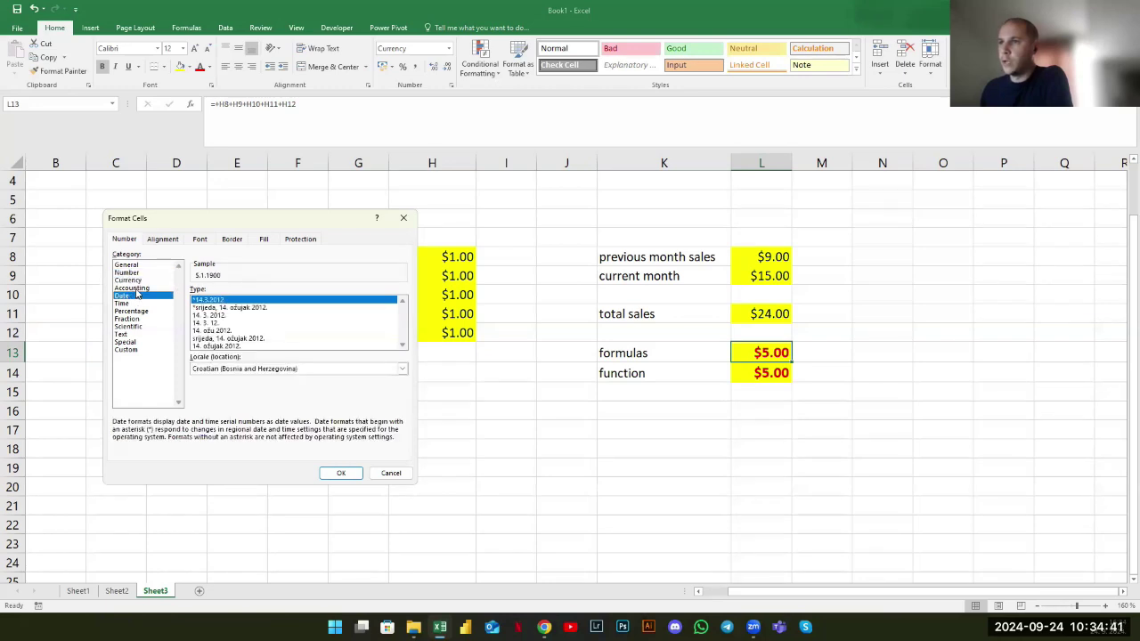
pyautogui.click(217, 315)
pyautogui.click(122, 304)
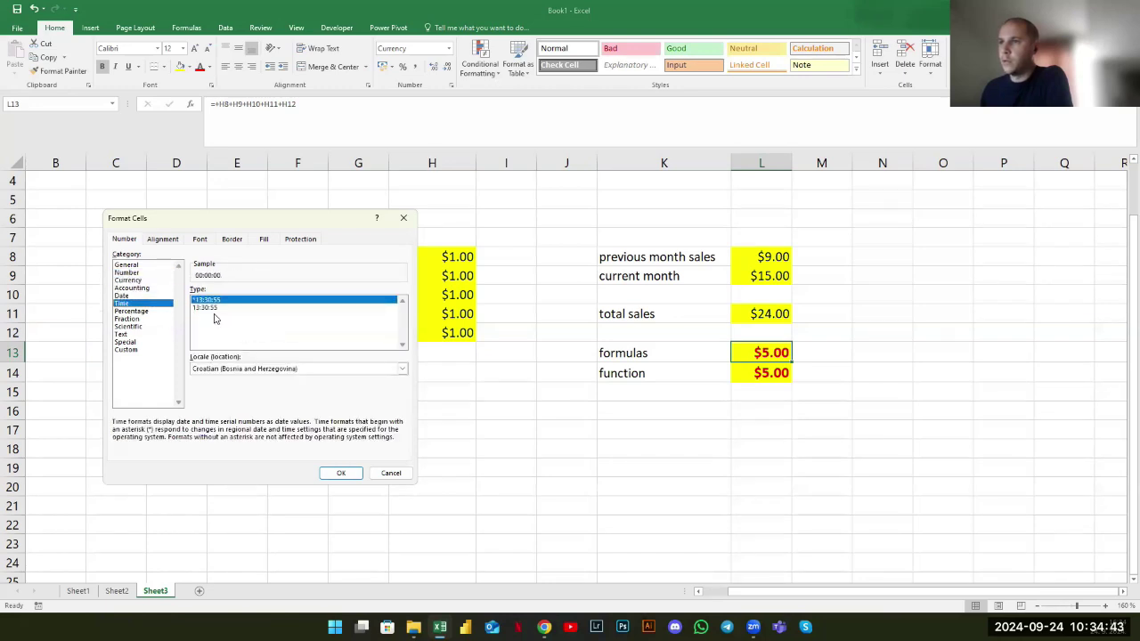
pyautogui.click(210, 306)
pyautogui.click(131, 311)
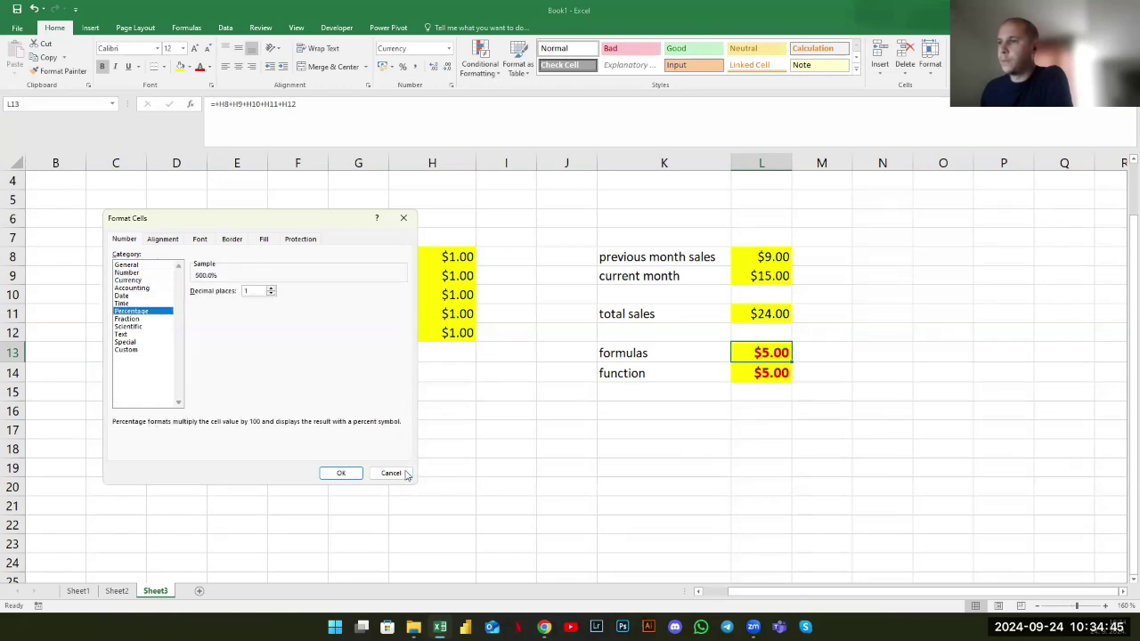
pyautogui.click(127, 319)
pyautogui.click(131, 311)
pyautogui.click(392, 475)
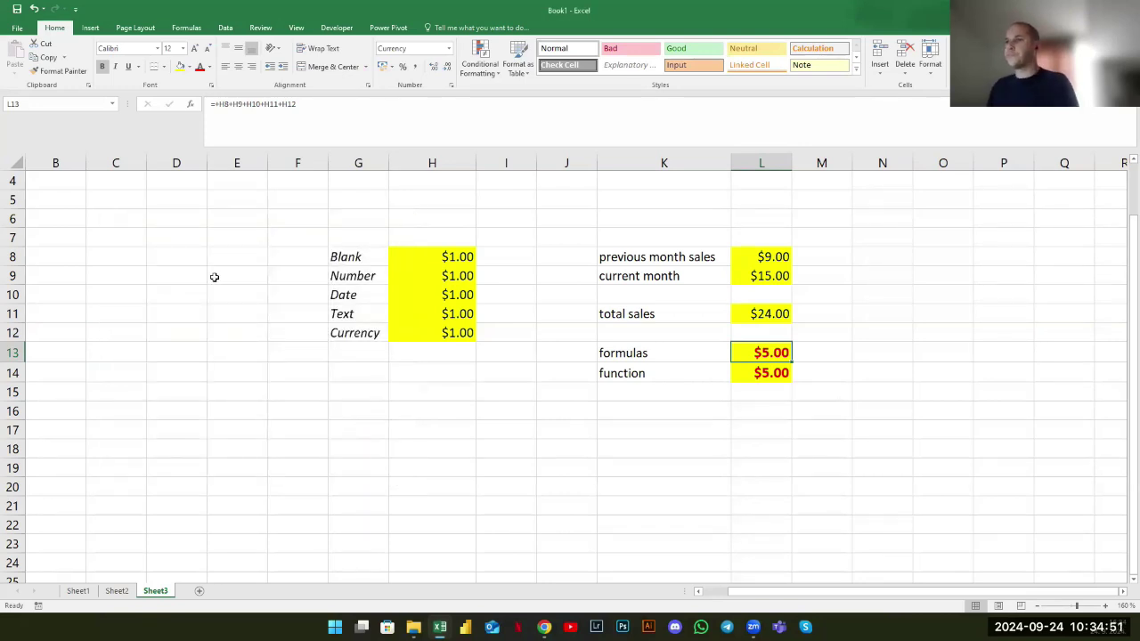
# Clear the Blank–Currency list in G8:H12
pyautogui.click(214, 277)
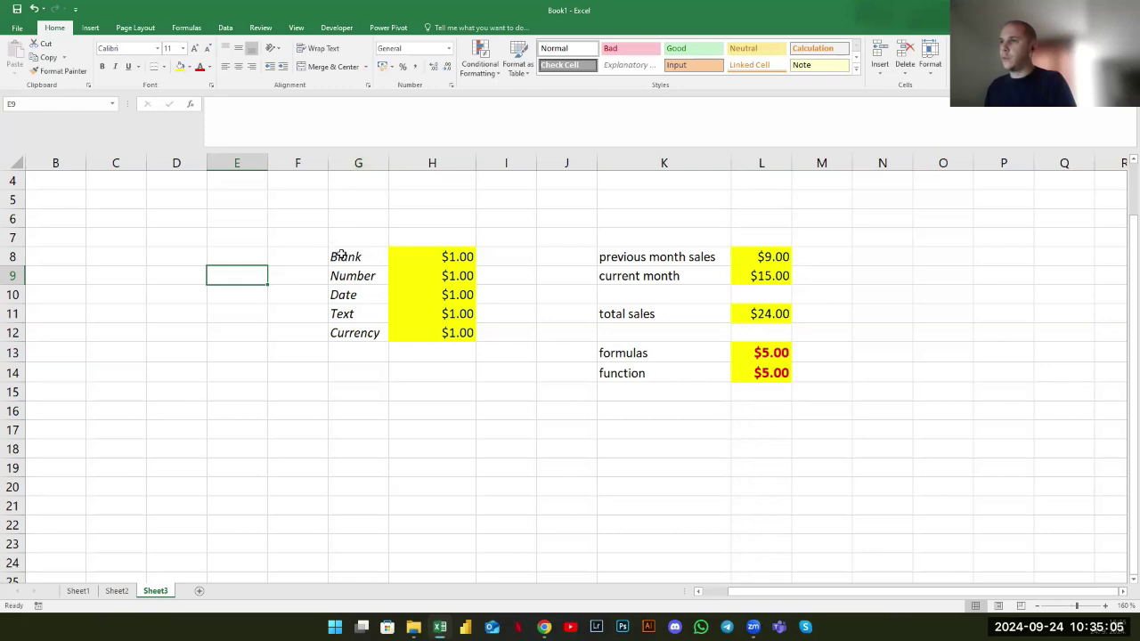
pyautogui.moveTo(340, 255); pyautogui.dragTo(443, 330)
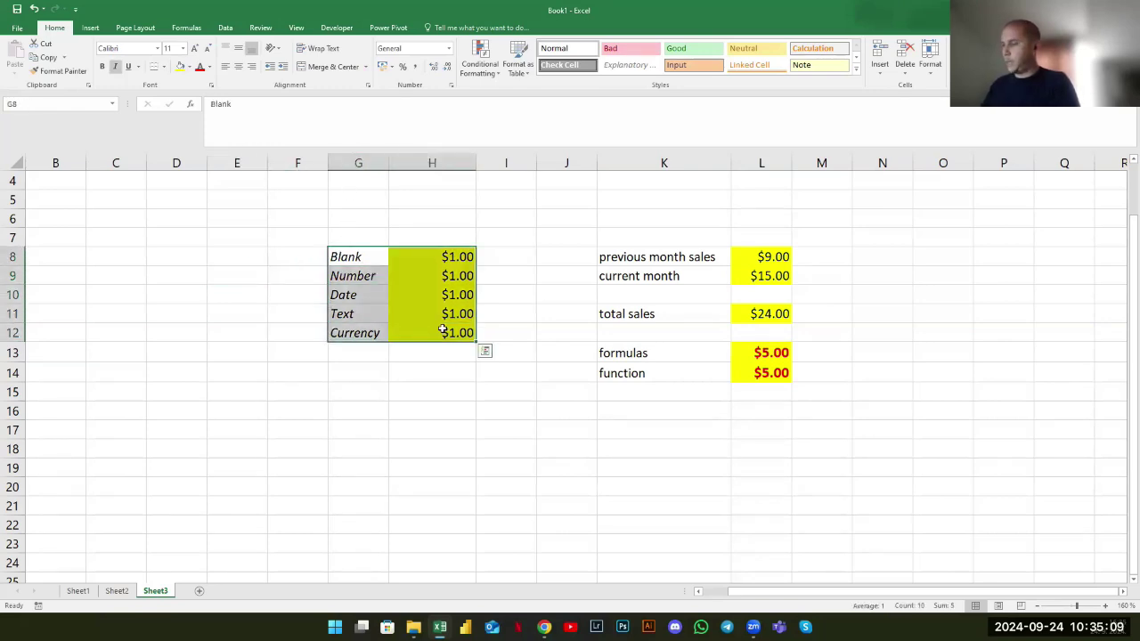
pyautogui.press('Delete')
# Delete column H and clear the resulting #REF! cells K13:K14
pyautogui.click(385, 258)
pyautogui.moveTo(395, 257); pyautogui.dragTo(433, 356)
pyautogui.click(367, 365)
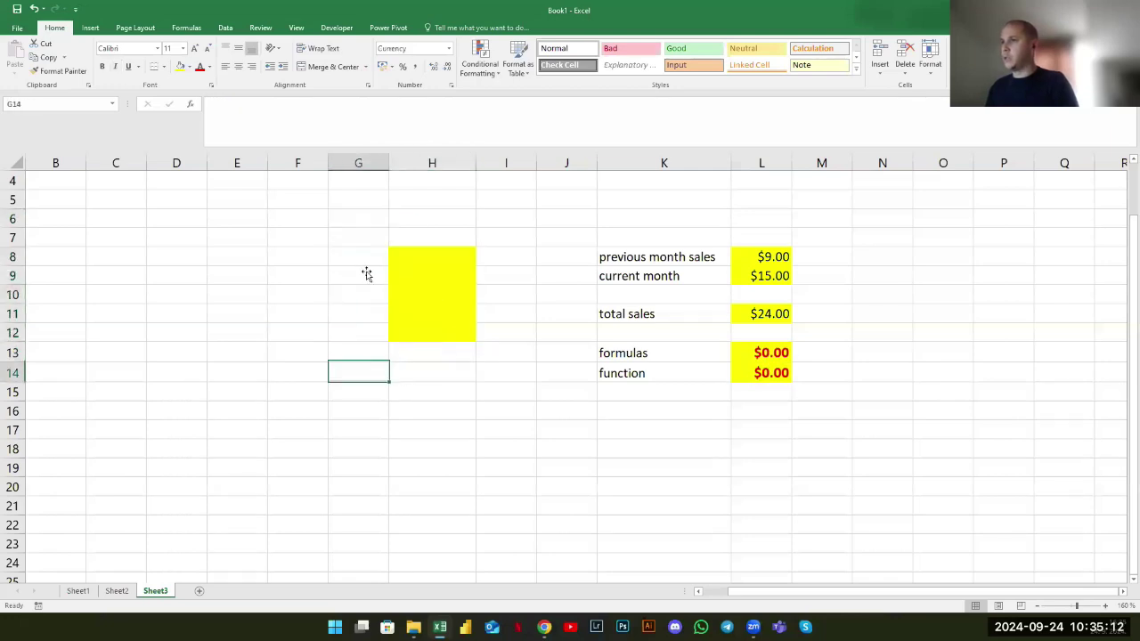
pyautogui.click(413, 162)
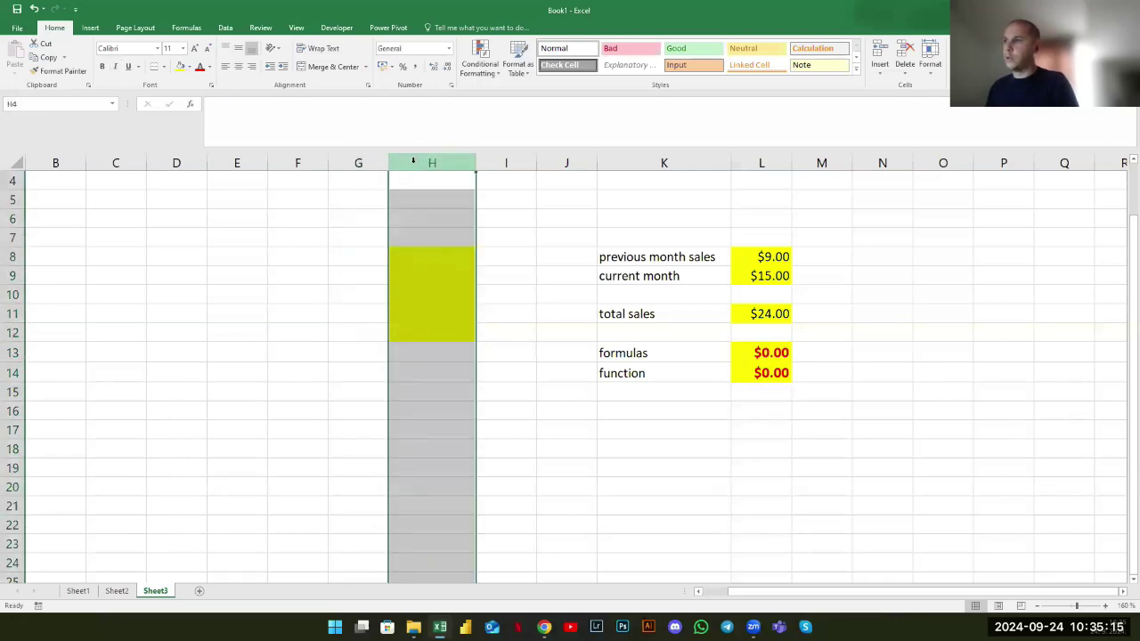
pyautogui.rightClick(414, 166)
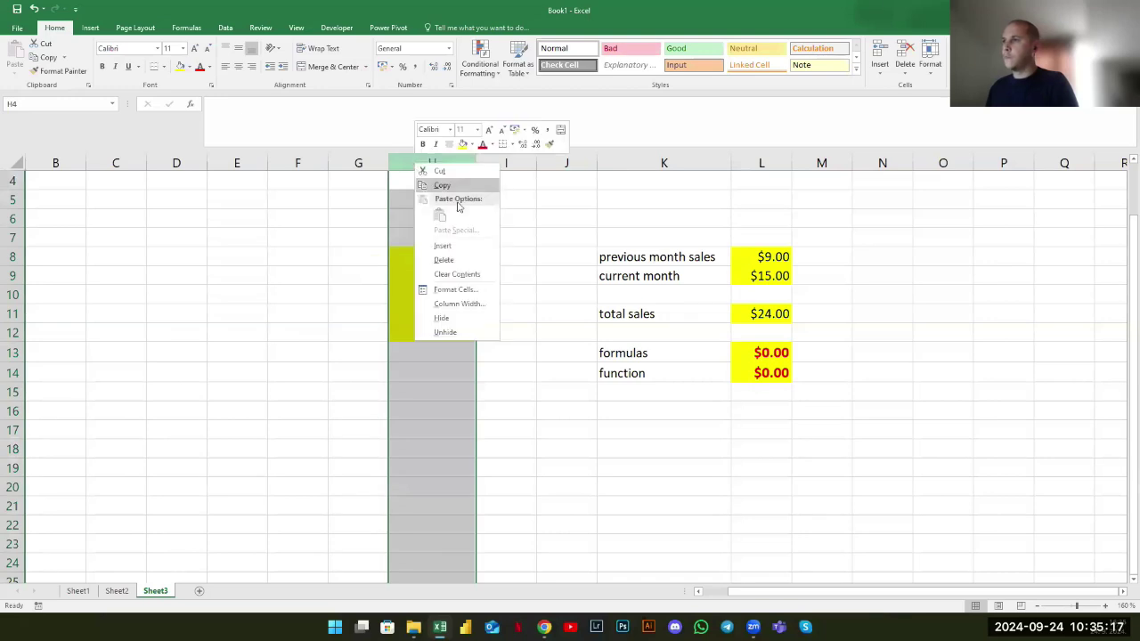
pyautogui.click(453, 260)
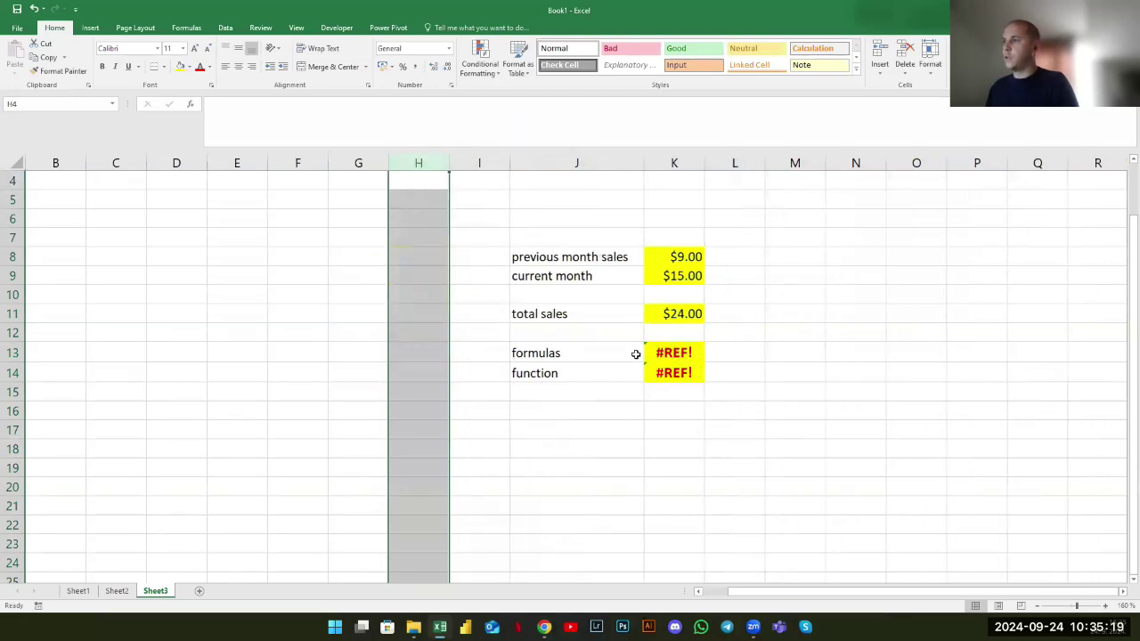
pyautogui.moveTo(650, 353); pyautogui.dragTo(667, 371)
pyautogui.press('Delete')
# Select various column and row ranges around the sales table
pyautogui.click(623, 258)
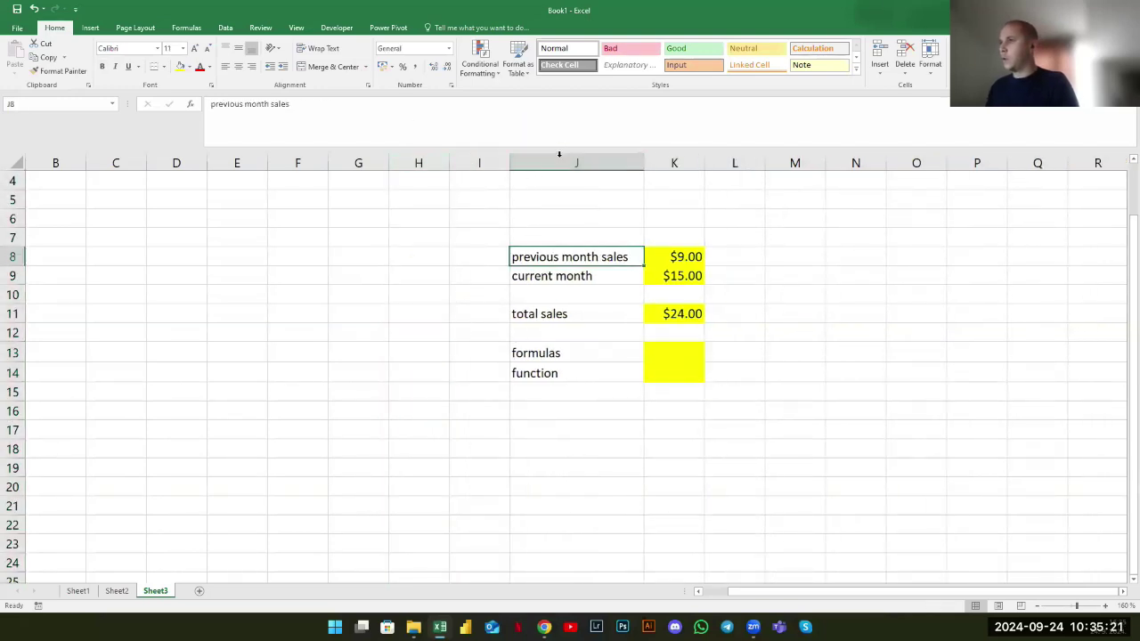
pyautogui.click(562, 156)
pyautogui.hotkey('shift', 'Right')
pyautogui.hotkey('shift', 'Right')
pyautogui.hotkey('shift', 'Right')
pyautogui.hotkey('shift', 'Right')
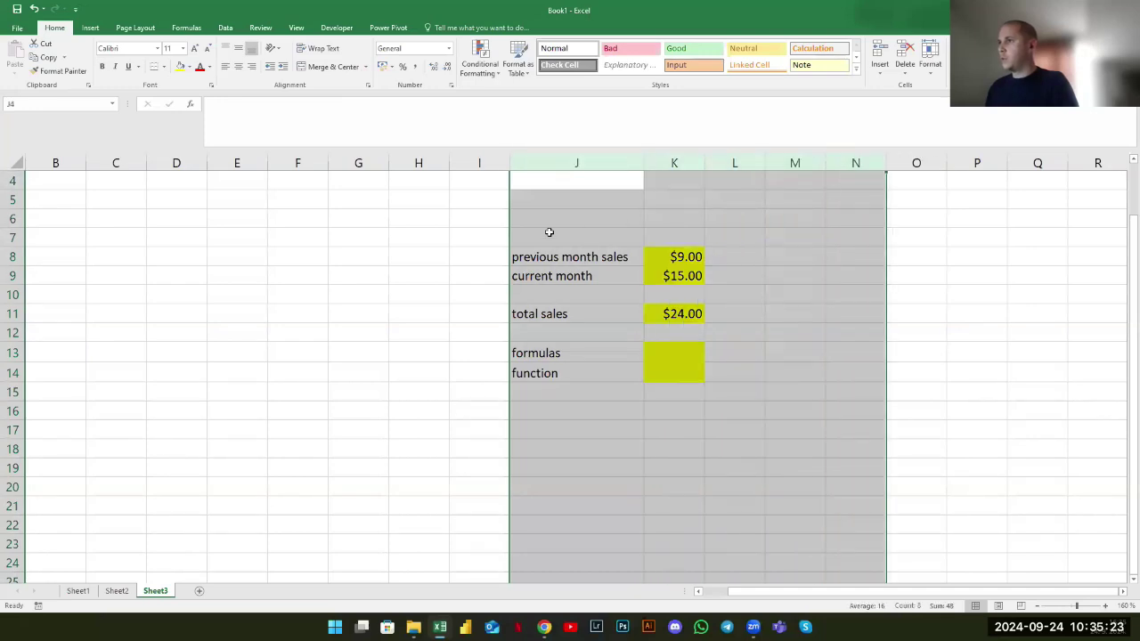
pyautogui.click(550, 232)
pyautogui.moveTo(236, 239); pyautogui.dragTo(377, 293)
pyautogui.click(377, 293)
pyautogui.click(301, 163)
pyautogui.moveTo(306, 163); pyautogui.dragTo(647, 208)
pyautogui.click(116, 256)
pyautogui.click(13, 218)
pyautogui.moveTo(41, 273); pyautogui.dragTo(125, 506)
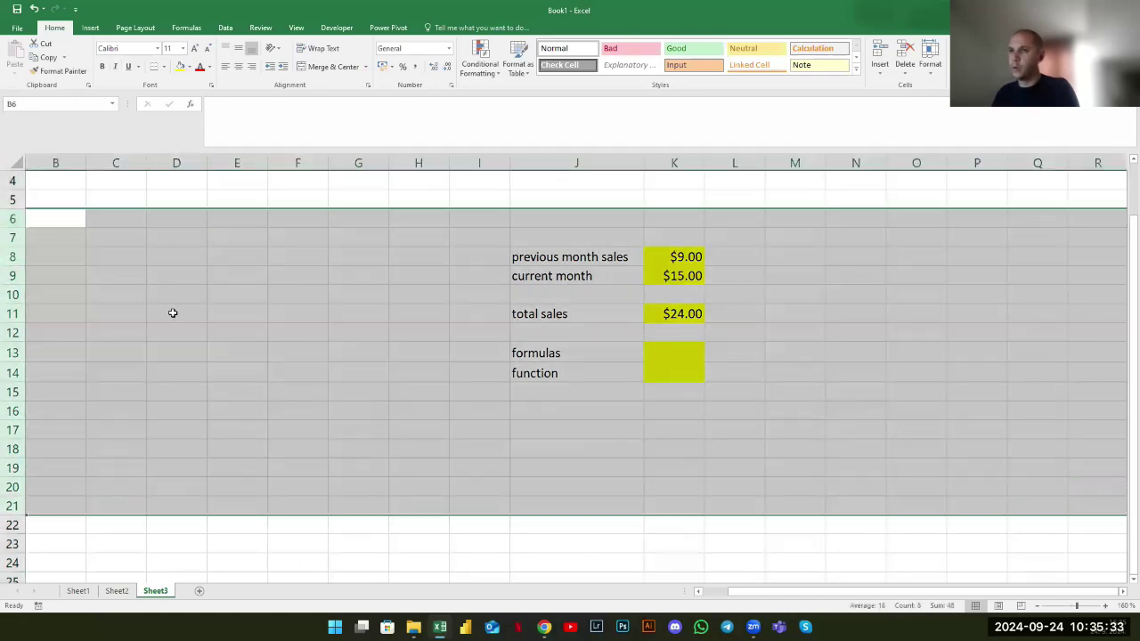
pyautogui.click(173, 313)
# Delete columns G:O, undo it, then insert an empty column at K
pyautogui.moveTo(361, 158); pyautogui.dragTo(918, 234)
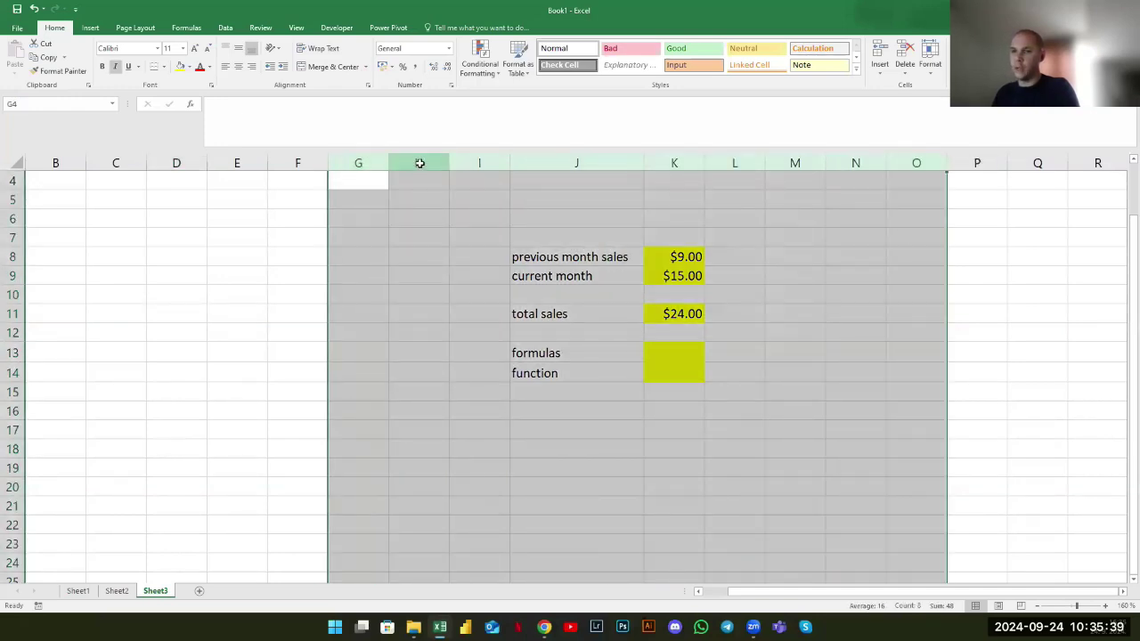
pyautogui.rightClick(419, 163)
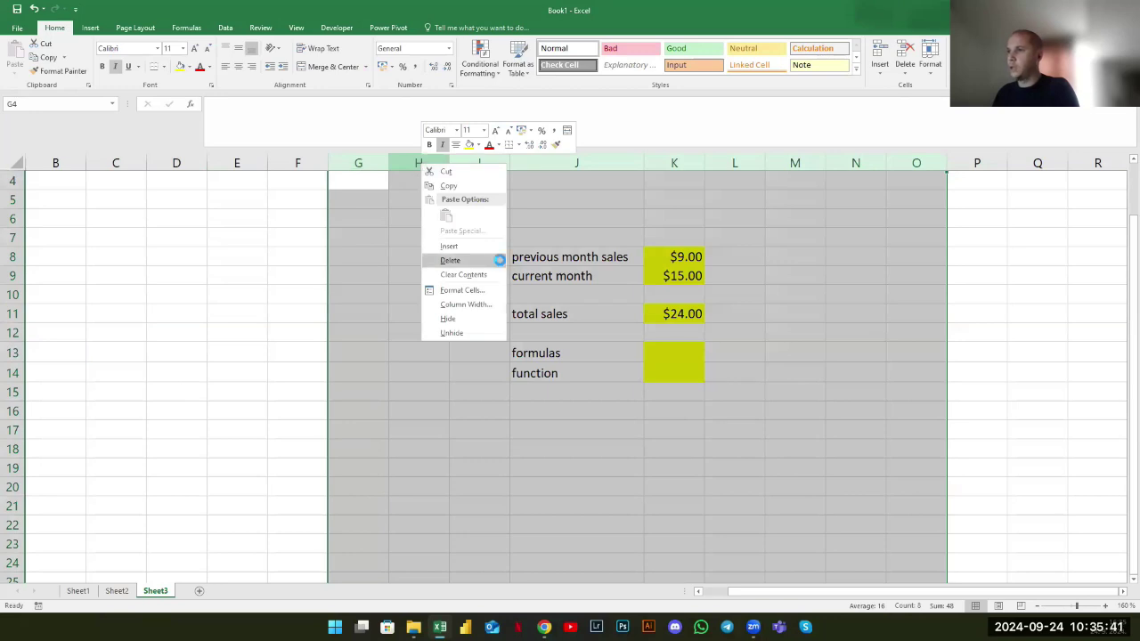
pyautogui.click(494, 260)
pyautogui.click(224, 257)
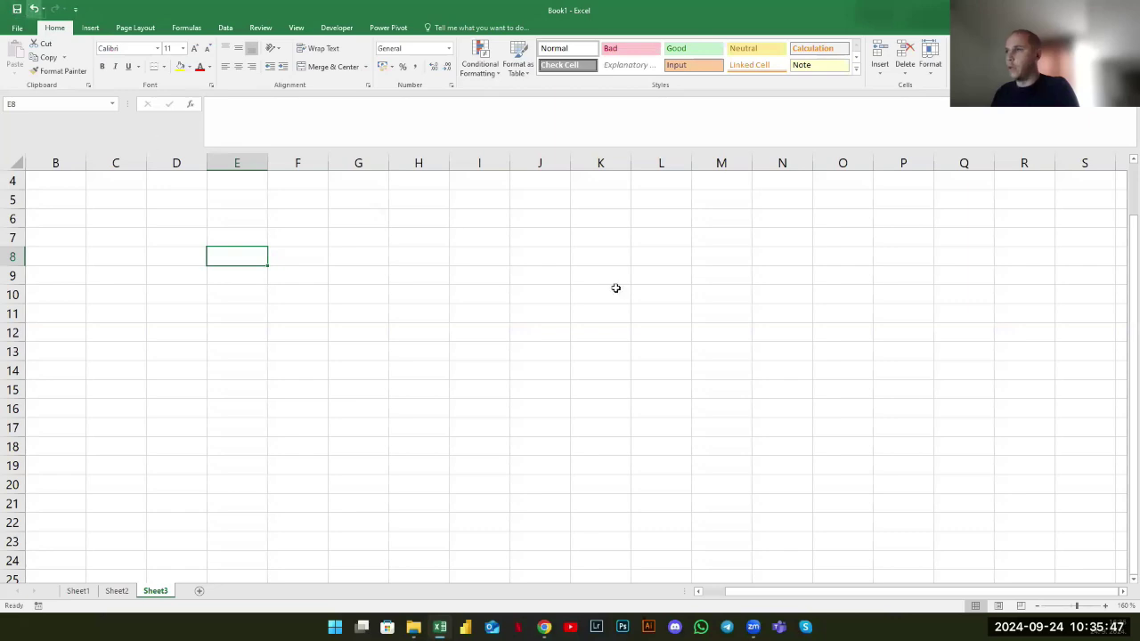
pyautogui.hotkey('ctrl', 'z')
pyautogui.rightClick(667, 161)
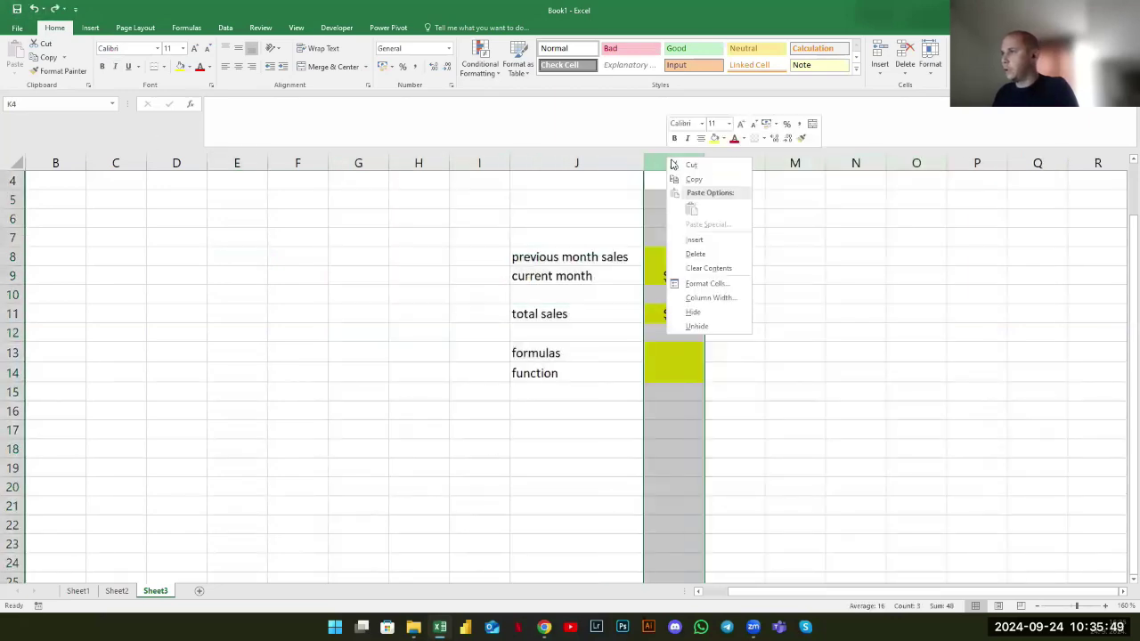
pyautogui.click(712, 252)
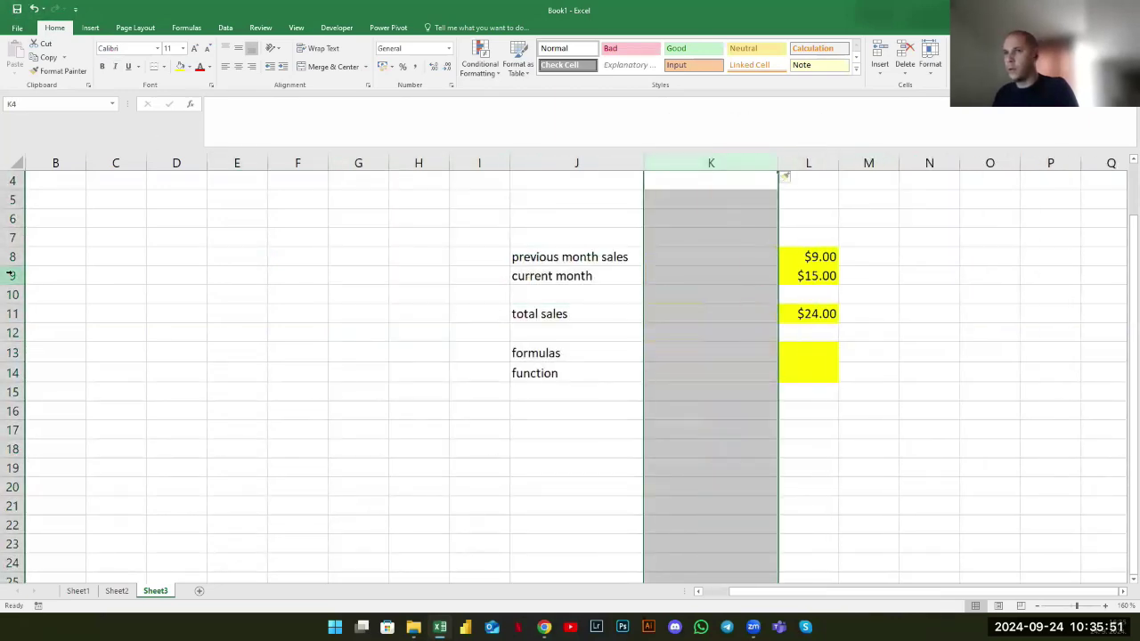
# Insert a blank row at row 9, then delete that blank row again
pyautogui.rightClick(16, 275)
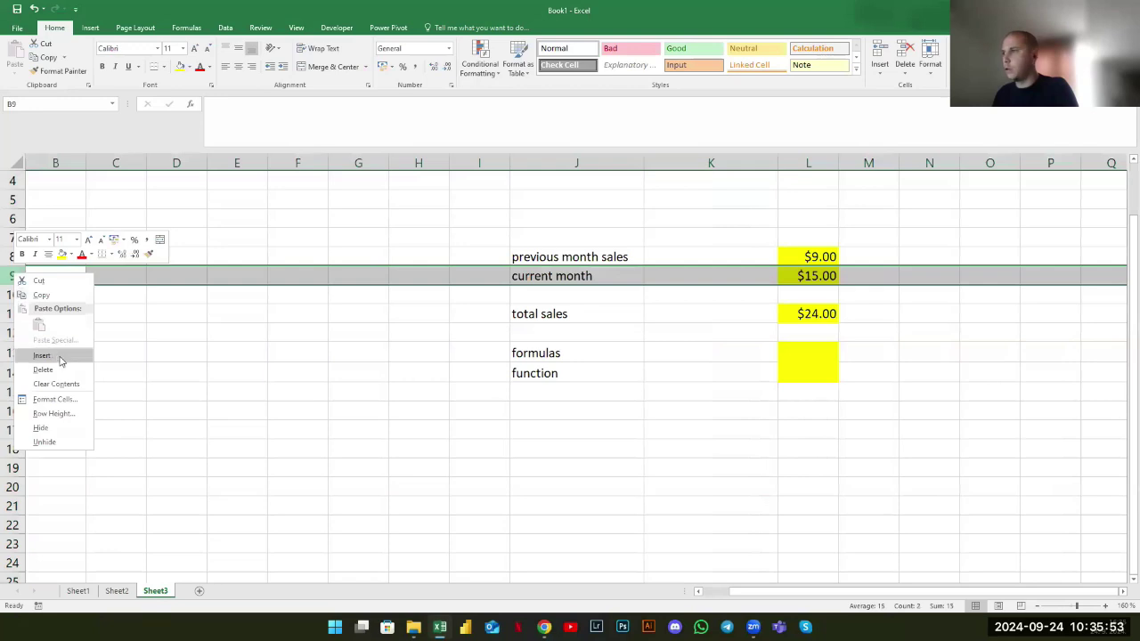
pyautogui.press('i')
pyautogui.click(737, 217)
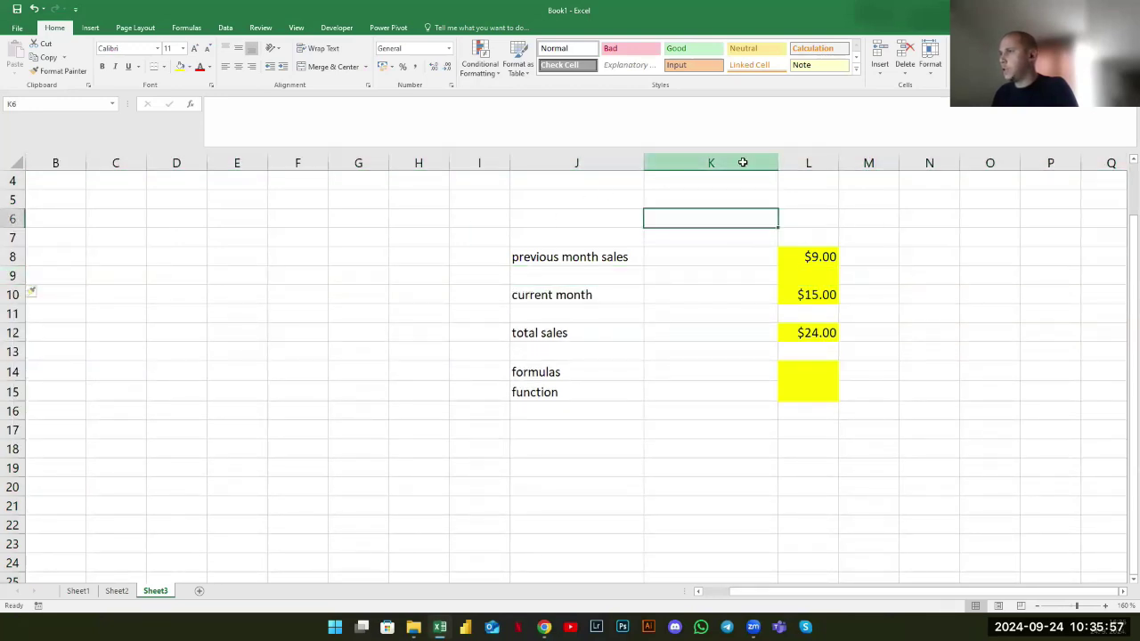
pyautogui.click(743, 161)
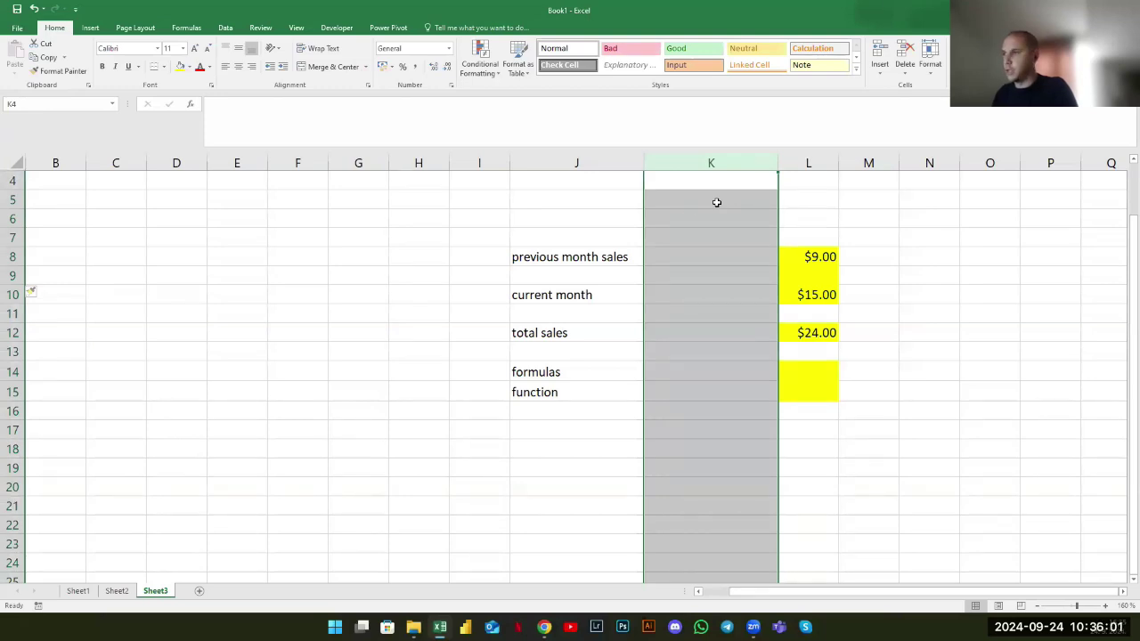
pyautogui.click(12, 294)
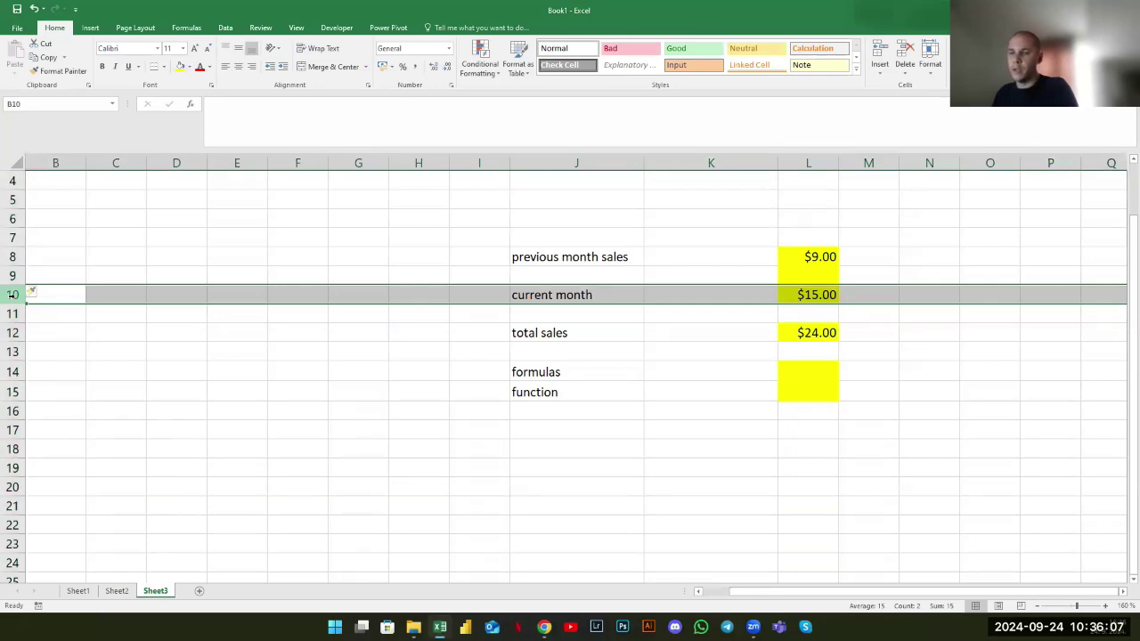
pyautogui.moveTo(13, 294); pyautogui.dragTo(11, 276)
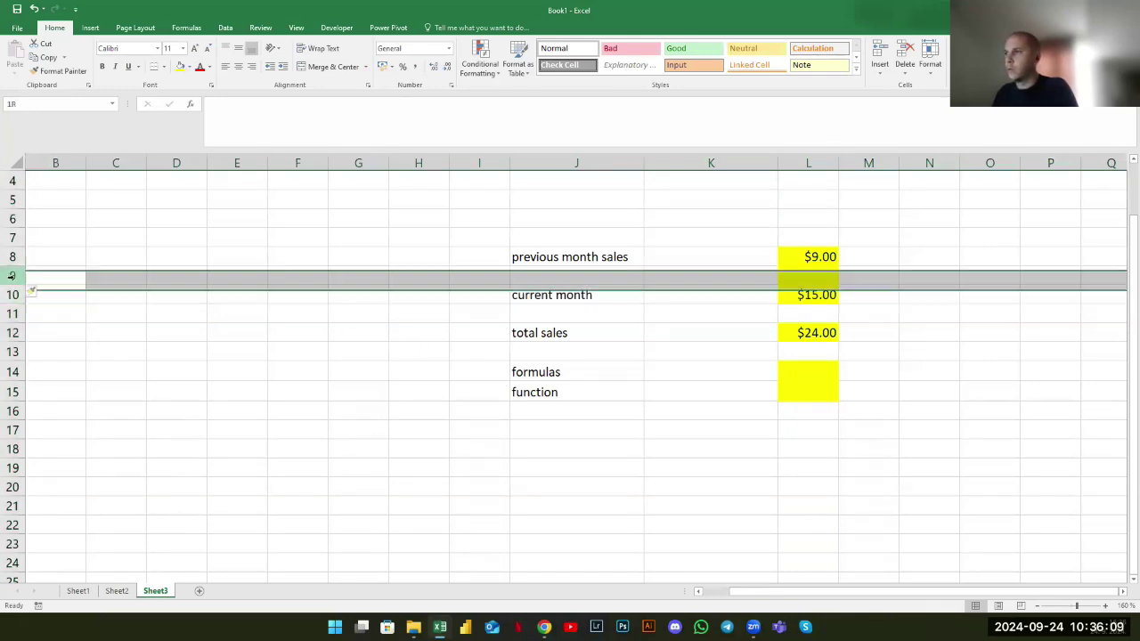
pyautogui.rightClick(11, 276)
pyautogui.click(137, 347)
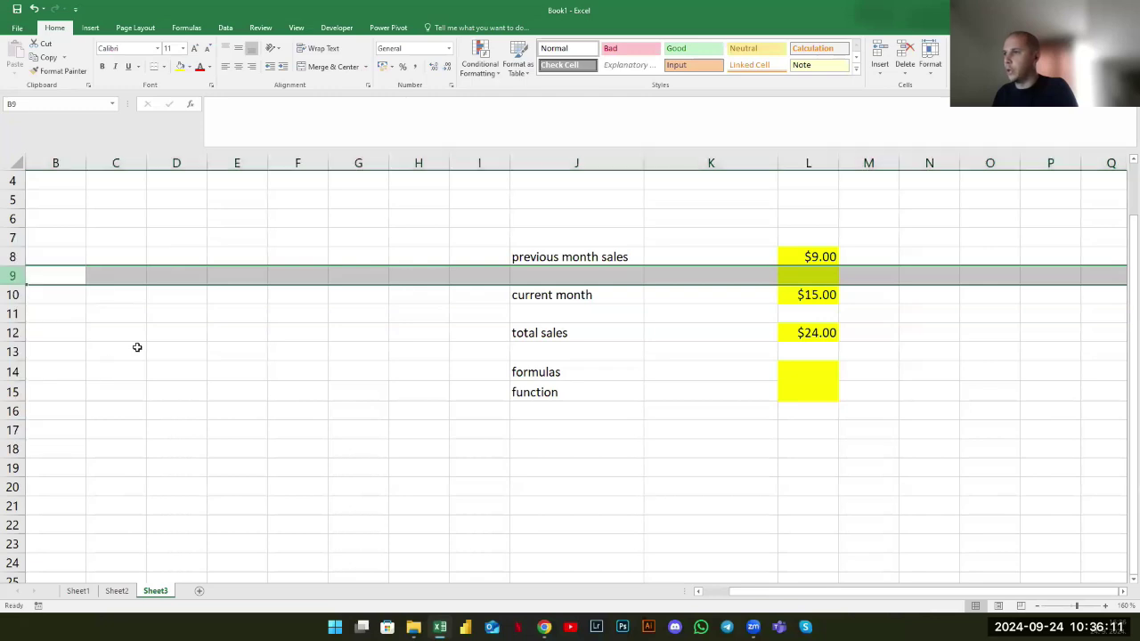
# Delete the empty column K so sales values sit beside their labels
pyautogui.rightClick(707, 163)
pyautogui.click(758, 258)
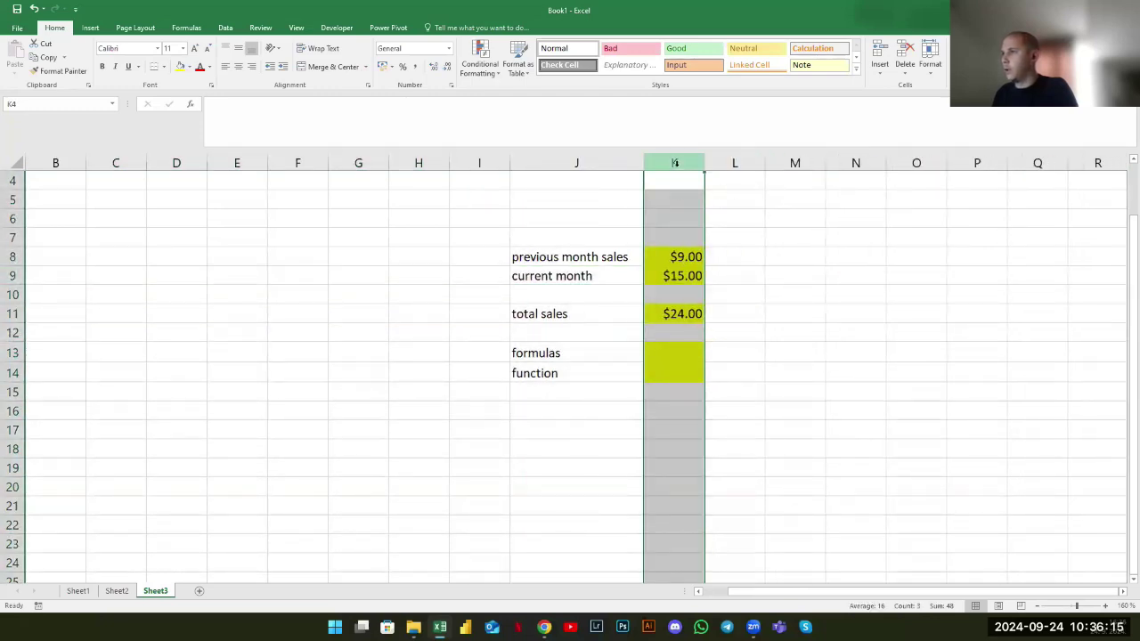
pyautogui.rightClick(674, 163)
pyautogui.click(718, 249)
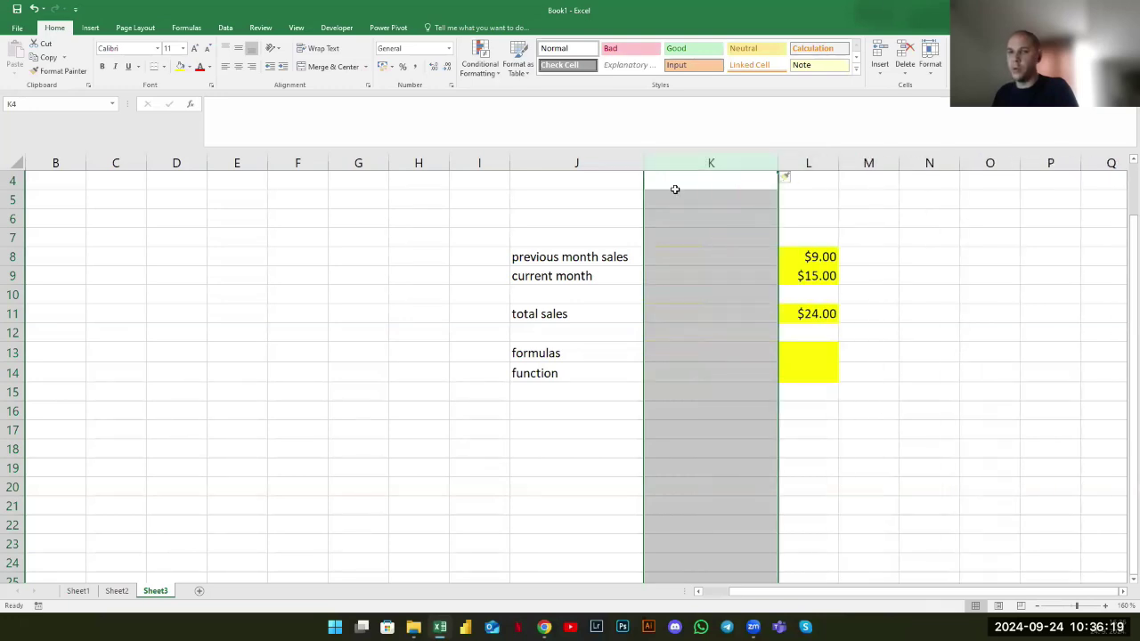
pyautogui.click(318, 268)
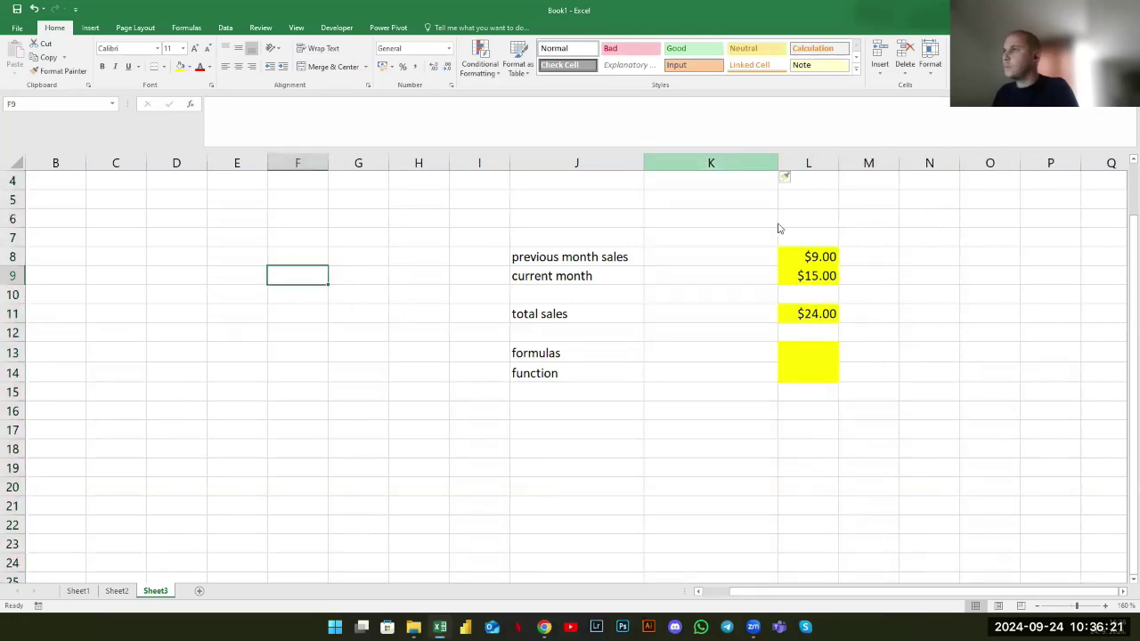
pyautogui.rightClick(734, 163)
pyautogui.click(757, 261)
pyautogui.click(110, 563)
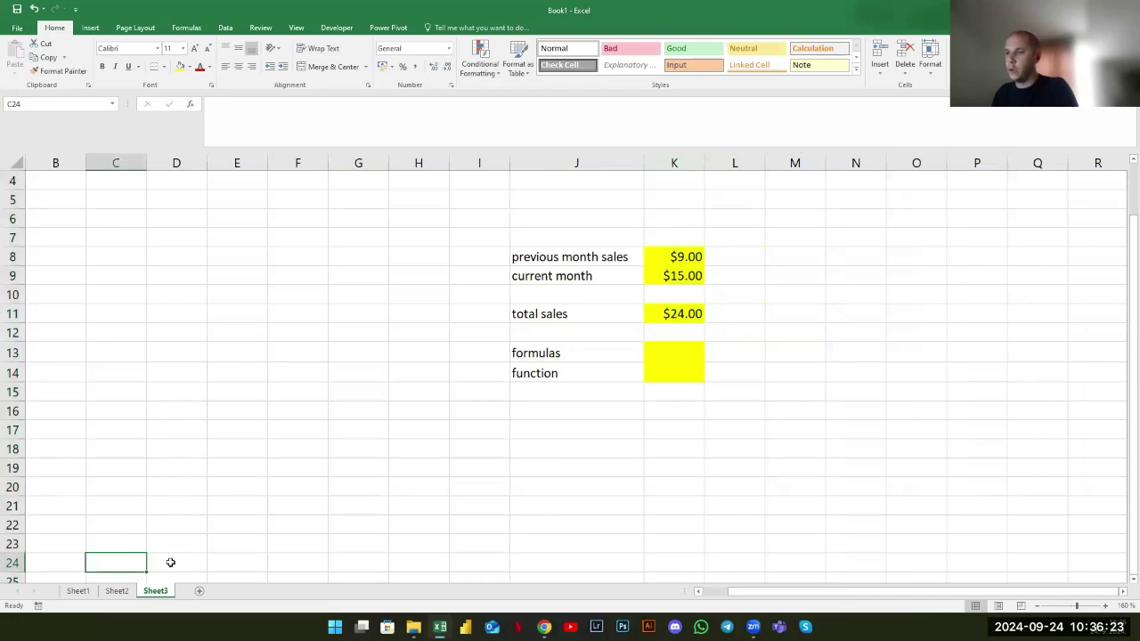
pyautogui.click(119, 592)
pyautogui.click(153, 591)
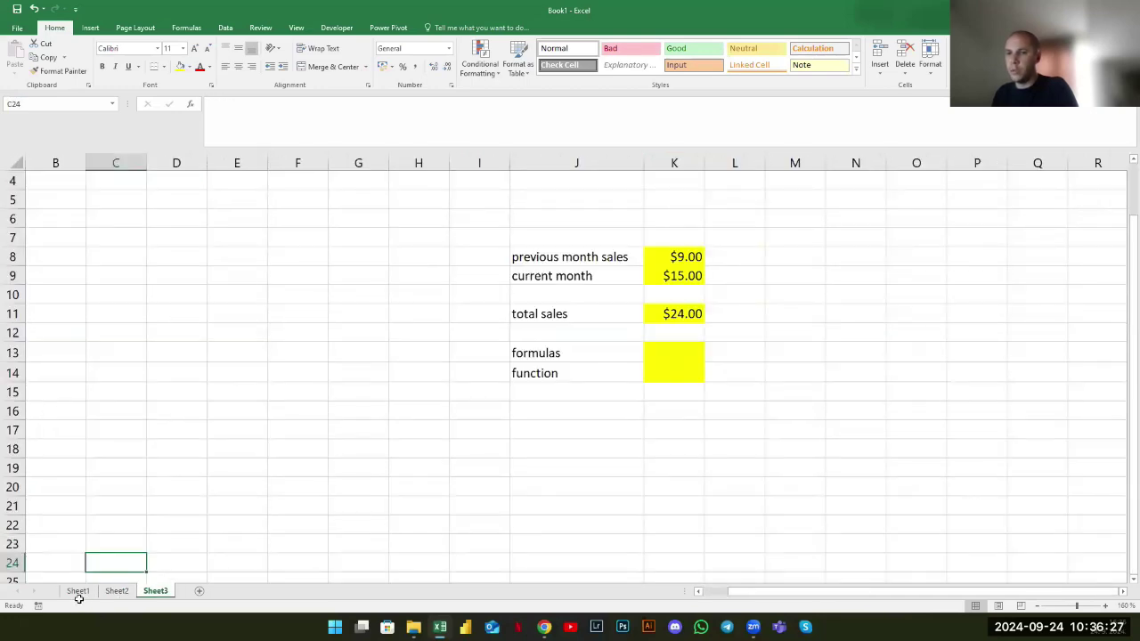
# Permanently delete the empty Sheet1
pyautogui.click(78, 592)
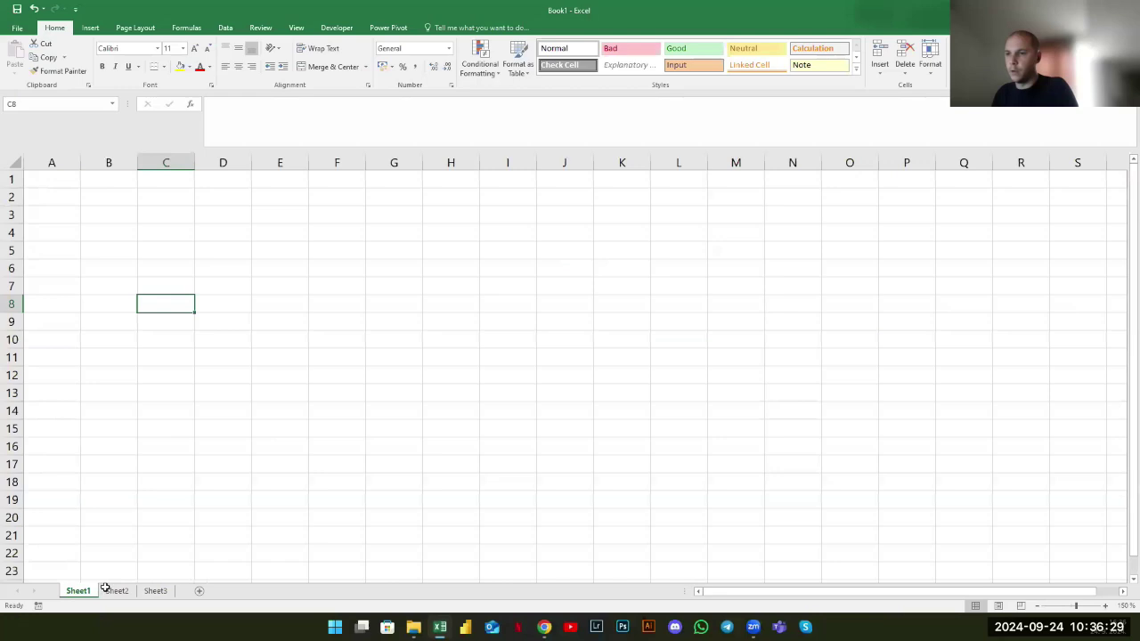
pyautogui.click(109, 591)
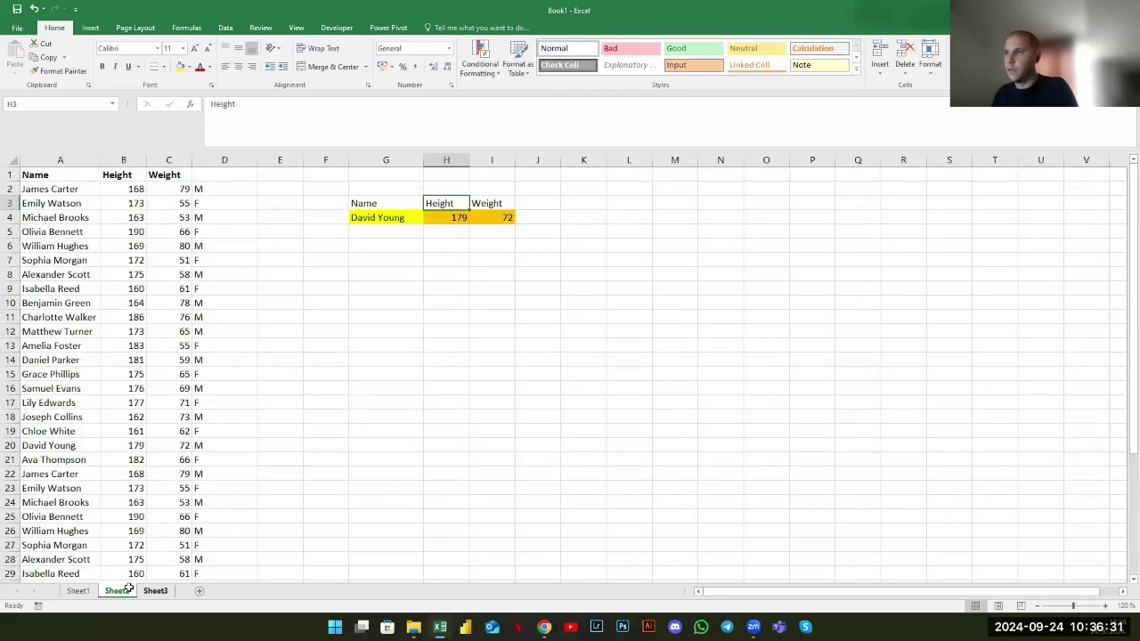
pyautogui.click(149, 591)
pyautogui.click(78, 592)
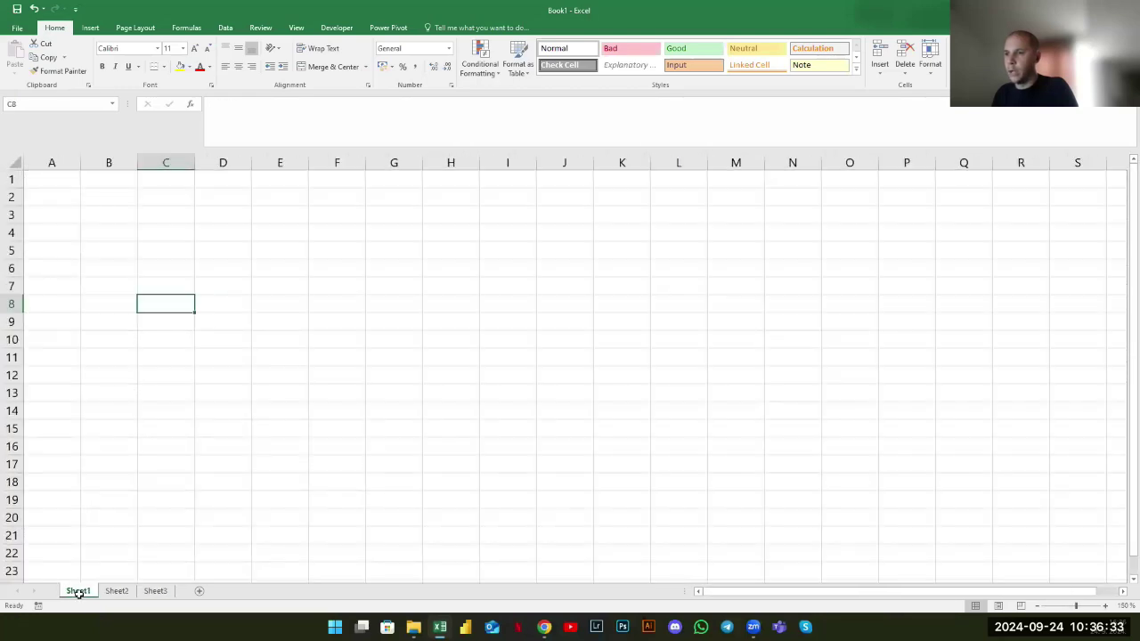
pyautogui.rightClick(79, 592)
pyautogui.click(106, 470)
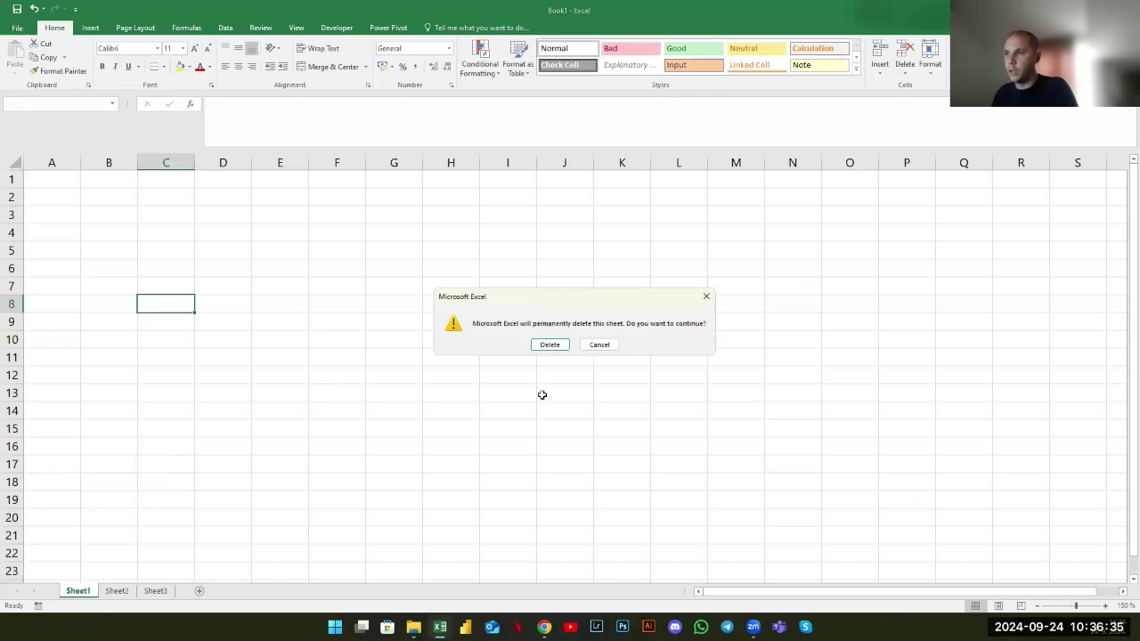
pyautogui.click(549, 344)
# Add a new Sheet4, then delete it
pyautogui.click(123, 593)
pyautogui.click(80, 590)
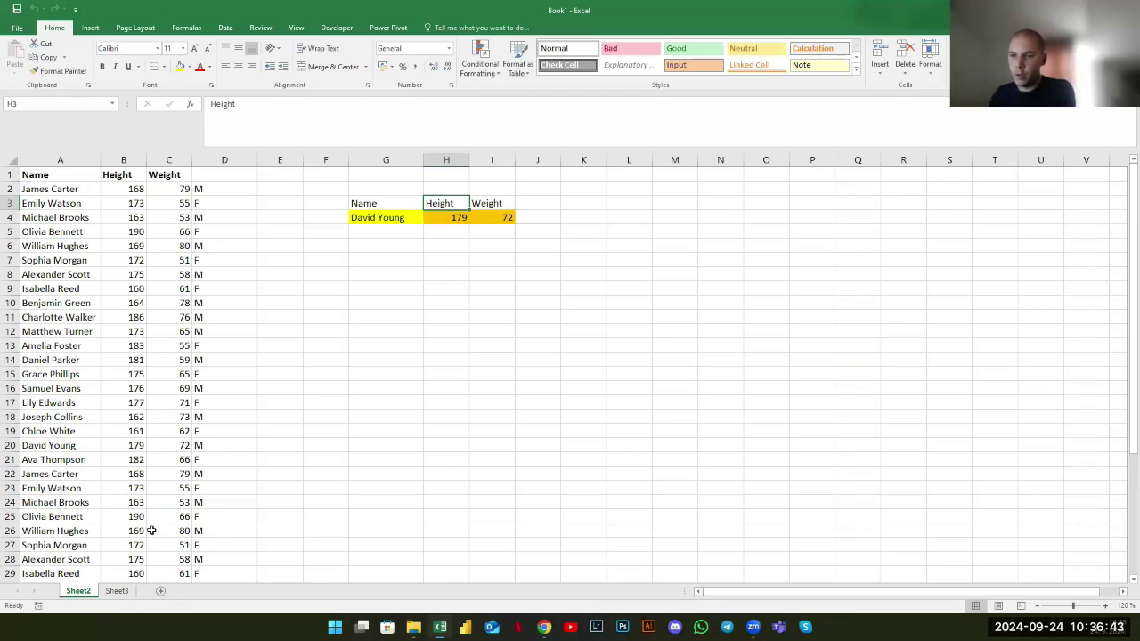
pyautogui.click(116, 592)
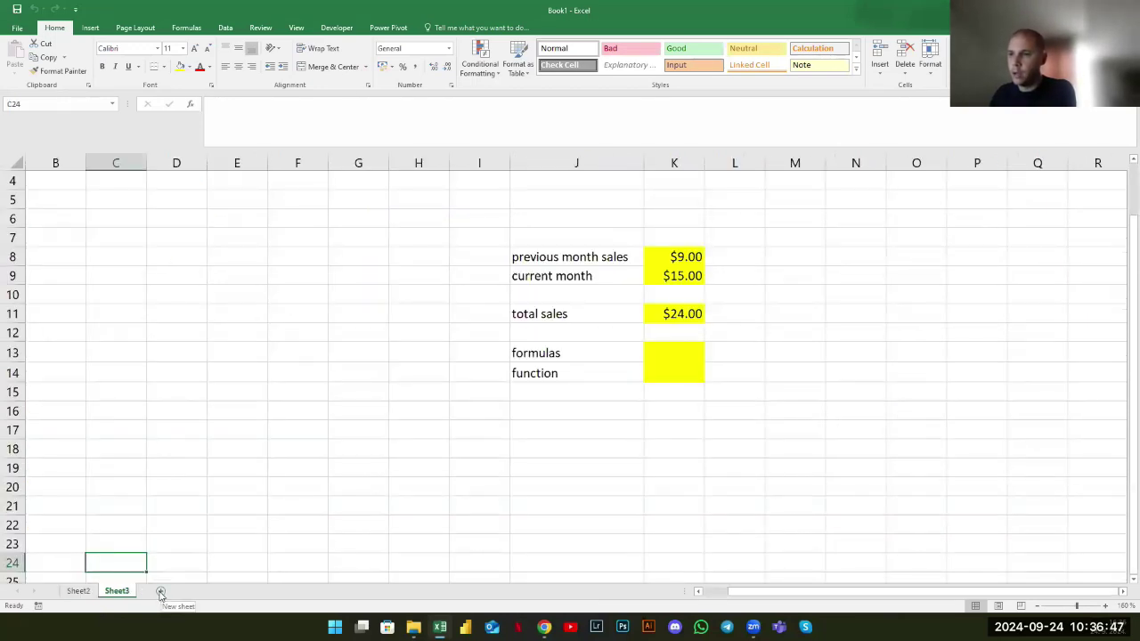
pyautogui.click(160, 591)
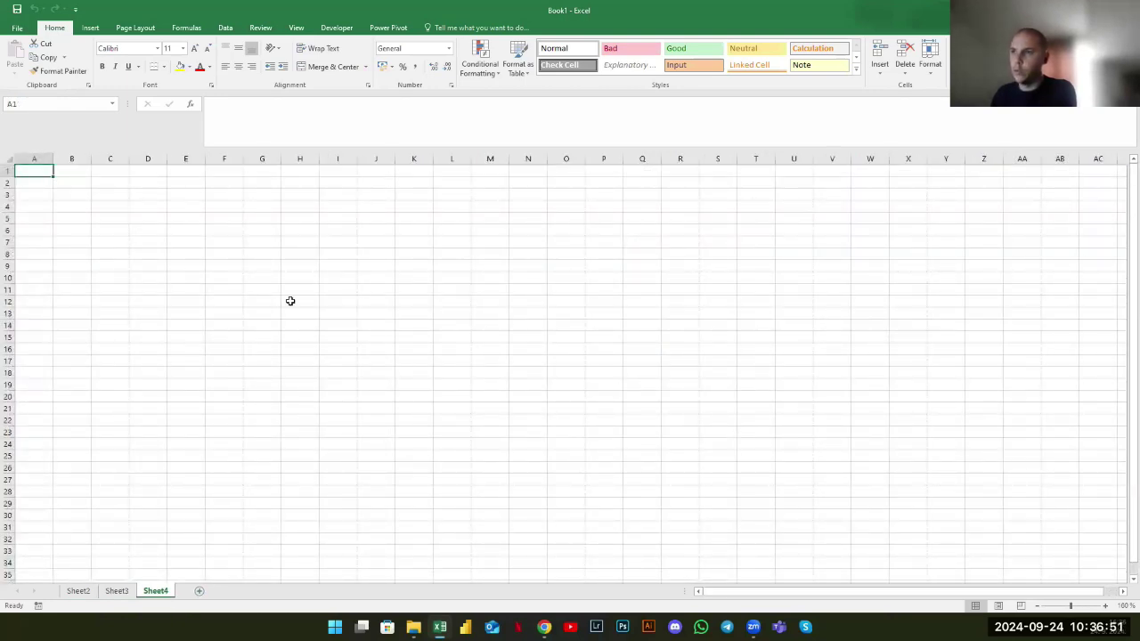
pyautogui.moveTo(290, 300); pyautogui.dragTo(410, 394)
pyautogui.click(262, 277)
pyautogui.moveTo(226, 237); pyautogui.dragTo(326, 252)
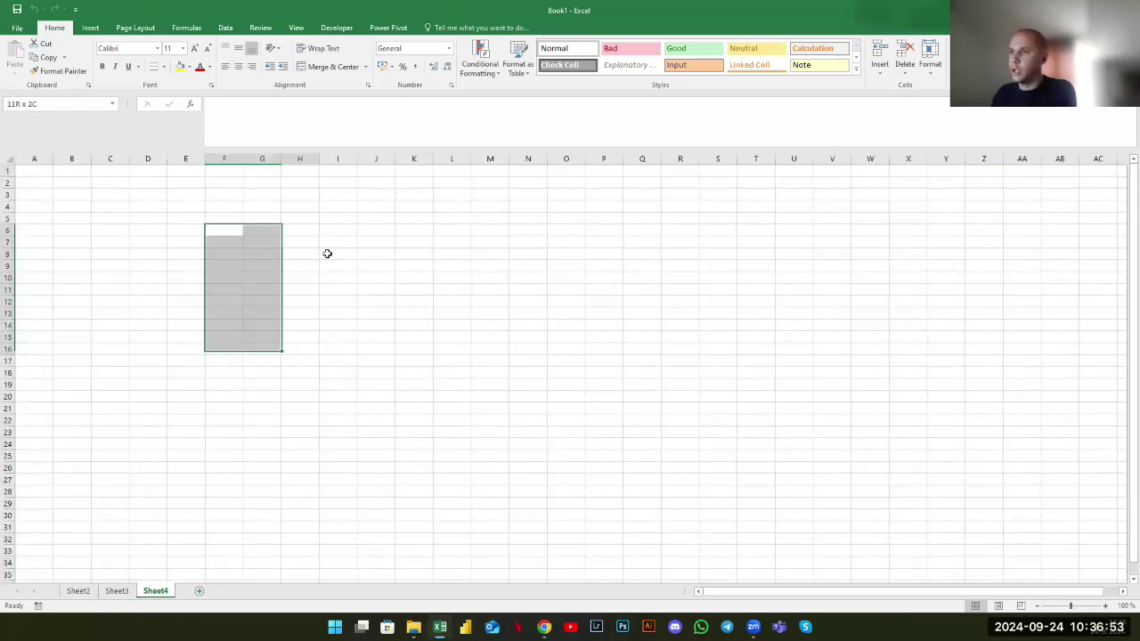
pyautogui.click(252, 311)
pyautogui.rightClick(153, 591)
pyautogui.click(173, 468)
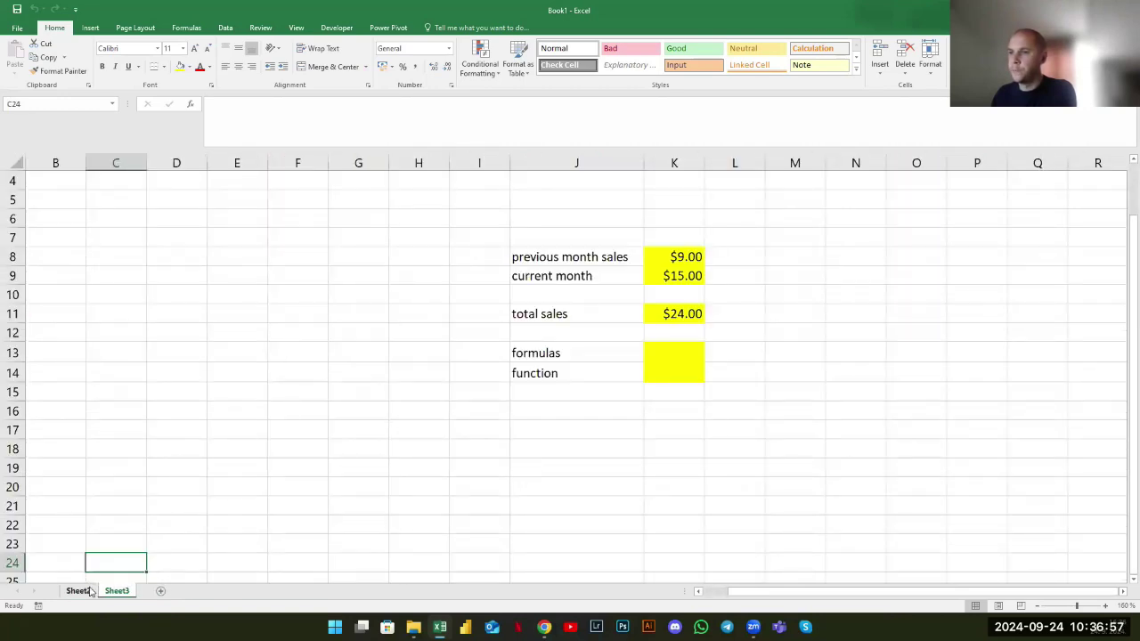
# Set Sheet2's tab colour to red
pyautogui.click(89, 592)
pyautogui.rightClick(85, 591)
pyautogui.moveTo(134, 533)
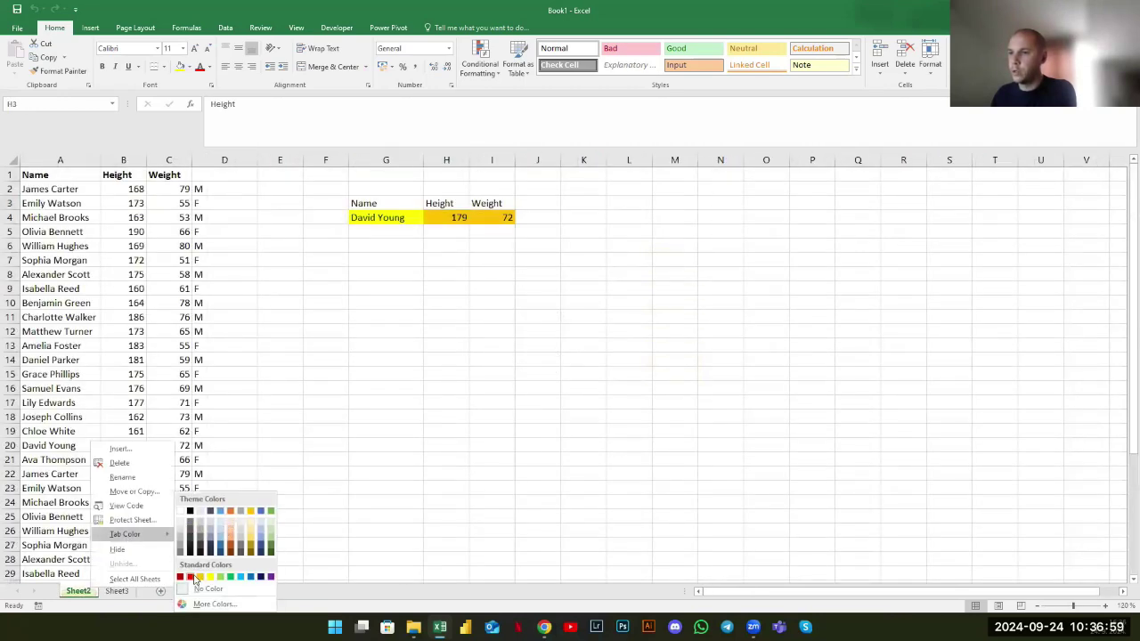
pyautogui.click(191, 577)
# Add a new Sheet5 and set Sheet3's tab colour to light blue
pyautogui.click(117, 592)
pyautogui.click(161, 591)
pyautogui.rightClick(116, 592)
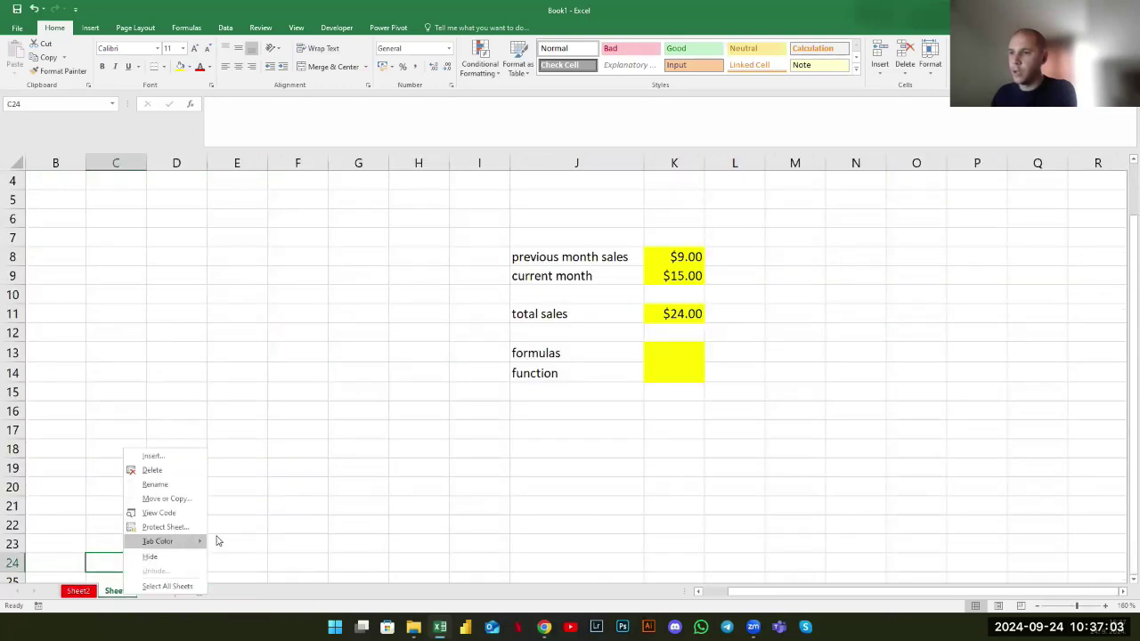
pyautogui.moveTo(203, 541)
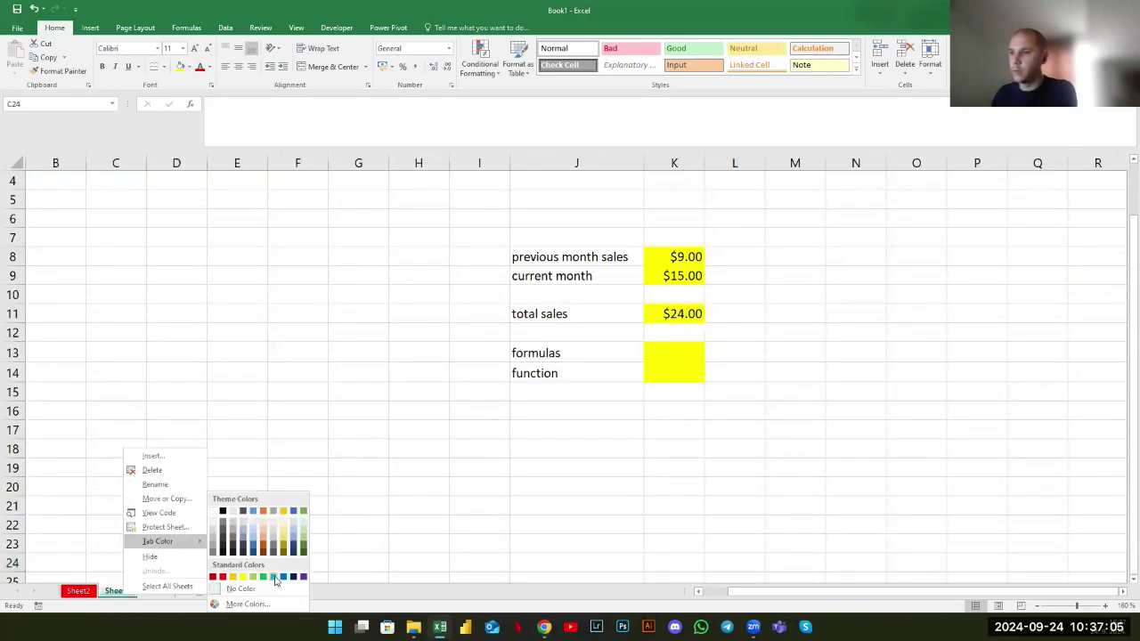
pyautogui.click(85, 592)
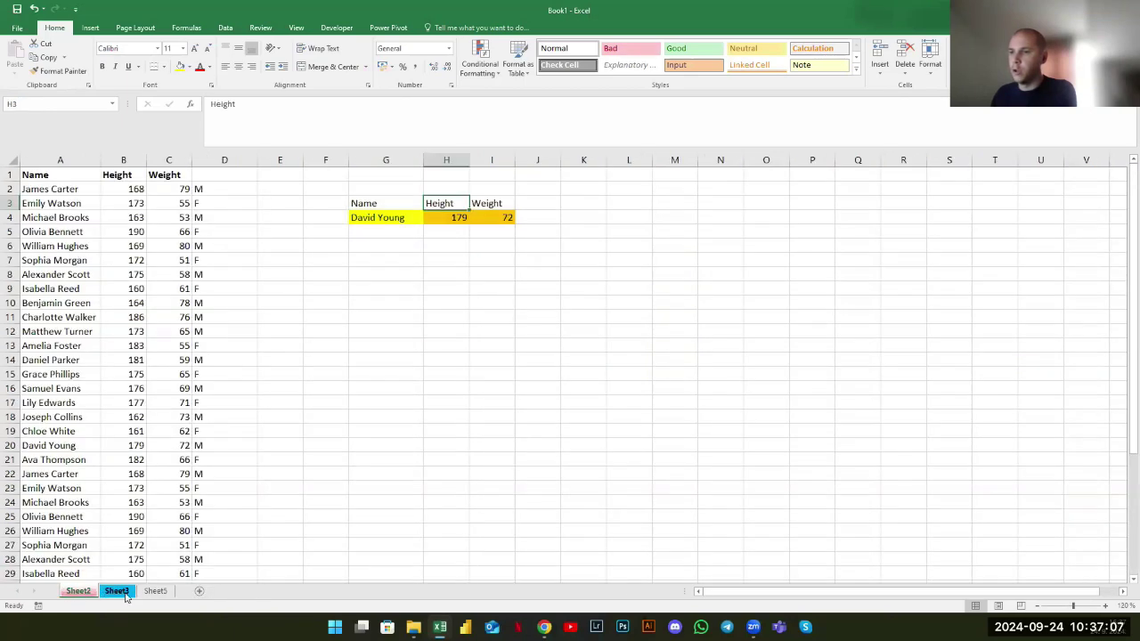
pyautogui.click(374, 405)
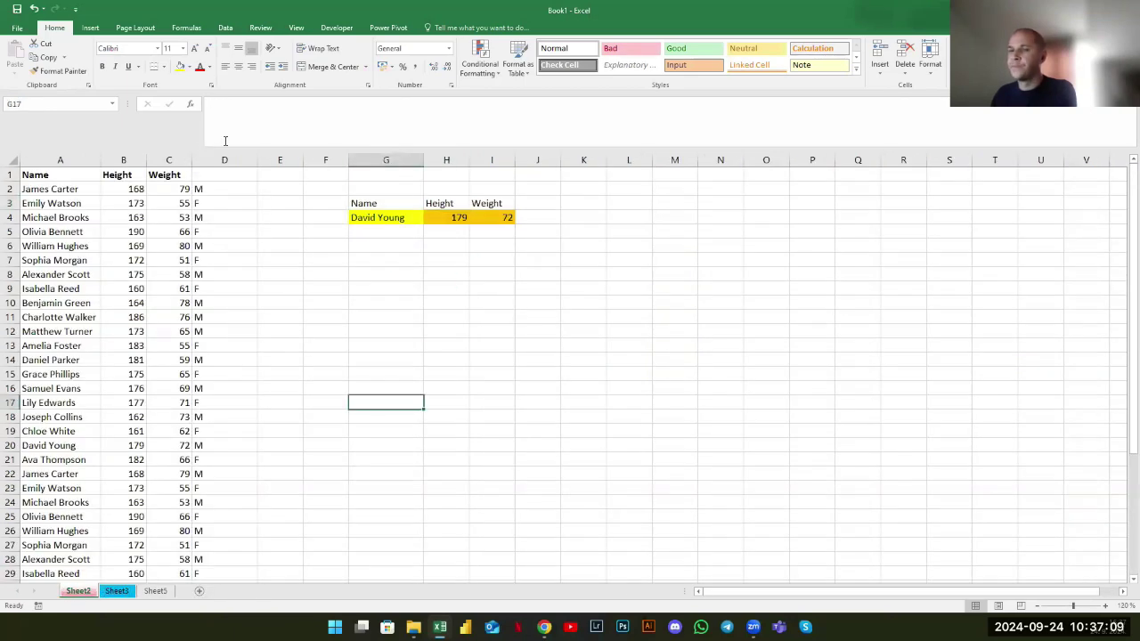
# Apply the Bad cell style to the height 179 in H4
pyautogui.click(337, 246)
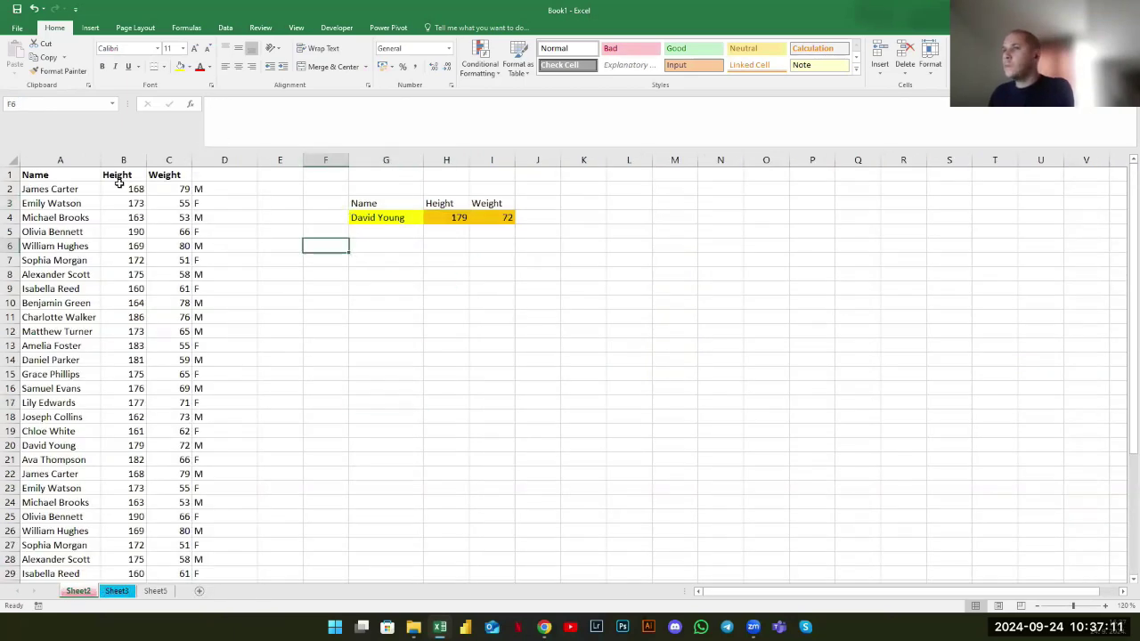
pyautogui.click(55, 179)
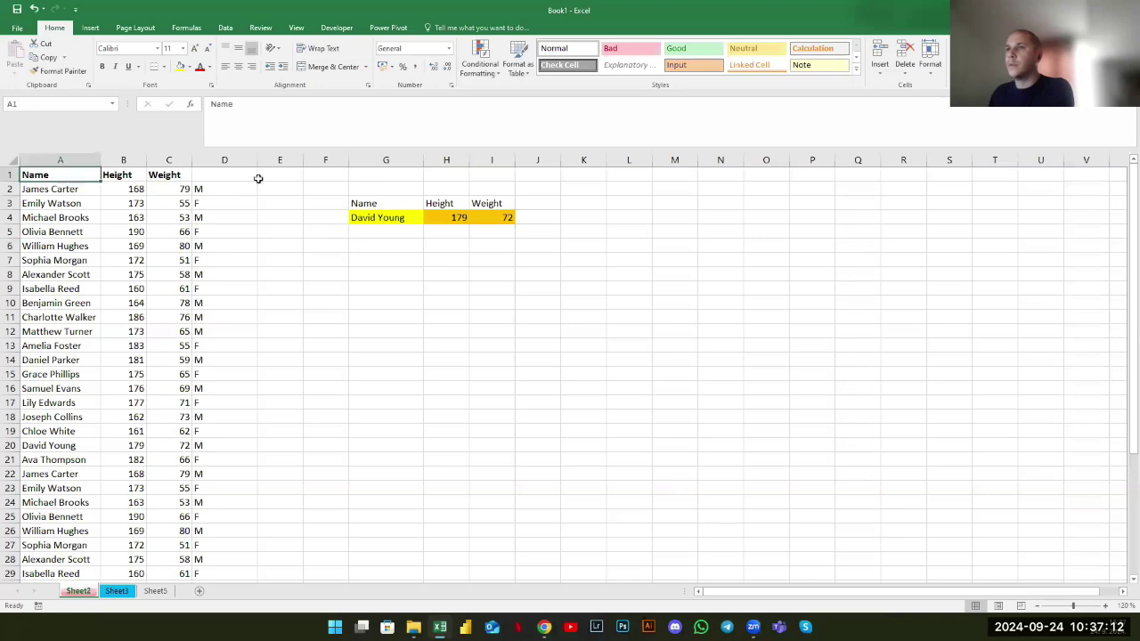
pyautogui.click(455, 287)
pyautogui.click(440, 221)
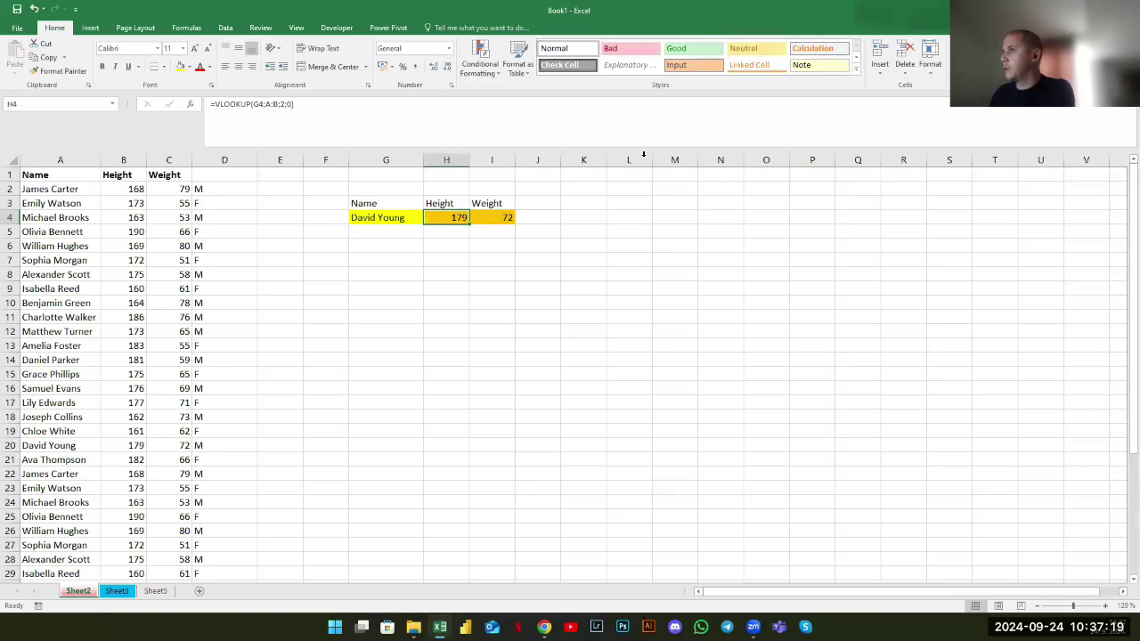
pyautogui.click(611, 50)
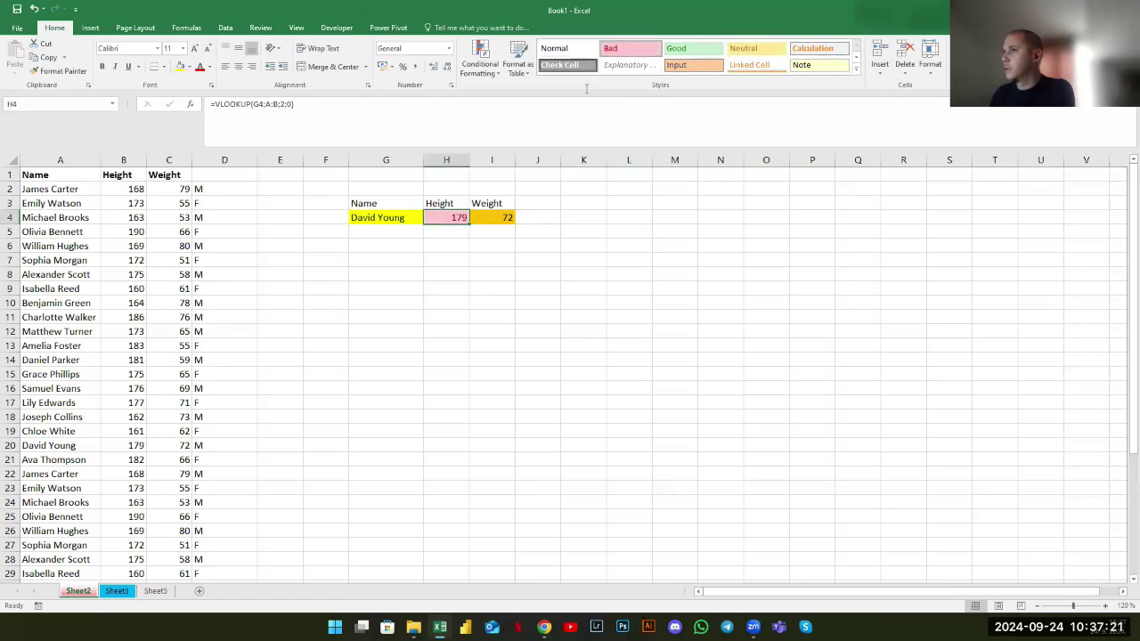
# Style the weight 72 in I4 with Good, then switch it to Note
pyautogui.click(496, 217)
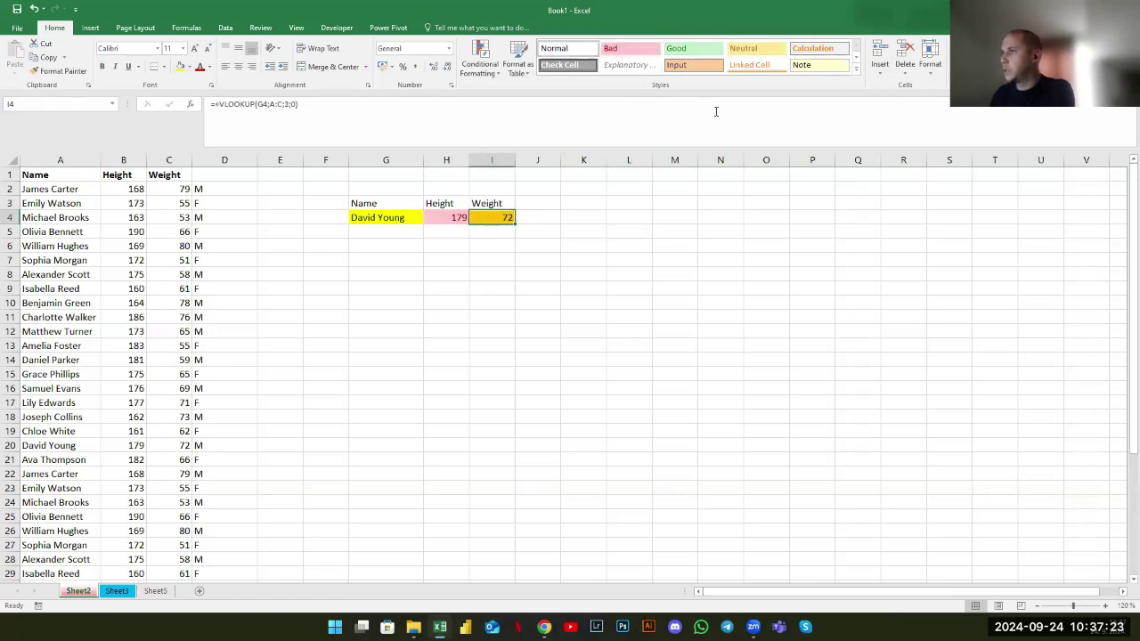
pyautogui.click(679, 49)
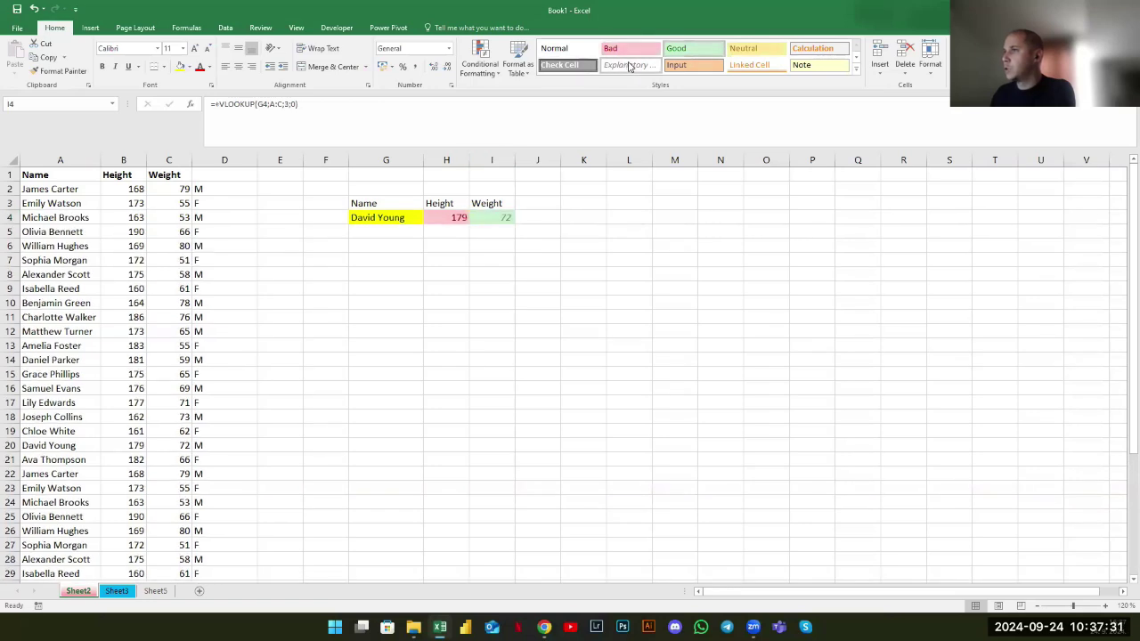
pyautogui.click(806, 64)
pyautogui.click(613, 302)
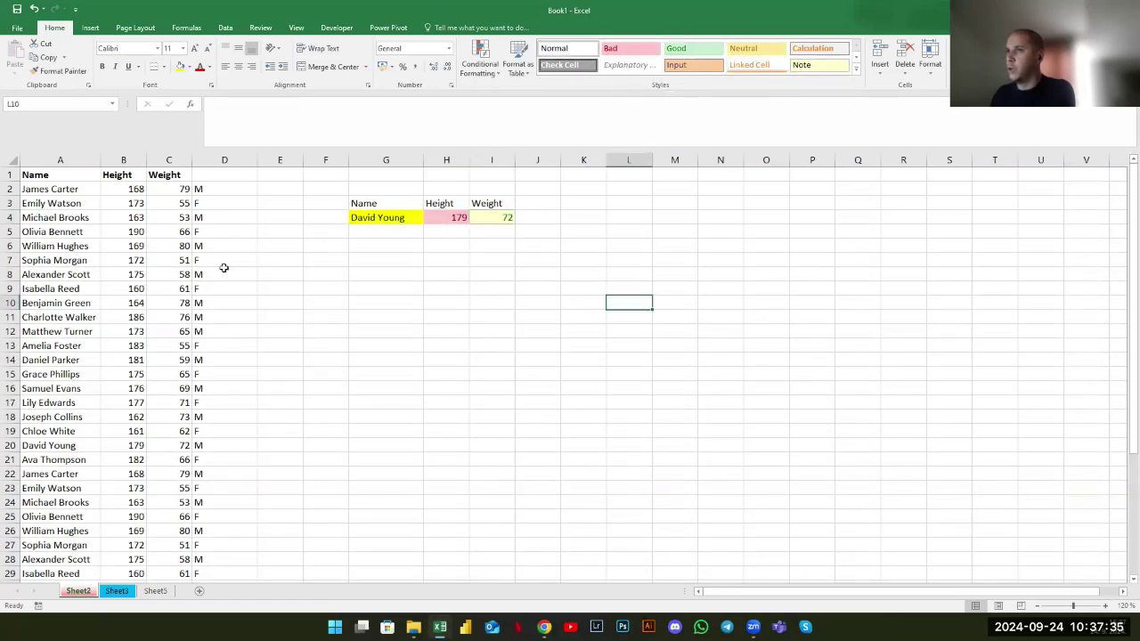
pyautogui.click(215, 159)
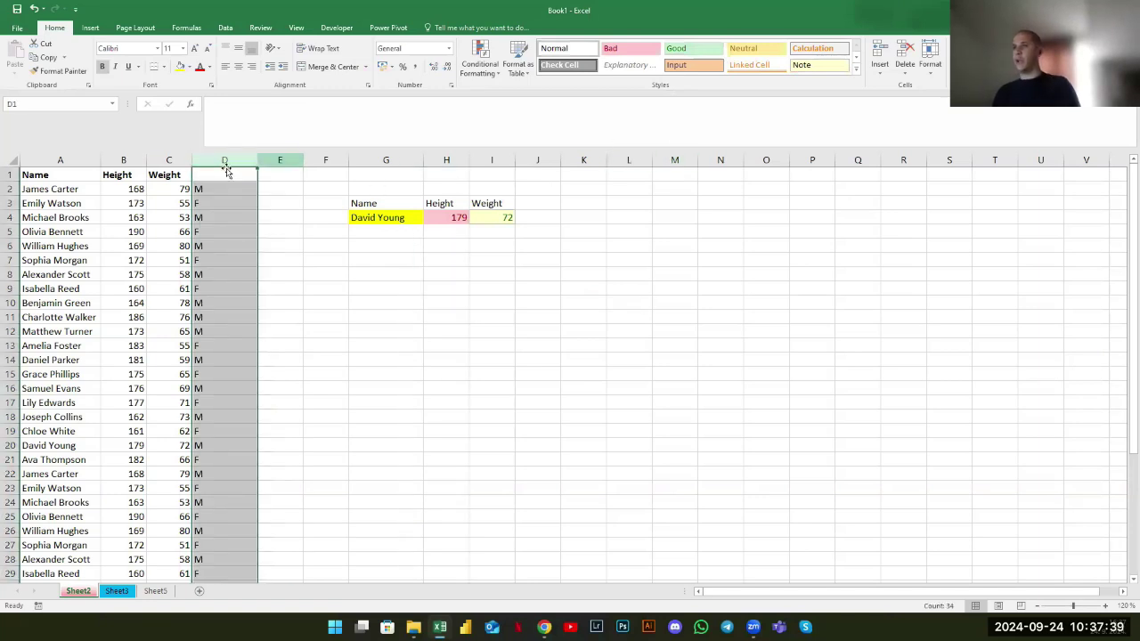
# Apply the Note cell style to column D with the M/F letters
pyautogui.click(857, 67)
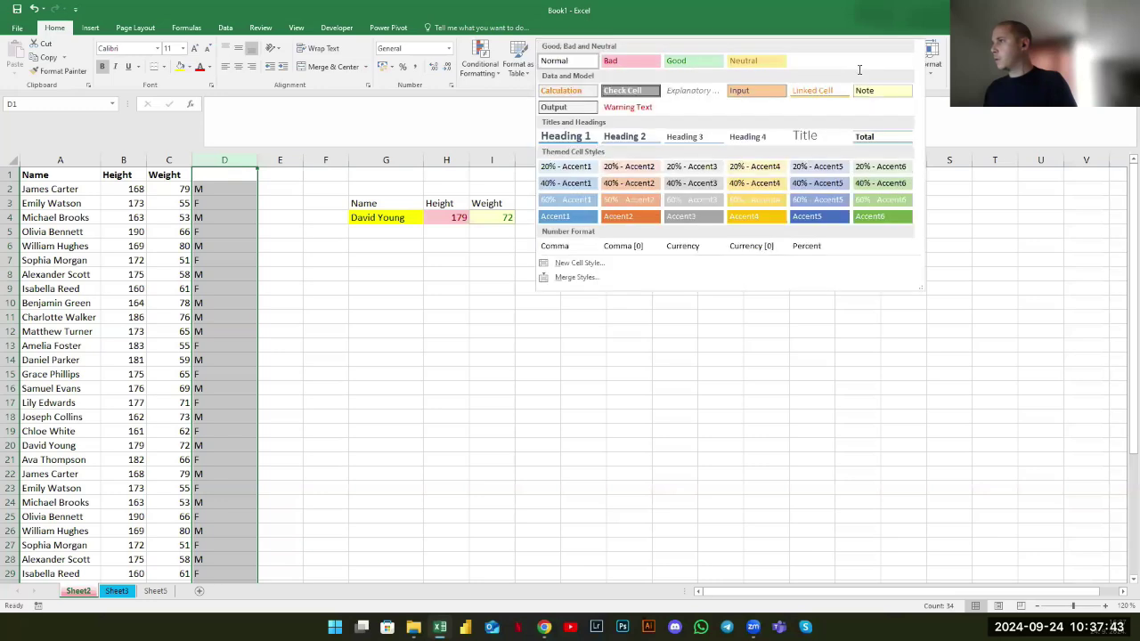
pyautogui.press('Escape')
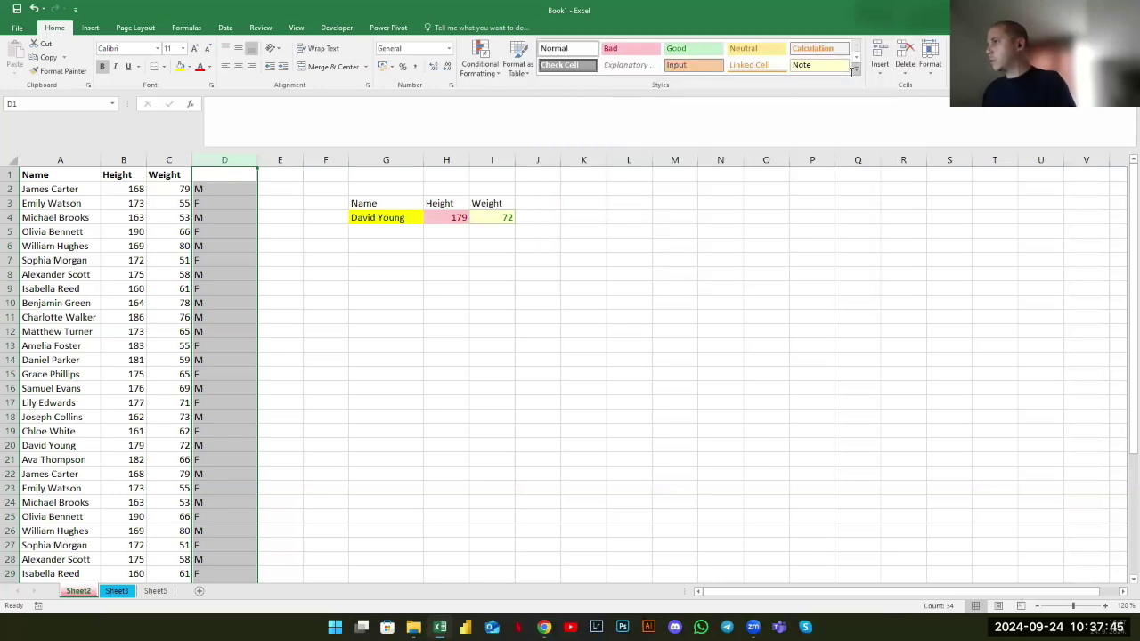
pyautogui.click(854, 69)
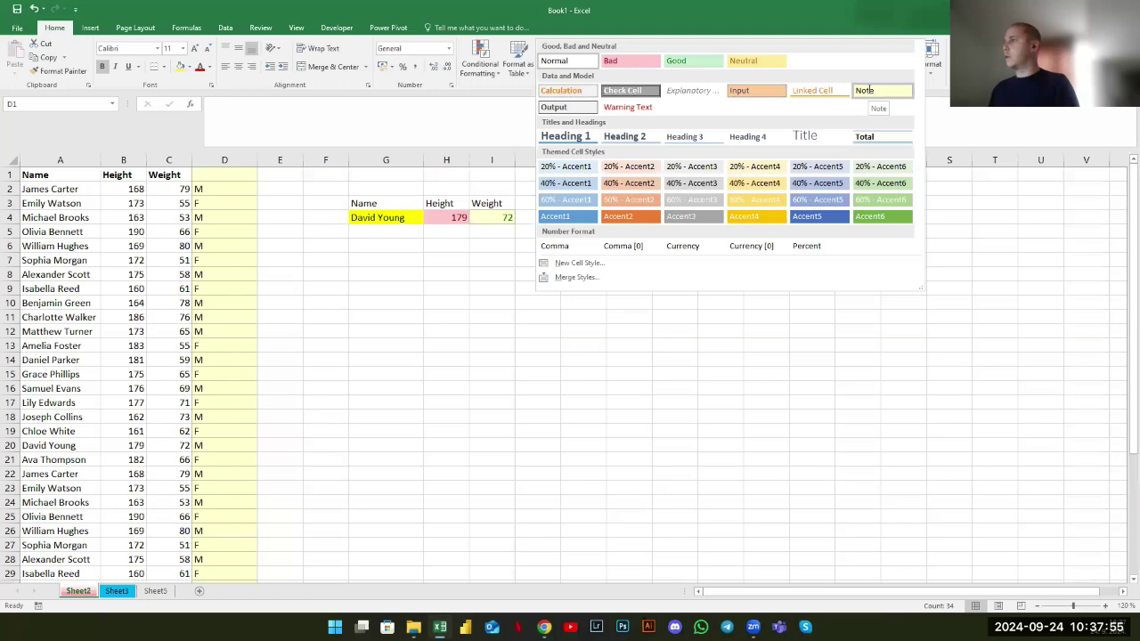
pyautogui.click(415, 283)
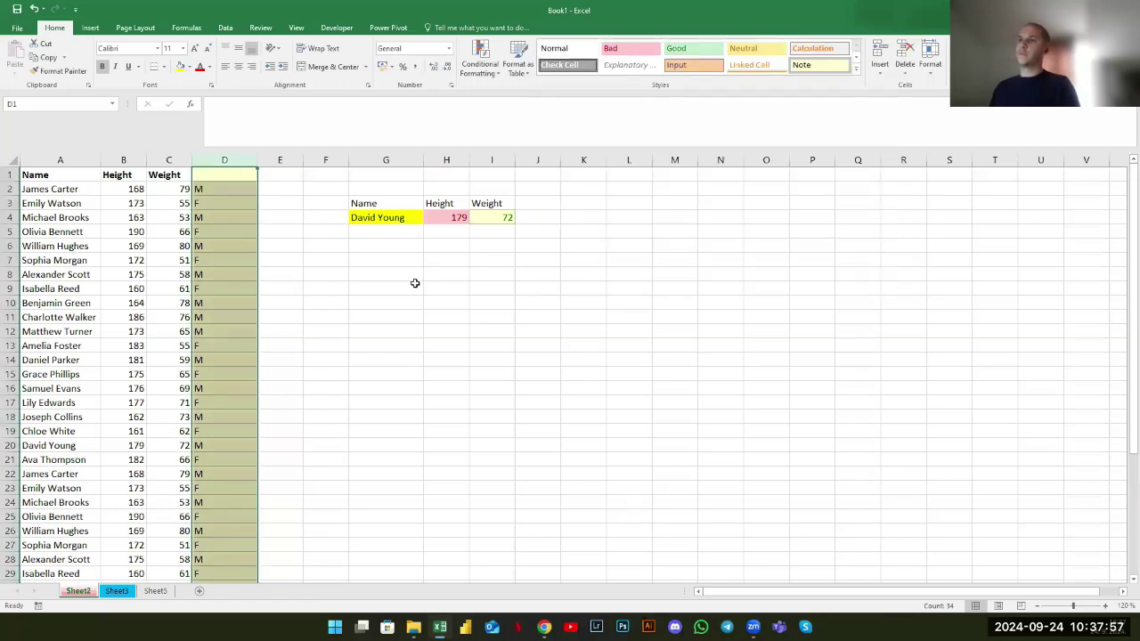
pyautogui.click(415, 283)
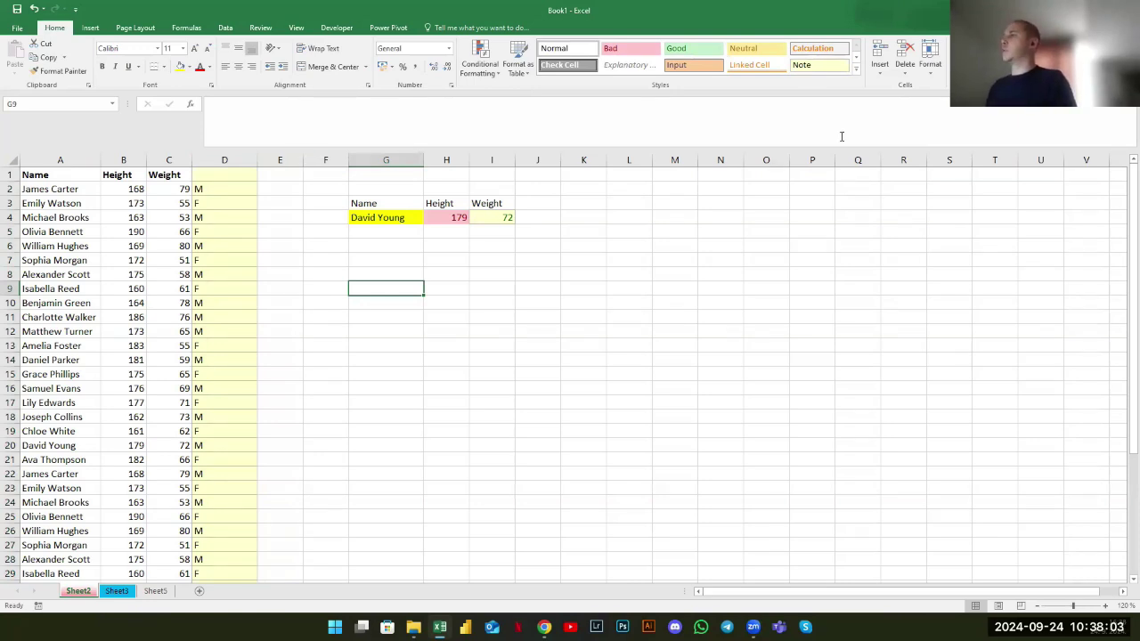
# Start a new formula in cell G9 with an equals sign
pyautogui.click(345, 262)
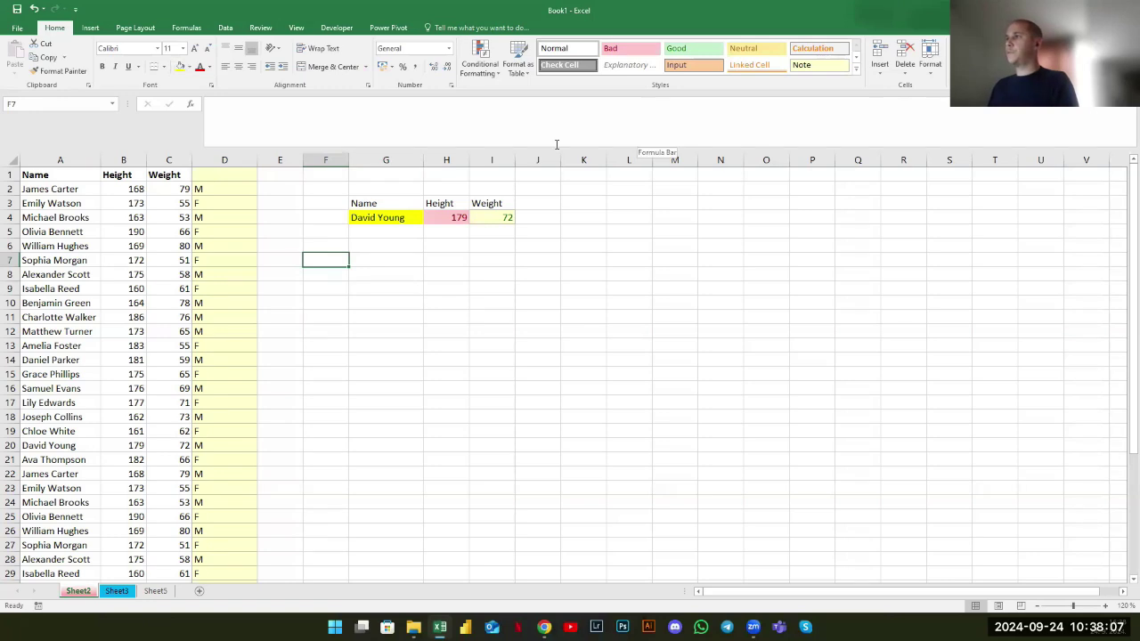
pyautogui.click(322, 160)
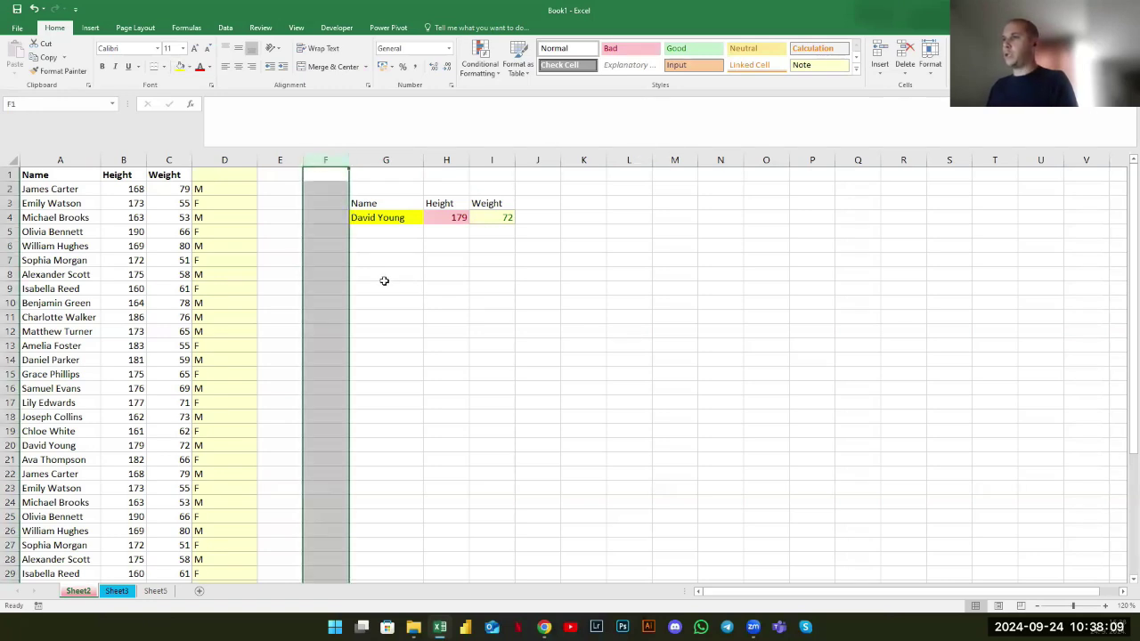
pyautogui.click(383, 287)
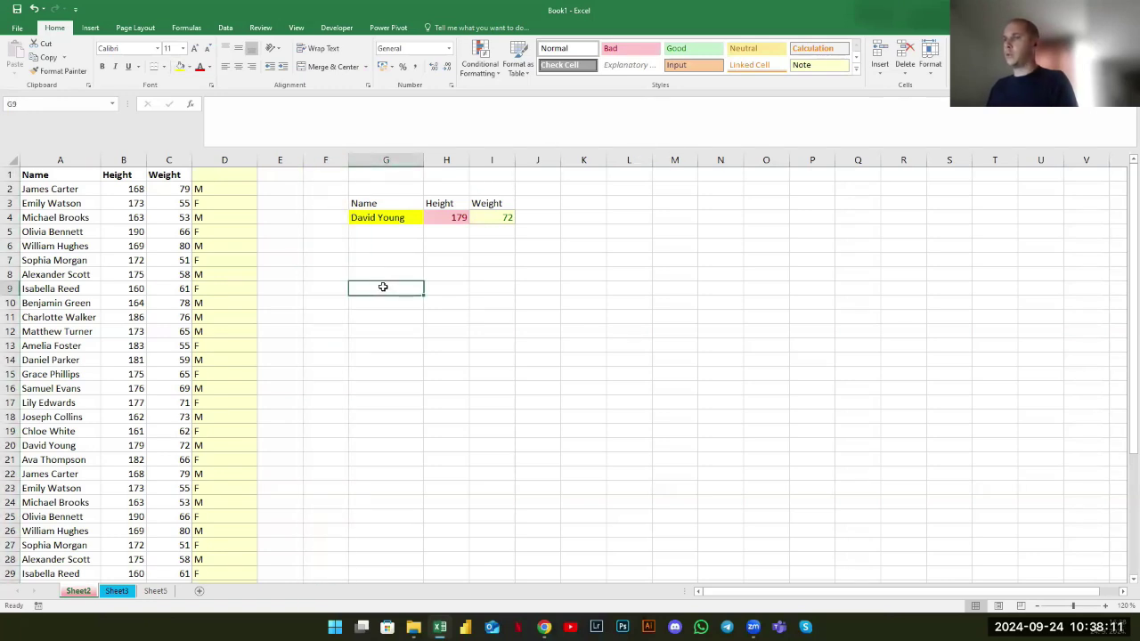
pyautogui.doubleClick(384, 286)
pyautogui.write('=')
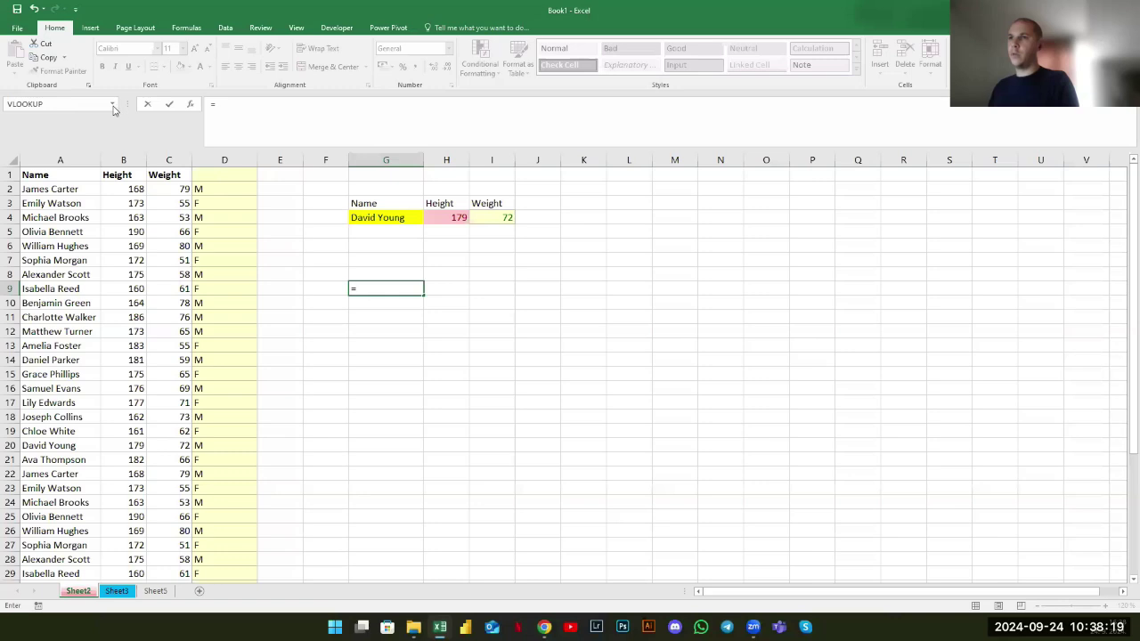
pyautogui.click(112, 105)
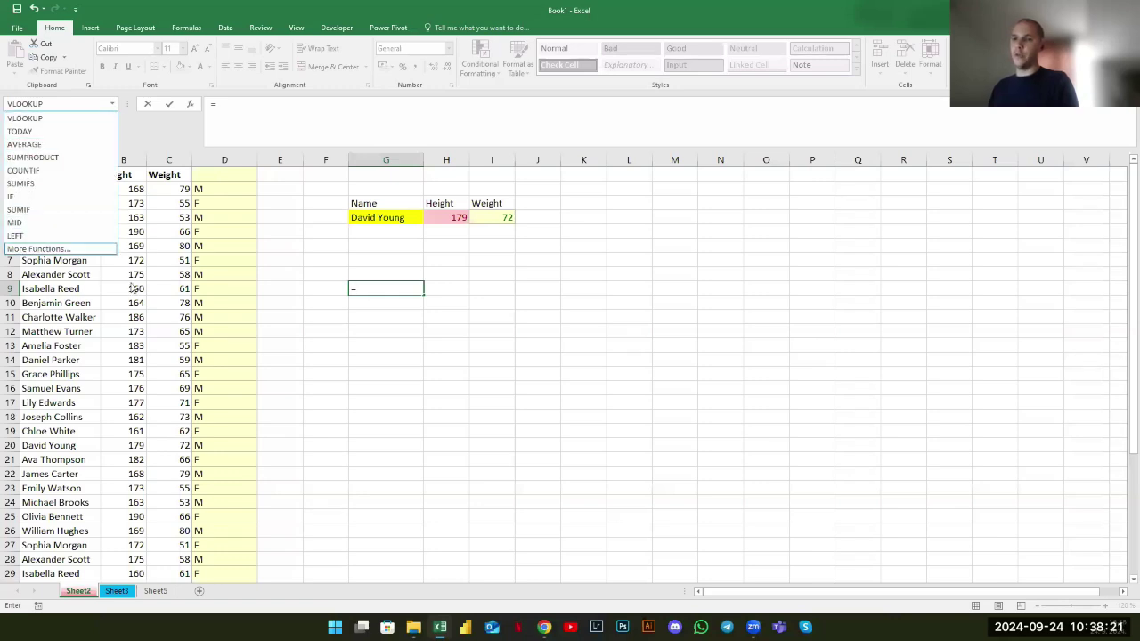
pyautogui.click(361, 319)
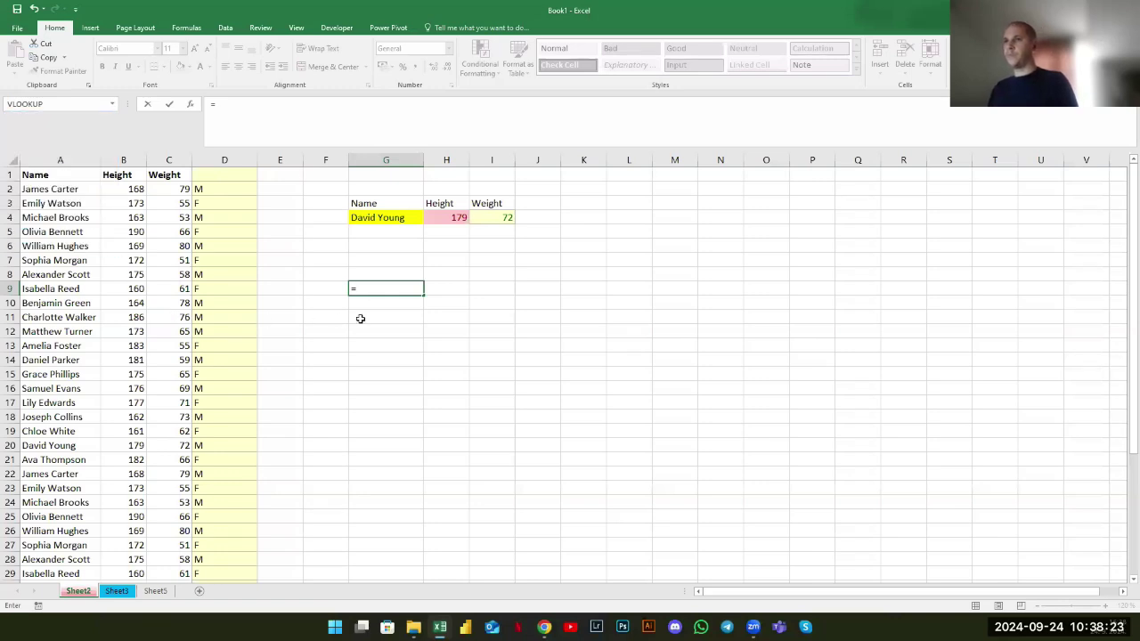
pyautogui.press('Escape')
pyautogui.click(131, 593)
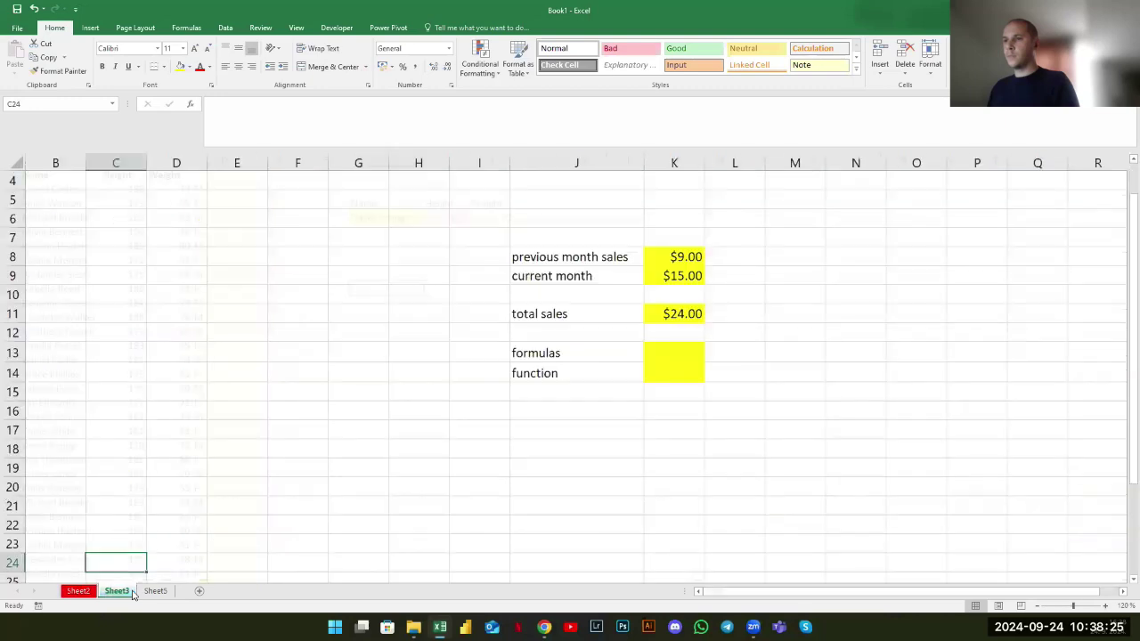
pyautogui.click(399, 330)
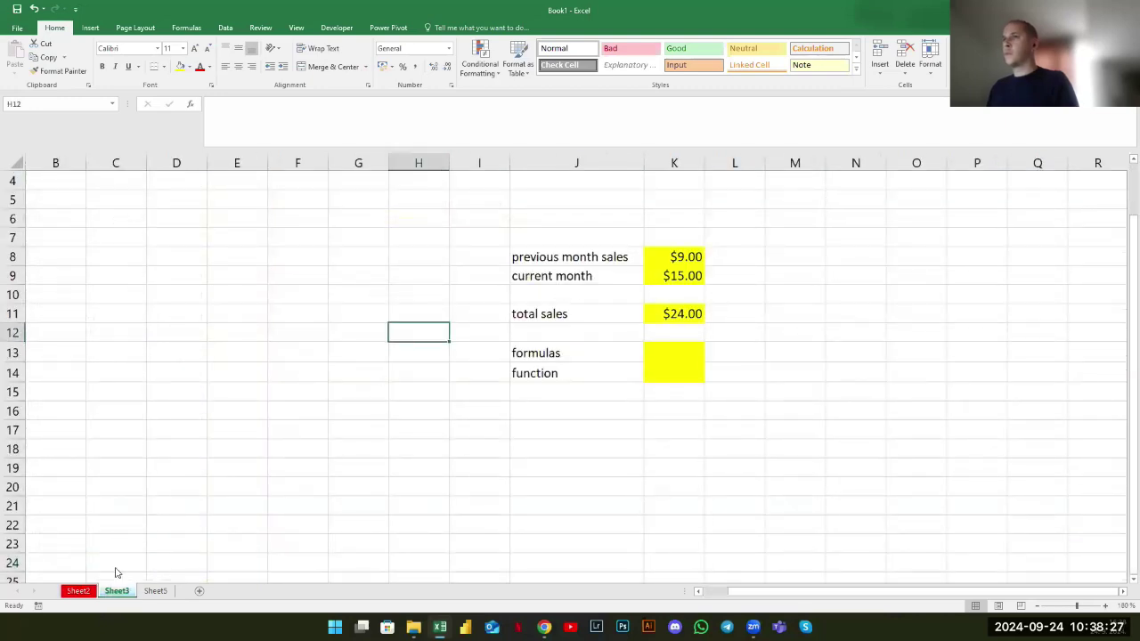
pyautogui.click(79, 592)
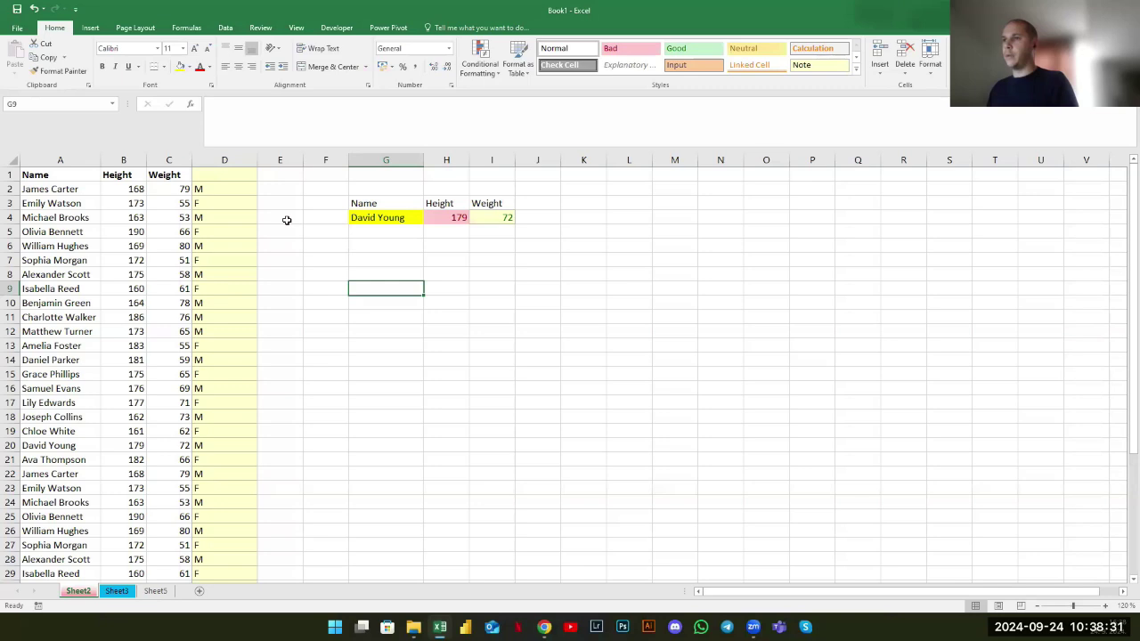
# Clear the lookup area E2:J4 and delete column G
pyautogui.moveTo(283, 190); pyautogui.dragTo(545, 220)
pyautogui.press('Delete')
pyautogui.click(369, 159)
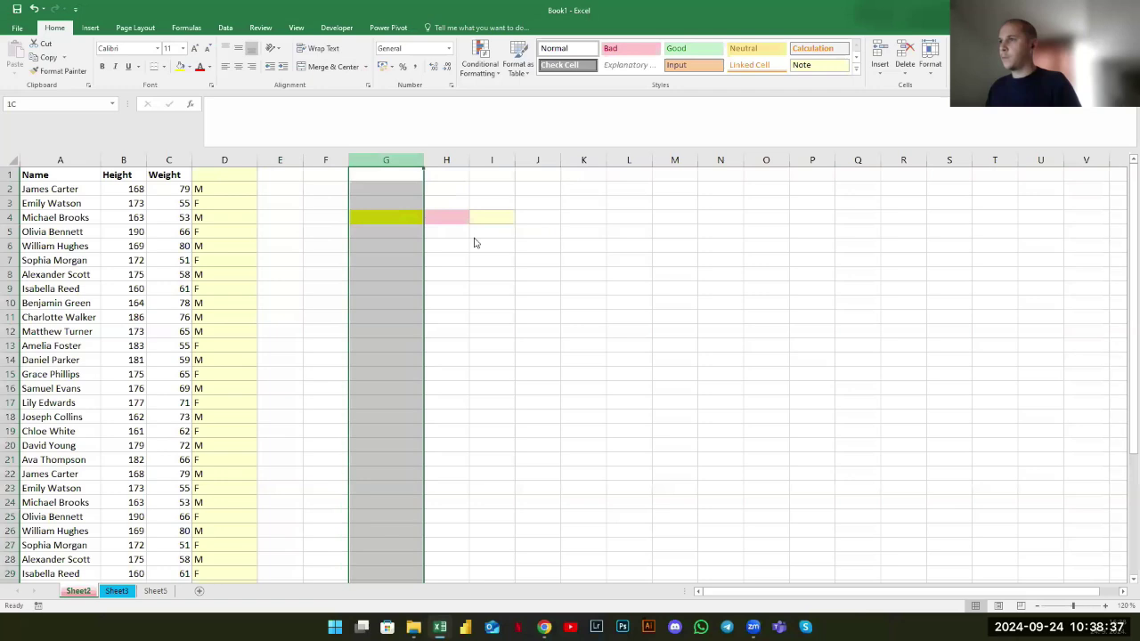
pyautogui.rightClick(474, 236)
pyautogui.click(525, 331)
pyautogui.click(376, 274)
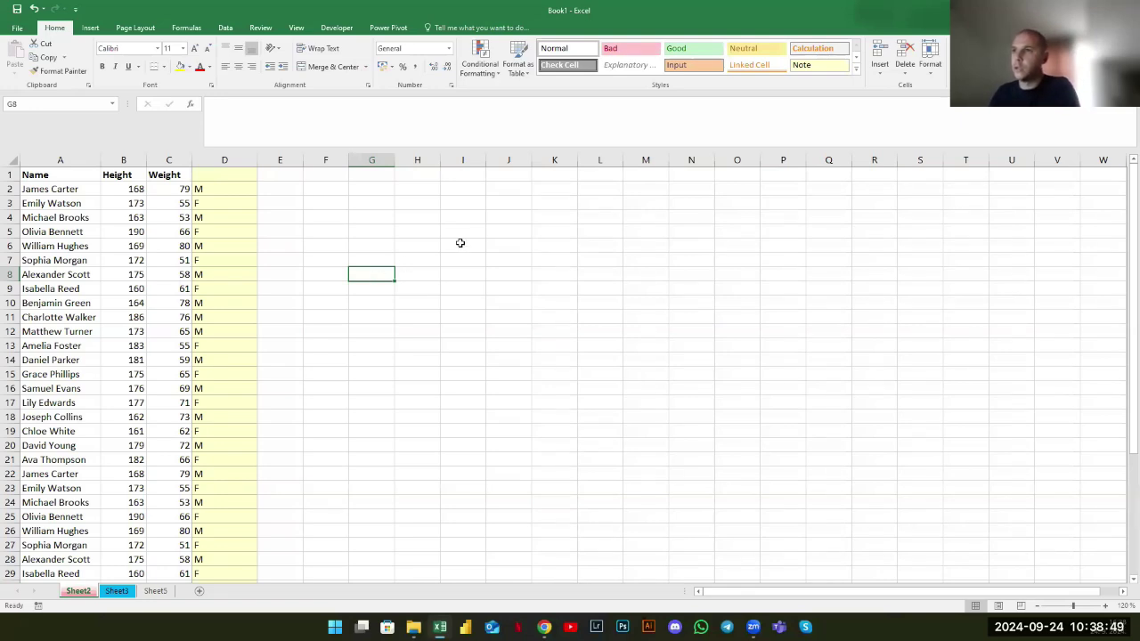
pyautogui.press('Up')
pyautogui.press('Up')
pyautogui.press('Right')
pyautogui.press('Right')
pyautogui.click(406, 221)
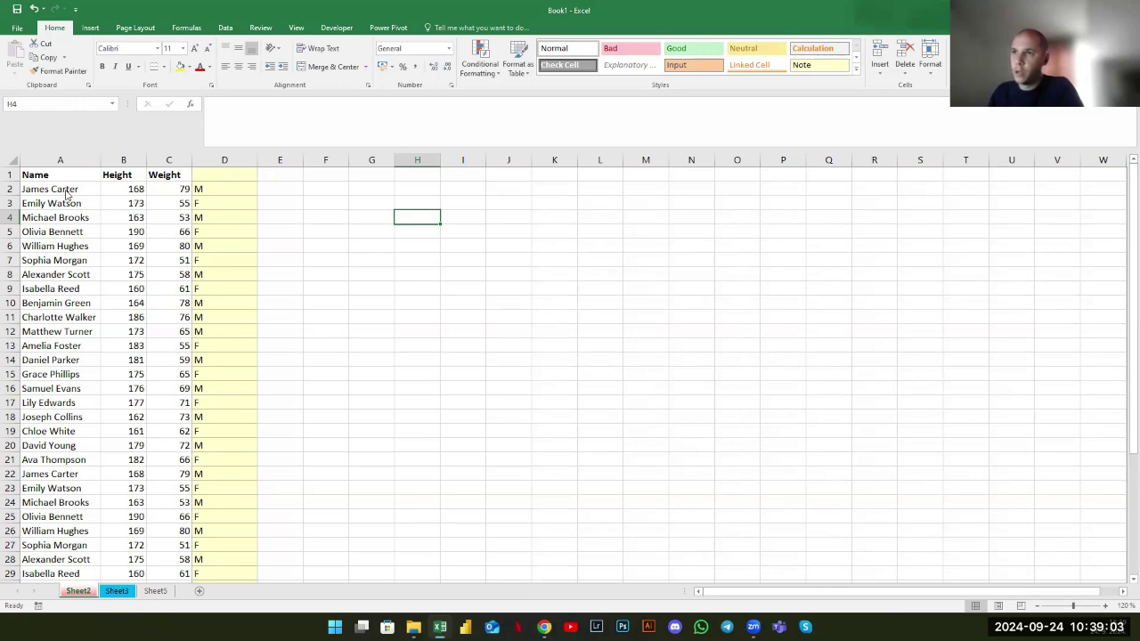
pyautogui.moveTo(67, 194); pyautogui.dragTo(192, 334)
# Enter the labels M and F in G3:G4
pyautogui.click(365, 203)
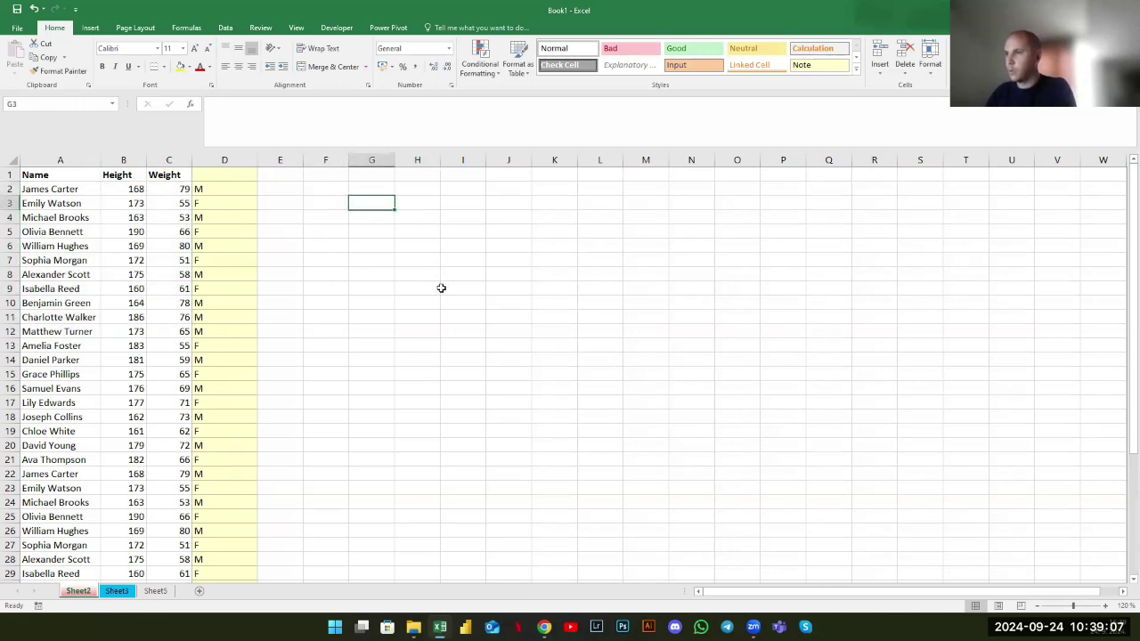
pyautogui.write('M')
pyautogui.press('Return')
pyautogui.write('F')
pyautogui.press('Return')
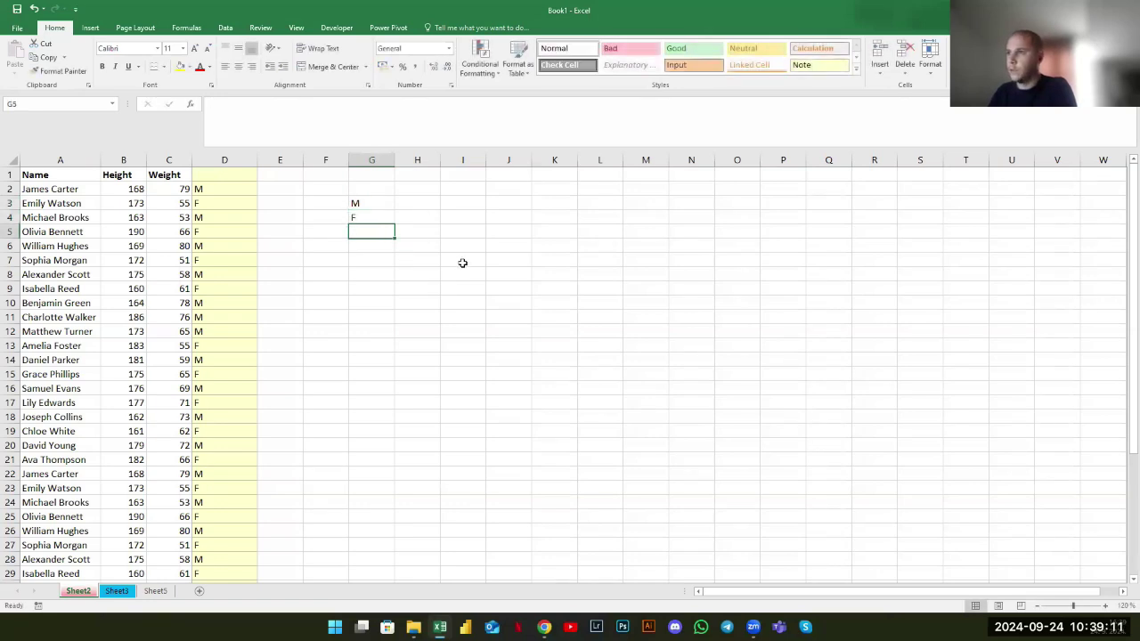
# Enter =COUNTIF(D:D;"M") in H3 to count males
pyautogui.press('Right')
pyautogui.press('Up')
pyautogui.press('Up')
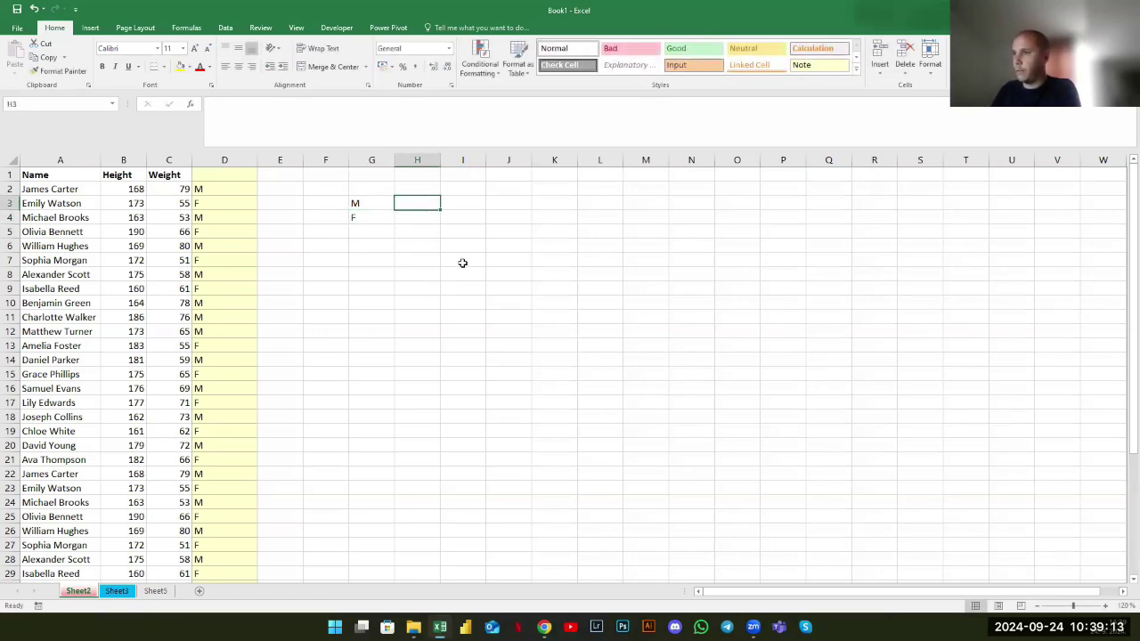
pyautogui.write('=ccountif')
pyautogui.press('Tab')
pyautogui.press('Left')
pyautogui.write('+')
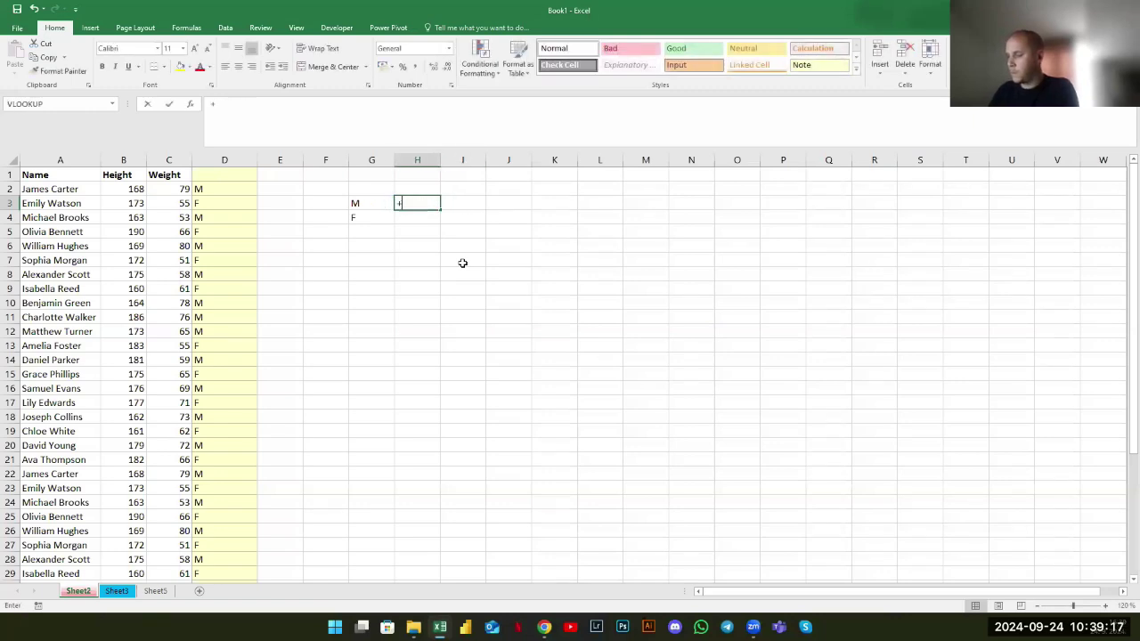
pyautogui.write('count')
pyautogui.press('Tab')
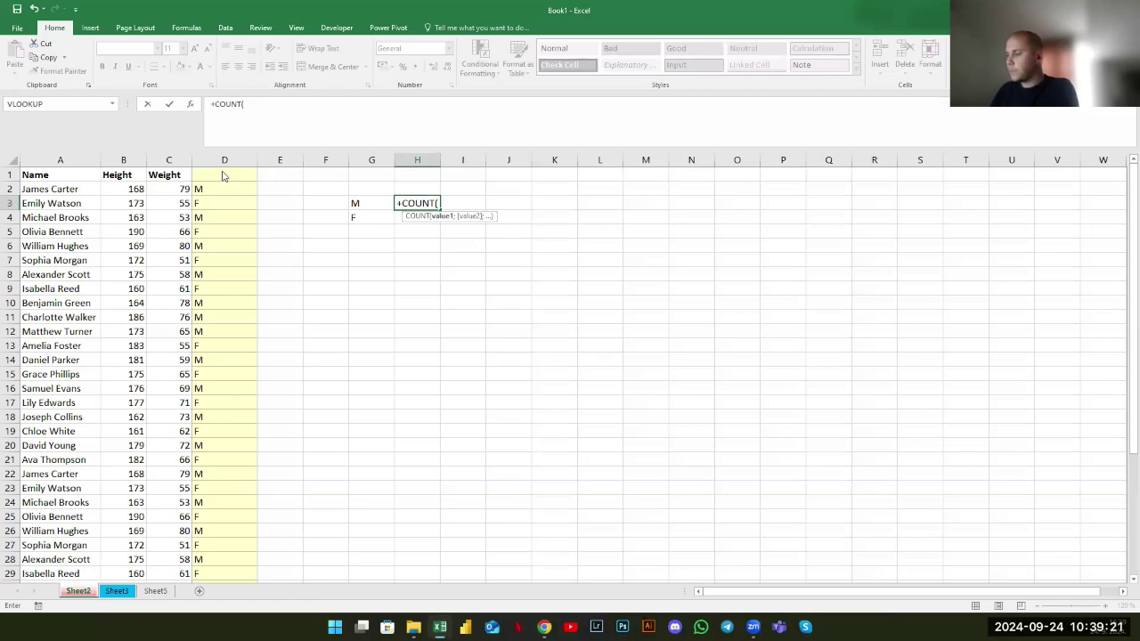
pyautogui.press('BackSpace')
pyautogui.press('BackSpace')
pyautogui.press('BackSpace')
pyautogui.press('BackSpace')
pyautogui.press('BackSpace')
pyautogui.press('BackSpace')
pyautogui.write('countif')
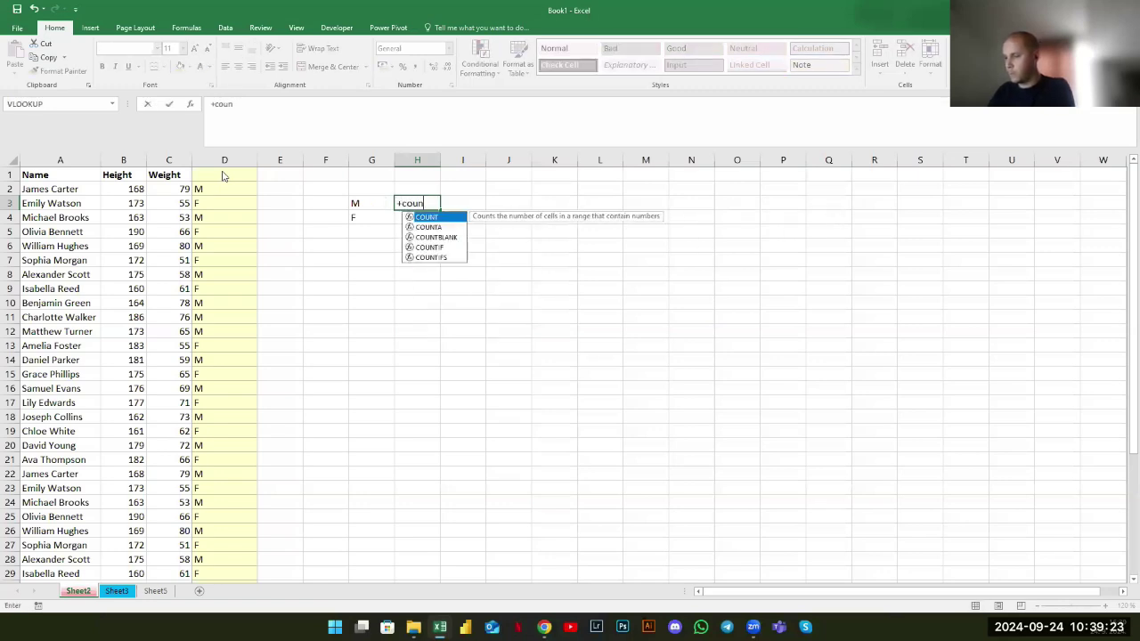
pyautogui.press('Tab')
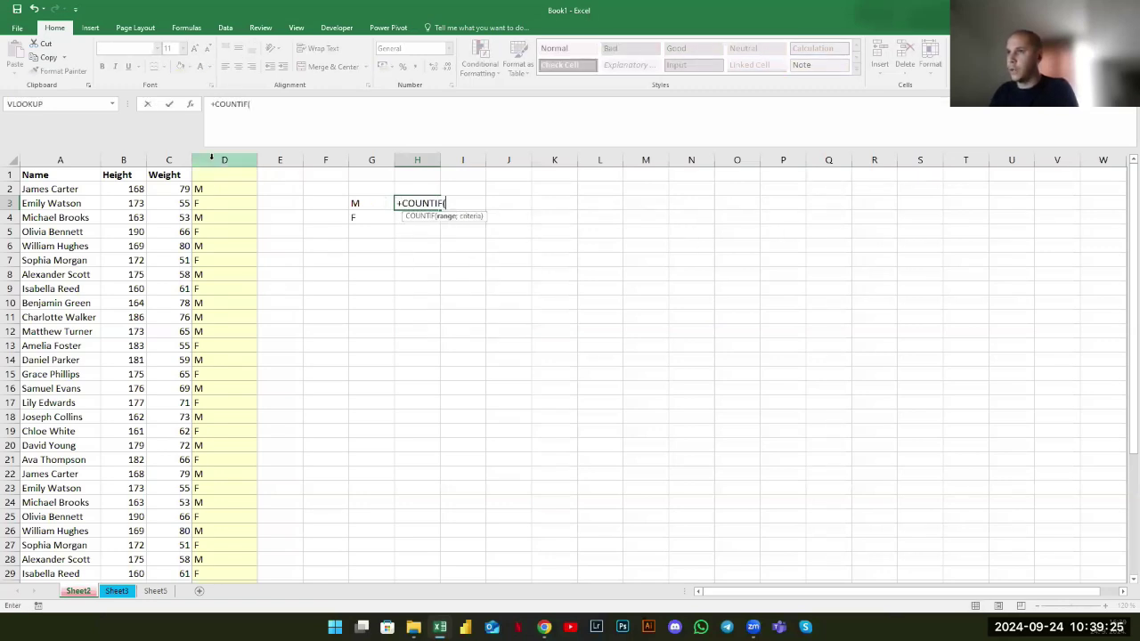
pyautogui.click(211, 159)
pyautogui.write(';"M"')
pyautogui.press('Return')
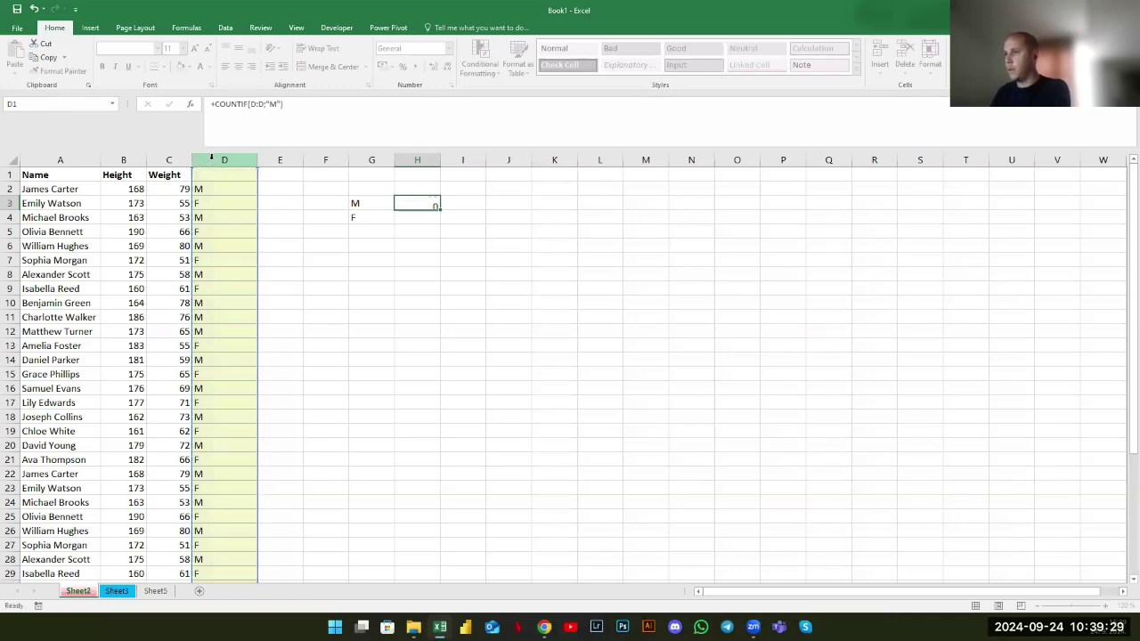
# Enter a COUNTIF over column D for F in H4
pyautogui.write('+')
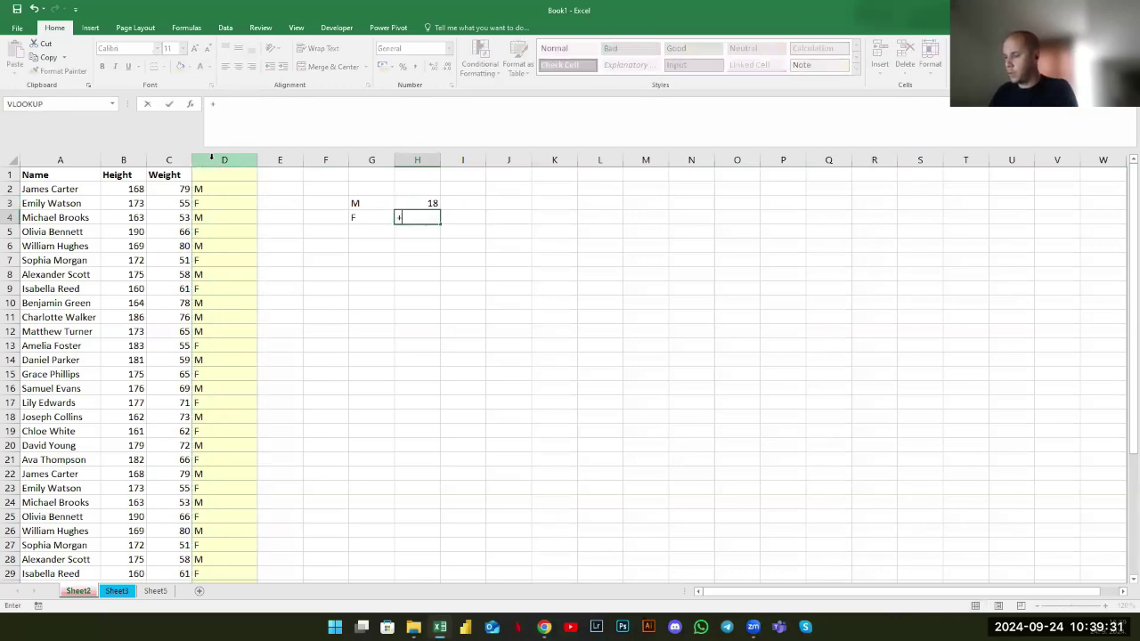
pyautogui.write('countif')
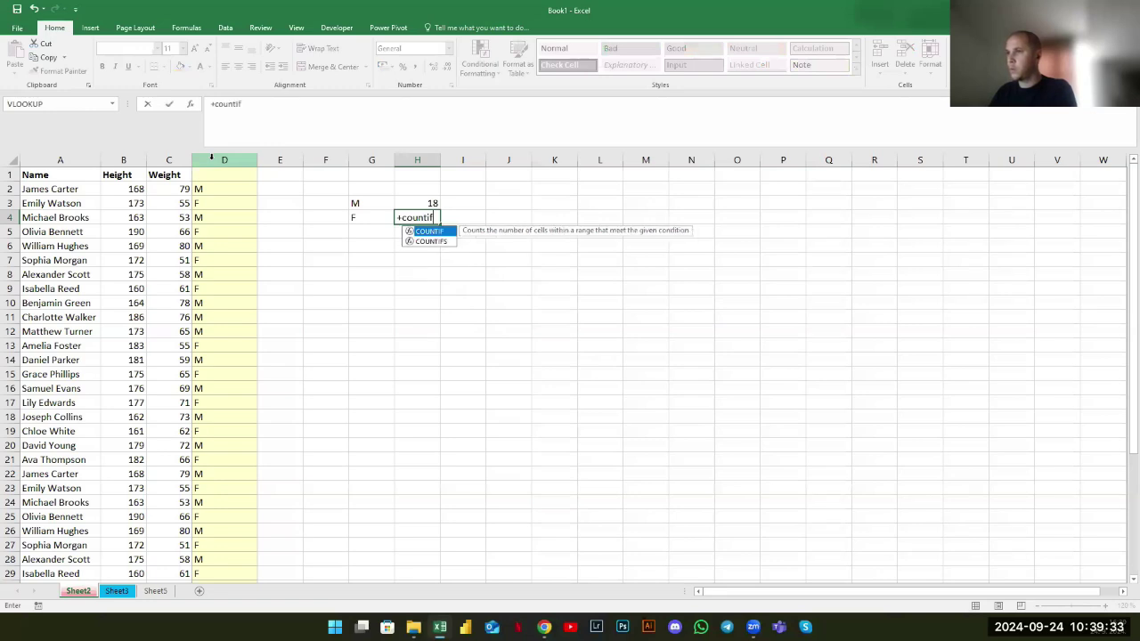
pyautogui.press('Tab')
pyautogui.click(207, 156)
pyautogui.write(';"F")')
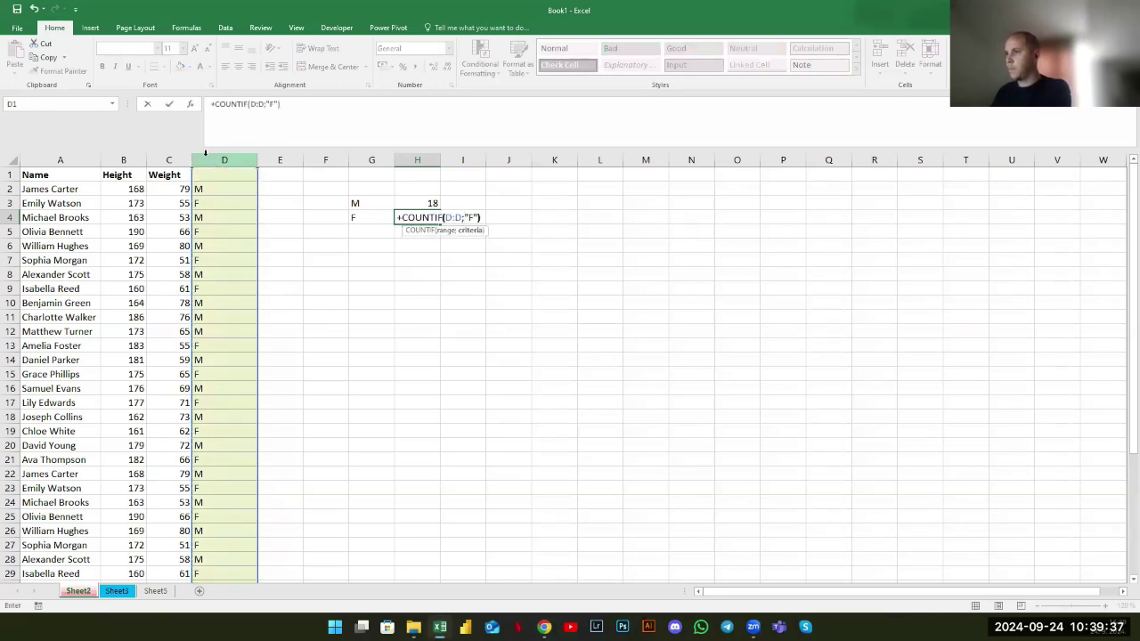
pyautogui.press('Return')
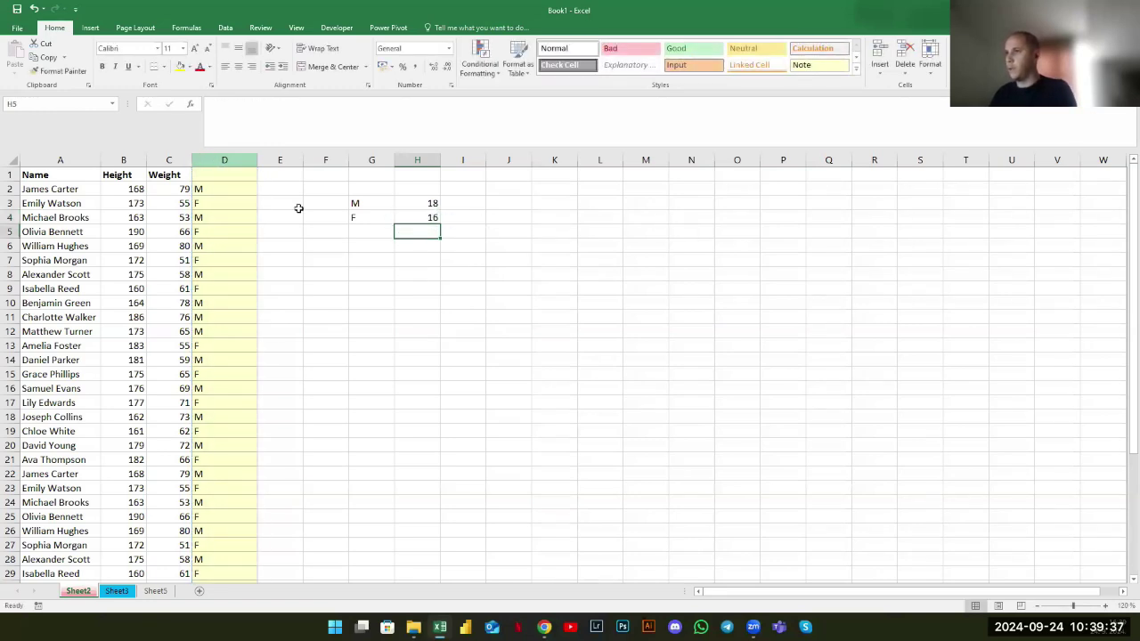
pyautogui.click(379, 203)
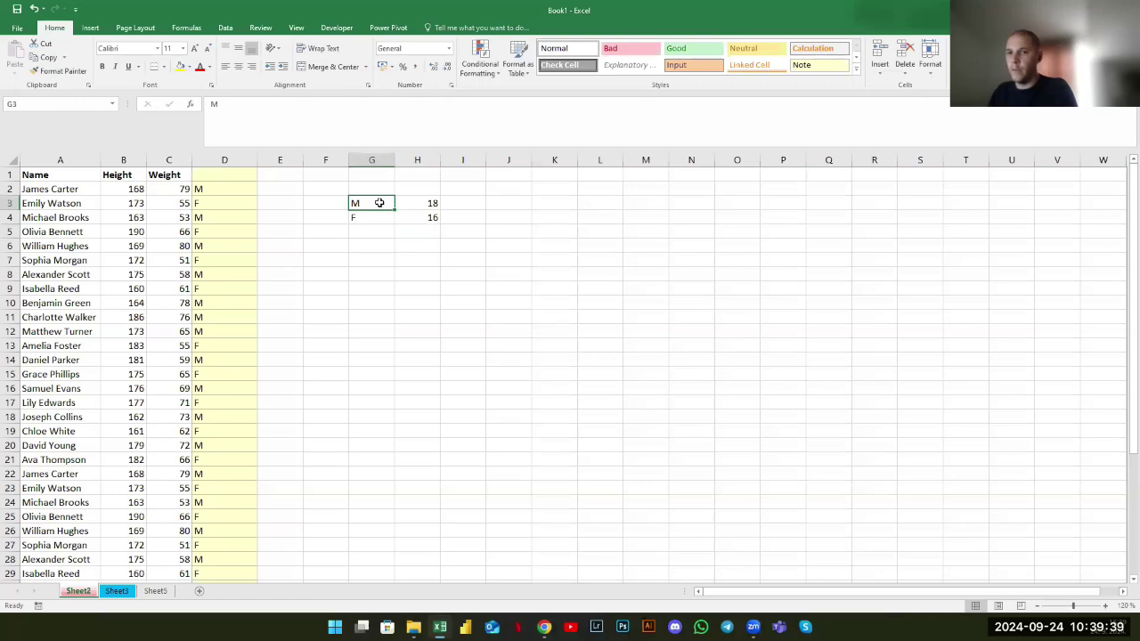
# Insert a 2-D pie chart of the M/F counts in G3:H4
pyautogui.moveTo(380, 203); pyautogui.dragTo(441, 224)
pyautogui.click(417, 231)
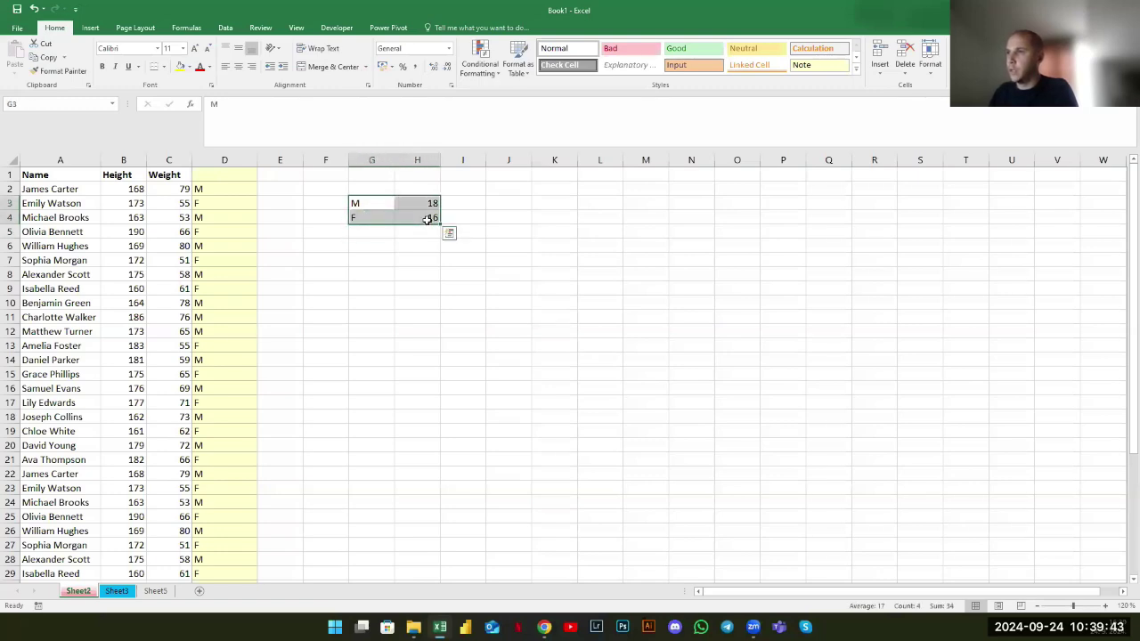
pyautogui.click(91, 27)
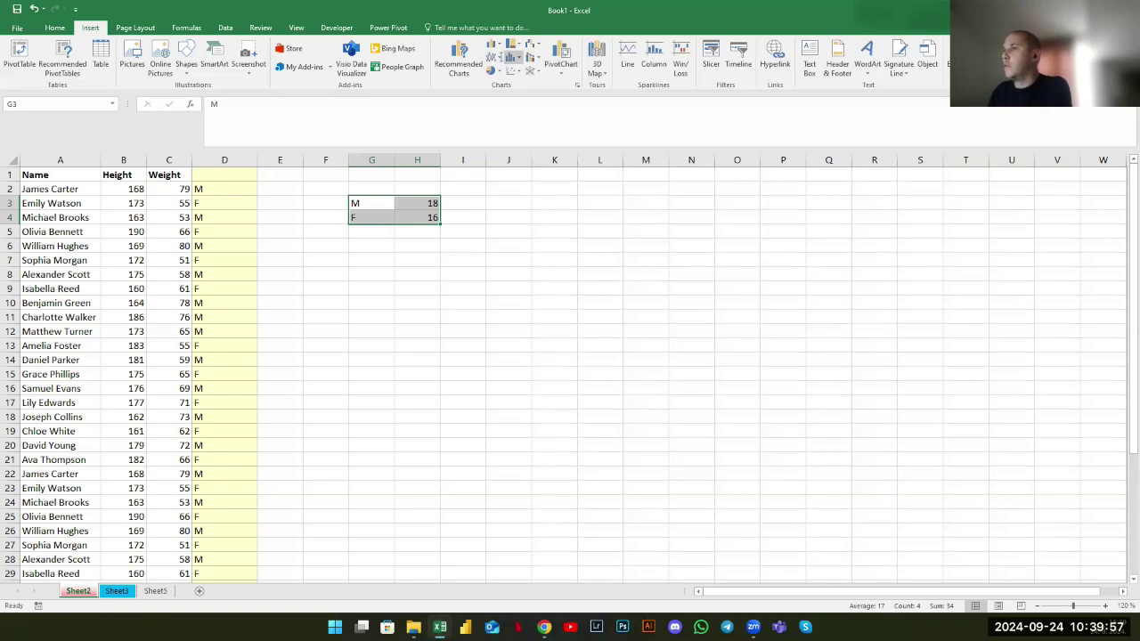
pyautogui.click(494, 57)
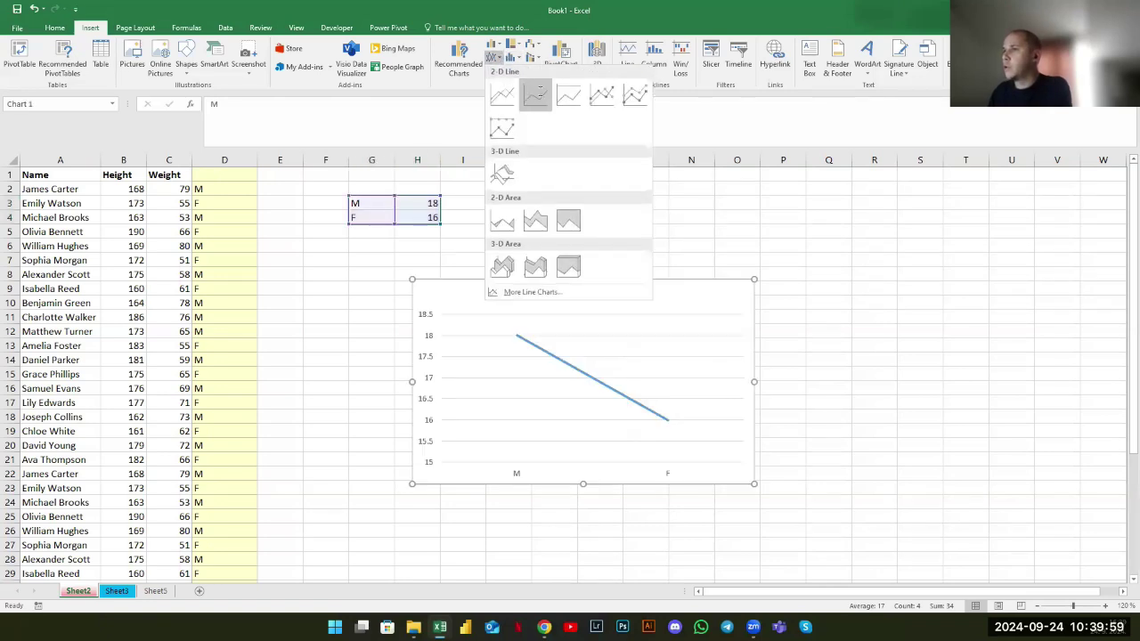
pyautogui.click(495, 44)
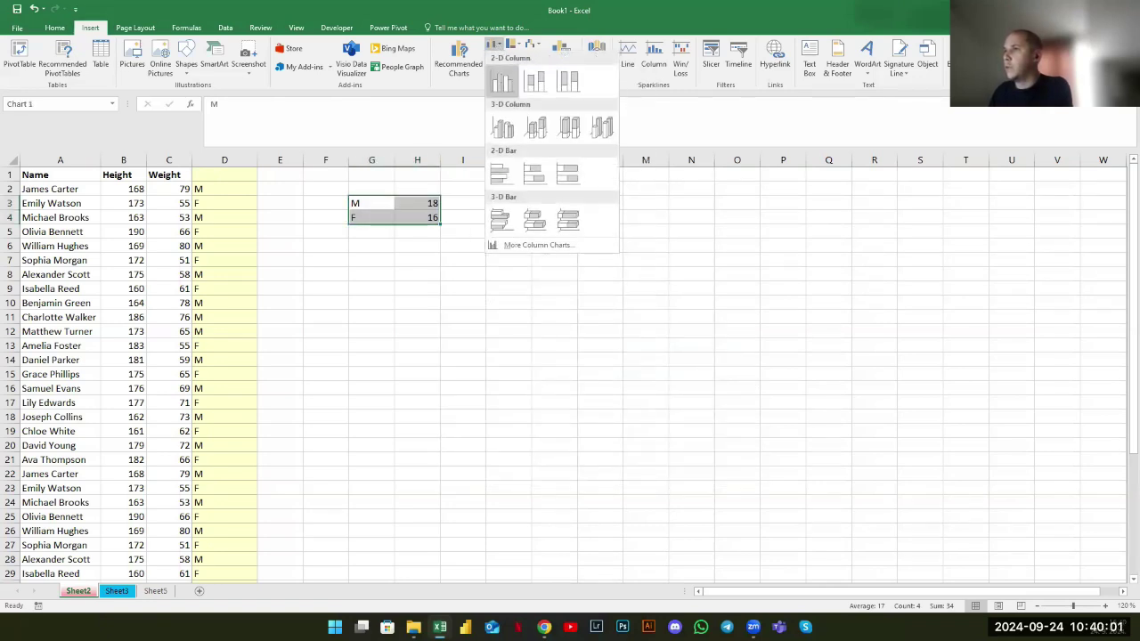
pyautogui.click(492, 69)
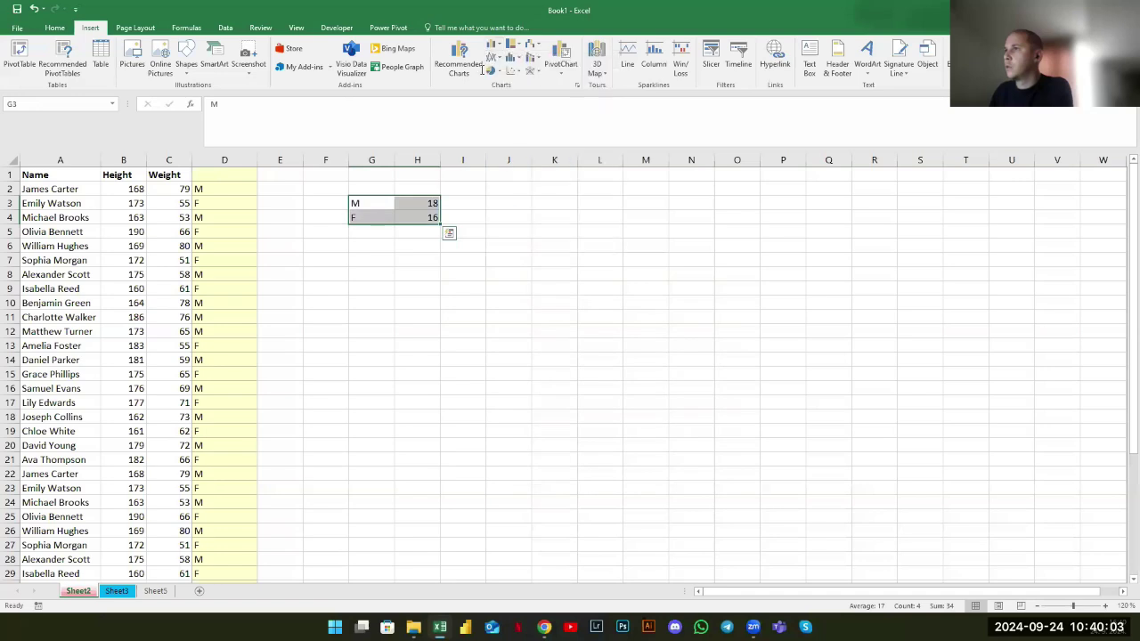
pyautogui.click(493, 69)
pyautogui.click(501, 105)
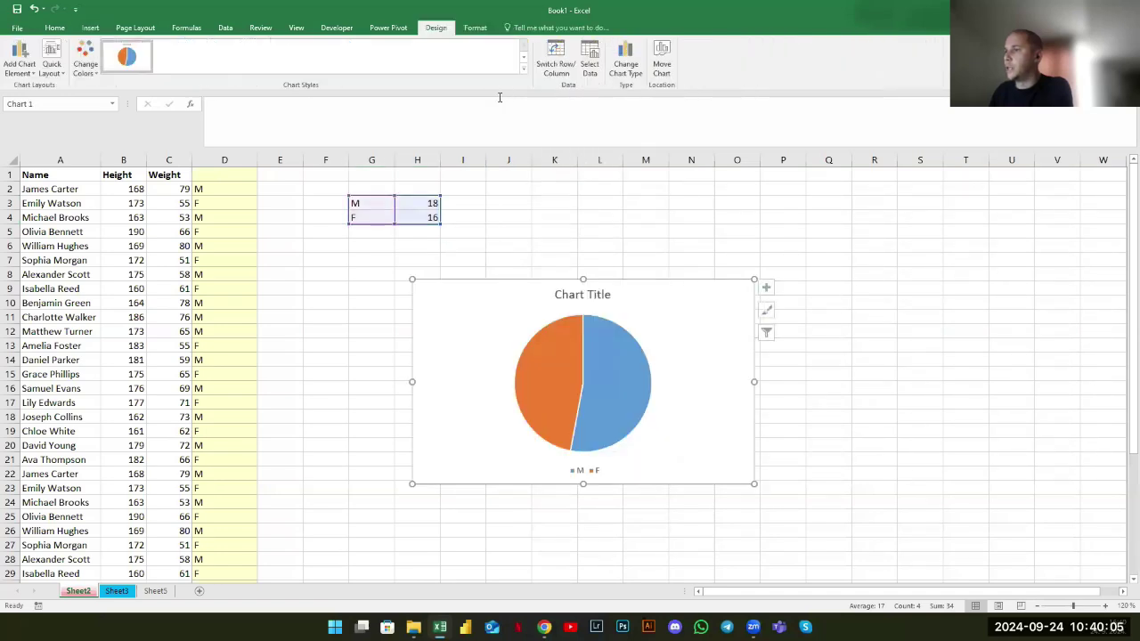
pyautogui.click(524, 219)
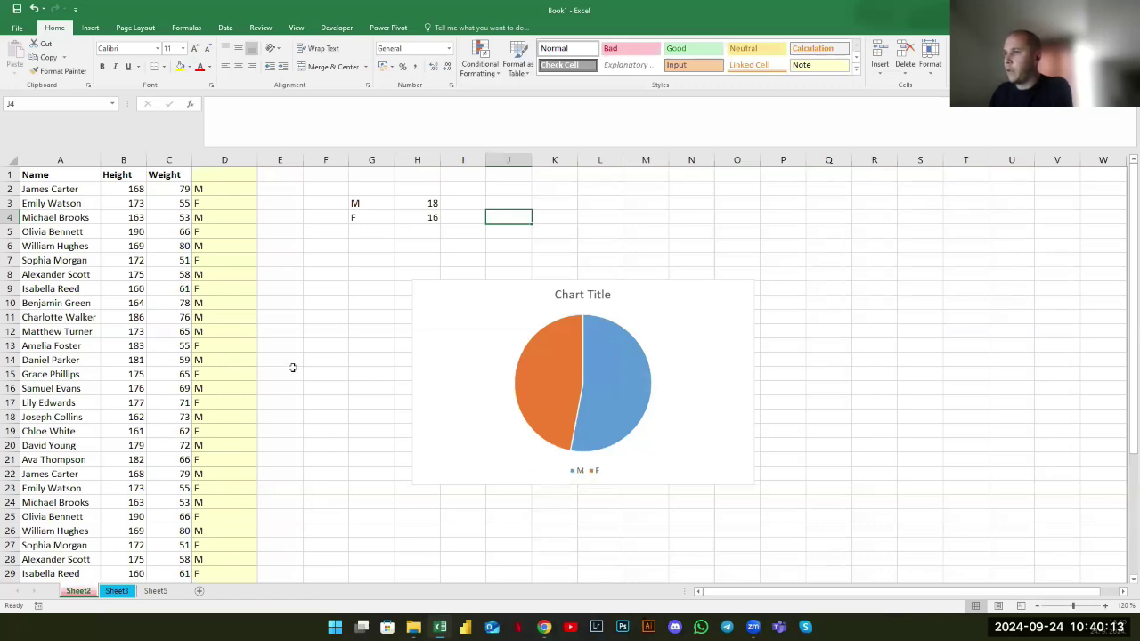
# Change the gender entries in D14 and D16 to F
pyautogui.click(216, 363)
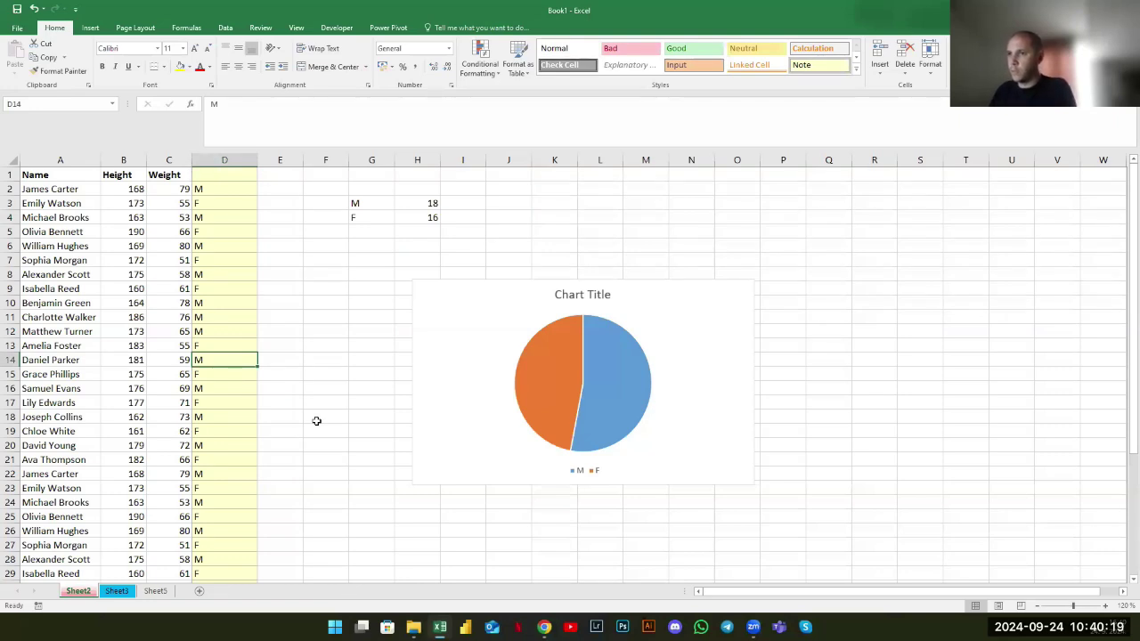
pyautogui.click(225, 347)
pyautogui.click(231, 361)
pyautogui.write('F')
pyautogui.press('Return')
pyautogui.press('Down')
pyautogui.write('F')
pyautogui.press('Return')
# Change D18, D20 and D22 to F, so the counts read M 13 and F 21
pyautogui.press('Down')
pyautogui.write('F')
pyautogui.press('Return')
pyautogui.press('Down')
pyautogui.write('F')
pyautogui.press('Return')
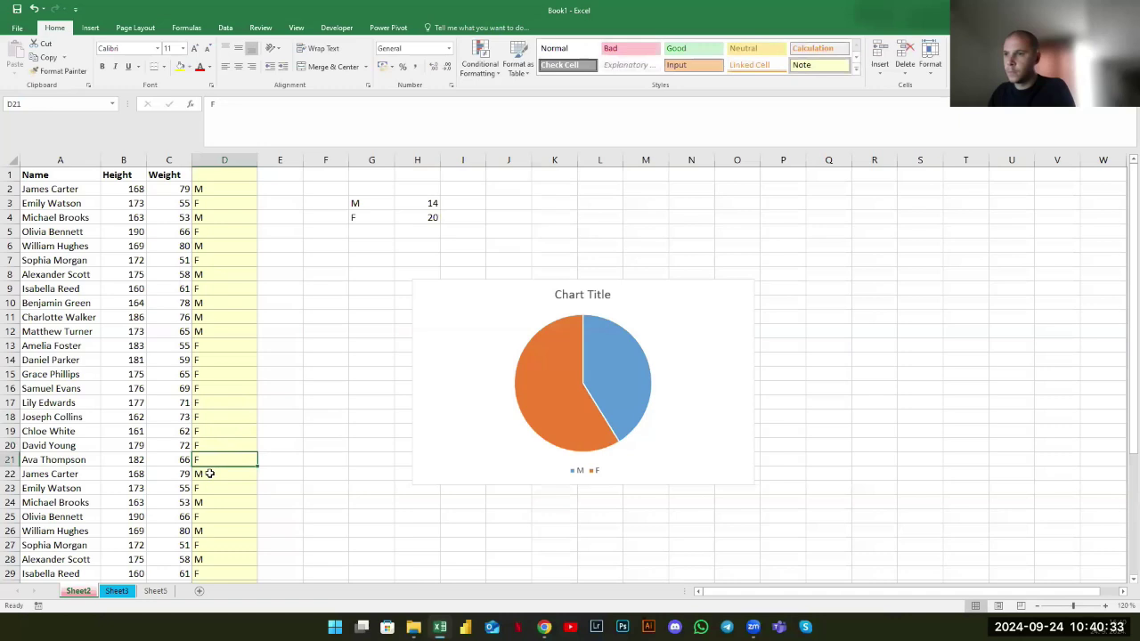
pyautogui.press('Down')
pyautogui.write('F')
pyautogui.press('Return')
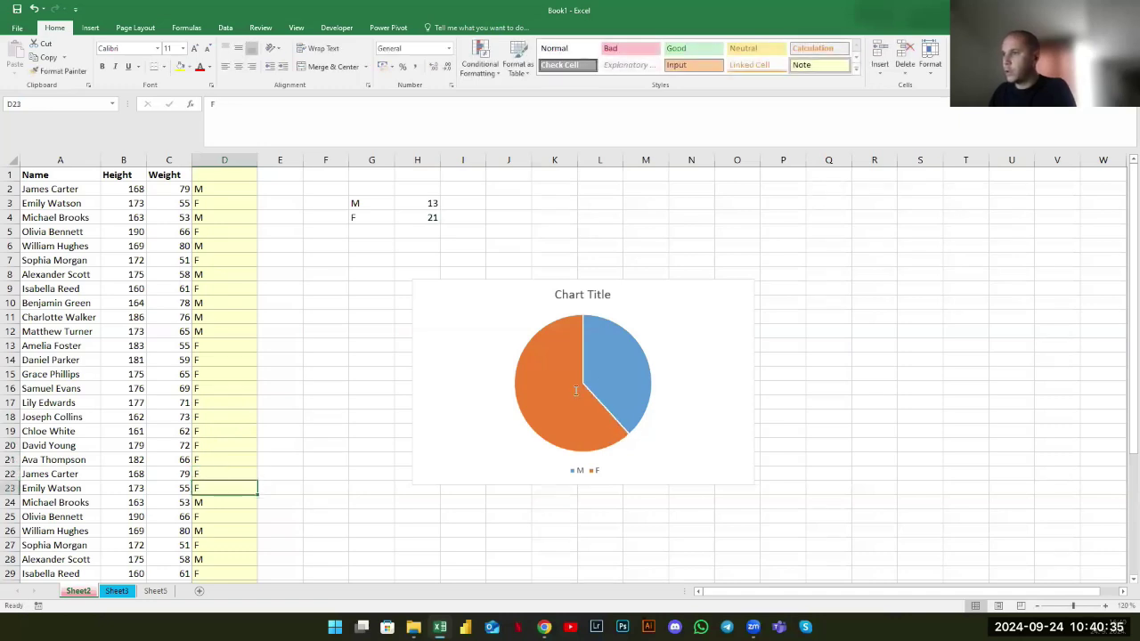
pyautogui.click(683, 322)
pyautogui.click(326, 359)
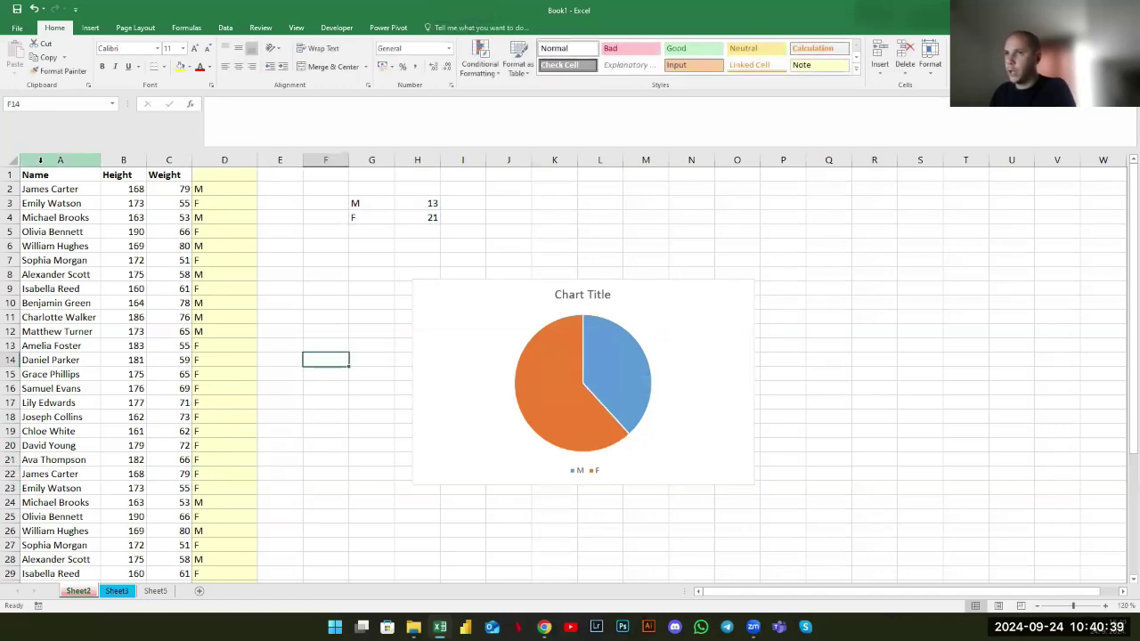
# Copy the M from D12 into D10:D28
pyautogui.moveTo(40, 160); pyautogui.dragTo(223, 186)
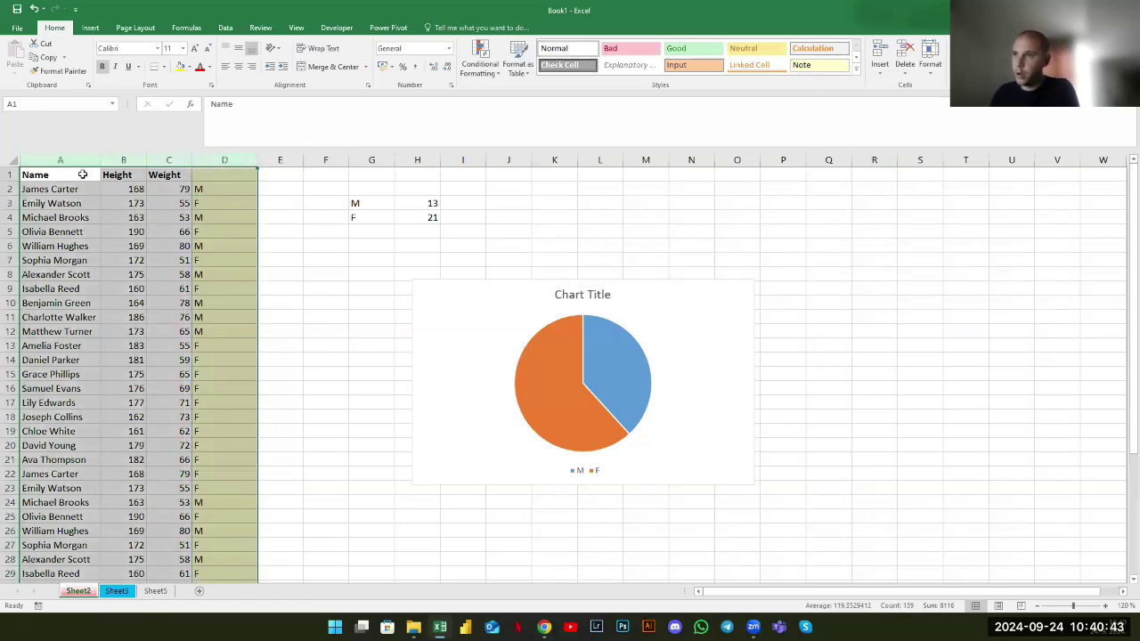
pyautogui.click(223, 286)
pyautogui.click(521, 295)
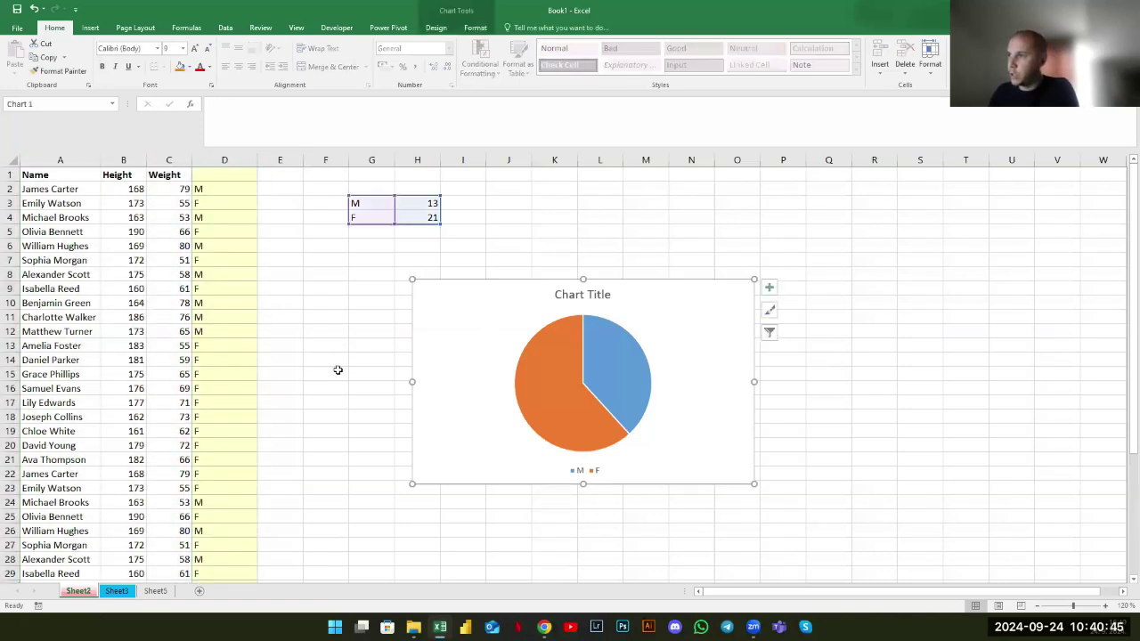
pyautogui.click(334, 370)
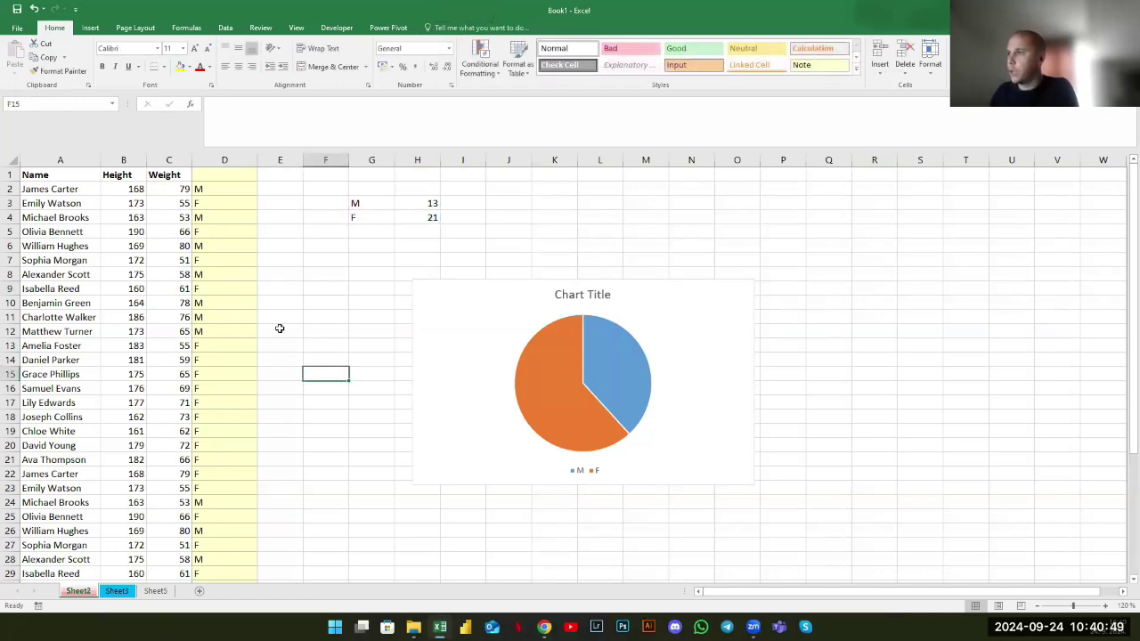
pyautogui.click(222, 332)
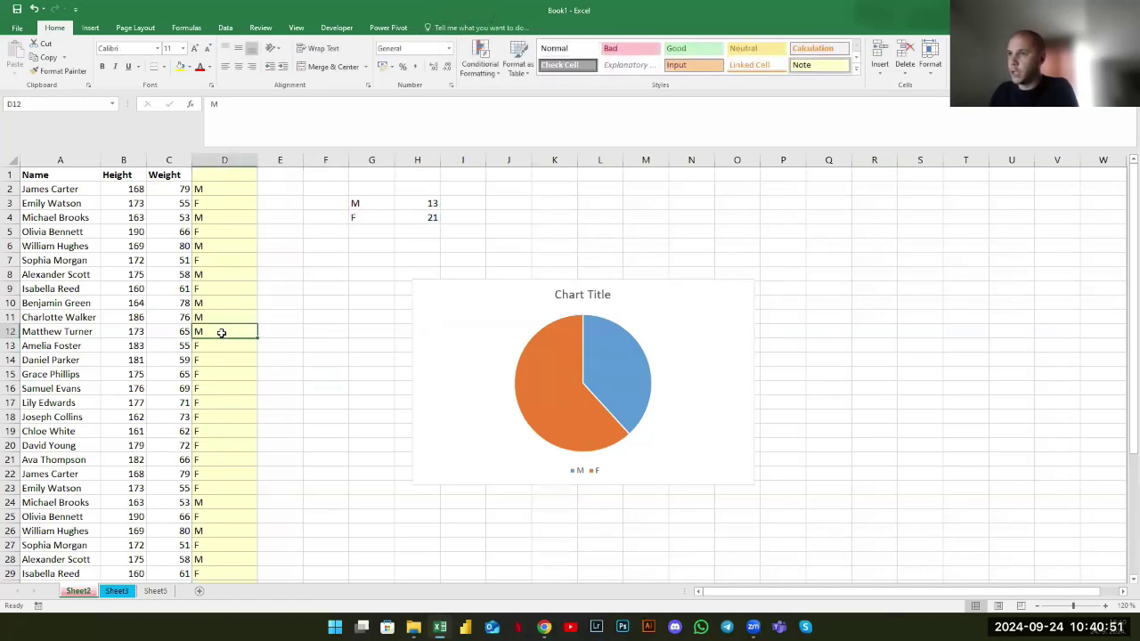
pyautogui.hotkey('ctrl', 'c')
pyautogui.moveTo(220, 303); pyautogui.dragTo(221, 559)
pyautogui.hotkey('ctrl', 'v')
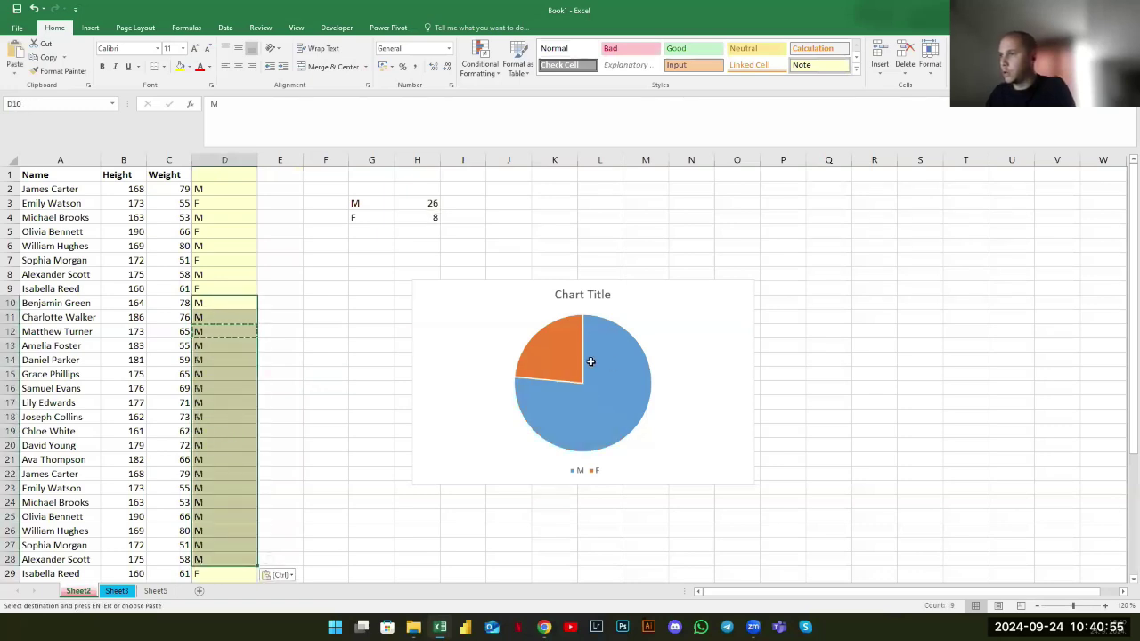
# Copy the F from D7 into D10:D16
pyautogui.click(222, 260)
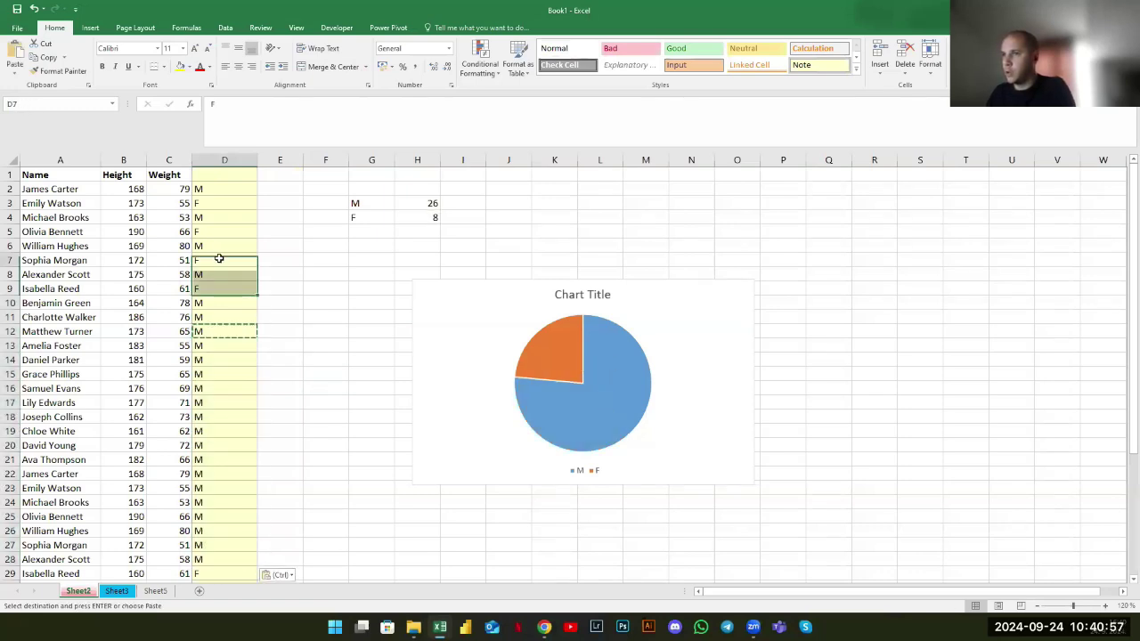
pyautogui.hotkey('ctrl', 'c')
pyautogui.moveTo(223, 303); pyautogui.dragTo(240, 388)
pyautogui.hotkey('ctrl', 'v')
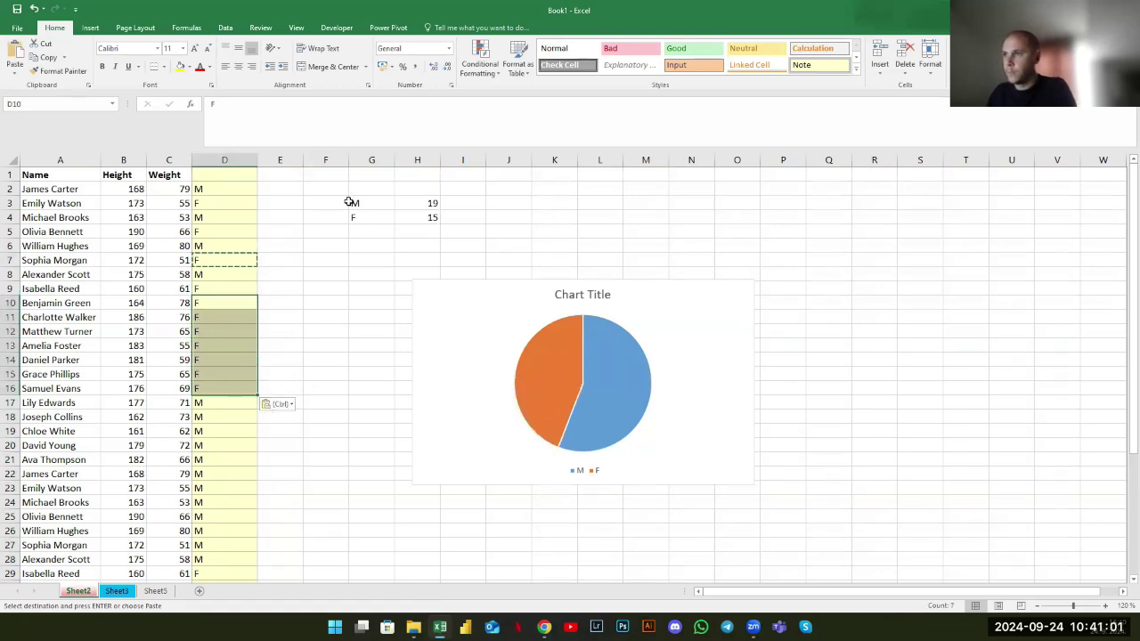
pyautogui.moveTo(435, 219); pyautogui.dragTo(352, 203)
pyautogui.click(358, 258)
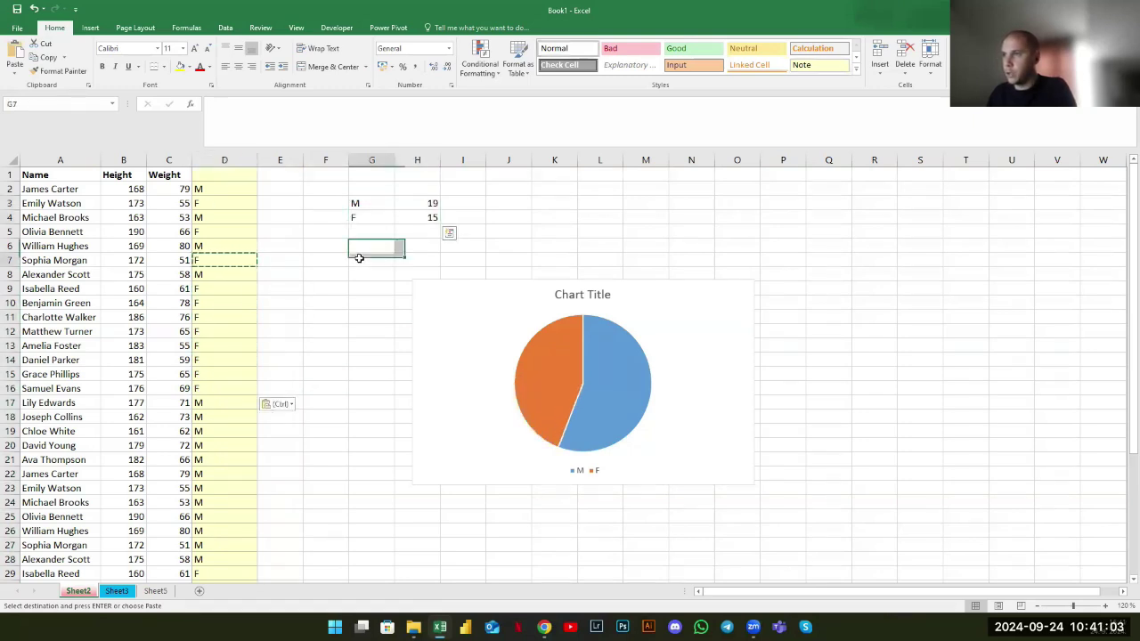
pyautogui.press('Escape')
# Fill columns A–D with yellow
pyautogui.moveTo(61, 159); pyautogui.dragTo(223, 175)
pyautogui.click(181, 68)
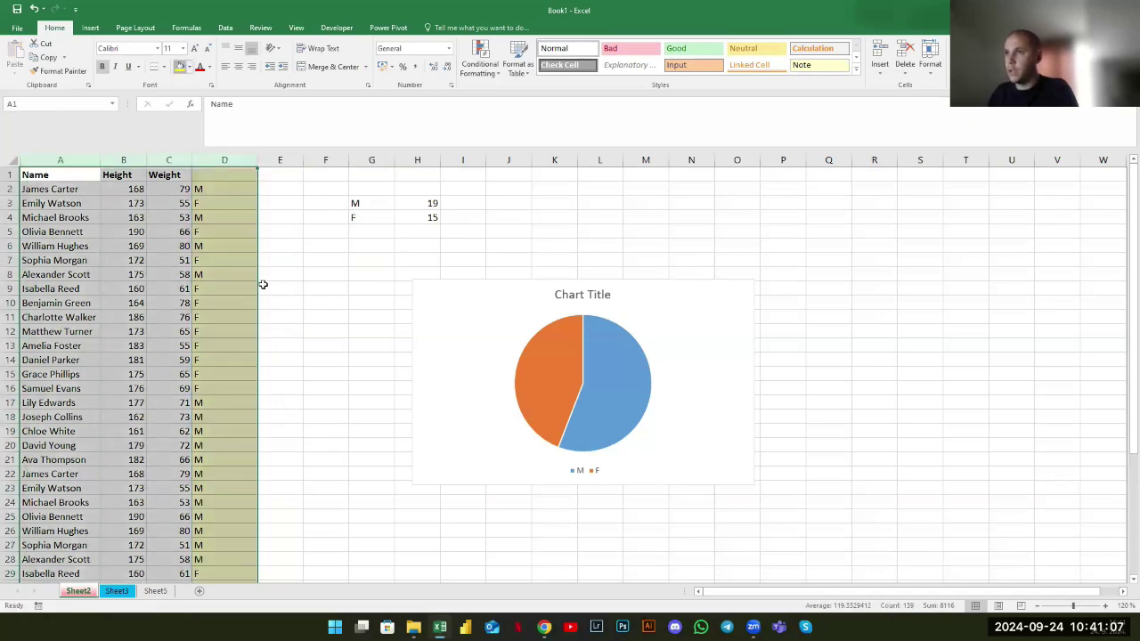
pyautogui.click(262, 285)
pyautogui.moveTo(227, 259); pyautogui.dragTo(241, 415)
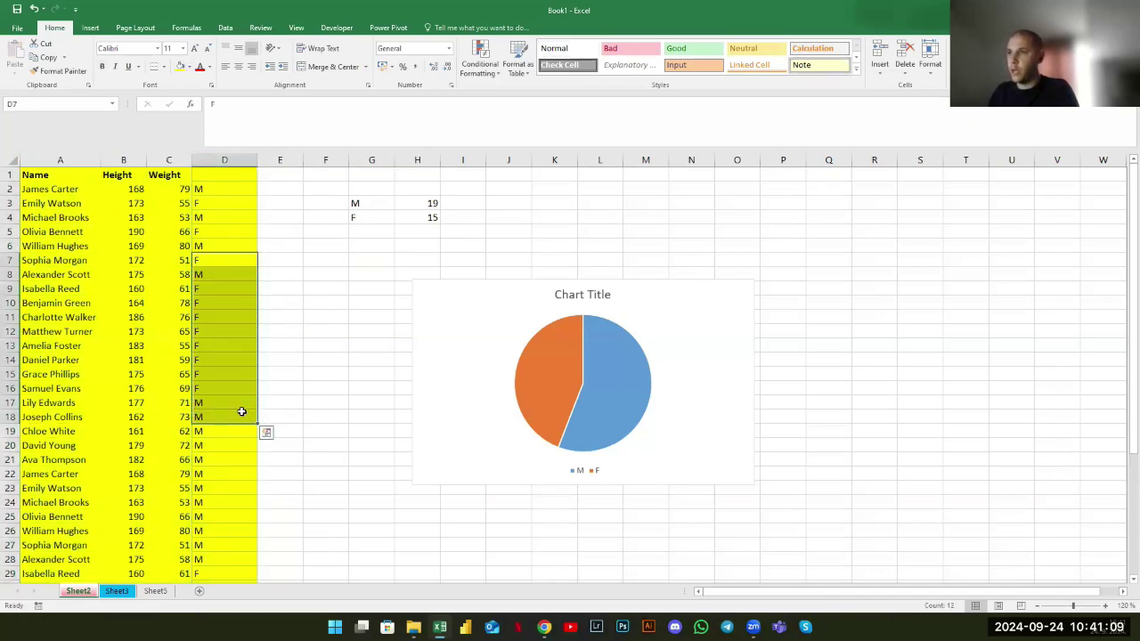
pyautogui.moveTo(347, 187); pyautogui.dragTo(453, 223)
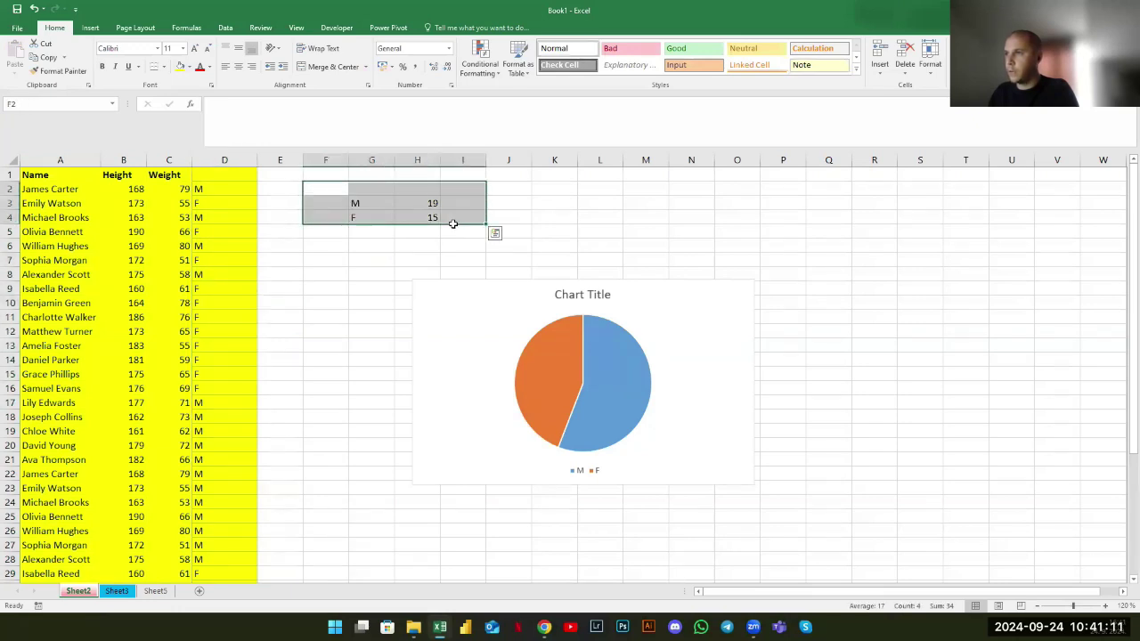
pyautogui.moveTo(387, 204); pyautogui.dragTo(432, 218)
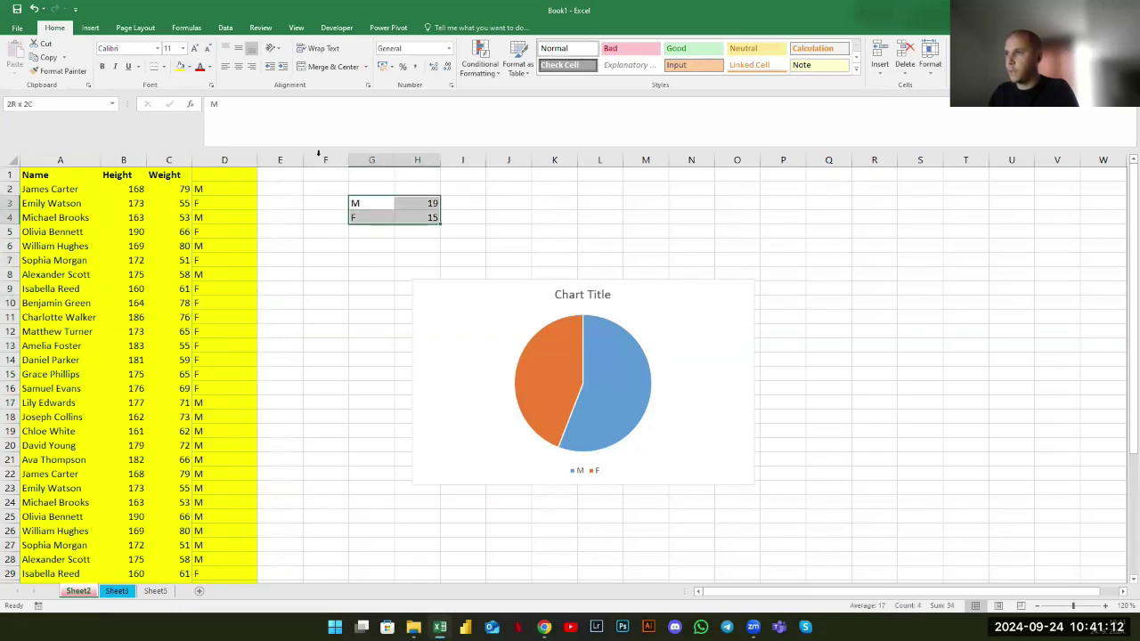
pyautogui.click(370, 304)
# Change D8 to F, giving counts of M 18 and F 16 in the pie
pyautogui.moveTo(367, 209); pyautogui.dragTo(427, 218)
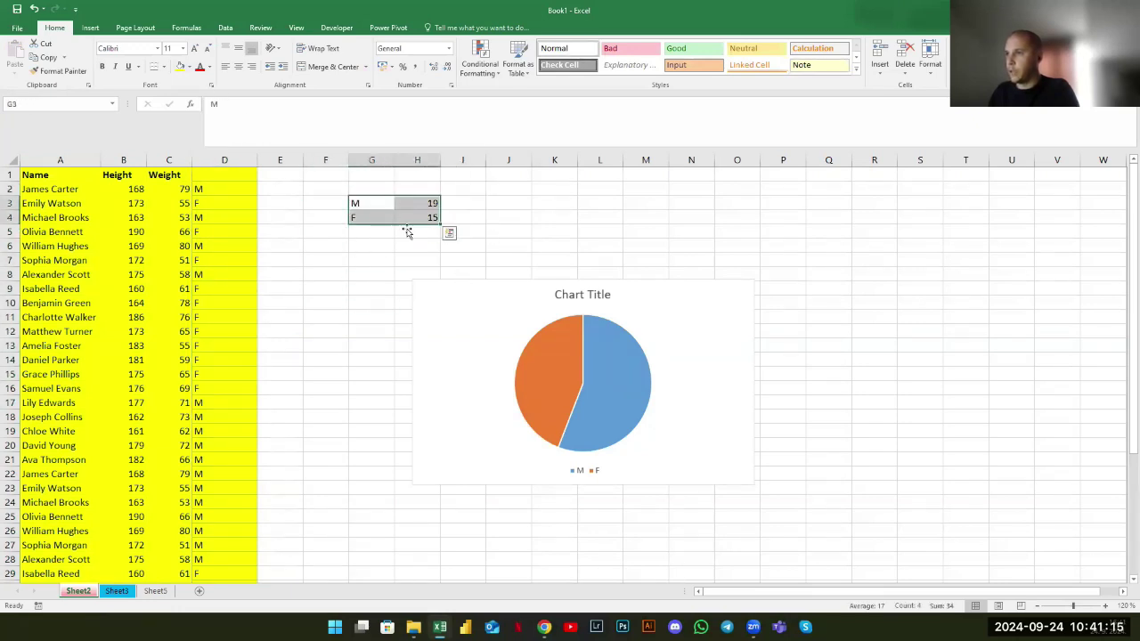
pyautogui.click(426, 325)
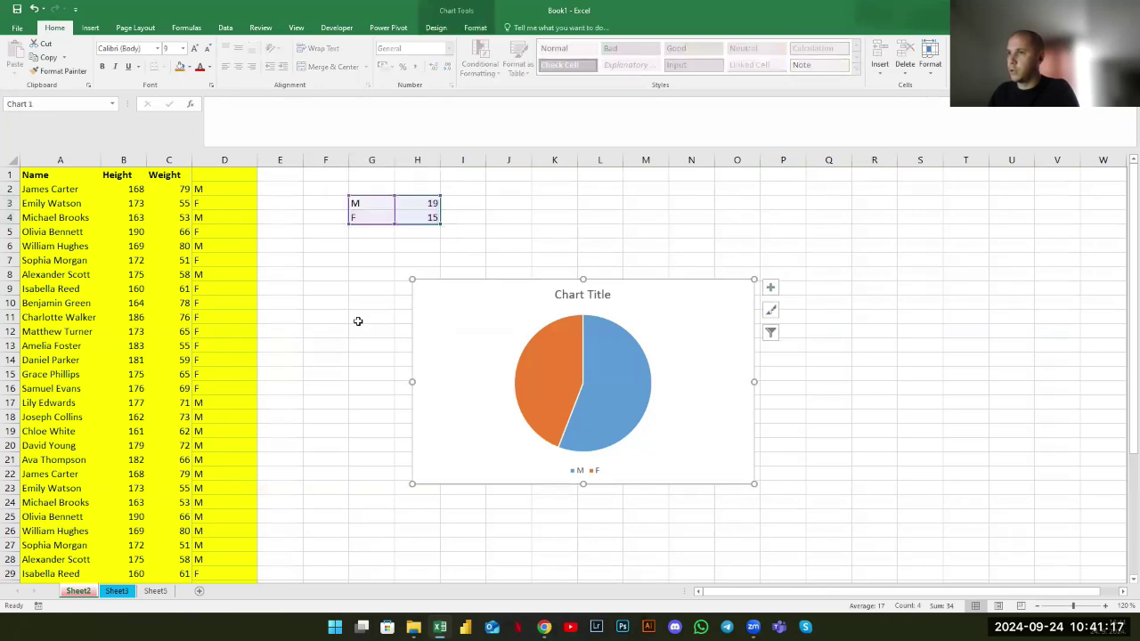
pyautogui.click(346, 319)
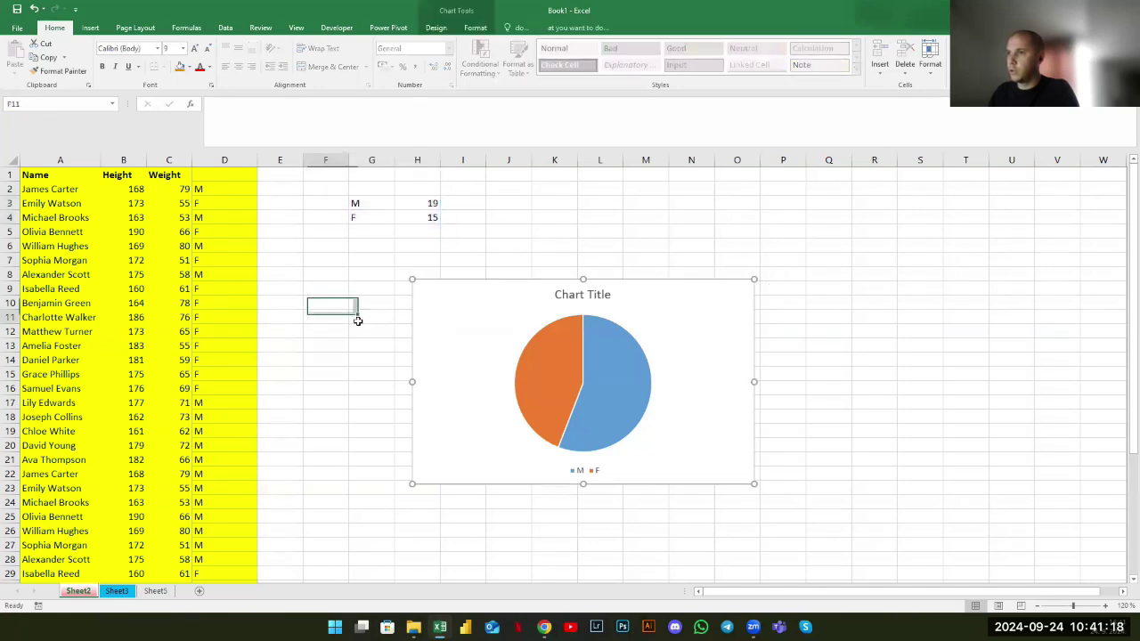
pyautogui.click(228, 278)
pyautogui.write('F')
pyautogui.press('Return')
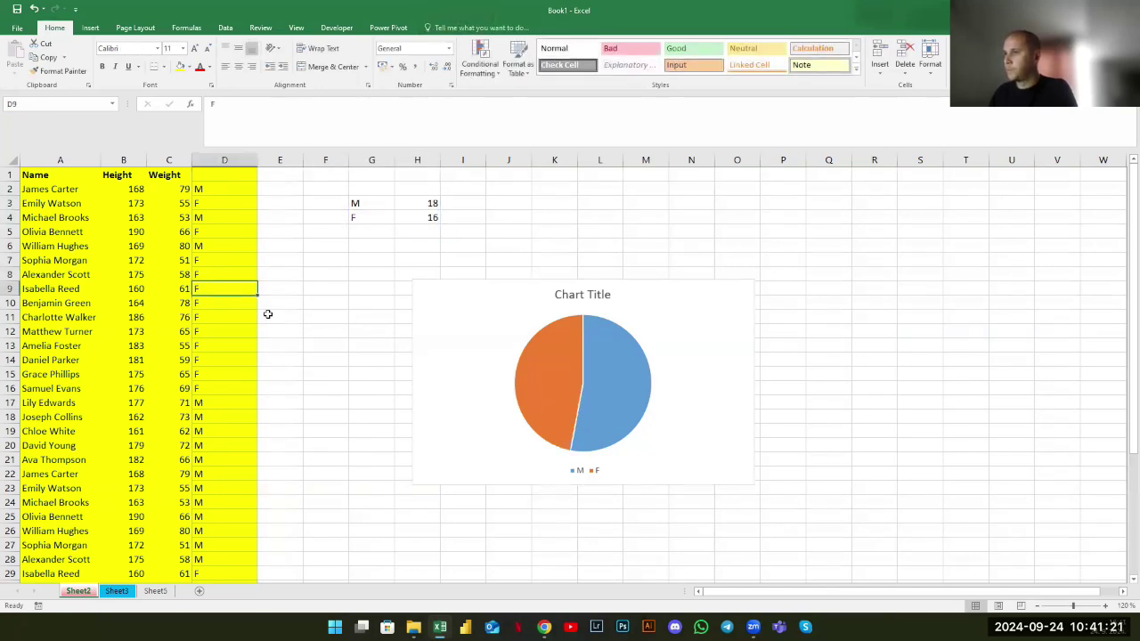
pyautogui.click(657, 328)
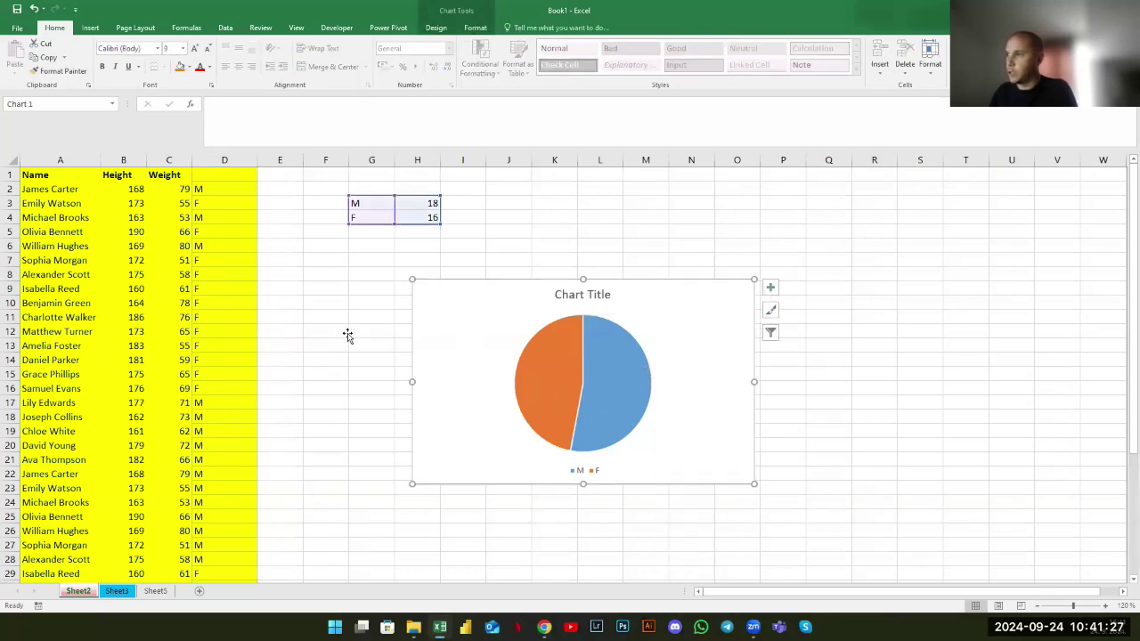
# Browse the chart's Add Chart Element, Style and Filter options without applying any
pyautogui.press('super+Down')
pyautogui.click(430, 47)
pyautogui.press('super+Up')
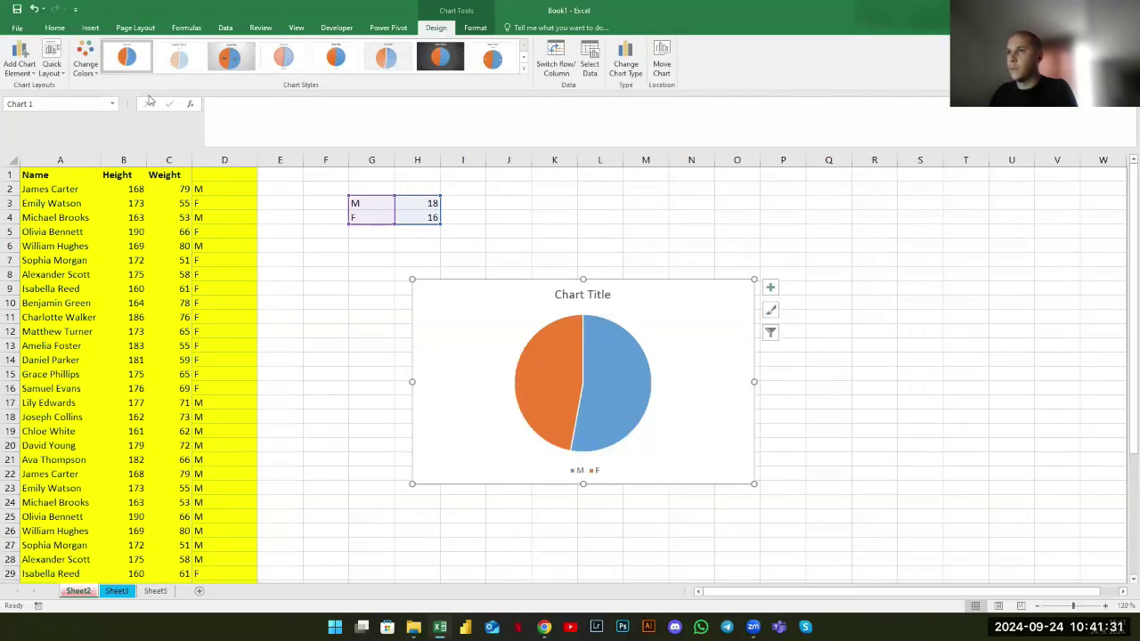
pyautogui.click(20, 69)
pyautogui.moveTo(37, 86)
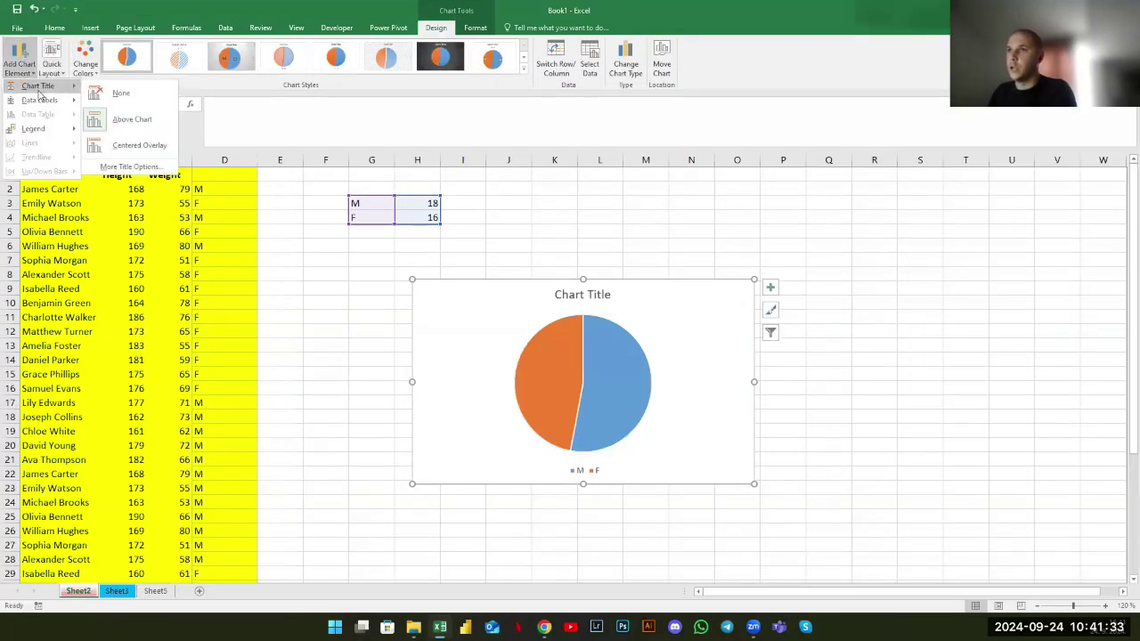
pyautogui.press('Escape')
pyautogui.click(771, 310)
pyautogui.click(771, 333)
pyautogui.click(783, 272)
# Open Format Chart Area and review its Fill, Border and Size & Properties sections
pyautogui.click(740, 289)
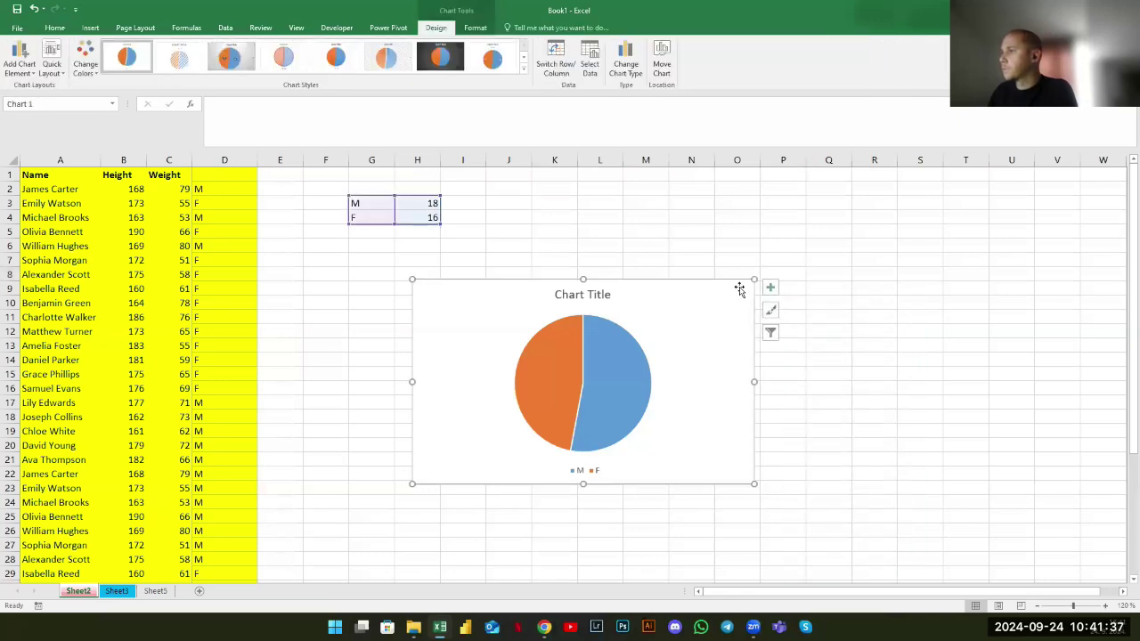
pyautogui.doubleClick(739, 289)
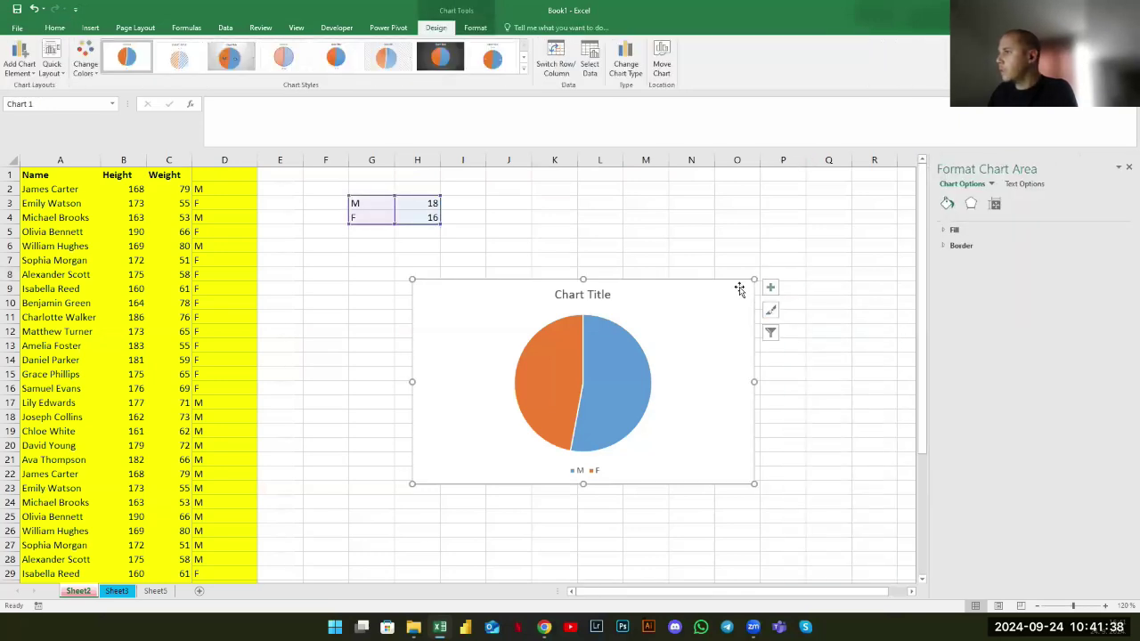
pyautogui.click(944, 231)
pyautogui.click(948, 358)
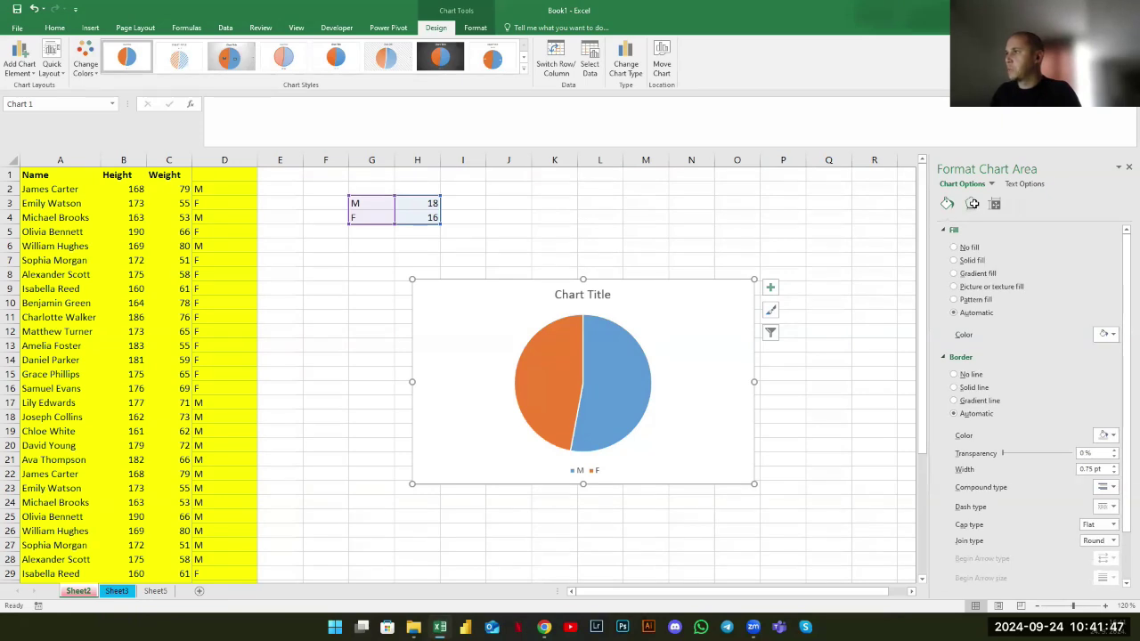
pyautogui.click(995, 204)
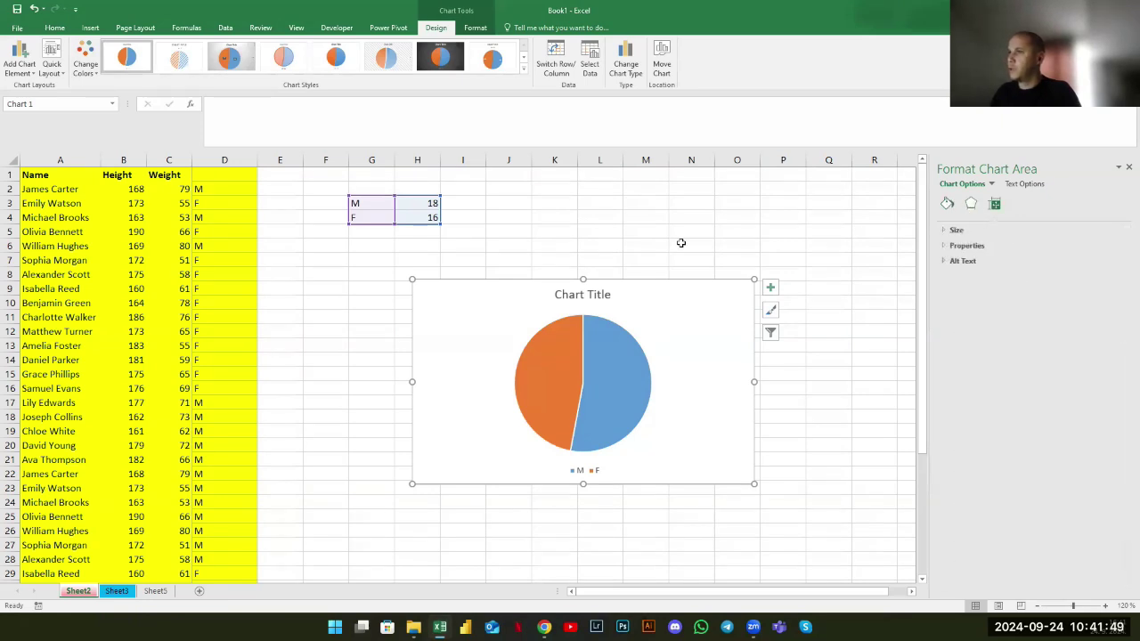
pyautogui.click(365, 354)
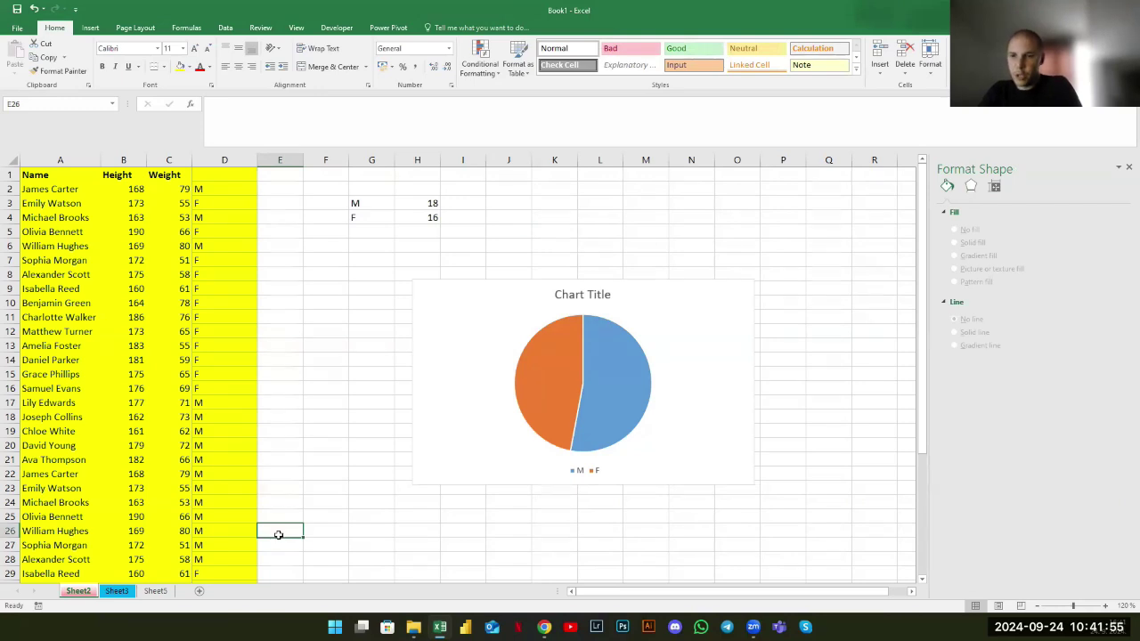
# On Sheet5, close the formatting pane and enter Male with 5 in C4:D4
pyautogui.click(157, 590)
pyautogui.click(1129, 167)
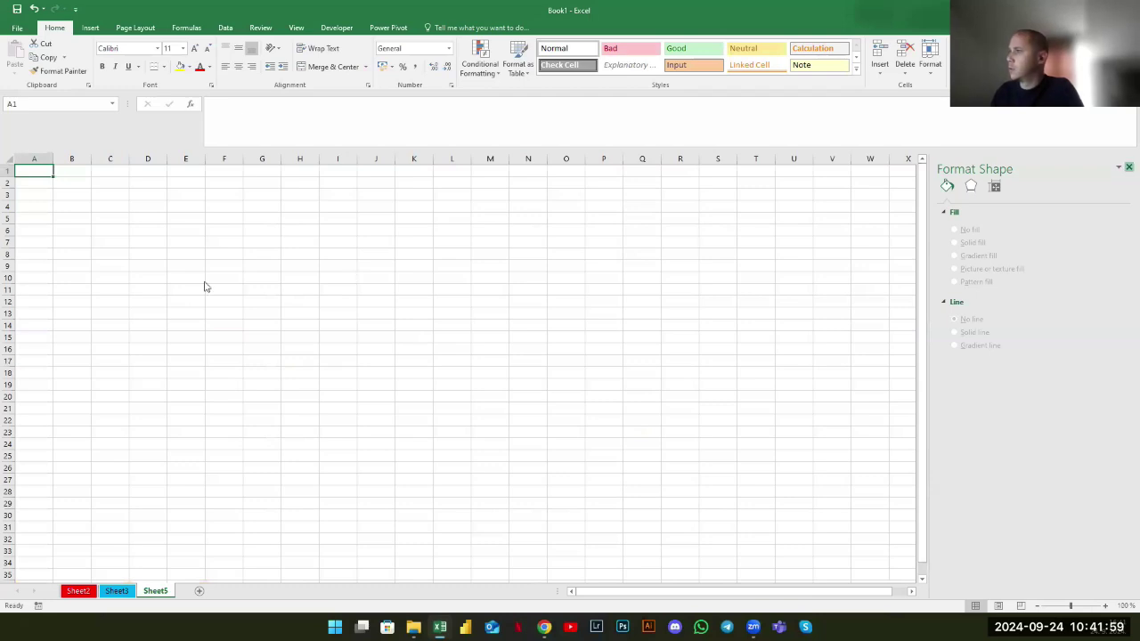
pyautogui.press('Right')
pyautogui.press('Right')
pyautogui.press('Down')
pyautogui.press('Down')
pyautogui.press('Down')
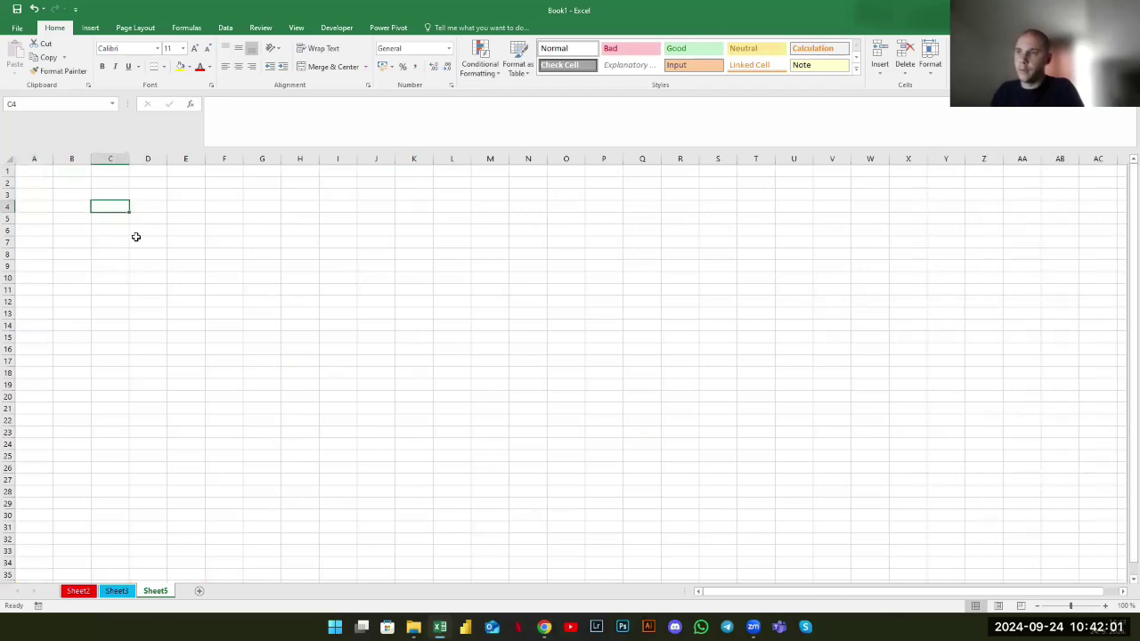
pyautogui.write('Male')
pyautogui.press('Tab')
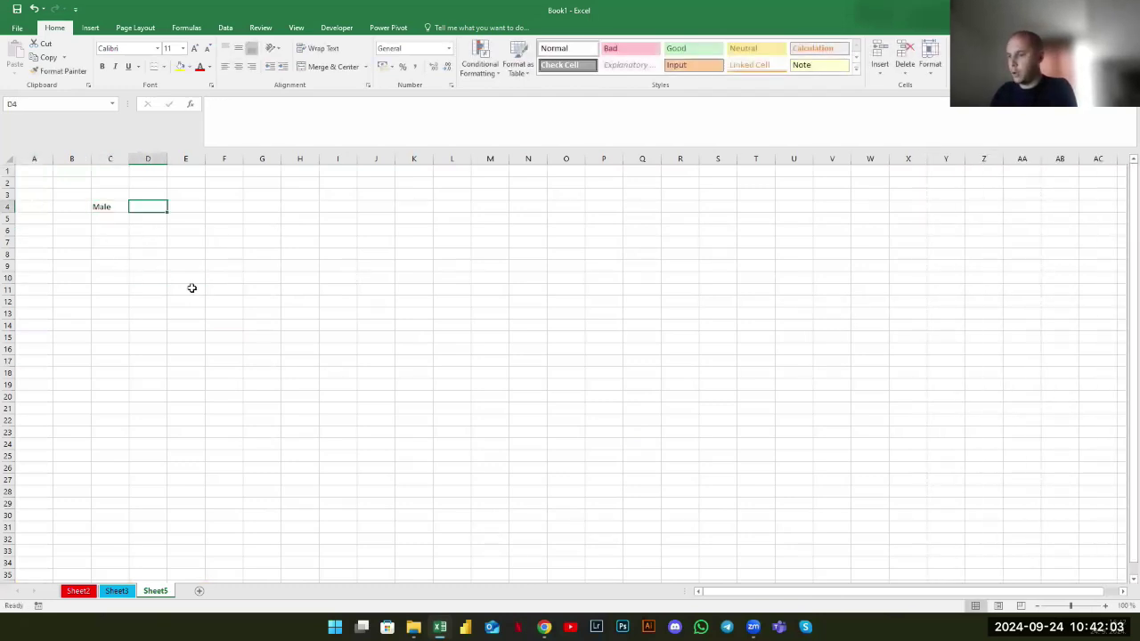
pyautogui.write('5')
pyautogui.press('Return')
# Enter Female with 3 in C5:D5 and select the table C4:D5
pyautogui.write('Female')
pyautogui.press('Tab')
pyautogui.write('2')
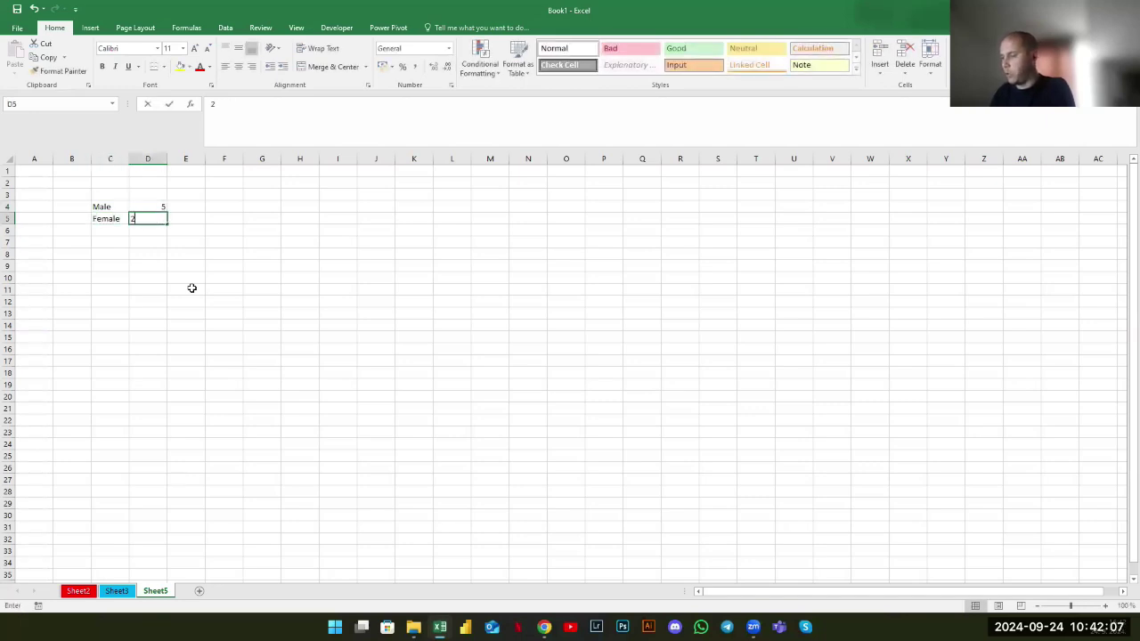
pyautogui.press('Return')
pyautogui.moveTo(110, 206); pyautogui.dragTo(140, 215)
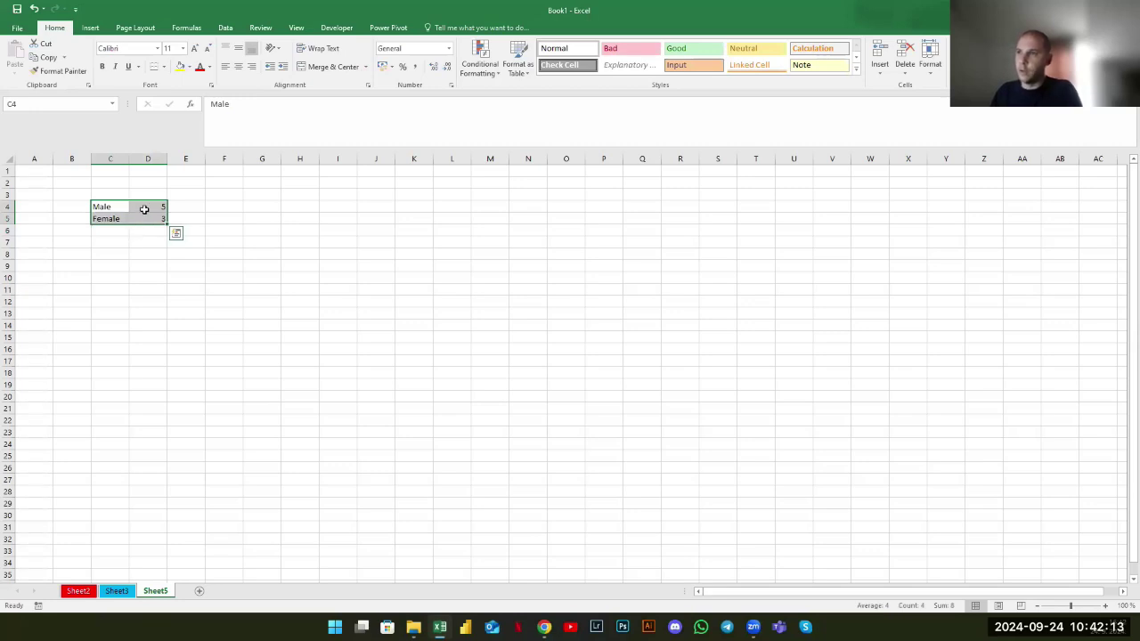
pyautogui.click(91, 28)
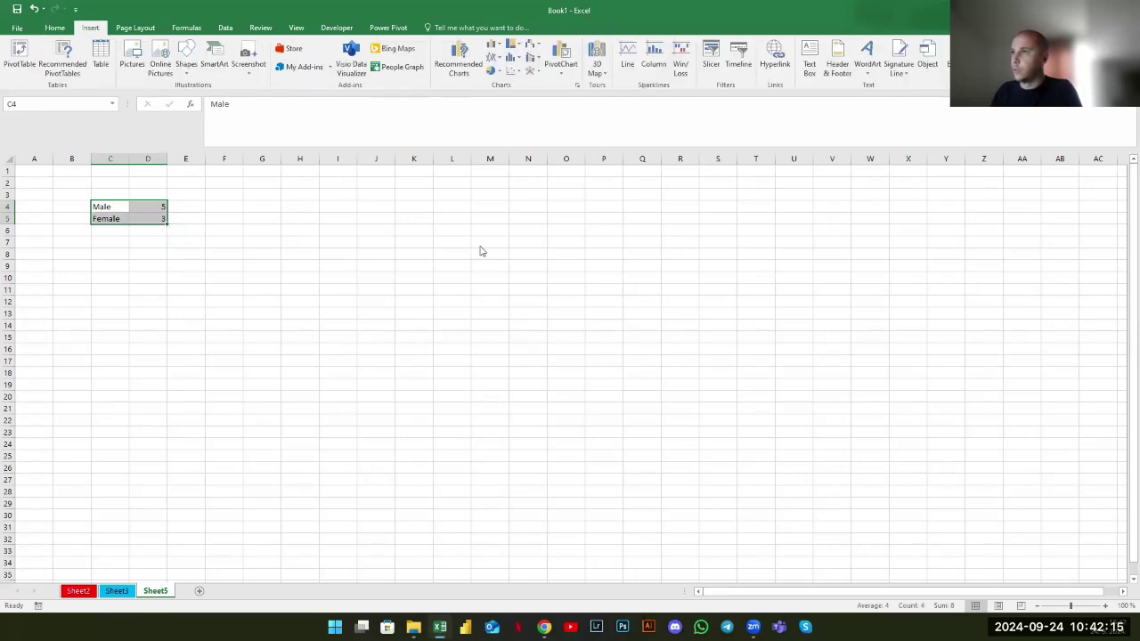
# Insert a 3-D pie chart of the table and move it up beside the table
pyautogui.click(492, 73)
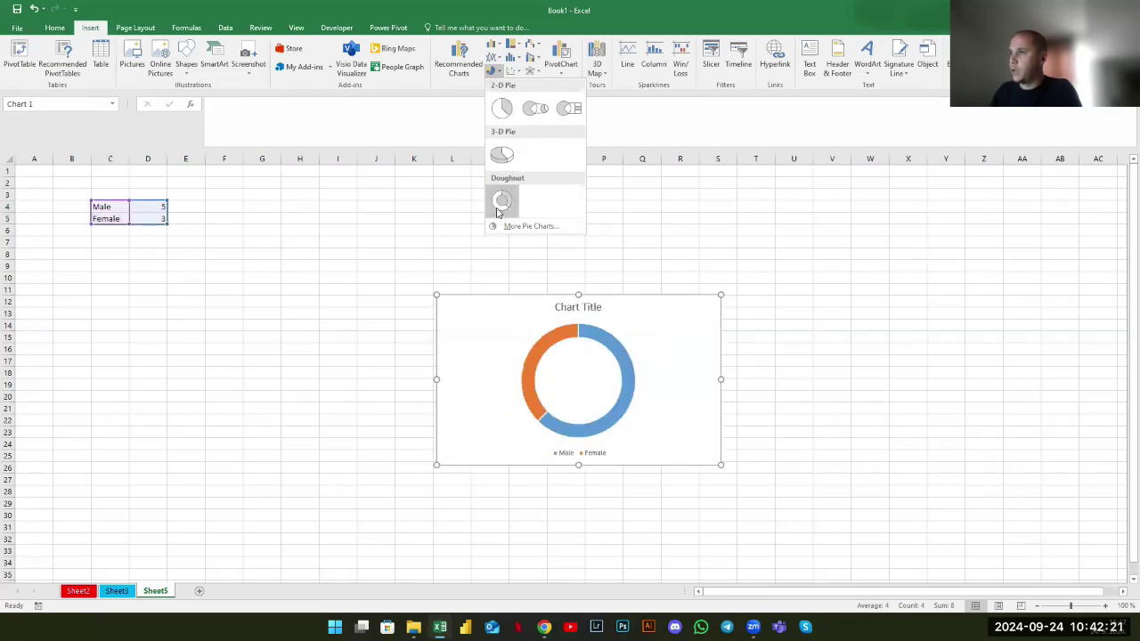
pyautogui.click(501, 156)
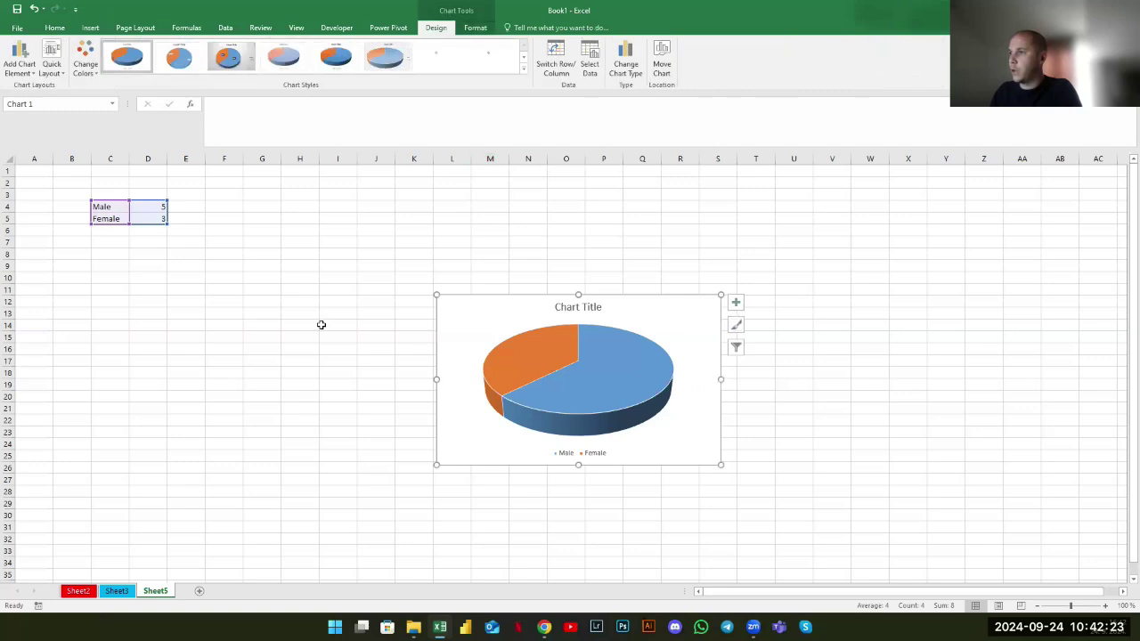
pyautogui.click(307, 324)
pyautogui.moveTo(457, 300); pyautogui.dragTo(262, 186)
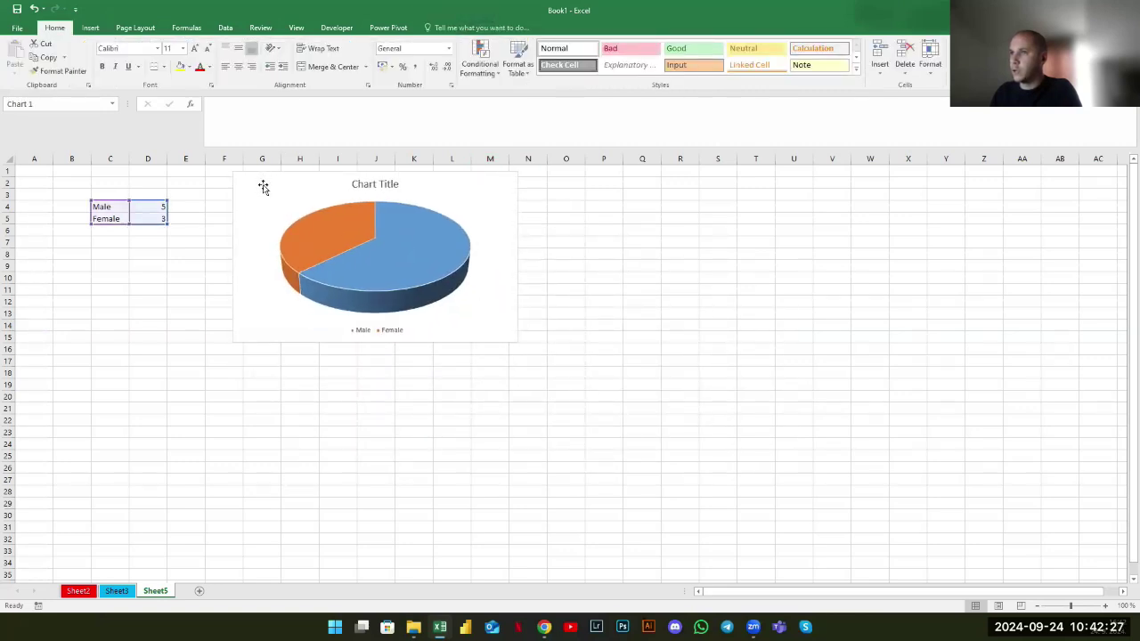
pyautogui.click(183, 220)
# Change the Male value to 10 and the Female value to 20
pyautogui.press('Left')
pyautogui.press('Up')
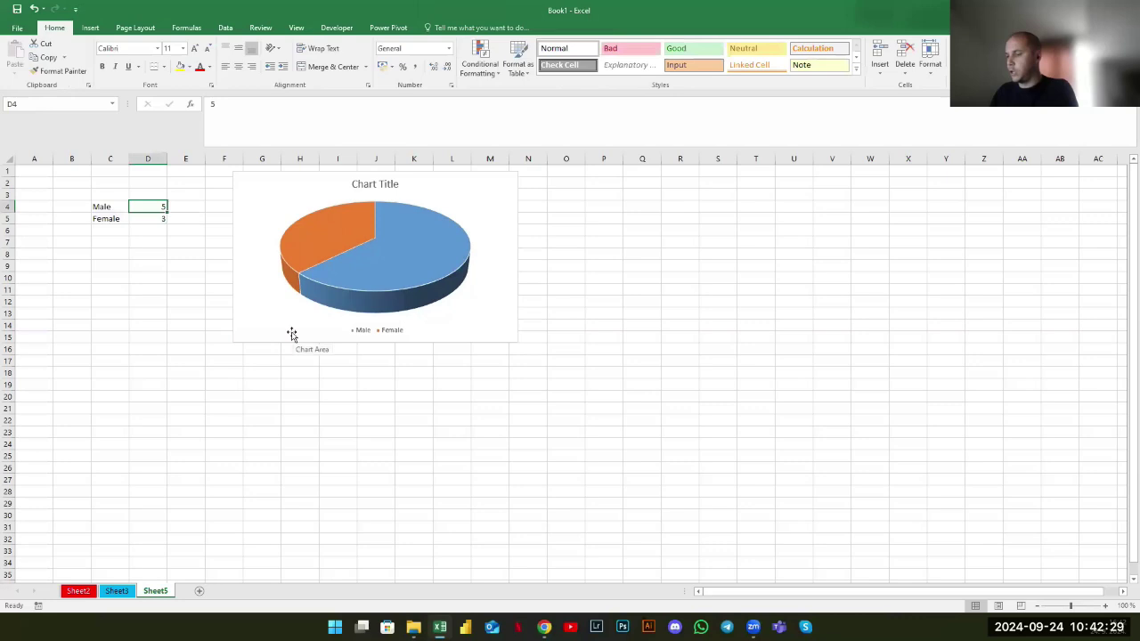
pyautogui.write('10')
pyautogui.press('Return')
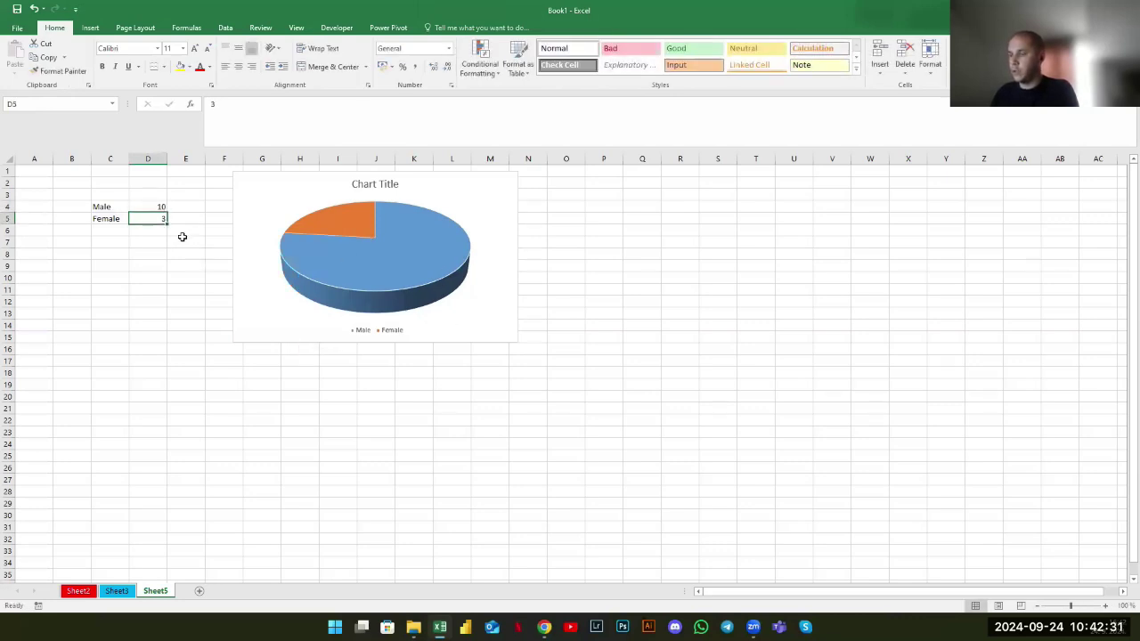
pyautogui.write('20')
pyautogui.press('Return')
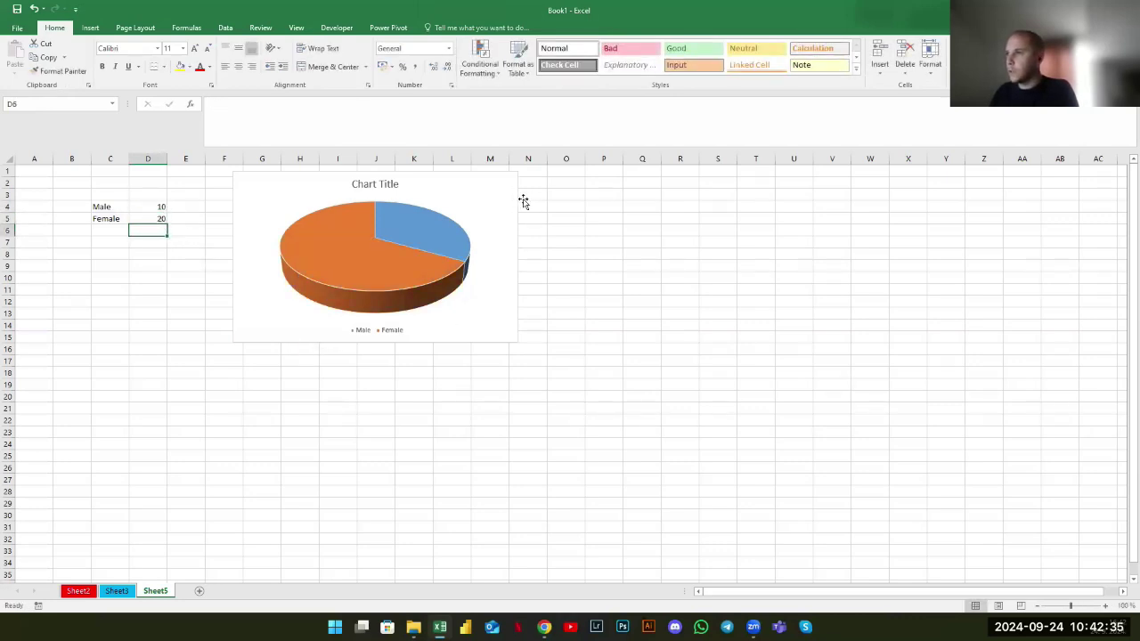
# Set the 3-D pie's chart area to No fill and No line
pyautogui.doubleClick(489, 179)
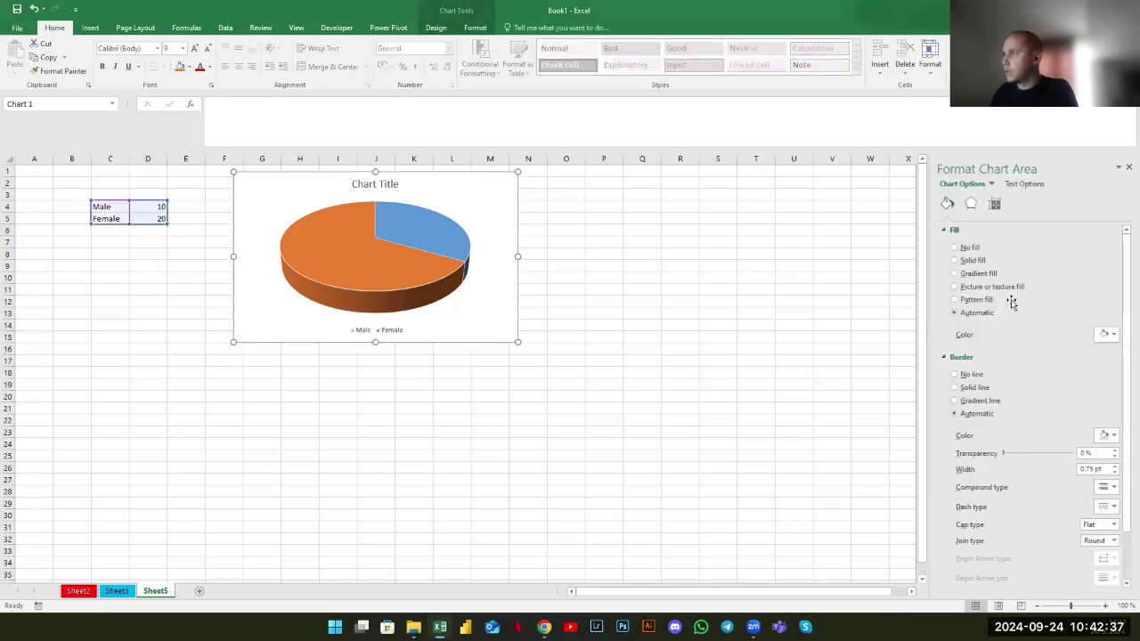
pyautogui.click(975, 275)
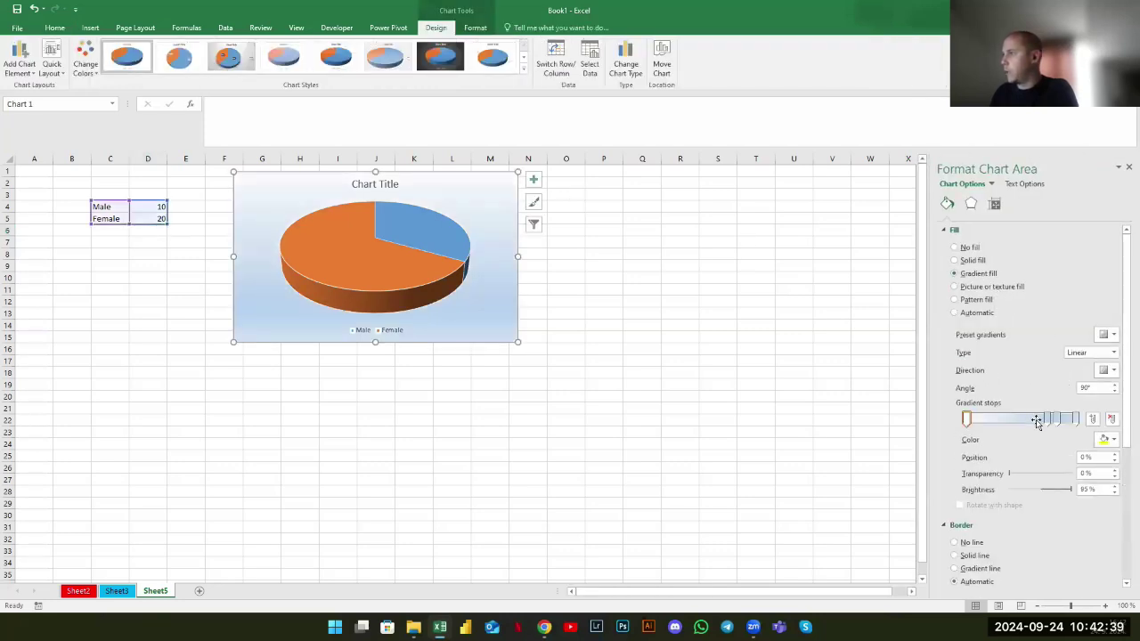
pyautogui.click(954, 248)
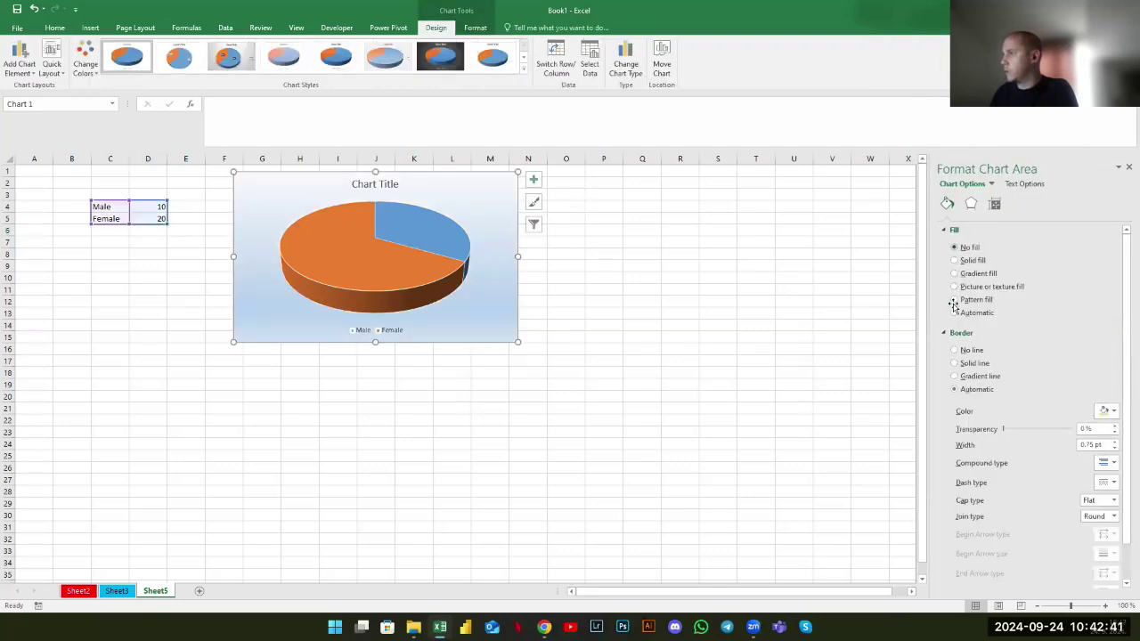
pyautogui.click(961, 375)
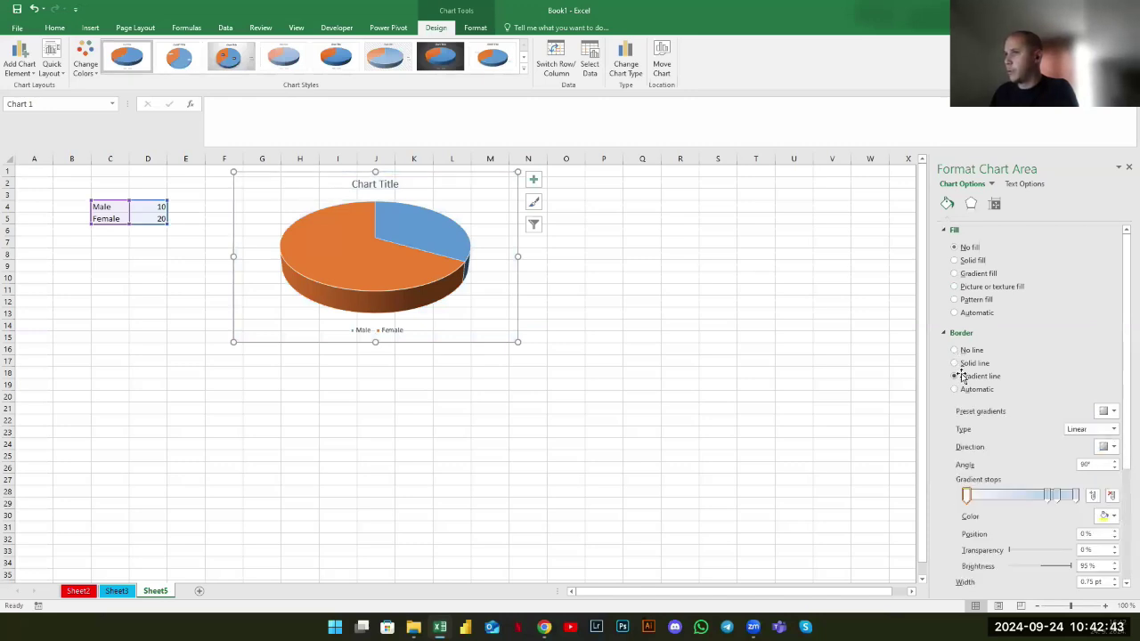
pyautogui.click(955, 350)
pyautogui.click(995, 204)
pyautogui.click(974, 205)
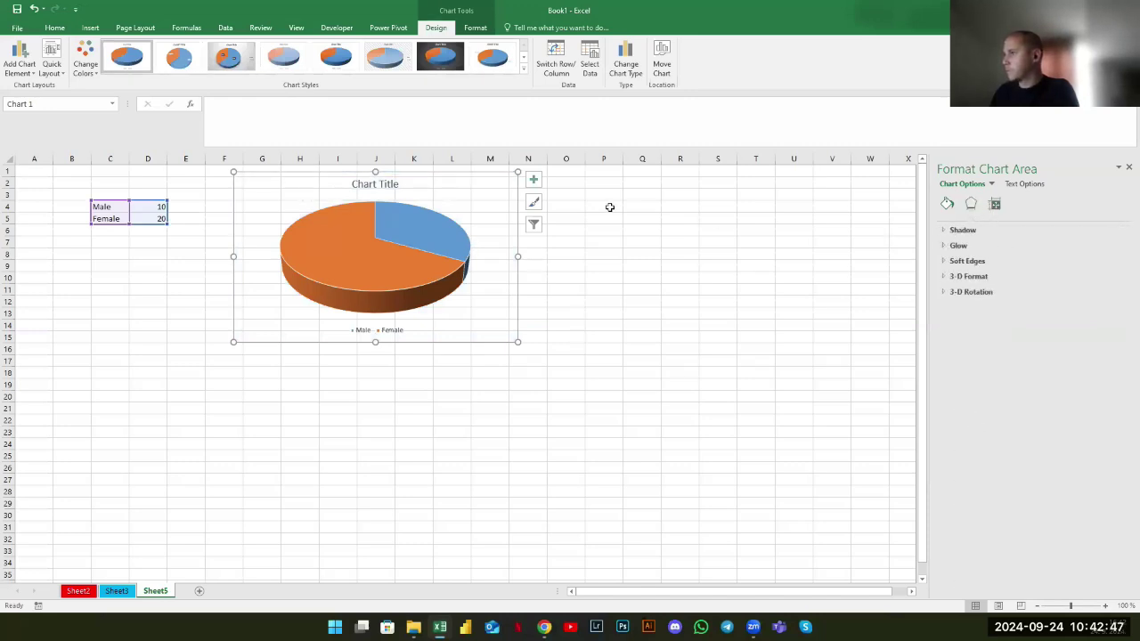
# Pull the blue Male slice out of the pie
pyautogui.click(428, 230)
pyautogui.click(446, 231)
pyautogui.moveTo(446, 231); pyautogui.dragTo(464, 228)
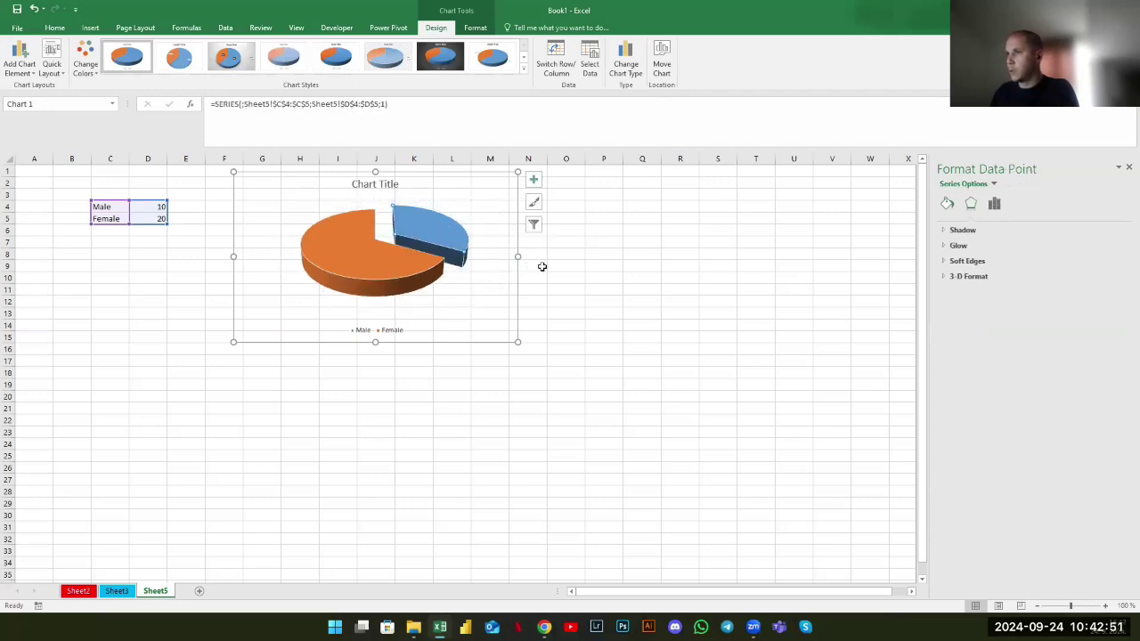
pyautogui.click(589, 286)
pyautogui.click(453, 212)
pyautogui.click(440, 224)
pyautogui.click(440, 228)
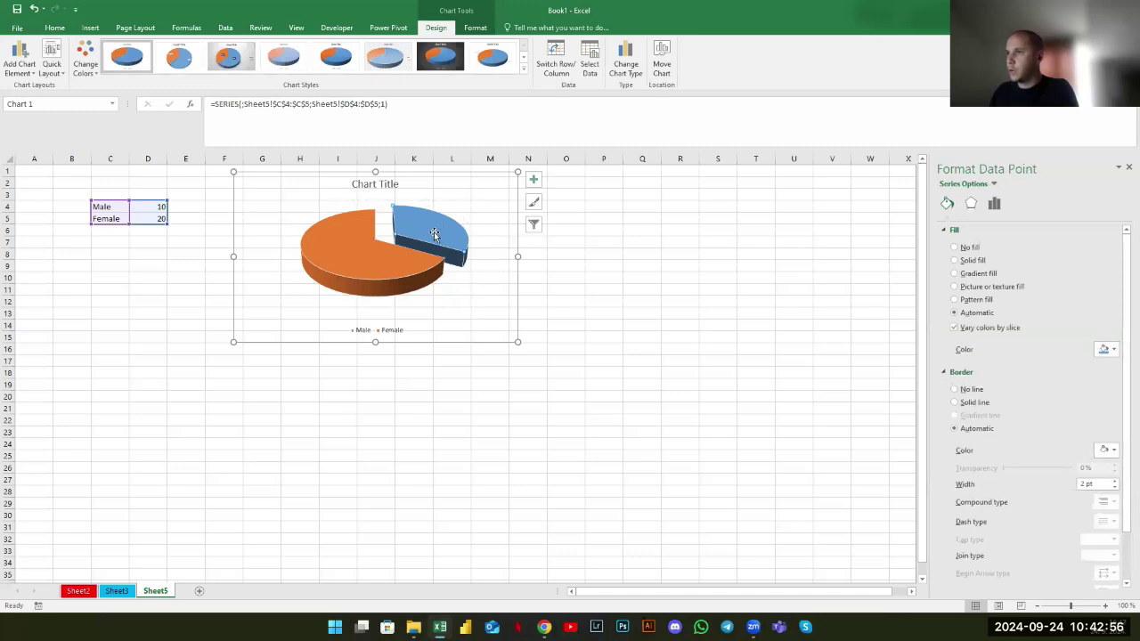
pyautogui.click(600, 315)
# Change Male in D4 to 30, close the formatting pane, and go to Sheet2
pyautogui.click(160, 207)
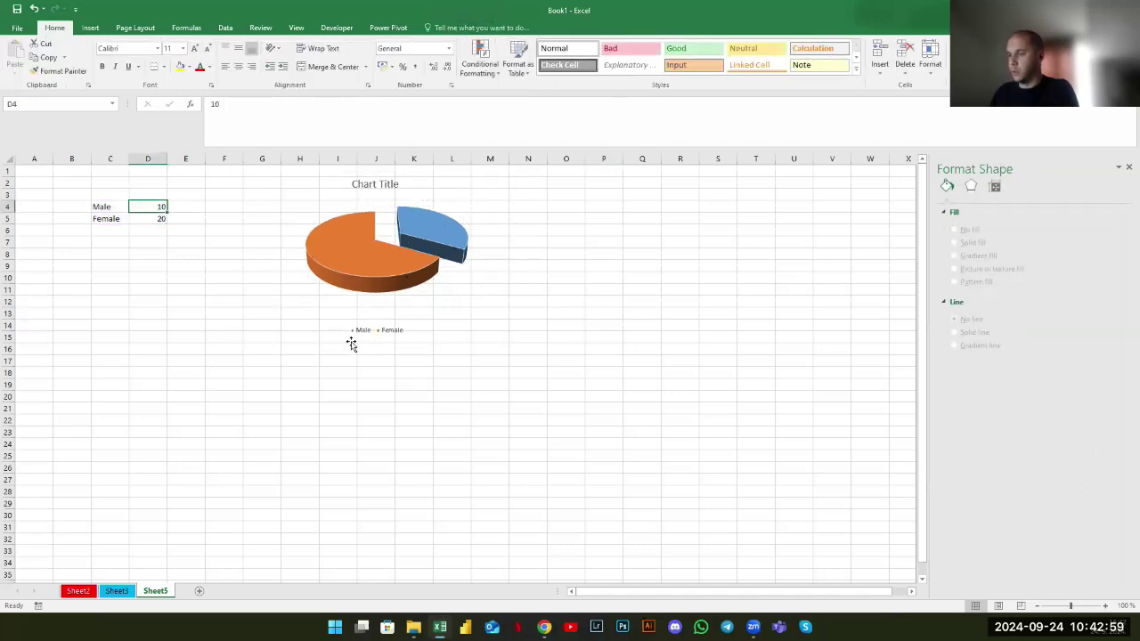
pyautogui.write('30')
pyautogui.press('Return')
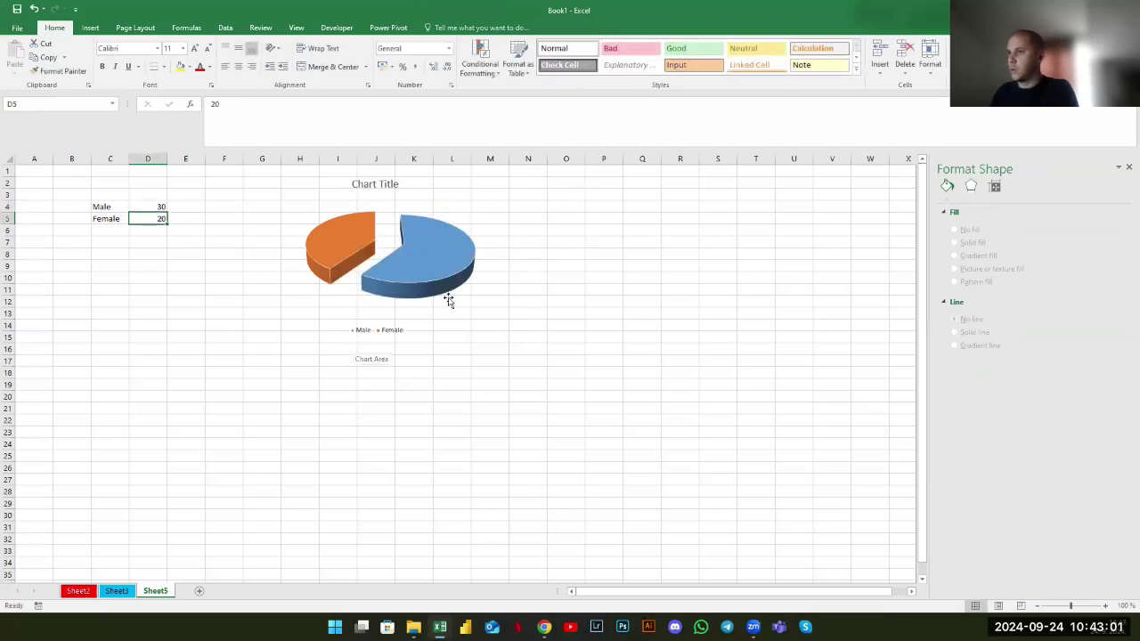
pyautogui.click(570, 399)
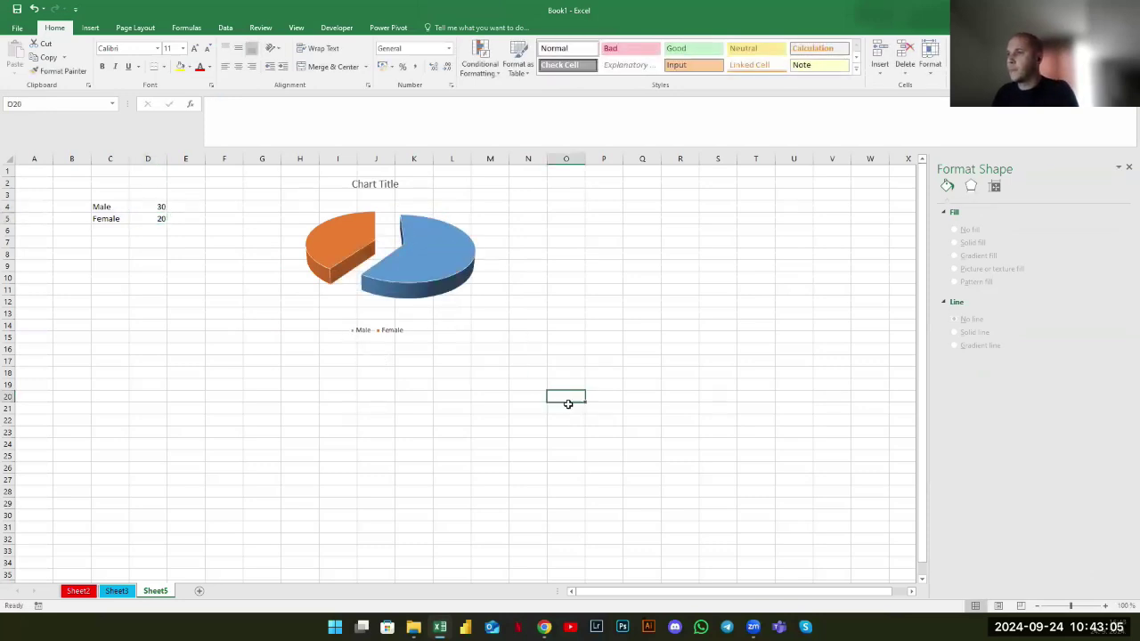
pyautogui.click(1124, 170)
pyautogui.click(78, 590)
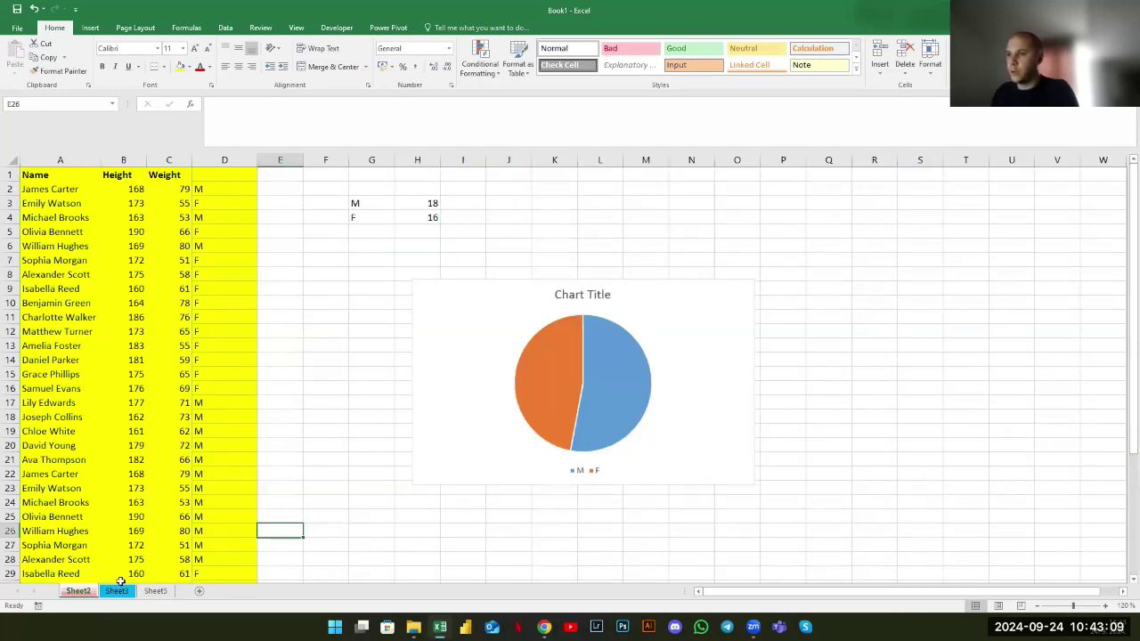
pyautogui.click(313, 327)
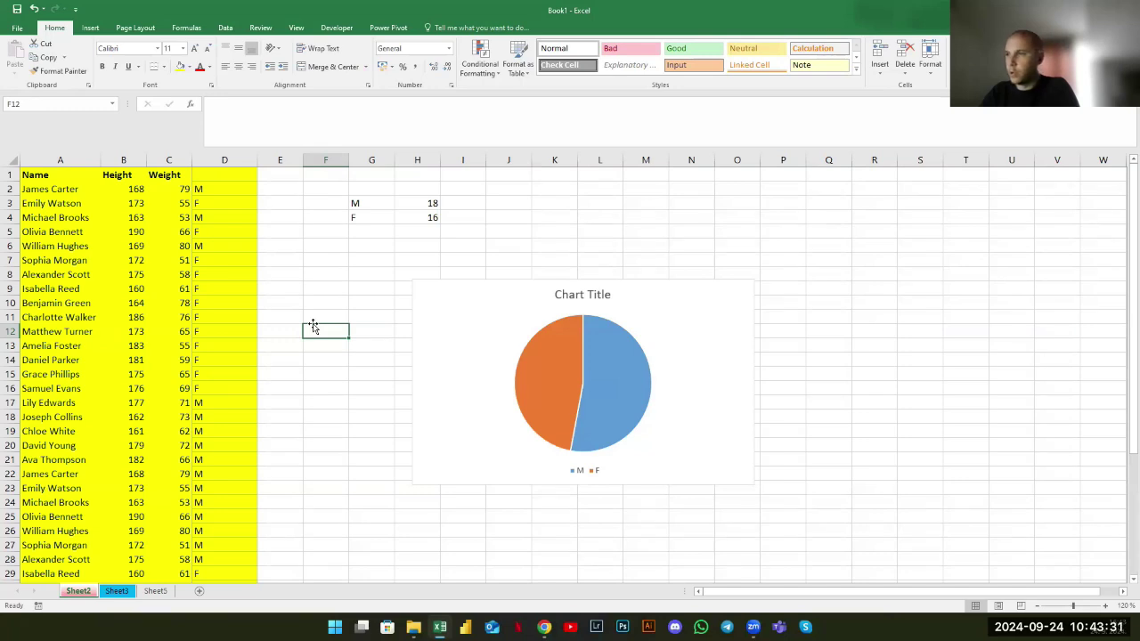
pyautogui.moveTo(282, 261); pyautogui.dragTo(312, 300)
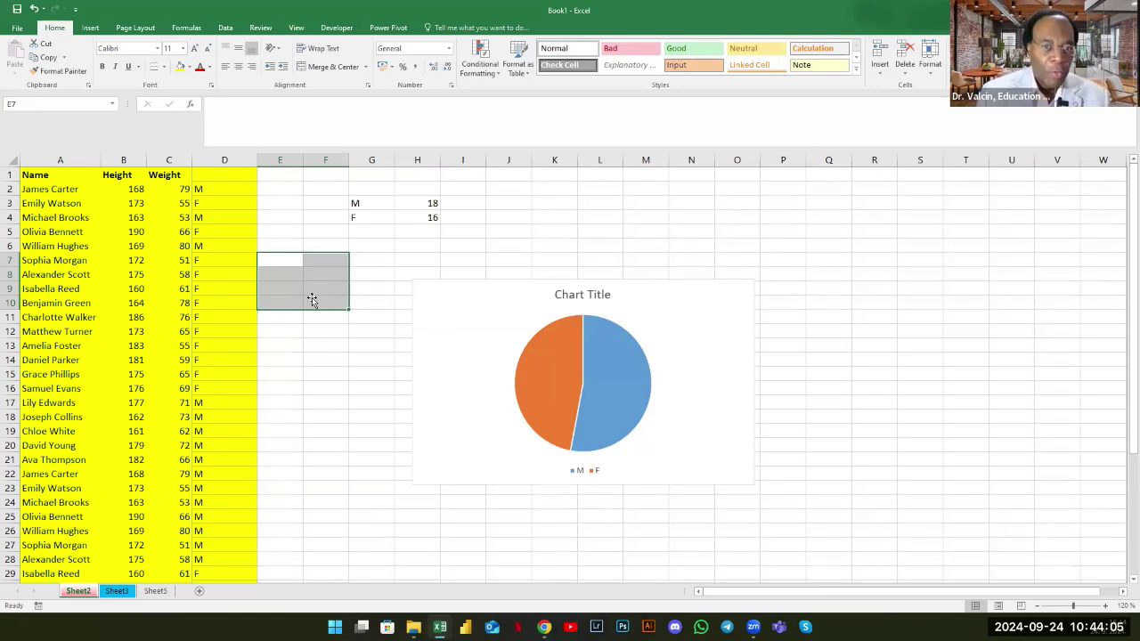
pyautogui.click(316, 301)
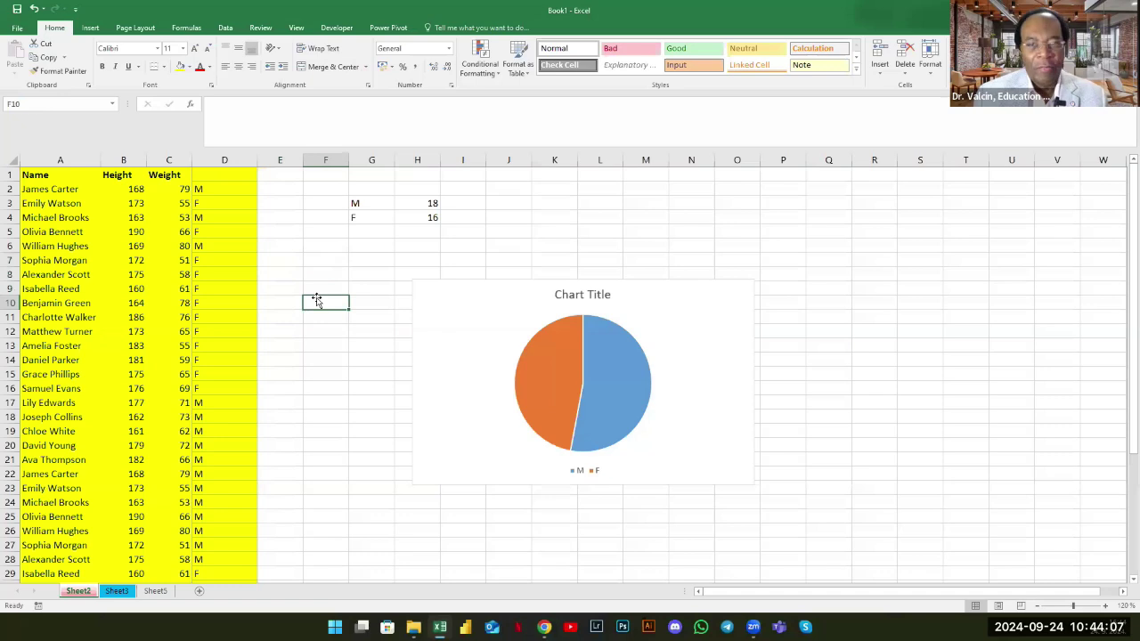
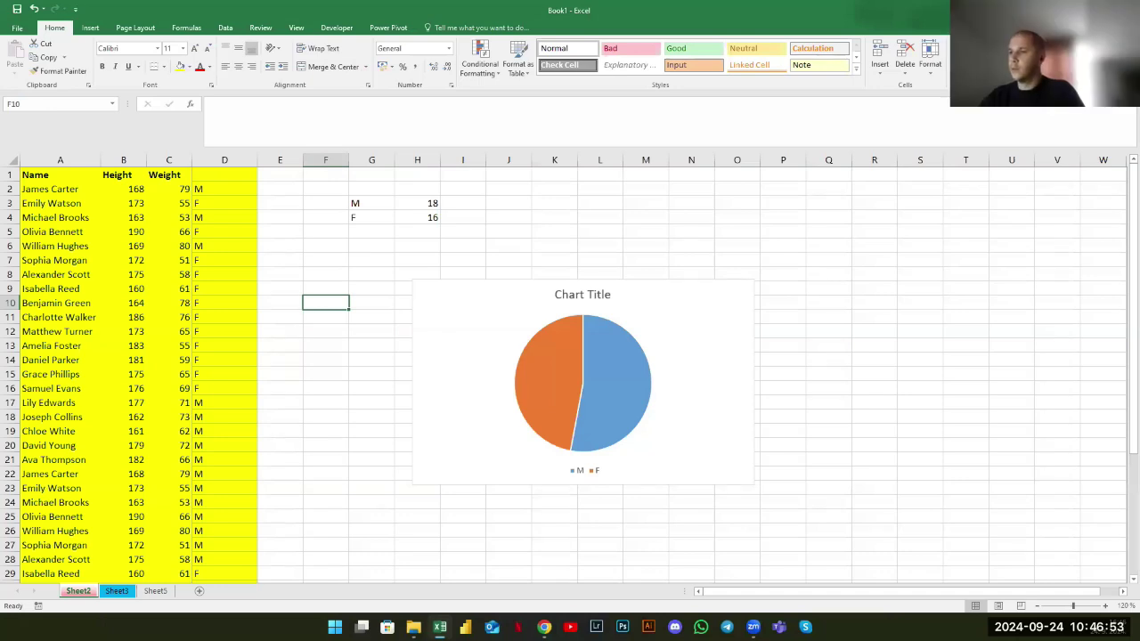
# Switch to Sheet5 and select the Male label so it can be renamed
pyautogui.click(340, 285)
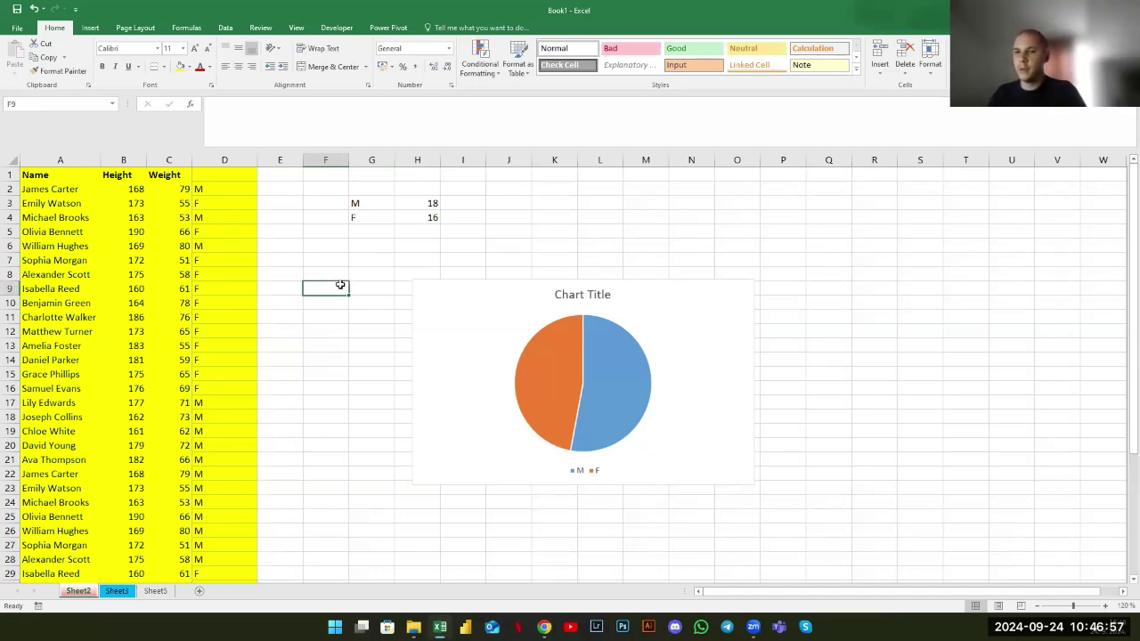
pyautogui.click(157, 591)
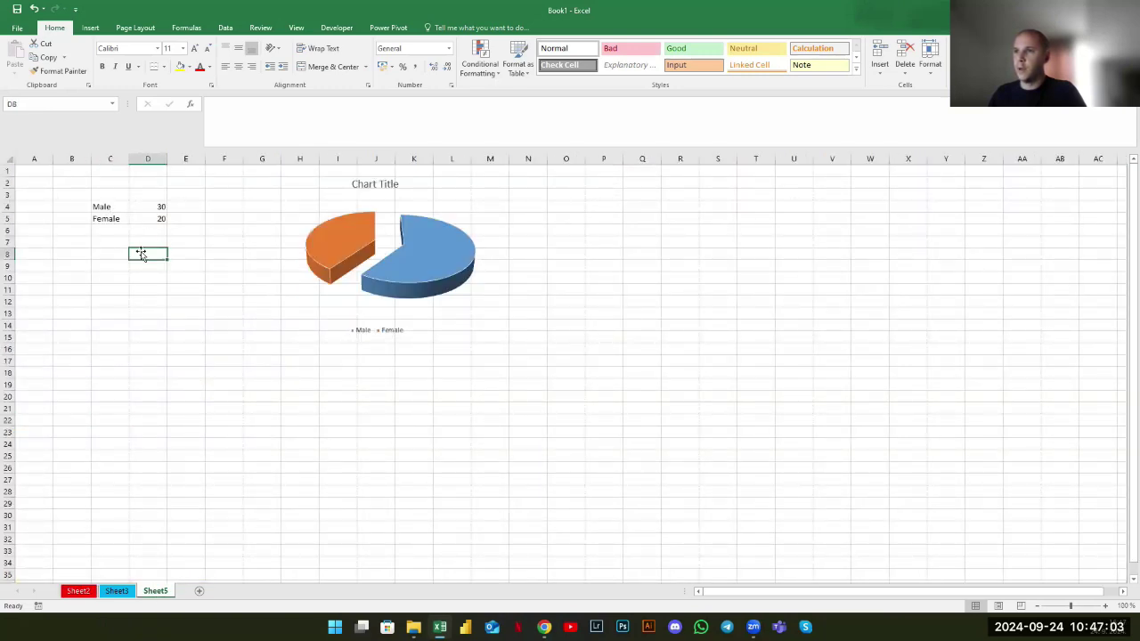
pyautogui.click(178, 305)
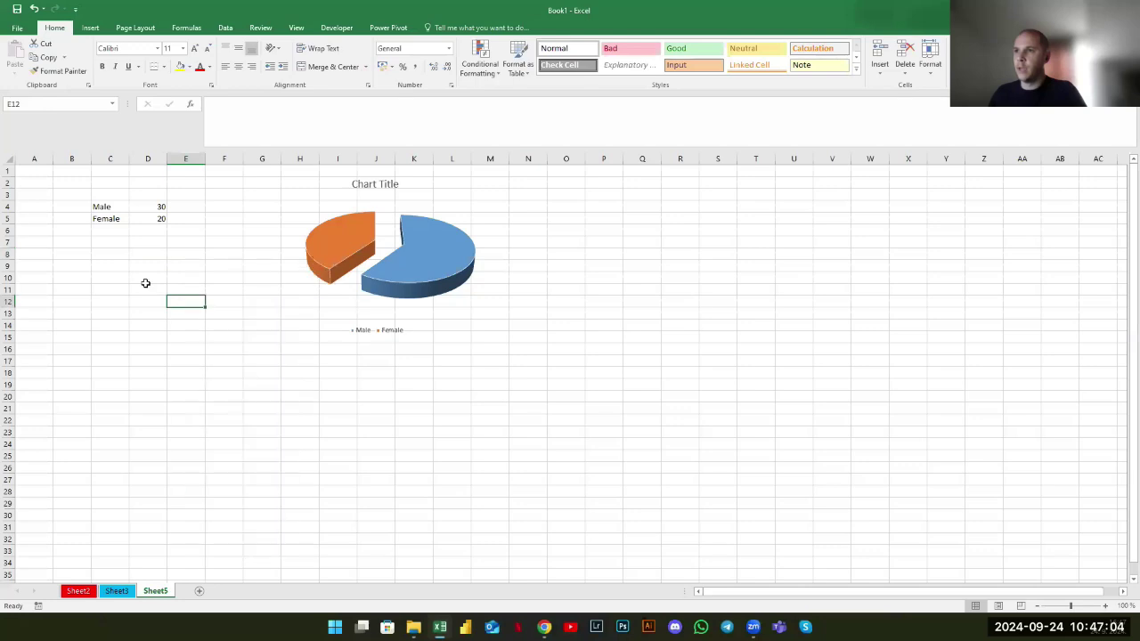
pyautogui.click(110, 208)
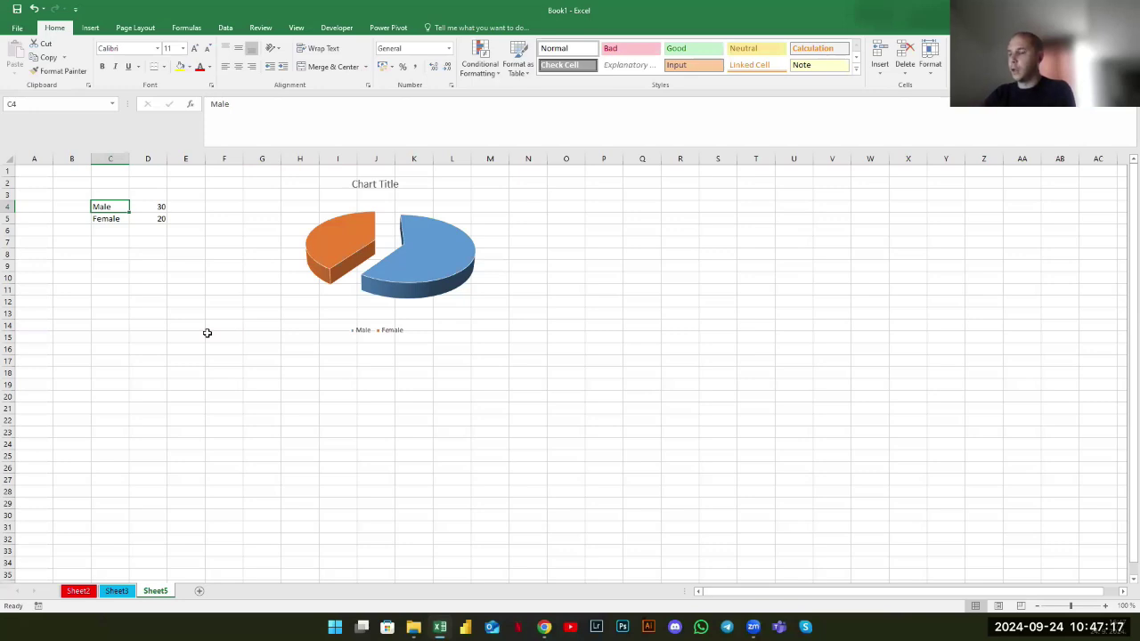
# Replace the table with Budget 150 and Spent 50
pyautogui.write('Budget')
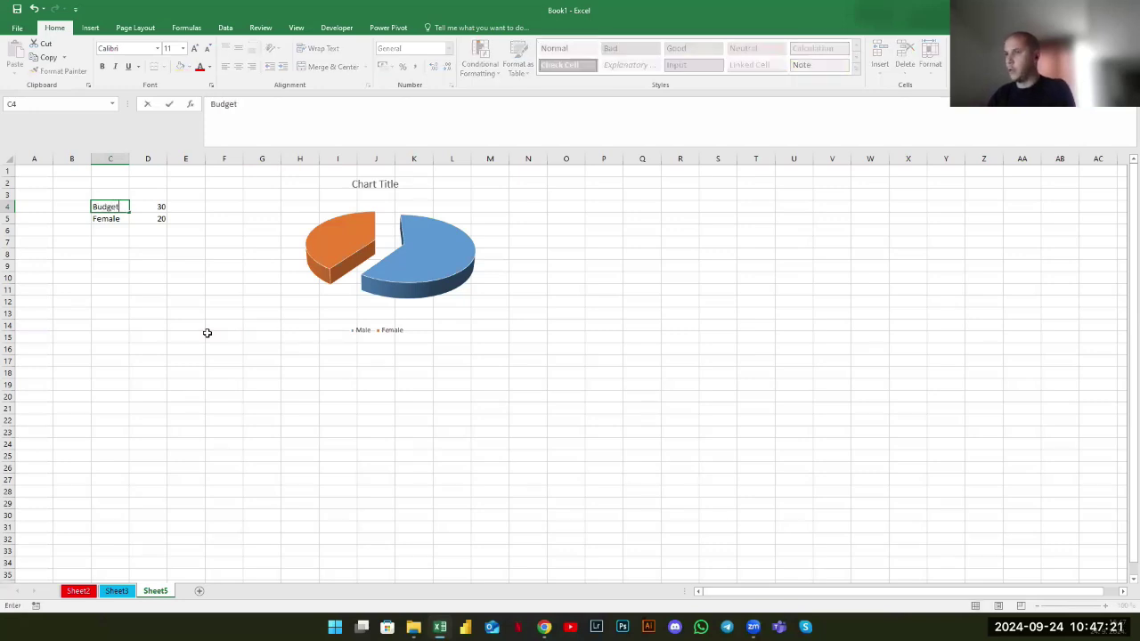
pyautogui.press('Tab')
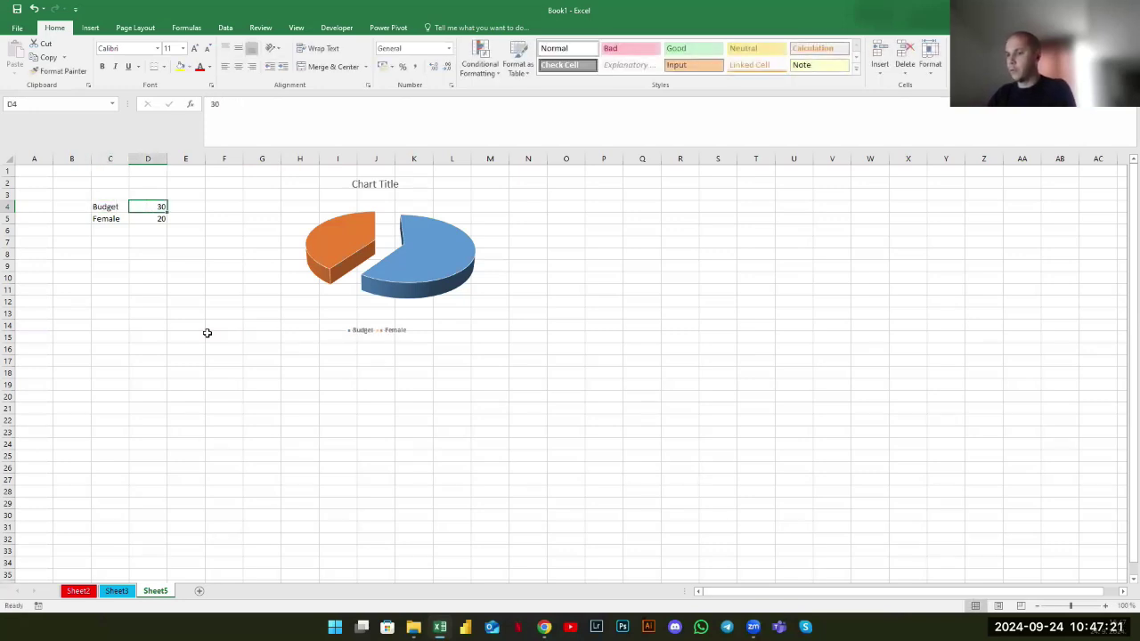
pyautogui.write('150')
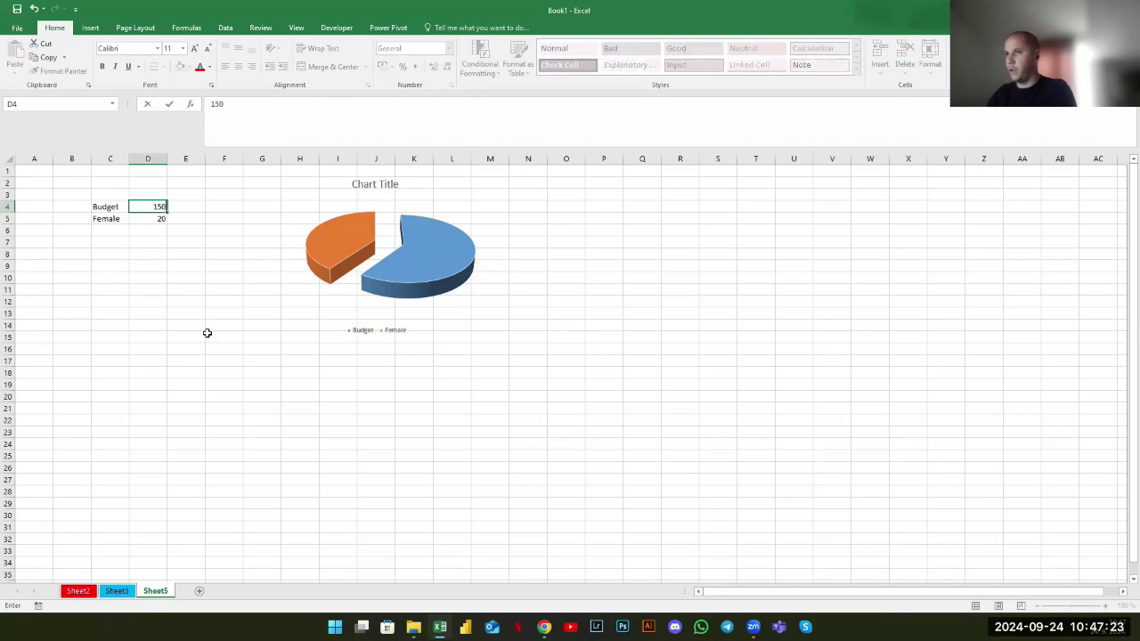
pyautogui.press('Return')
pyautogui.write('Spent')
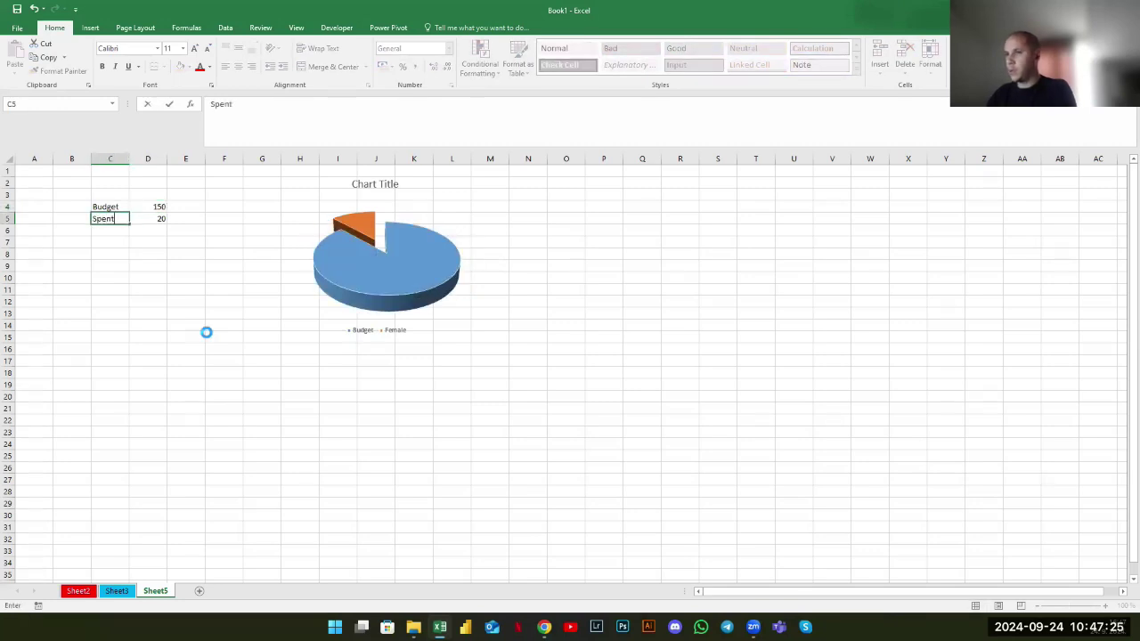
pyautogui.press('Tab')
pyautogui.write('50')
pyautogui.press('Return')
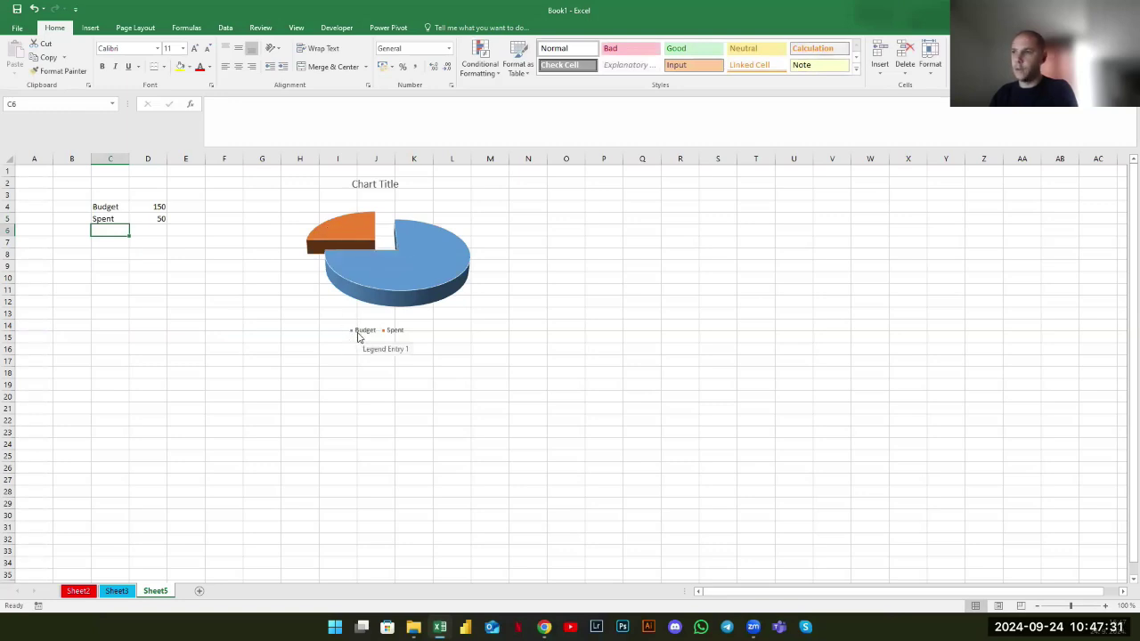
# Inspect the updated pie chart showing Budget 75% and Spent 25%, then leave Sheet5
pyautogui.click(360, 334)
pyautogui.click(328, 361)
pyautogui.moveTo(351, 219)
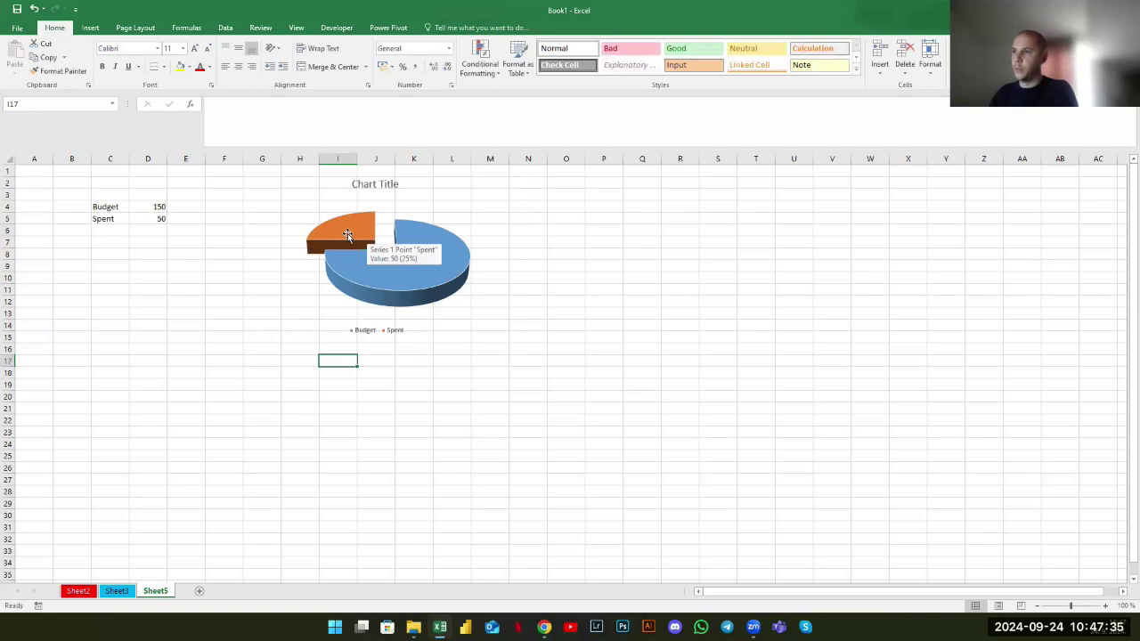
pyautogui.moveTo(418, 242)
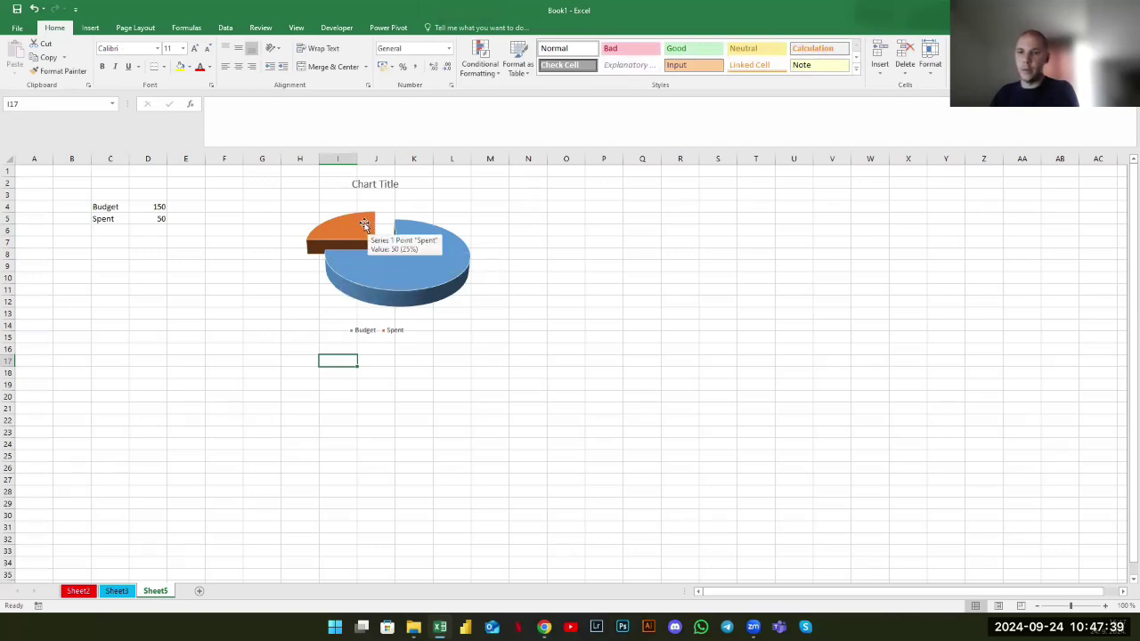
pyautogui.click(365, 225)
pyautogui.click(382, 262)
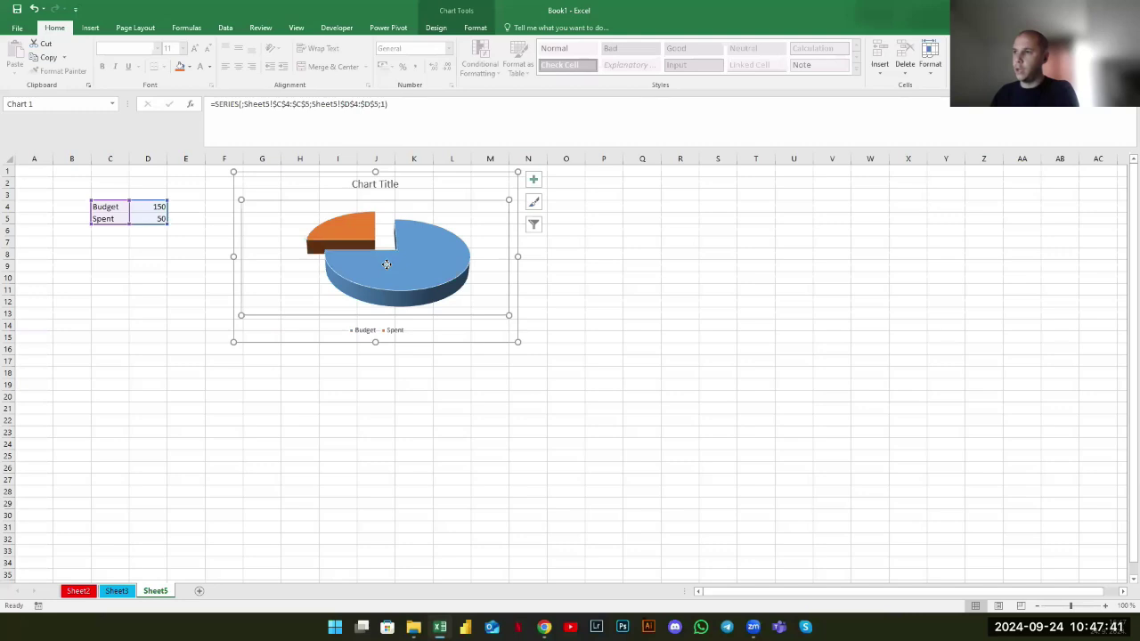
pyautogui.click(338, 408)
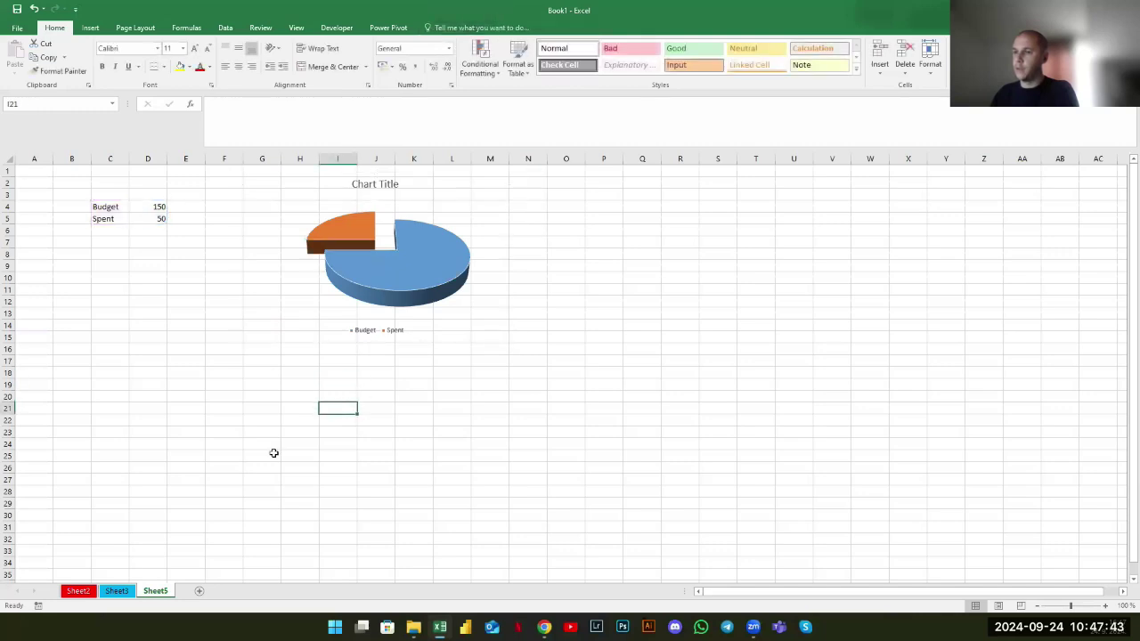
pyautogui.click(128, 592)
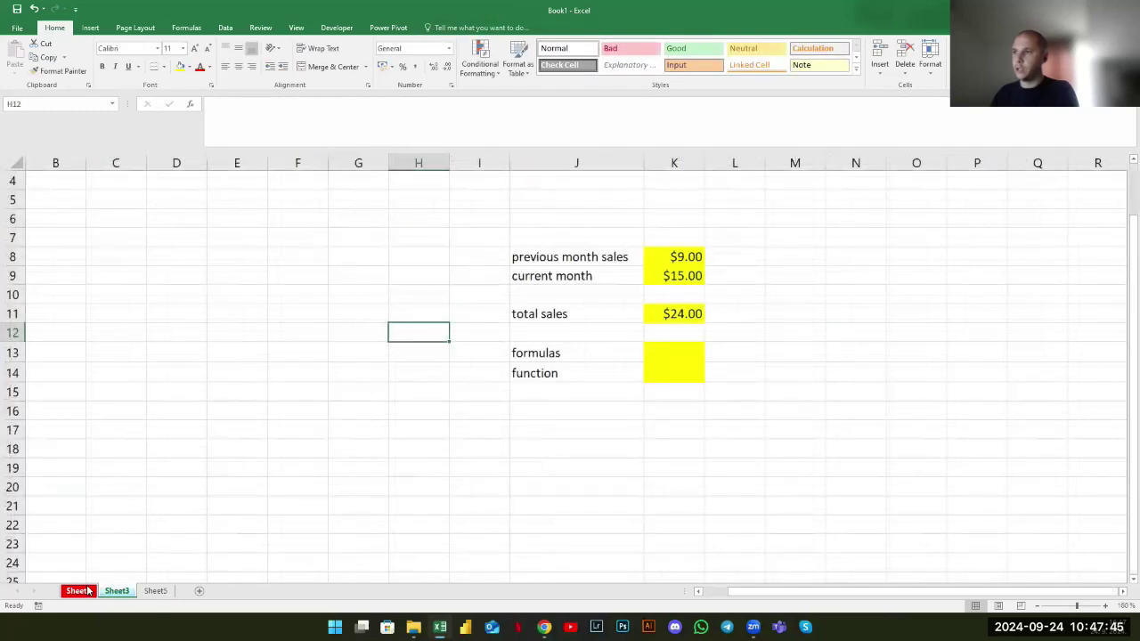
# On Sheet2, review the COUNTIF formulas giving M 18 and F 16, and select columns A–D
pyautogui.click(77, 591)
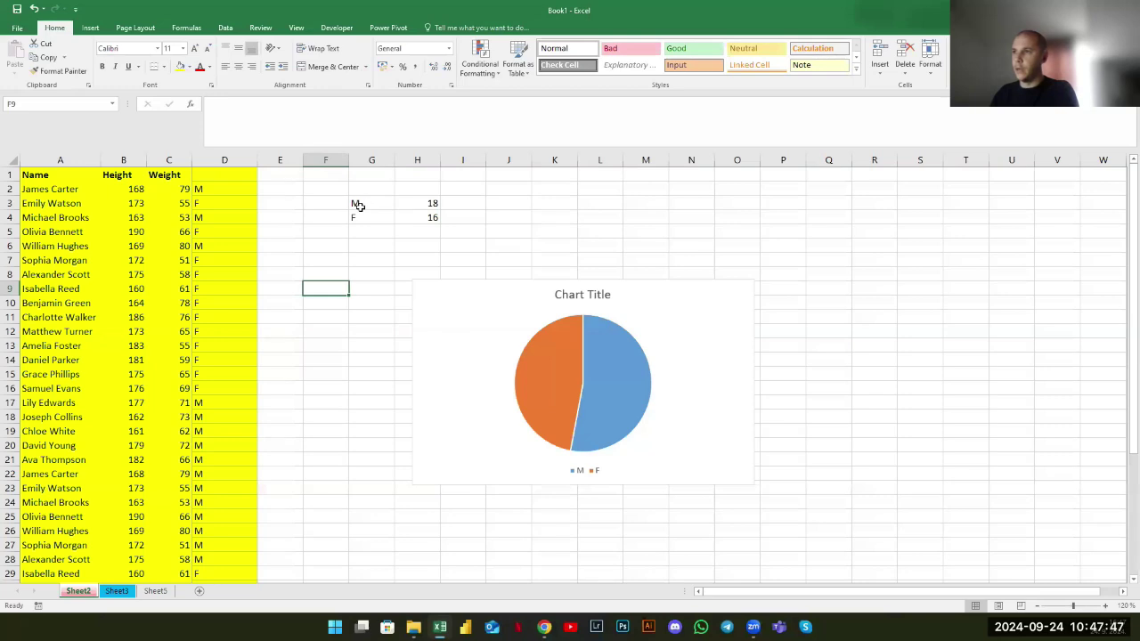
pyautogui.click(358, 204)
pyautogui.click(360, 216)
pyautogui.click(429, 203)
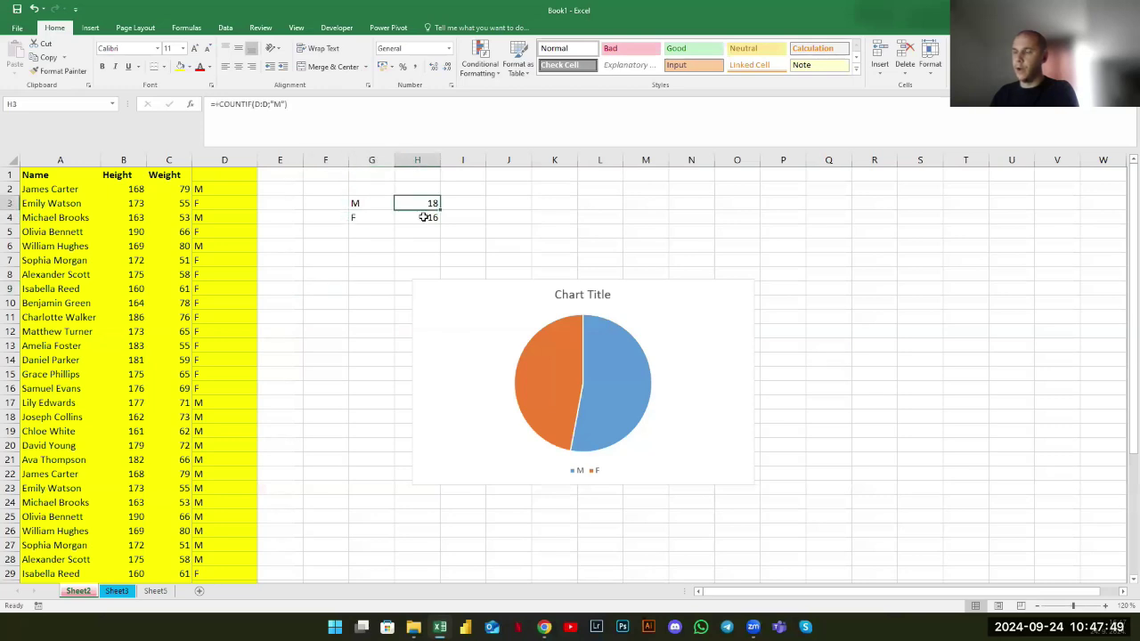
pyautogui.click(426, 218)
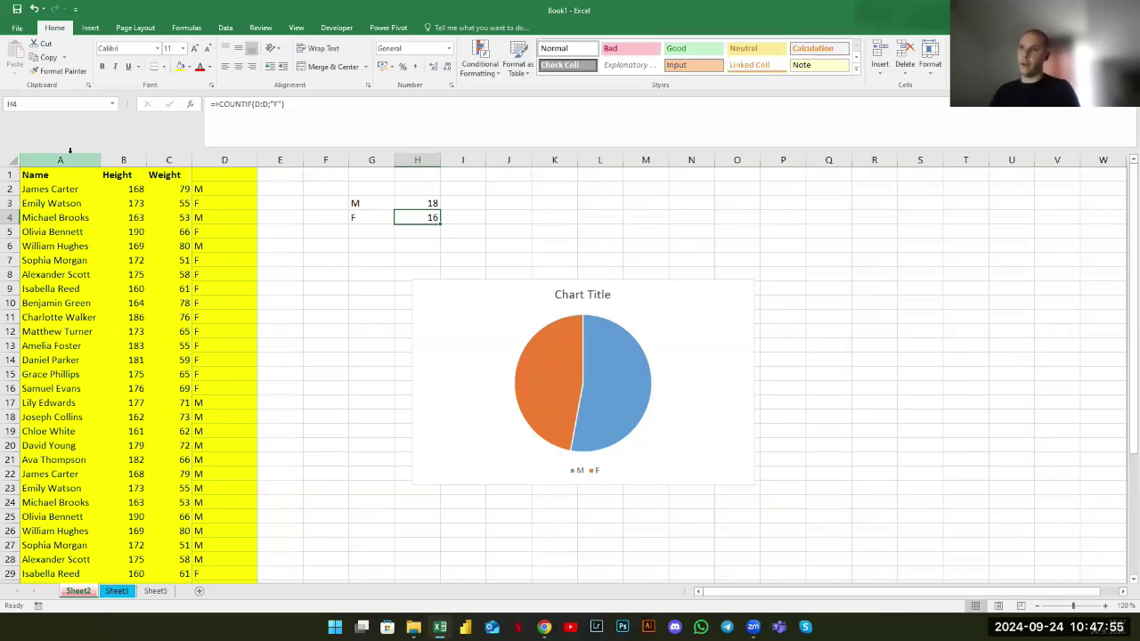
pyautogui.moveTo(69, 150); pyautogui.dragTo(207, 221)
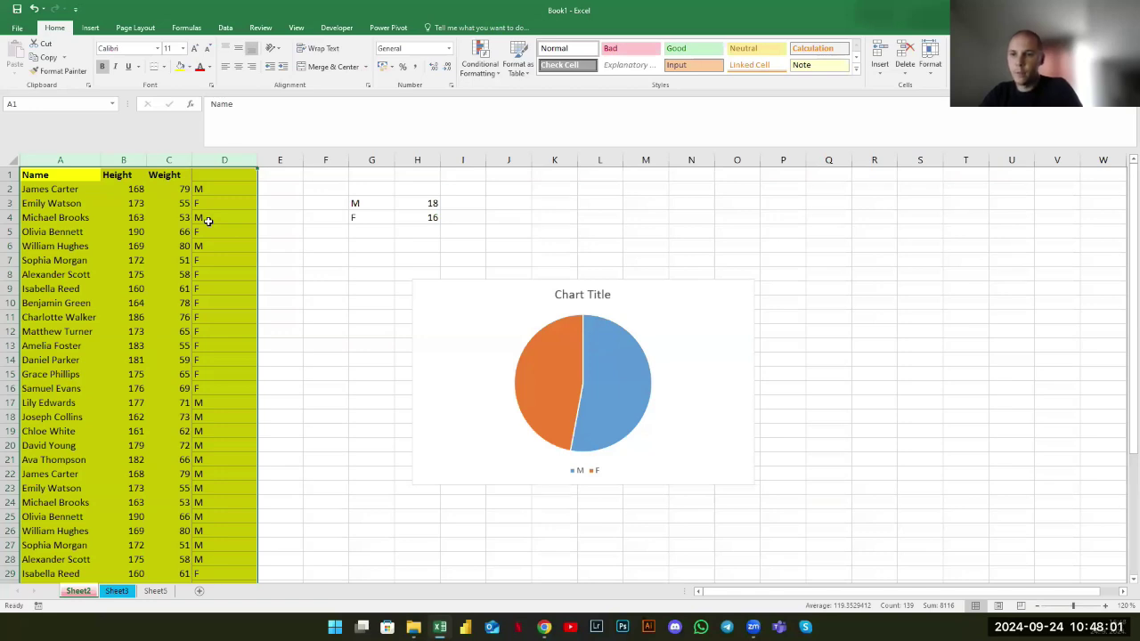
pyautogui.click(331, 263)
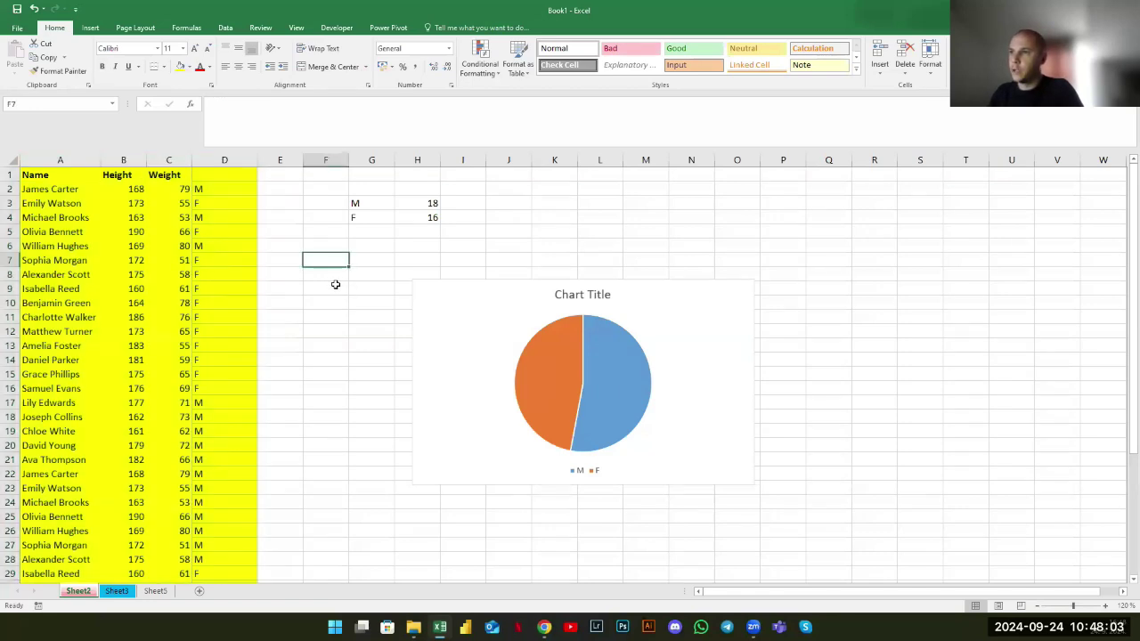
# Rename the Height header to Profit and delete the Weight and gender columns
pyautogui.click(137, 180)
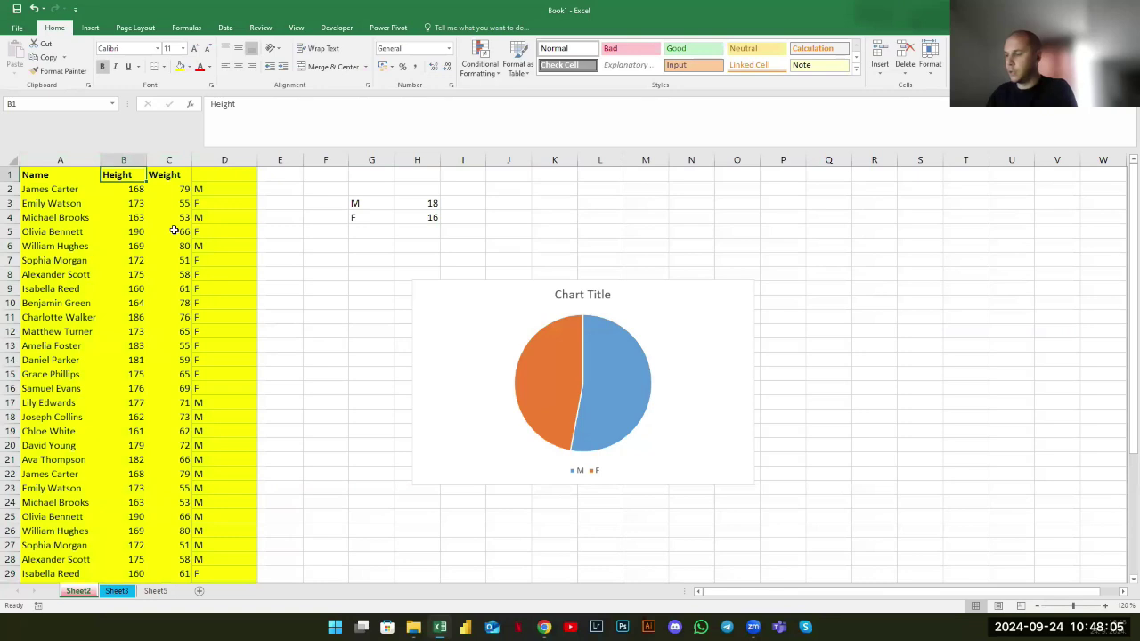
pyautogui.write('Pro')
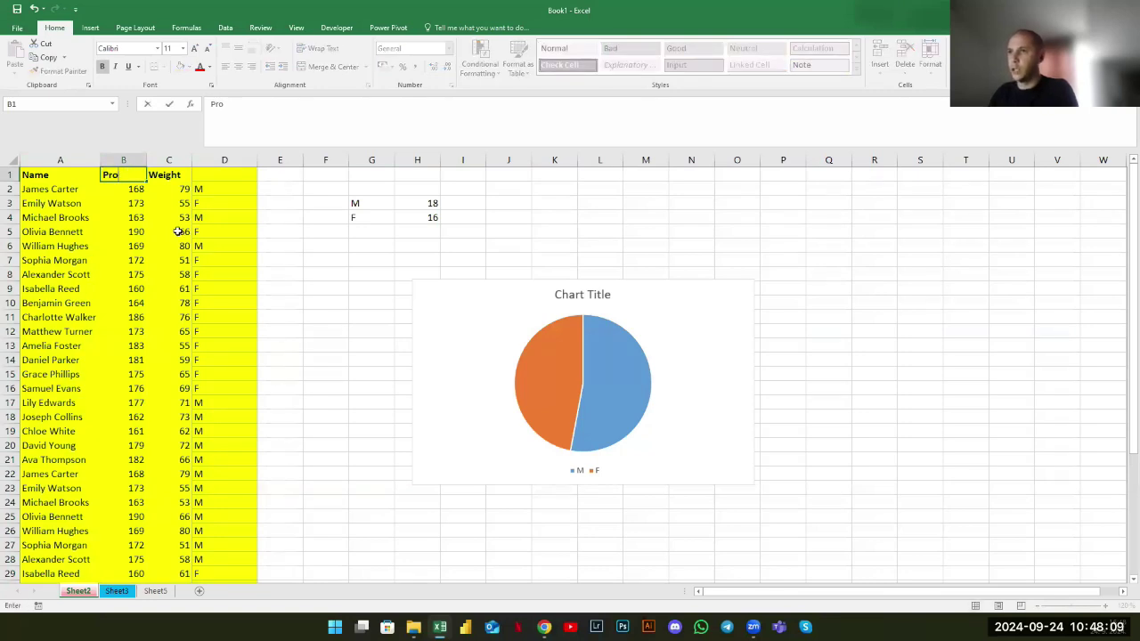
pyautogui.write('fit')
pyautogui.press('Tab')
pyautogui.moveTo(169, 159); pyautogui.dragTo(270, 330)
pyautogui.rightClick(224, 192)
pyautogui.click(272, 316)
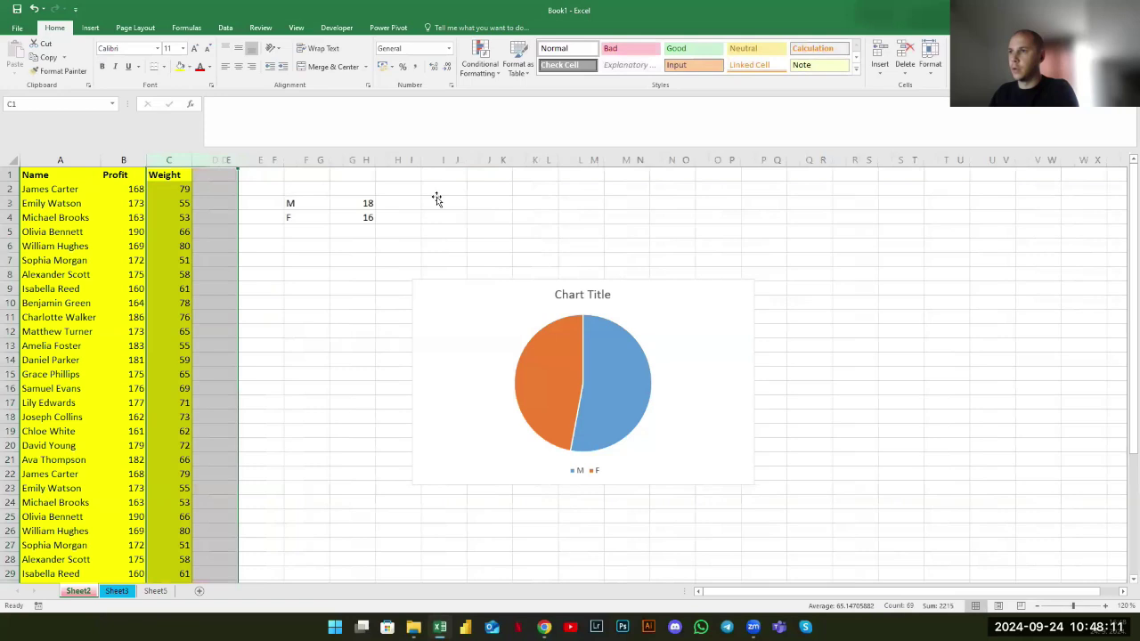
# Delete the columns holding the M/F counts and pie chart
pyautogui.click(232, 159)
pyautogui.keyDown('shift'); pyautogui.click(799, 274); pyautogui.keyUp('shift')
pyautogui.rightClick(596, 243)
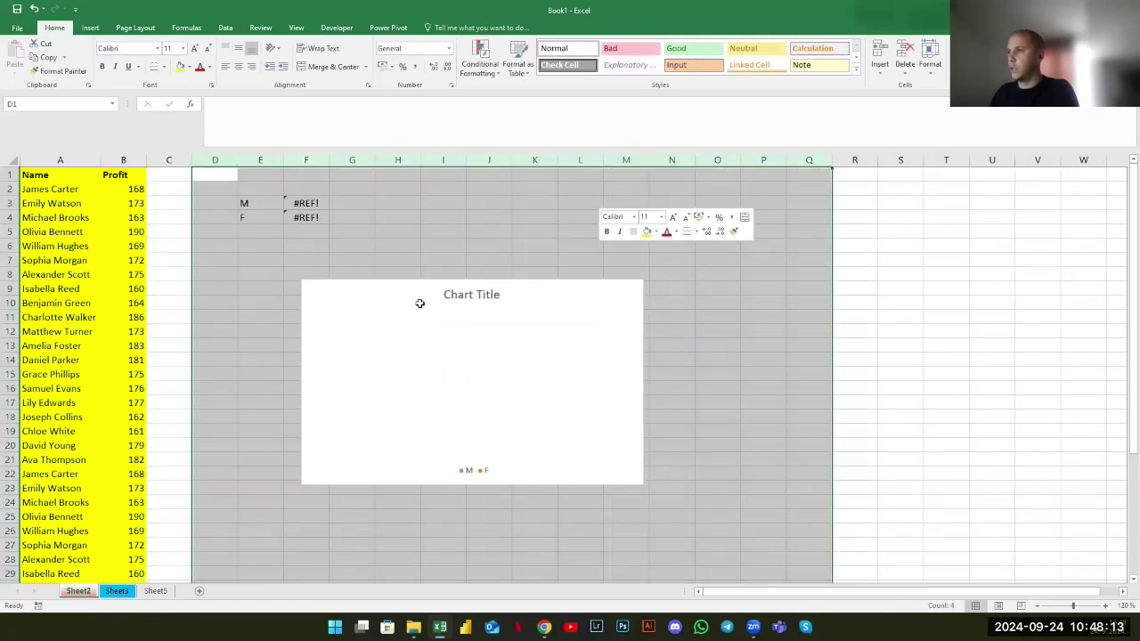
pyautogui.click(624, 347)
pyautogui.click(260, 259)
# Rename the Name header in A1 to Client
pyautogui.click(56, 175)
pyautogui.write('Client')
pyautogui.press('Tab')
pyautogui.click(334, 210)
pyautogui.click(310, 207)
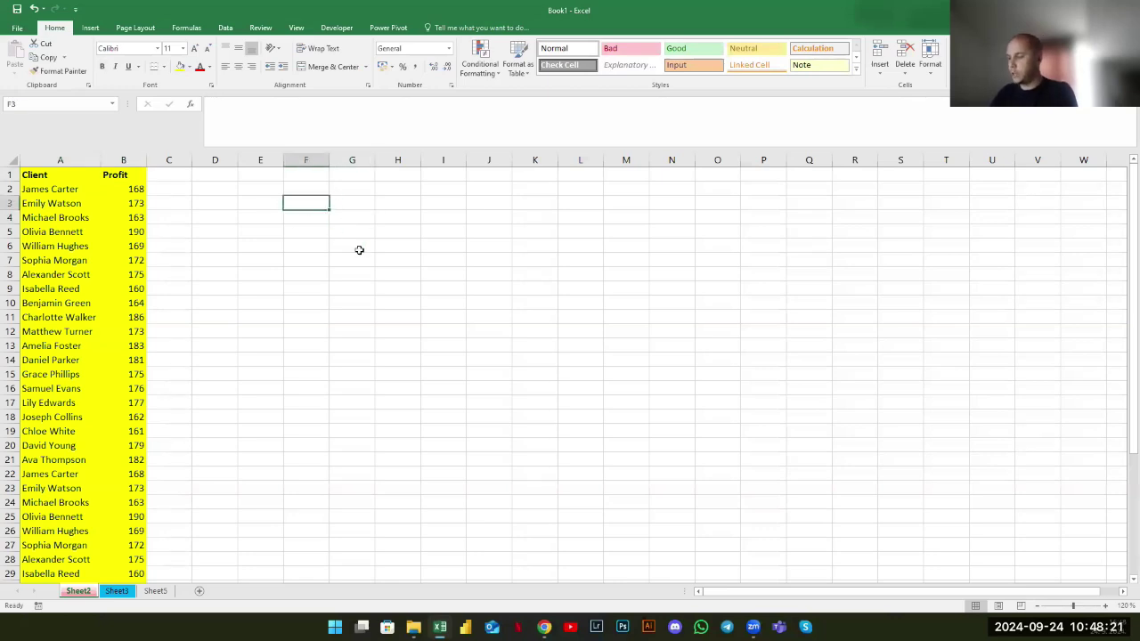
# Add a Total profit label in F3 with a SUM of column B, giving 5901
pyautogui.write('Total')
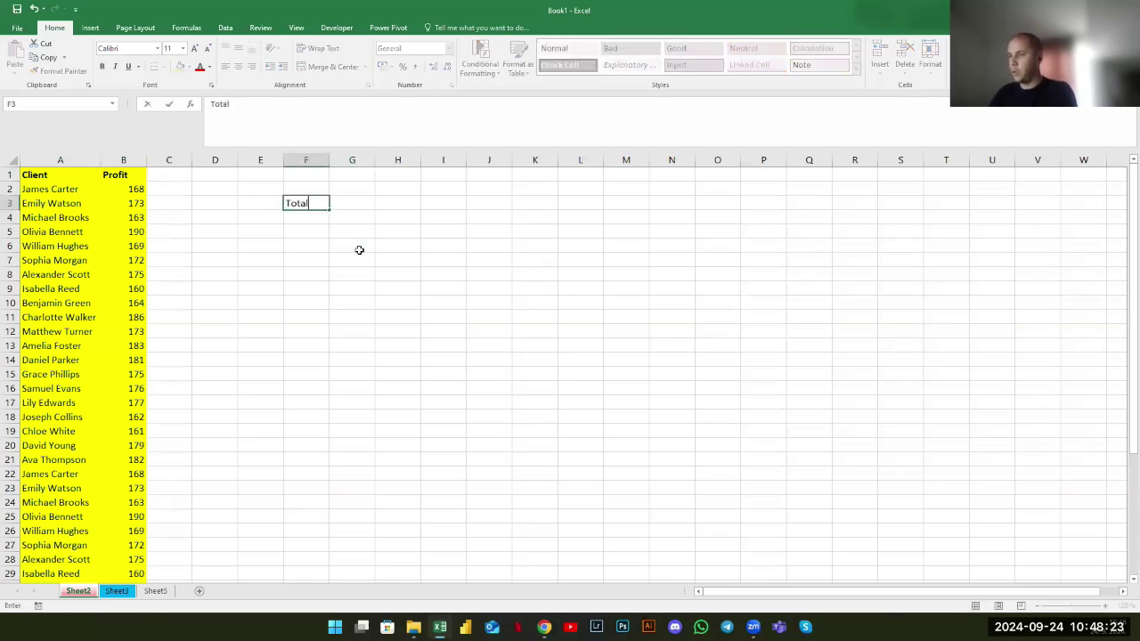
pyautogui.write(' profit')
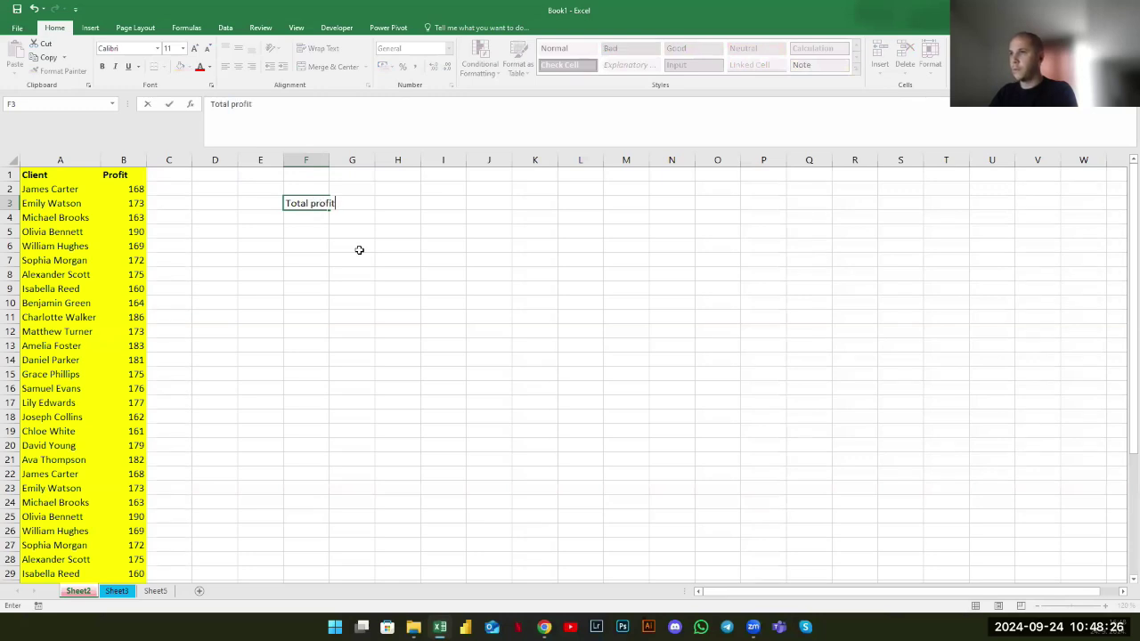
pyautogui.press('Tab')
pyautogui.write('+')
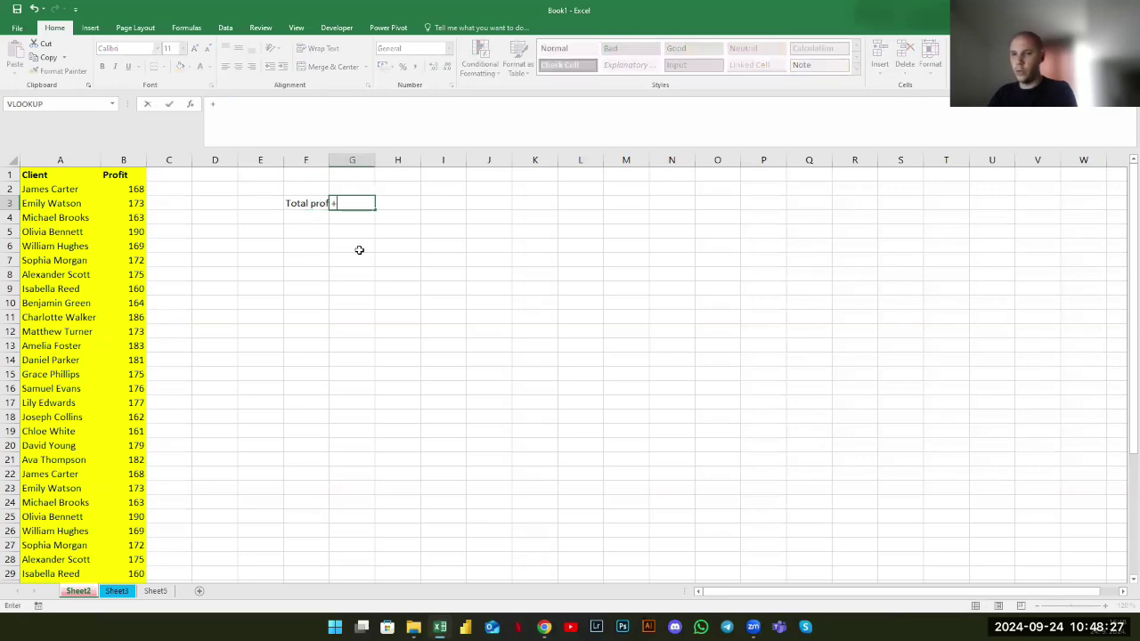
pyautogui.write('sum')
pyautogui.press('Tab')
pyautogui.click(118, 161)
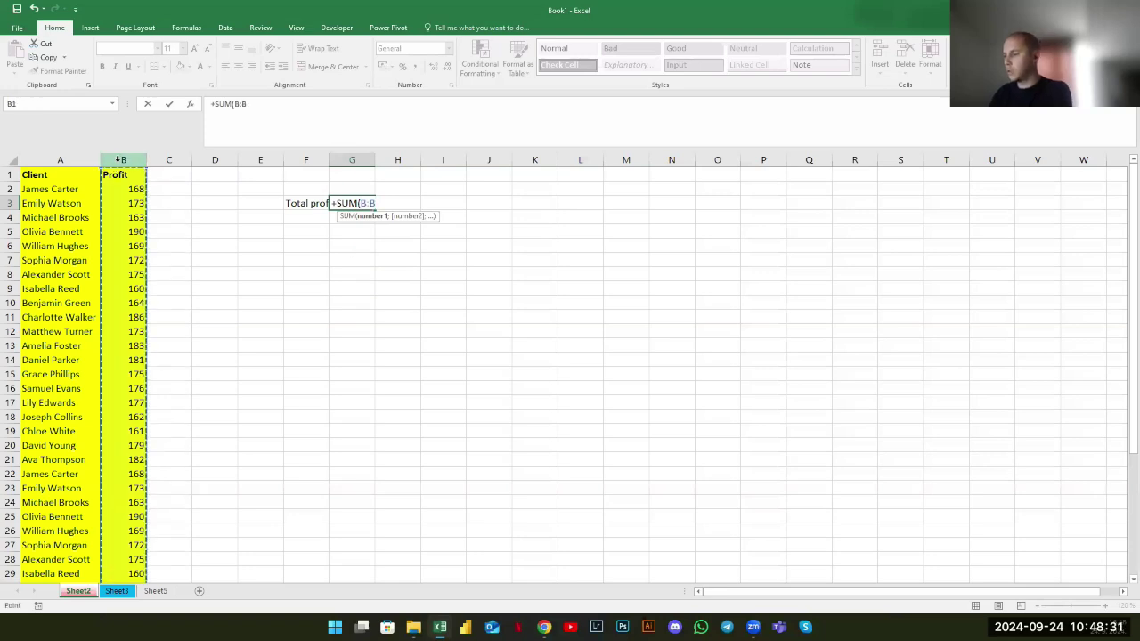
pyautogui.press('Return')
pyautogui.click(344, 201)
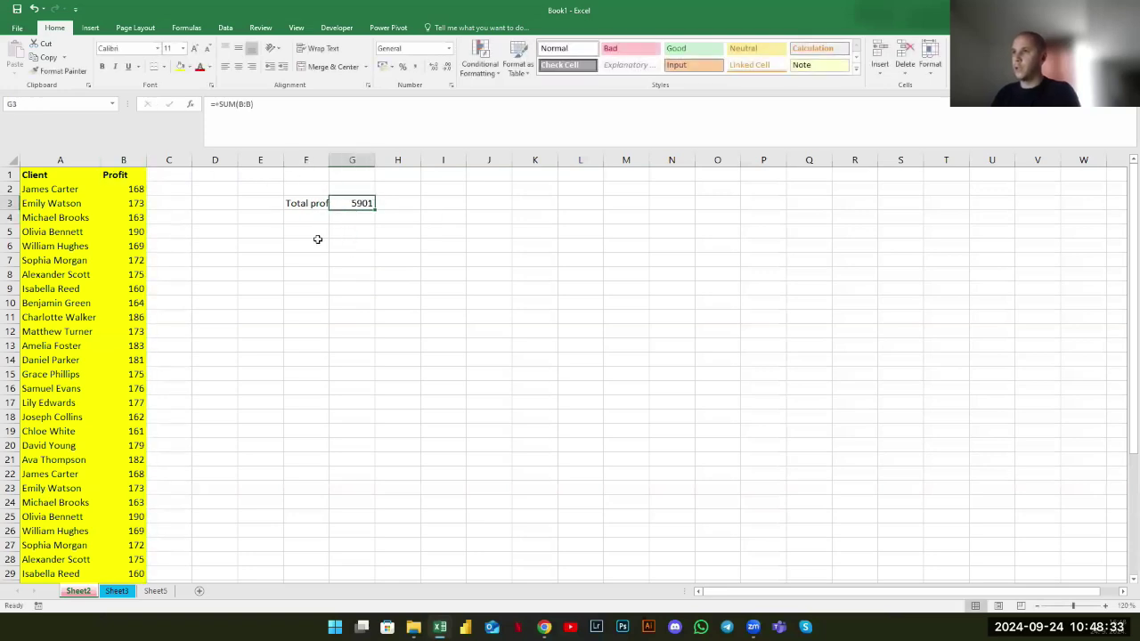
# Autofit column F so the Total profit label shows in full
pyautogui.doubleClick(329, 160)
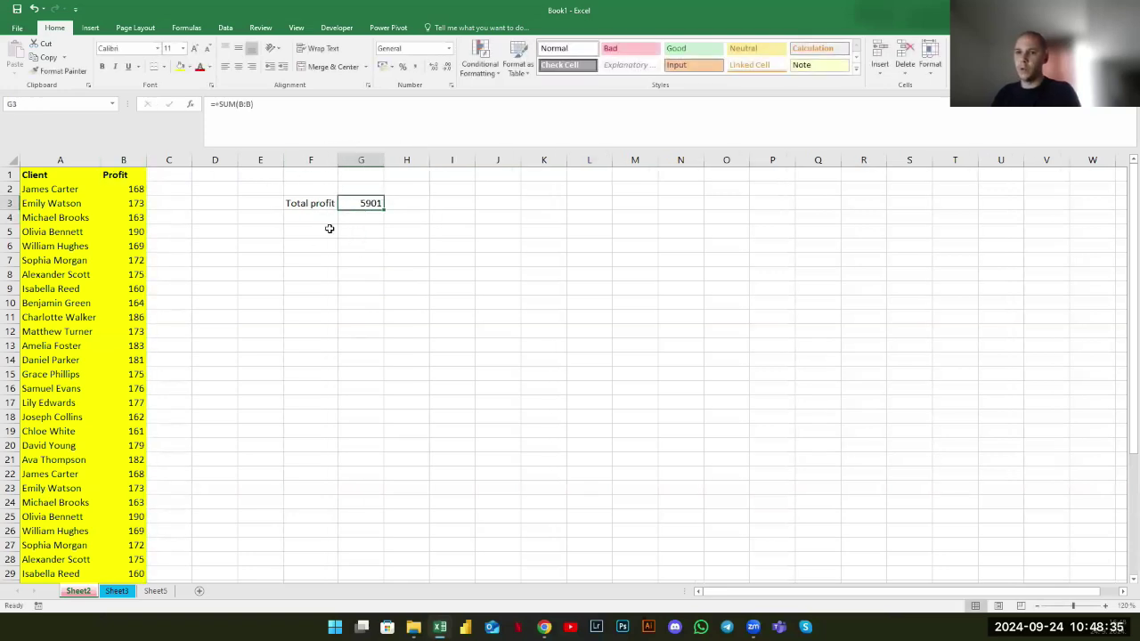
pyautogui.click(326, 220)
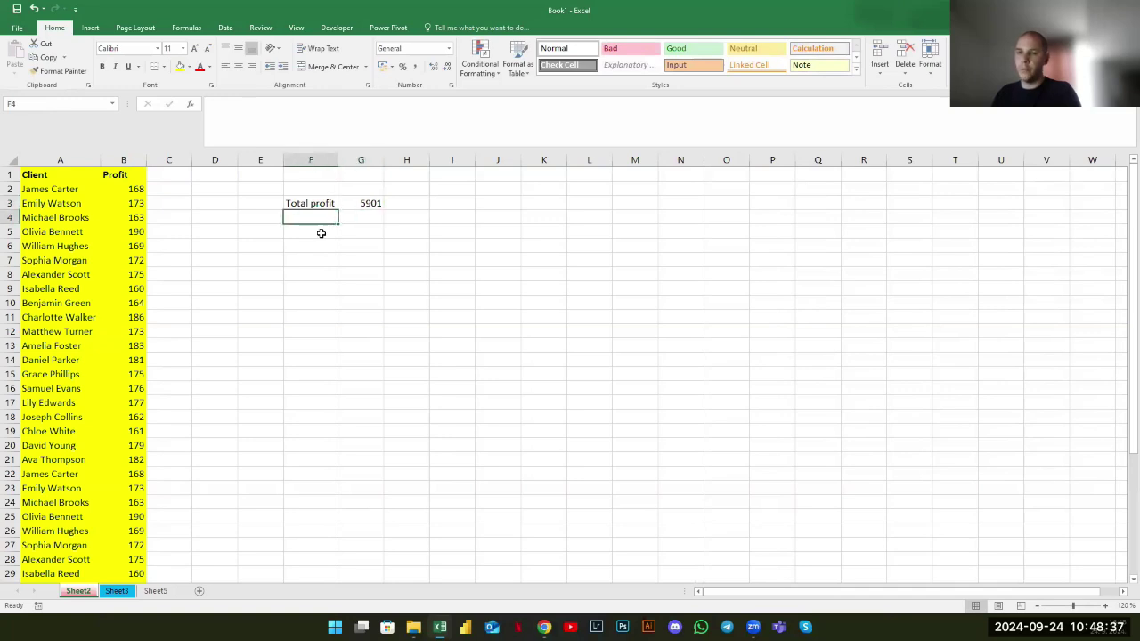
pyautogui.click(320, 231)
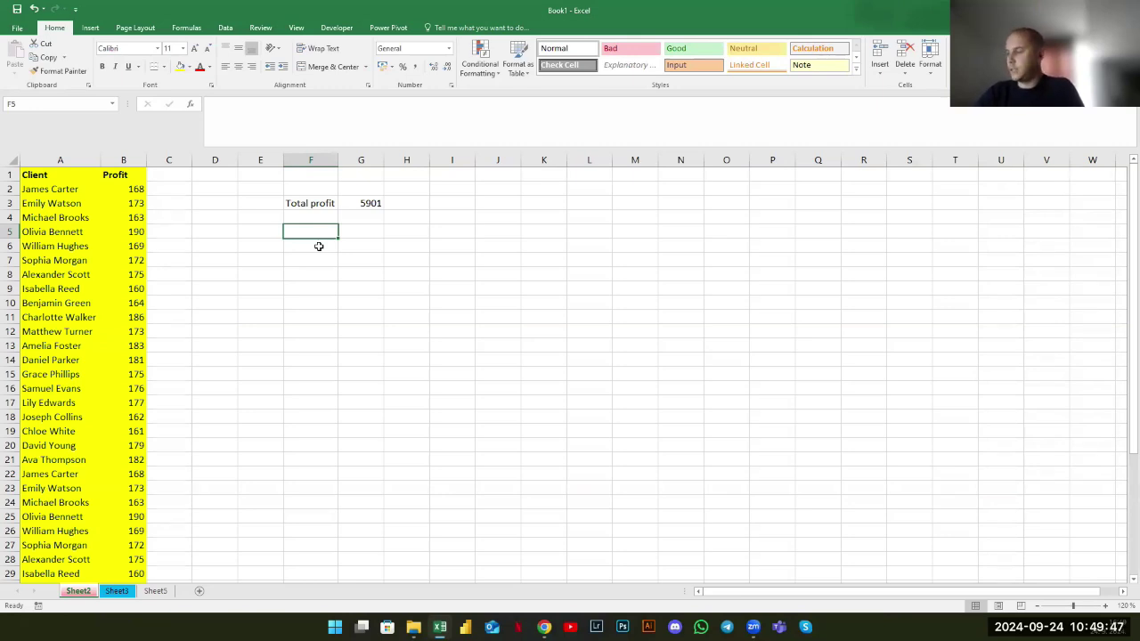
pyautogui.click(318, 245)
pyautogui.write('+')
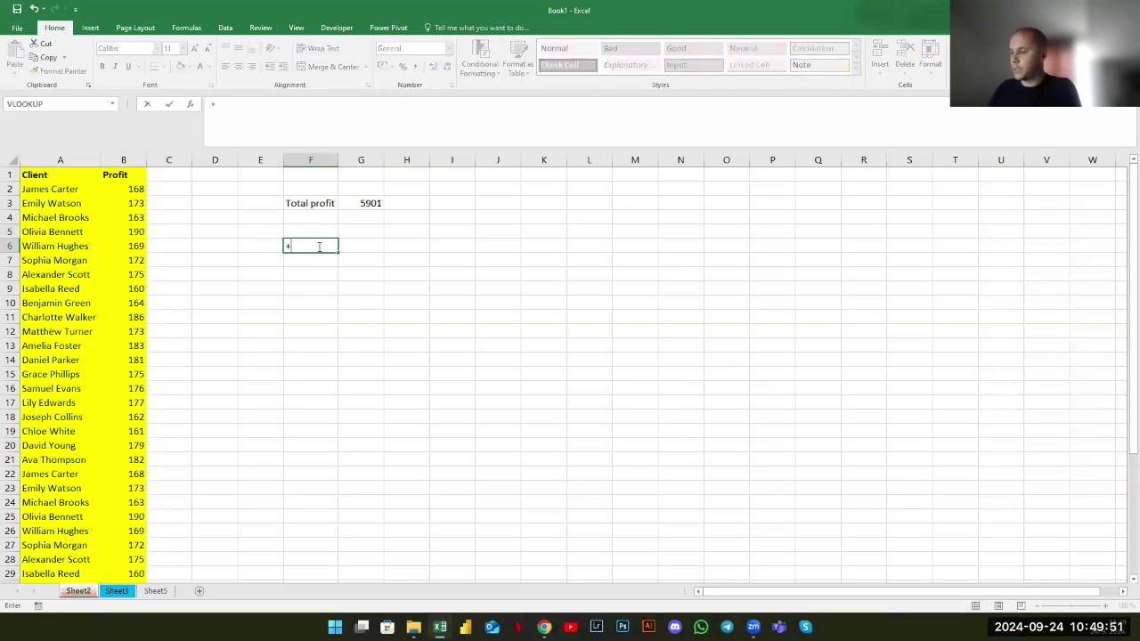
pyautogui.write('sum(')
pyautogui.click(108, 157)
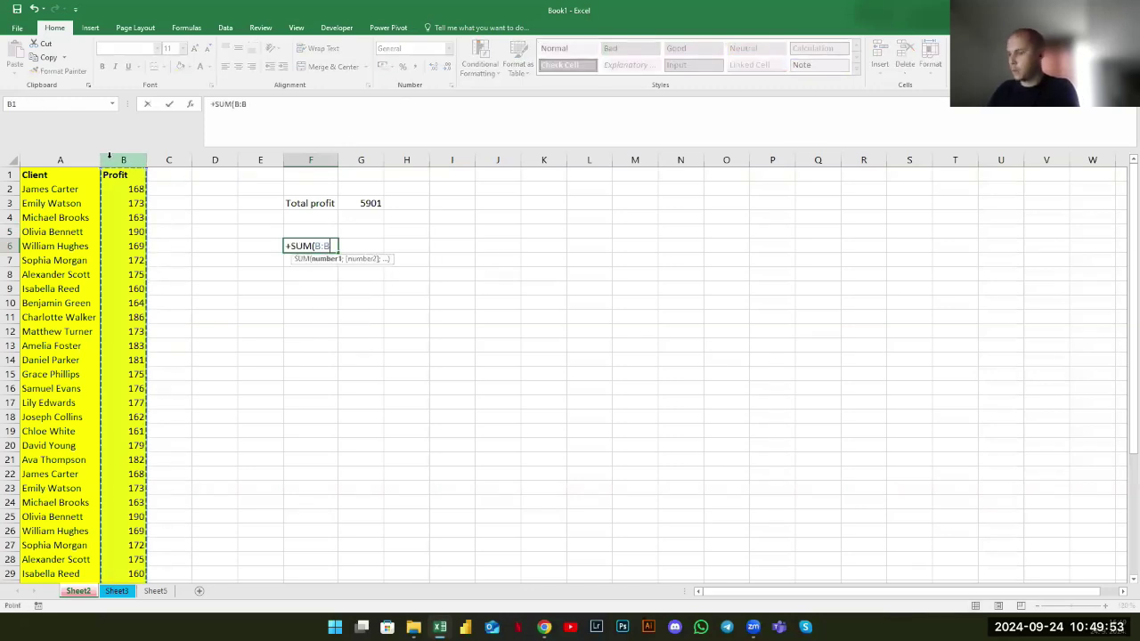
pyautogui.press('Return')
pyautogui.write('=sum(')
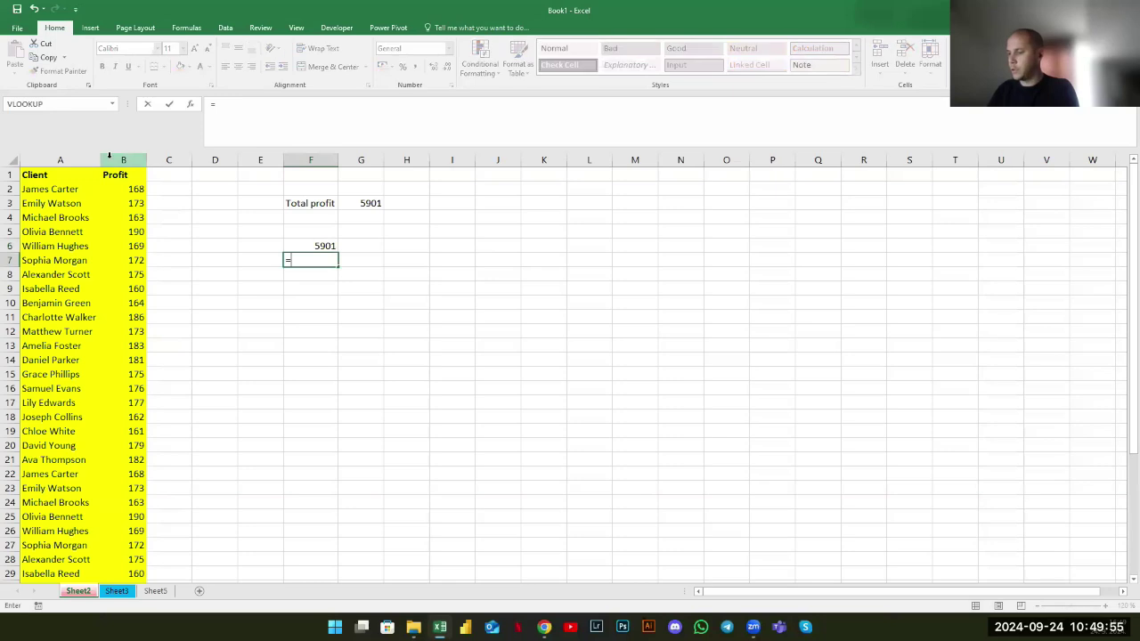
pyautogui.click(123, 159)
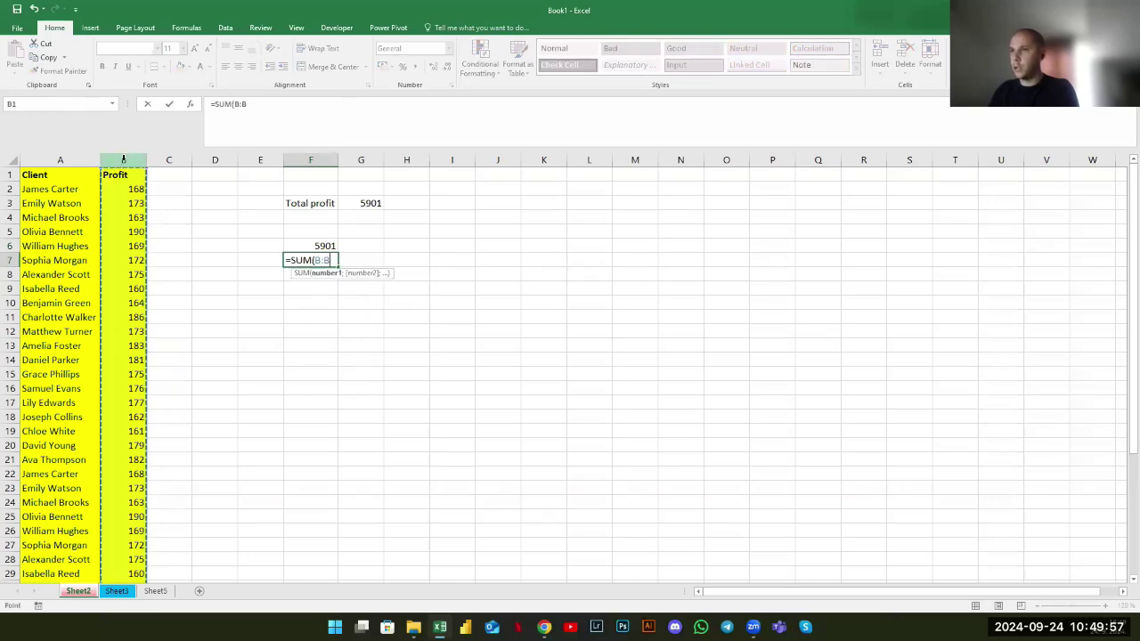
pyautogui.hotkey('ctrl', 'Return')
pyautogui.press('Return')
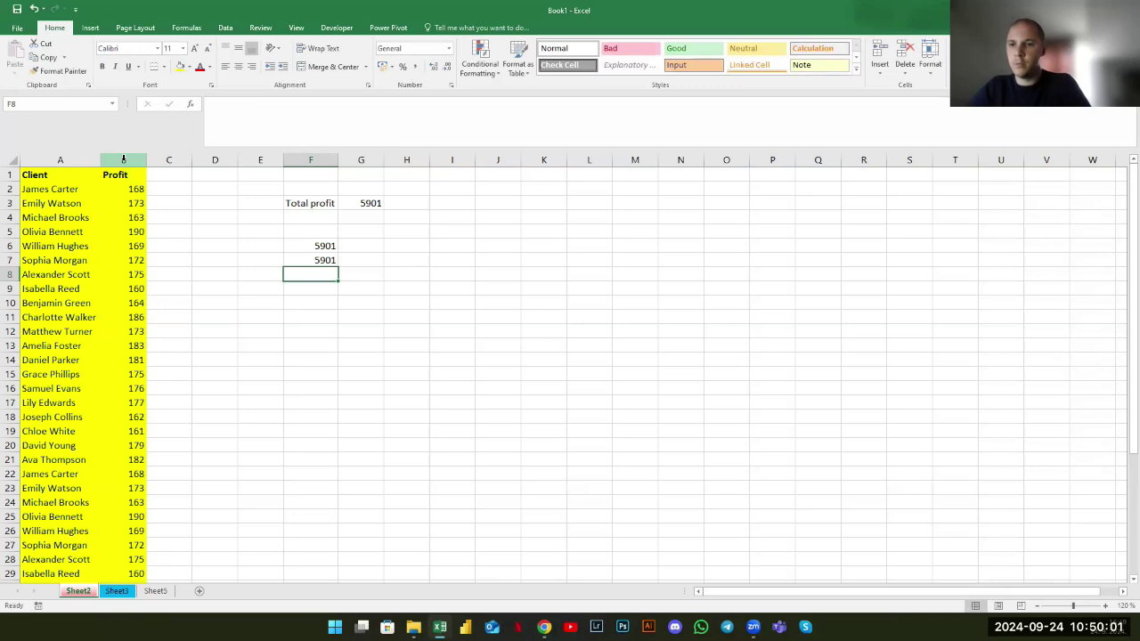
pyautogui.press('Up')
pyautogui.press('Up')
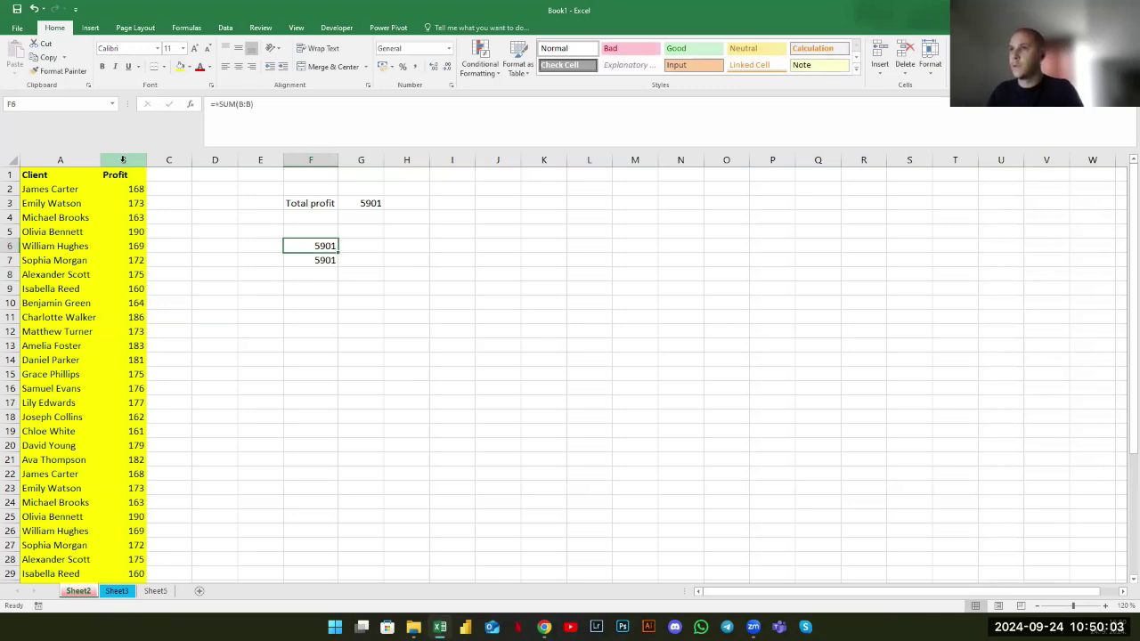
pyautogui.press('Down')
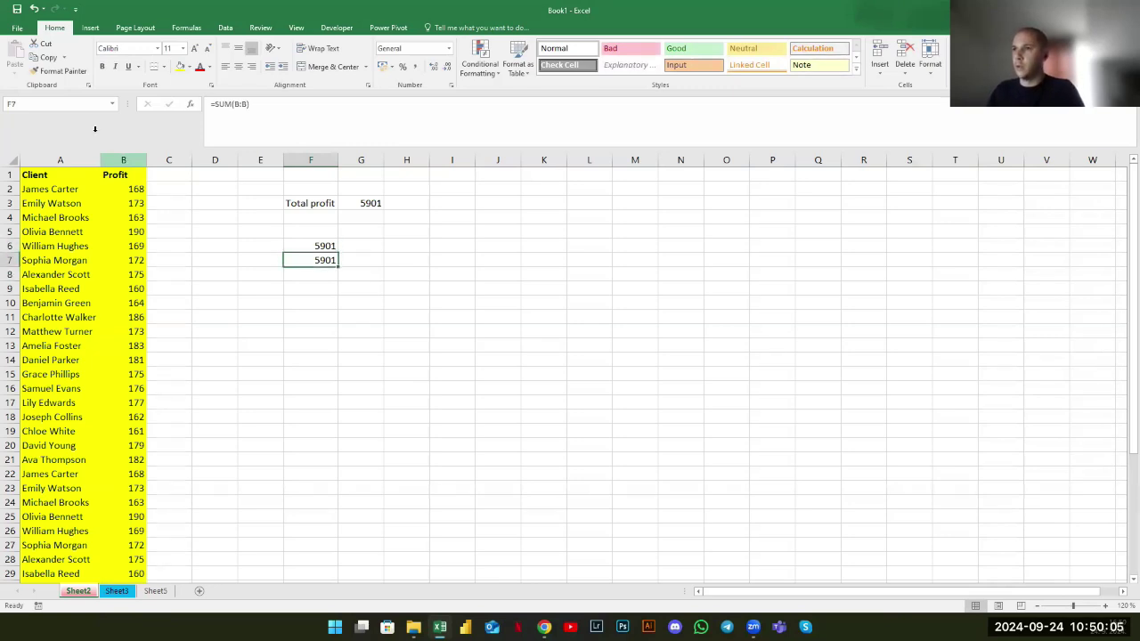
pyautogui.moveTo(211, 103); pyautogui.dragTo(253, 105)
pyautogui.press('Escape')
pyautogui.click(326, 244)
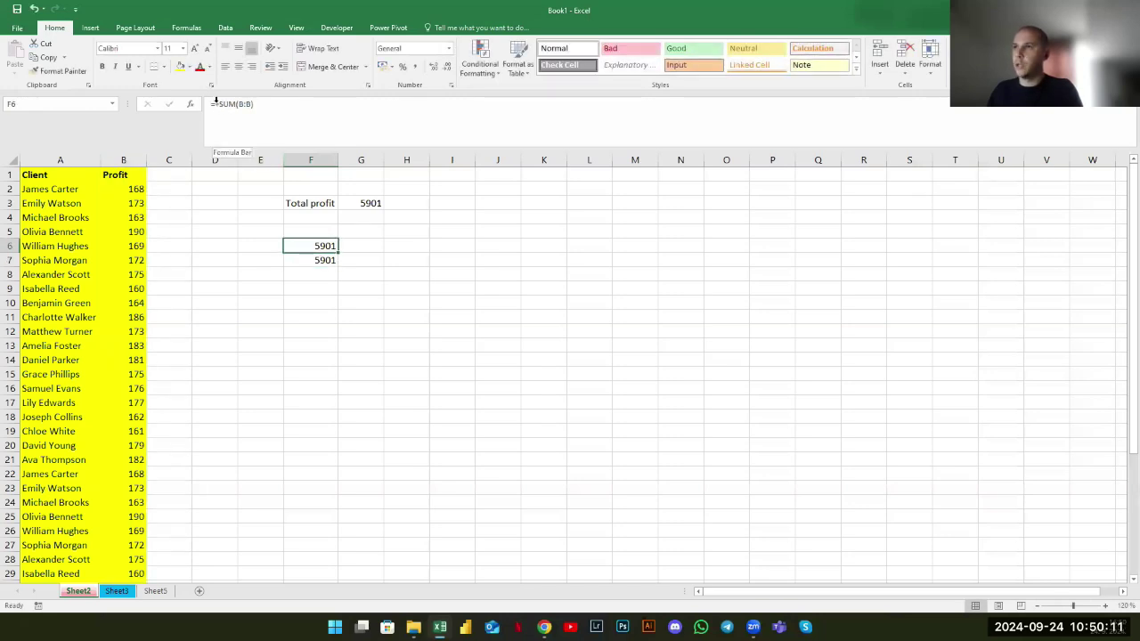
pyautogui.click(215, 103)
pyautogui.write('+SUM(B:B')
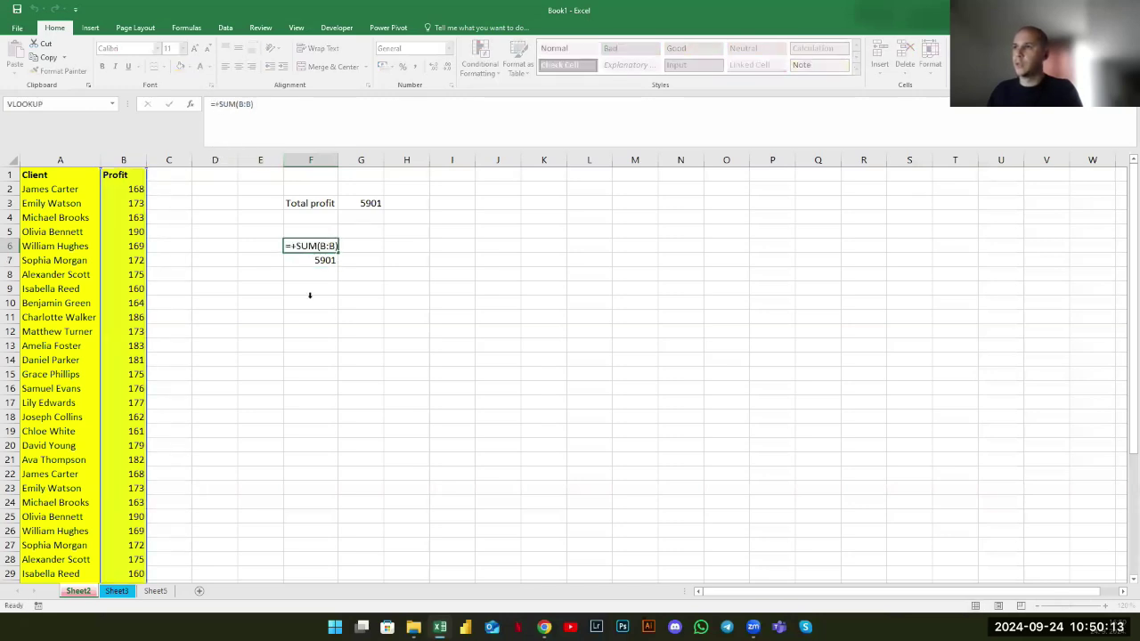
pyautogui.hotkey('ctrl', 'Return')
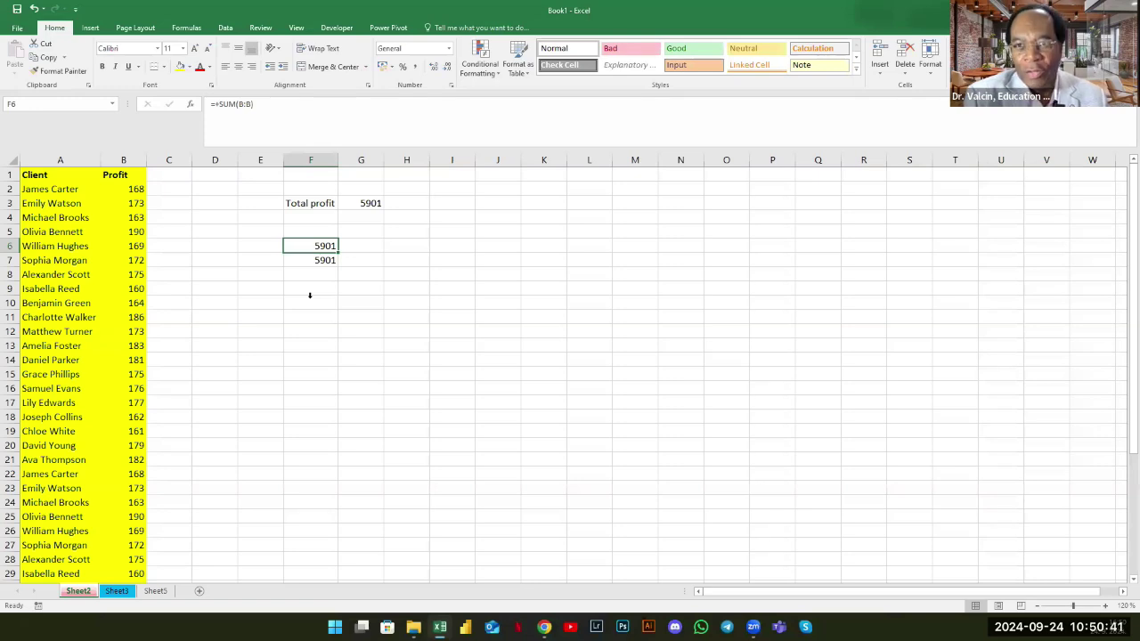
pyautogui.hotkey('shift', 'Down')
pyautogui.press('Delete')
pyautogui.press('Up')
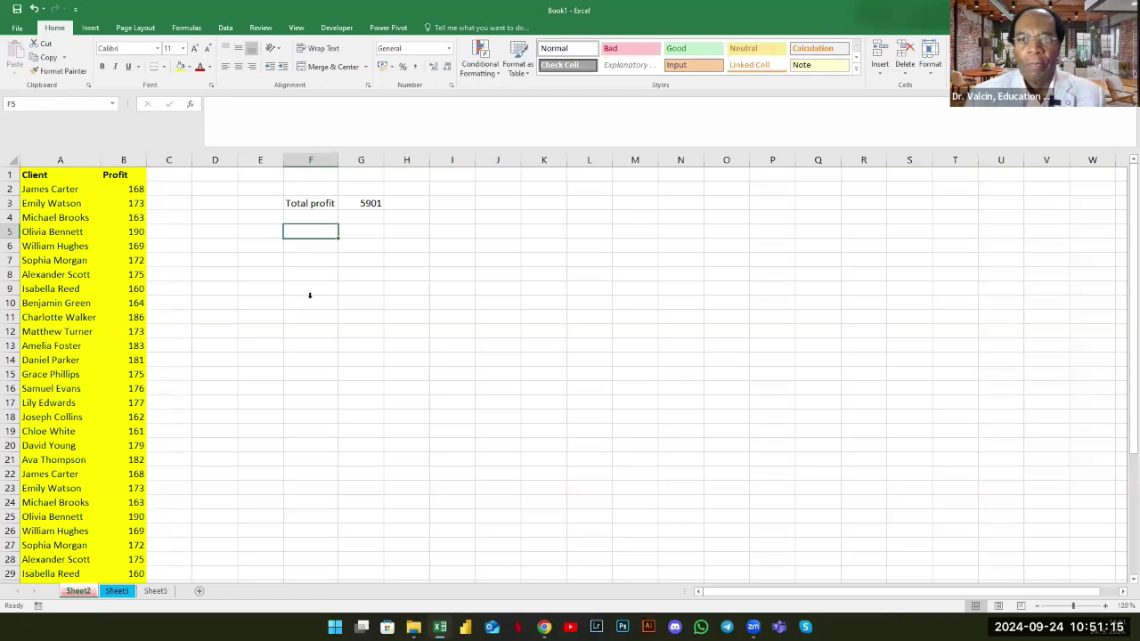
# Enter an Expenses label in F4 with the value 6000 in G4
pyautogui.press('Up')
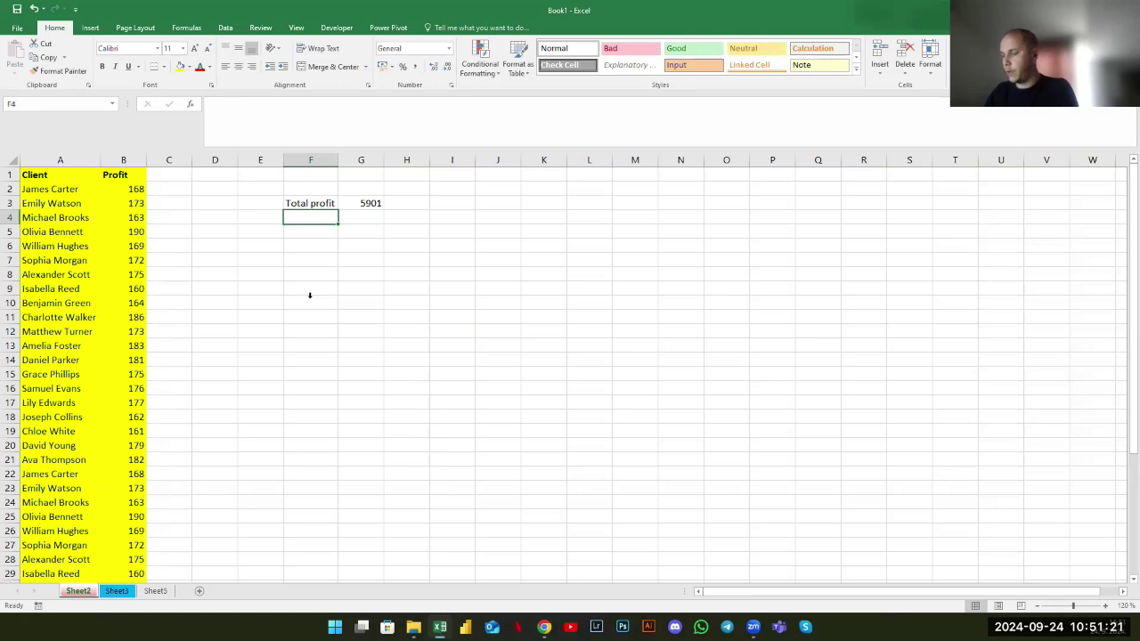
pyautogui.write('Expenses')
pyautogui.press('Return')
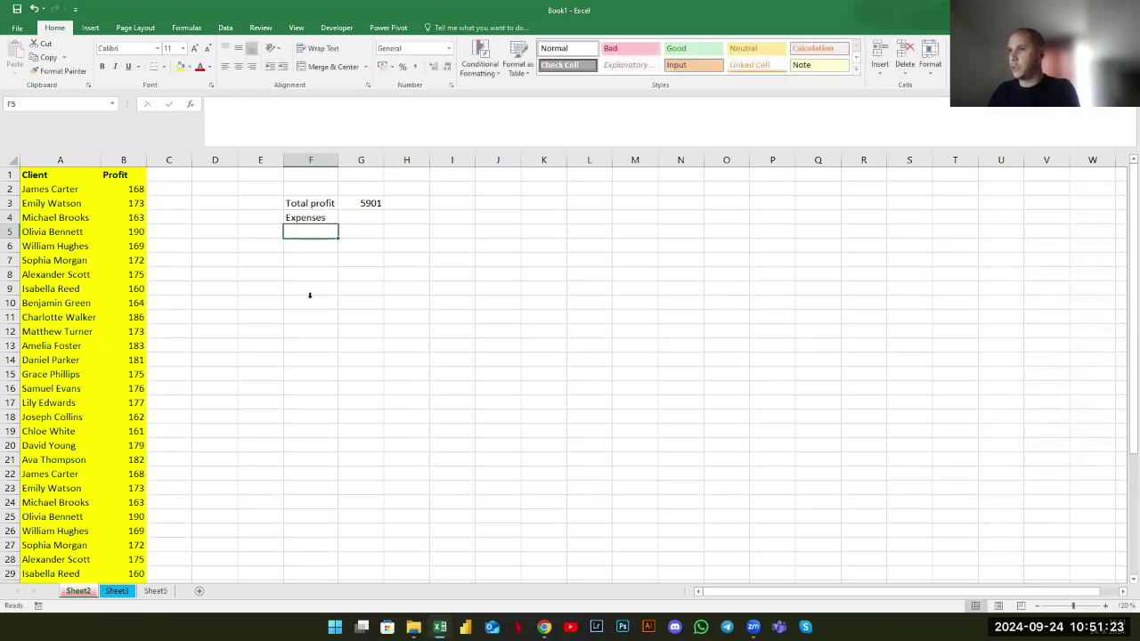
pyautogui.press('Up')
pyautogui.press('Right')
pyautogui.write('6000')
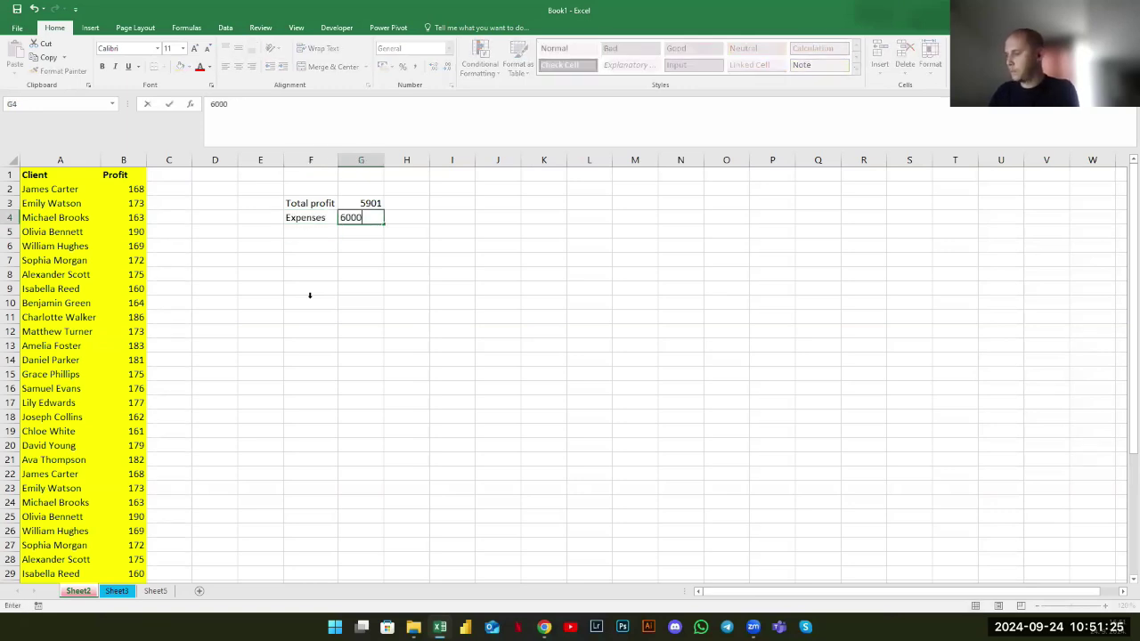
pyautogui.press('Return')
pyautogui.click(364, 205)
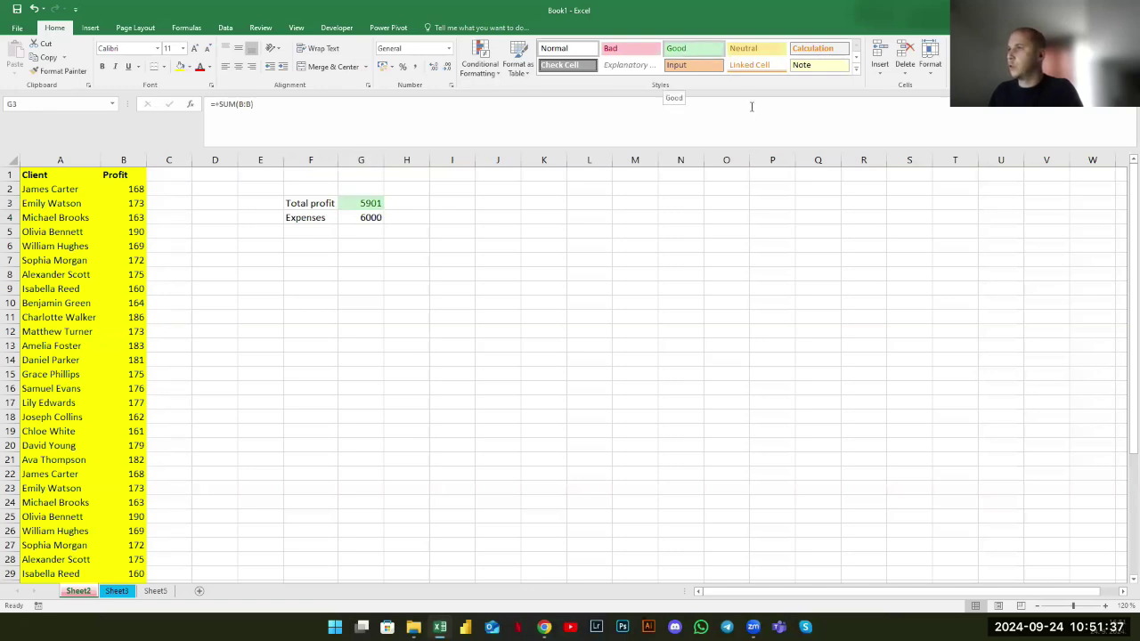
# Style the 5901 profit total as Good and the 6000 expenses as Bad
pyautogui.click(705, 54)
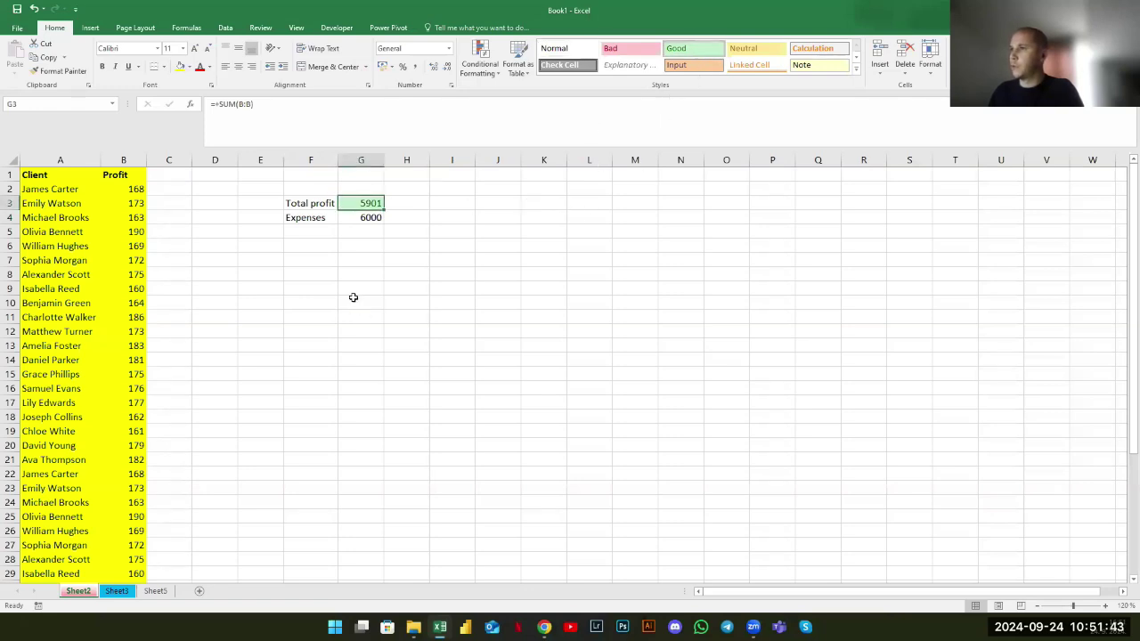
pyautogui.click(374, 218)
pyautogui.click(631, 48)
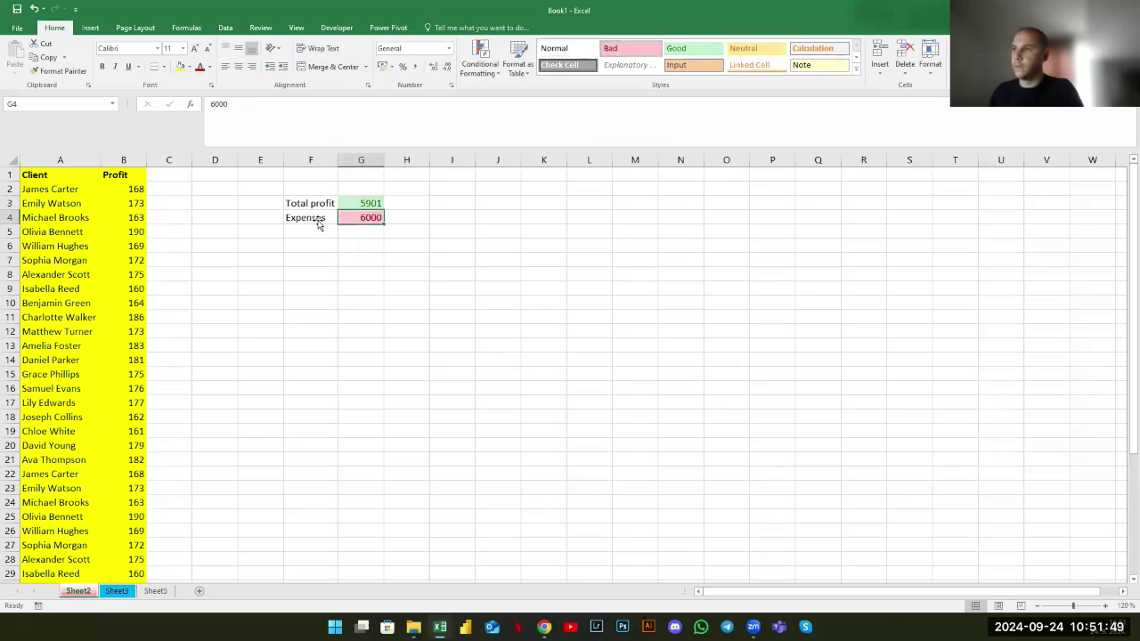
pyautogui.click(369, 205)
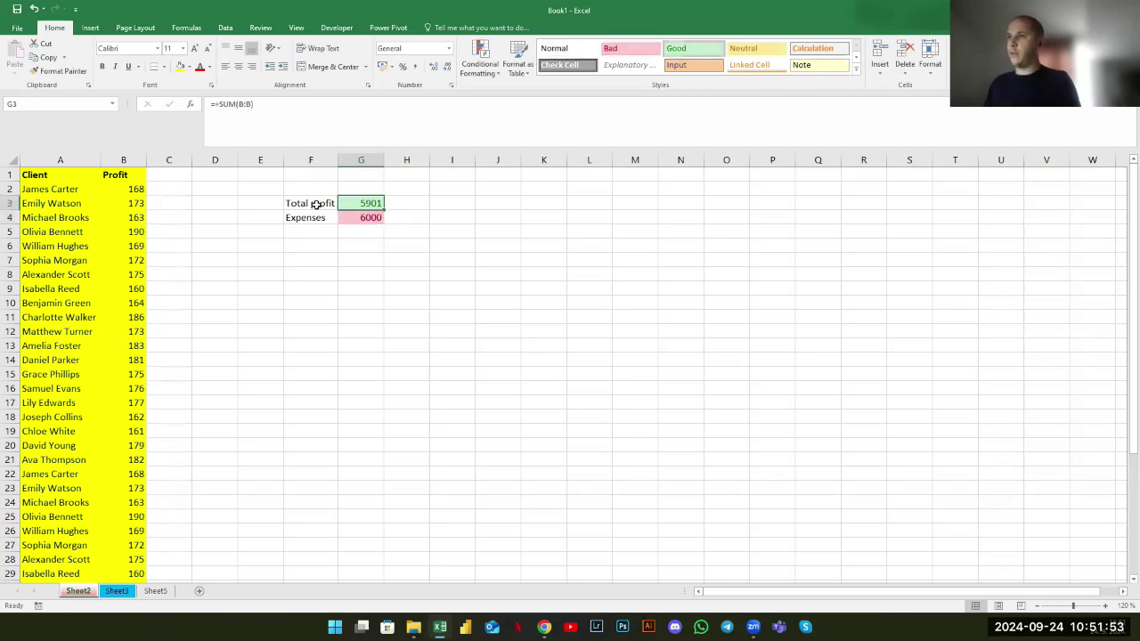
# Select the Total profit and Expenses labels in F3:F4
pyautogui.moveTo(330, 218); pyautogui.dragTo(361, 220)
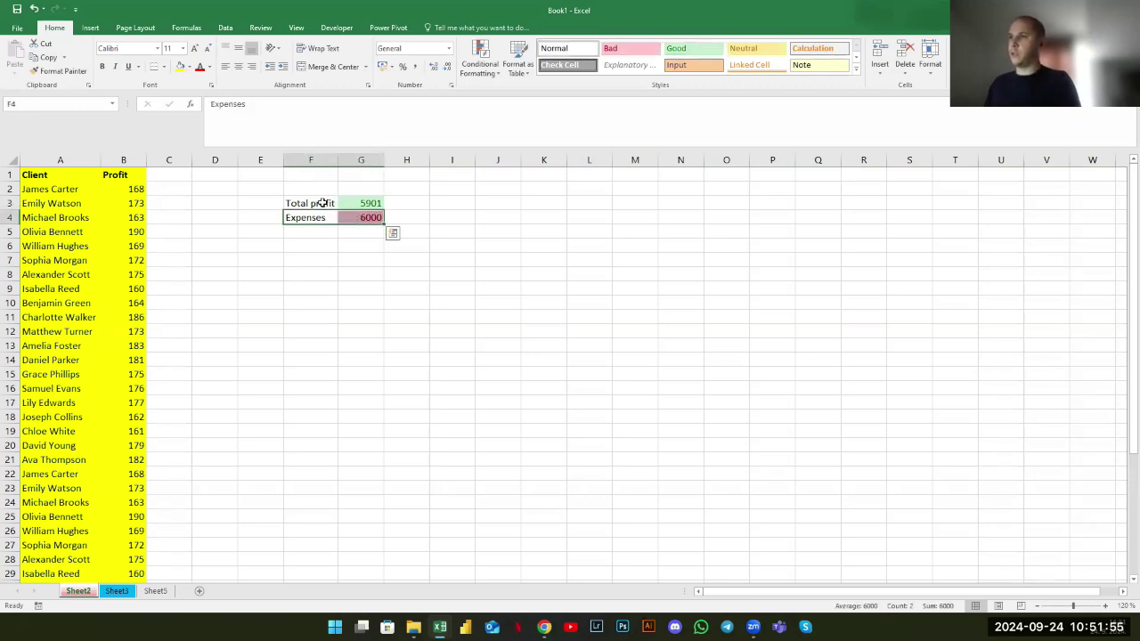
pyautogui.moveTo(303, 183); pyautogui.dragTo(400, 389)
pyautogui.click(509, 359)
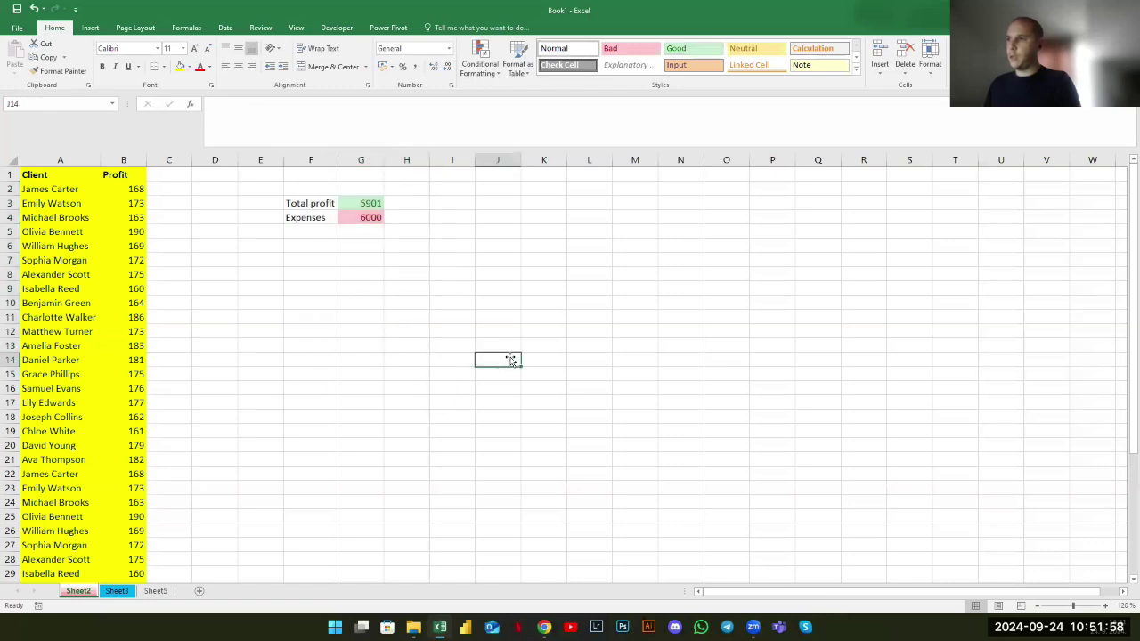
pyautogui.click(350, 205)
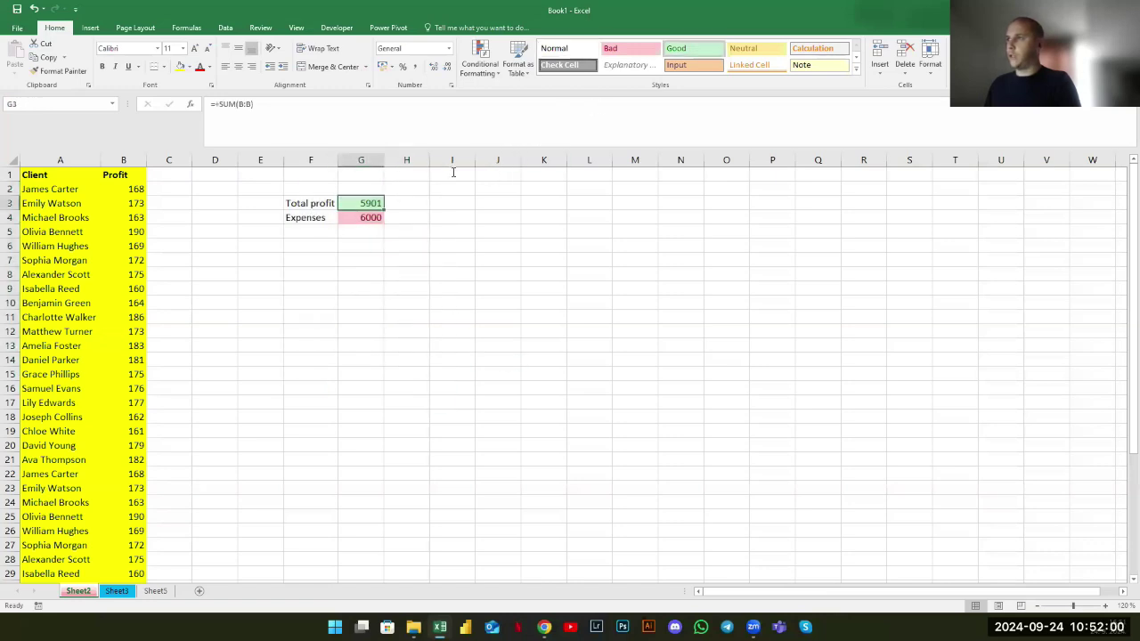
pyautogui.click(401, 343)
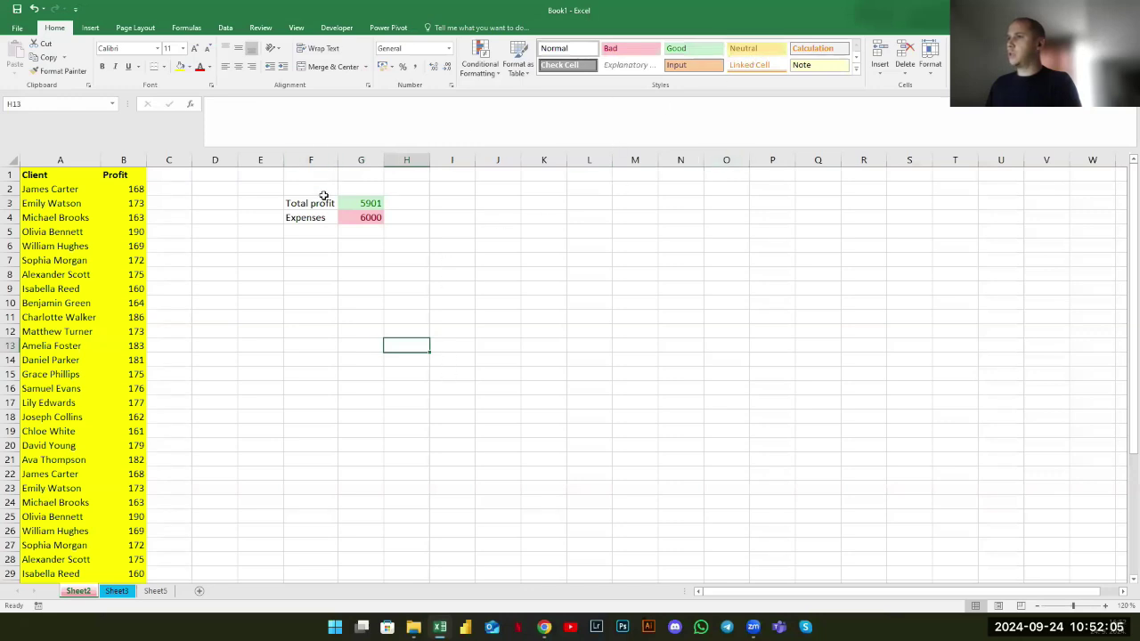
pyautogui.moveTo(317, 205); pyautogui.dragTo(315, 219)
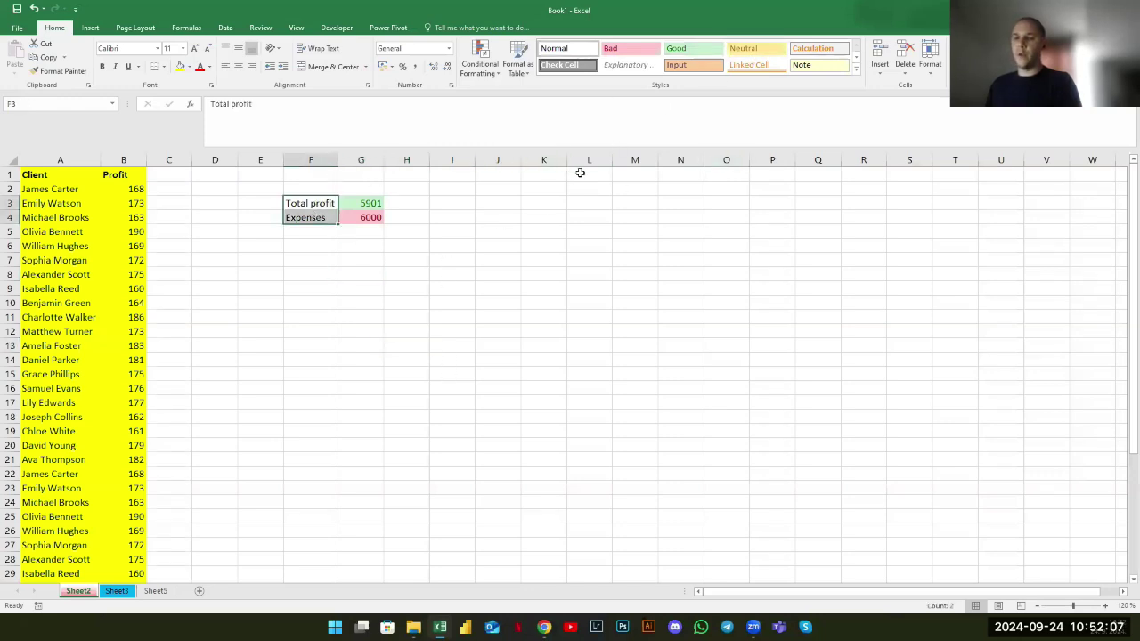
# Apply the Neutral cell style to the Total profit and Expenses labels
pyautogui.click(744, 52)
pyautogui.click(347, 332)
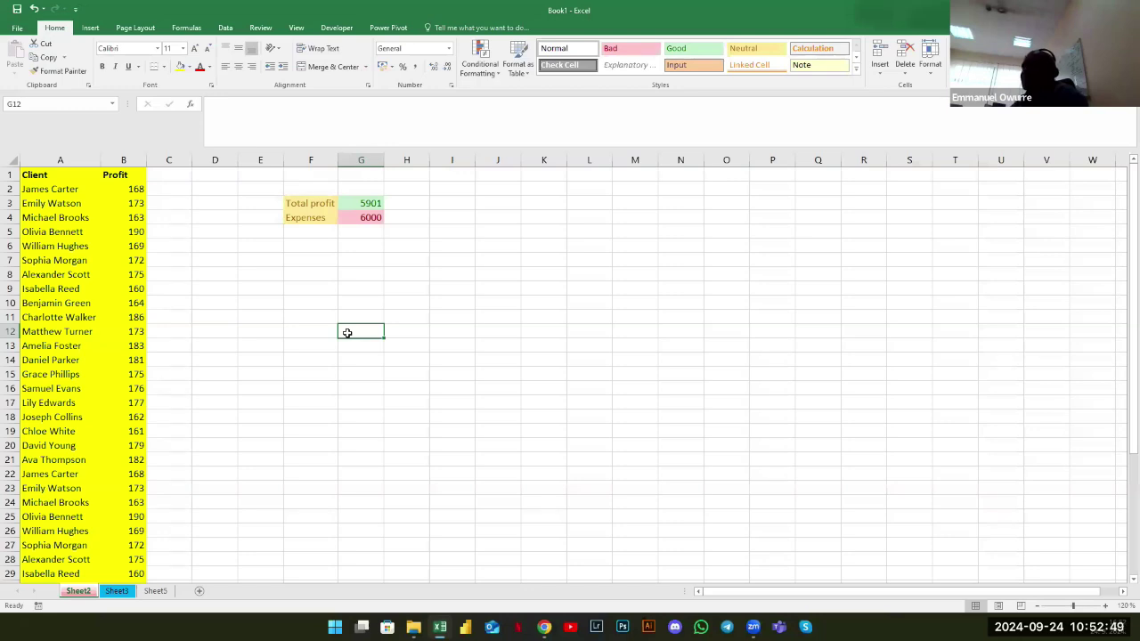
pyautogui.click(224, 233)
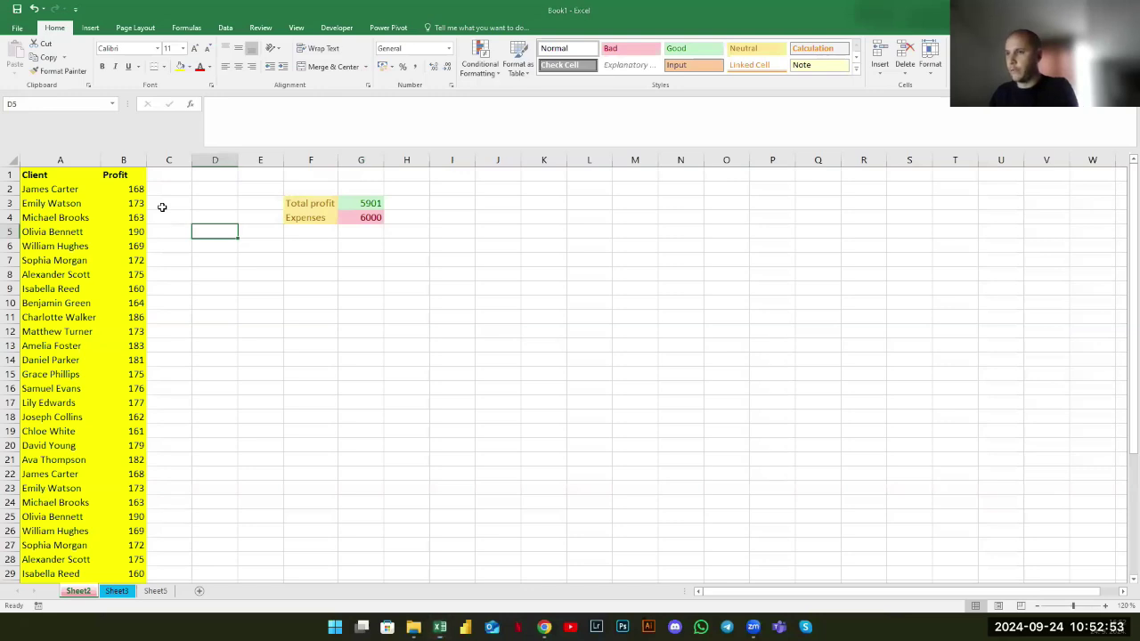
# Find all cells containing a client's first name, getting two matches in A11 and A31
pyautogui.hotkey('ctrl', 'f')
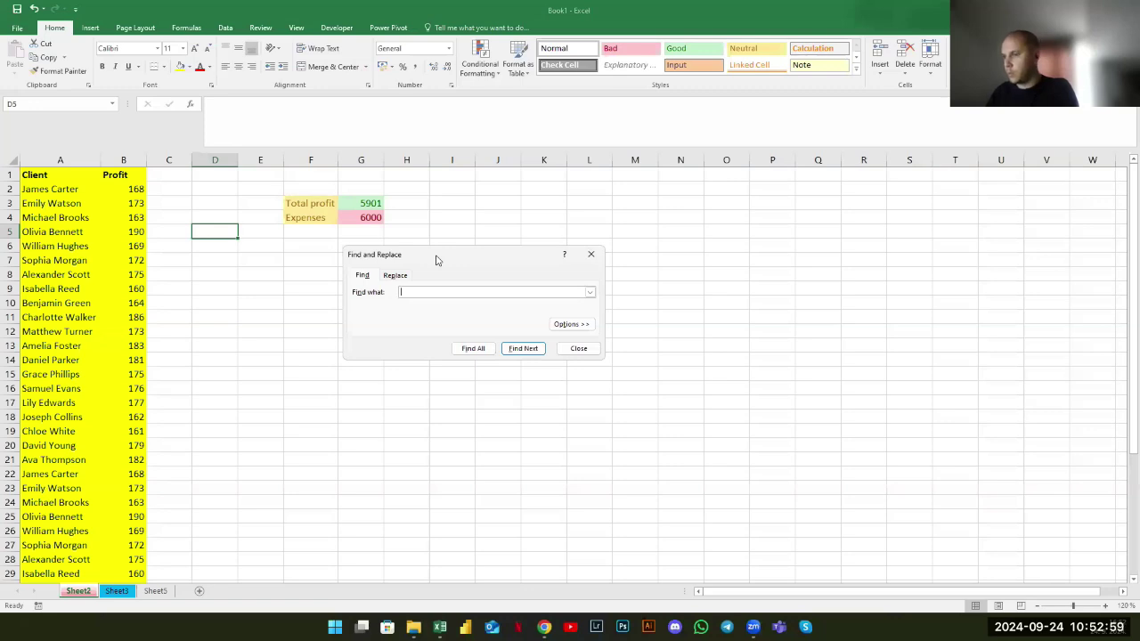
pyautogui.write('Charlotte')
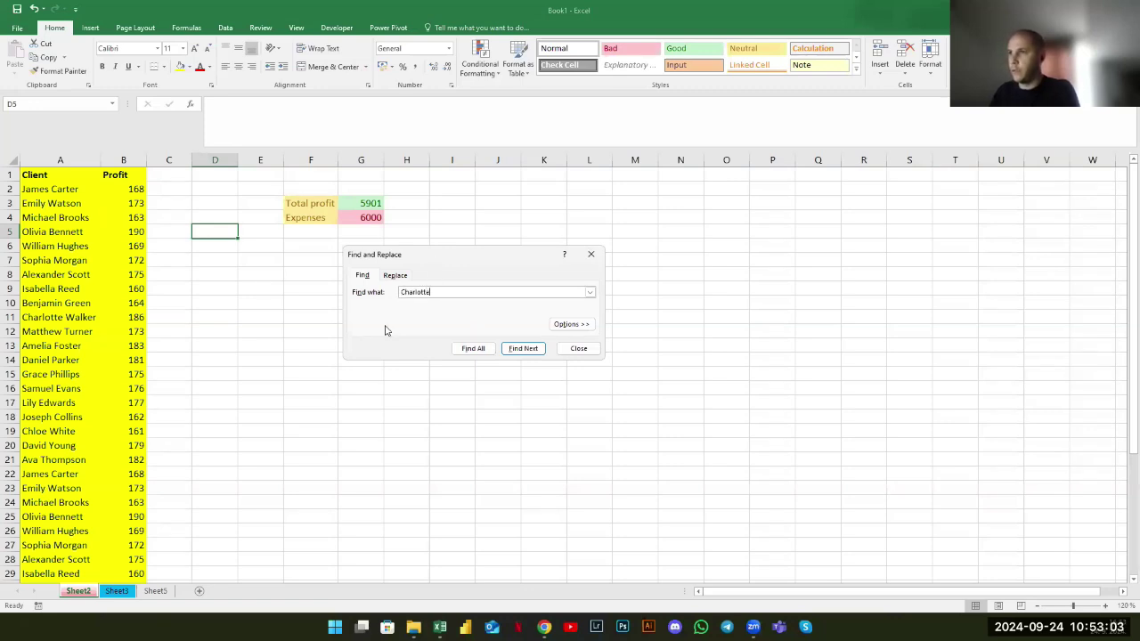
pyautogui.click(473, 348)
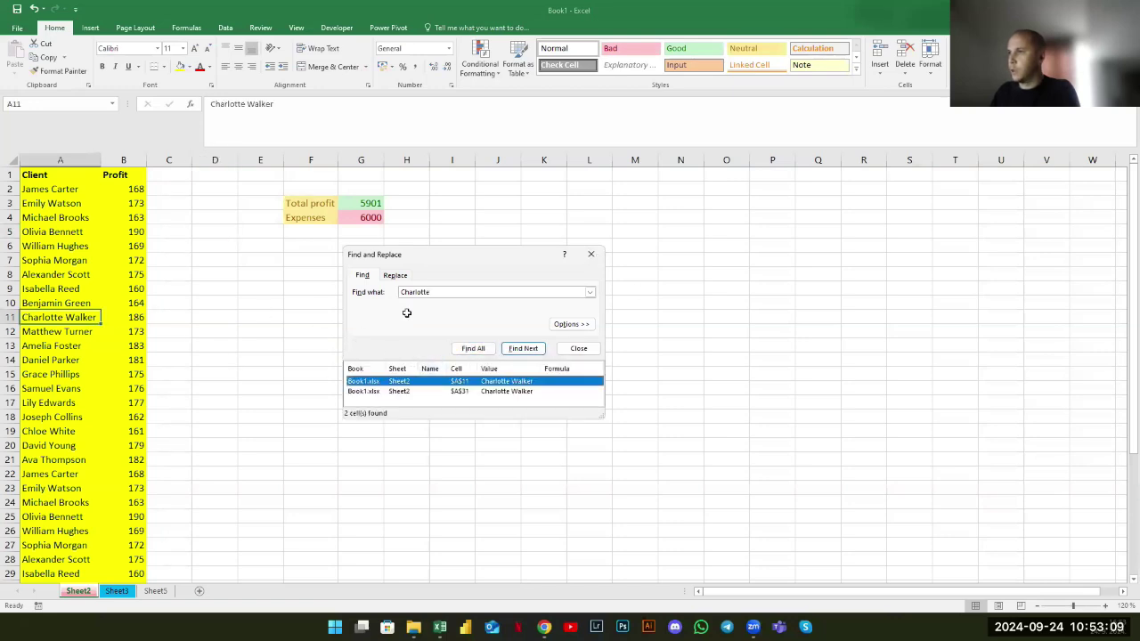
pyautogui.press('Escape')
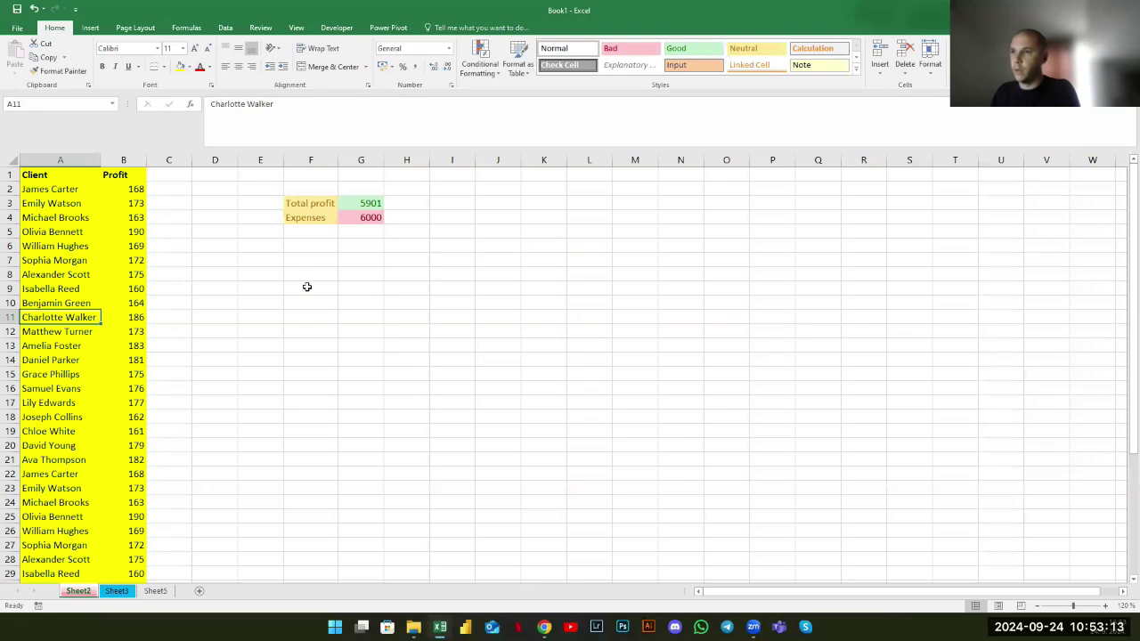
pyautogui.click(140, 319)
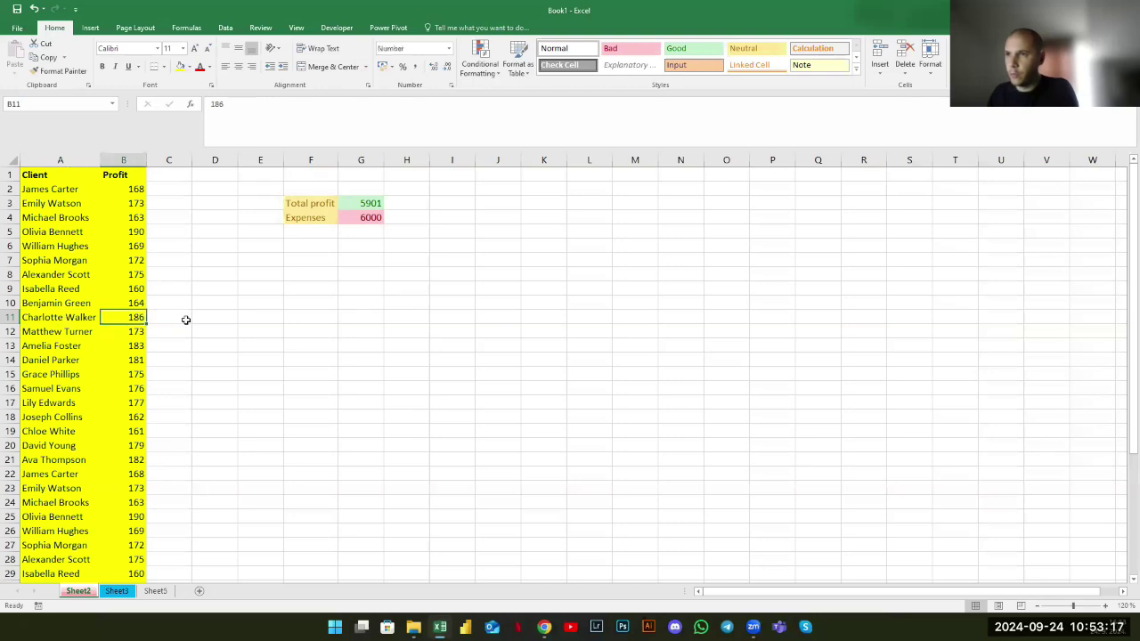
pyautogui.moveTo(543, 246); pyautogui.dragTo(504, 301)
pyautogui.click(86, 304)
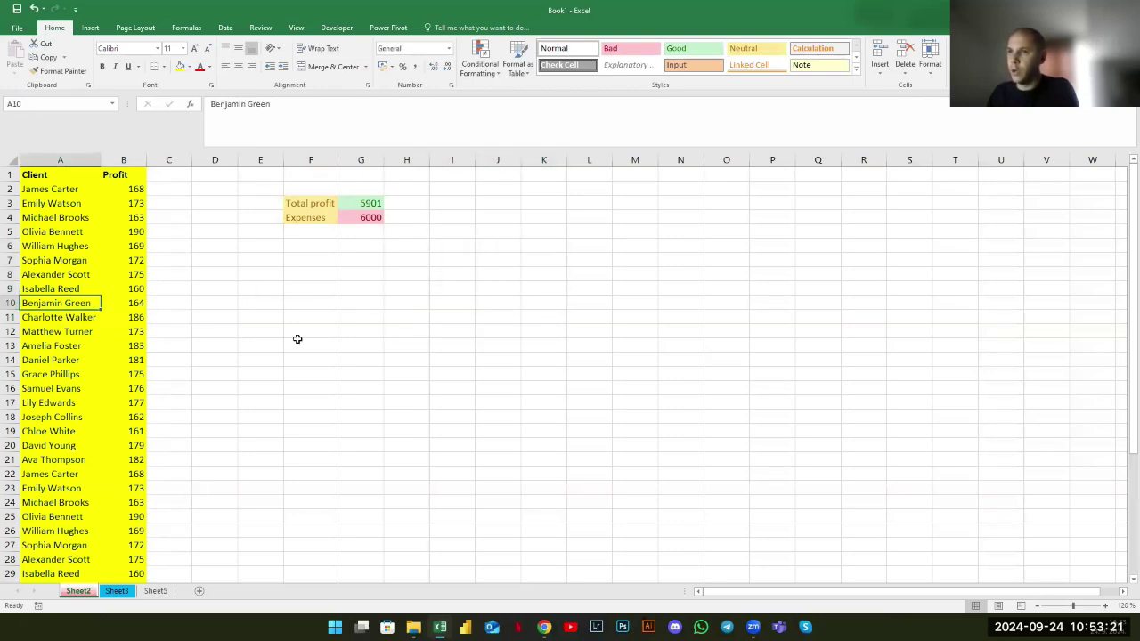
pyautogui.click(297, 339)
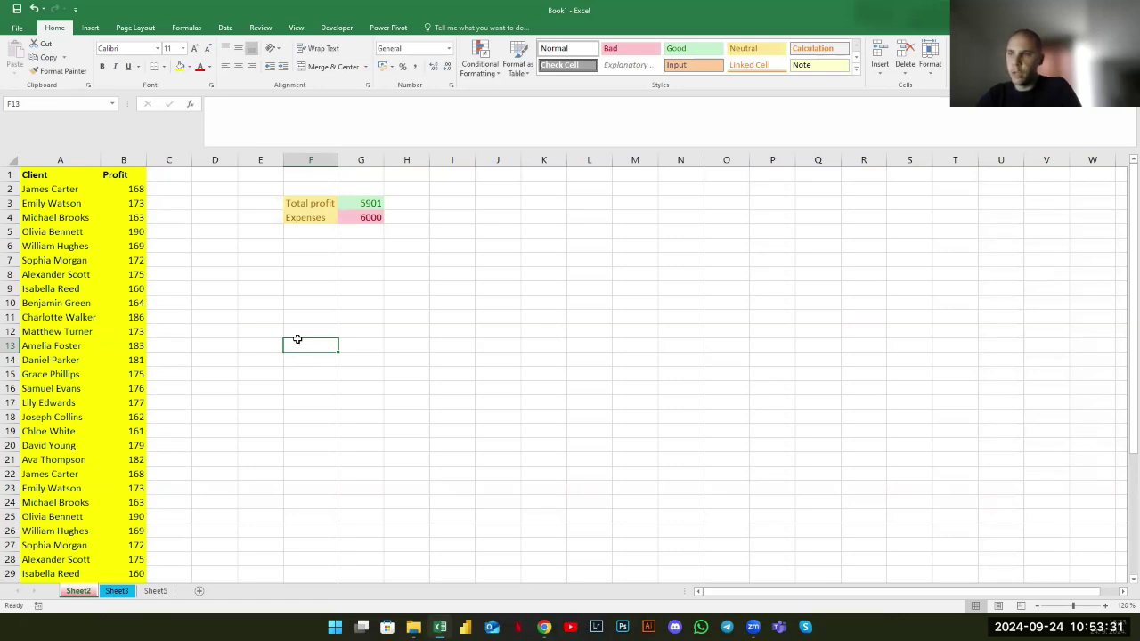
pyautogui.click(462, 192)
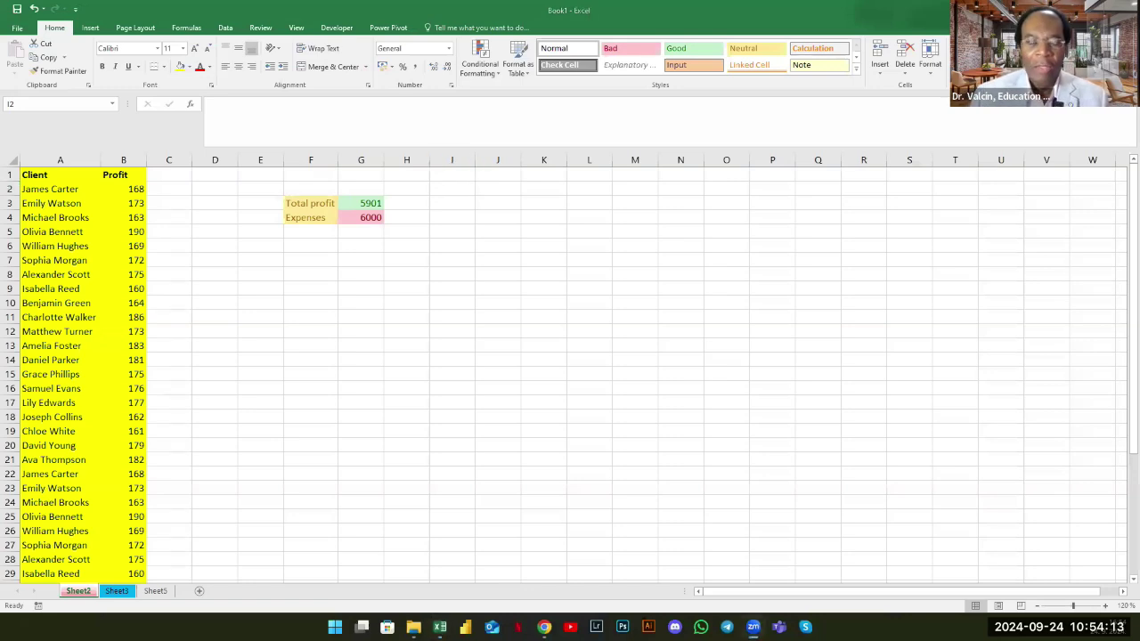
pyautogui.click(452, 188)
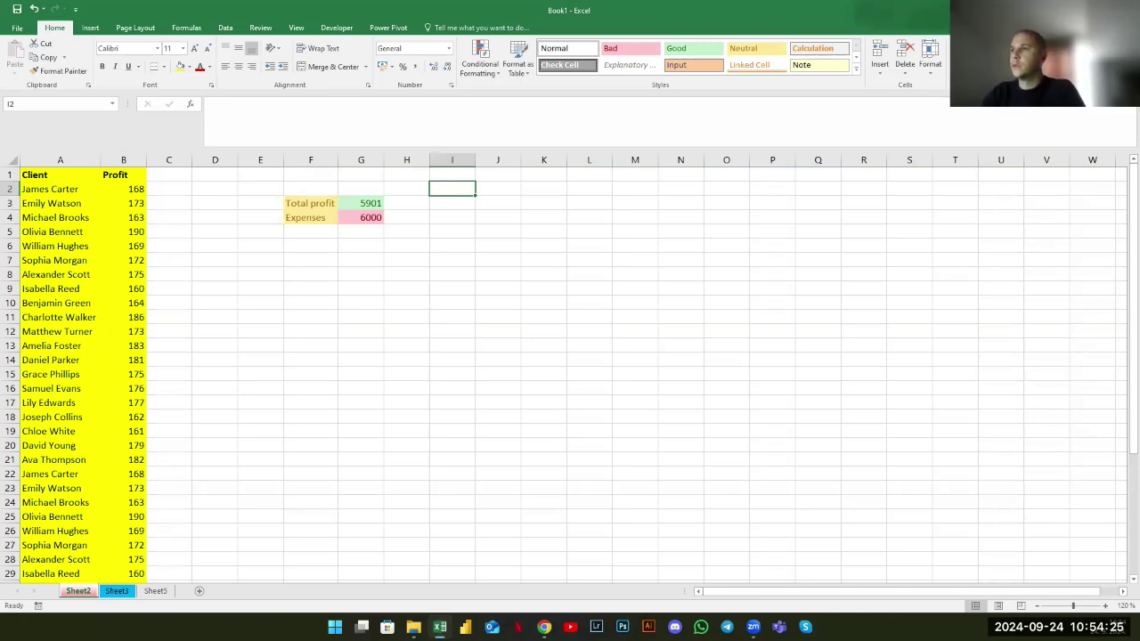
# Enter =G3-G4 in G6 to subtract expenses from total profit
pyautogui.click(359, 247)
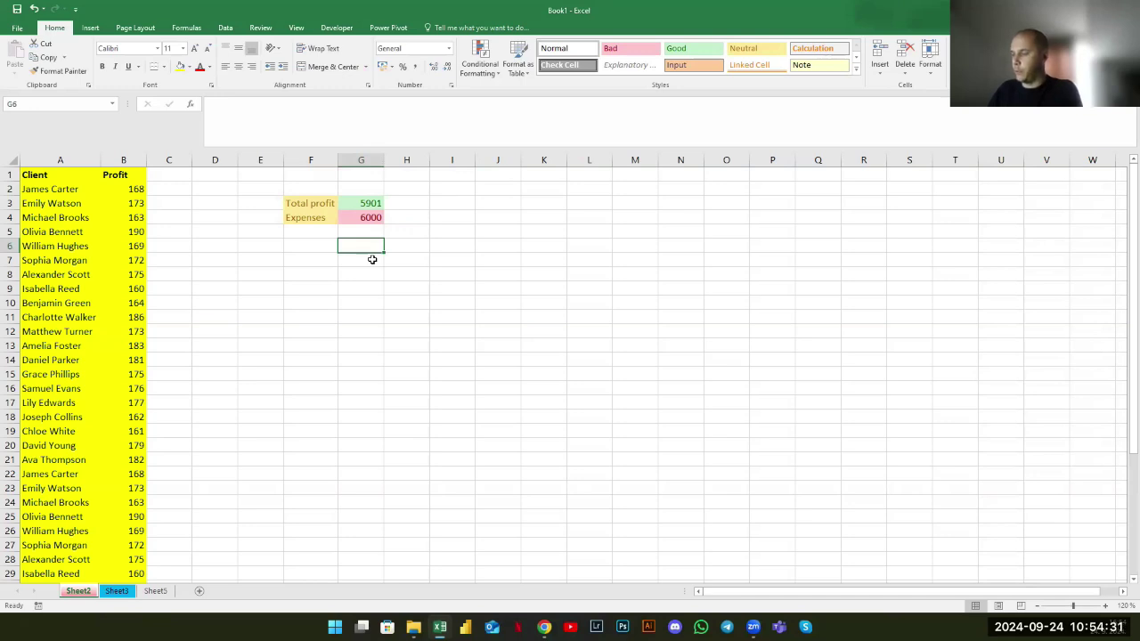
pyautogui.write('=')
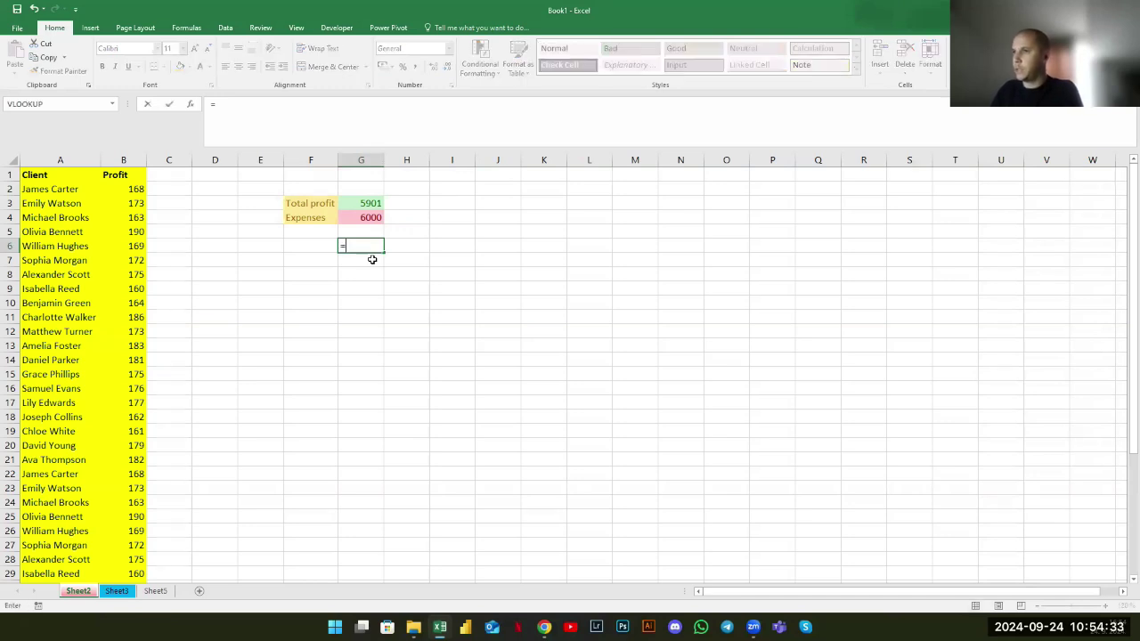
pyautogui.click(371, 206)
pyautogui.write('-')
pyautogui.click(376, 221)
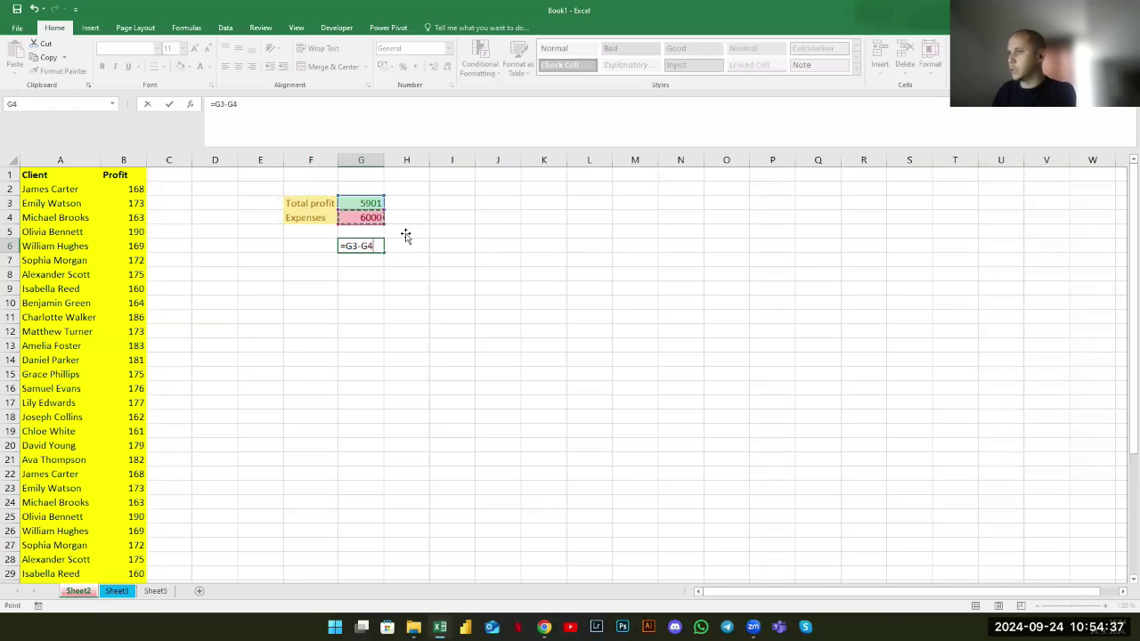
pyautogui.press('Return')
pyautogui.click(372, 248)
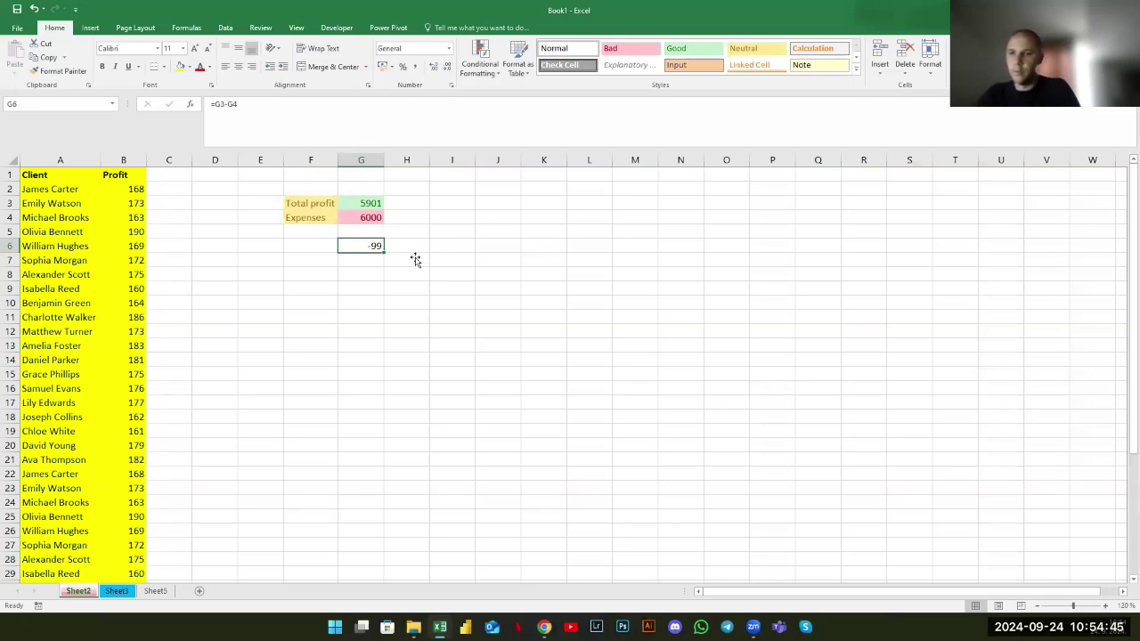
# Lower the expenses in G4 from 6000 to 3000 so G6 shows 2901
pyautogui.click(376, 218)
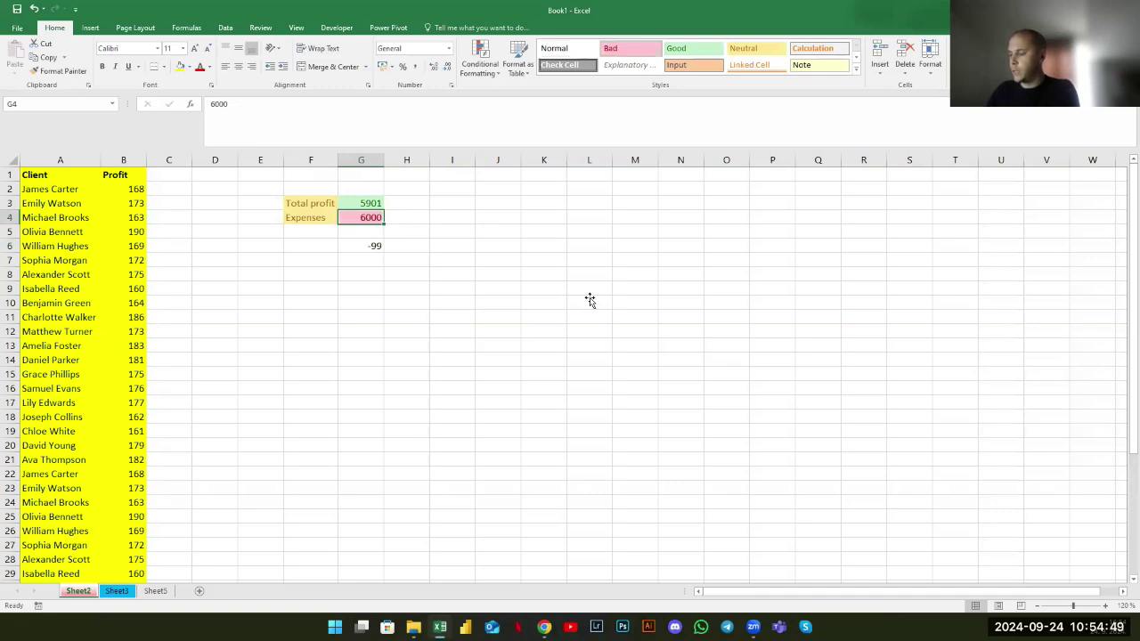
pyautogui.write('3000')
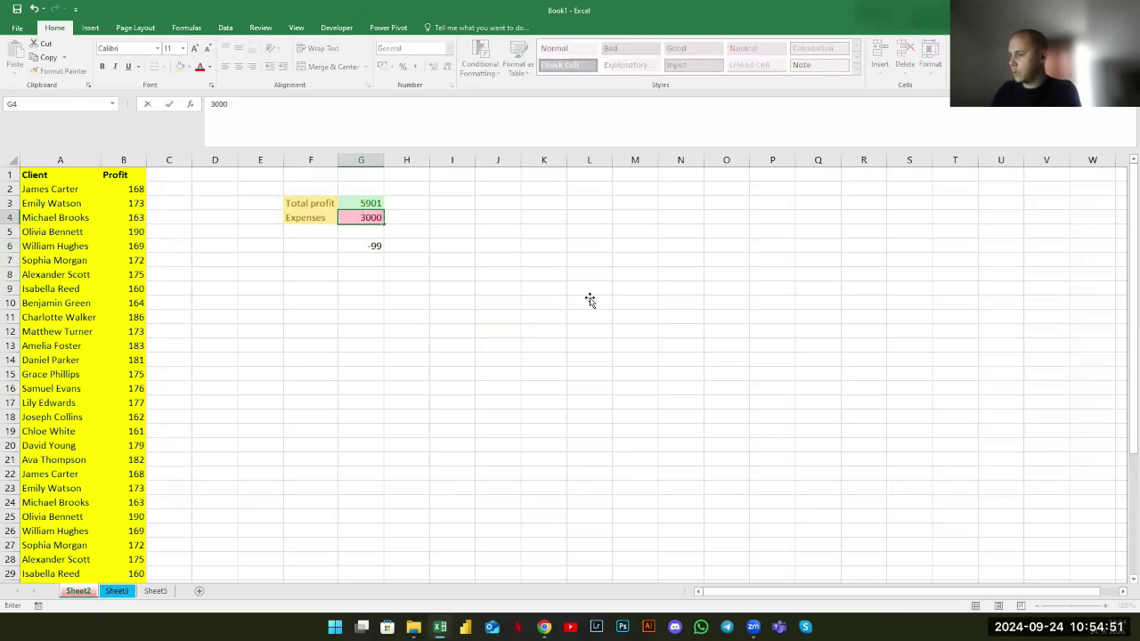
pyautogui.press('Return')
pyautogui.click(368, 248)
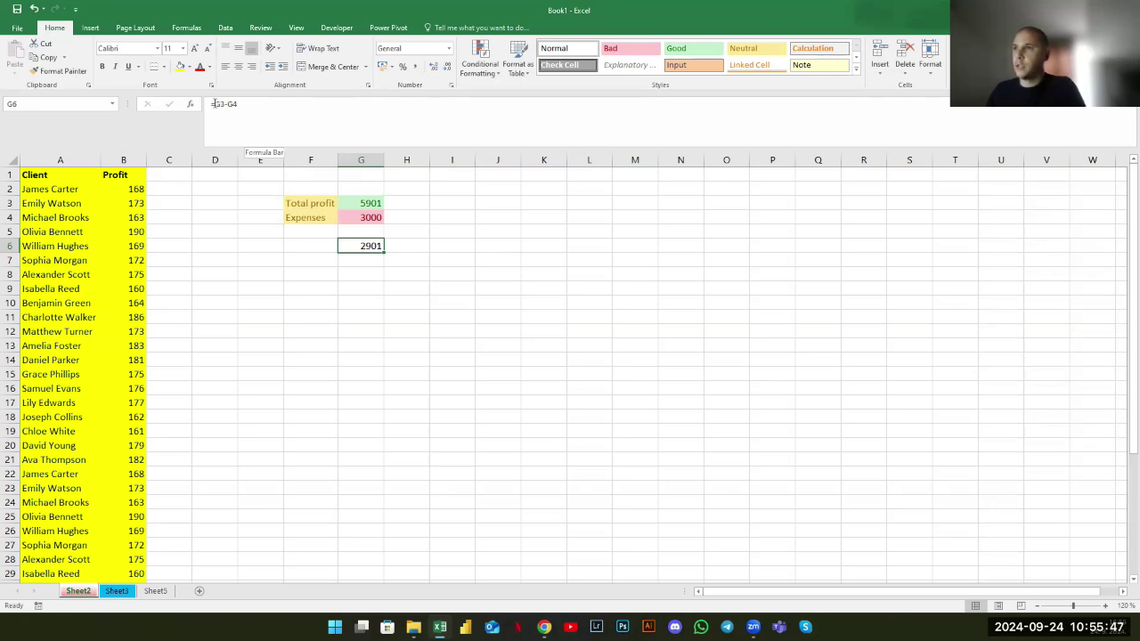
pyautogui.click(213, 103)
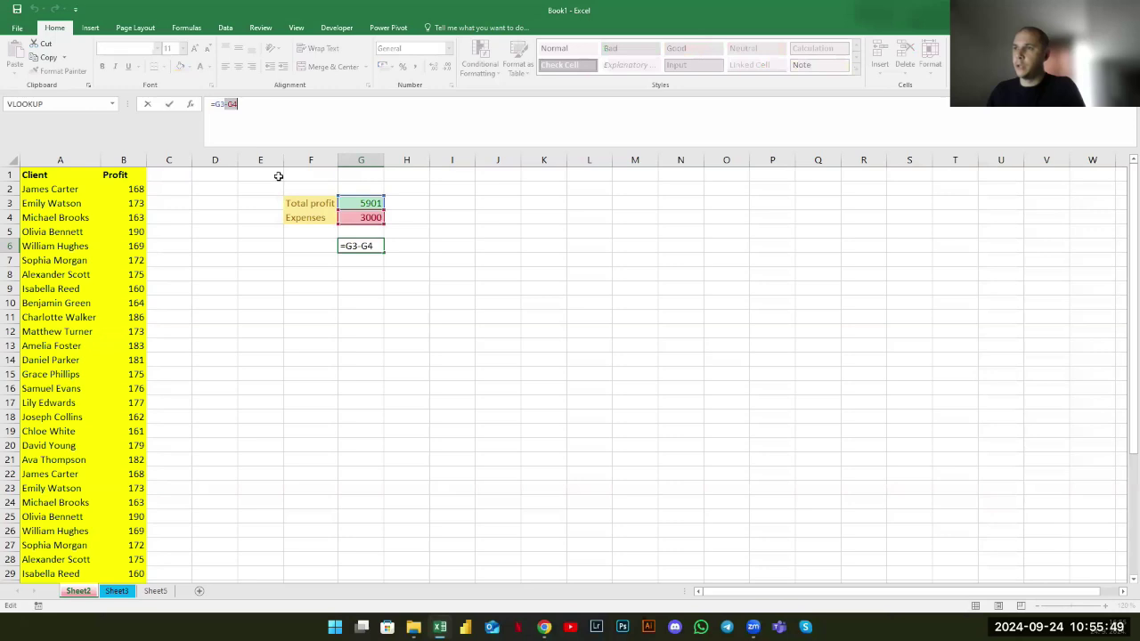
pyautogui.hotkey('ctrl', 'Return')
pyautogui.click(365, 277)
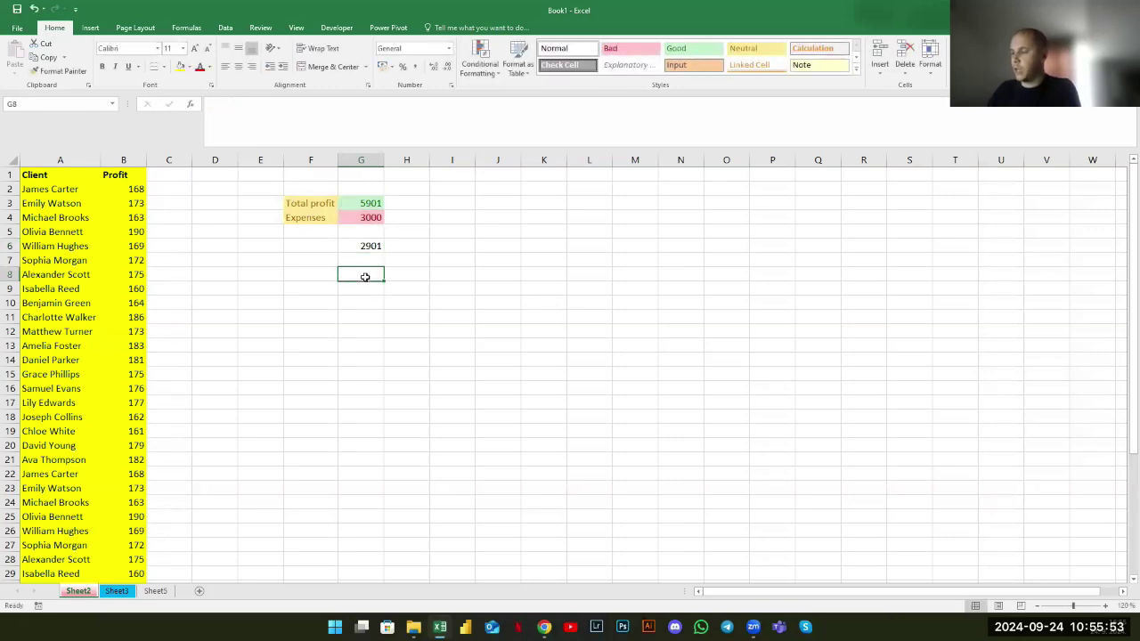
# Enter =SUM(B:B) in G8 to total the whole Profit column, giving 5901
pyautogui.write('+sum')
pyautogui.press('Tab')
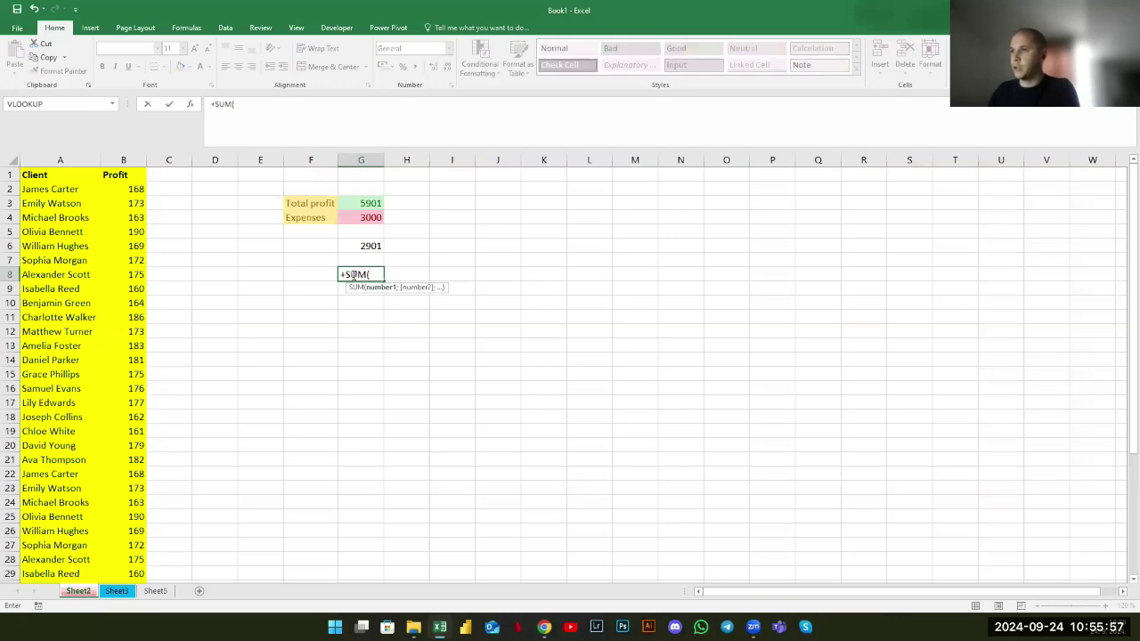
pyautogui.click(114, 159)
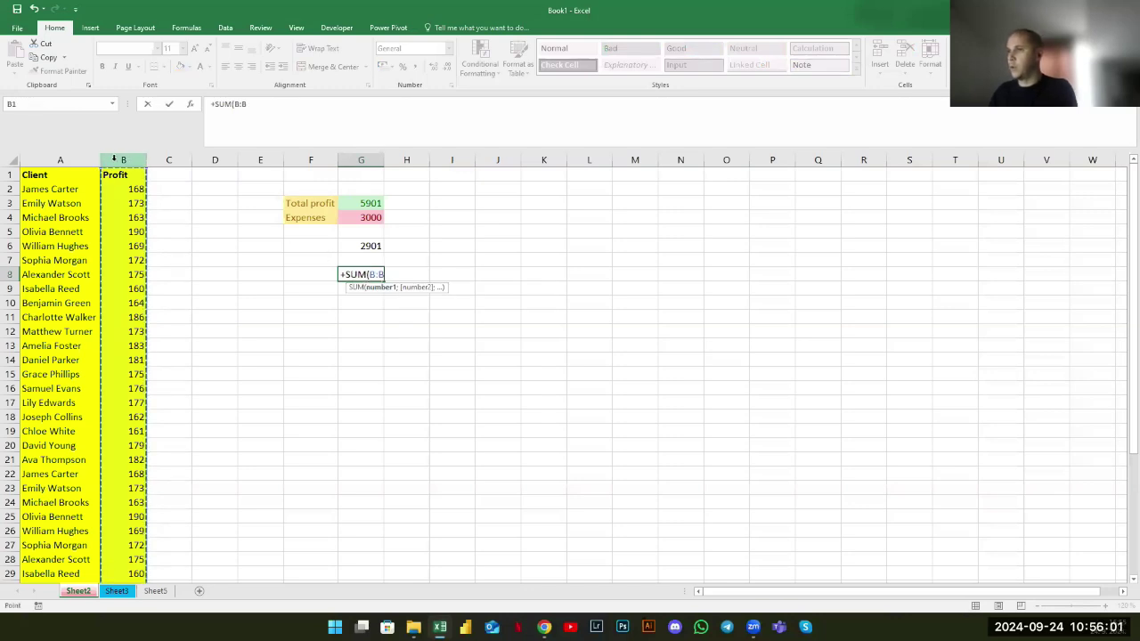
pyautogui.hotkey('ctrl', 'Return')
# Review the G8 SUM formula, then check the G6 formula's G4 reference and keep it unchanged
pyautogui.doubleClick(228, 105)
pyautogui.press('Escape')
pyautogui.press('Up')
pyautogui.press('Up')
pyautogui.click(217, 104)
pyautogui.moveTo(226, 104); pyautogui.dragTo(249, 108)
pyautogui.click(253, 108)
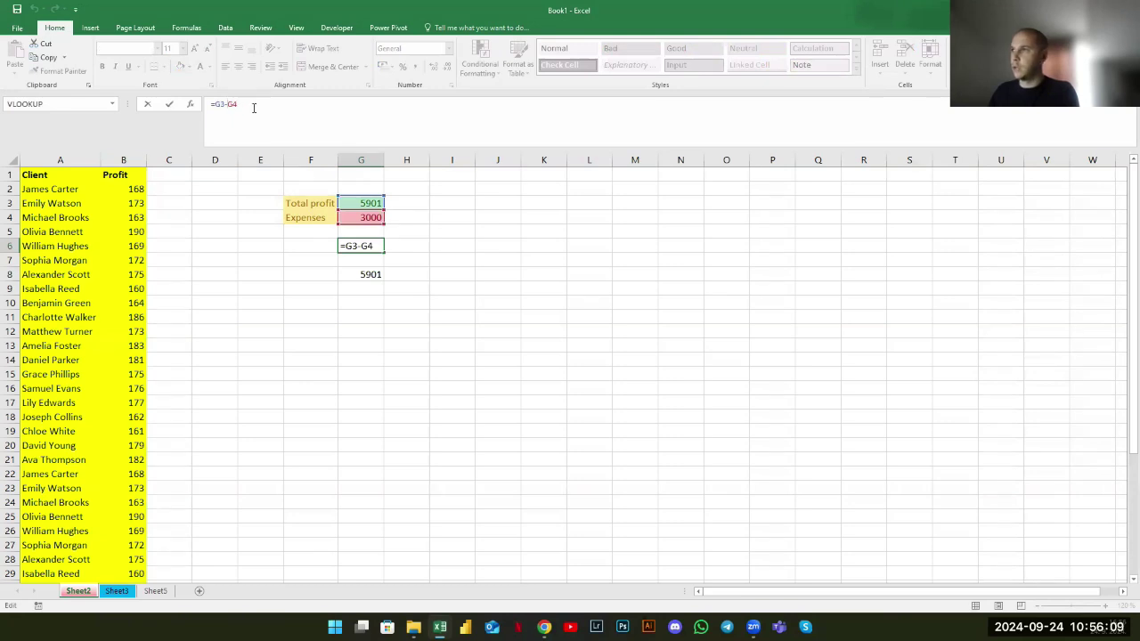
pyautogui.press('Return')
pyautogui.click(120, 591)
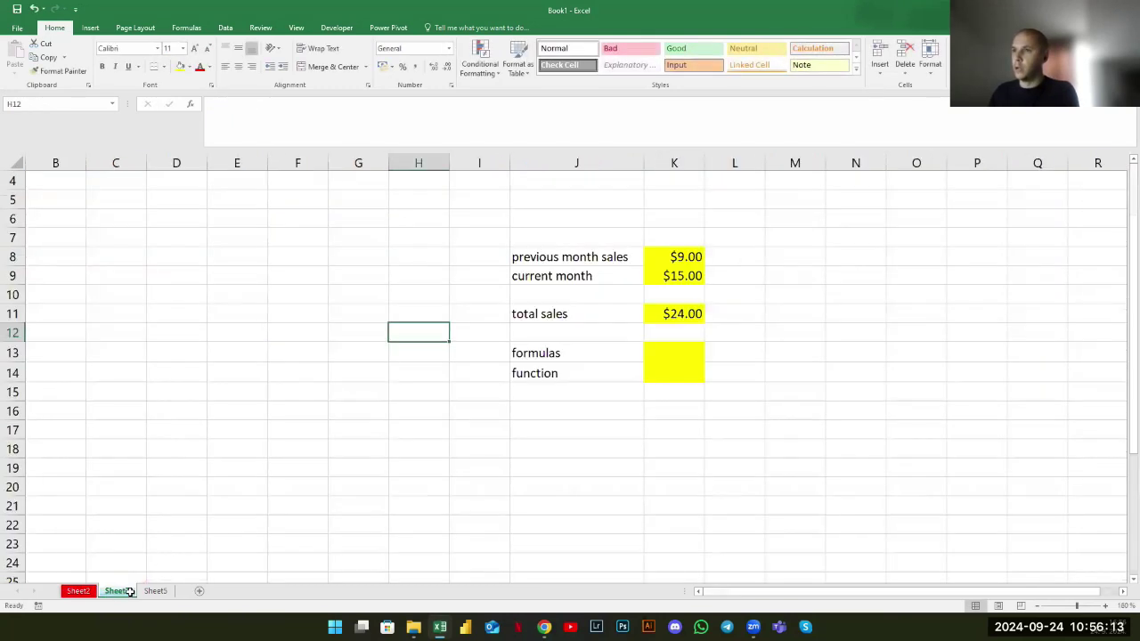
pyautogui.click(155, 591)
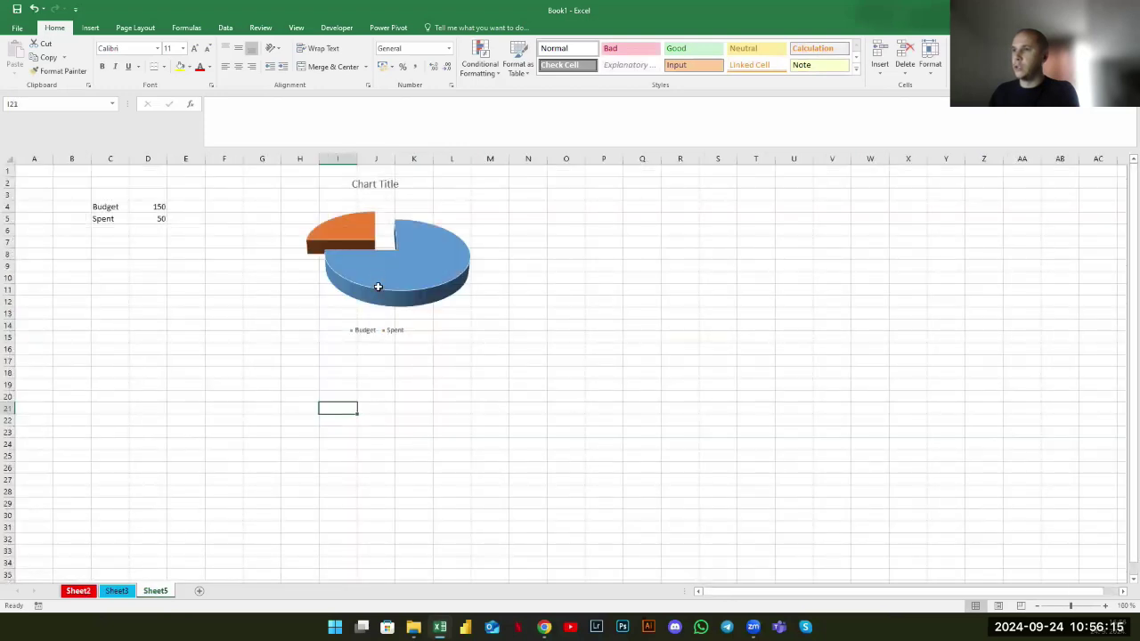
pyautogui.hotkey('ctrl', 'pageup')
pyautogui.hotkey('ctrl', 'pageup')
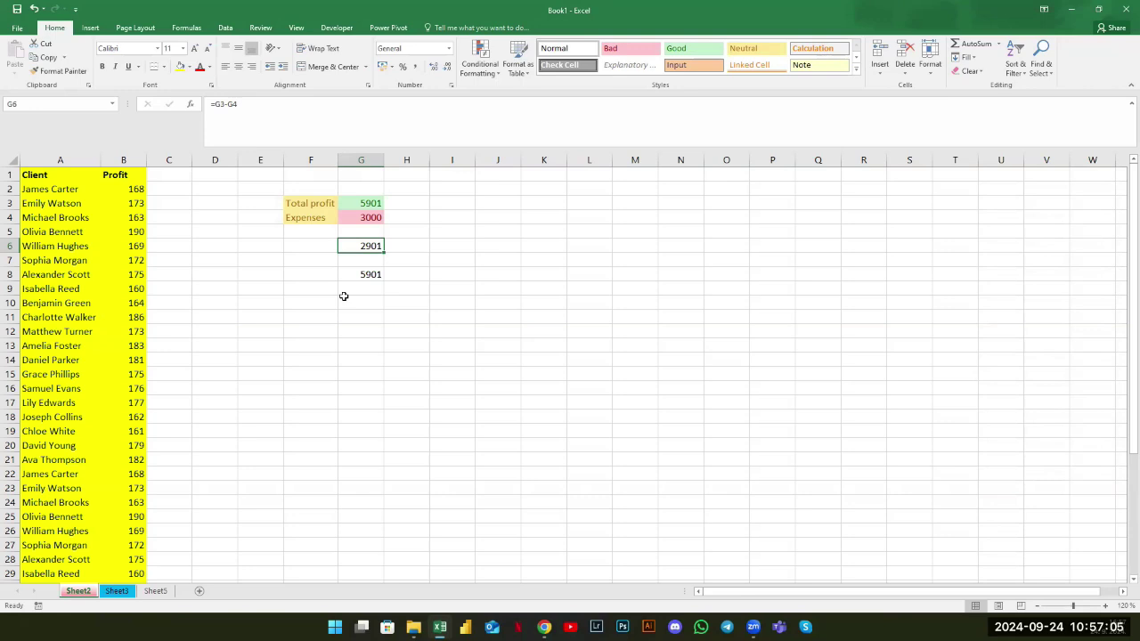
pyautogui.moveTo(301, 203); pyautogui.dragTo(352, 230)
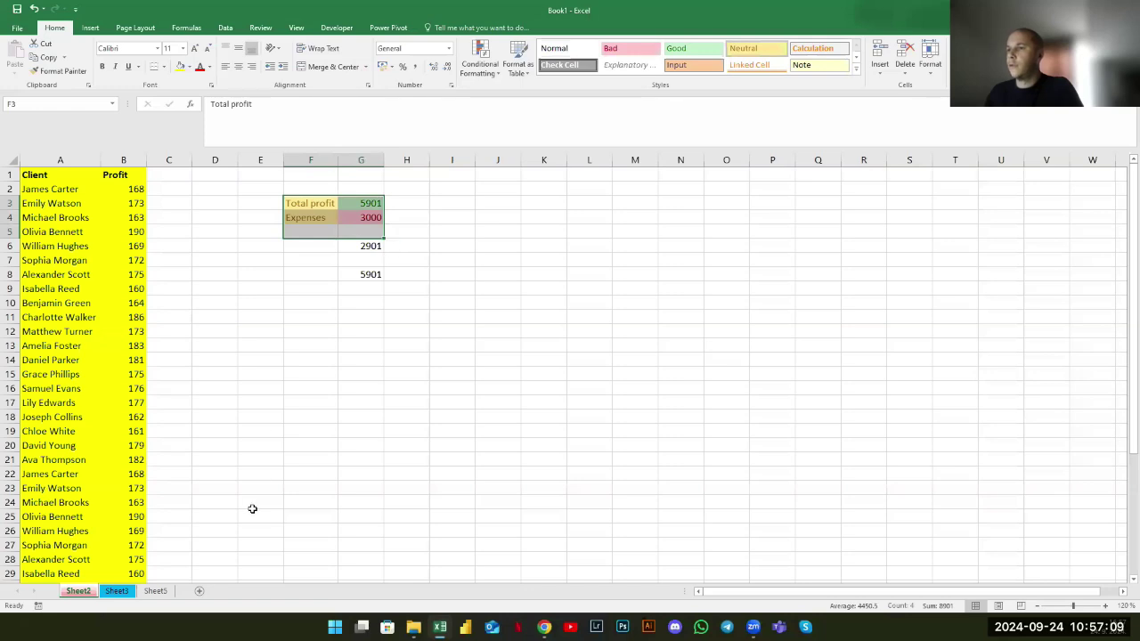
pyautogui.click(276, 413)
pyautogui.click(263, 361)
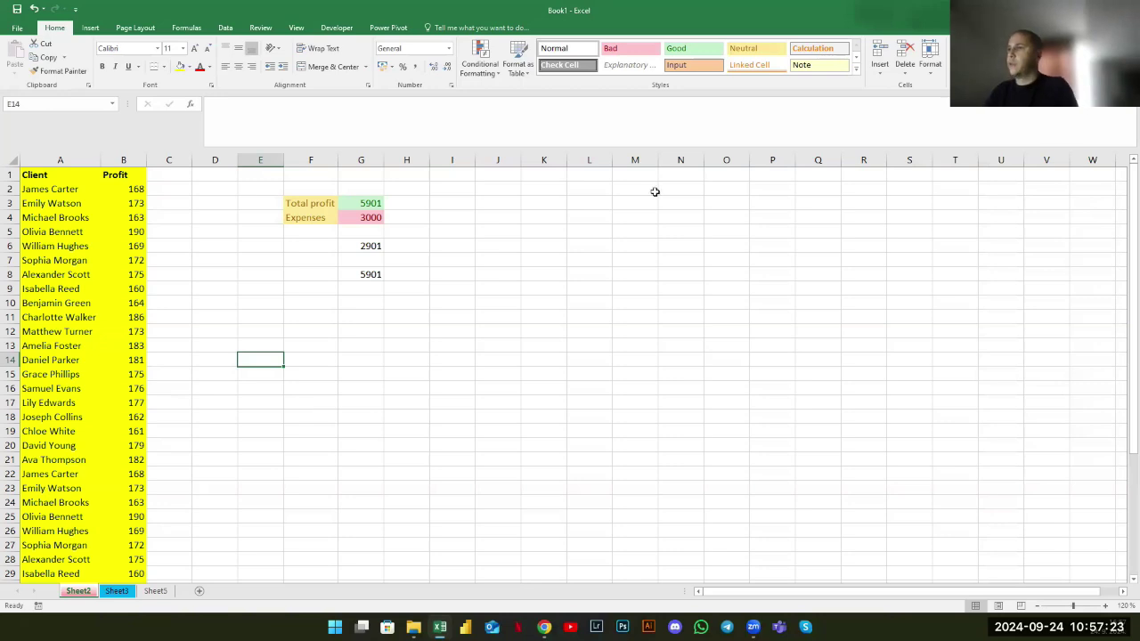
pyautogui.click(502, 177)
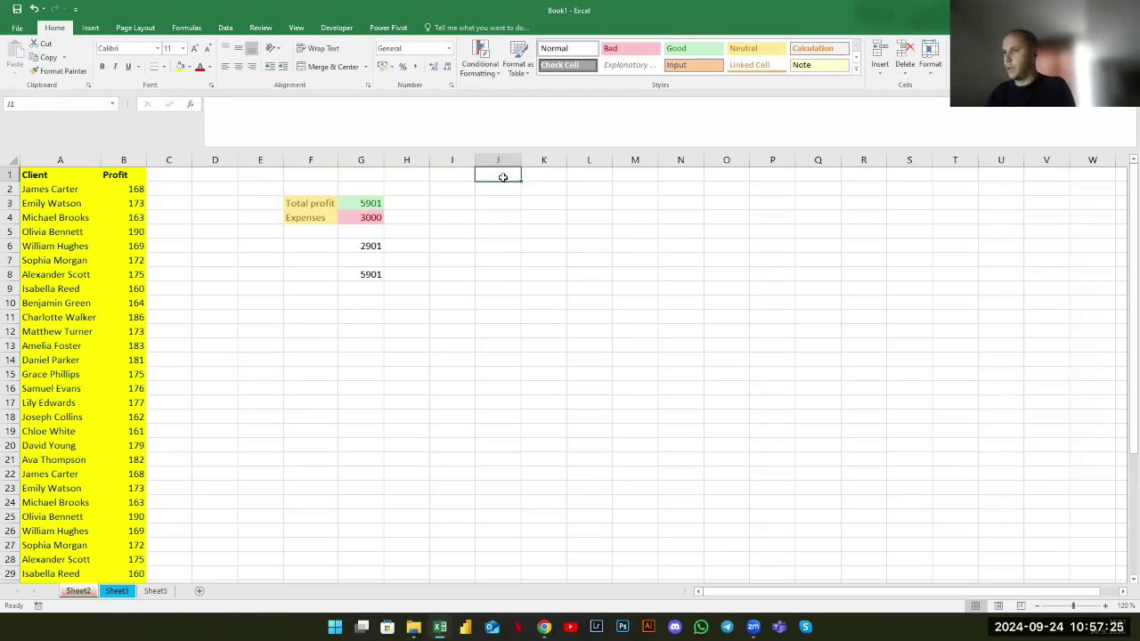
# On a new sheet, enter the headings Expenses in A1 and Revenues in B1
pyautogui.click(198, 590)
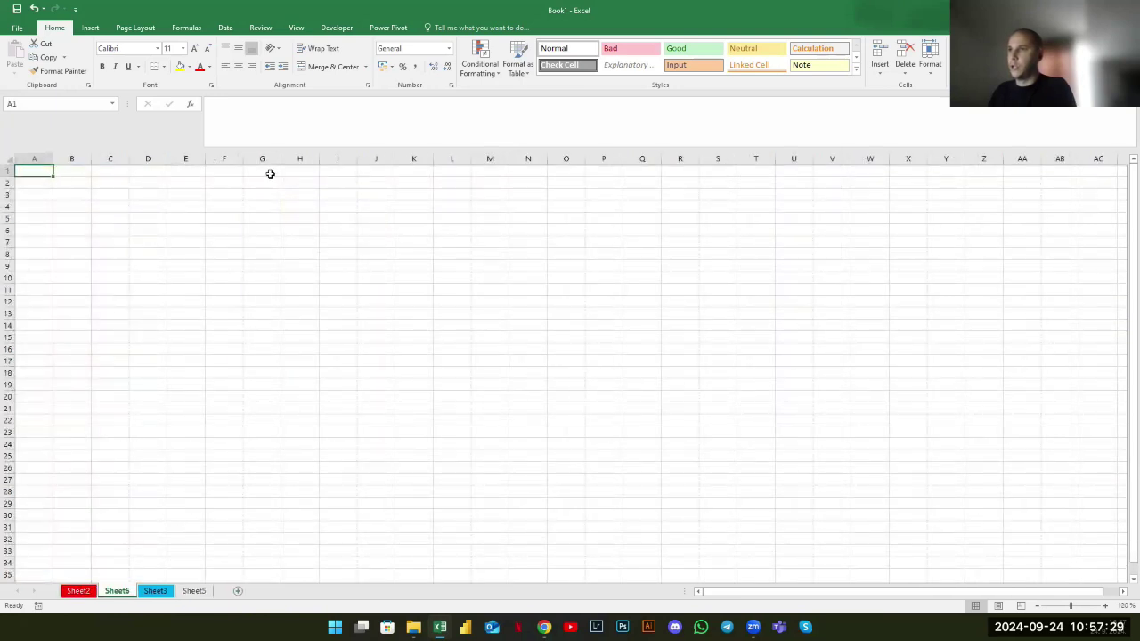
pyautogui.write('E')
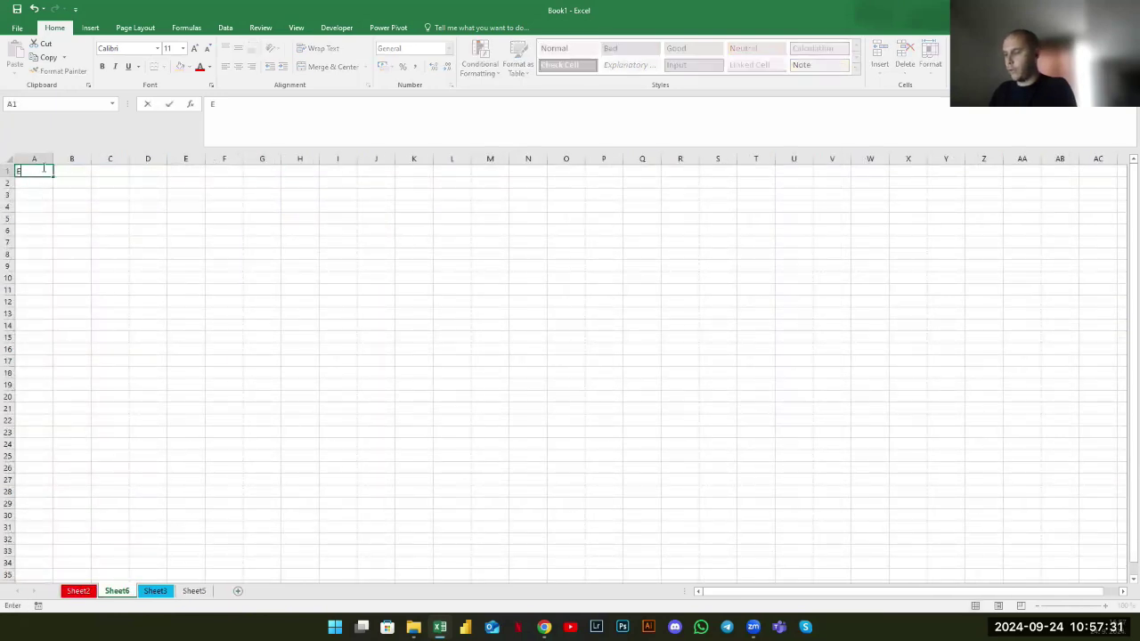
pyautogui.write('xpenses')
pyautogui.press('Tab')
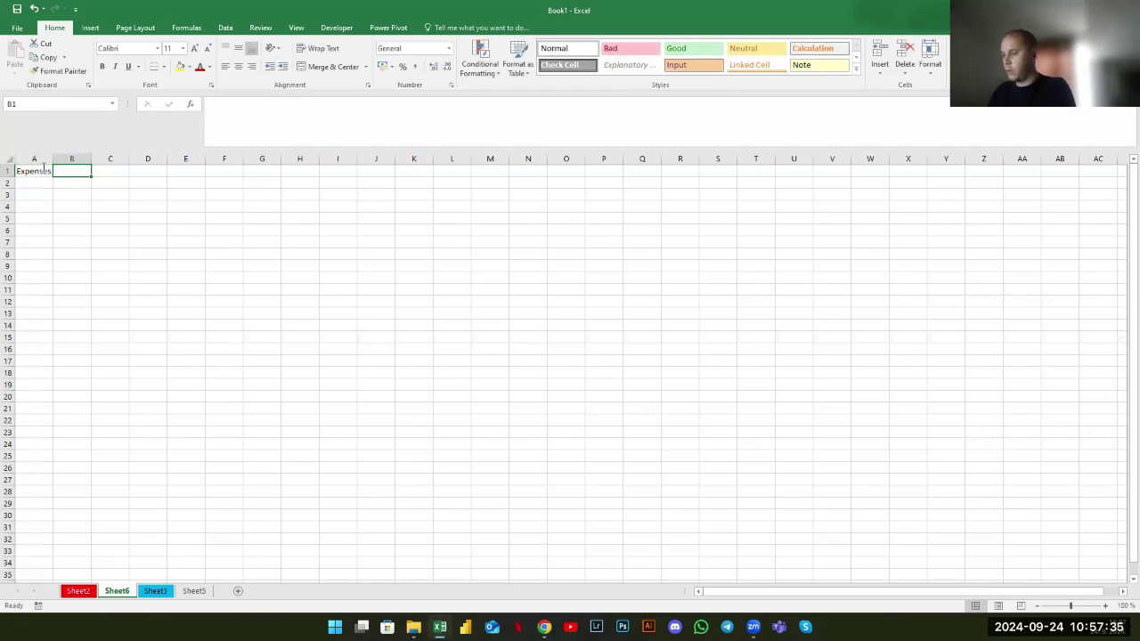
pyautogui.write('Revenues')
pyautogui.press('Tab')
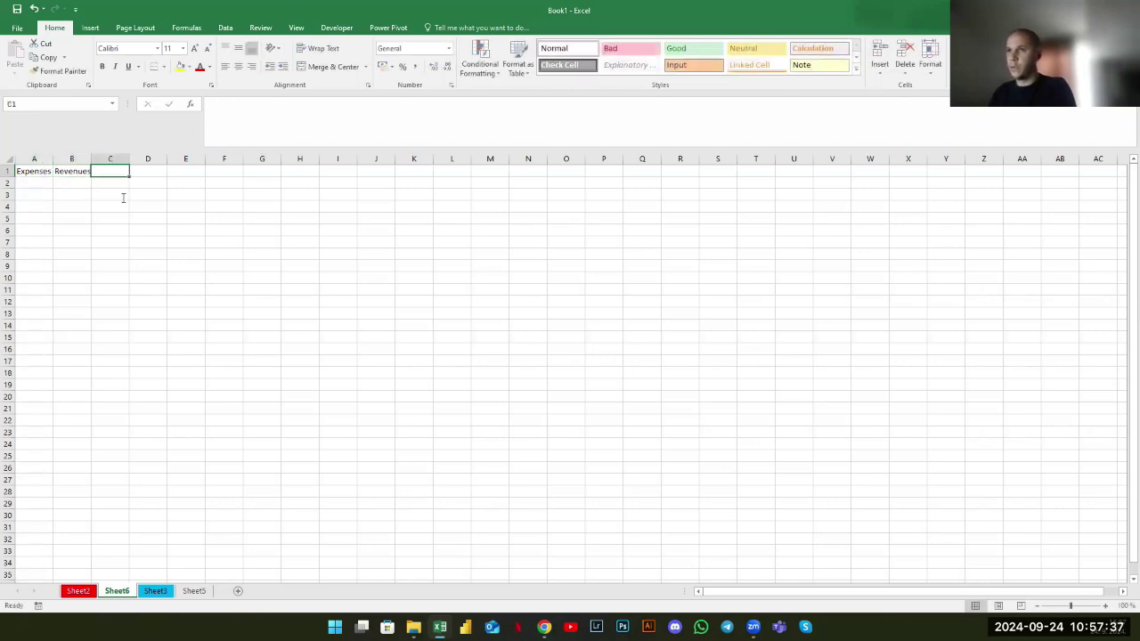
# Type the summary labels Expenses in F5 and Revenues in F6
pyautogui.click(230, 218)
pyautogui.write('Exp')
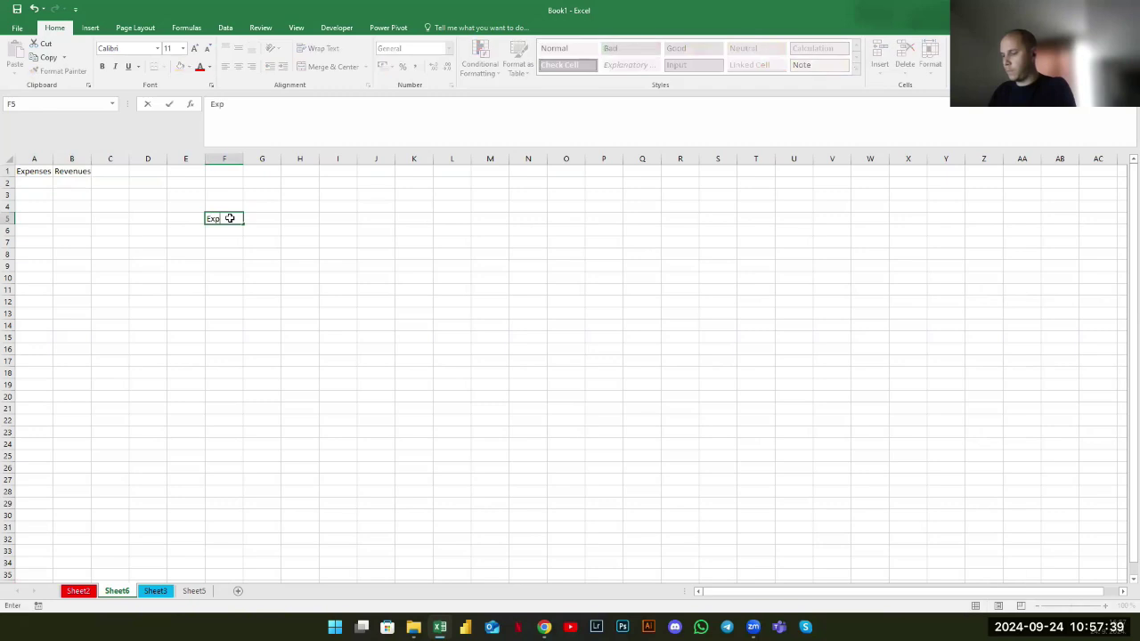
pyautogui.write('enses')
pyautogui.press('Return')
pyautogui.write('Revenues')
pyautogui.press('Return')
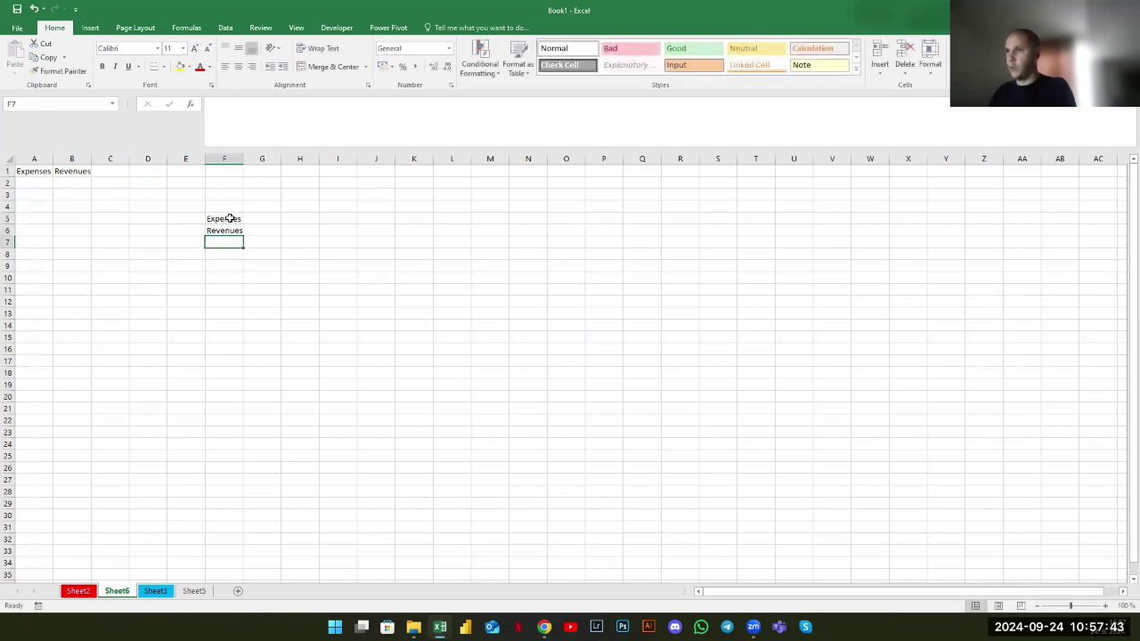
# Enter =SUM(A:A) in G5 and =SUM(B:B) in G6 as the column totals
pyautogui.press('Up')
pyautogui.press('Up')
pyautogui.press('Right')
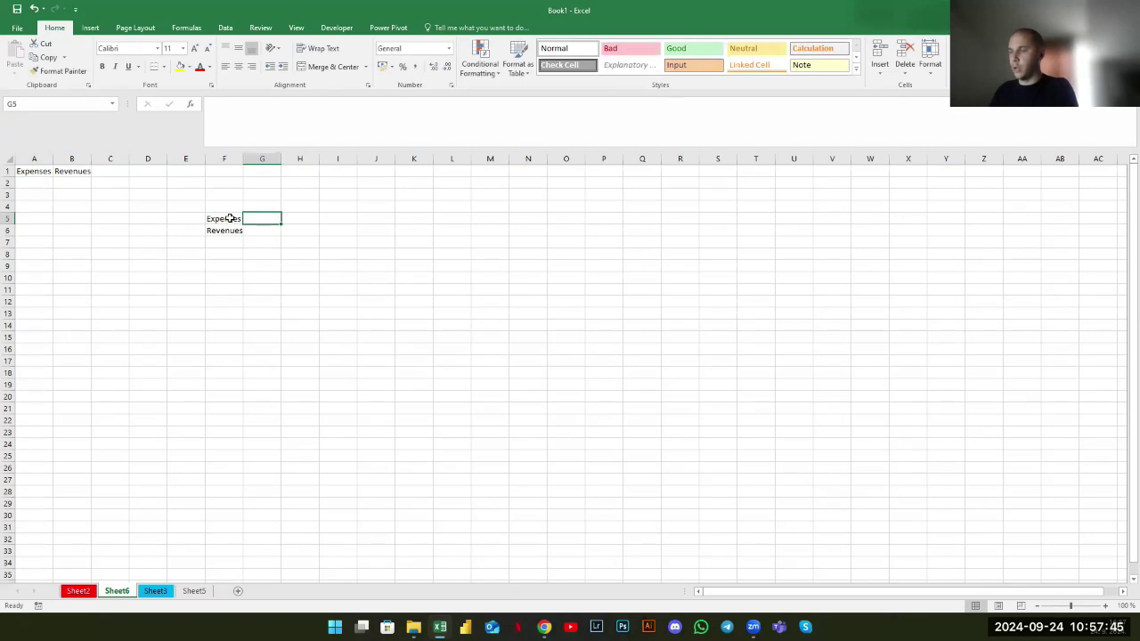
pyautogui.write('+SUM(')
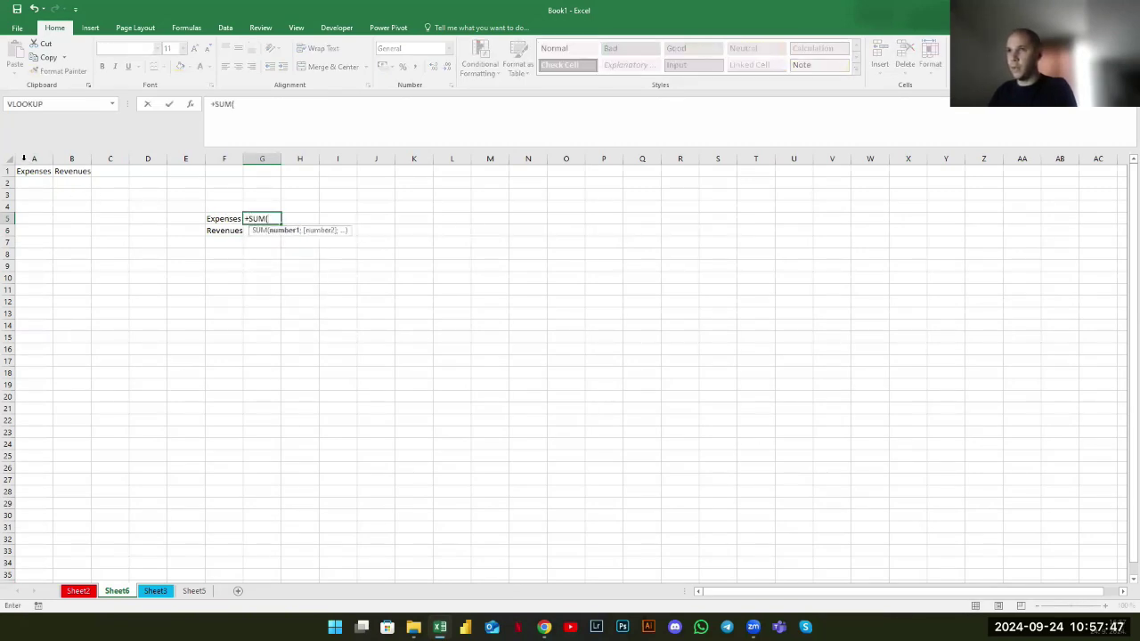
pyautogui.click(24, 158)
pyautogui.press('Return')
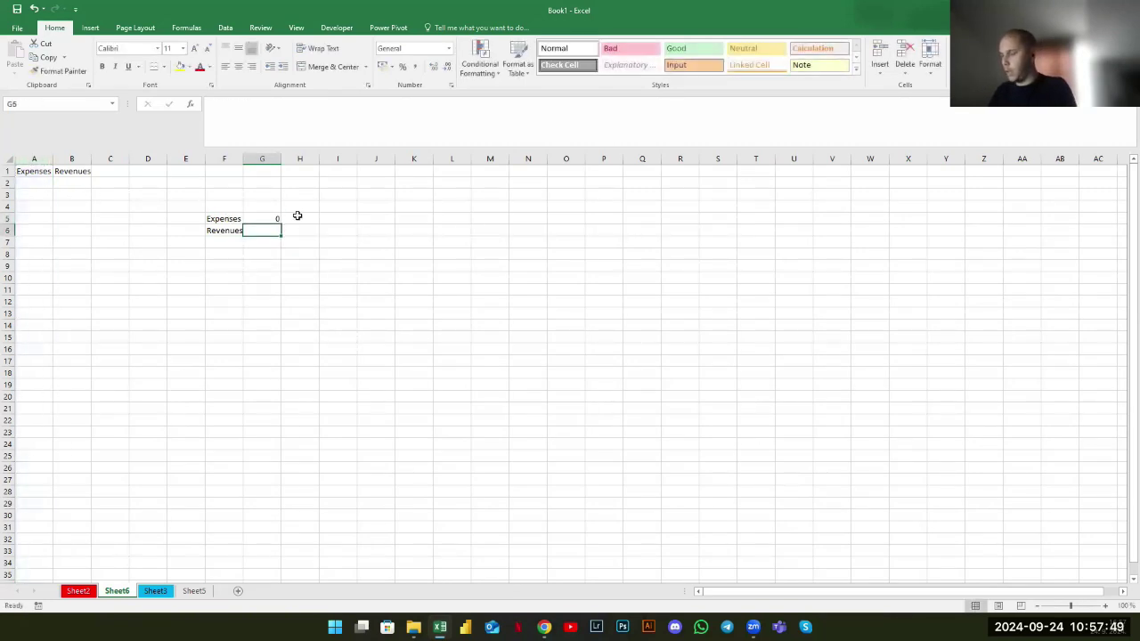
pyautogui.write('+SUM(')
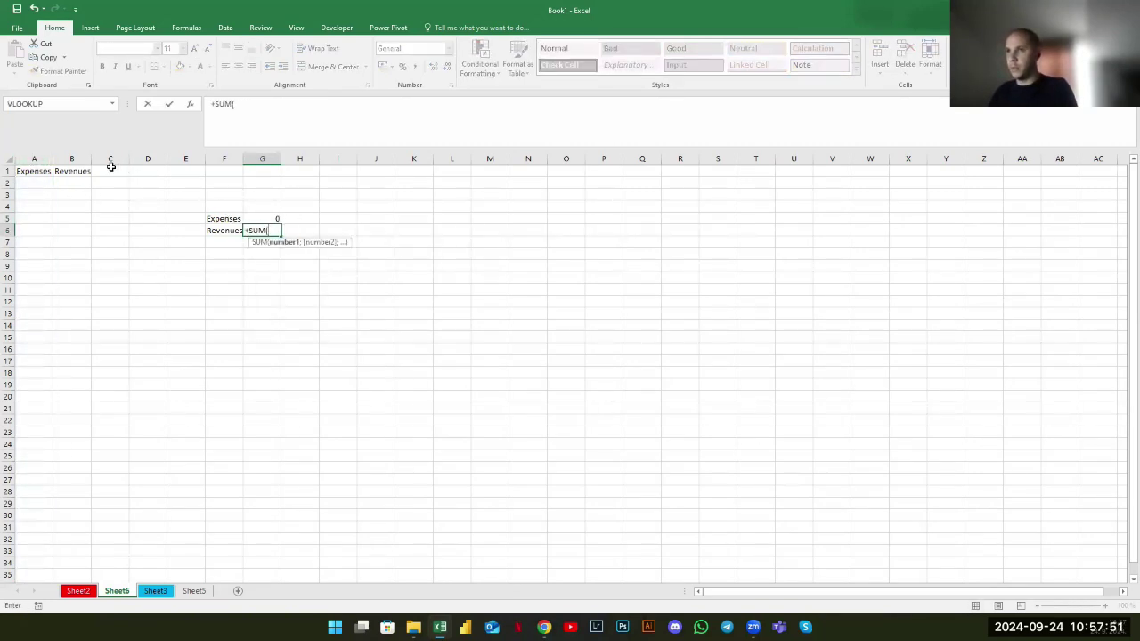
pyautogui.click(72, 158)
pyautogui.press('Return')
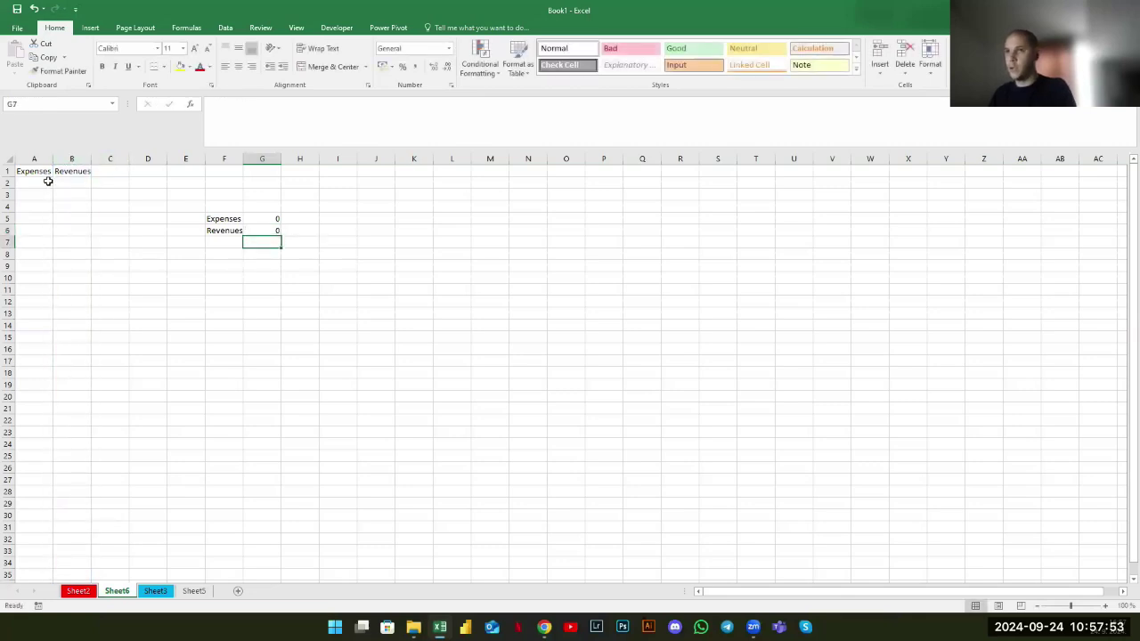
pyautogui.click(44, 182)
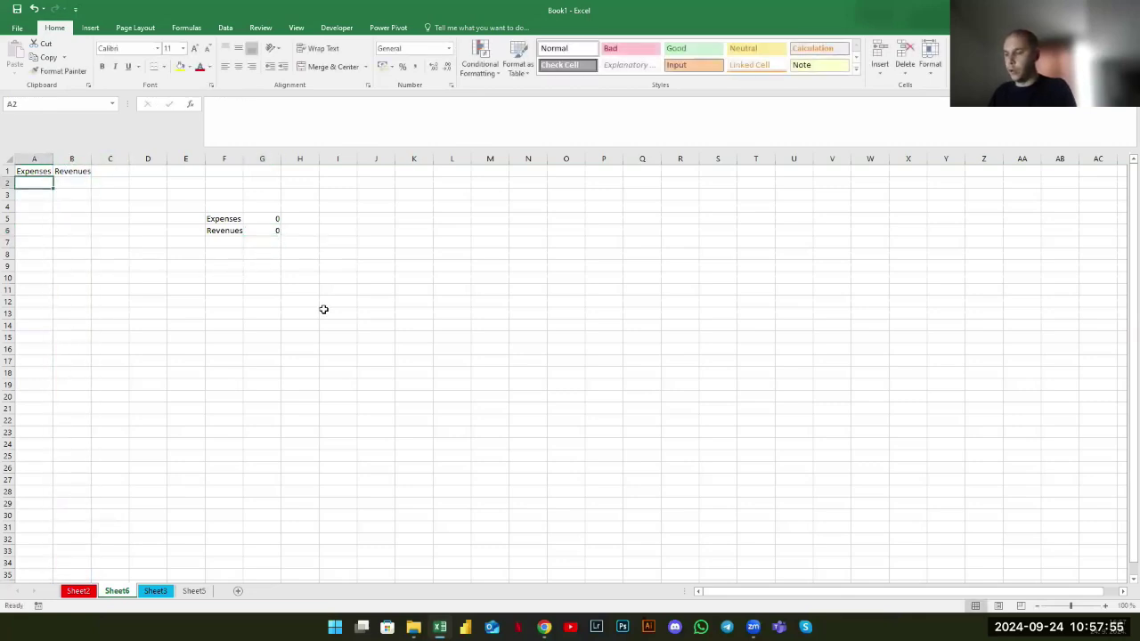
# Enter the expenses 150, 200 and 500 in A2:A4, bringing the G5 total to 850
pyautogui.write('150')
pyautogui.press('Return')
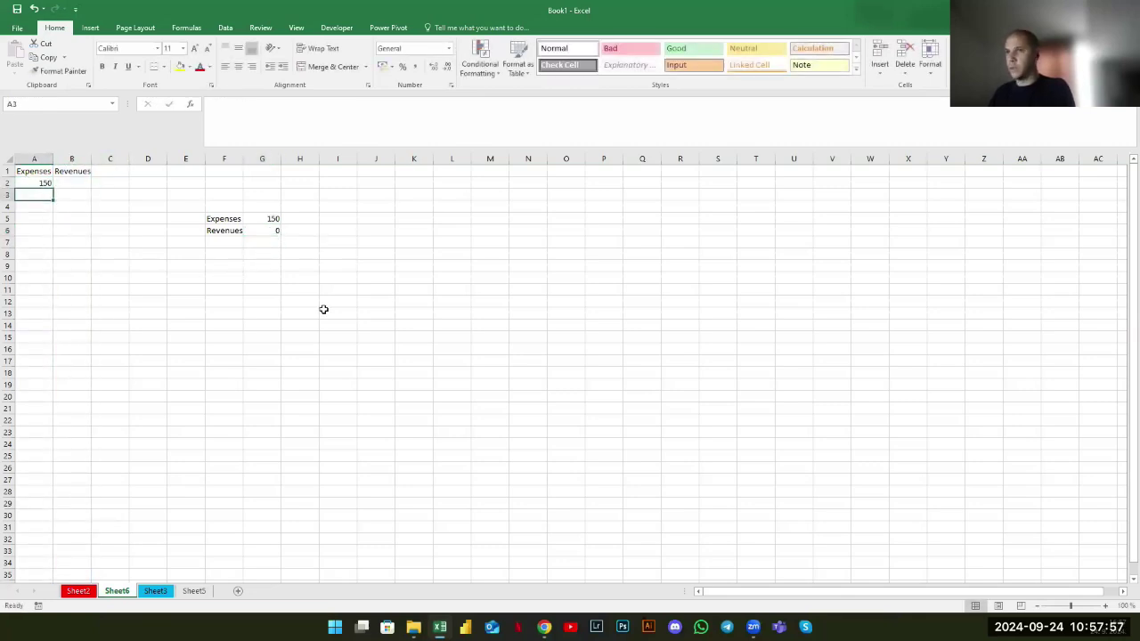
pyautogui.write('200')
pyautogui.press('Return')
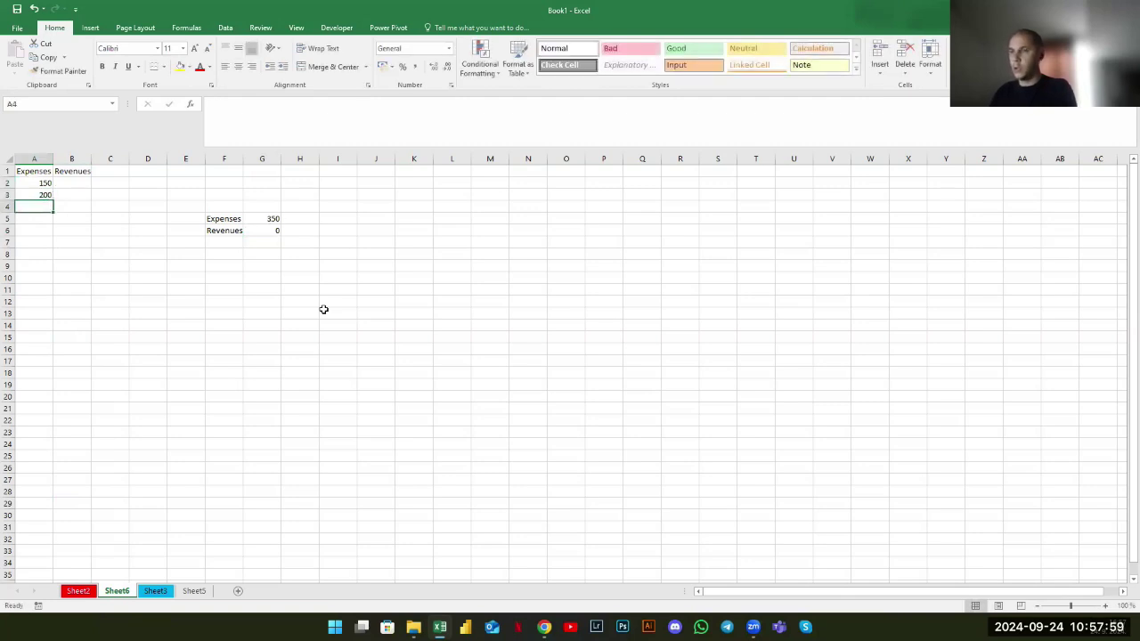
pyautogui.write('50')
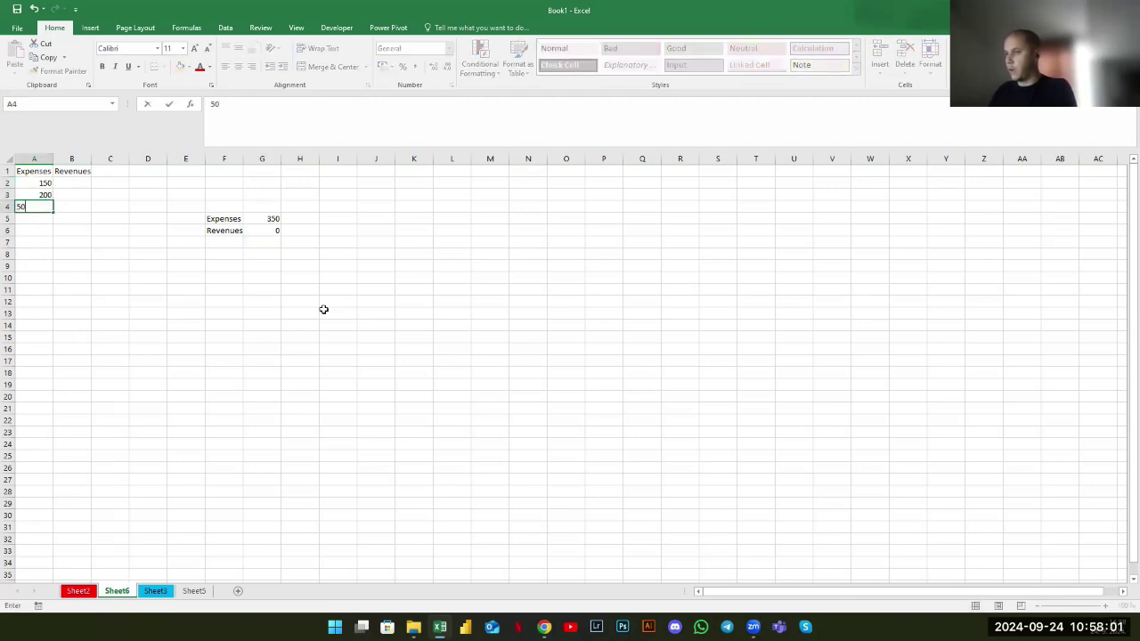
pyautogui.write('0')
pyautogui.press('Return')
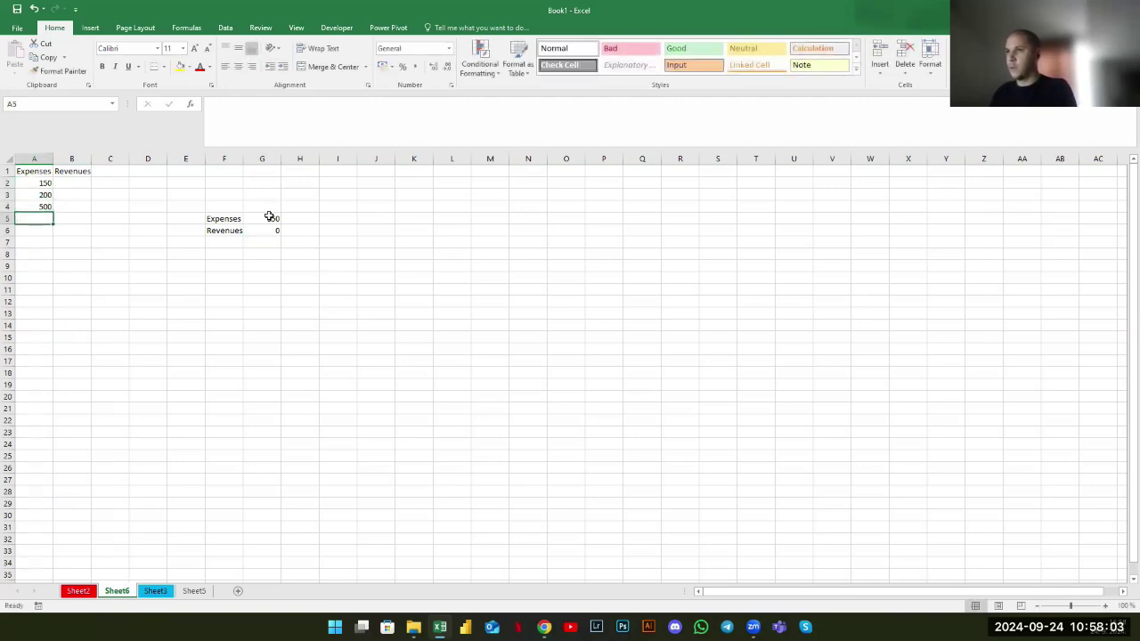
pyautogui.click(270, 216)
# Enter the revenues 1000 and 200 in B2:B3, bringing the G6 total to 1200
pyautogui.click(81, 185)
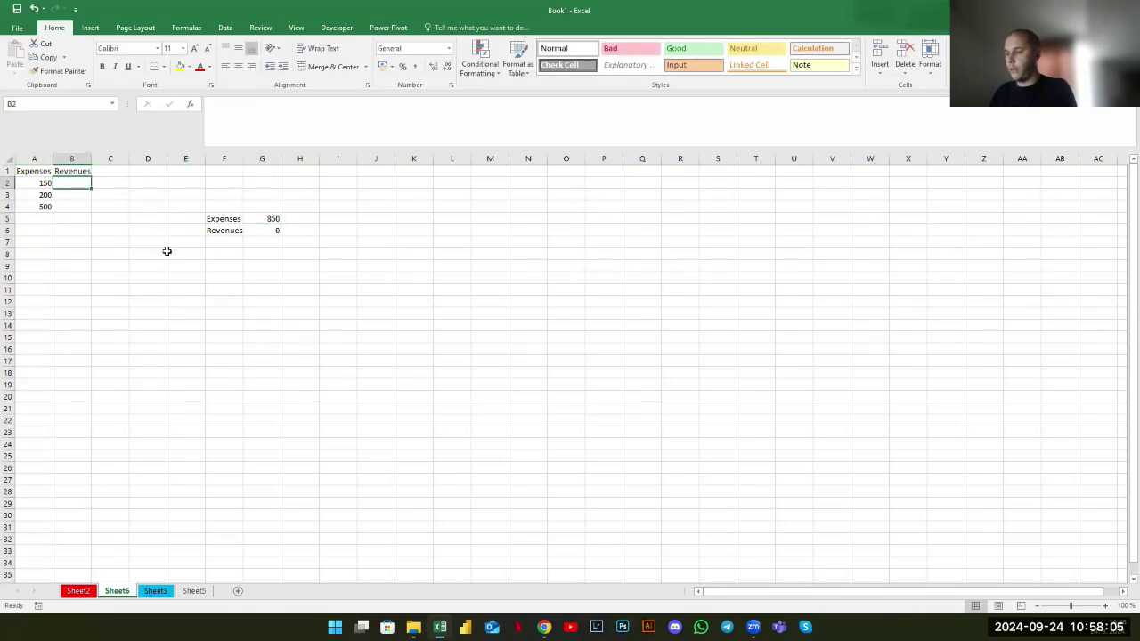
pyautogui.write('1000')
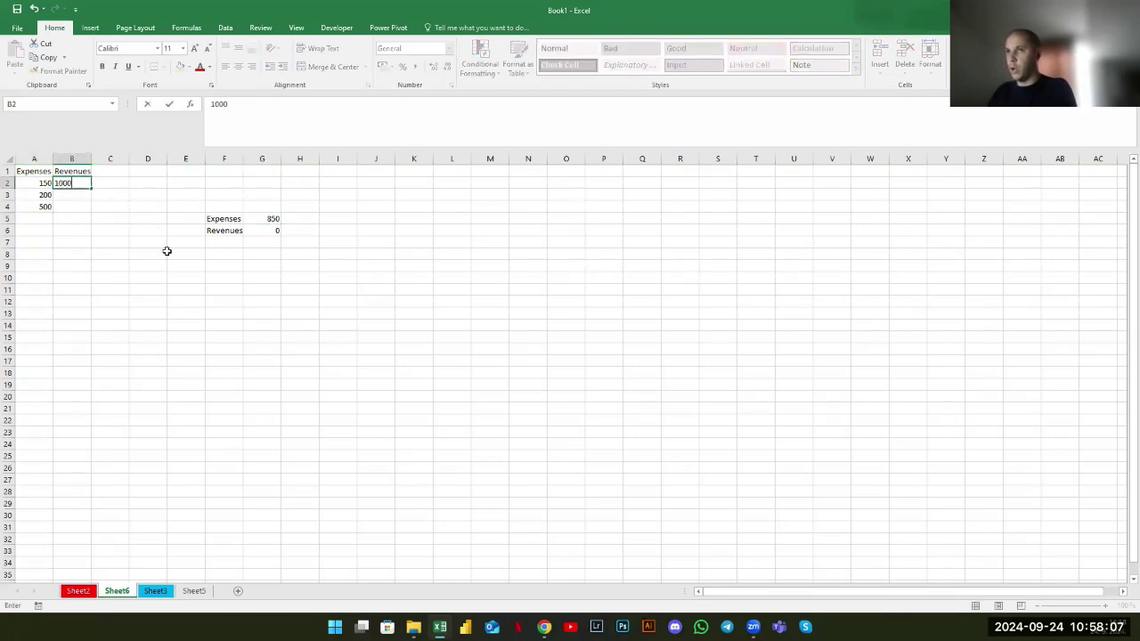
pyautogui.press('Return')
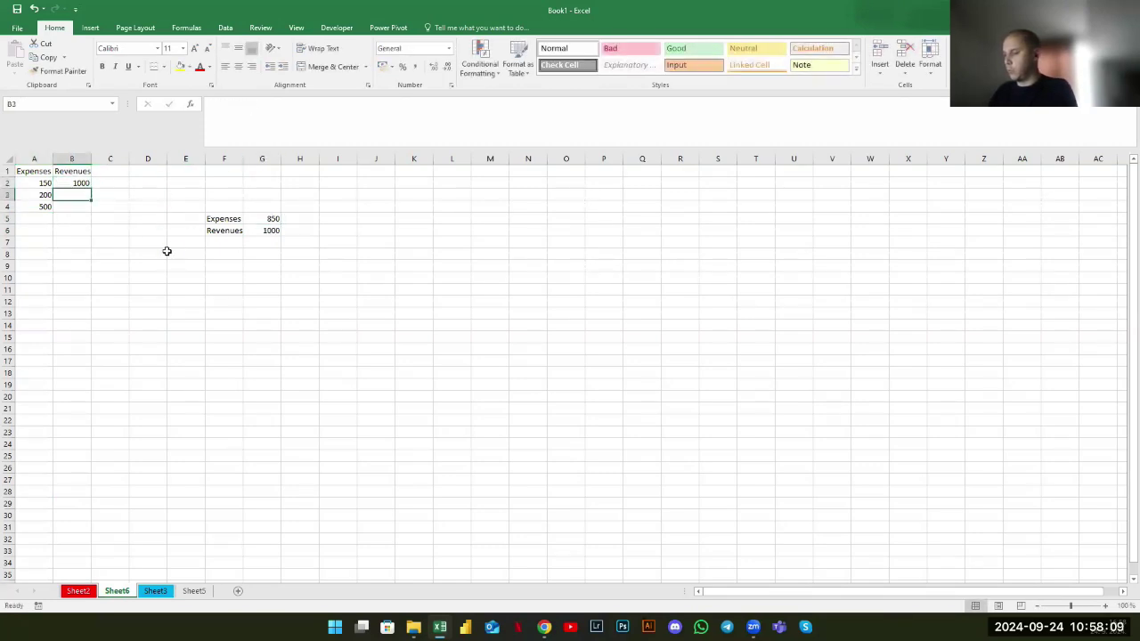
pyautogui.write('200')
pyautogui.press('Return')
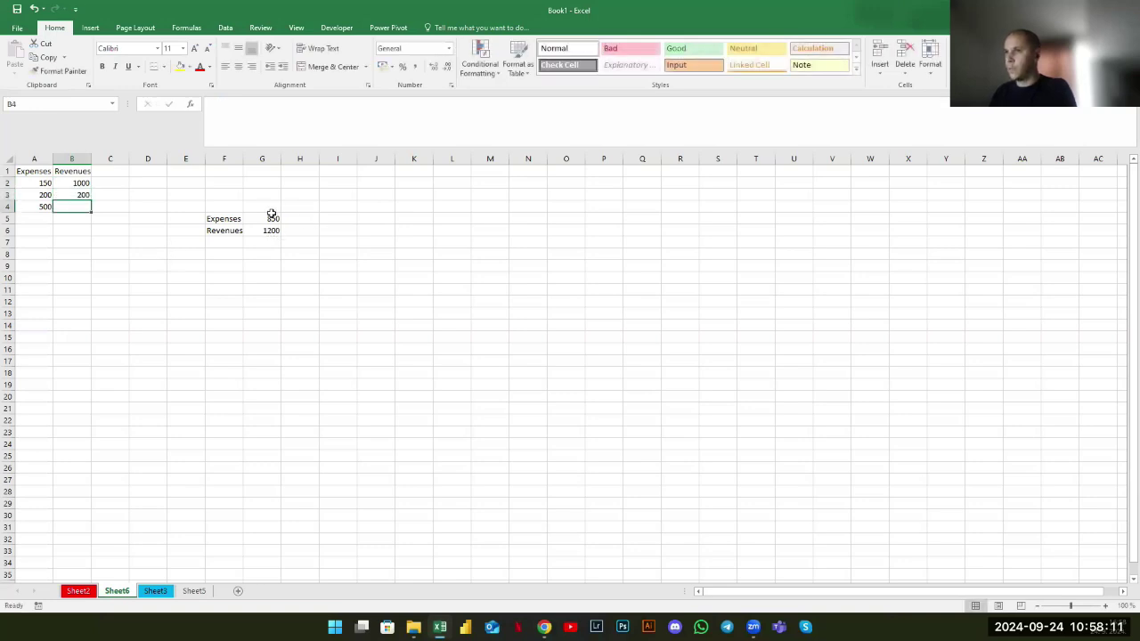
pyautogui.moveTo(272, 217); pyautogui.dragTo(273, 230)
# Put the revenues-minus-expenses formula =G6-G5 in G8, showing 350
pyautogui.click(260, 256)
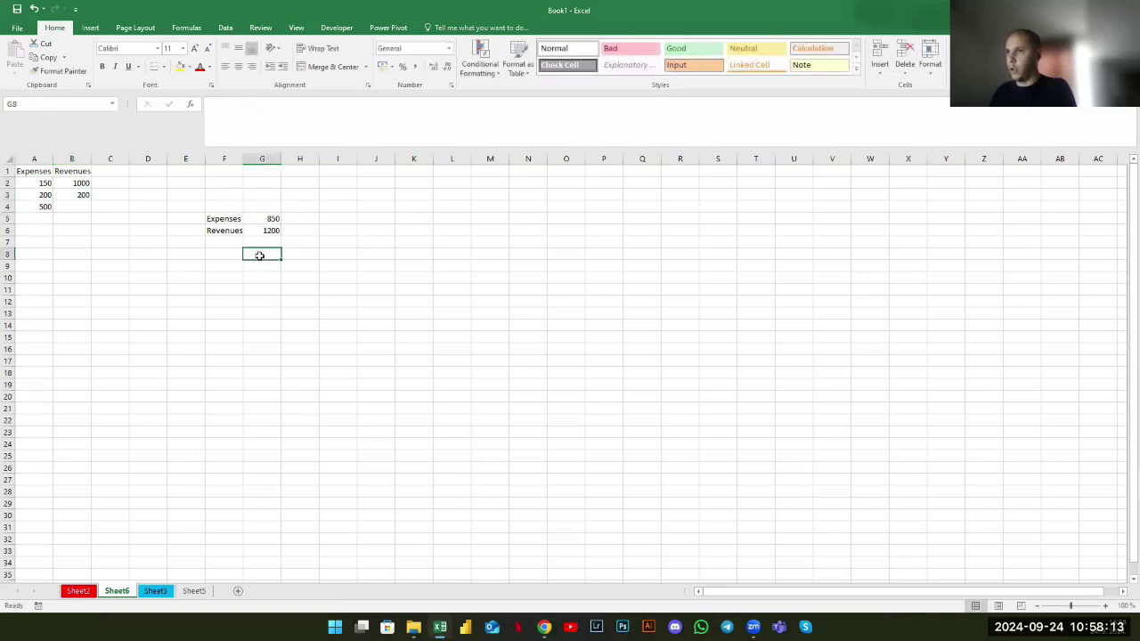
pyautogui.write('+')
pyautogui.click(261, 229)
pyautogui.write('-')
pyautogui.click(273, 218)
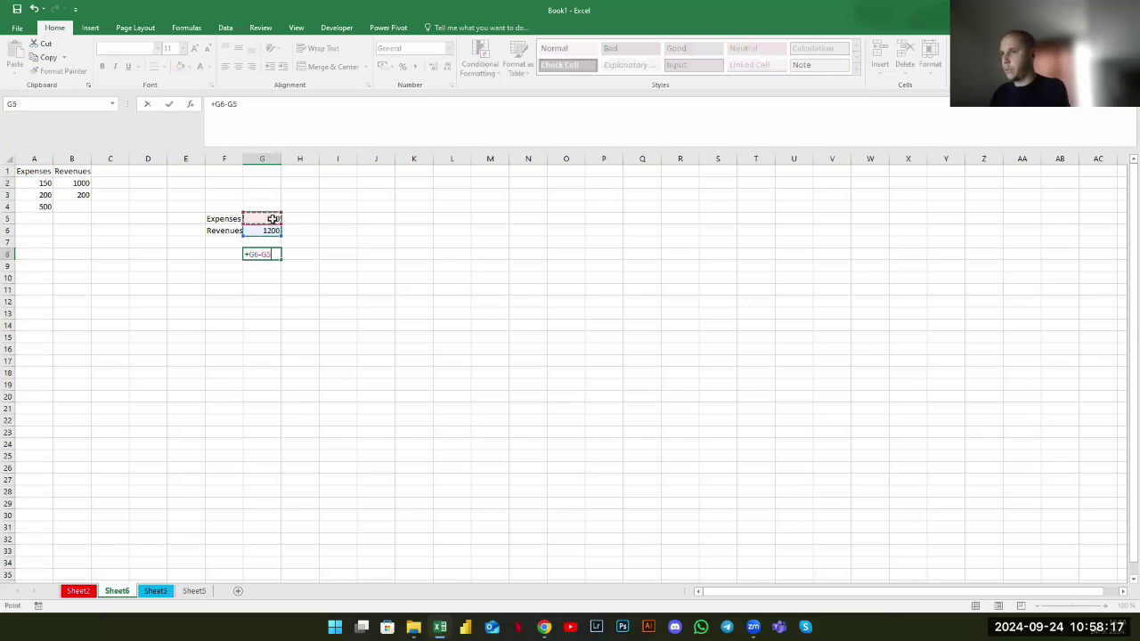
pyautogui.press('Return')
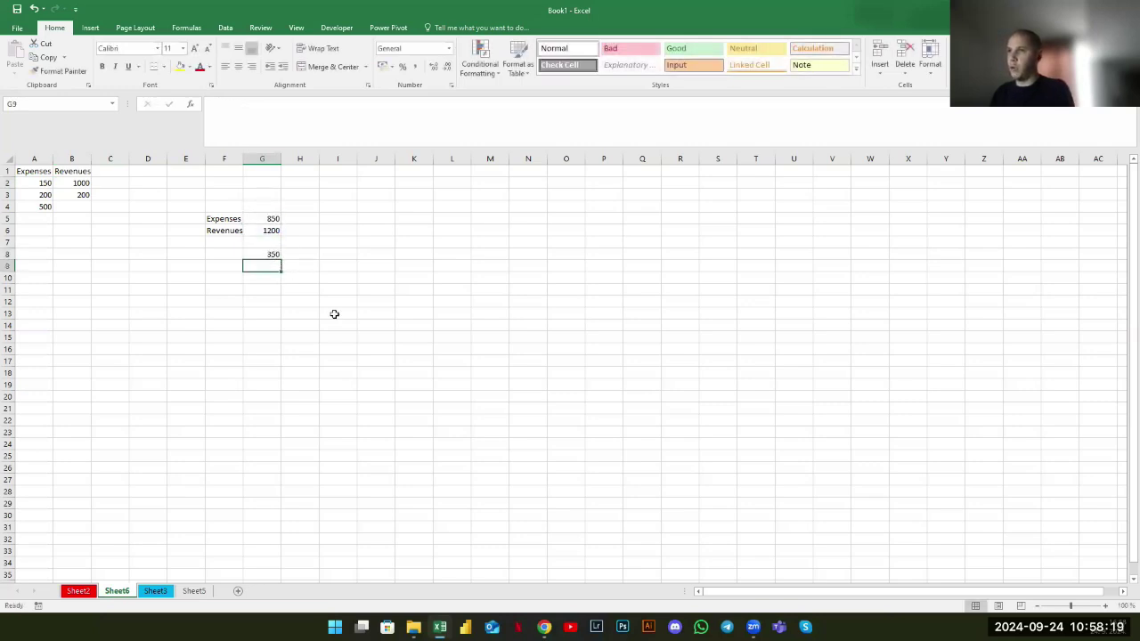
# Make the Expenses and Revenues headings and the F5:F6 summary labels bold
pyautogui.moveTo(40, 173); pyautogui.dragTo(76, 172)
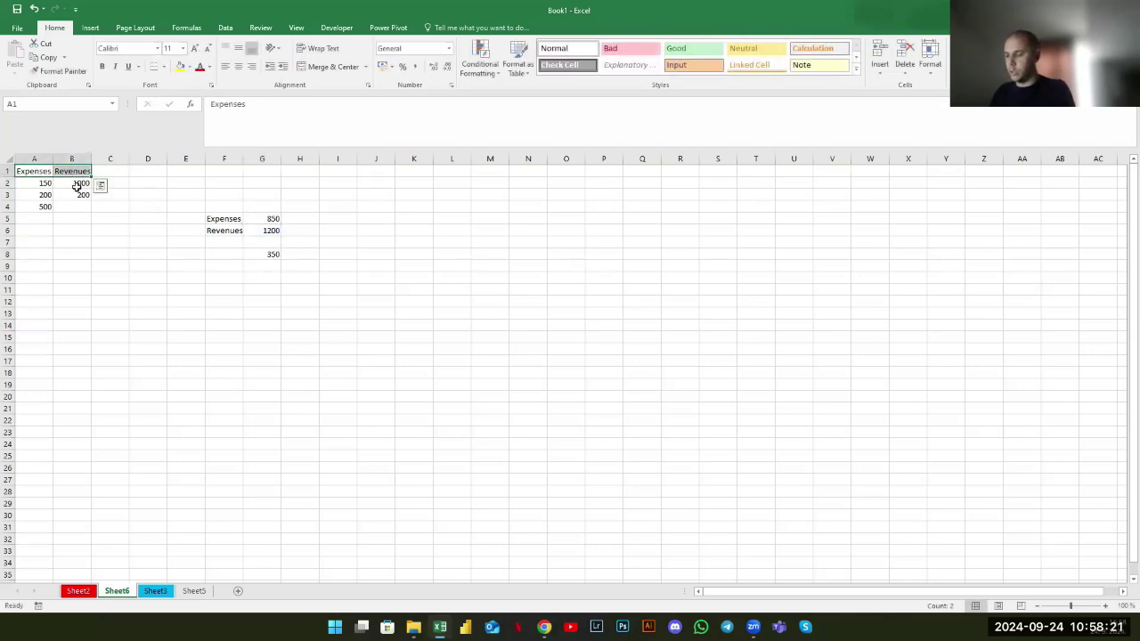
pyautogui.hotkey('ctrl', 'b')
pyautogui.click(223, 219)
pyautogui.hotkey('ctrl', 'b')
pyautogui.click(226, 231)
pyautogui.hotkey('ctrl', 'b')
pyautogui.click(185, 266)
# Select the A1:B4 table and then the F5:G8 summary block
pyautogui.moveTo(35, 174); pyautogui.dragTo(69, 213)
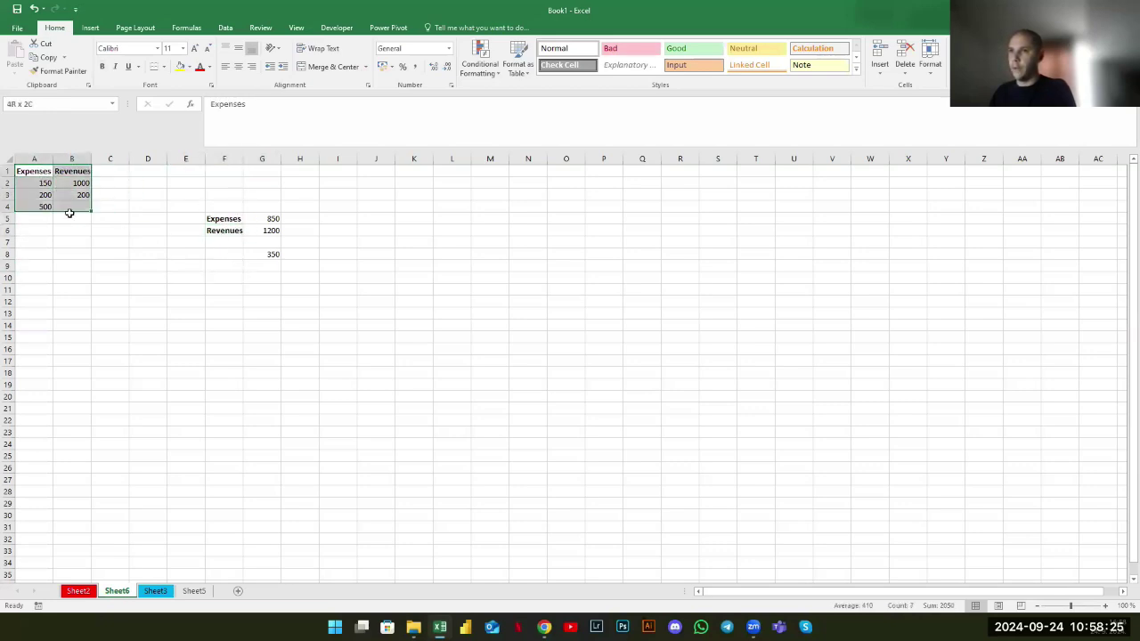
pyautogui.click(42, 185)
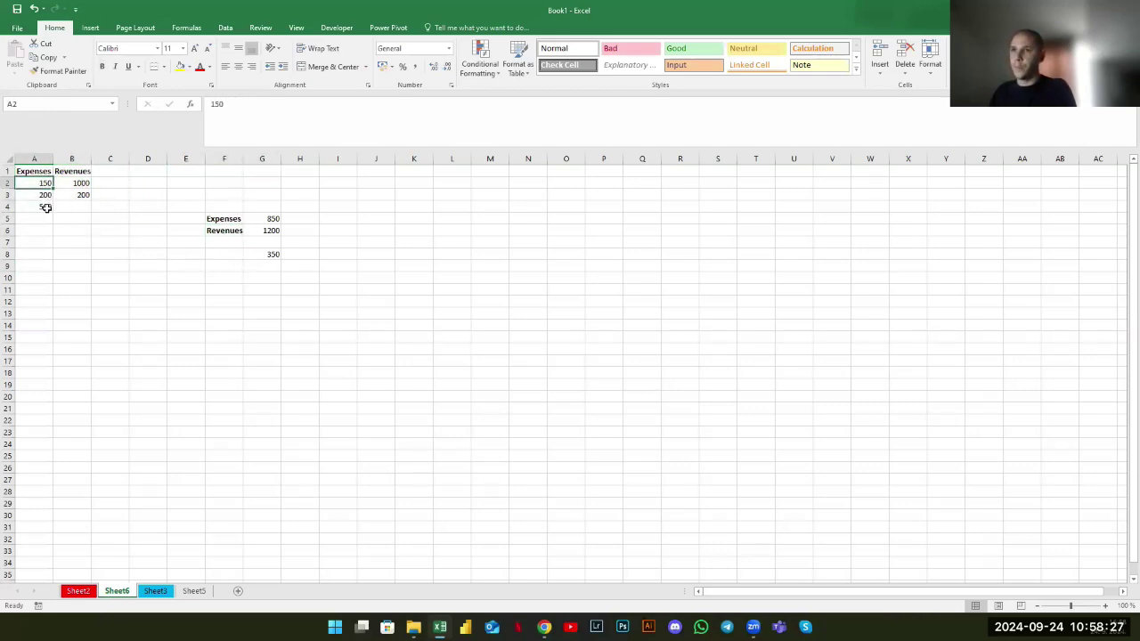
pyautogui.click(41, 219)
pyautogui.click(39, 253)
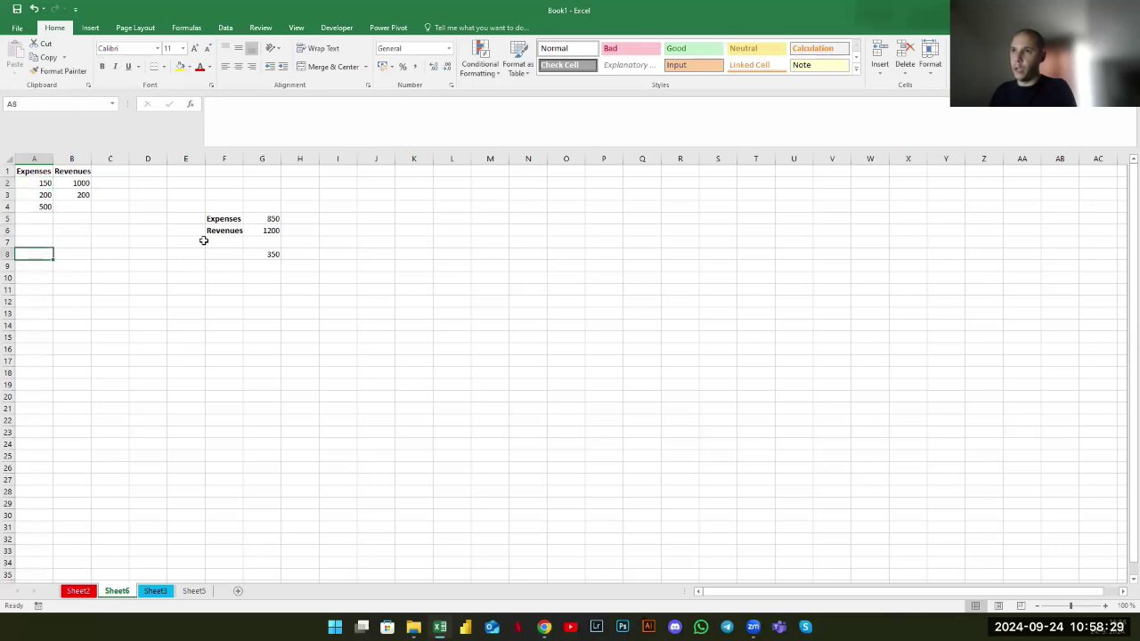
pyautogui.moveTo(232, 219); pyautogui.dragTo(271, 253)
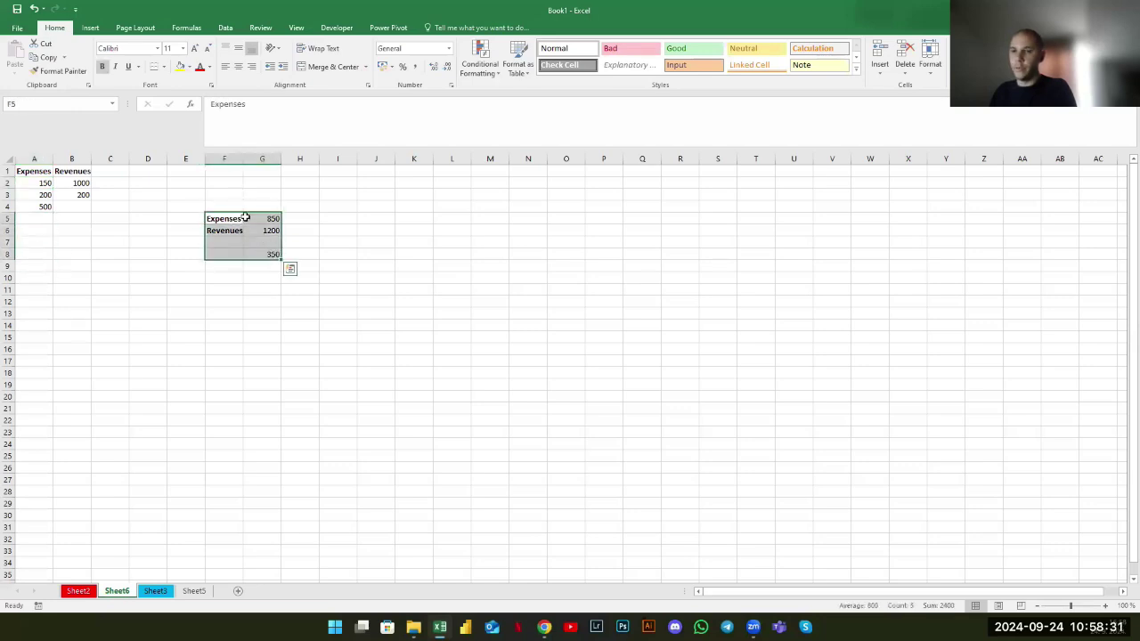